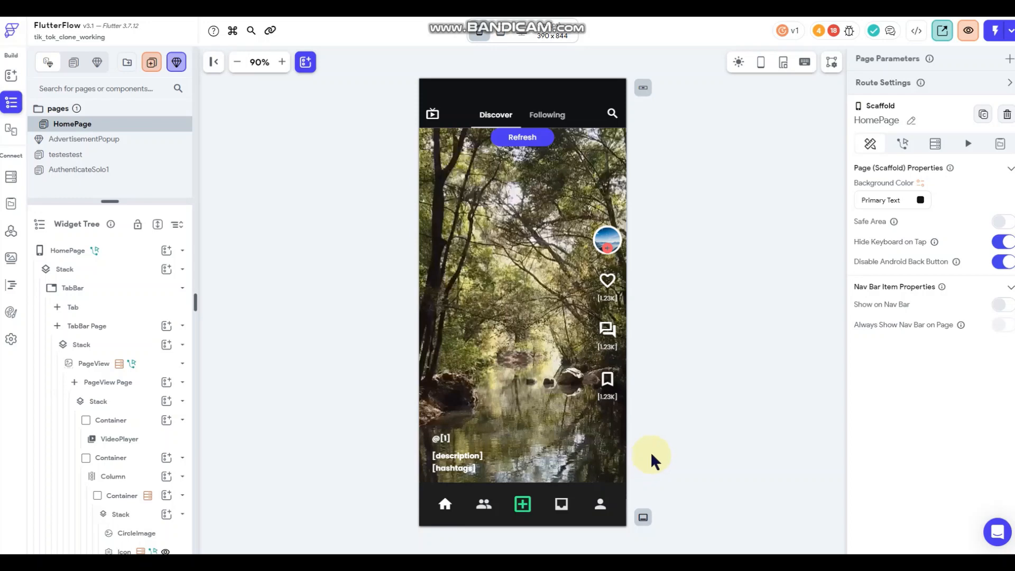
- Create a component named FeedComments from the Action 3 - Select List bottom sheet template
click(328, 292)
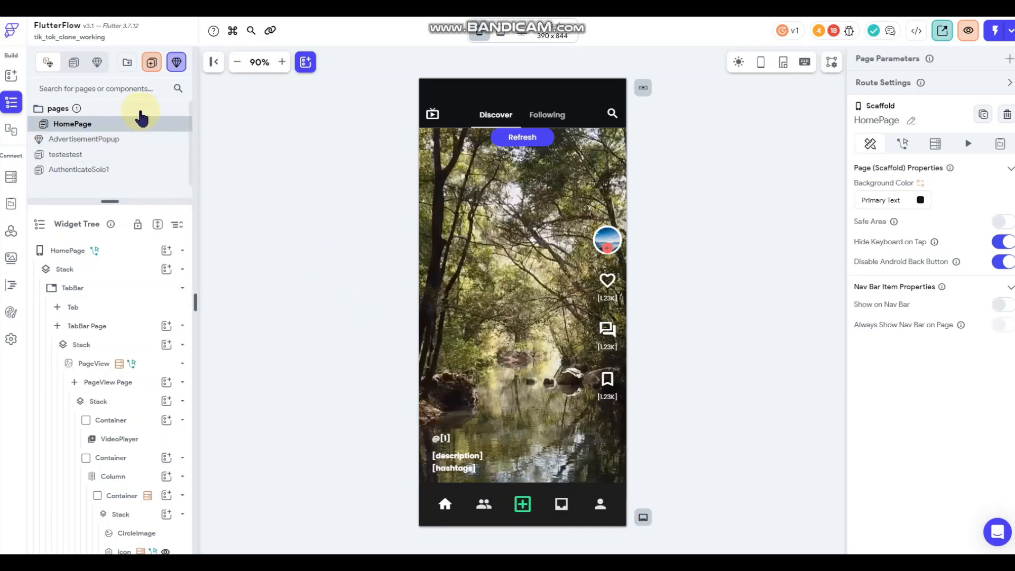
click(177, 62)
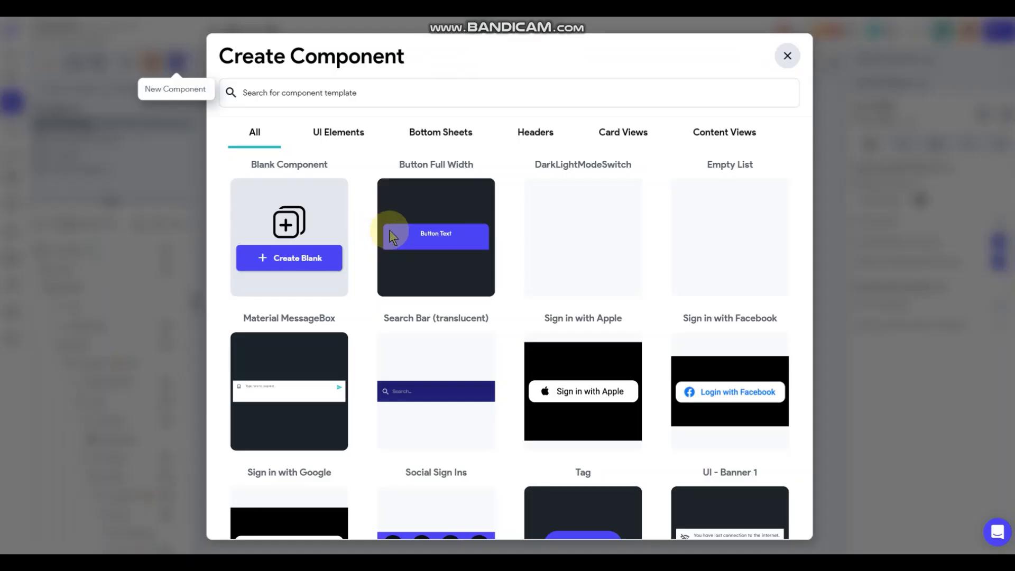
click(453, 138)
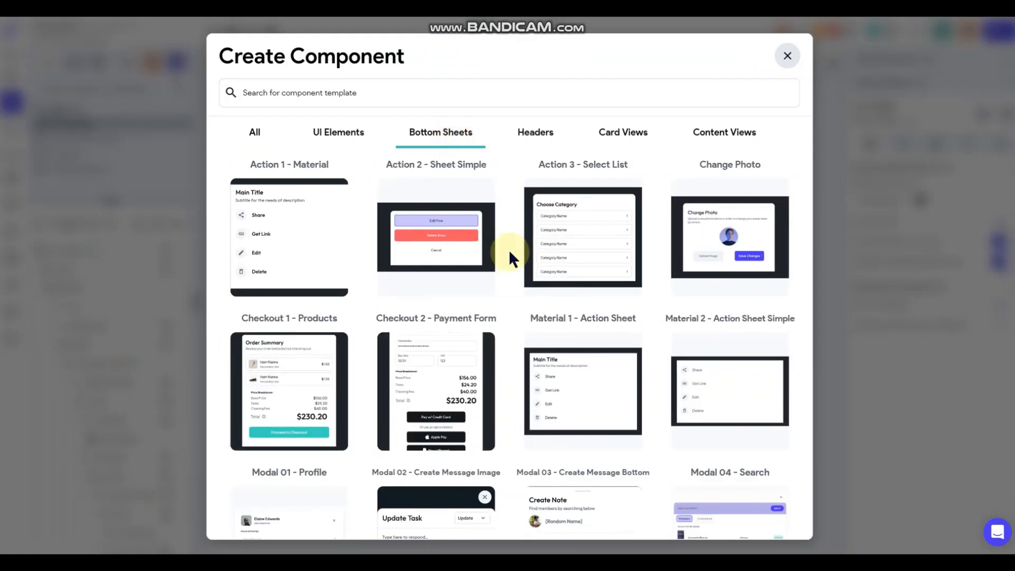
scroll(510, 256, down, 5)
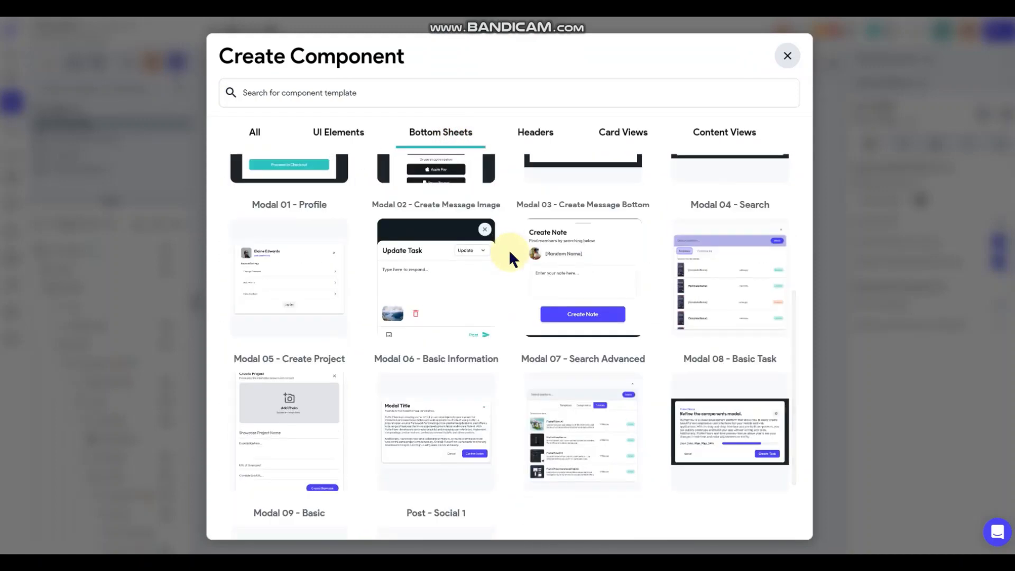
scroll(510, 255, down, 2)
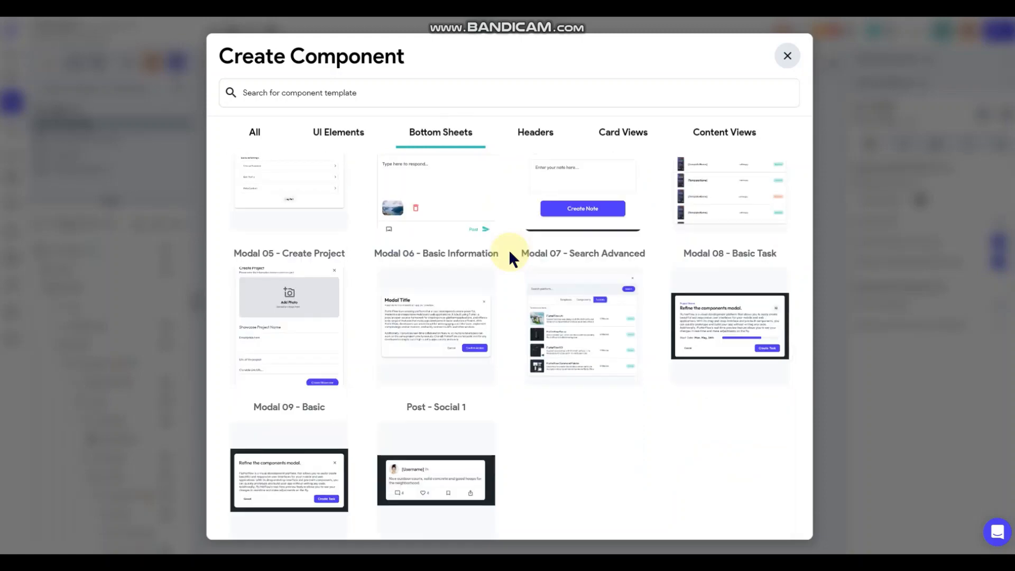
scroll(509, 249, up, 7)
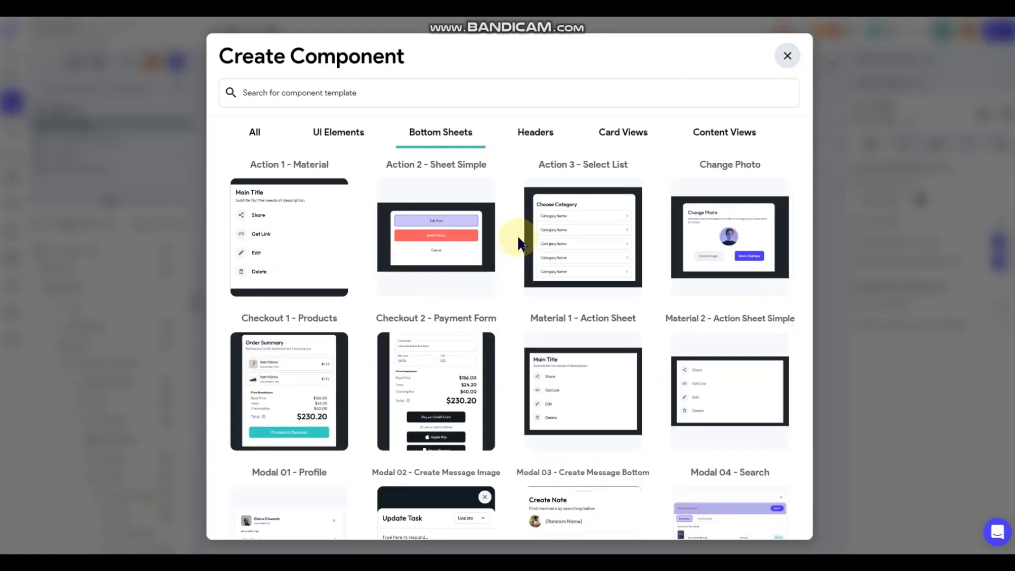
click(581, 227)
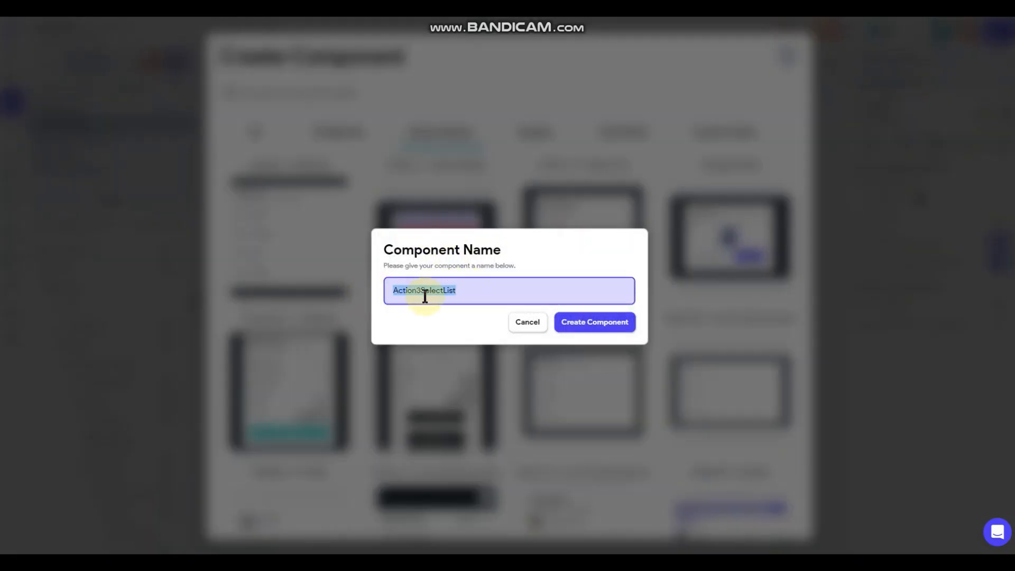
text(FeedComments)
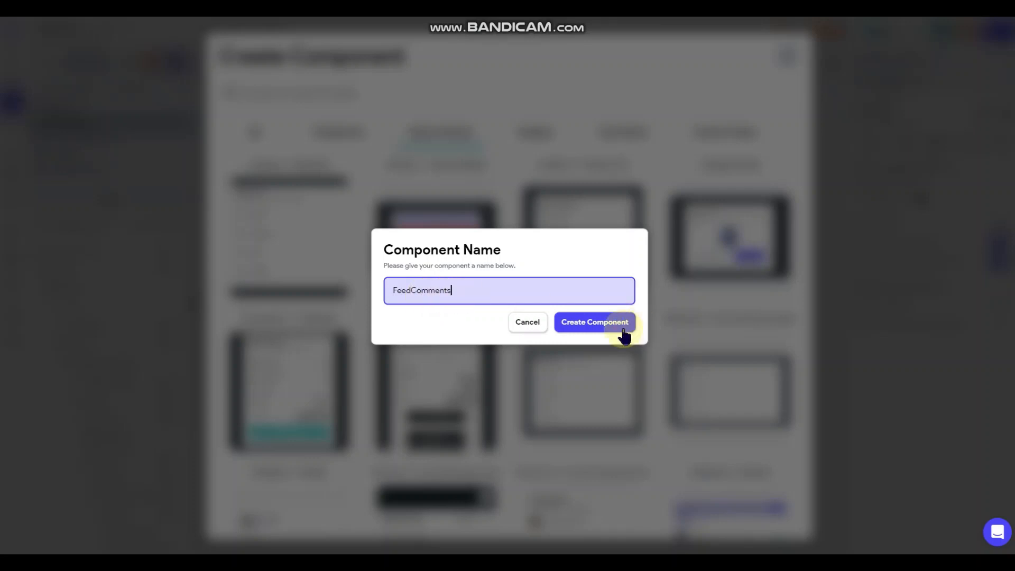
click(420, 301)
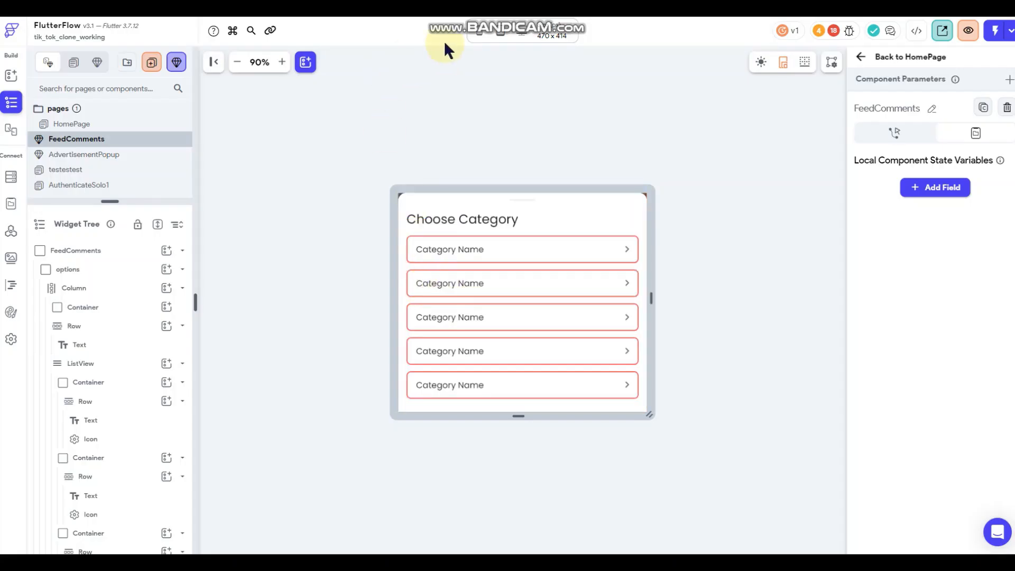
- Set the FeedComments canvas to the 390 x 844 phone size and reopen the component from the page list
click(472, 32)
click(495, 97)
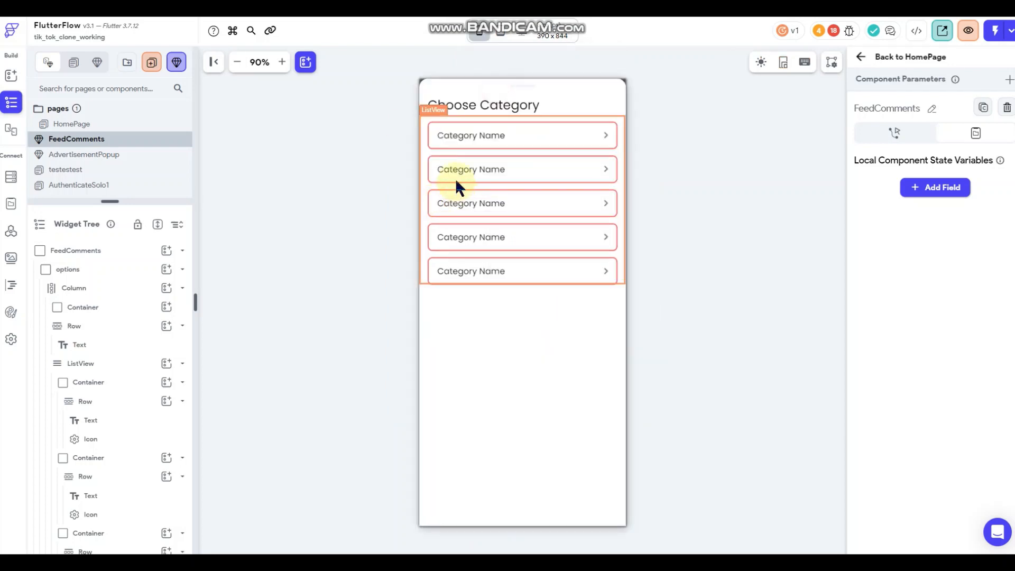
click(84, 125)
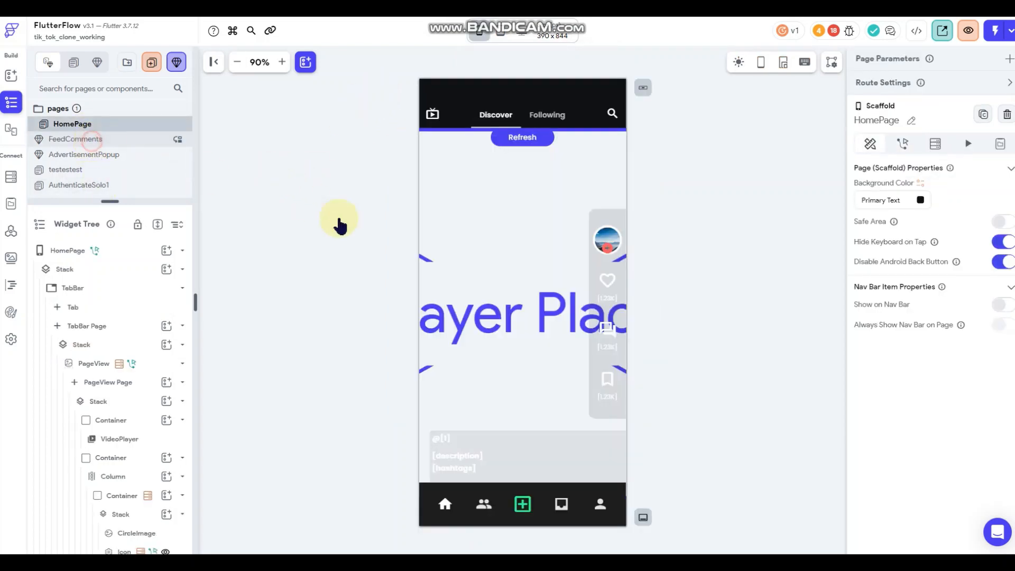
click(87, 140)
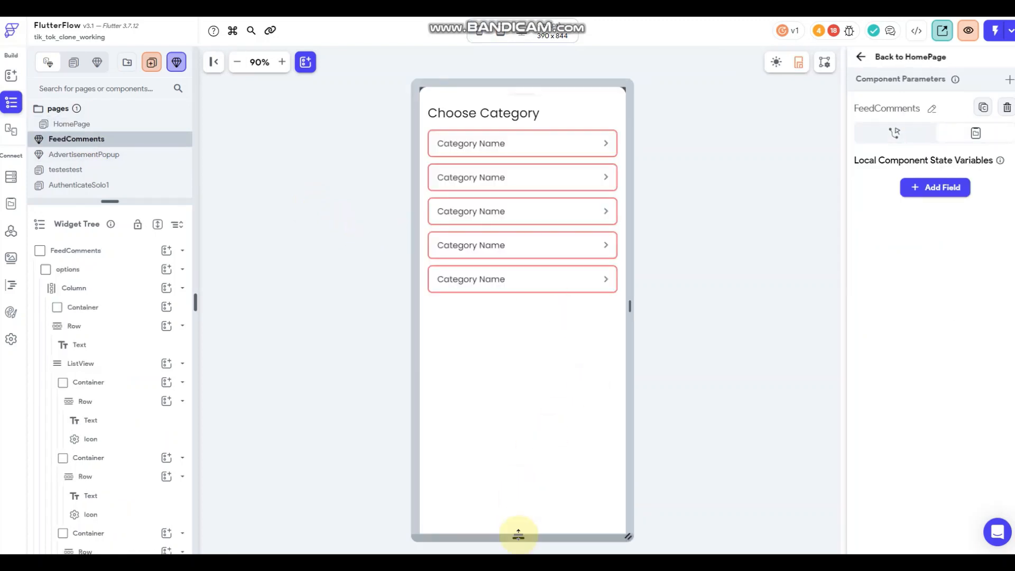
- Set the options container's height to 600 px and shrink the component canvas to about 390 x 603
click(555, 449)
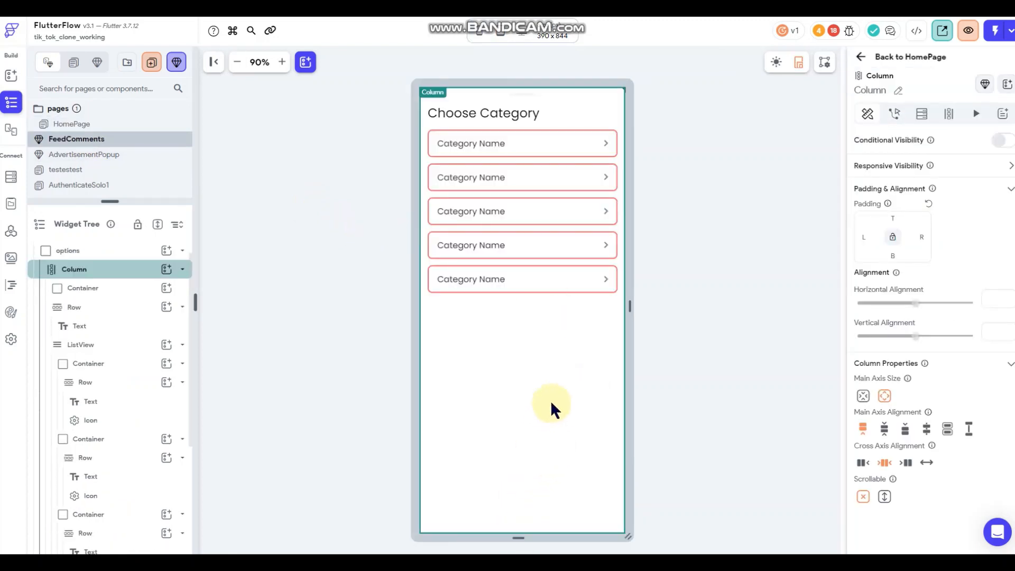
right_click(551, 407)
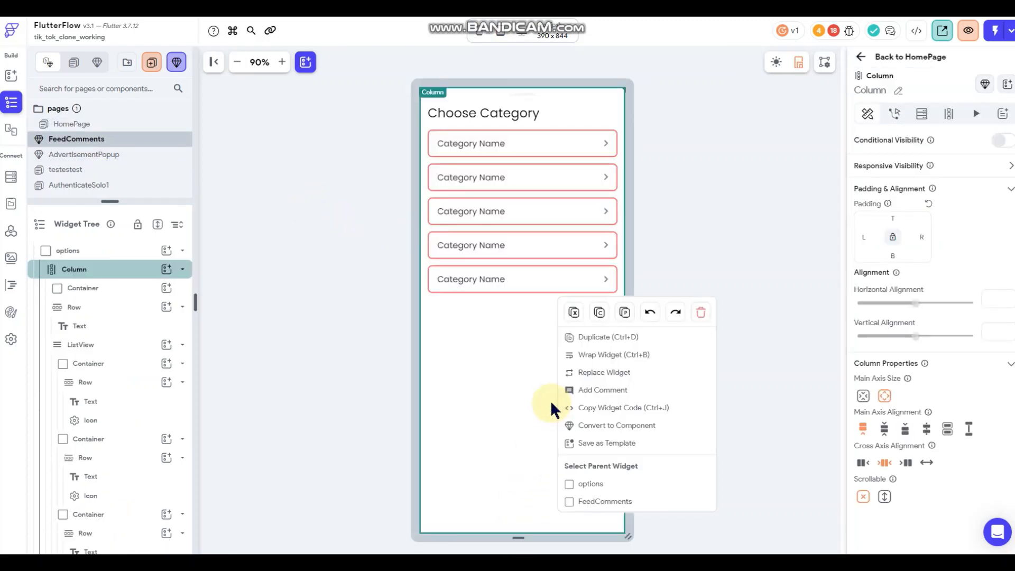
click(591, 484)
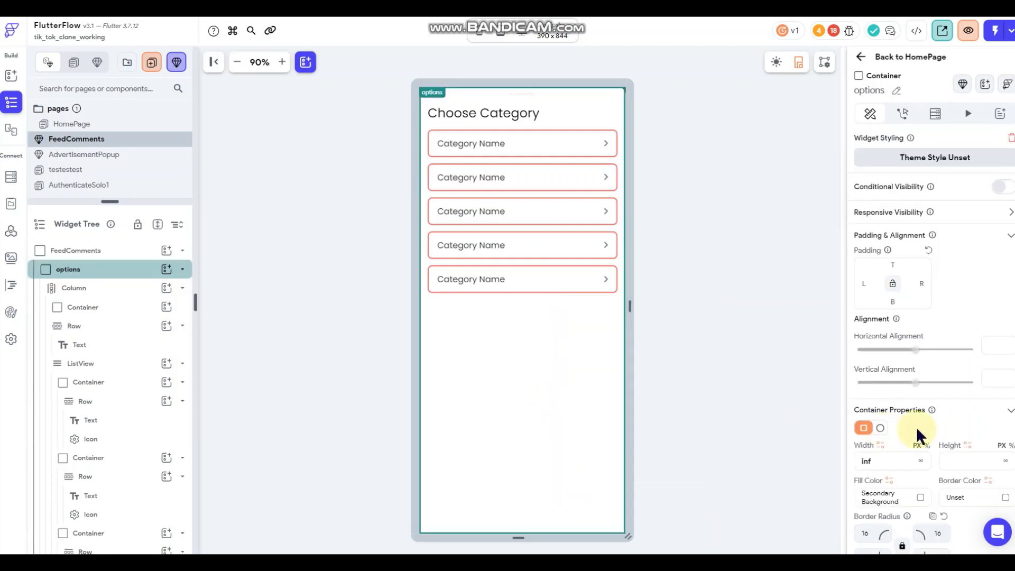
scroll(918, 428, down, 2)
click(958, 358)
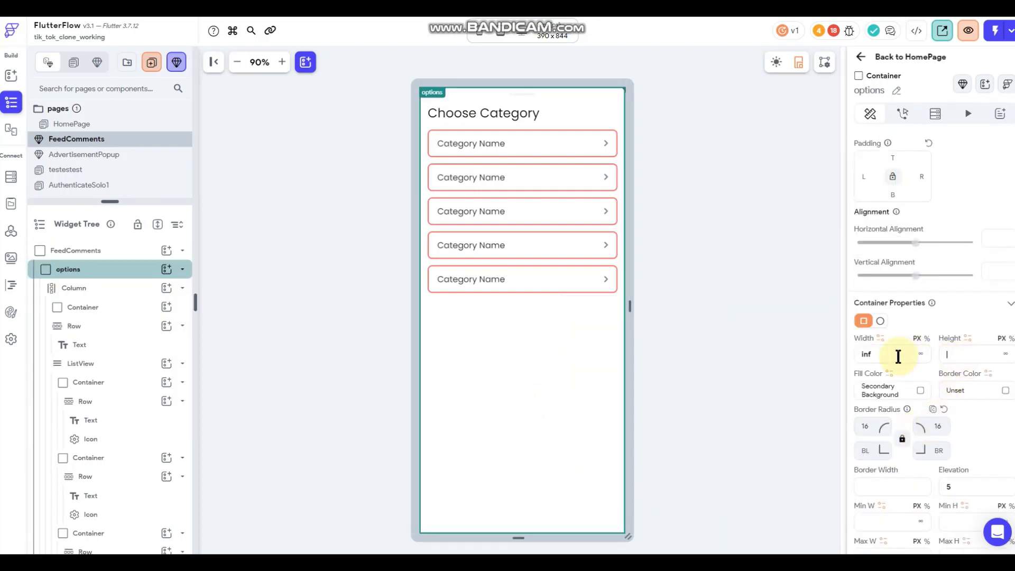
text(400)
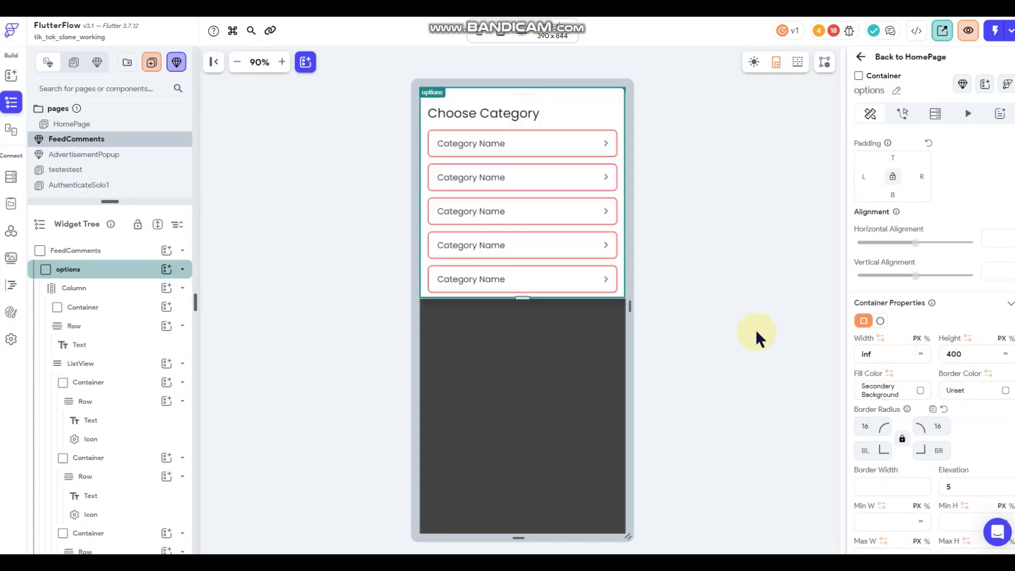
key(ctrl+a)
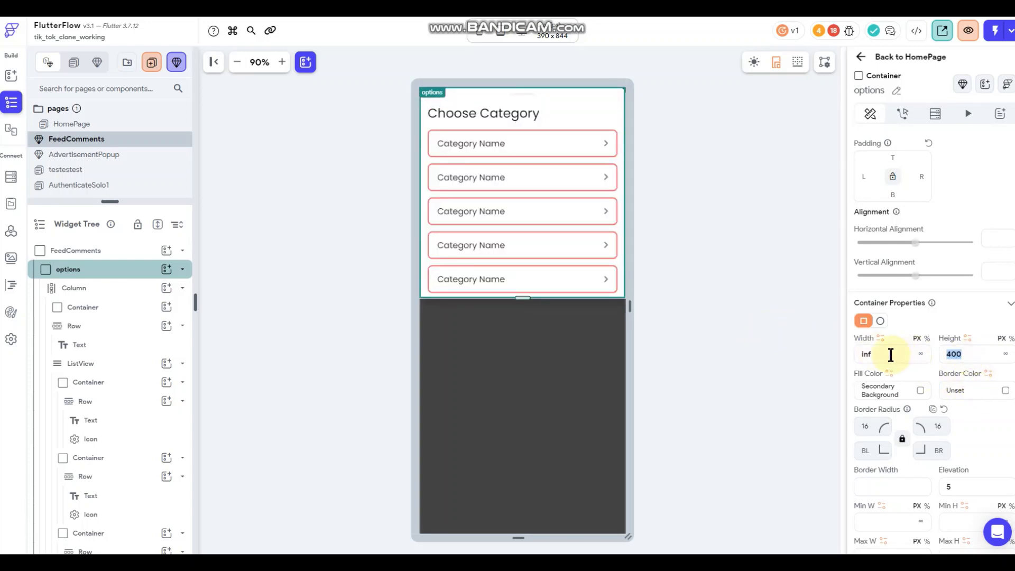
text(600)
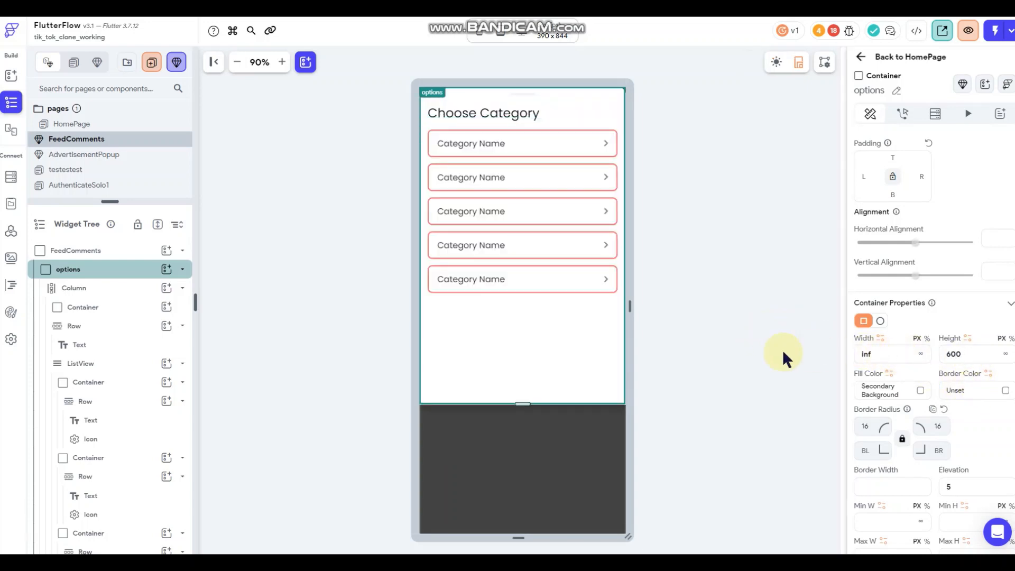
click(704, 334)
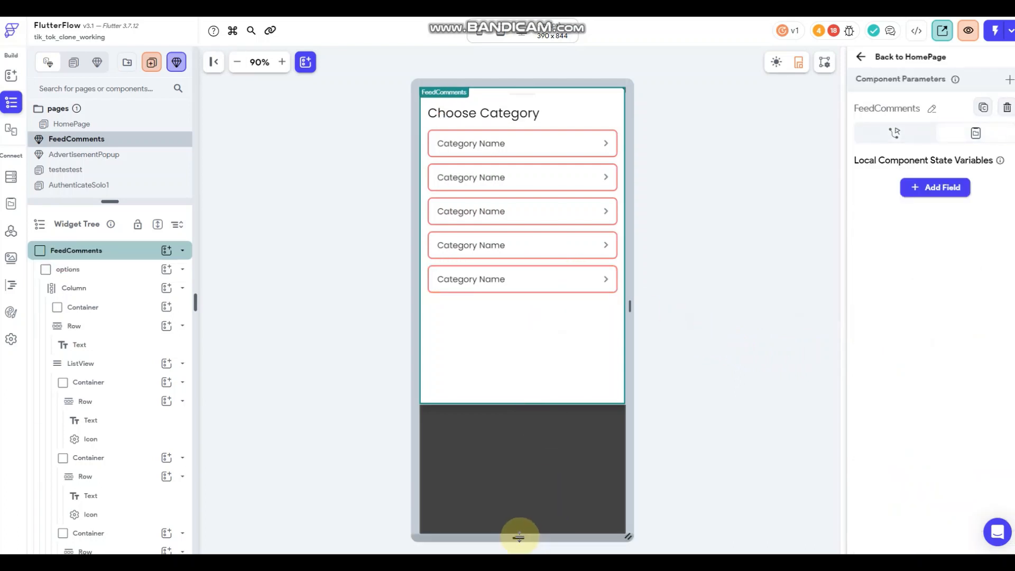
drag(520, 537, 517, 407)
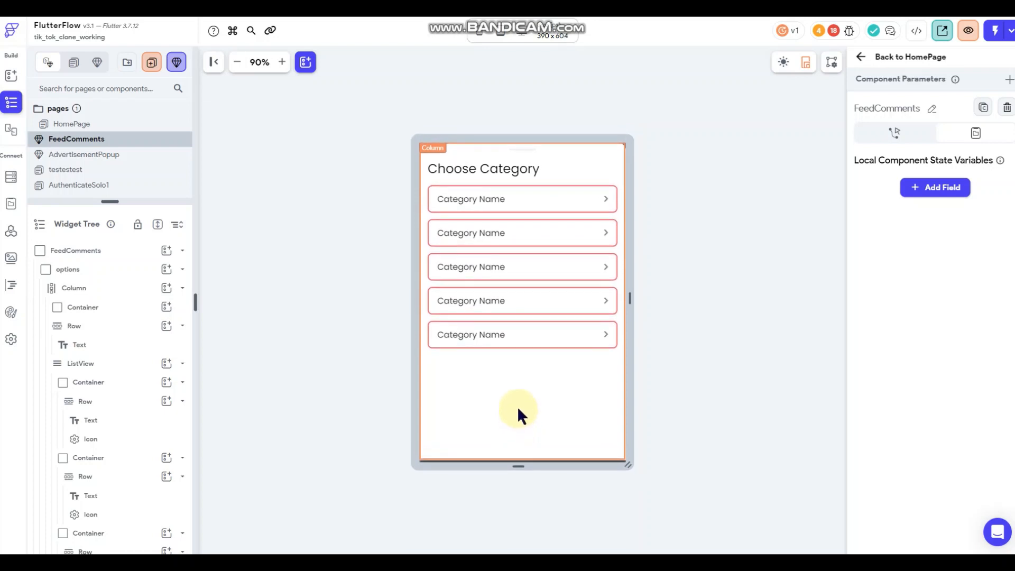
- Remove the category ListView, the Choose Category title row and the Column from the options container
right_click(538, 317)
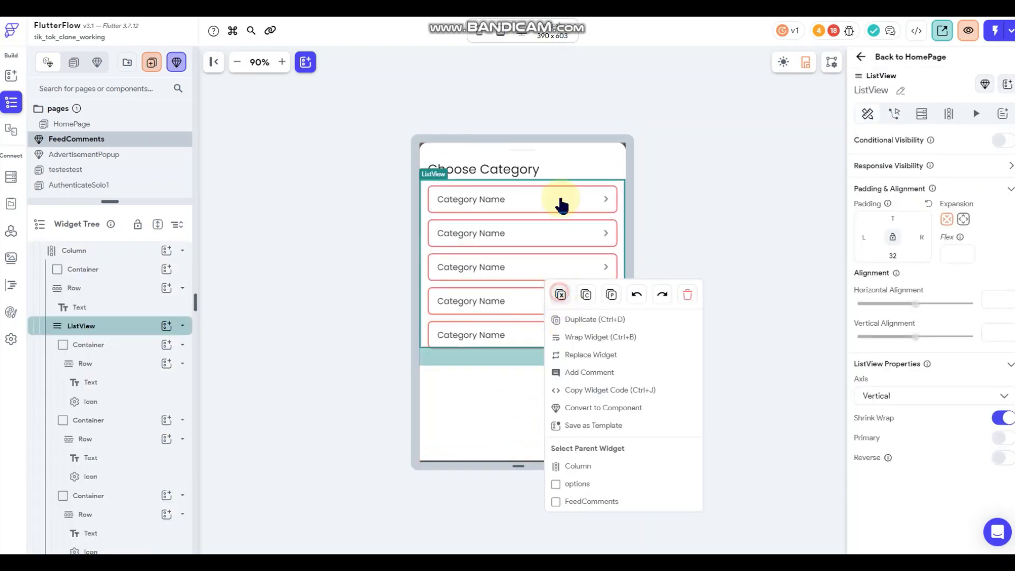
key(Delete)
click(552, 177)
right_click(555, 175)
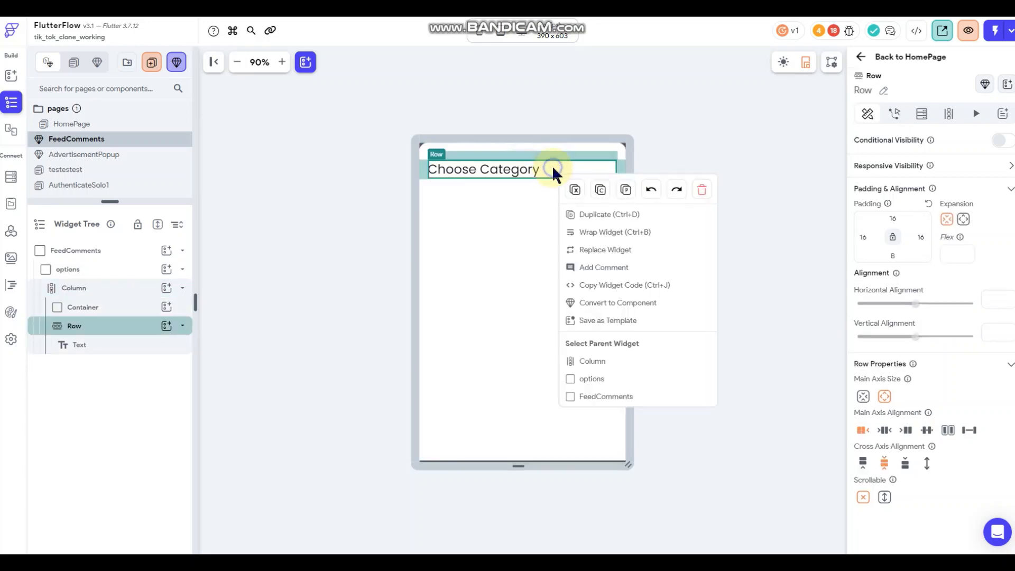
click(576, 190)
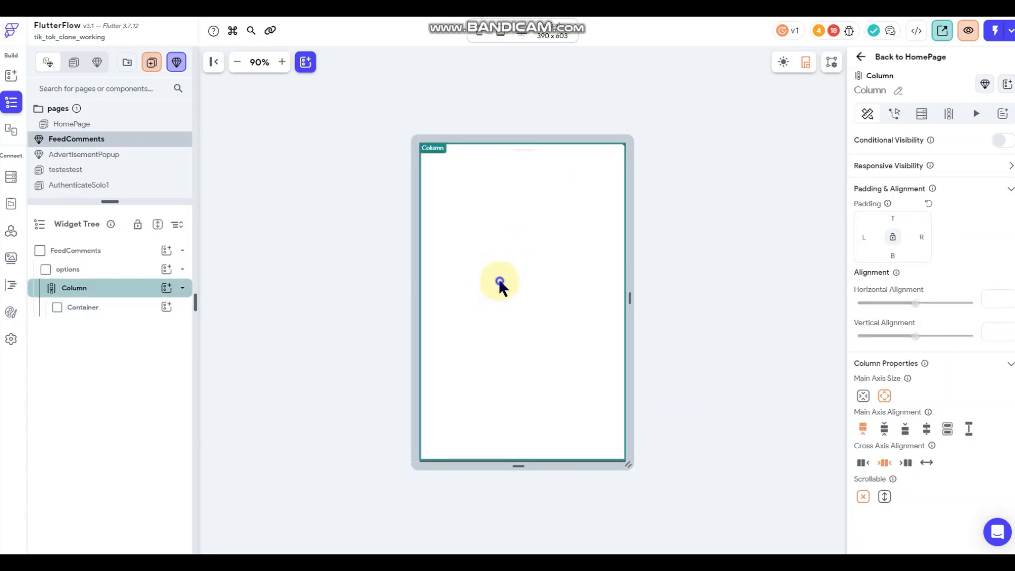
right_click(504, 288)
key(Delete)
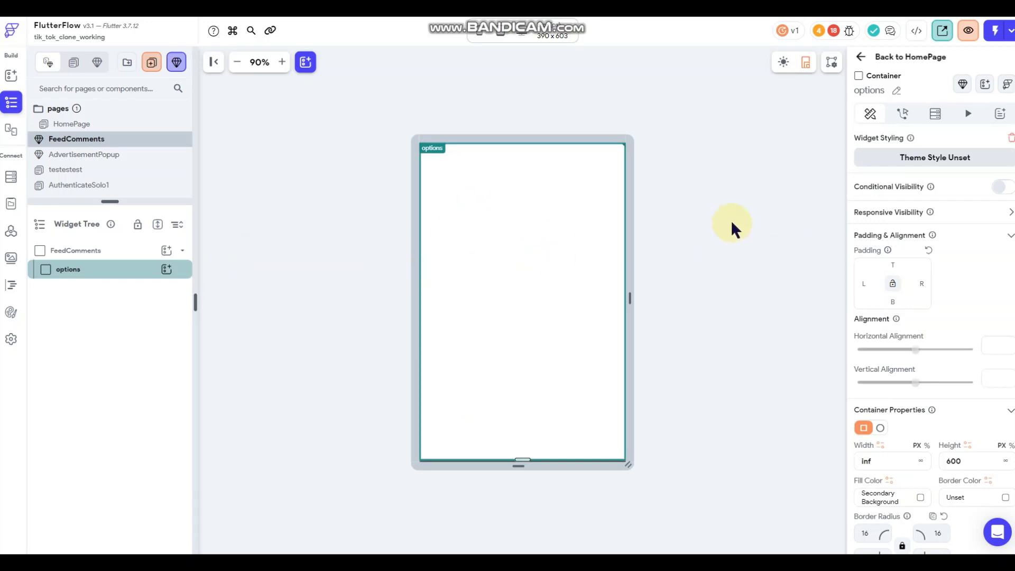
click(739, 207)
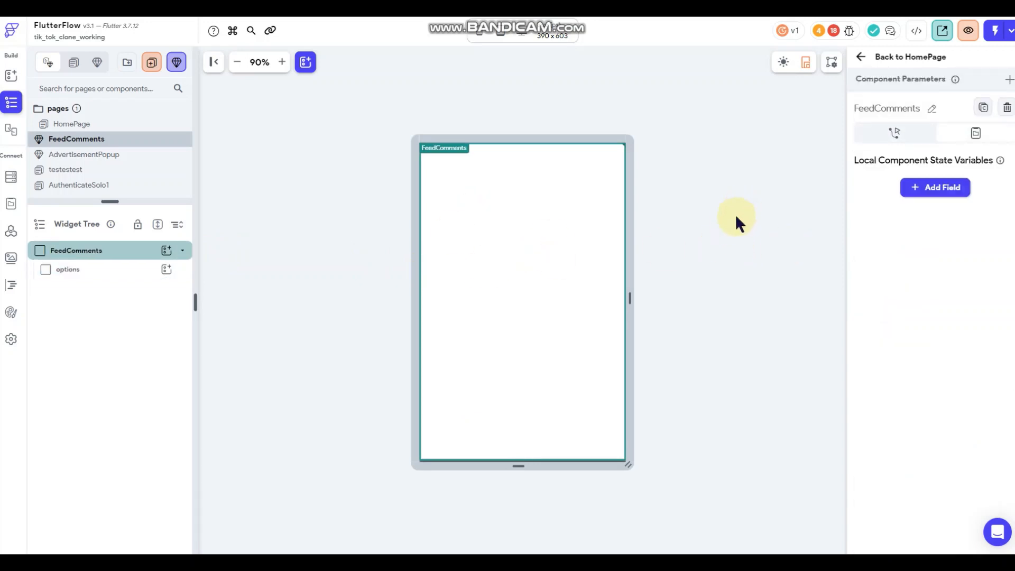
- Add an On Tap Bottom Sheet action to the comments icon button on HomePage
click(861, 57)
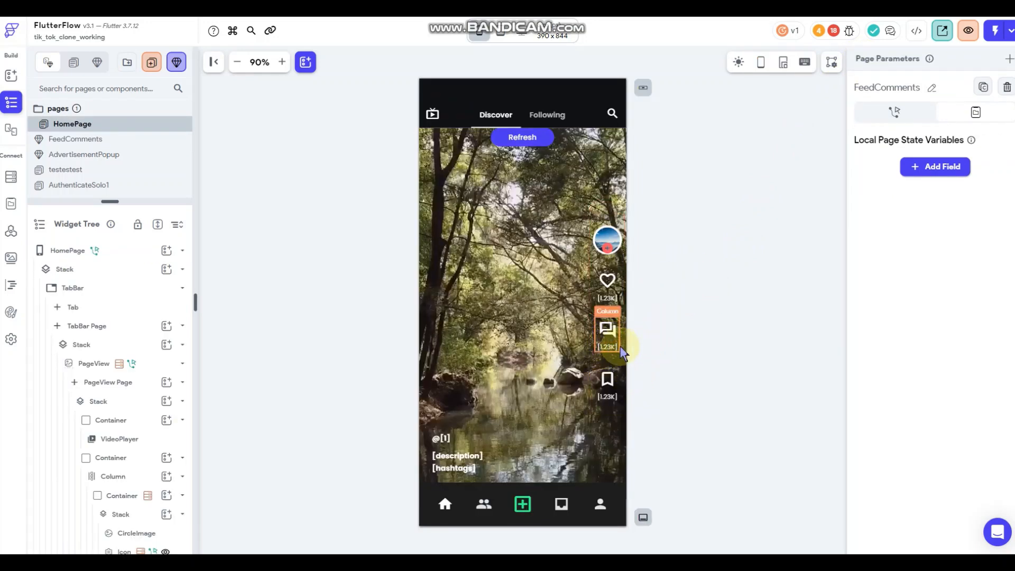
click(622, 351)
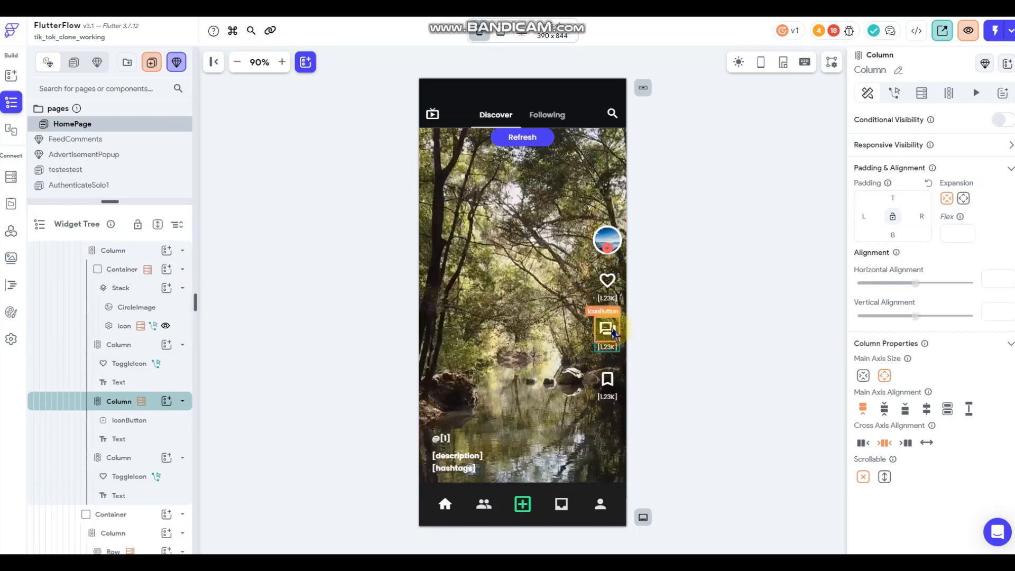
click(608, 331)
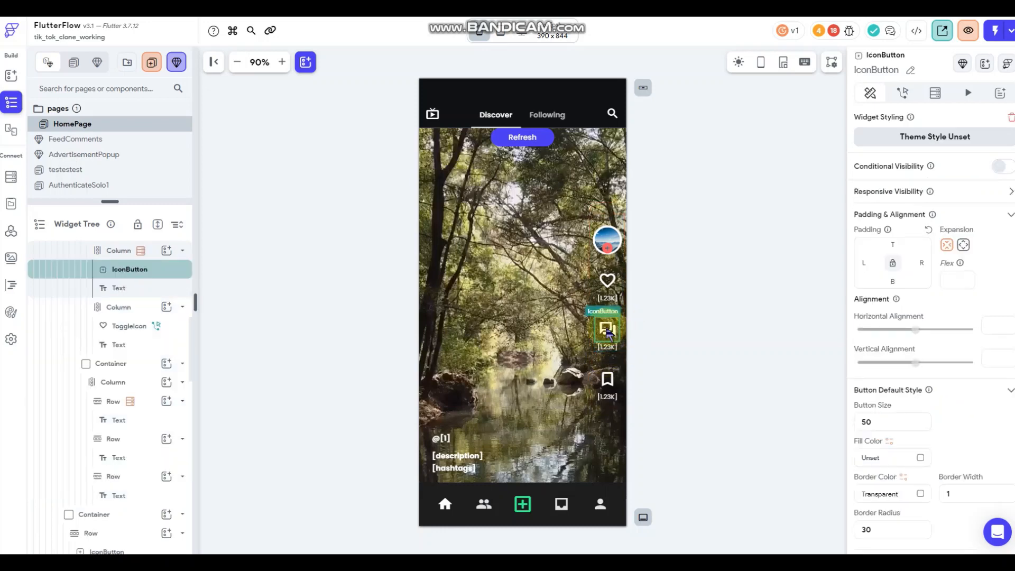
click(903, 94)
click(939, 189)
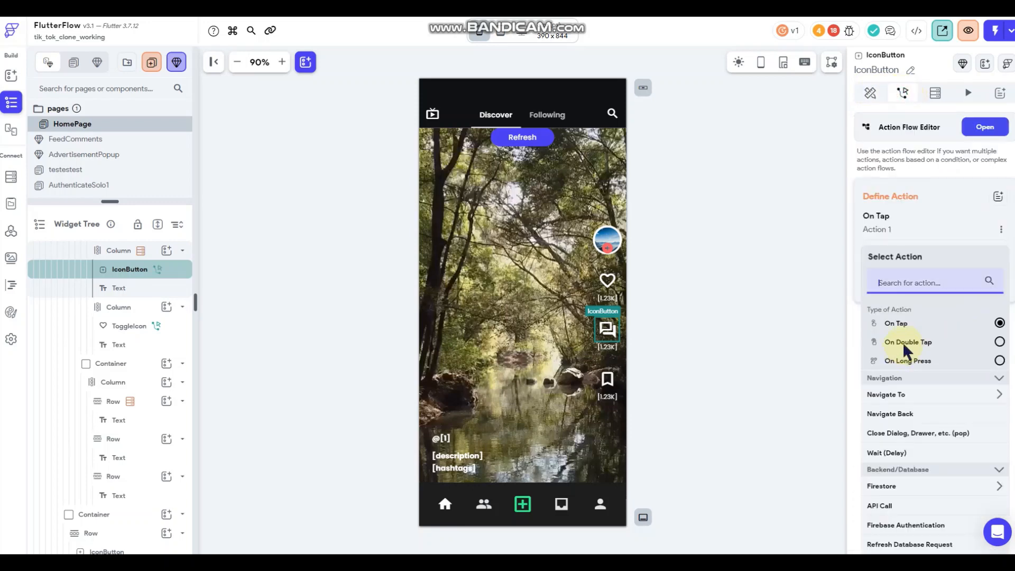
scroll(906, 347, down, 10)
scroll(906, 346, down, 4)
scroll(903, 312, up, 1)
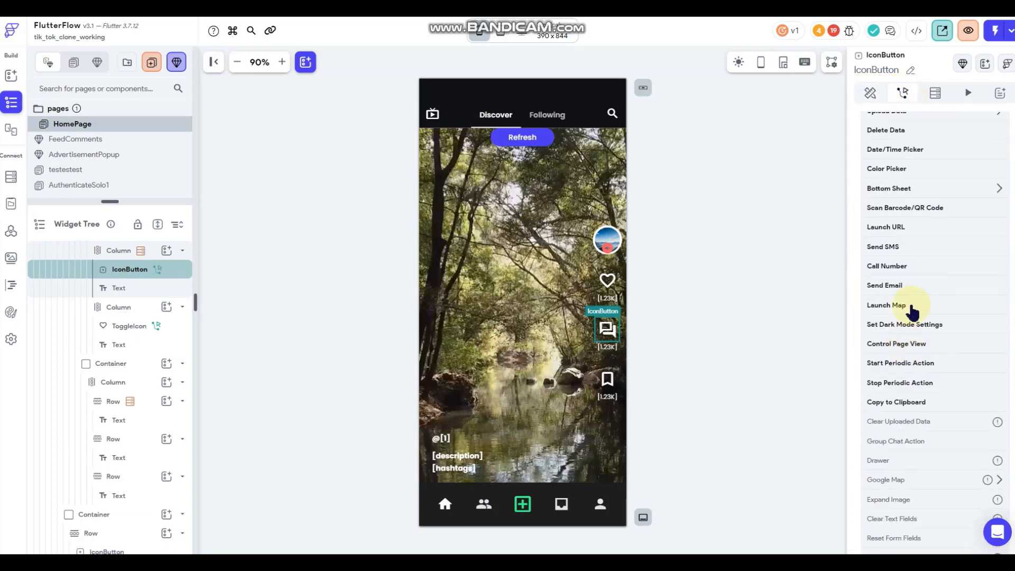
click(909, 190)
click(898, 209)
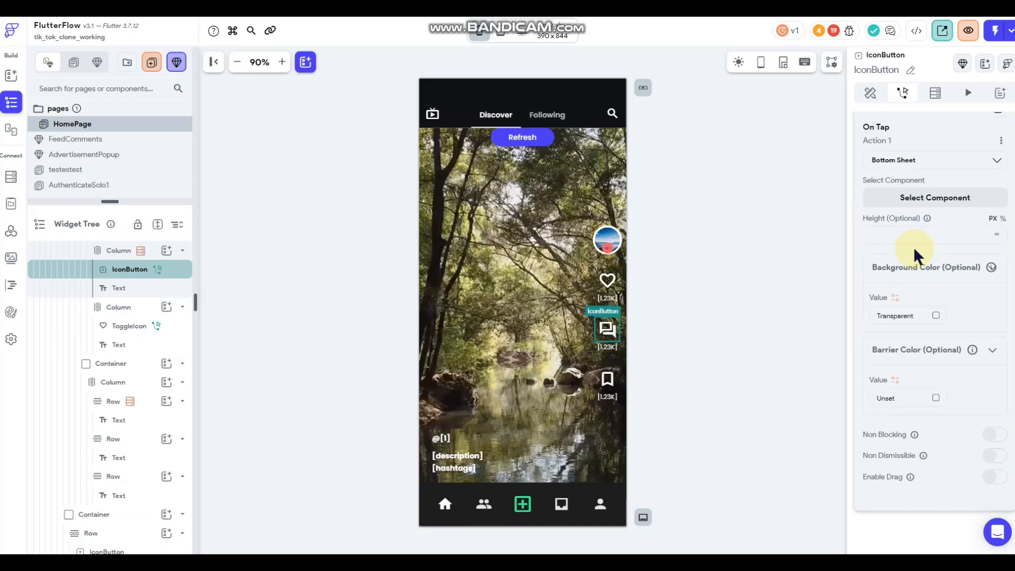
- Assign the FeedComments component to the bottom sheet action and set its height to 70%
click(927, 200)
click(903, 296)
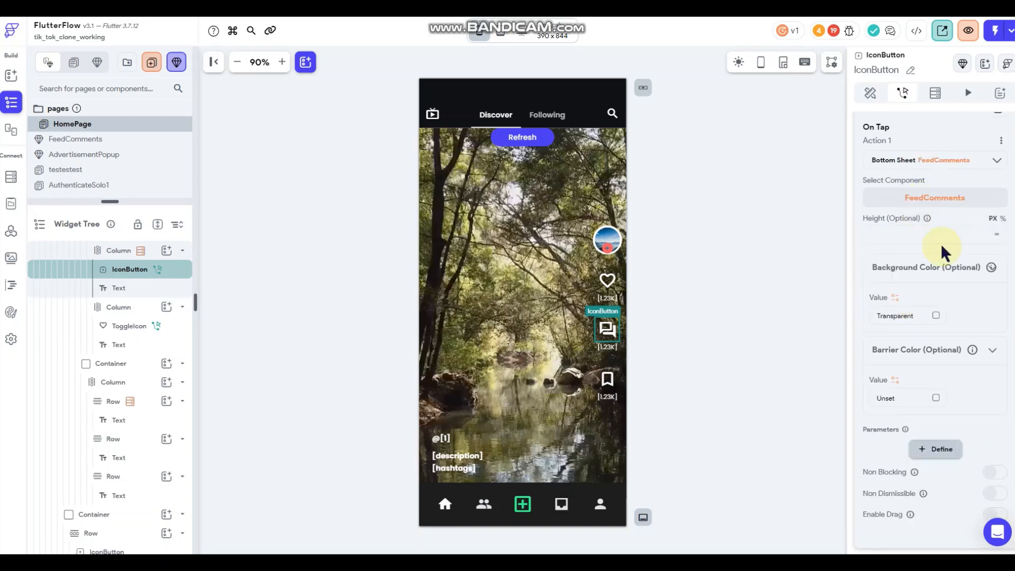
scroll(923, 244, down, 1)
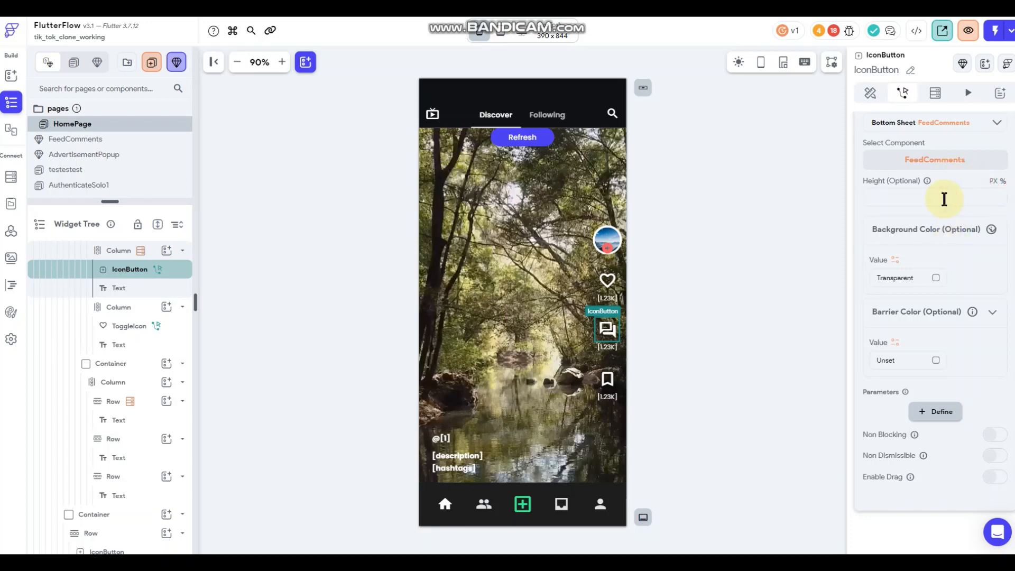
text(0)
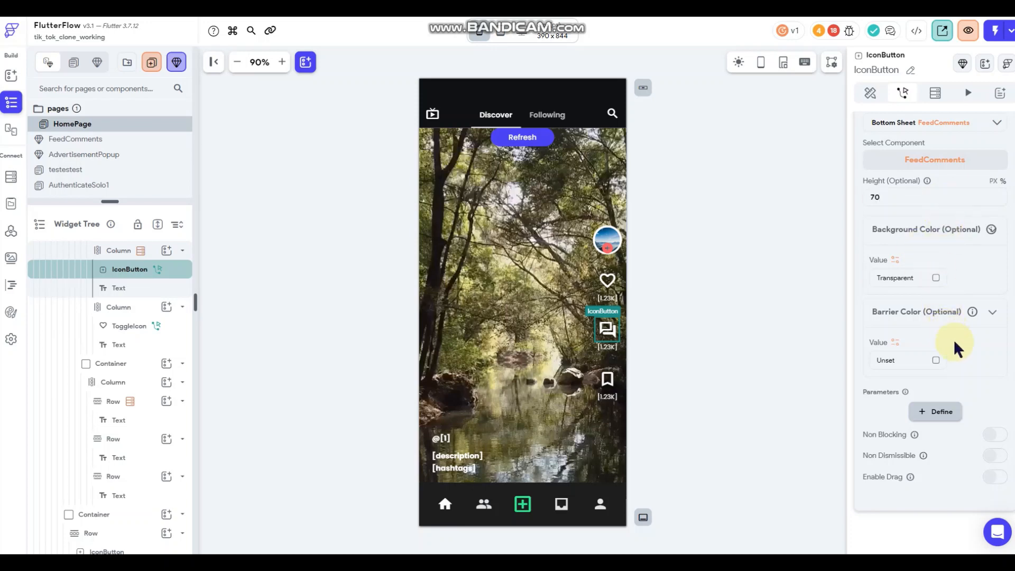
- Define a required FeedComments parameter named feedRef, a DocumentReference to the Feed collection
click(932, 415)
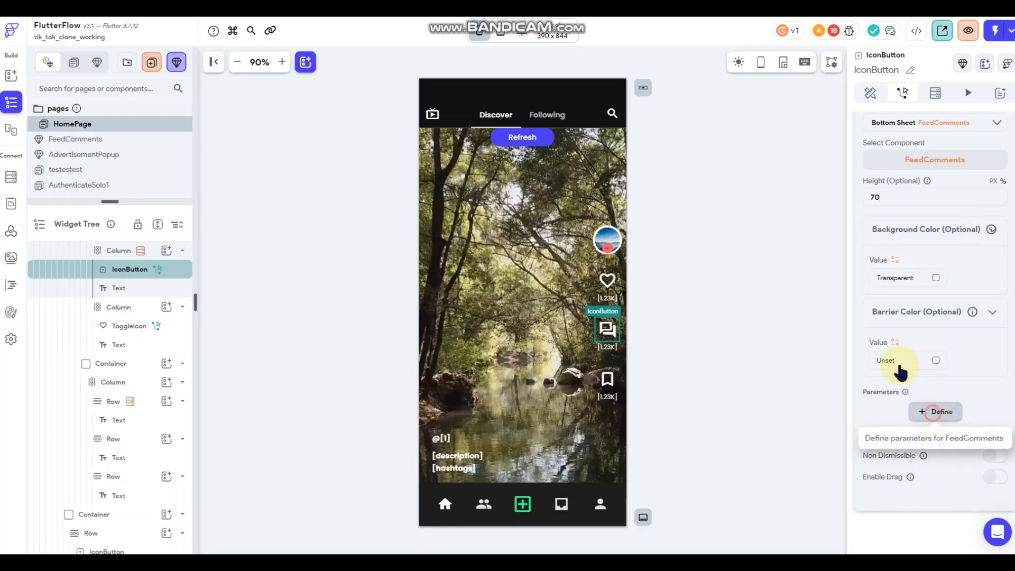
click(936, 144)
click(909, 192)
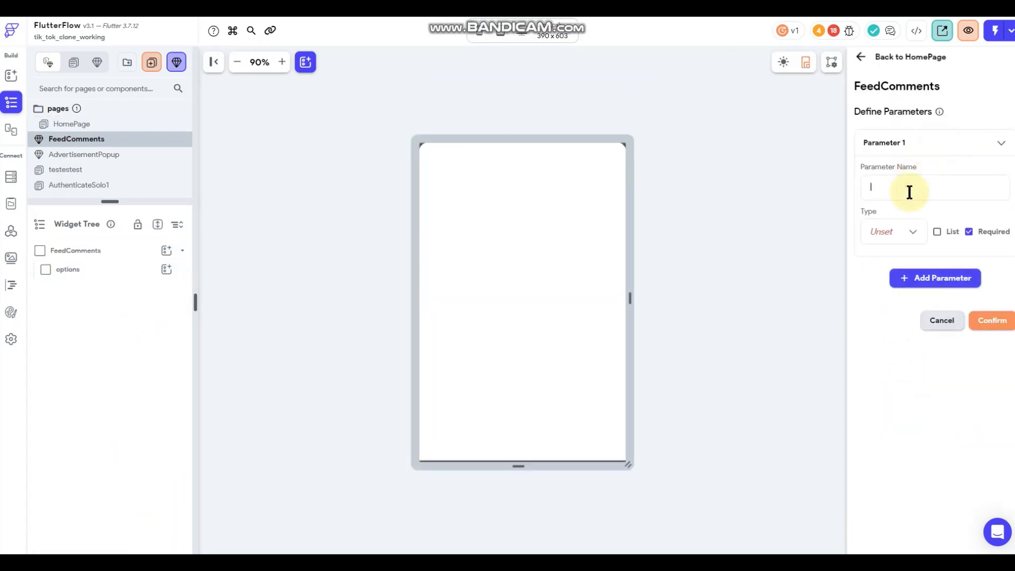
text(feedRef)
click(906, 236)
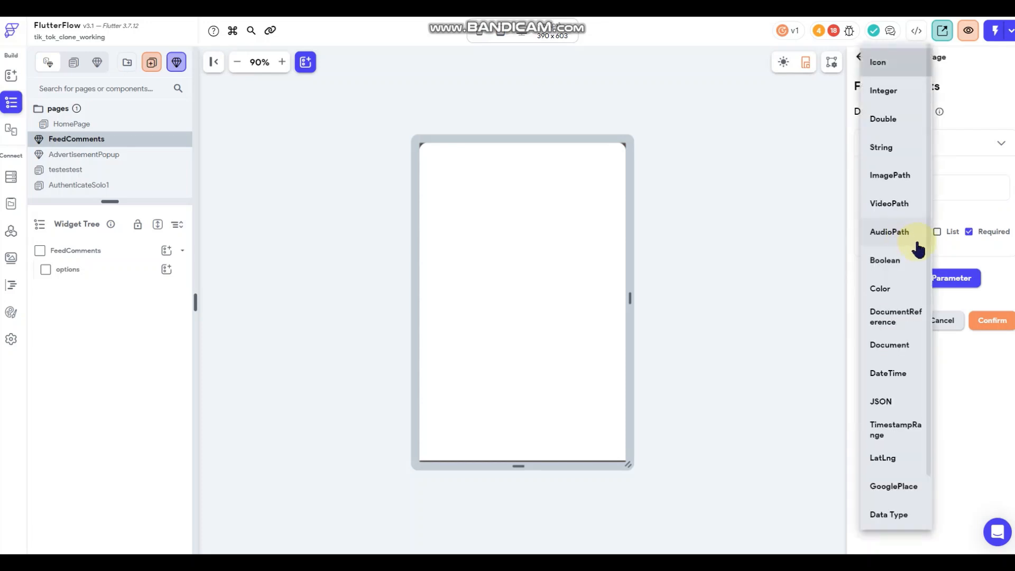
click(895, 317)
click(899, 280)
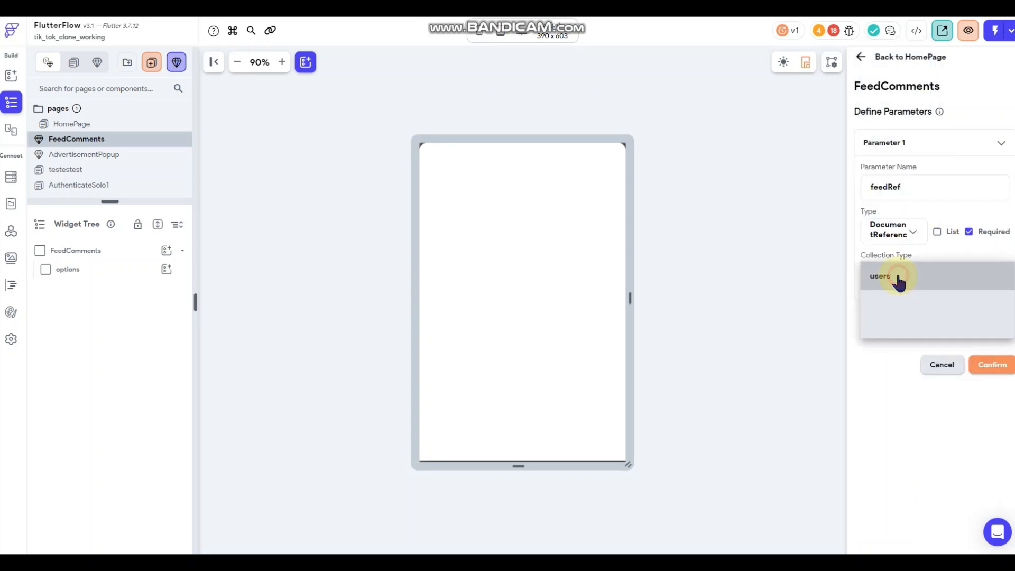
click(894, 304)
click(904, 323)
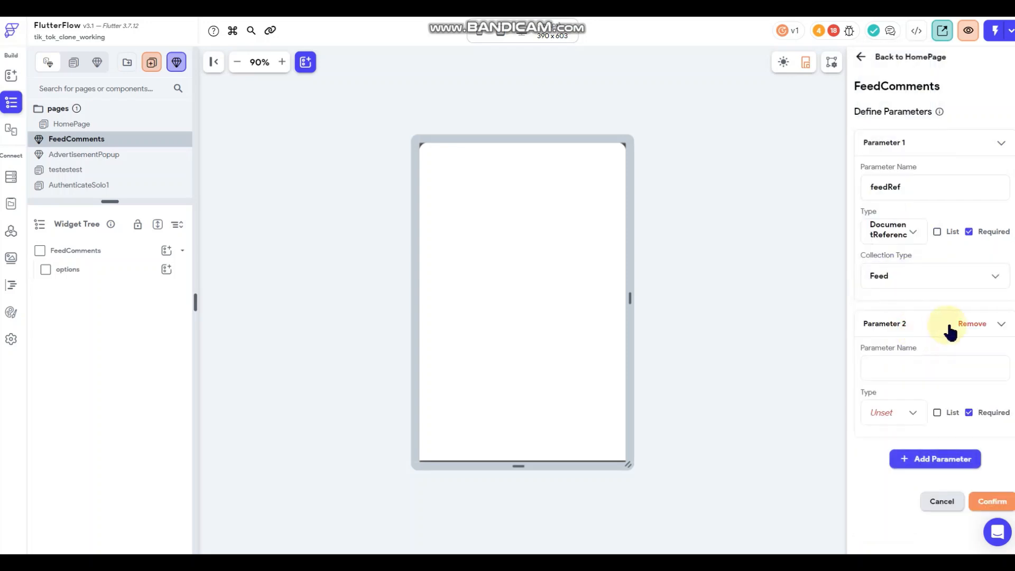
click(972, 324)
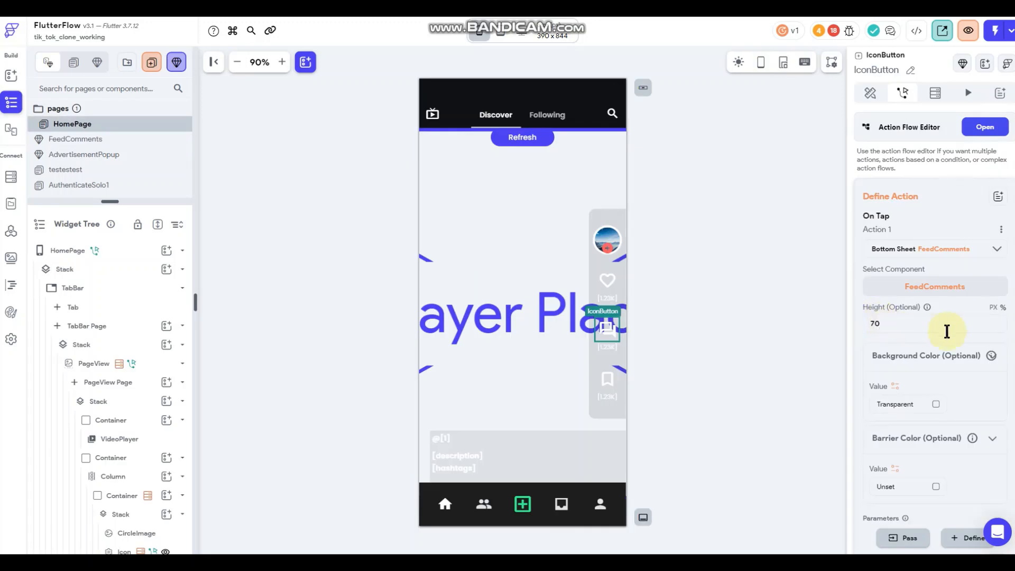
- Pass the feedRef parameter in the bottom sheet action, with the Feed Document's Reference as its value
scroll(947, 332, down, 3)
click(913, 414)
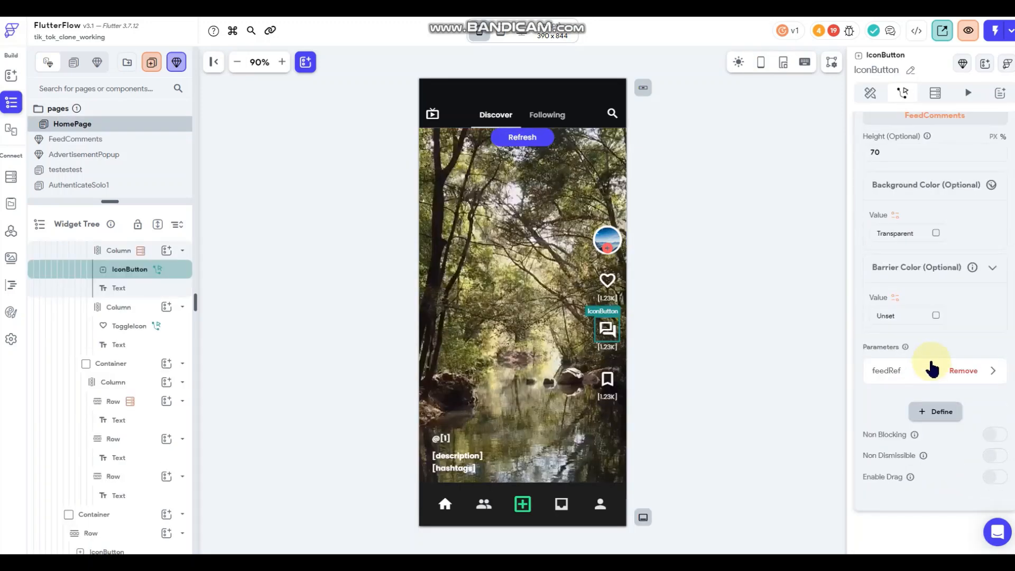
click(931, 369)
scroll(914, 391, down, 3)
click(910, 366)
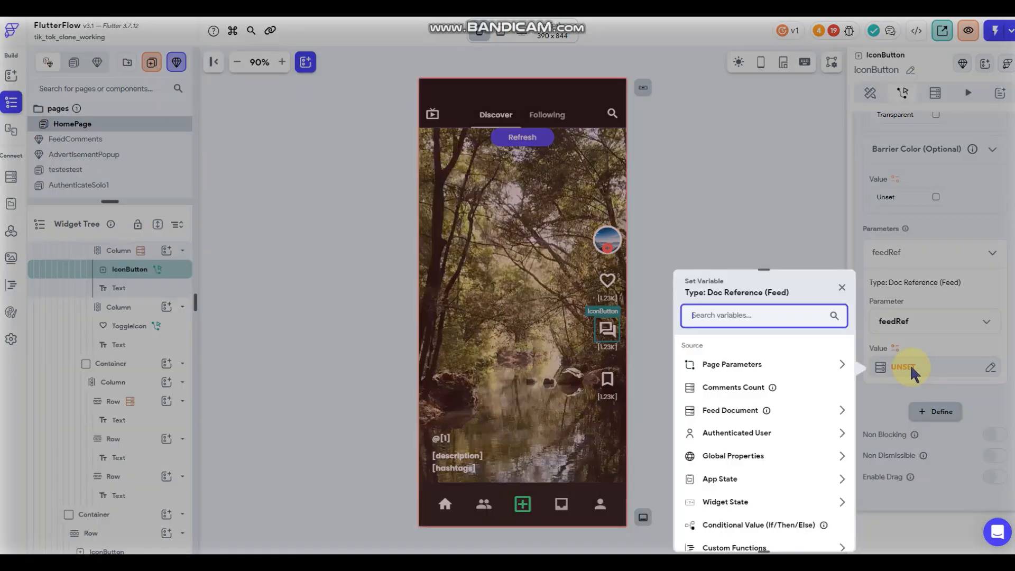
click(732, 410)
scroll(769, 404, down, 3)
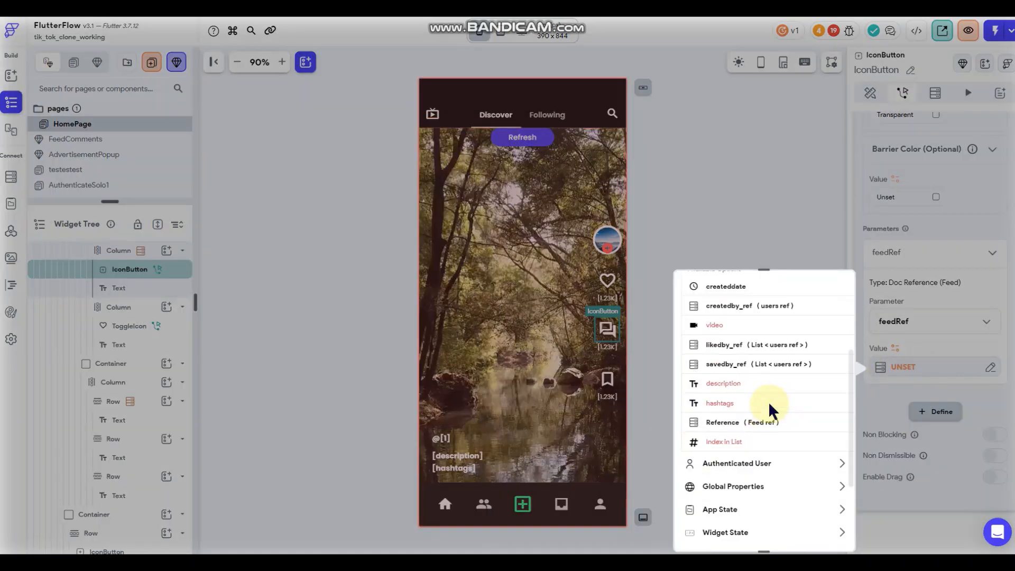
click(735, 424)
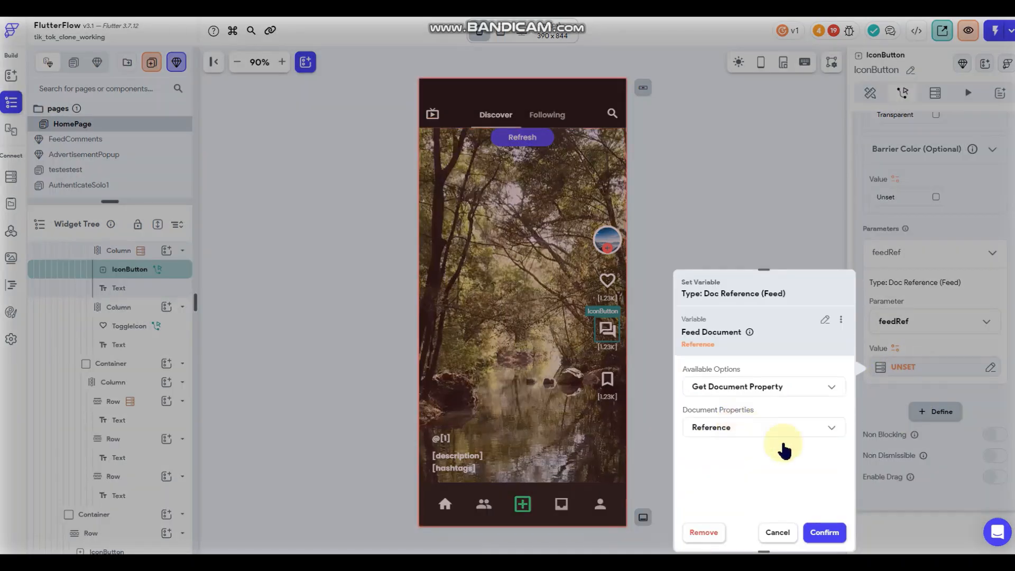
click(823, 533)
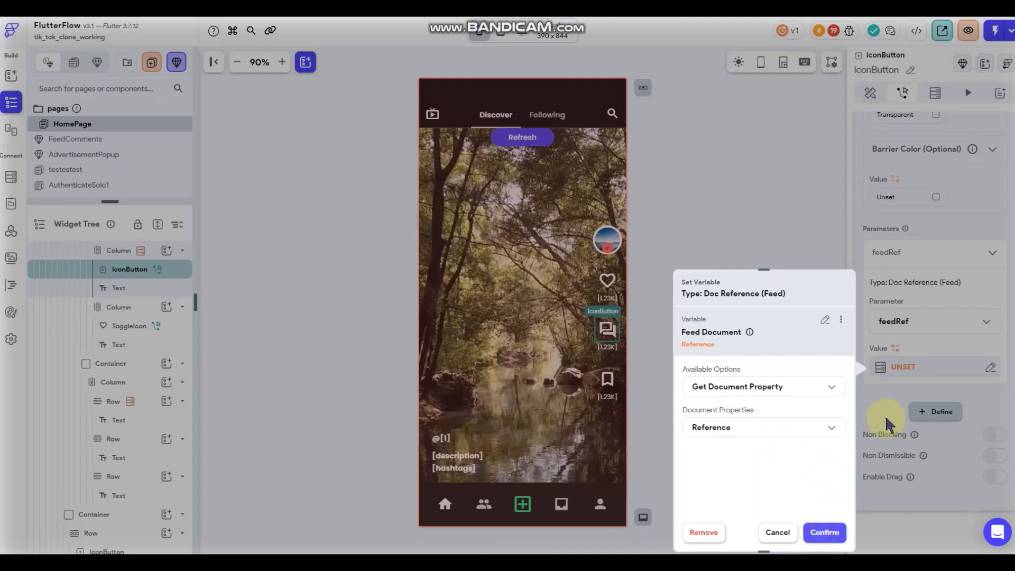
click(757, 312)
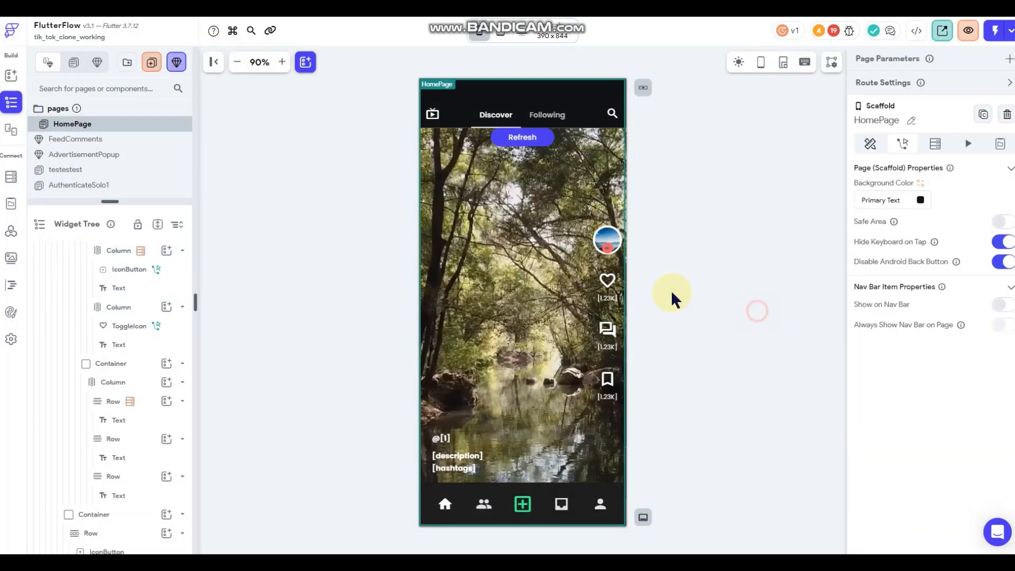
- Open the FeedComments component for editing
click(92, 62)
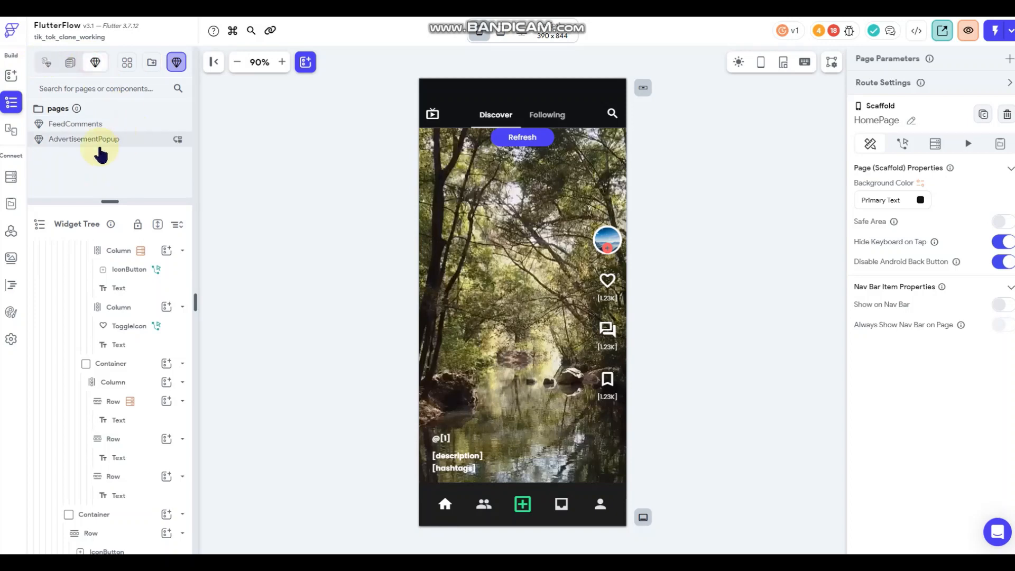
click(80, 124)
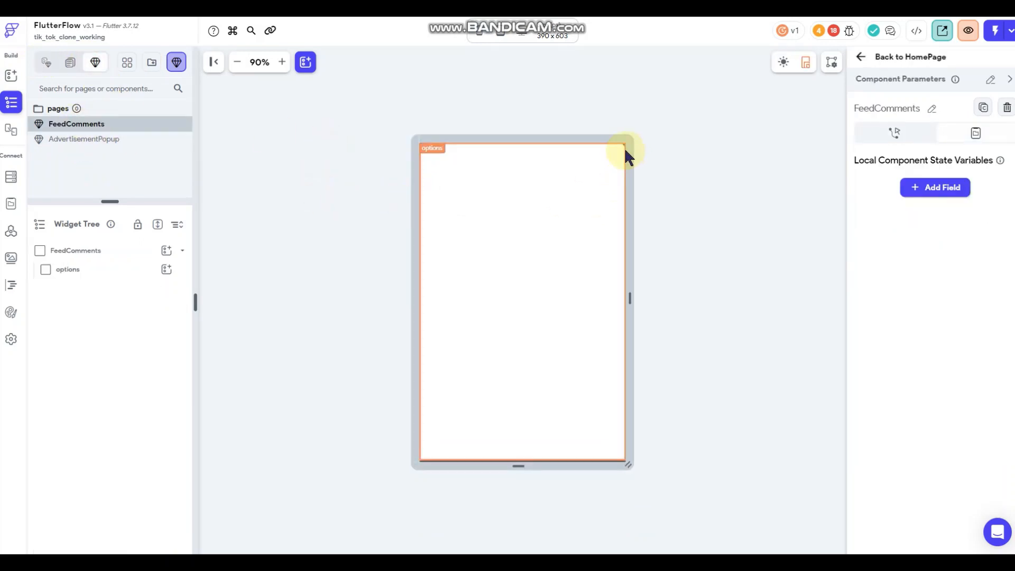
click(71, 138)
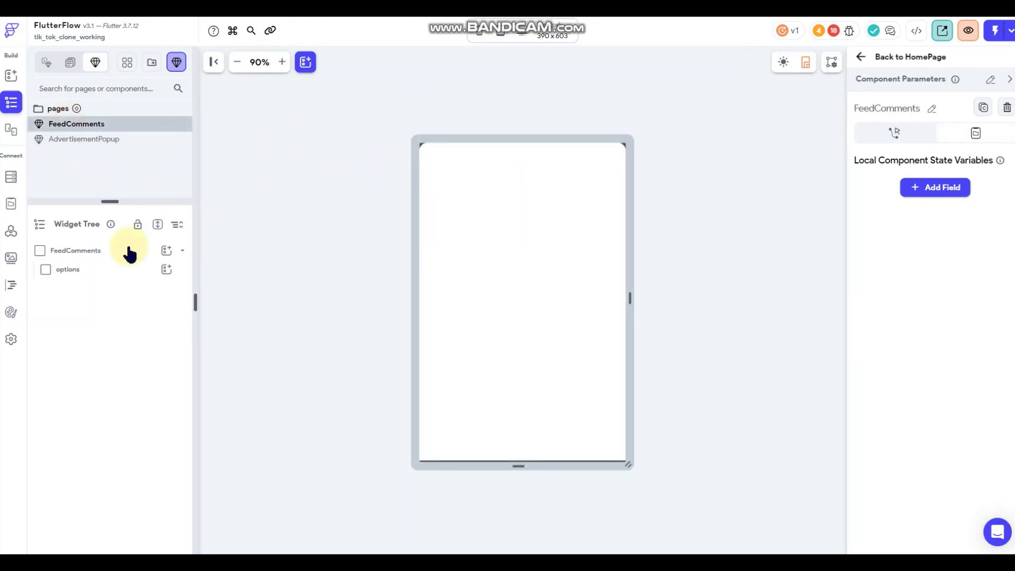
- Add a Document from Reference backend query on the Feed collection to the options container
click(87, 271)
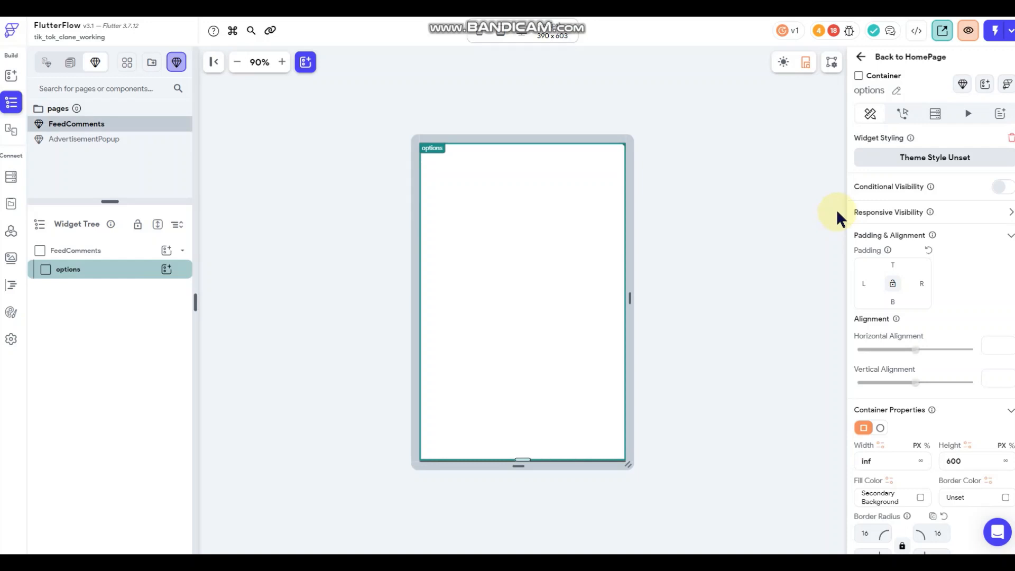
click(934, 114)
click(912, 144)
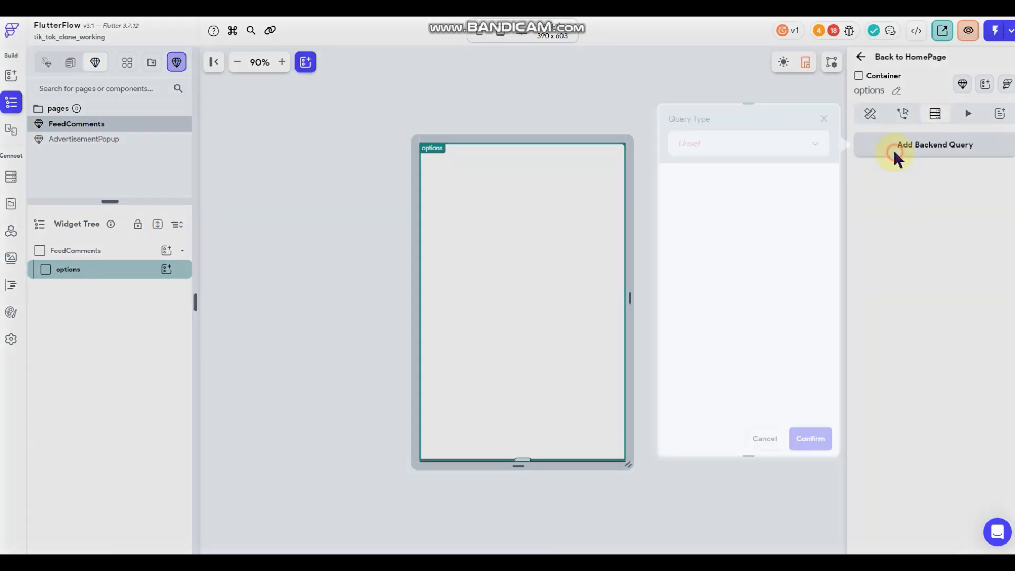
click(789, 144)
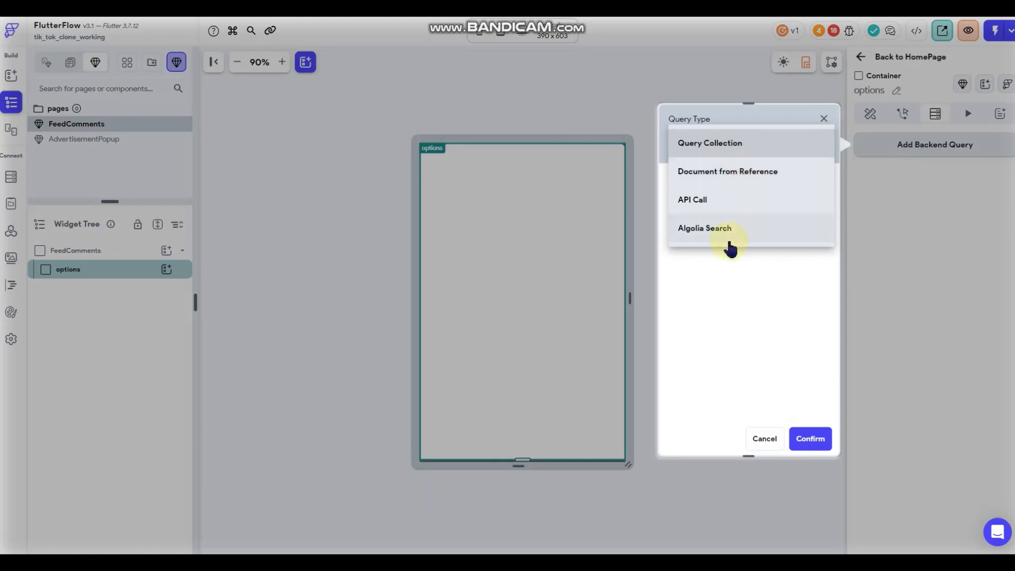
click(725, 170)
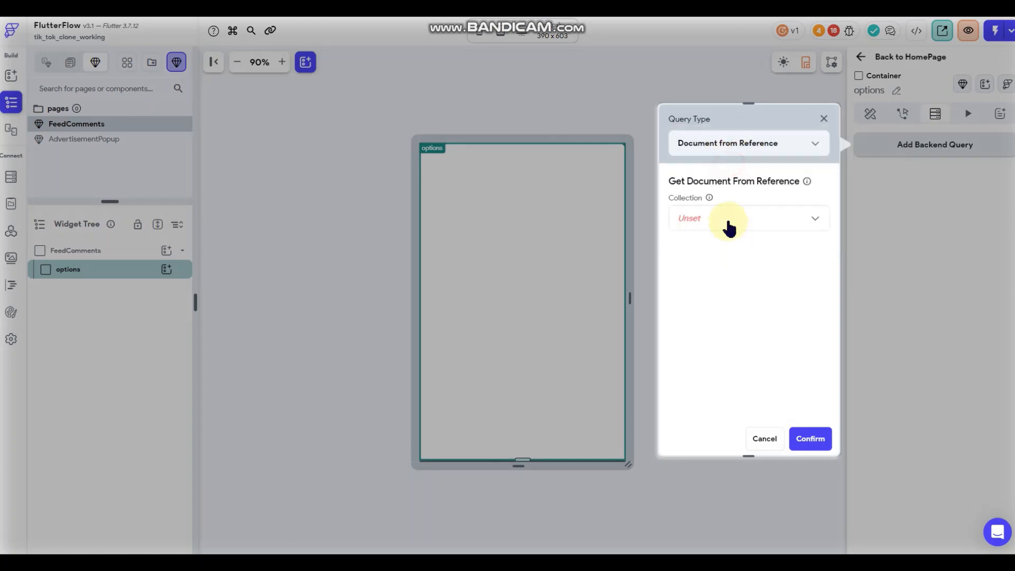
click(728, 228)
click(732, 297)
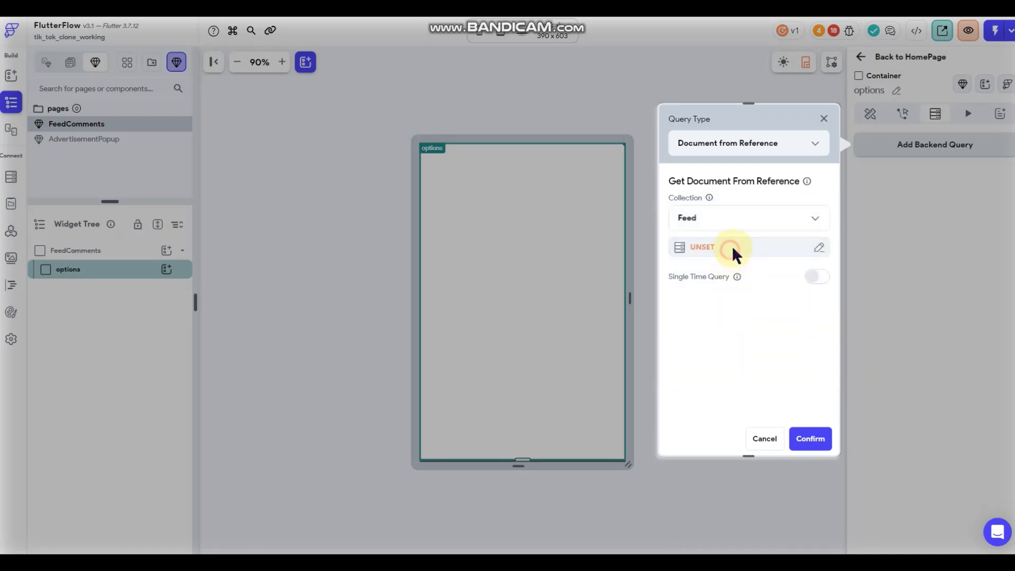
- Use the feedRef component parameter as the query's document reference and save the query
click(732, 246)
click(521, 338)
click(624, 470)
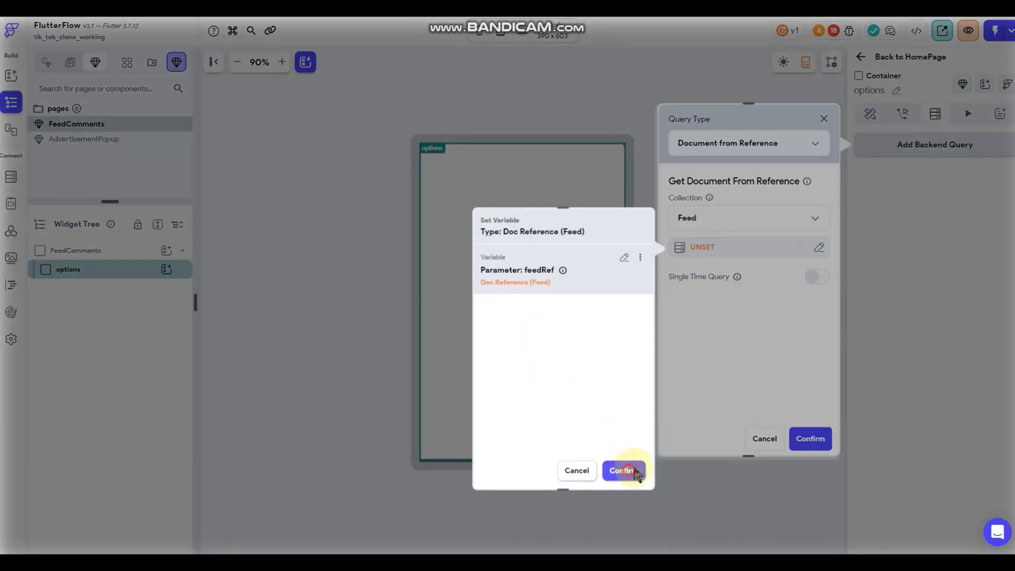
click(811, 439)
click(689, 191)
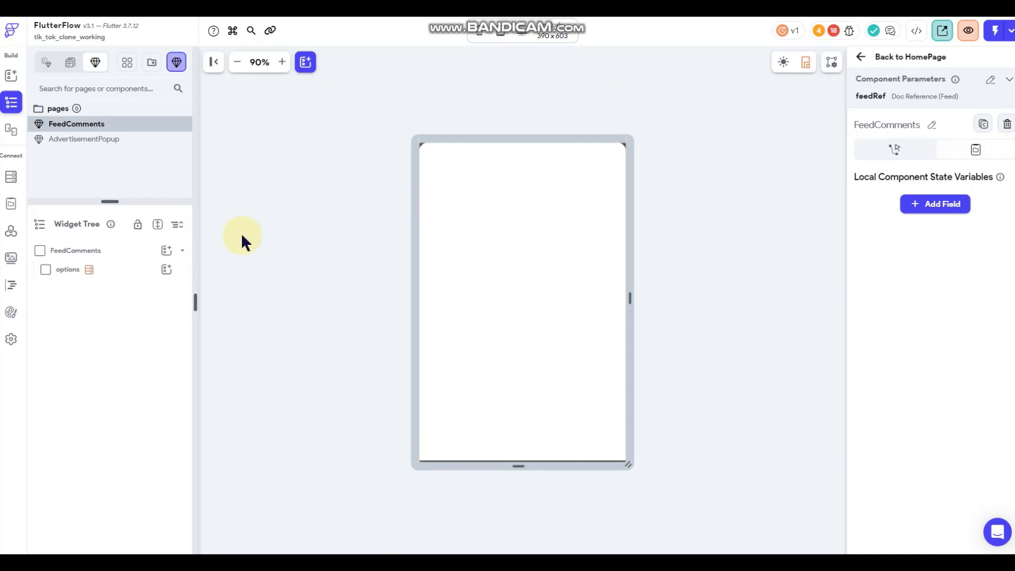
- Add a Stack inside the options container
click(167, 269)
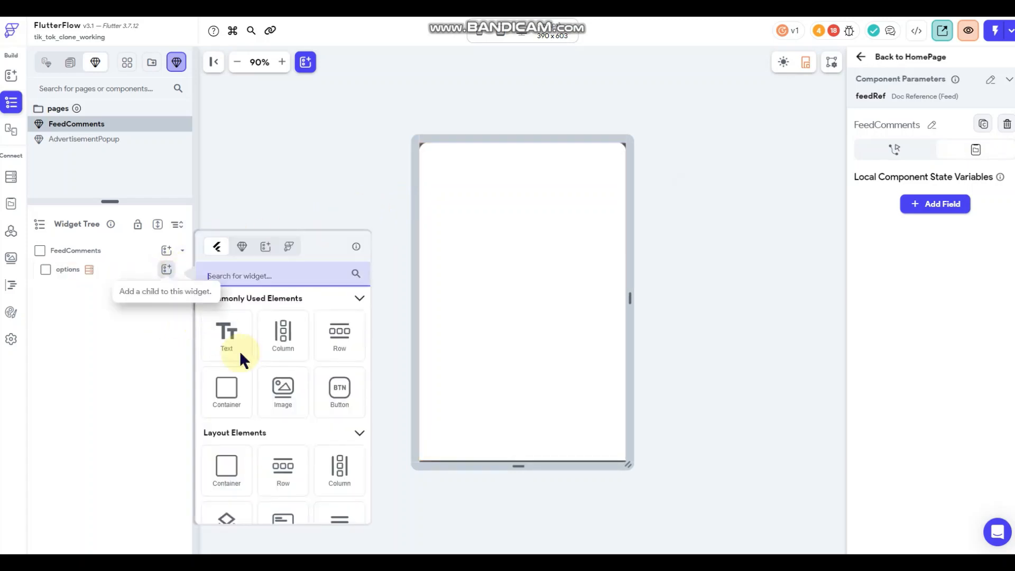
scroll(241, 360, down, 2)
click(243, 420)
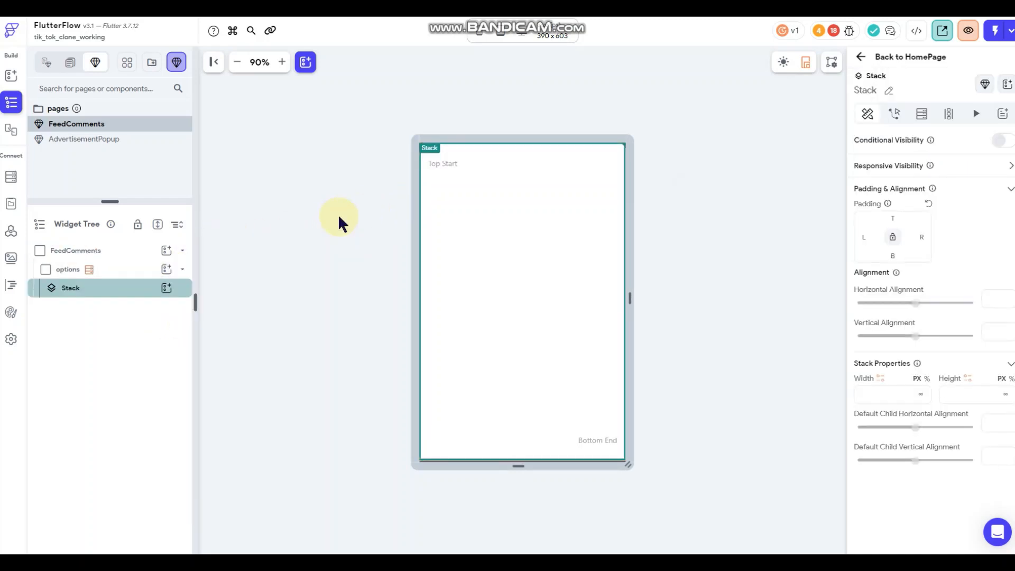
- Add a Container inside the Stack with infinite width and a height of about 70 px
click(166, 288)
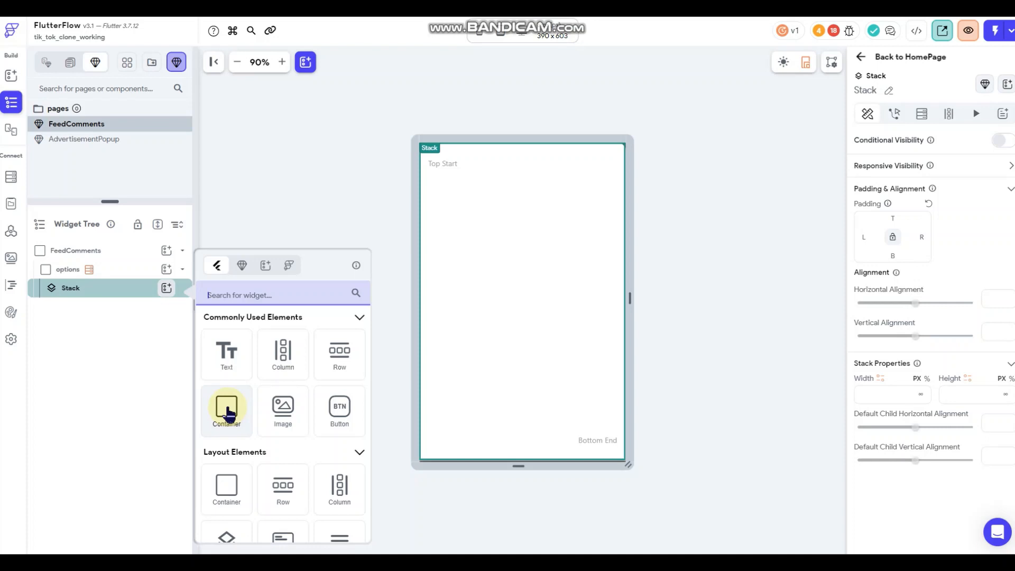
drag(228, 412, 497, 302)
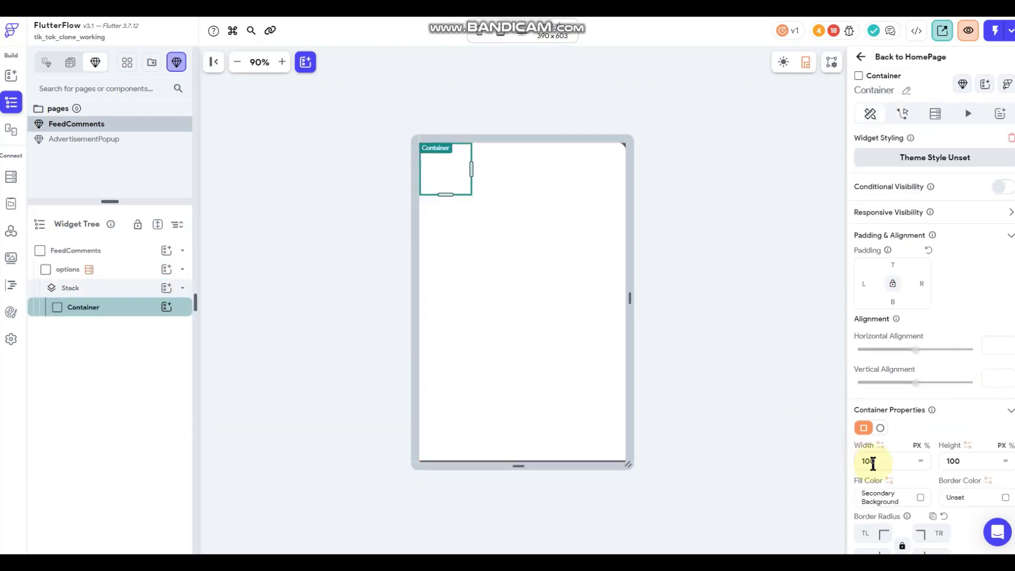
click(921, 461)
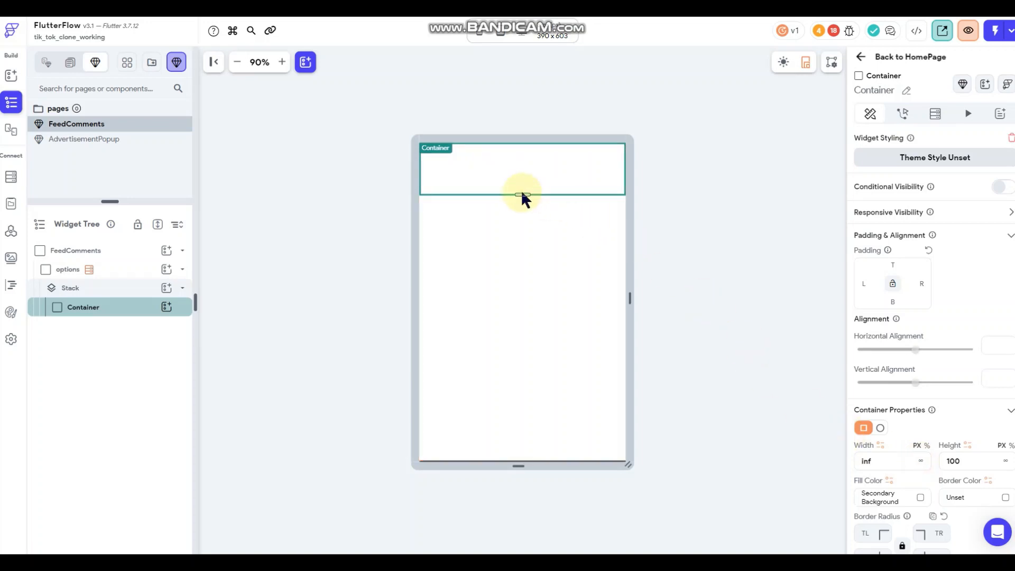
drag(522, 194, 522, 176)
click(533, 269)
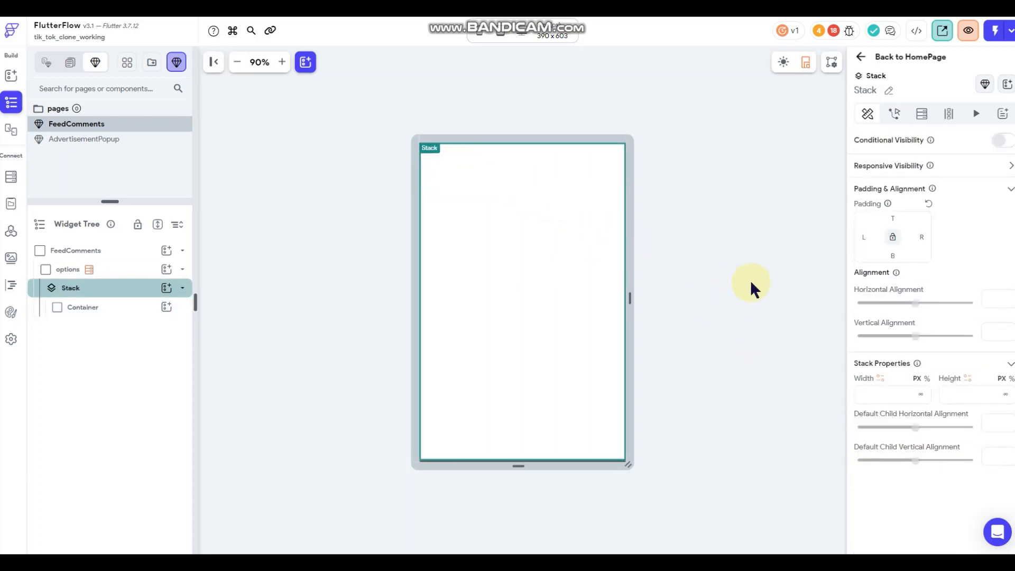
- Round the inner Container's top-left and top-right corners with a border radius of 16, matching the options container
click(79, 269)
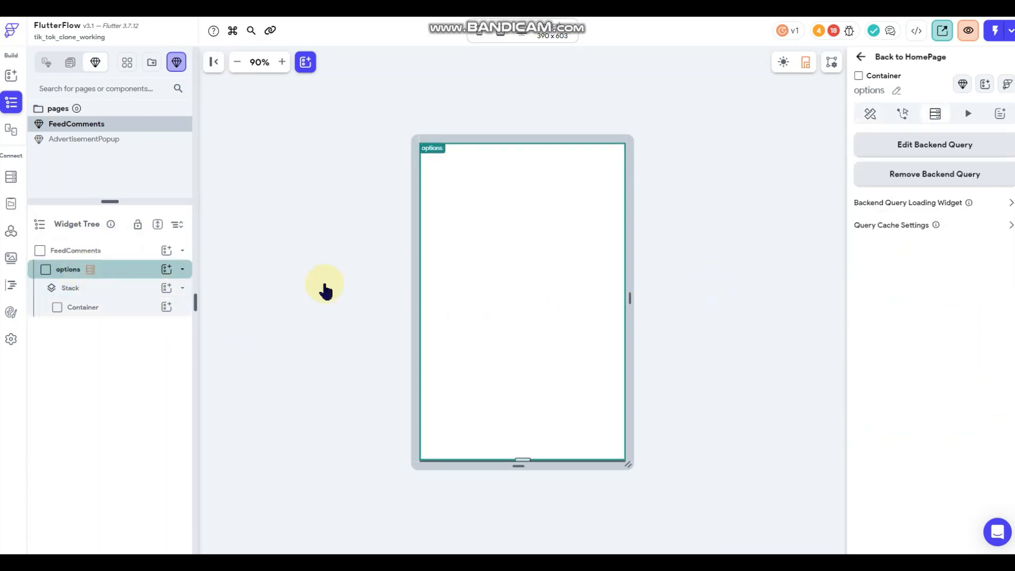
click(870, 114)
scroll(950, 363, down, 2)
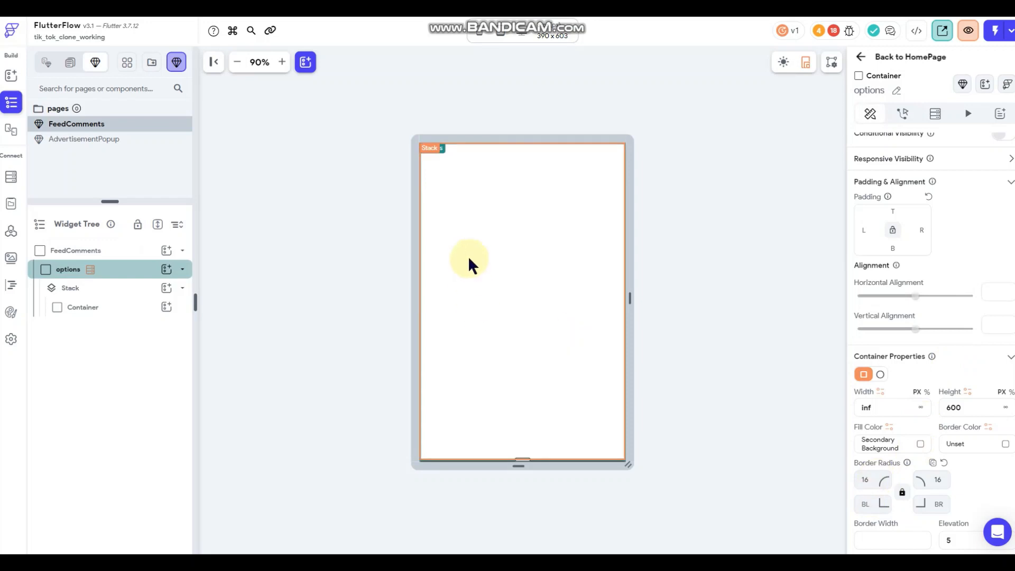
click(91, 314)
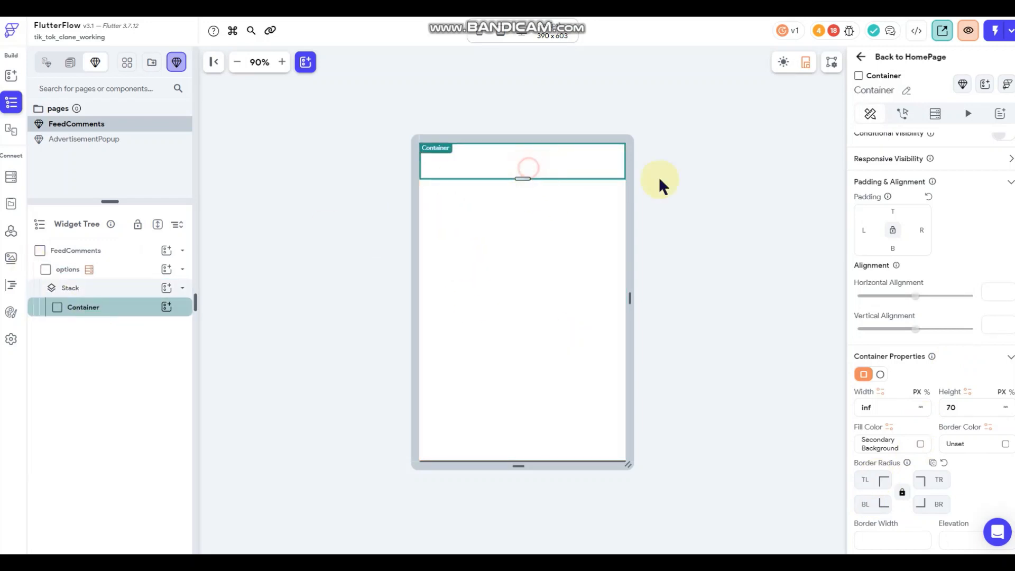
scroll(943, 417, down, 1)
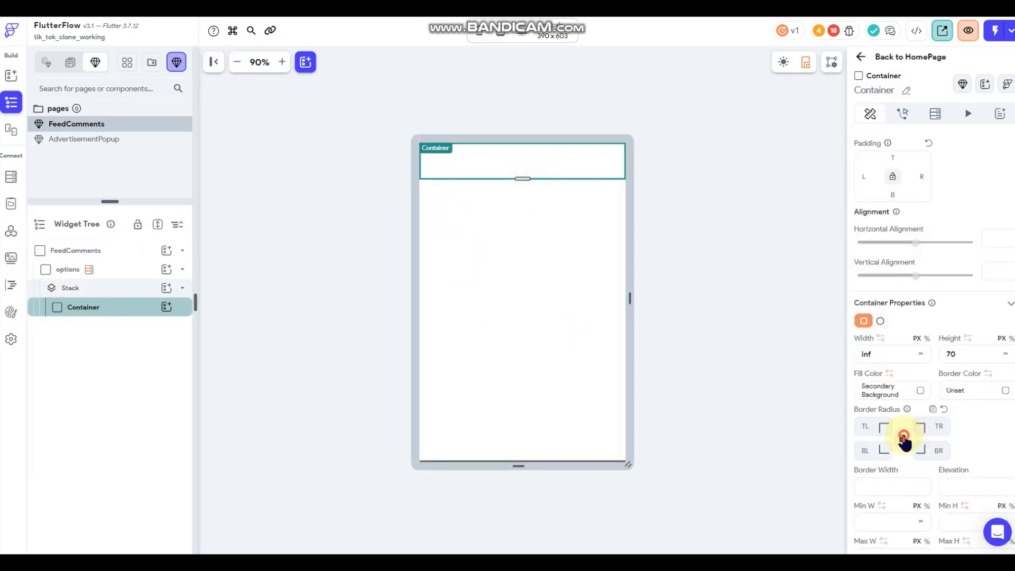
click(866, 426)
text(16)
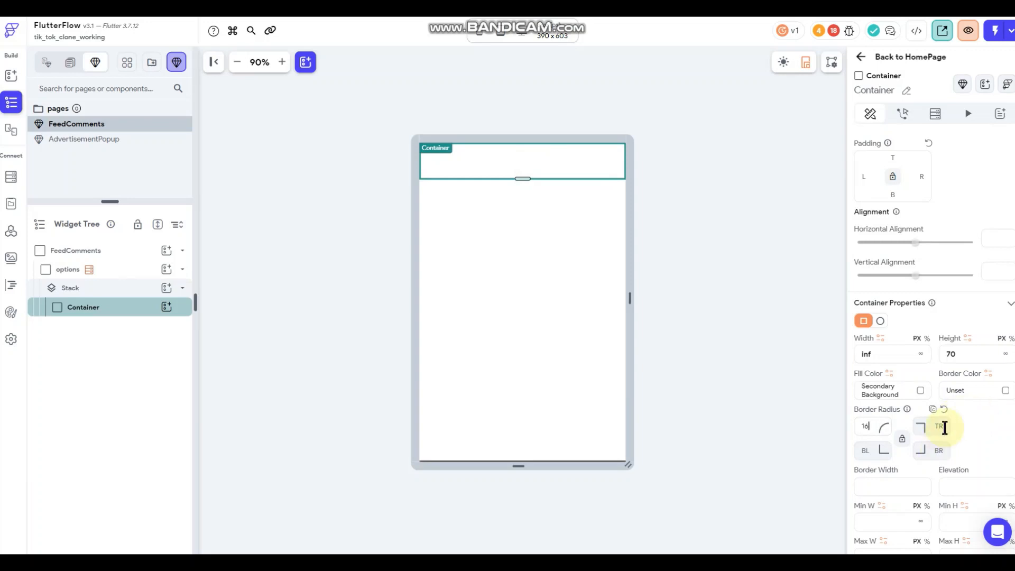
click(941, 426)
text(16)
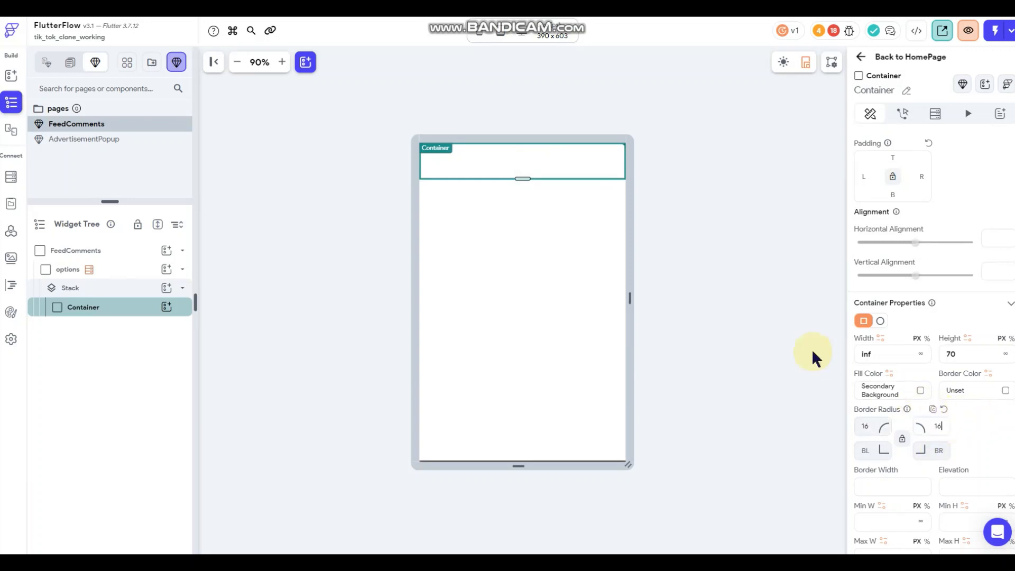
click(728, 277)
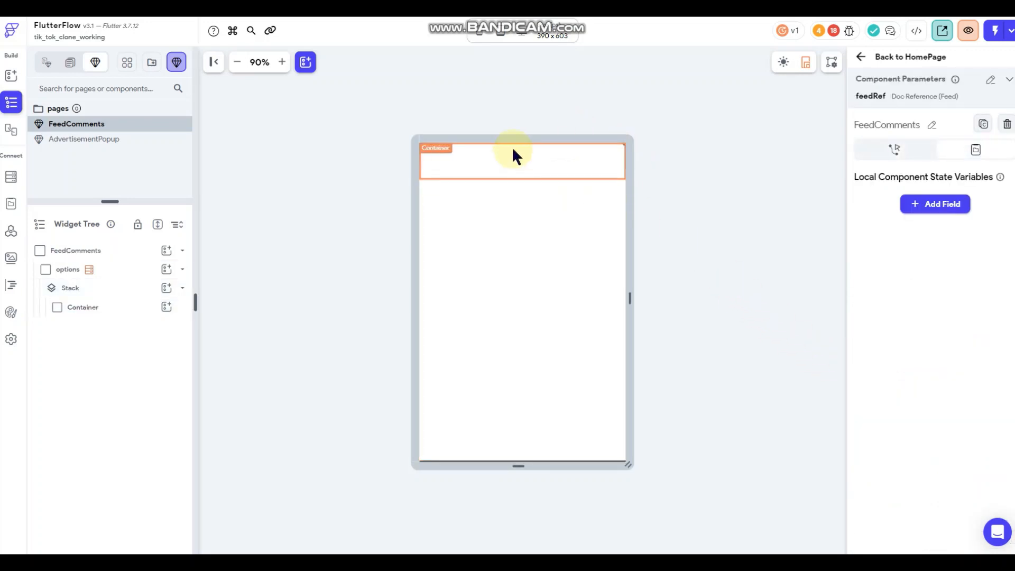
- Add a Column inside the 70 px header Container and center its main axis alignment
click(488, 157)
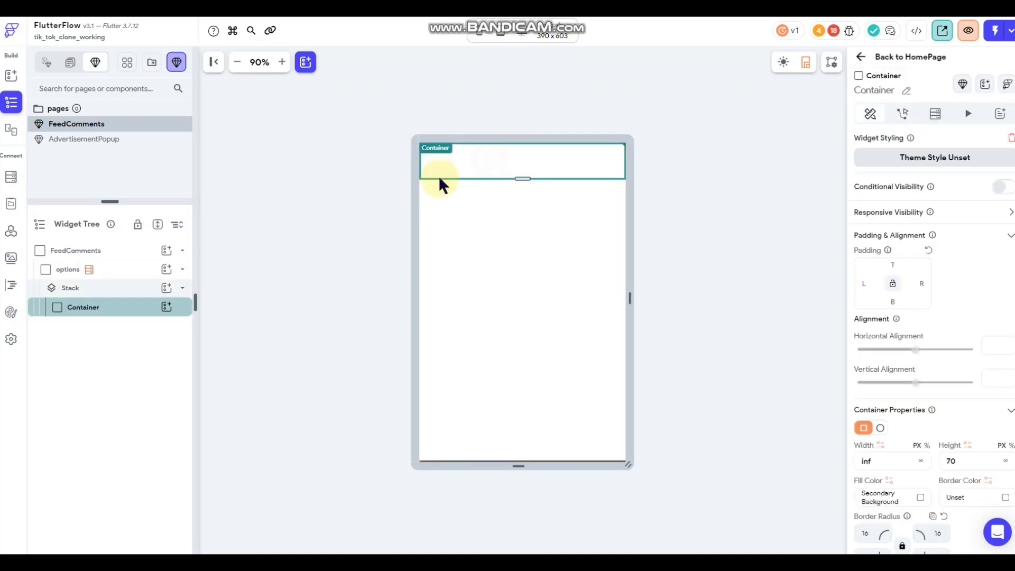
click(166, 307)
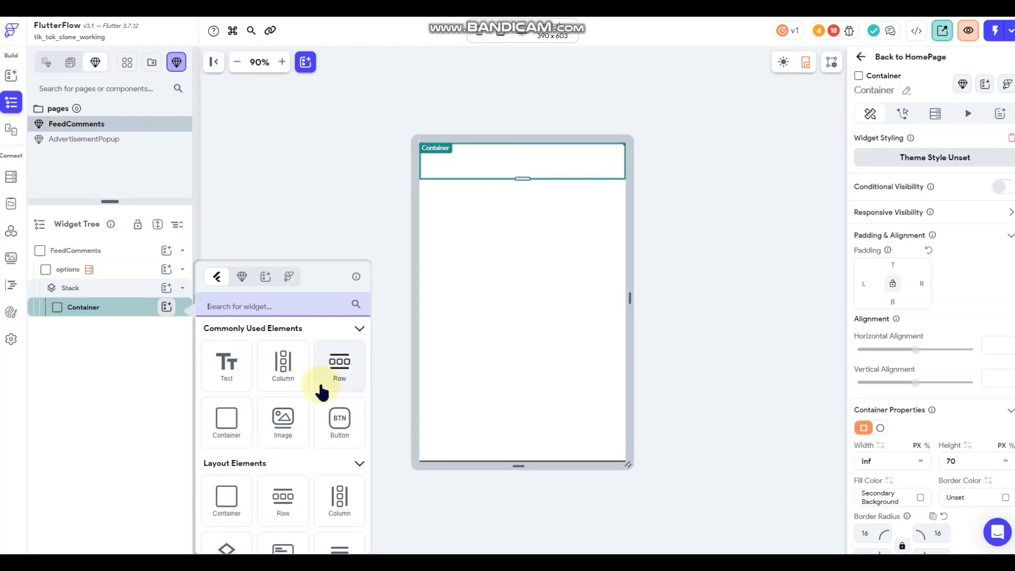
click(301, 368)
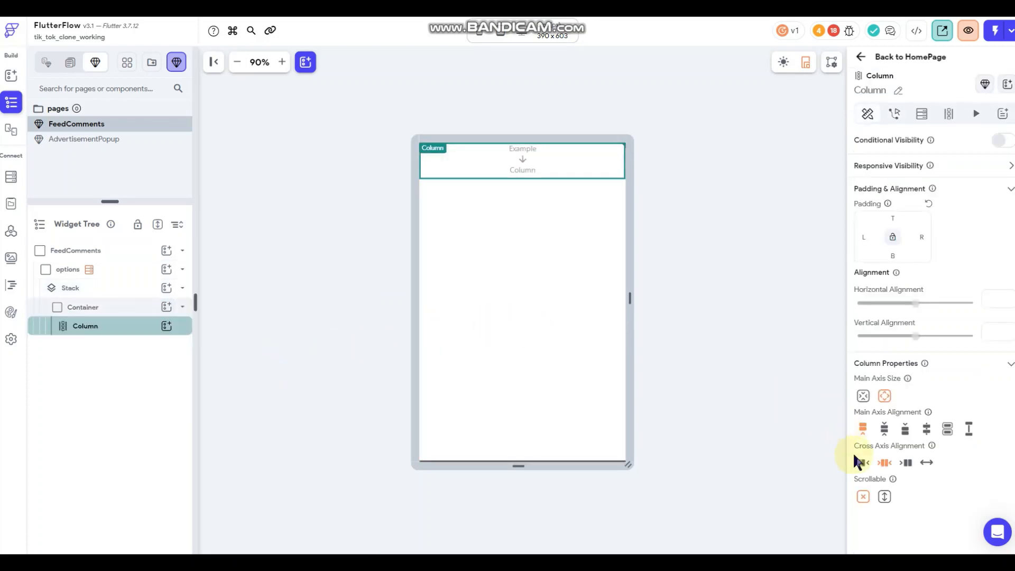
click(888, 431)
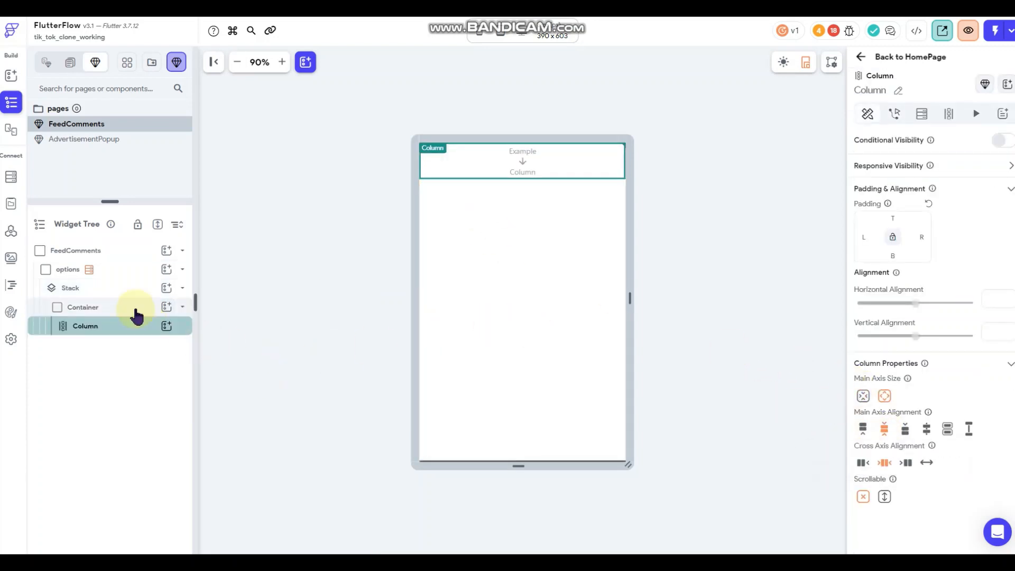
- Add a Row inside the Column with left and right padding of 12
click(148, 334)
click(166, 326)
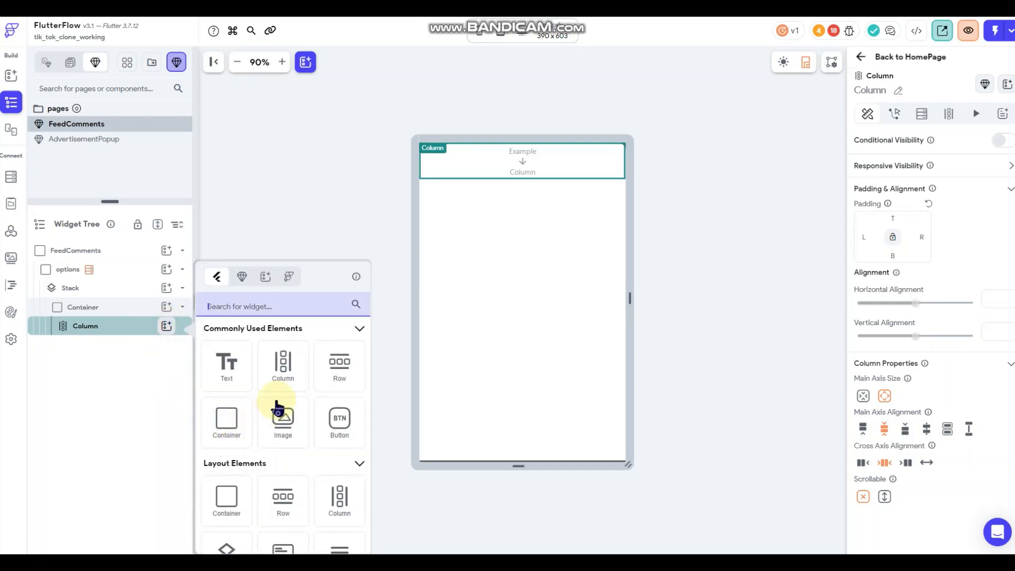
click(341, 370)
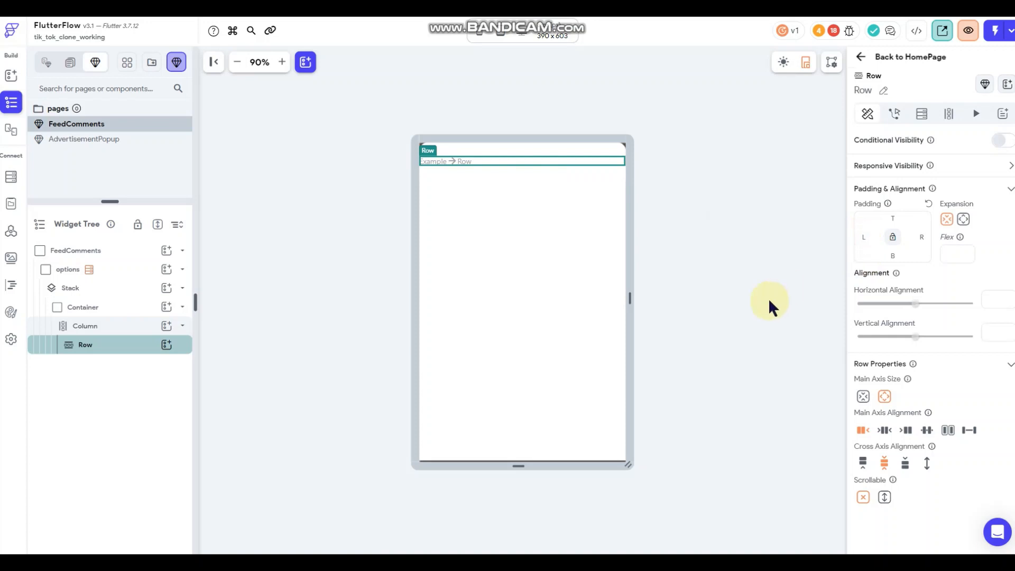
text(12)
click(920, 236)
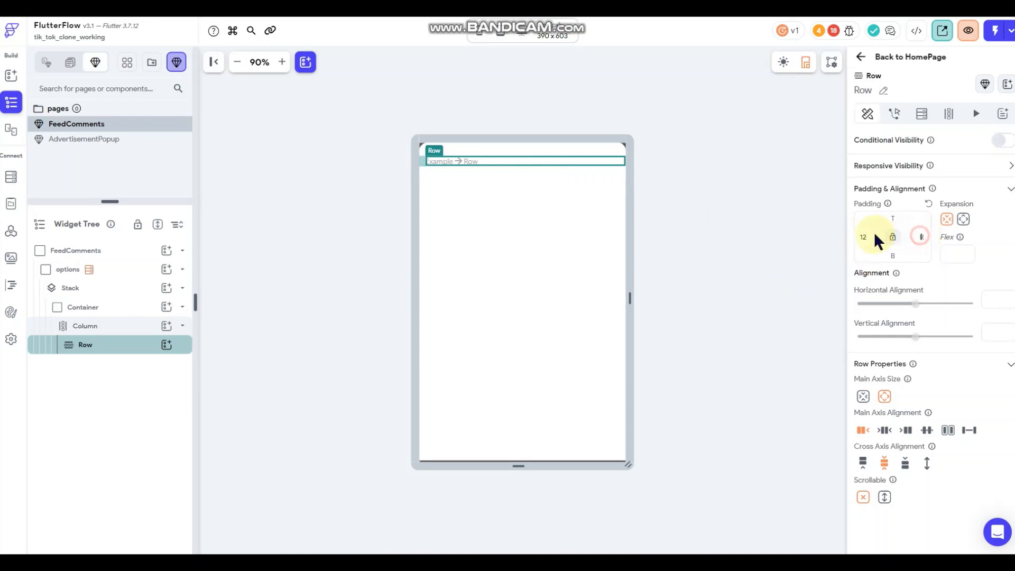
text(12)
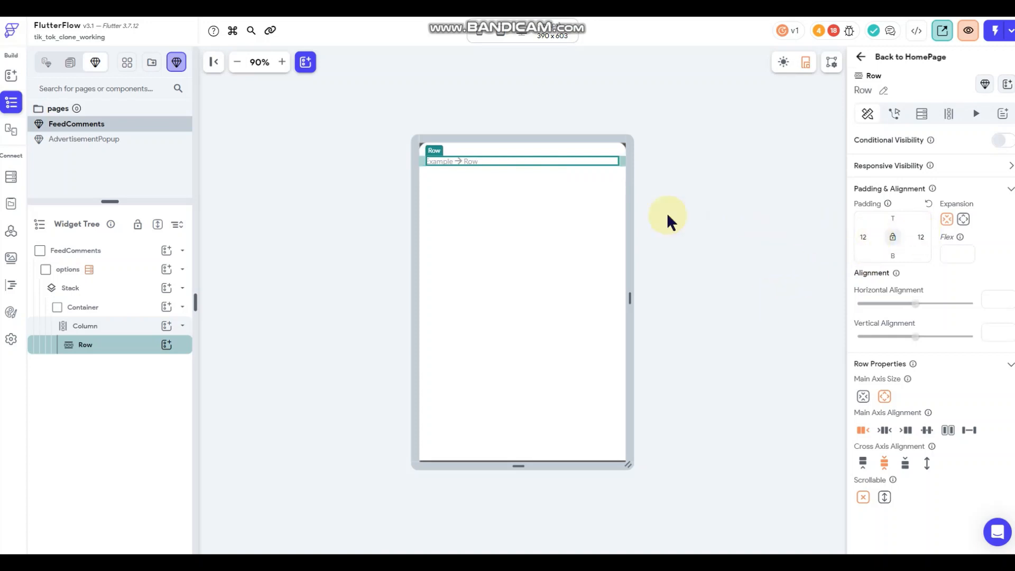
- Center the Row's main axis alignment and place a Text widget inside it
click(884, 430)
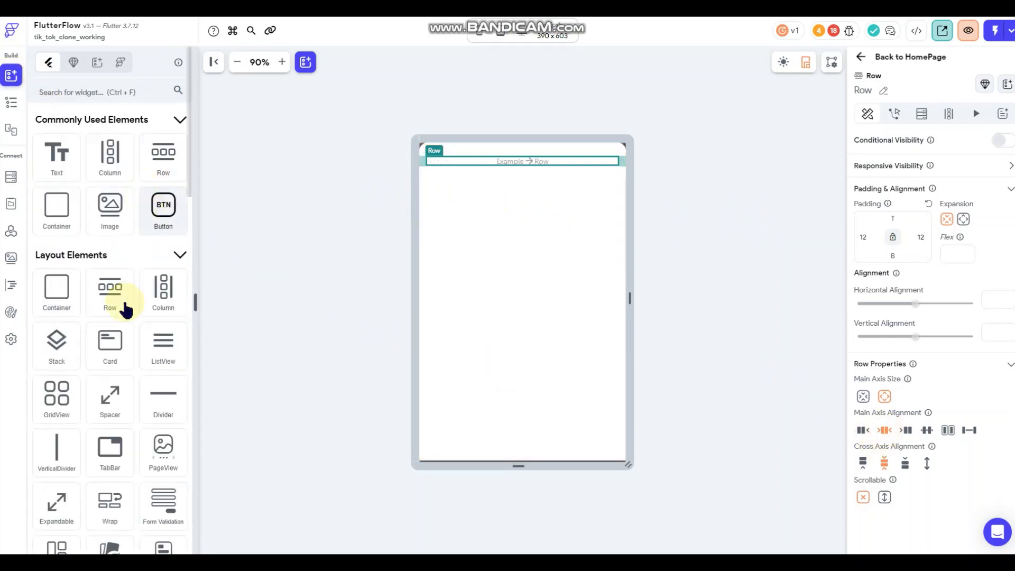
drag(57, 164, 513, 172)
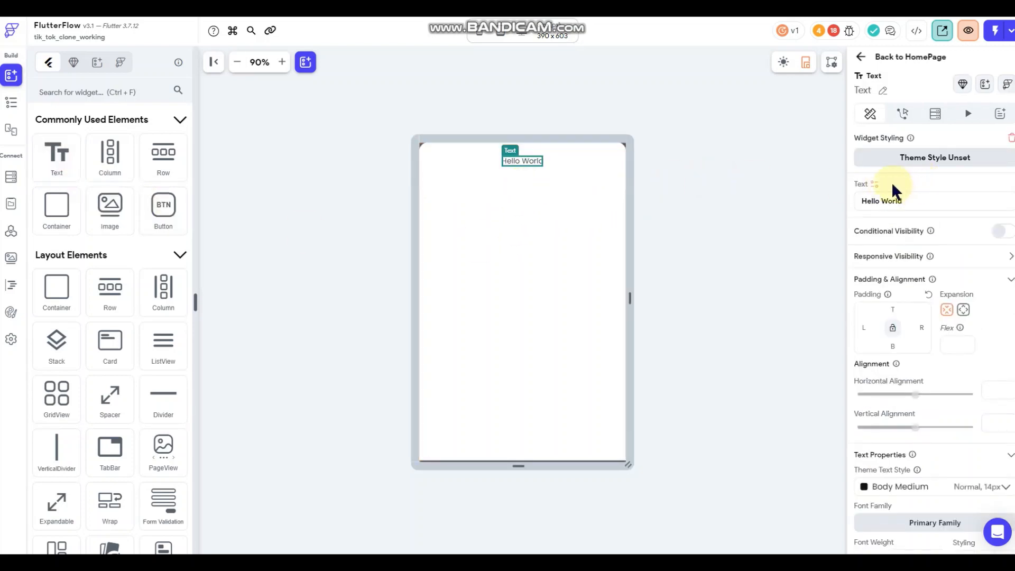
click(875, 185)
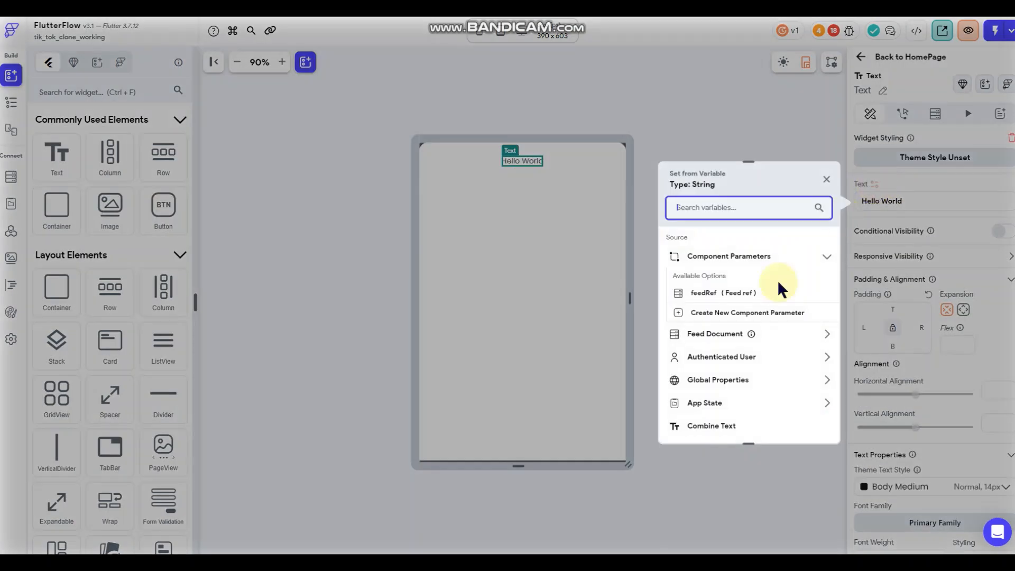
scroll(731, 353, down, 2)
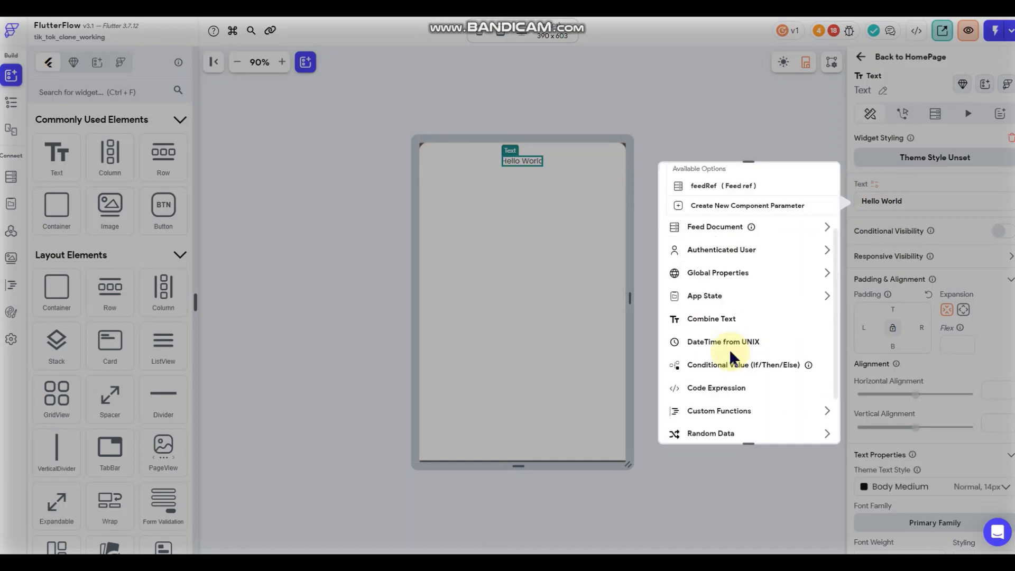
click(720, 319)
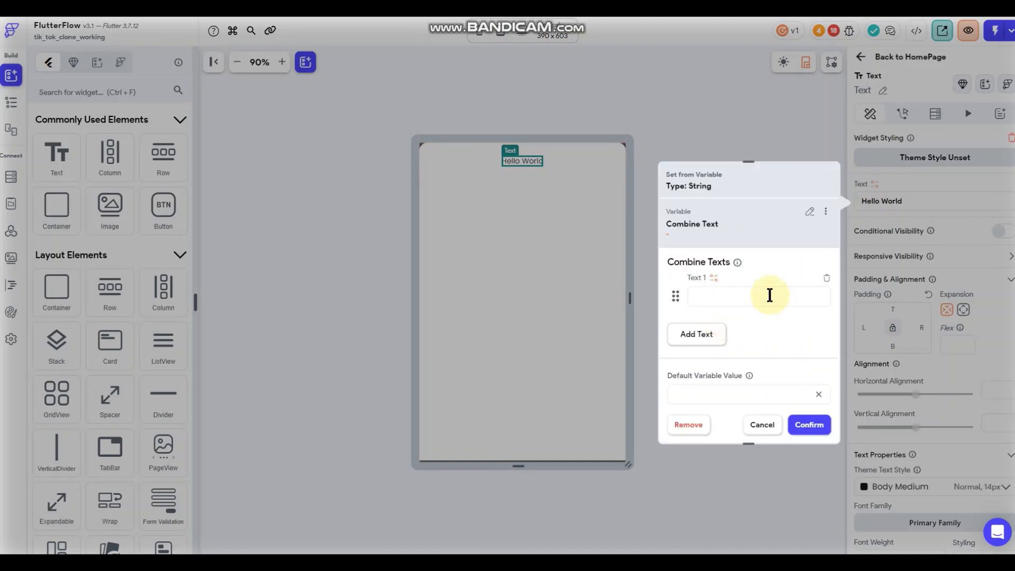
click(714, 277)
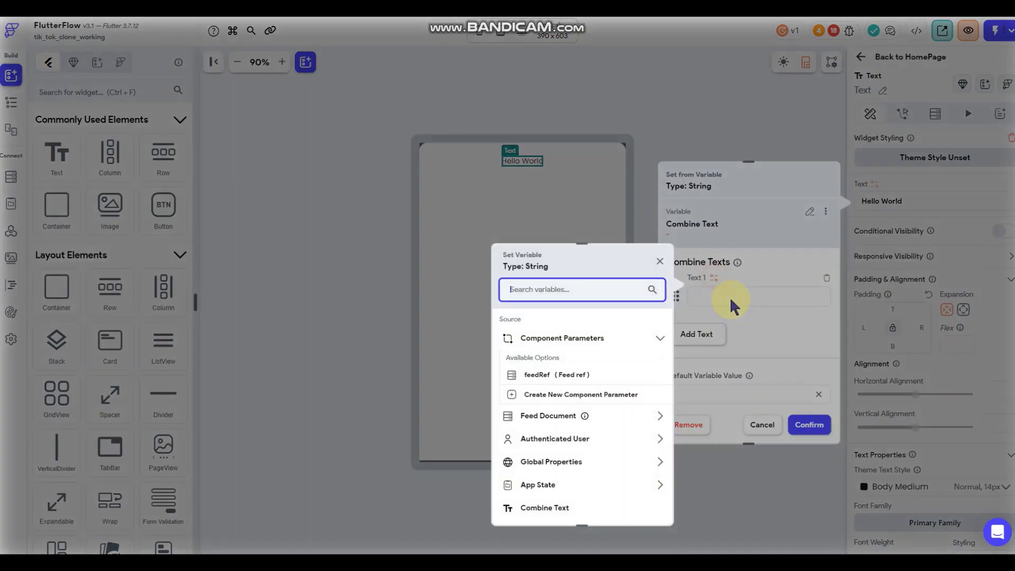
click(602, 418)
scroll(603, 420, down, 3)
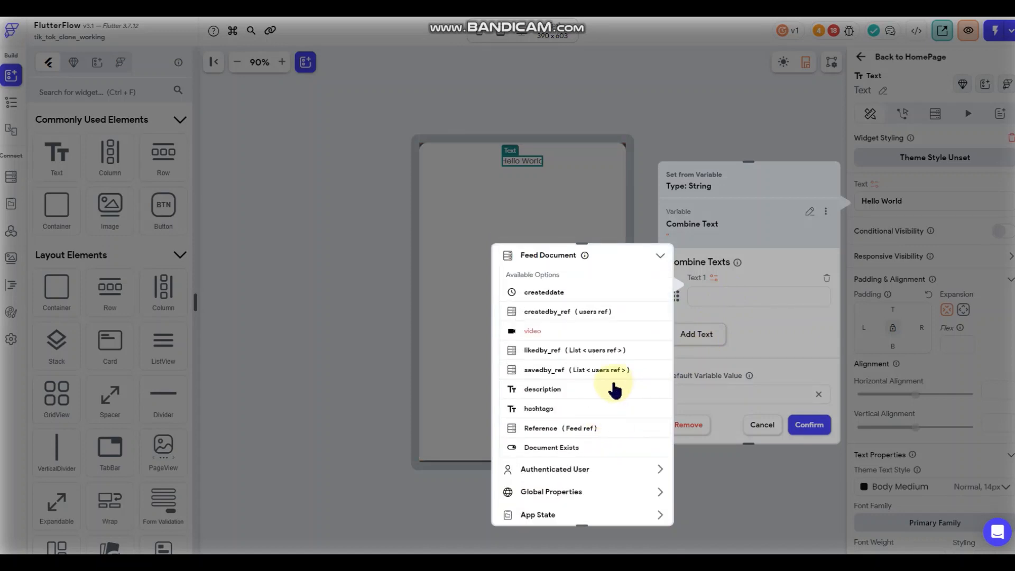
scroll(613, 388, down, 2)
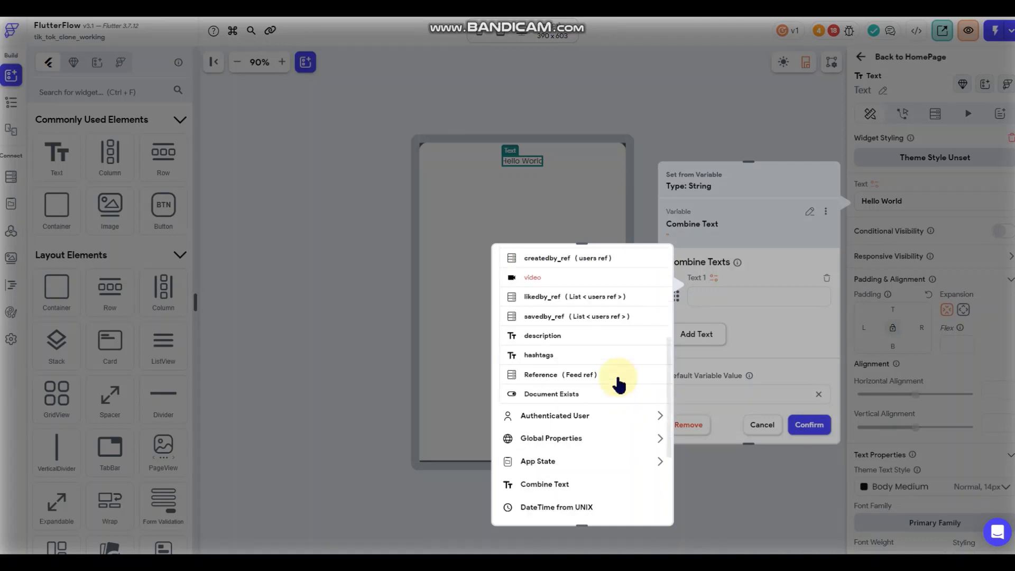
scroll(618, 386, up, 2)
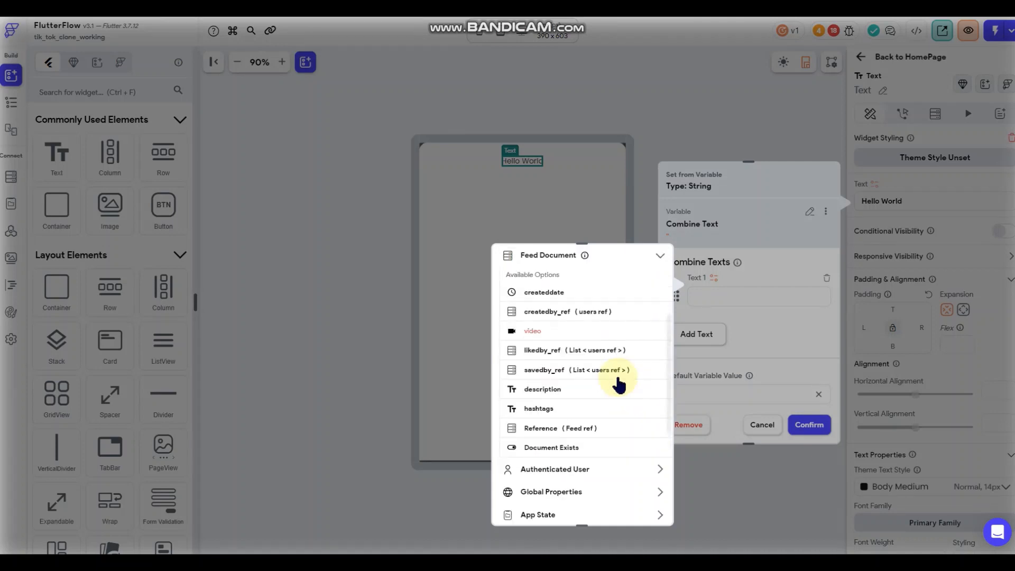
click(747, 275)
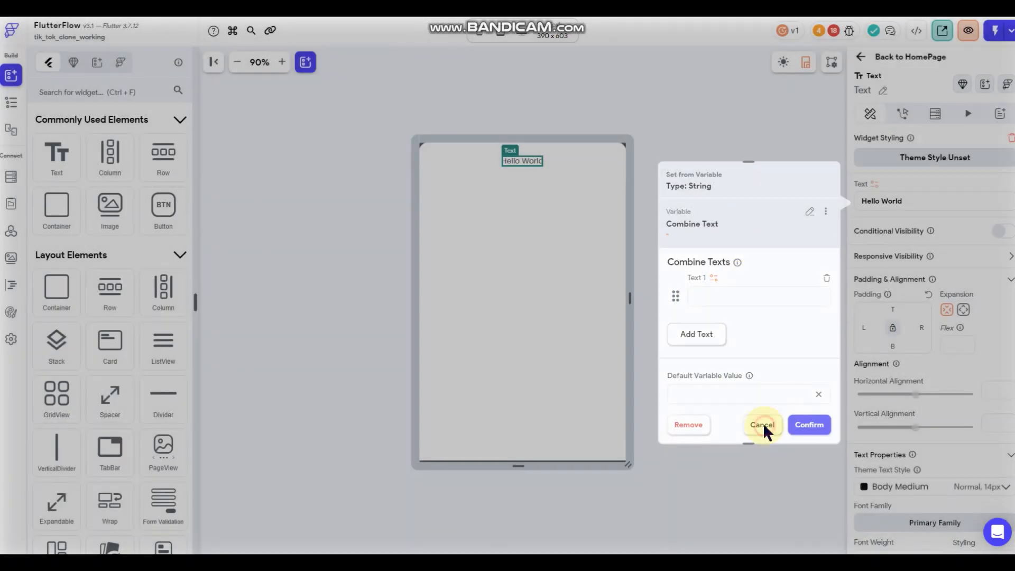
click(762, 424)
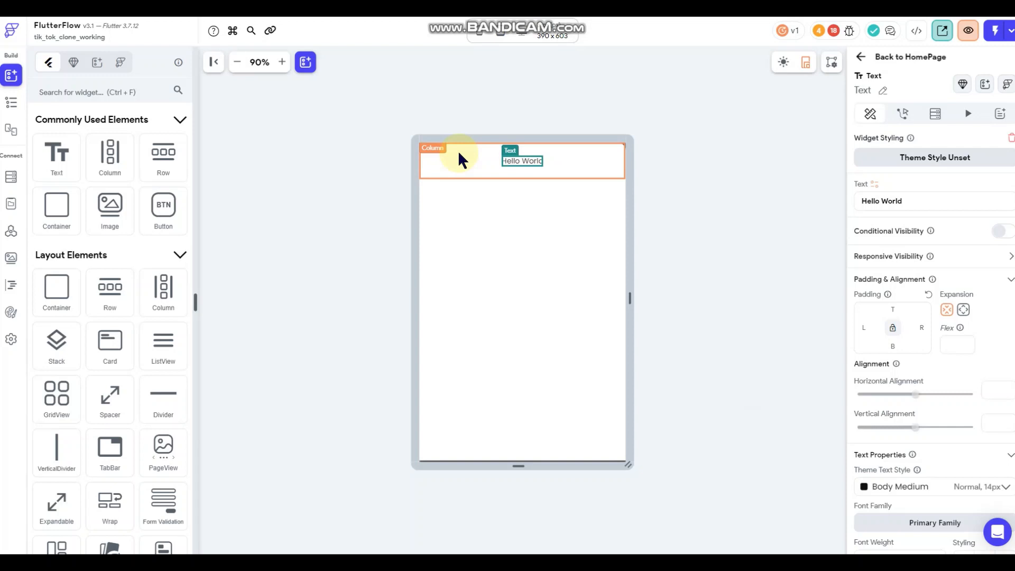
- Start a backend query on the header Container as a Query Collection of Comments
click(459, 156)
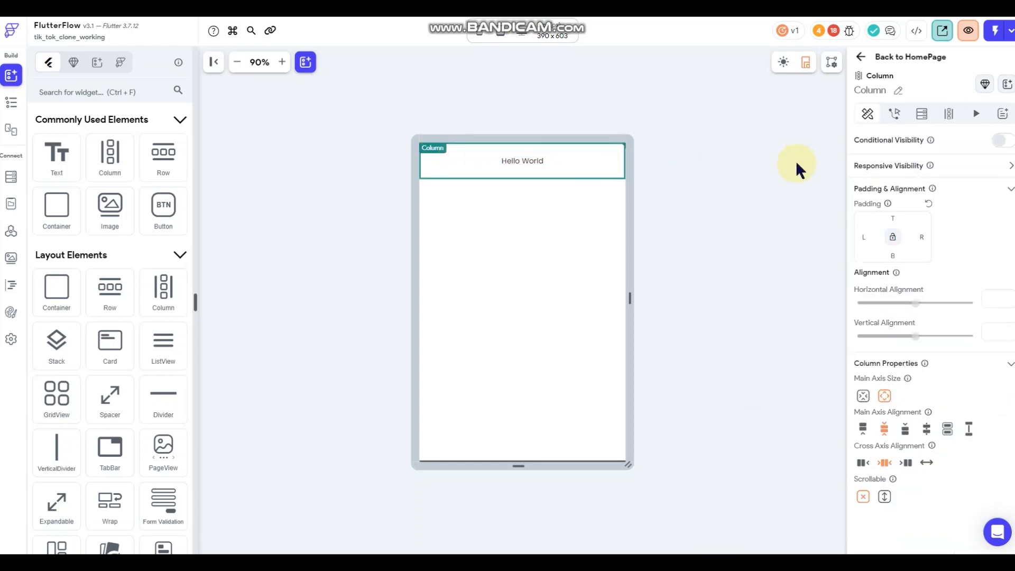
right_click(444, 158)
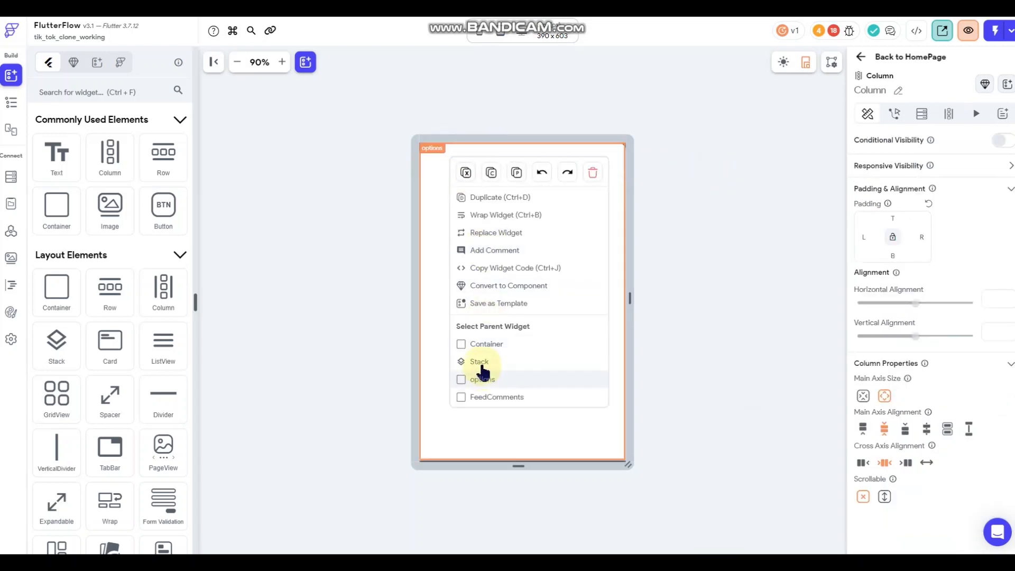
click(482, 345)
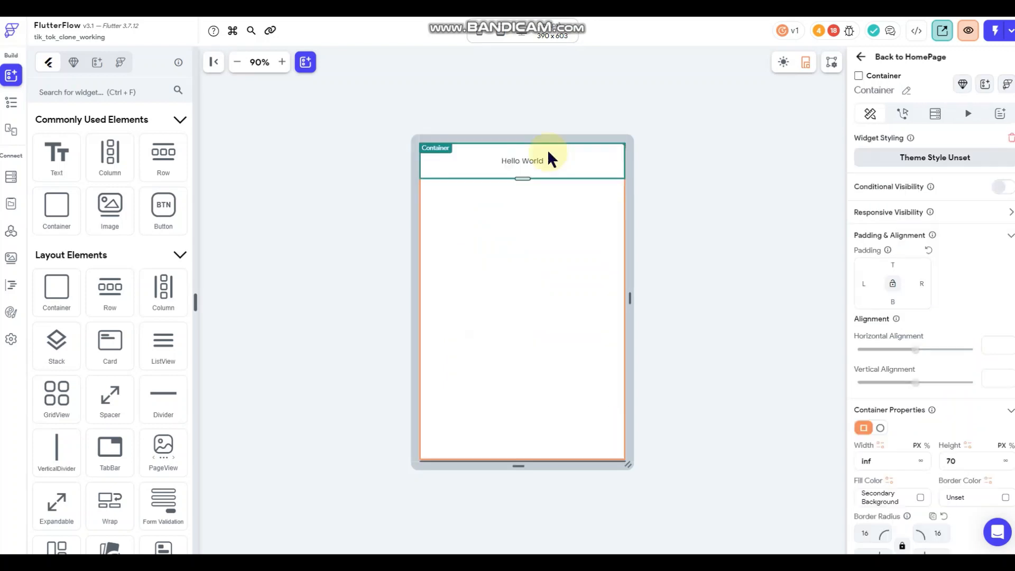
click(927, 119)
click(880, 145)
click(740, 144)
click(713, 143)
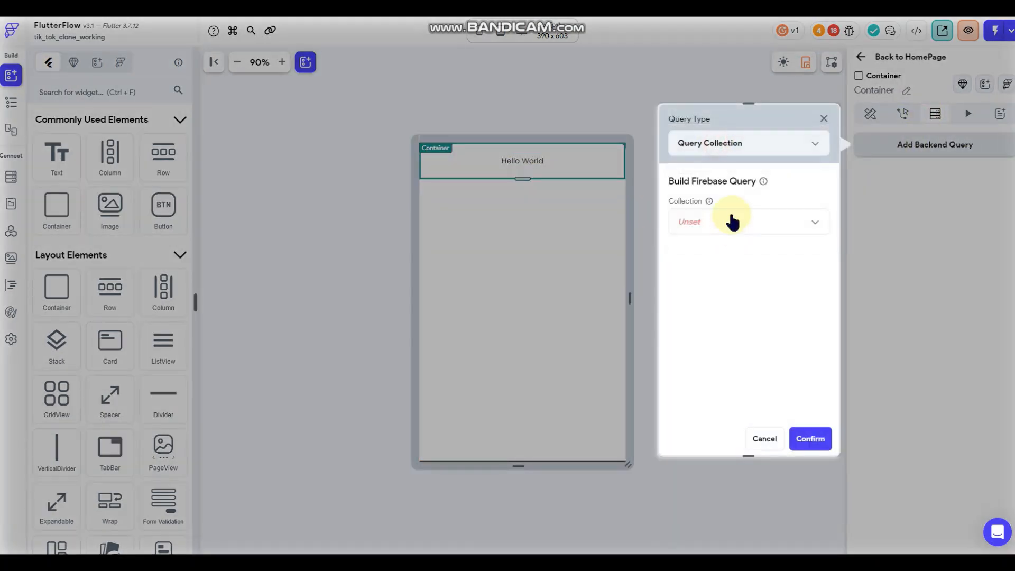
click(732, 222)
click(725, 279)
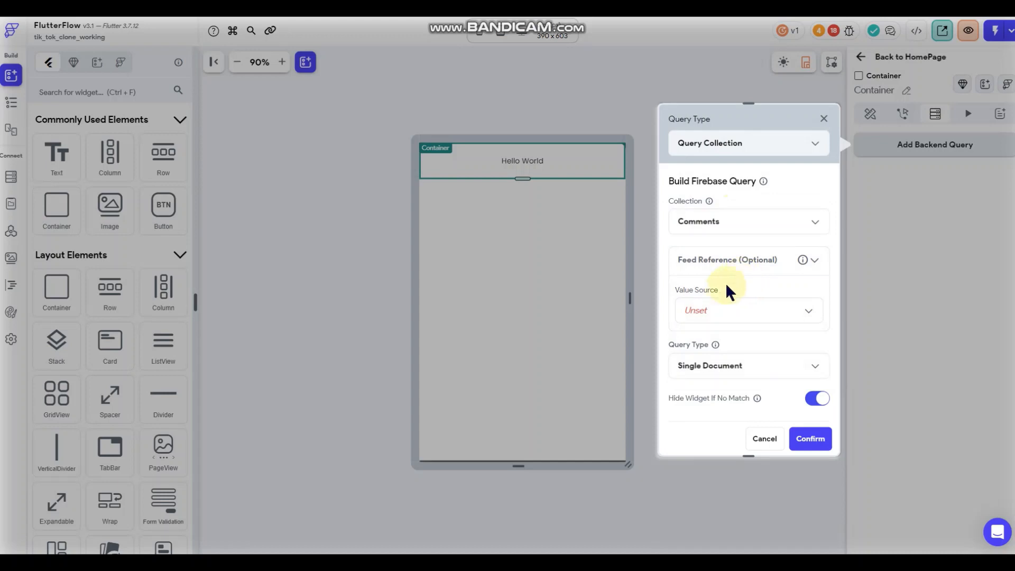
- Set the query's Feed Reference from a variable, using the Feed Document's Reference
click(723, 311)
click(721, 344)
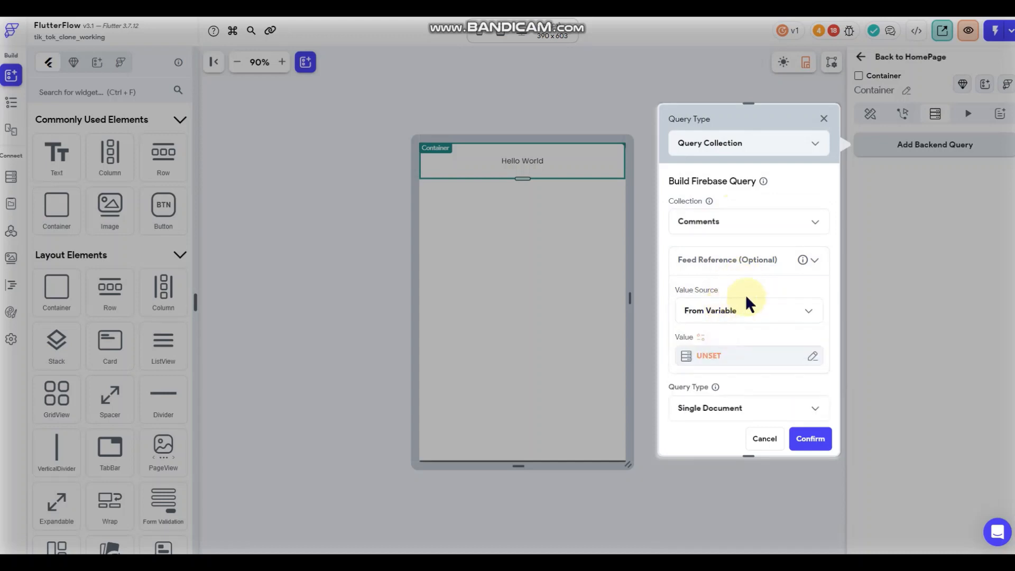
scroll(724, 304, down, 1)
click(780, 297)
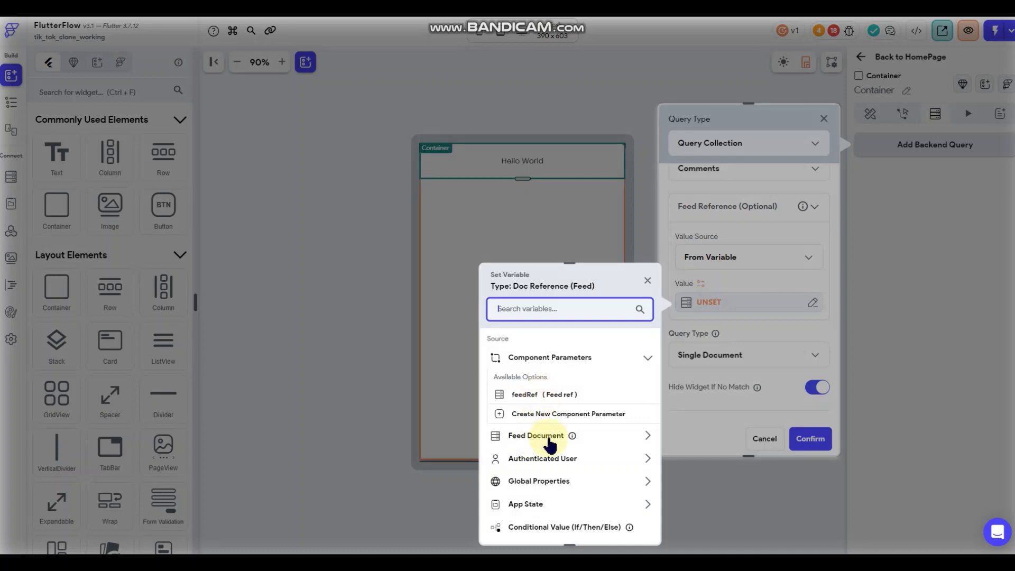
click(586, 444)
scroll(547, 396, down, 4)
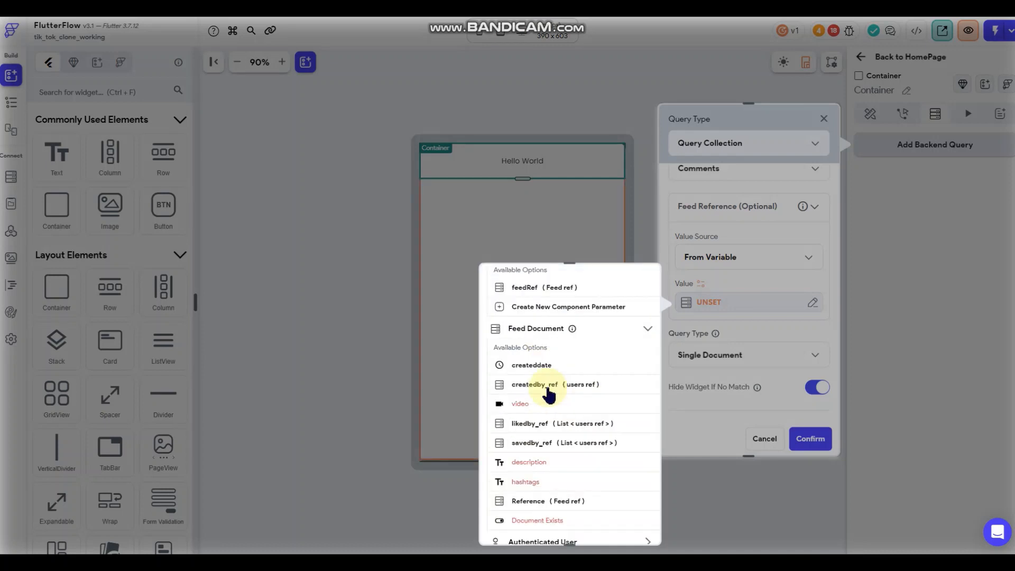
click(546, 398)
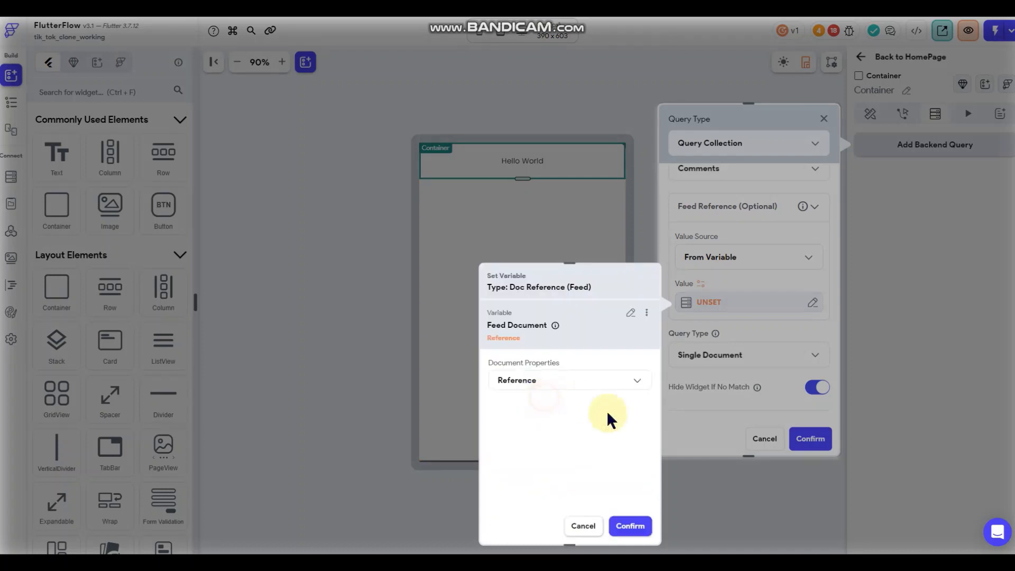
click(631, 527)
- Set the Comments query's result type to Count
scroll(730, 319, down, 2)
click(734, 247)
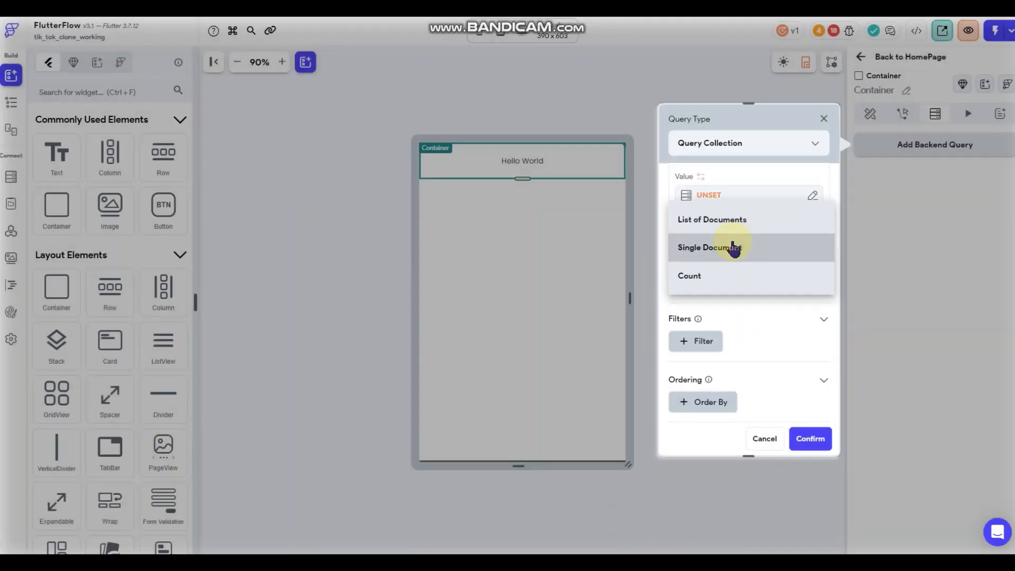
click(697, 279)
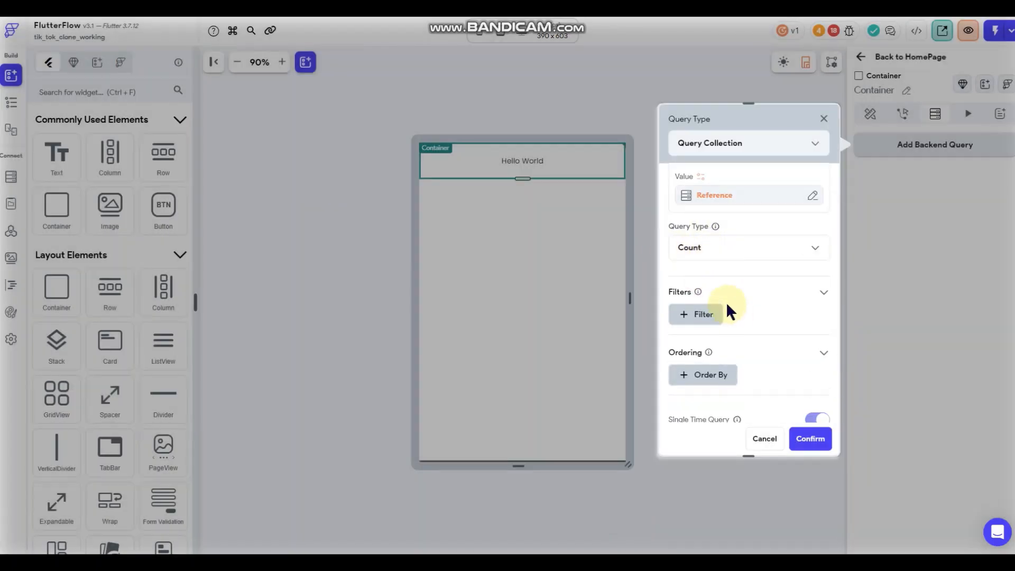
scroll(730, 309, down, 1)
click(703, 262)
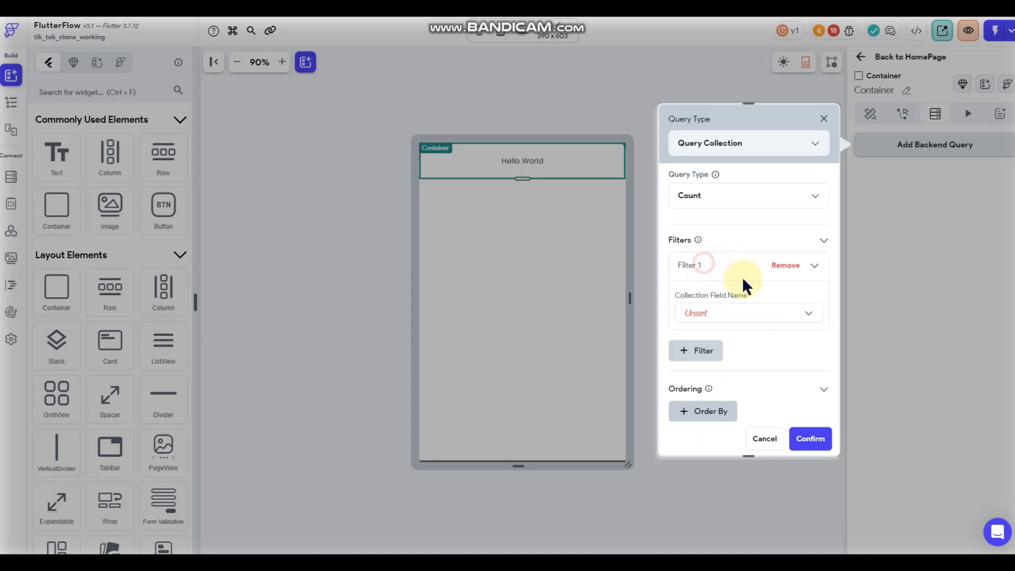
click(730, 313)
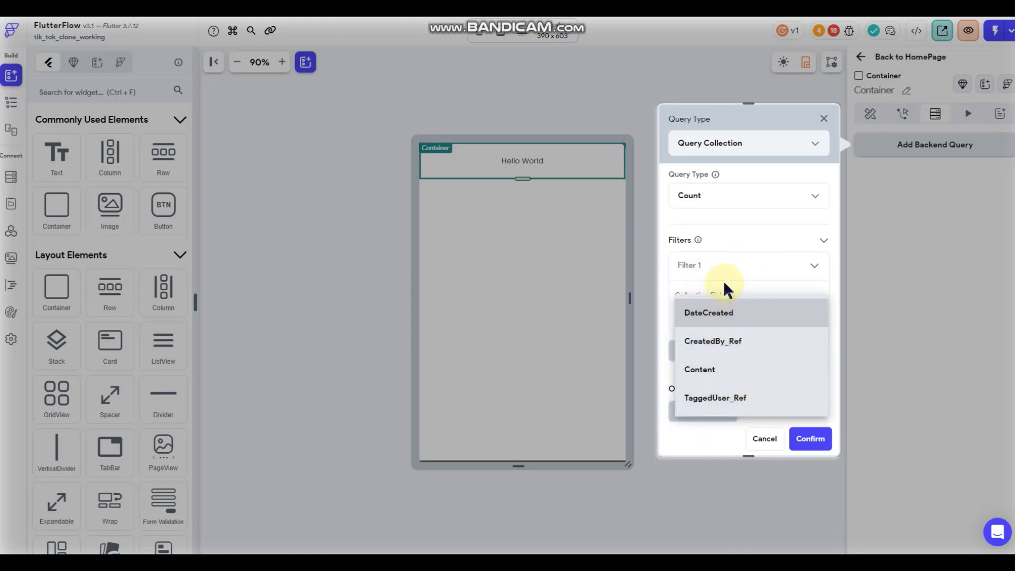
click(725, 290)
click(786, 265)
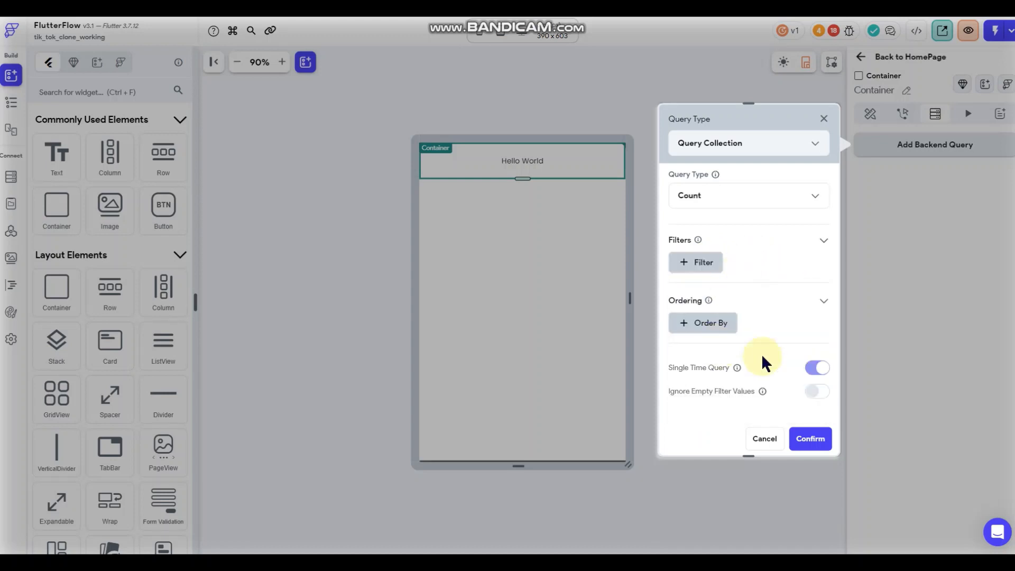
- Save the Container's Comments count query and select the Hello World text in the header
click(806, 438)
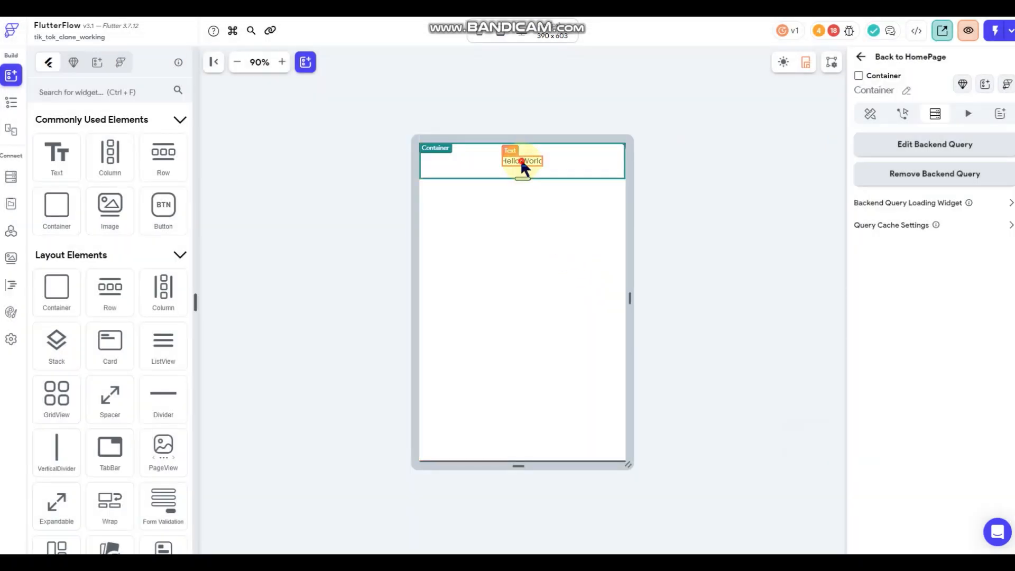
click(522, 164)
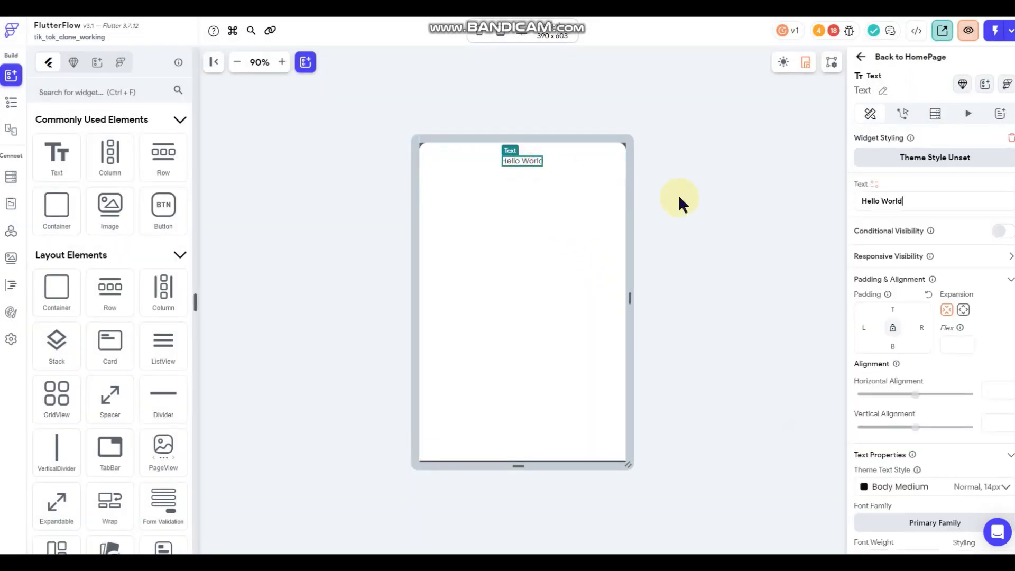
- Bind the header text to a Combine Text variable, using Comments Count as its first text
click(873, 184)
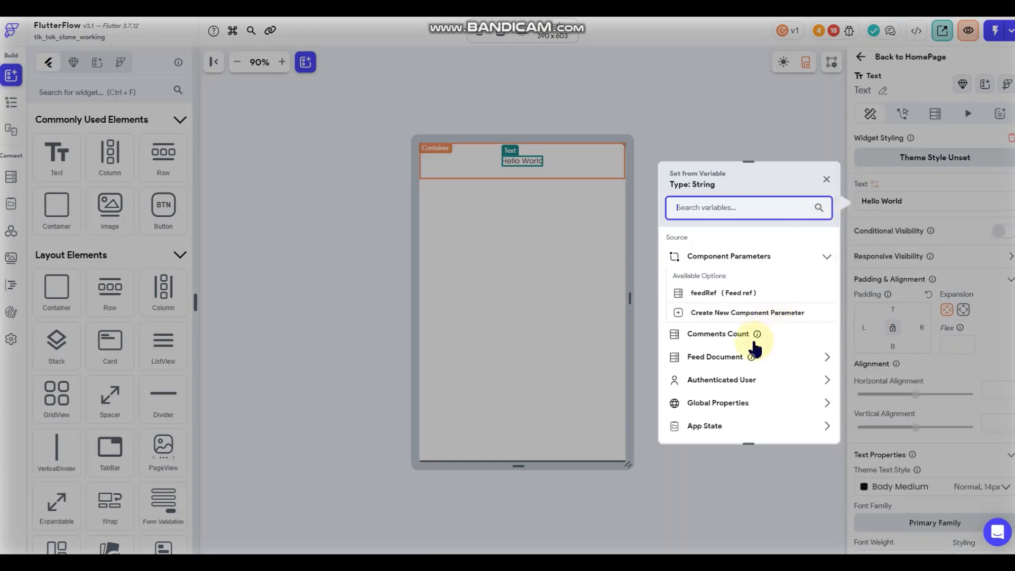
scroll(724, 344, down, 2)
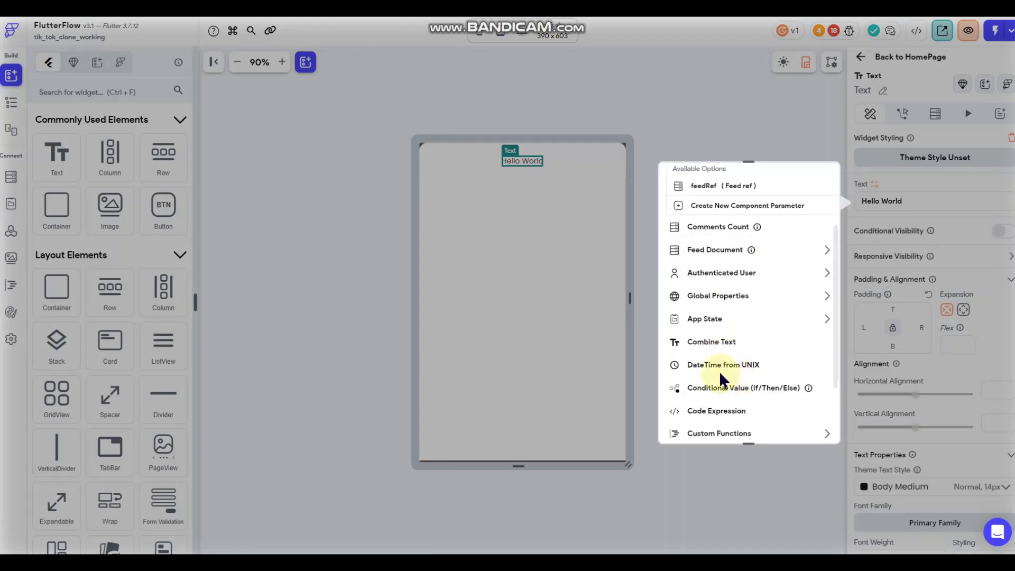
click(719, 342)
click(713, 279)
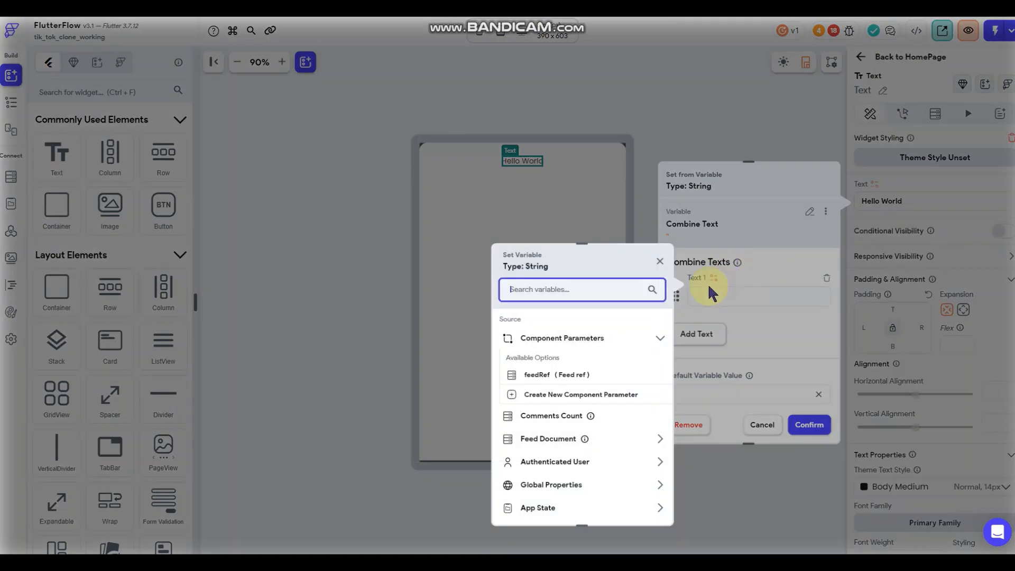
click(653, 416)
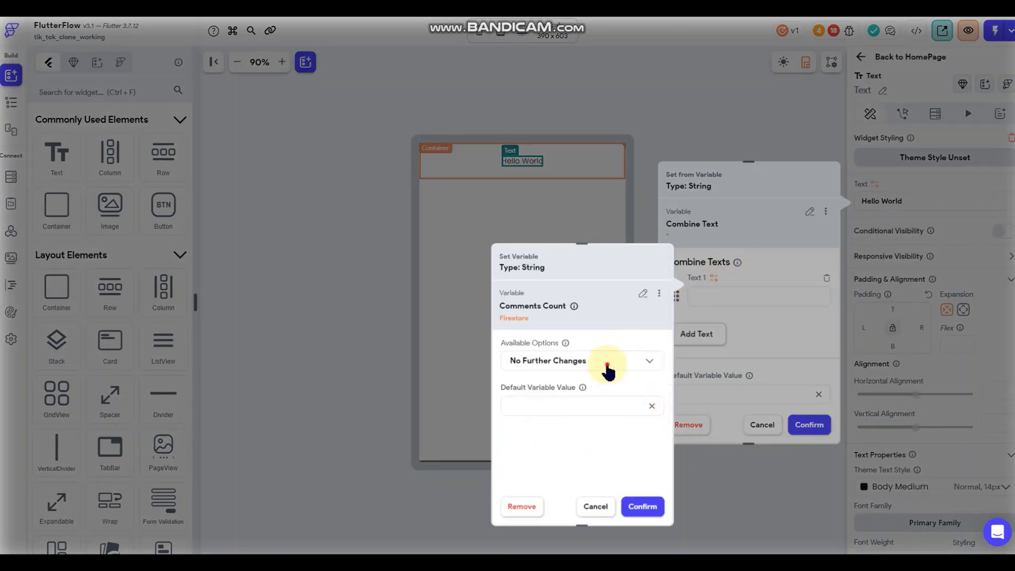
- Format Comments Count as a Compact number with default value 0, and add "comments" as the second combined text
click(607, 361)
click(588, 339)
click(563, 391)
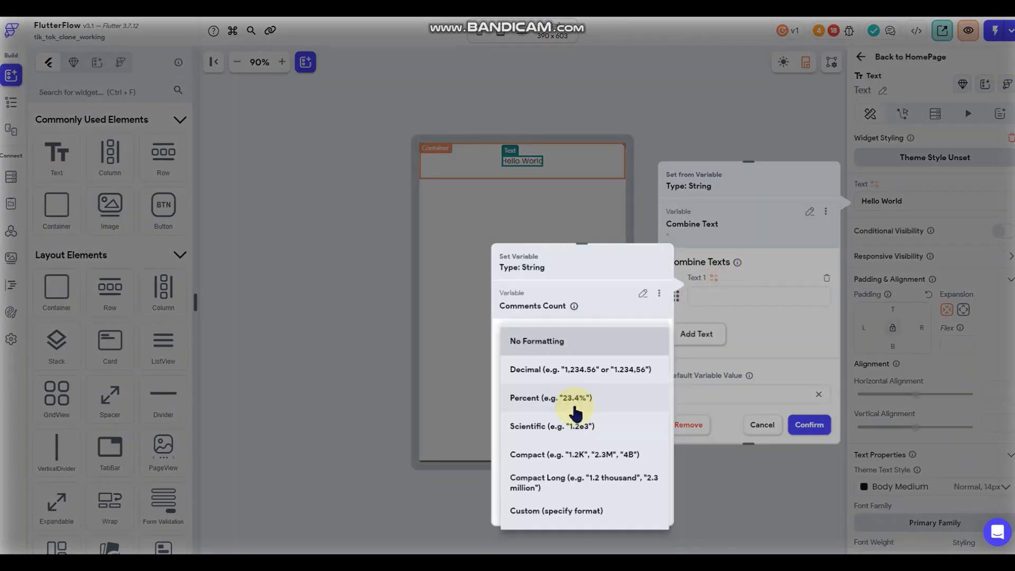
click(572, 456)
scroll(580, 418, down, 1)
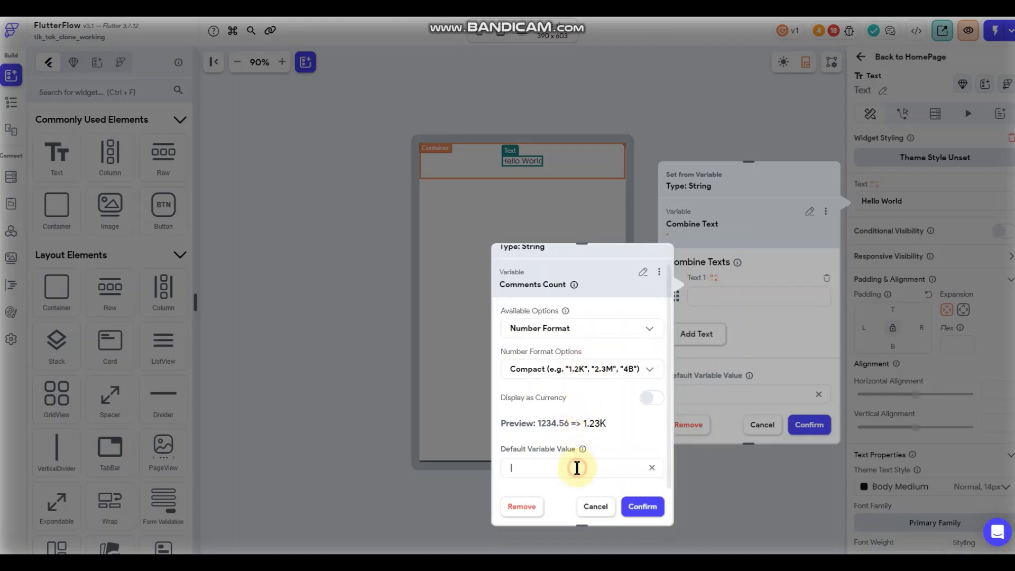
click(649, 507)
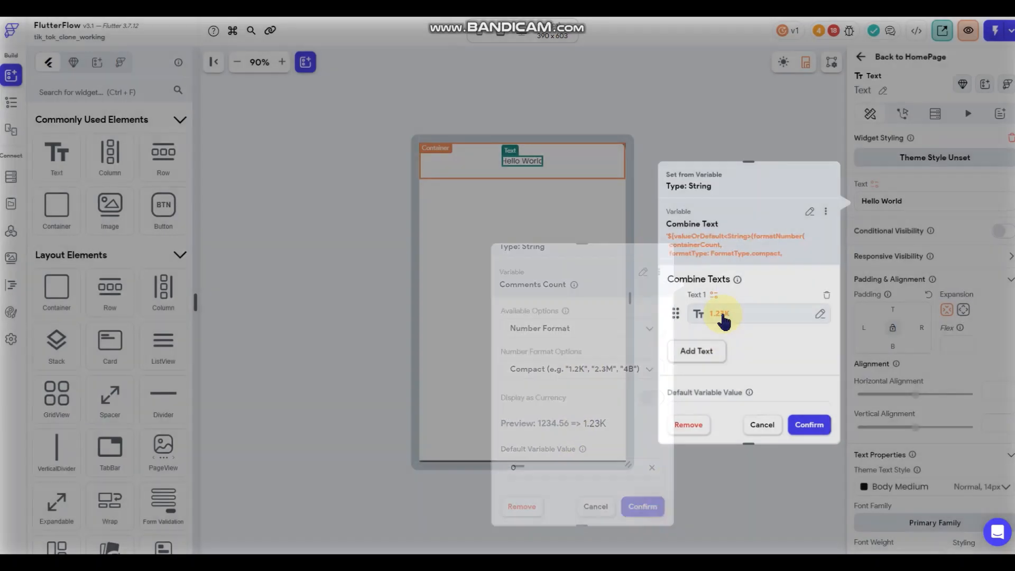
click(704, 353)
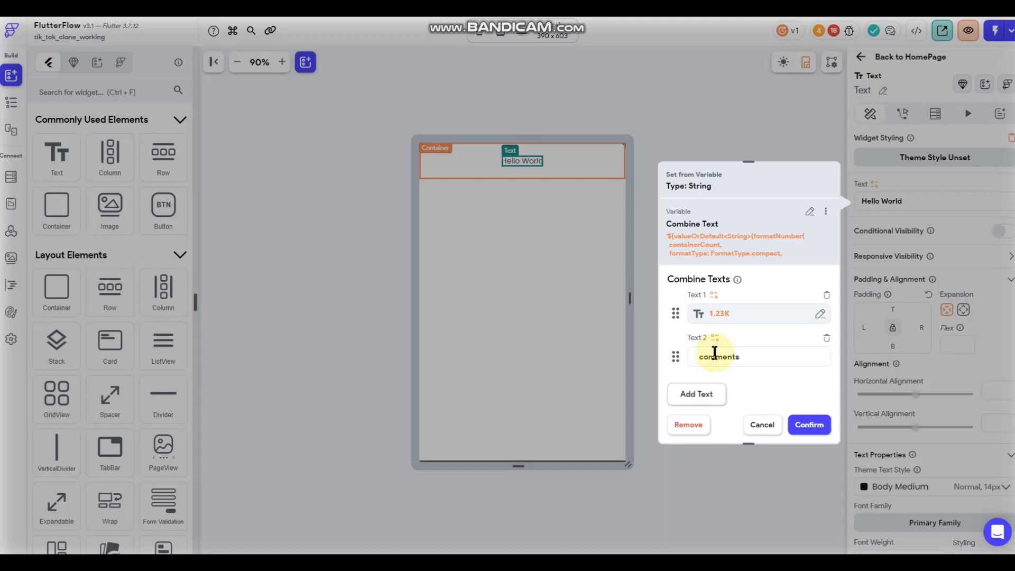
click(807, 424)
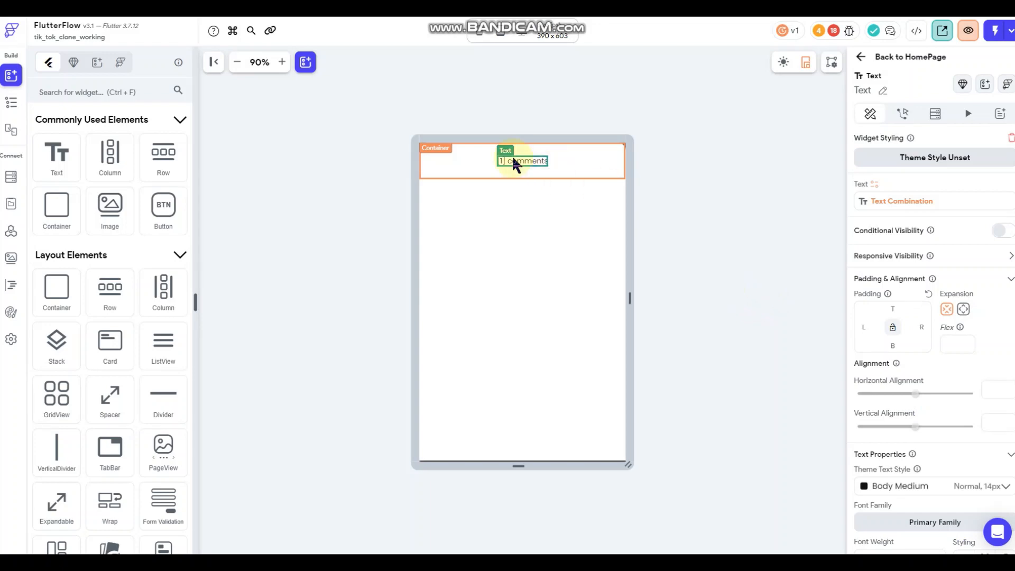
- Style the header comments text with the Roboto font, 600 - Semi Bold weight and font size 16
scroll(930, 379, down, 4)
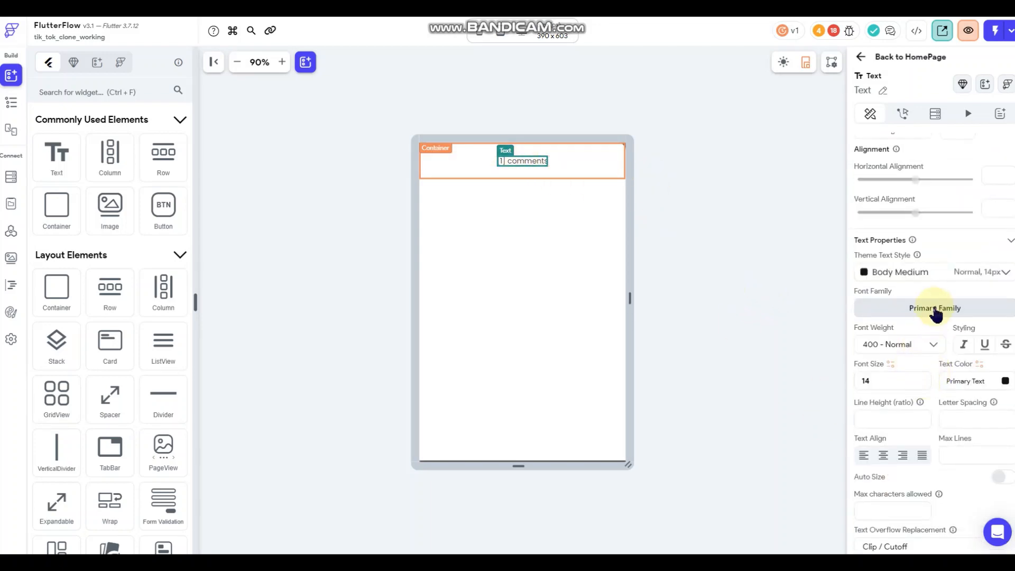
click(935, 312)
click(473, 258)
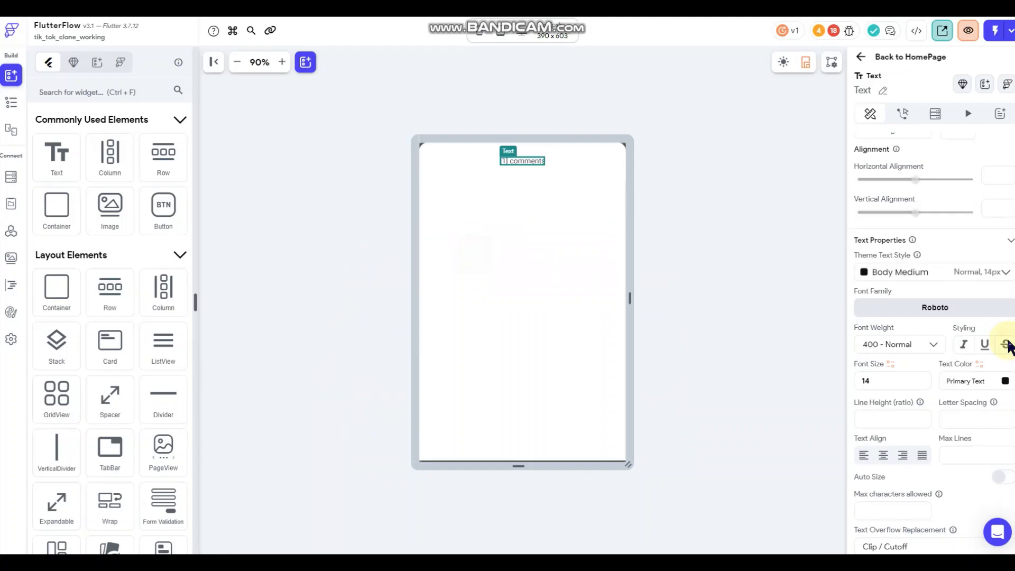
click(932, 346)
click(901, 401)
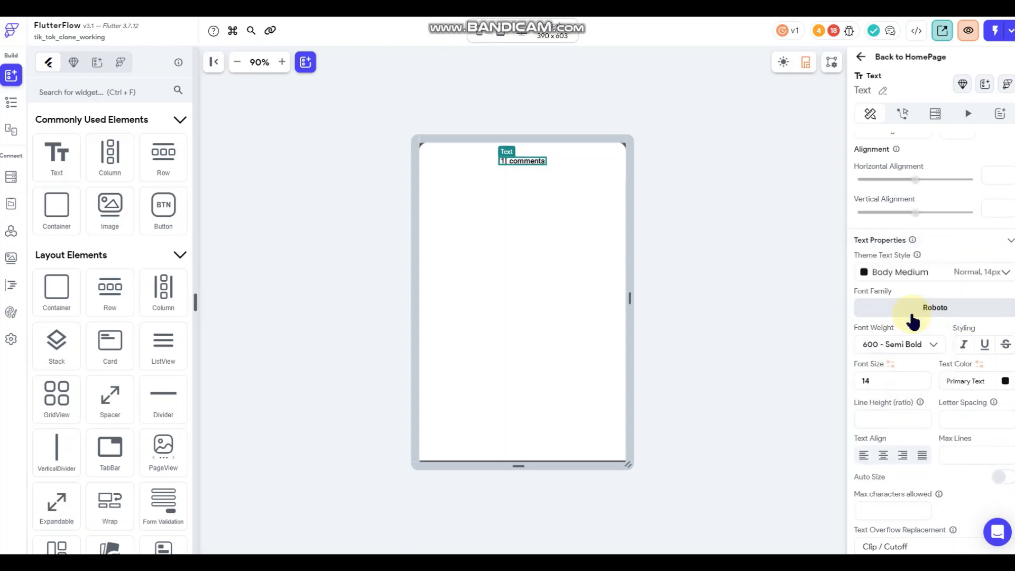
scroll(924, 324, down, 1)
double_click(864, 328)
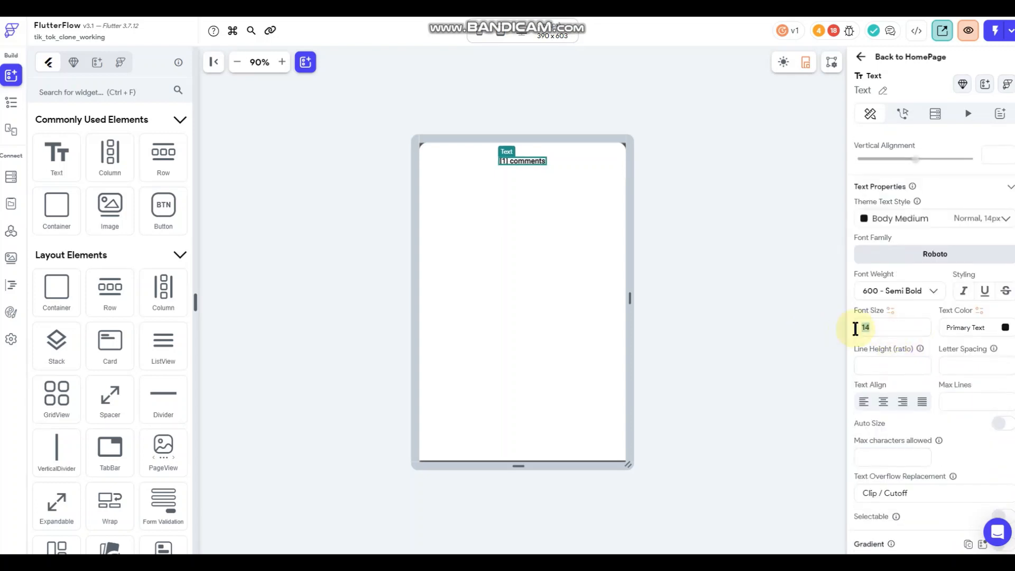
text(16)
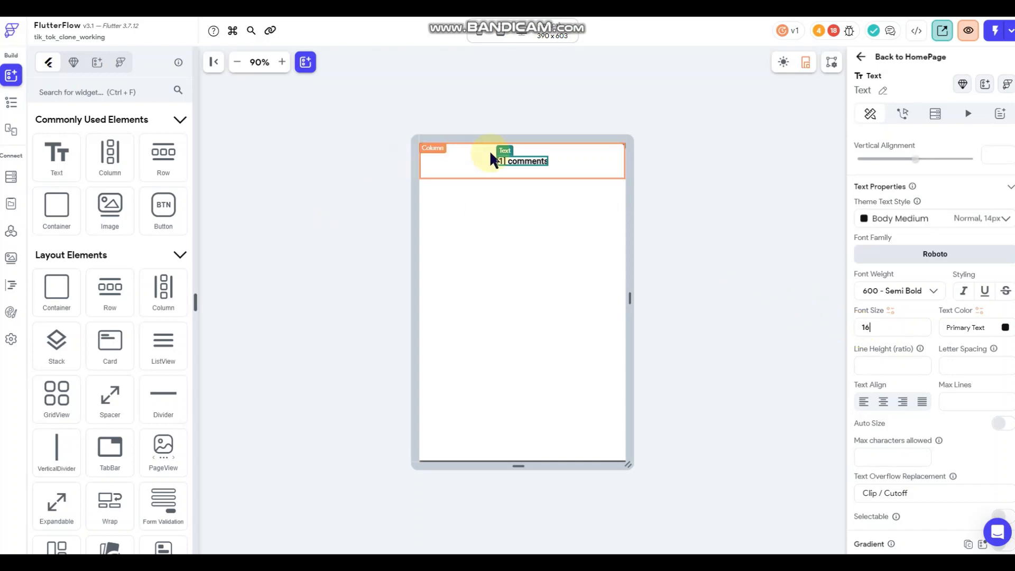
- Add an IconButton to the header Row after the comments text
click(555, 163)
scroll(123, 249, down, 1)
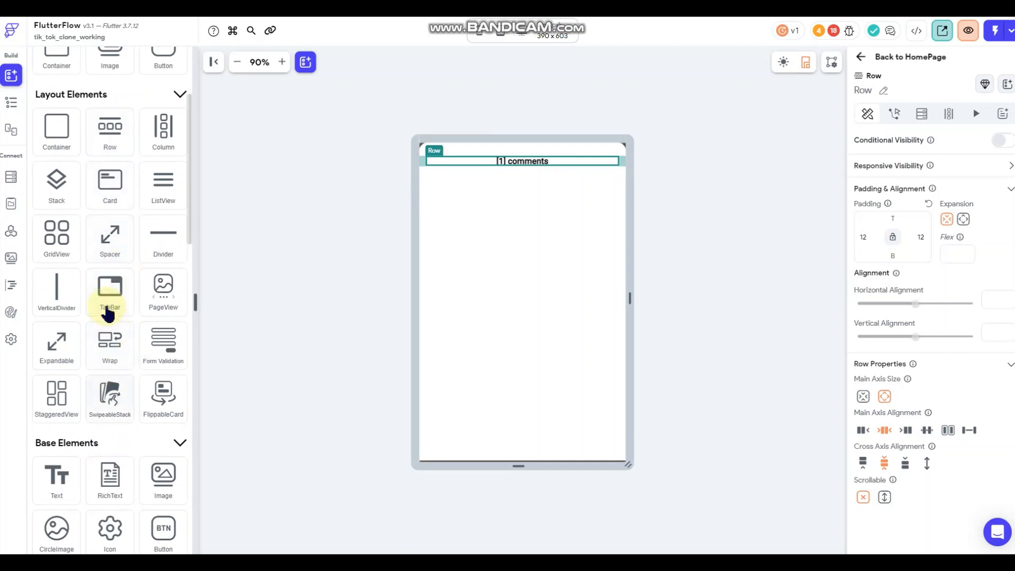
scroll(105, 311, down, 2)
drag(55, 489, 579, 155)
click(579, 155)
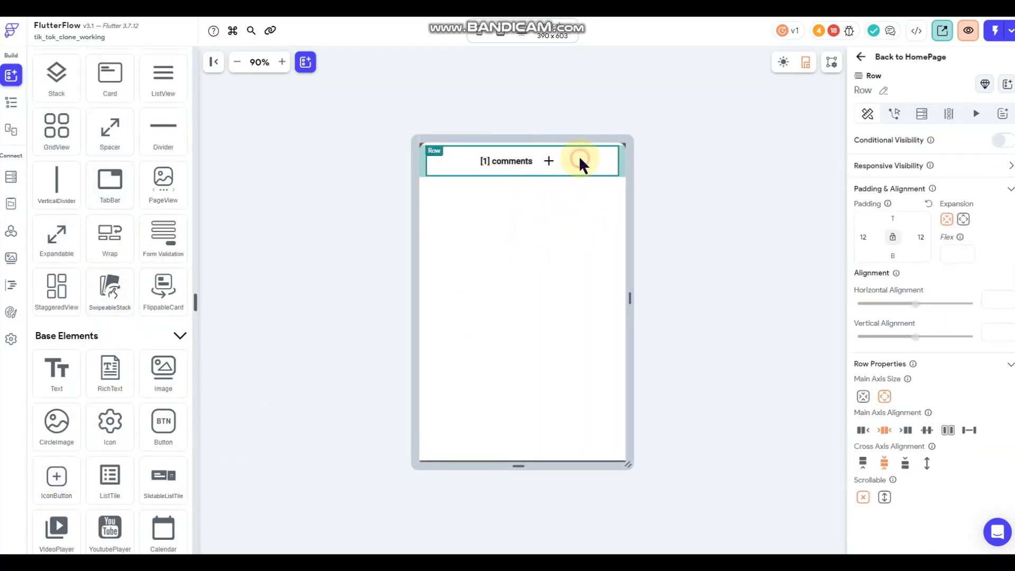
- Set the header IconButton's button size to 45 and its icon size to 25
click(556, 157)
scroll(895, 335, down, 4)
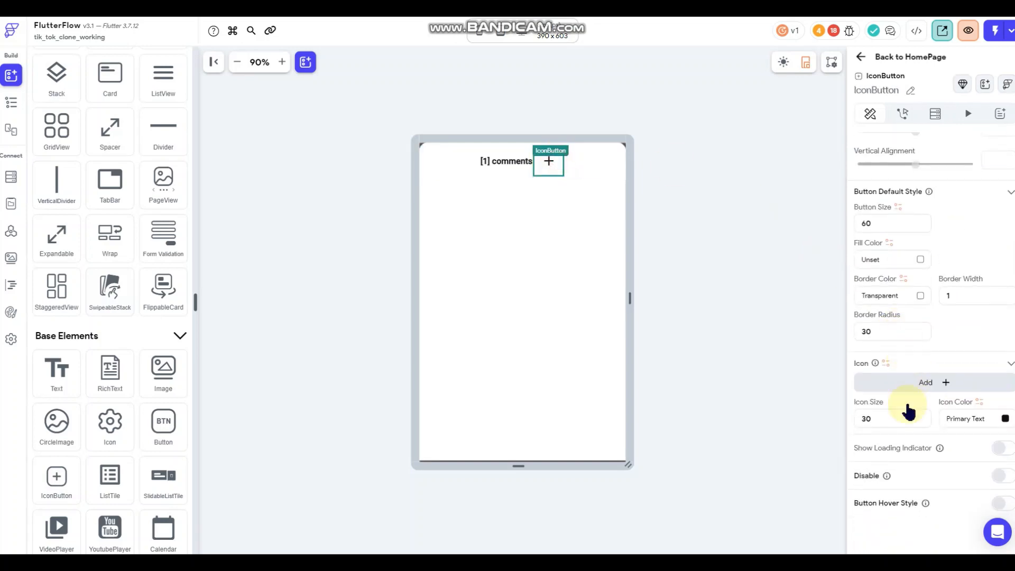
double_click(895, 223)
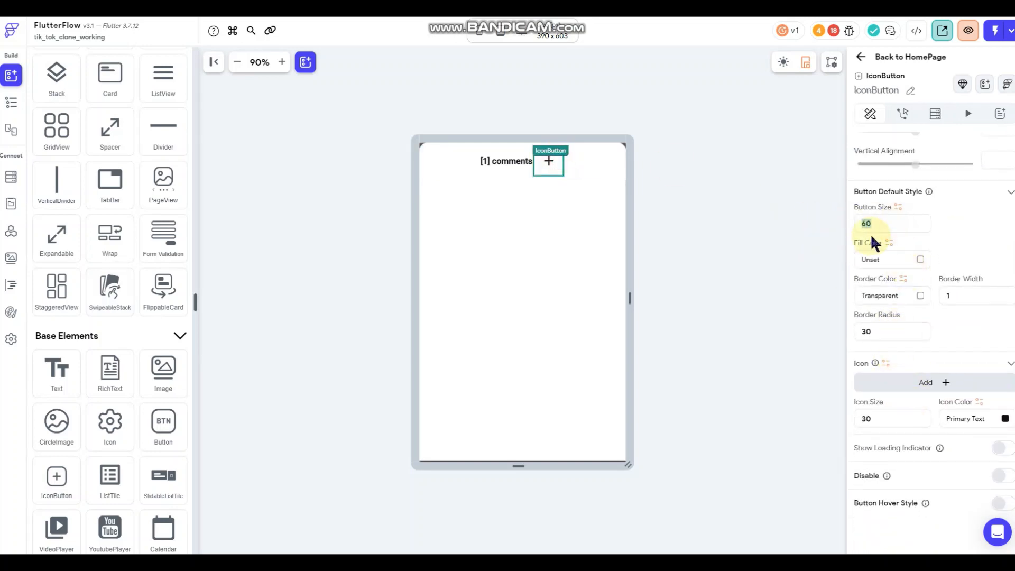
text(45)
double_click(878, 419)
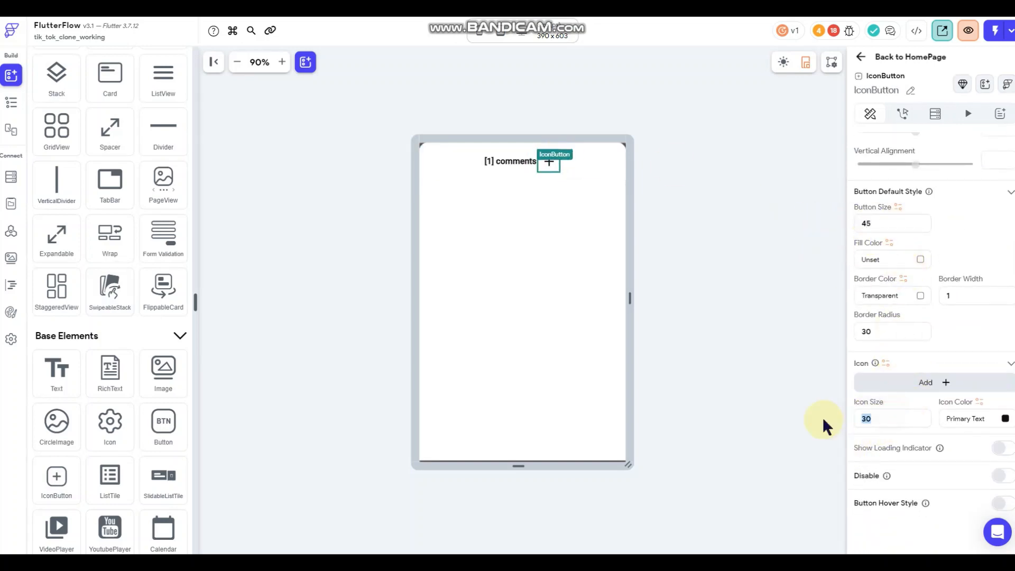
text(25)
- Search the Material icons for "clear" and assign the X icon to the header IconButton
click(908, 384)
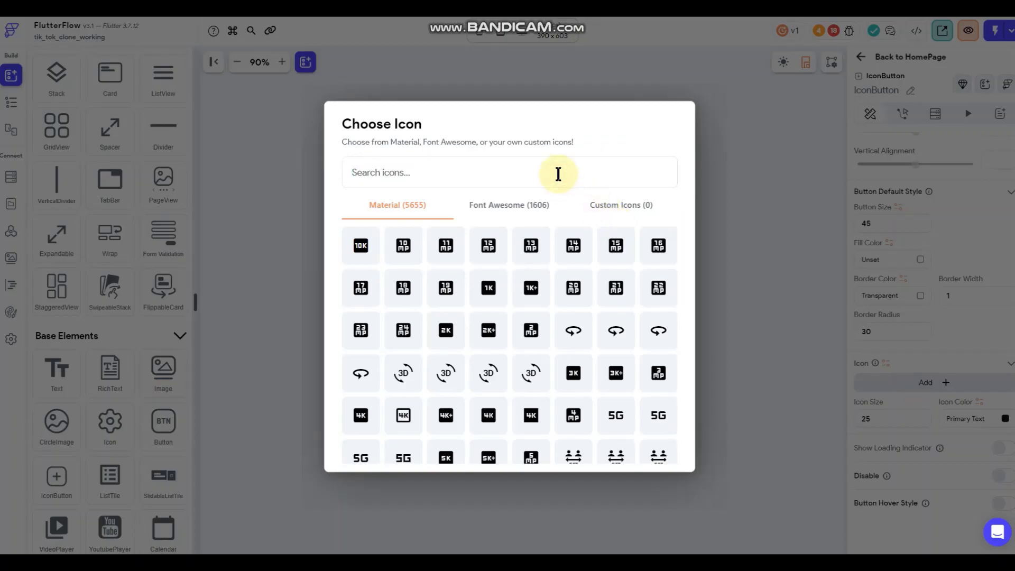
text(clear)
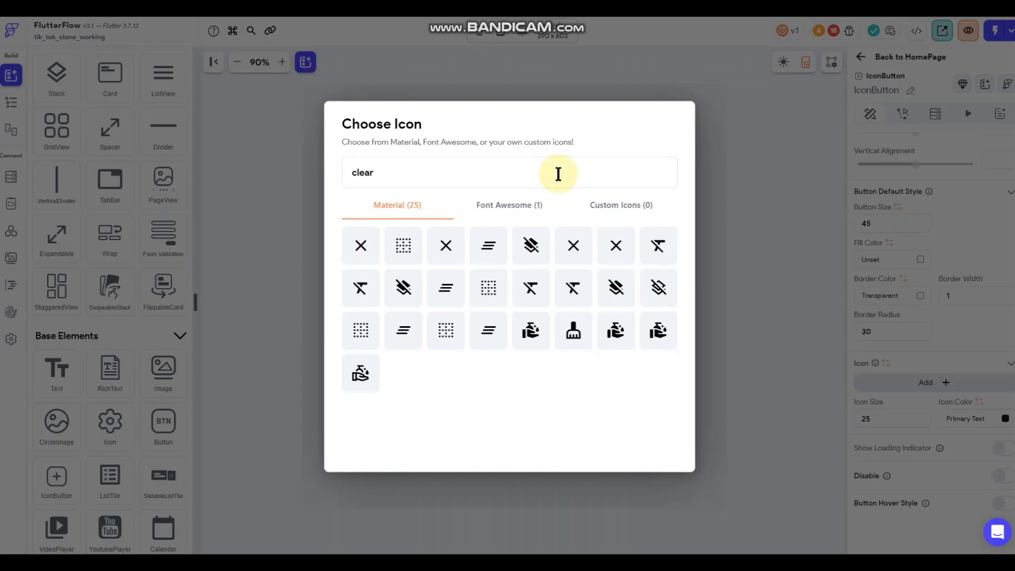
click(359, 246)
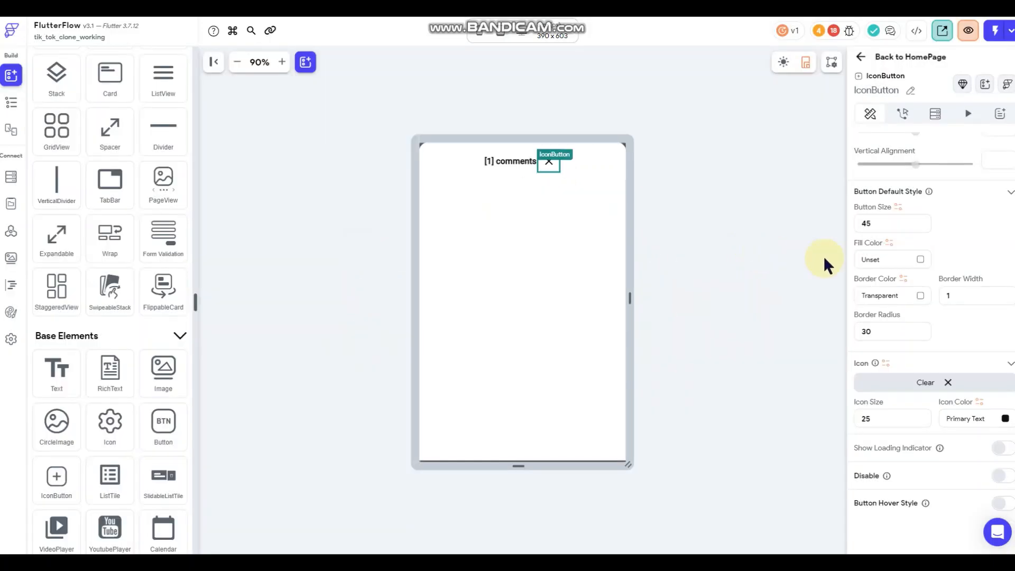
- Add an On Tap action to the IconButton that dismisses the Bottom Sheet
click(903, 114)
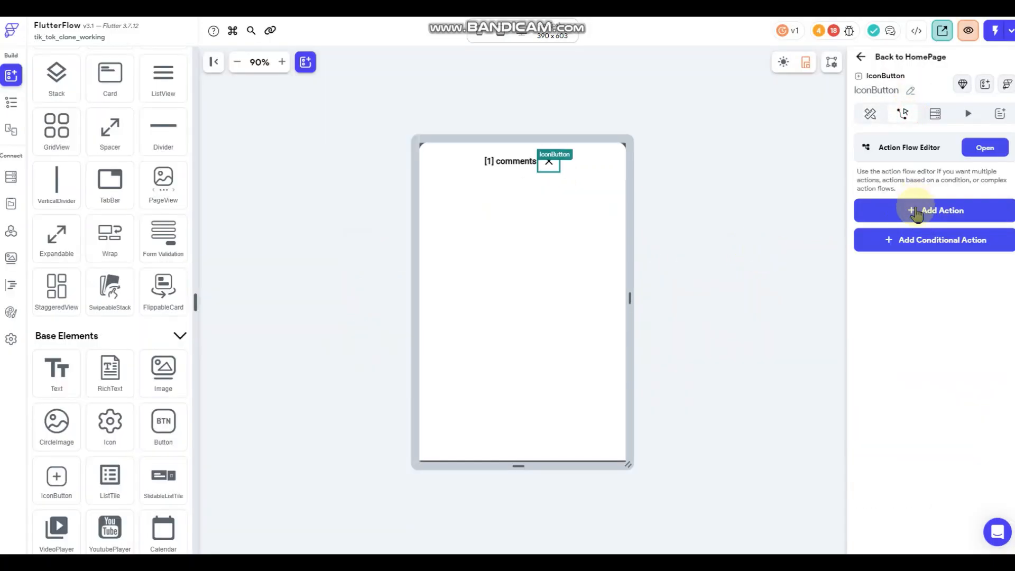
click(912, 209)
scroll(925, 364, down, 10)
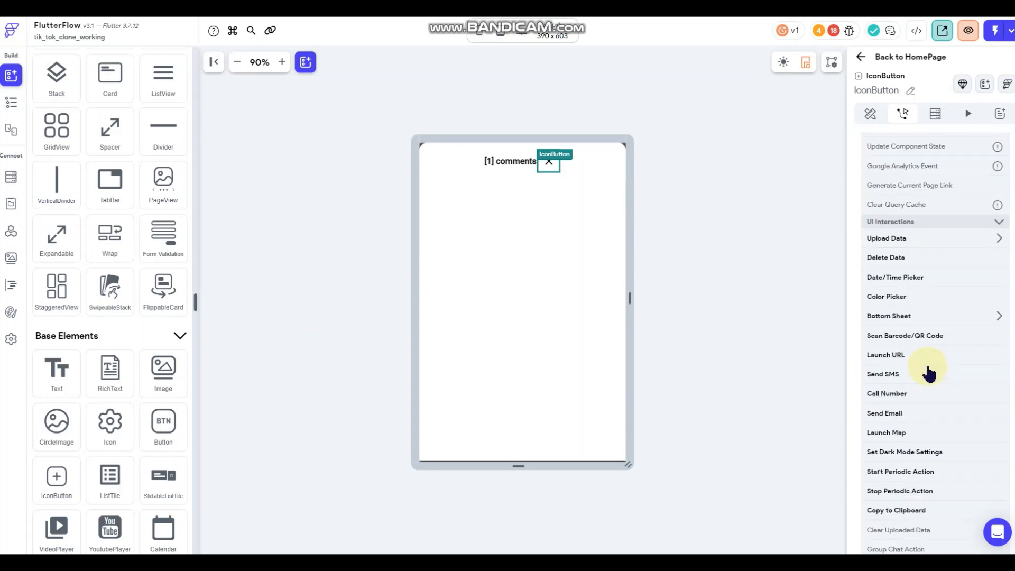
click(903, 316)
click(900, 354)
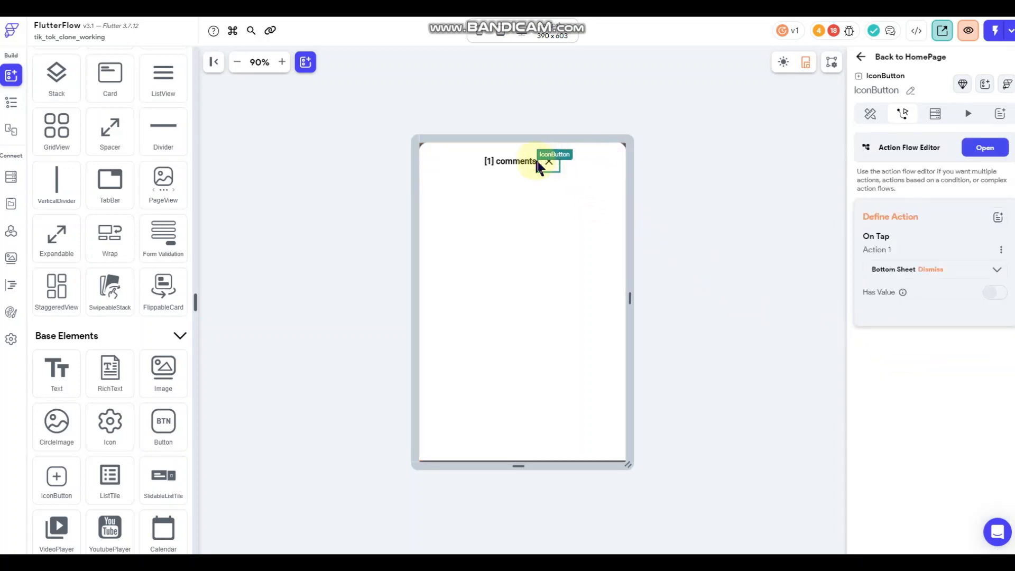
- Make the comments text expanded within the header Row and center-align it
click(510, 160)
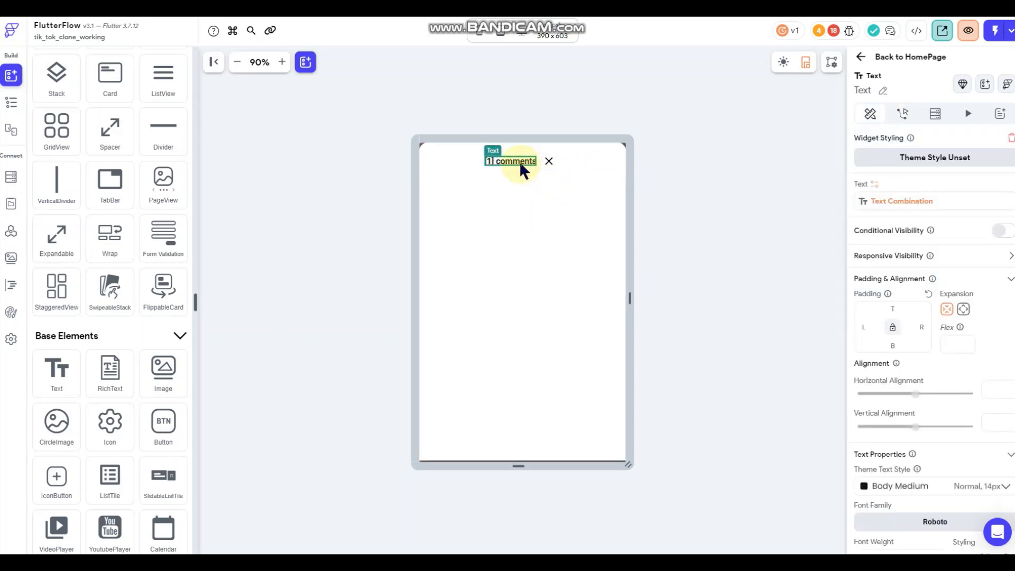
click(964, 309)
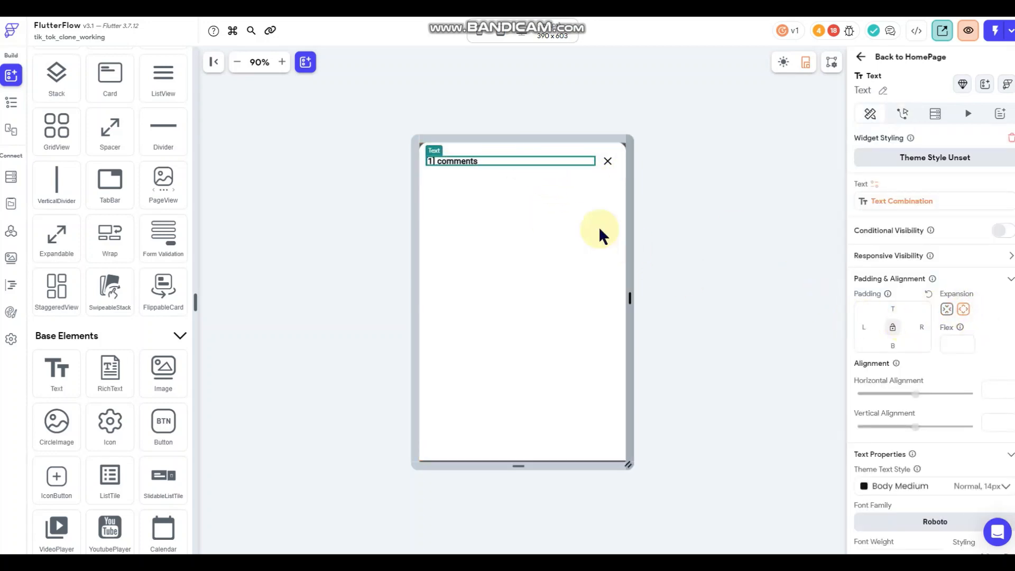
scroll(967, 405, down, 3)
scroll(952, 397, down, 2)
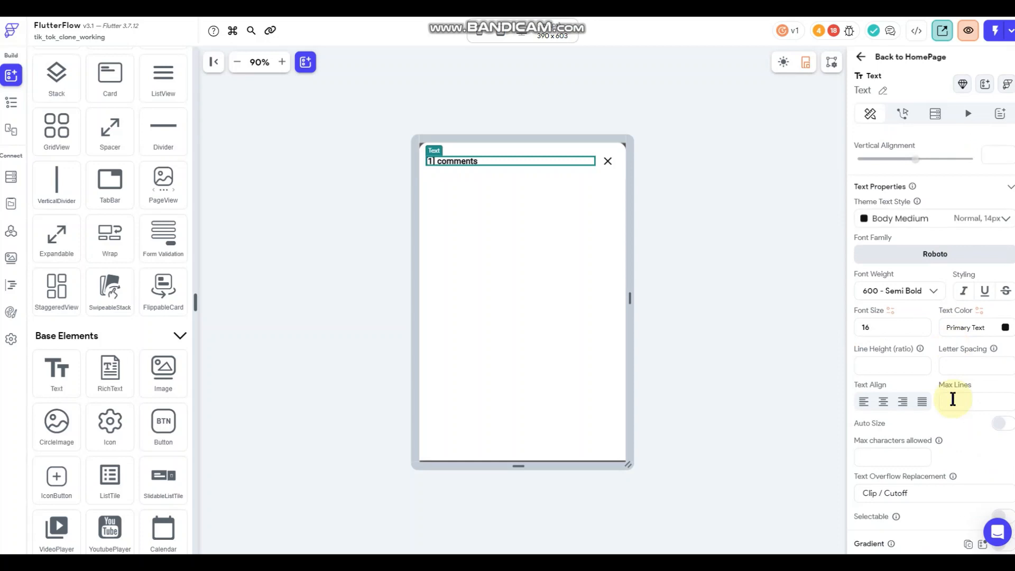
click(883, 403)
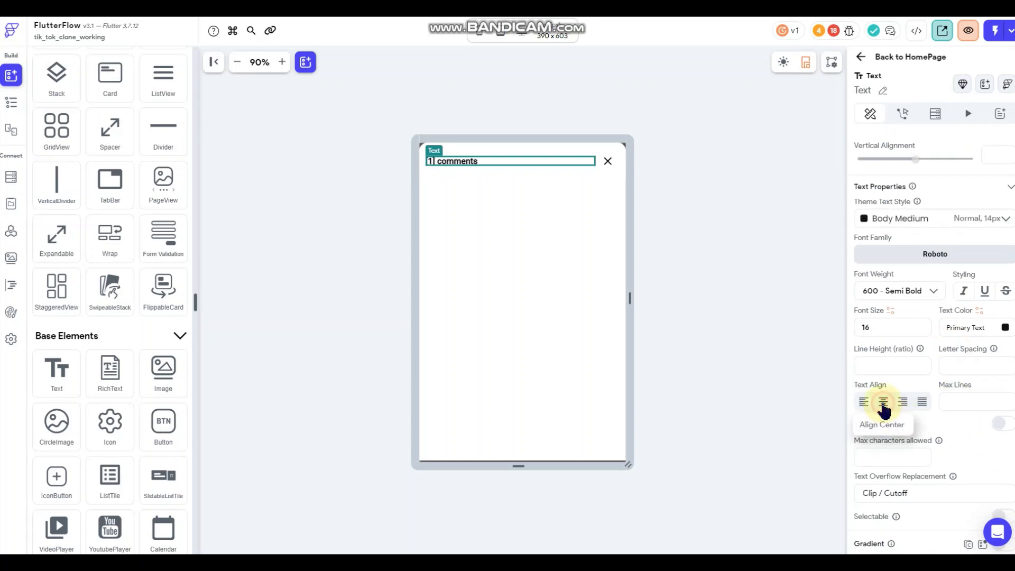
click(679, 192)
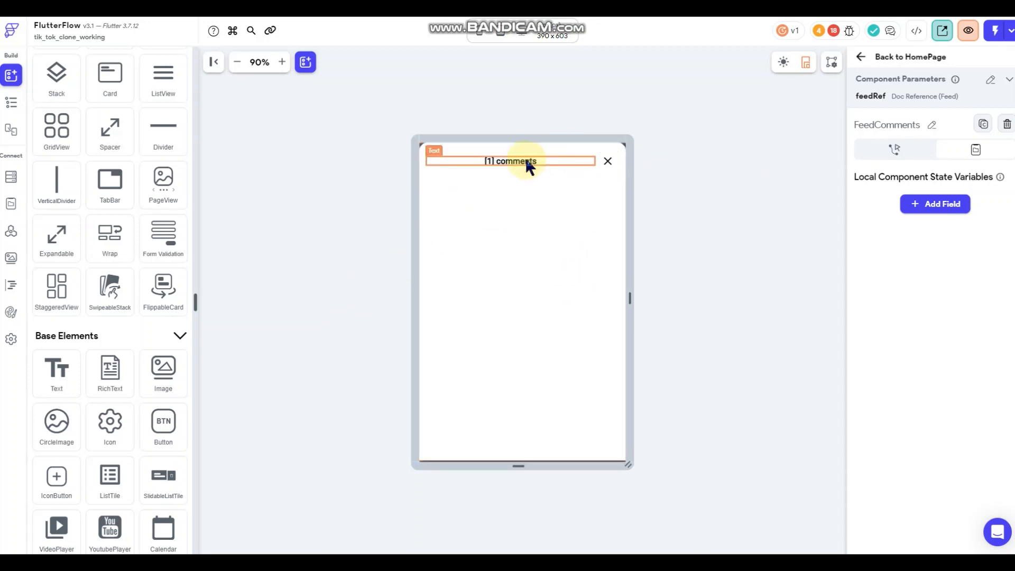
- Add a Column as a child of the Stack and set its horizontal alignment to 0.05
click(12, 102)
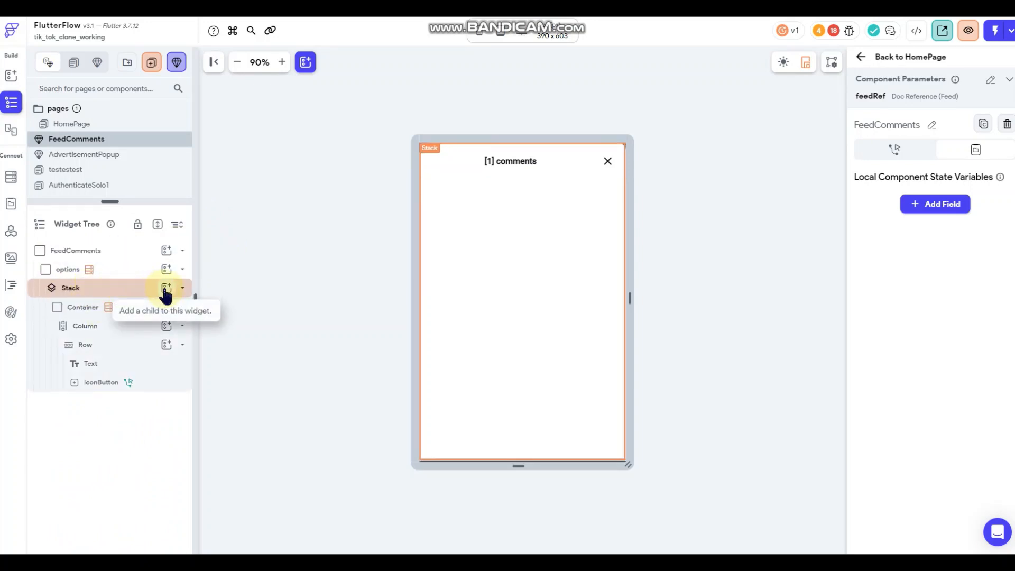
click(166, 290)
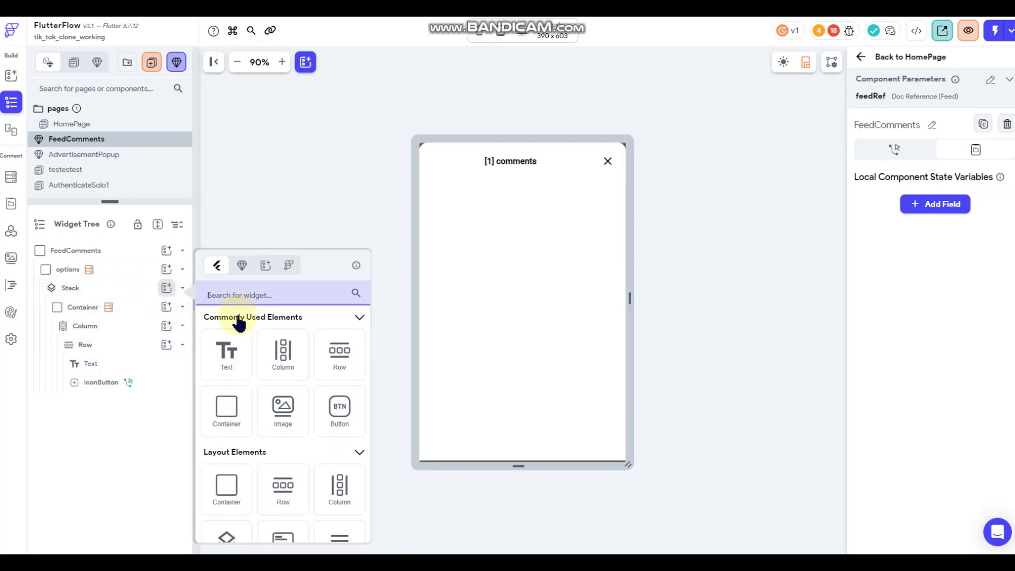
scroll(263, 379, down, 1)
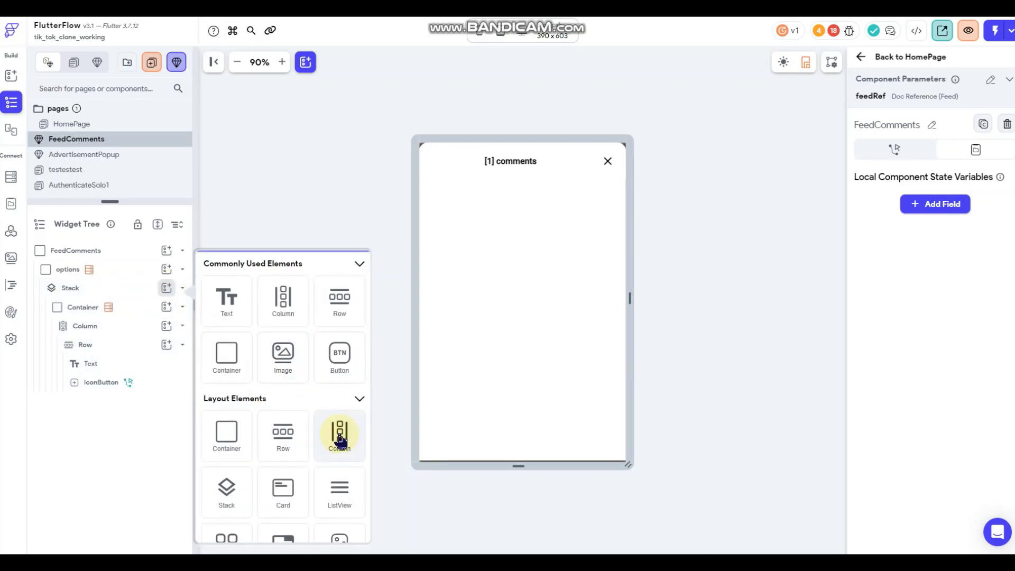
click(339, 438)
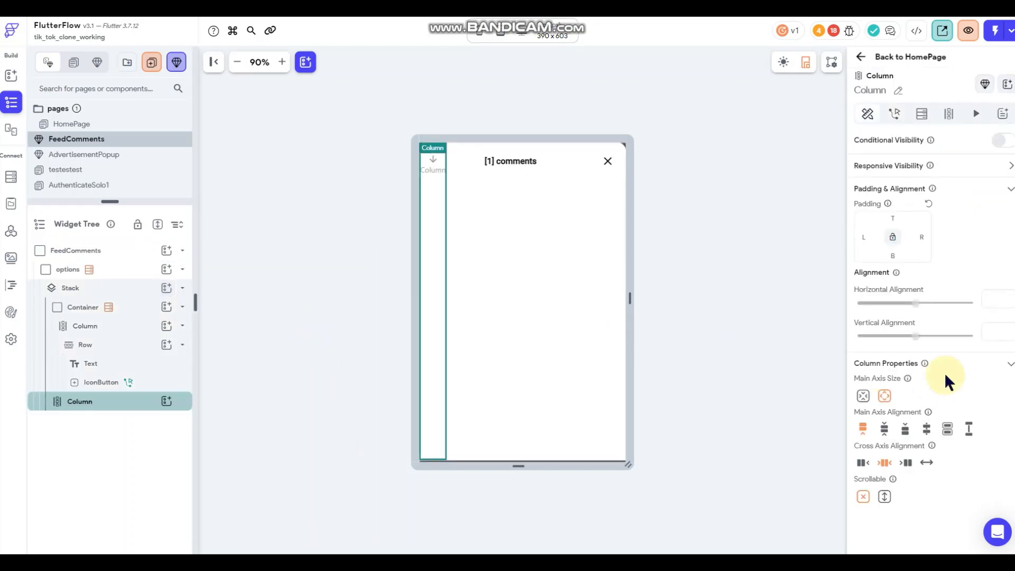
drag(907, 307, 918, 311)
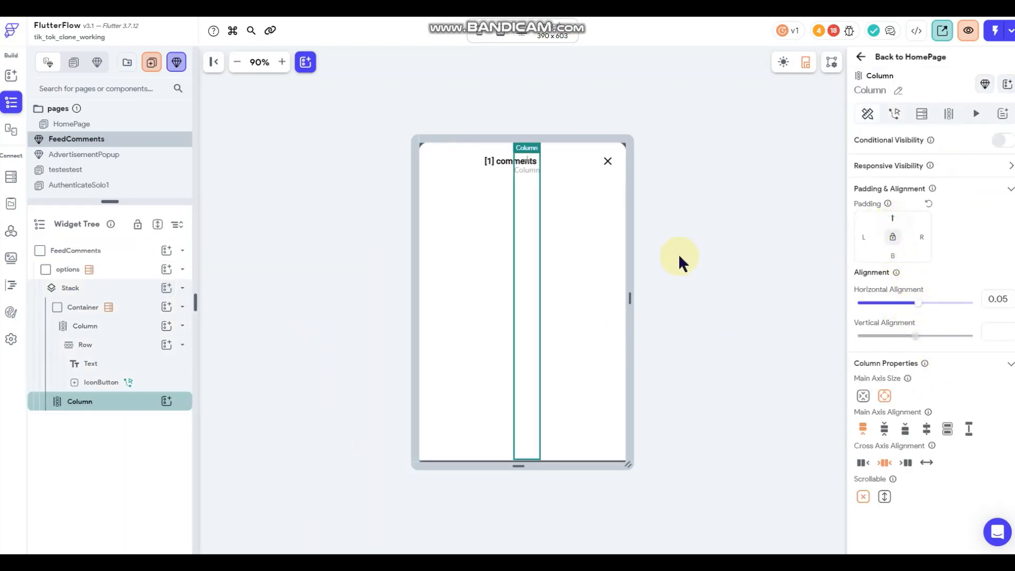
- Set the new Column's padding to 75 at the top and 24 at the bottom
text(75)
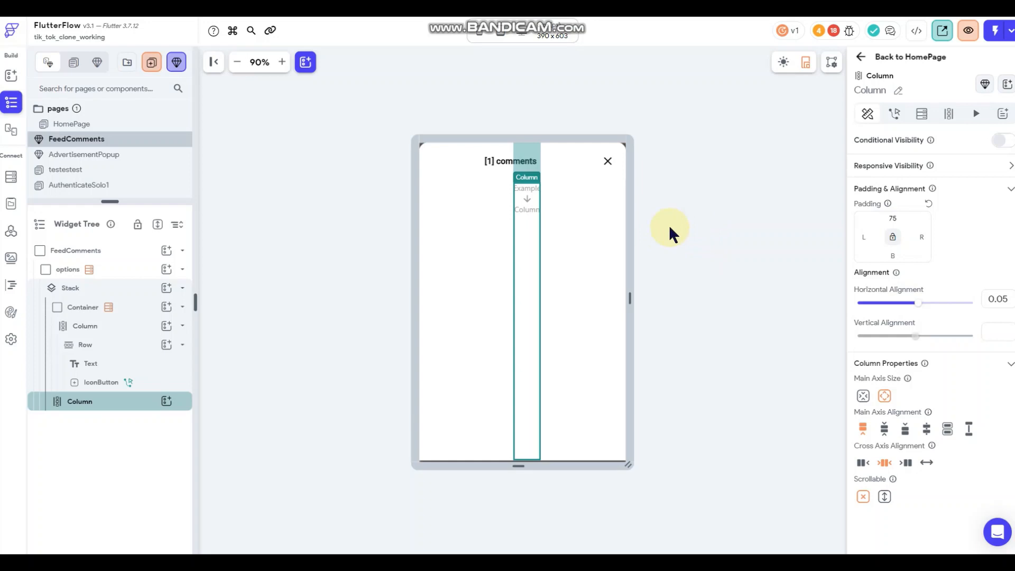
click(893, 256)
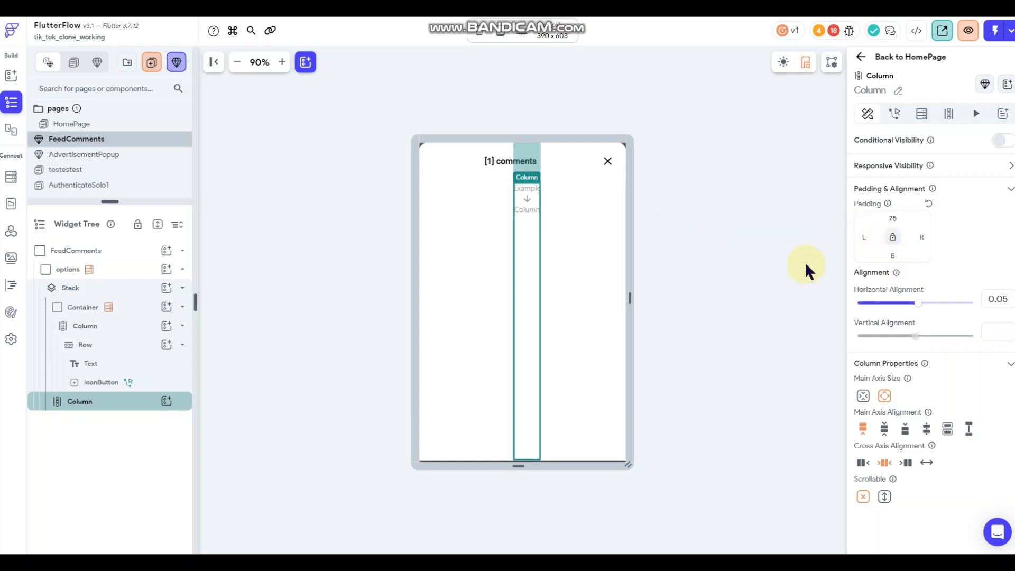
text(24)
- Add a ListView inside the padded Column and make that Column scrollable
click(167, 401)
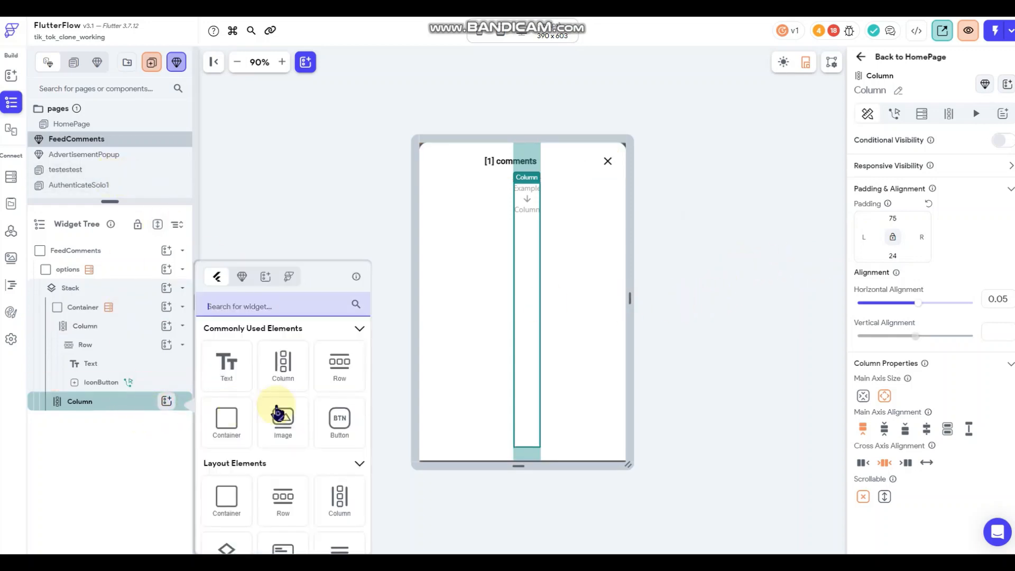
scroll(277, 412, down, 3)
click(339, 397)
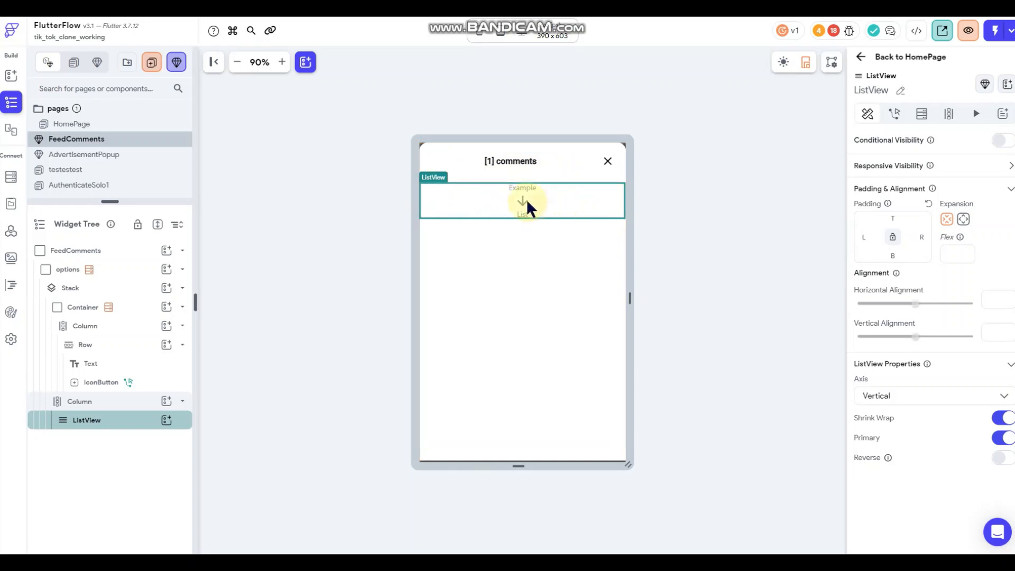
click(528, 253)
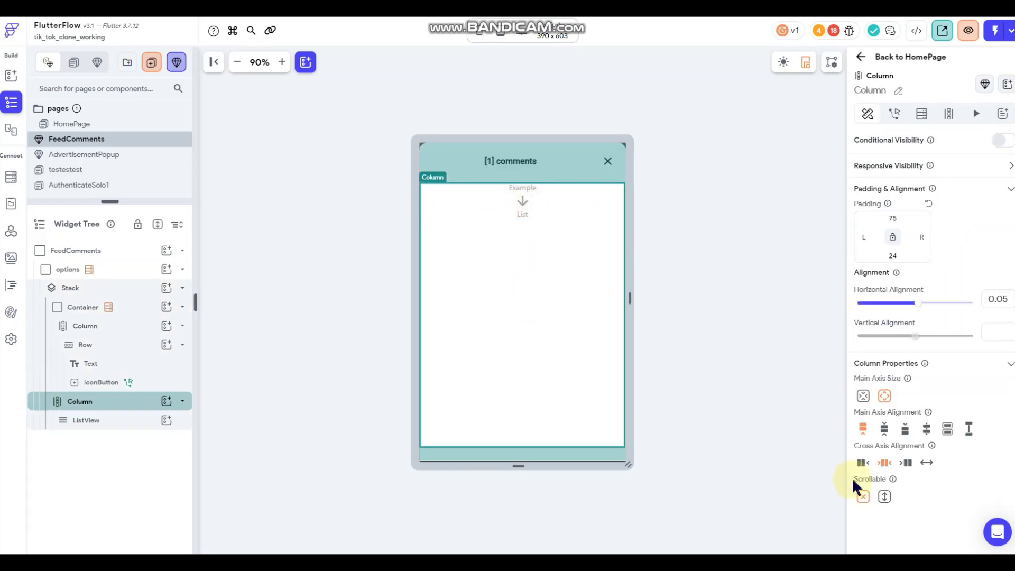
click(885, 497)
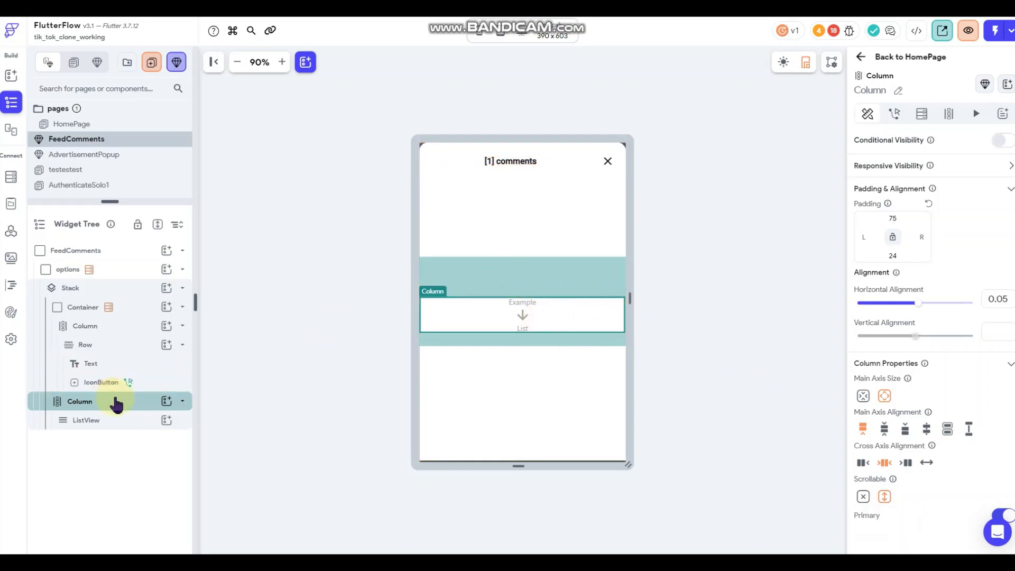
- Remove the scrollable Column's top padding and set its horizontal alignment to 0 and vertical alignment to -0.7
double_click(893, 218)
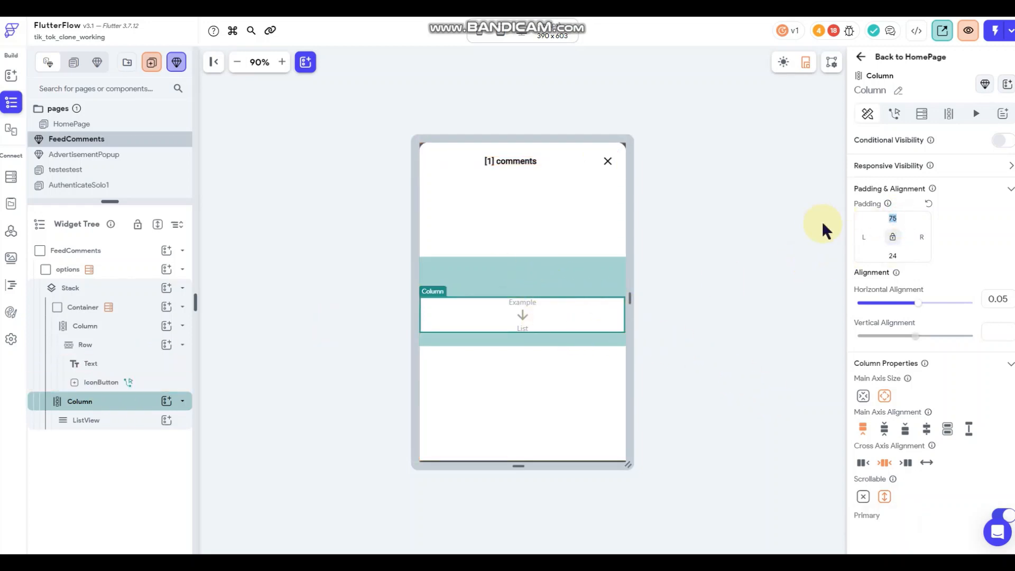
key(BackSpace)
click(921, 304)
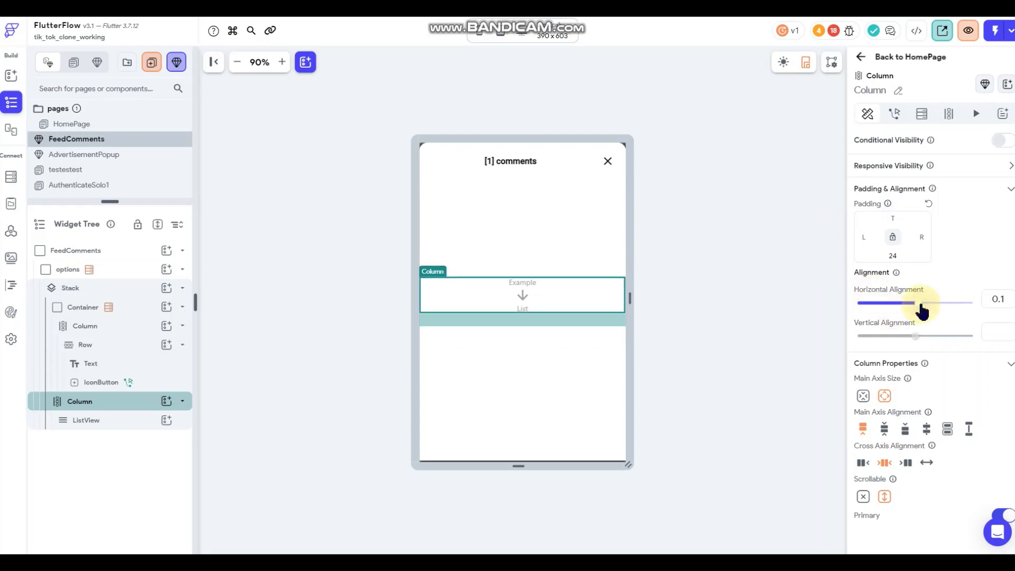
double_click(997, 299)
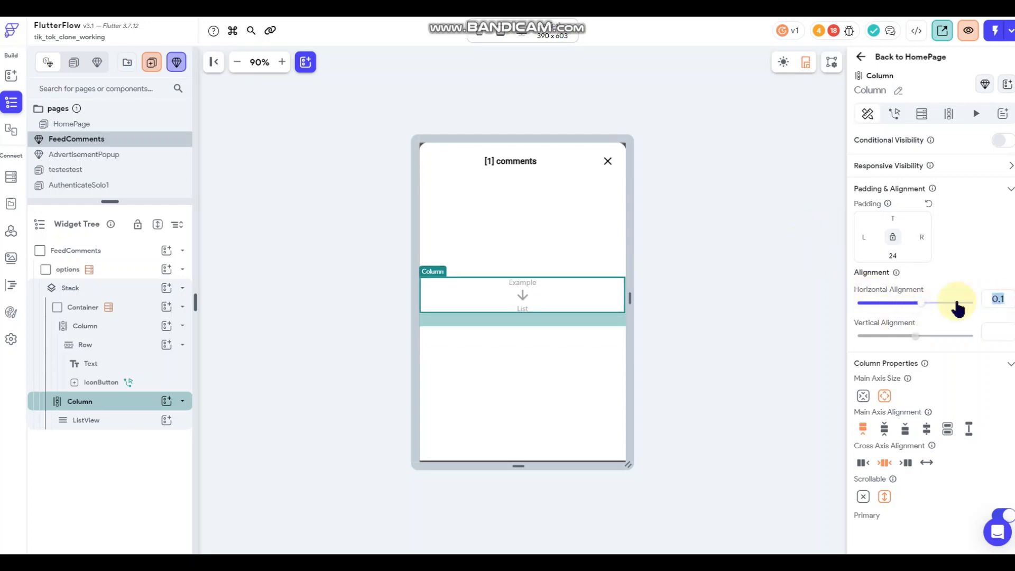
text(0)
drag(915, 337, 877, 336)
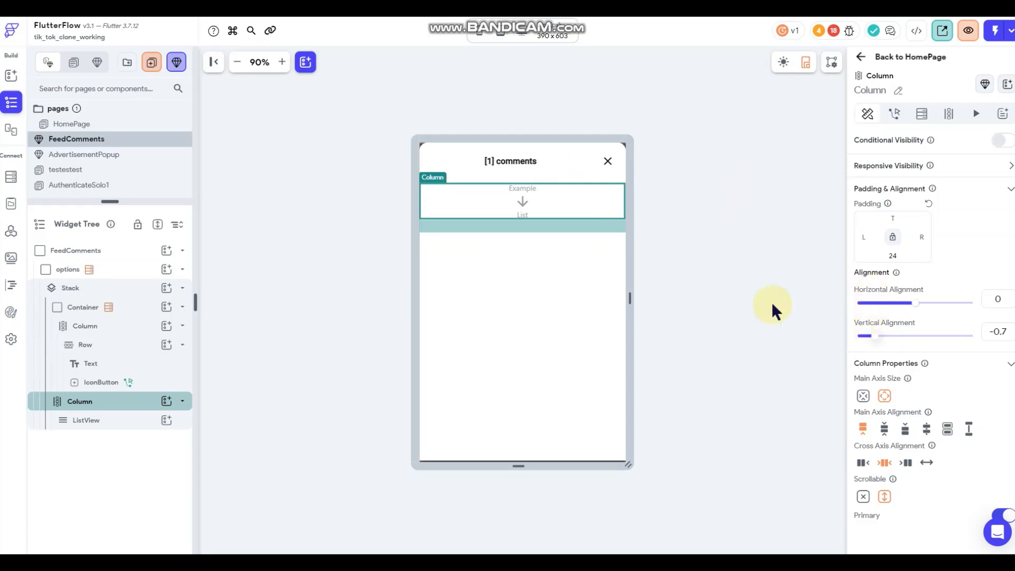
click(685, 219)
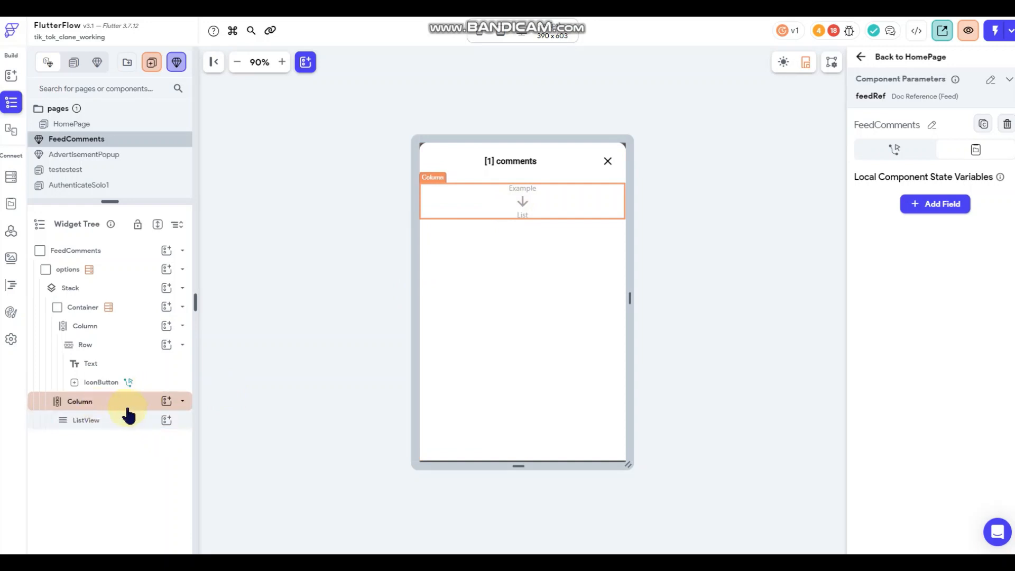
- Add a Container to the Stack with vertical alignment 1, infinite width and a height of about 86 px
click(167, 289)
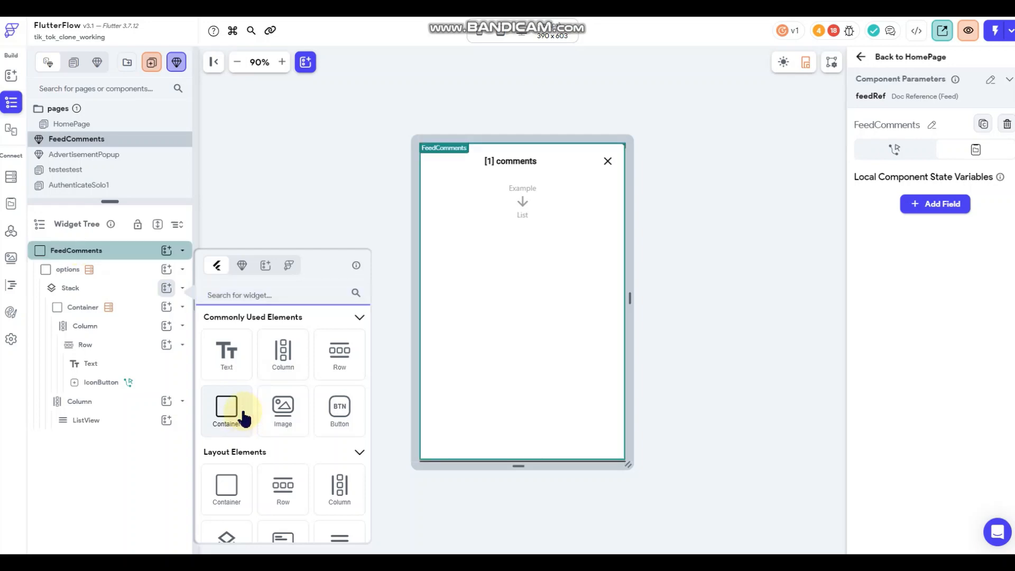
click(243, 421)
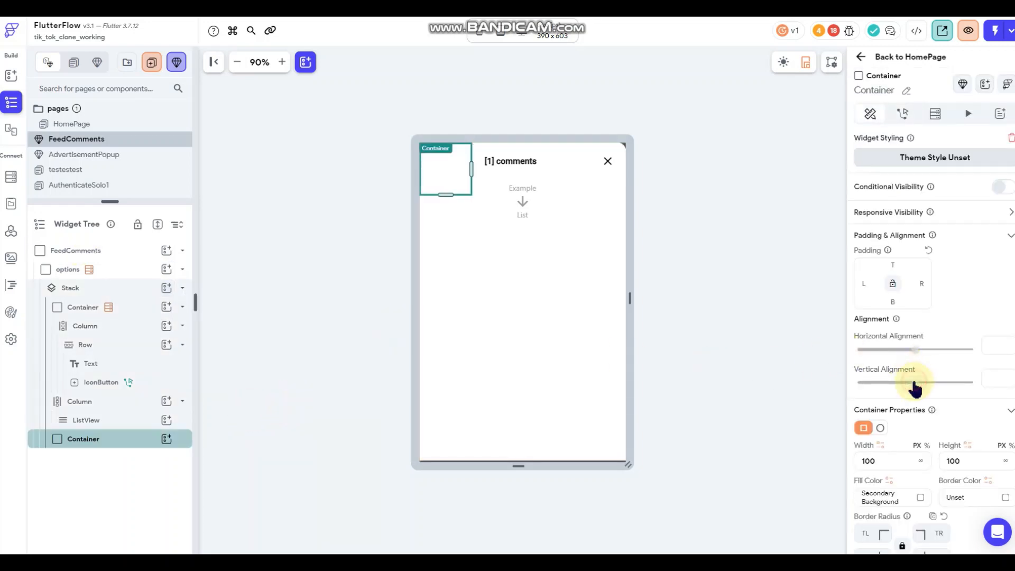
drag(915, 386, 980, 382)
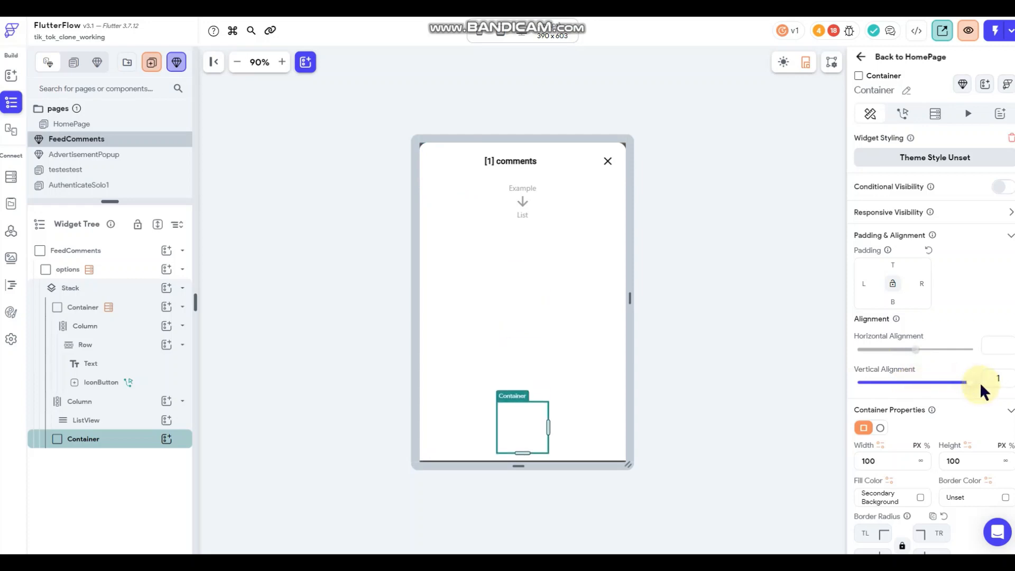
click(921, 460)
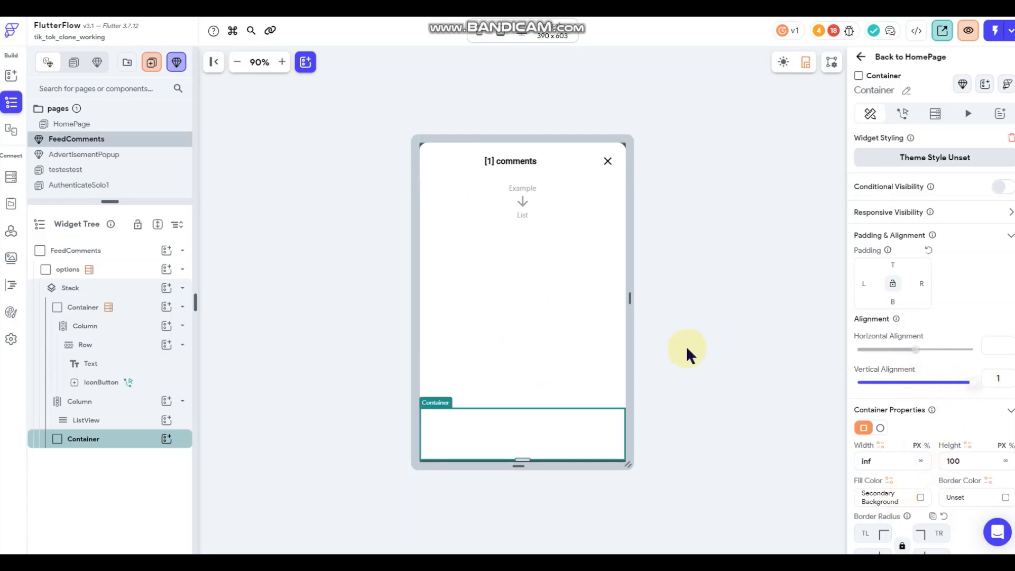
drag(526, 459, 525, 448)
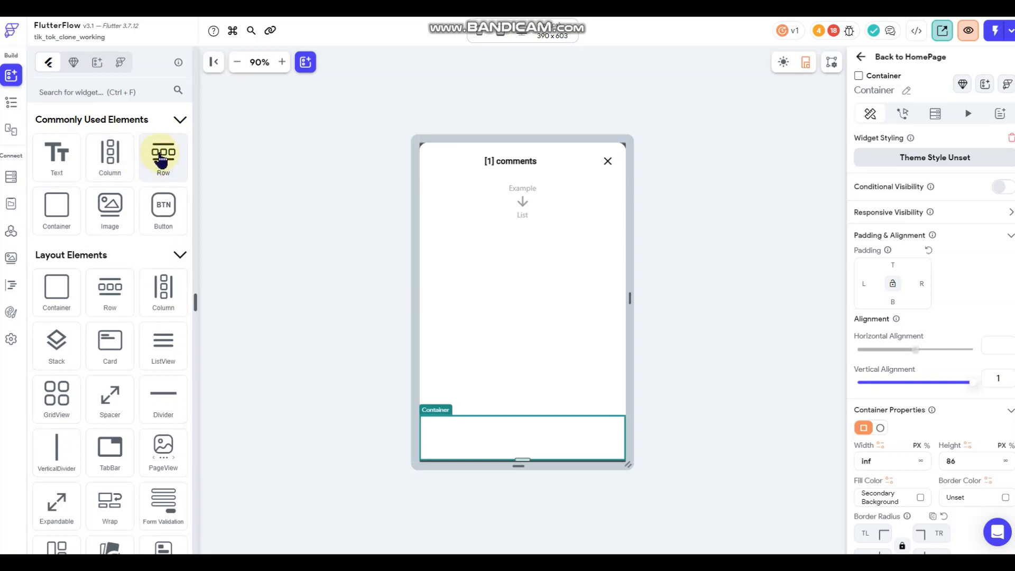
- Add a Row inside the bottom Container with 12 padding on its left and right sides
drag(161, 160, 472, 421)
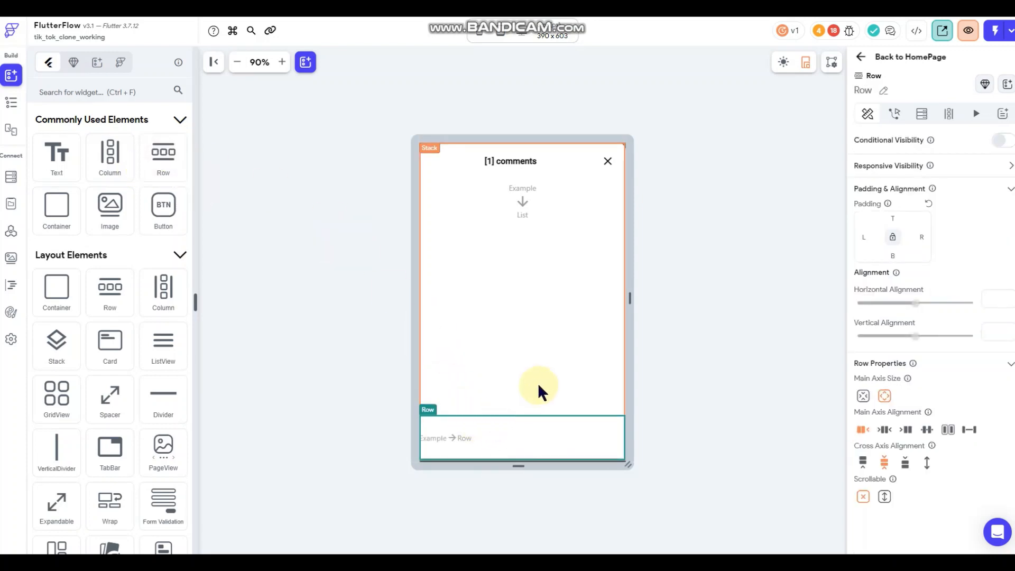
click(861, 236)
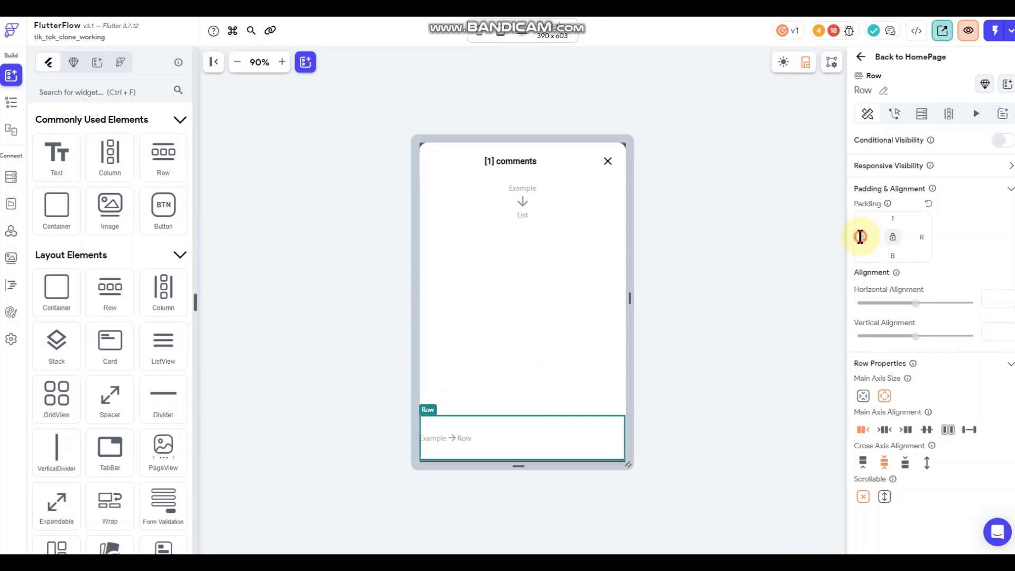
text(12)
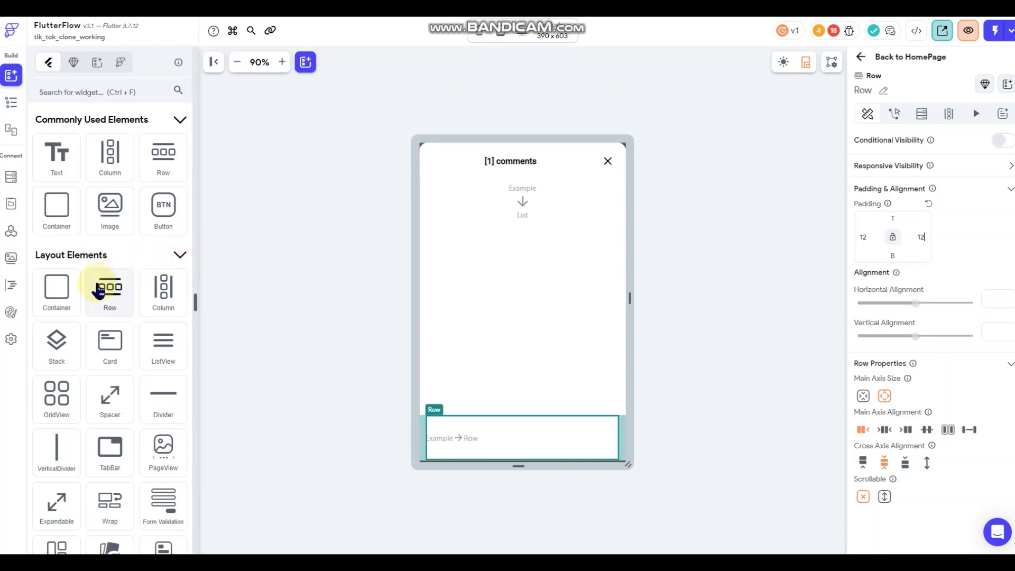
- Add a CircleImage to the bottom Row and set its diameter to 35 px
scroll(98, 288, down, 1)
scroll(98, 288, down, 3)
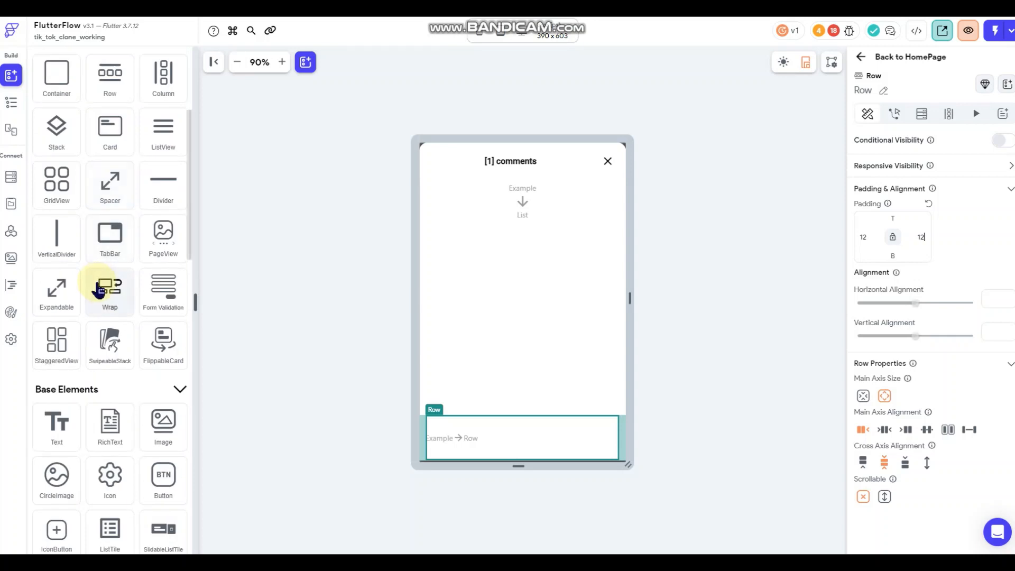
drag(60, 484, 412, 436)
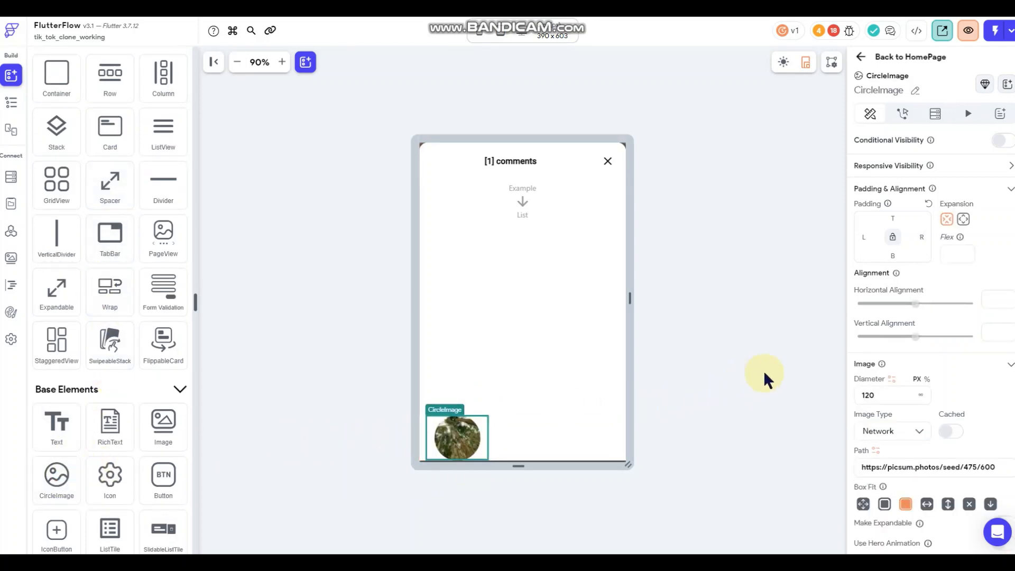
drag(882, 395, 828, 394)
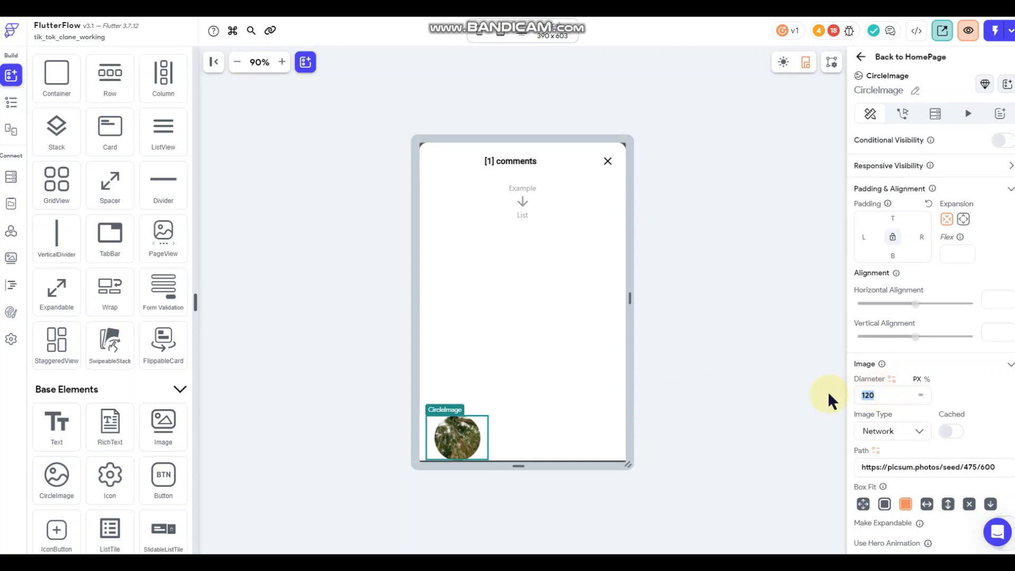
text(35)
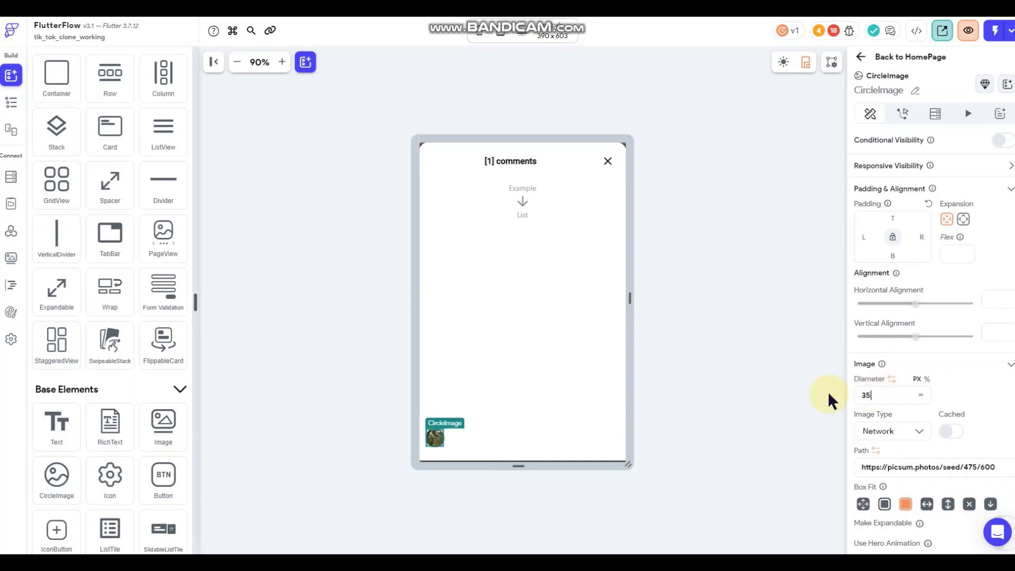
- Reduce the height of the Container around the CircleImage row to about 72 px
click(519, 441)
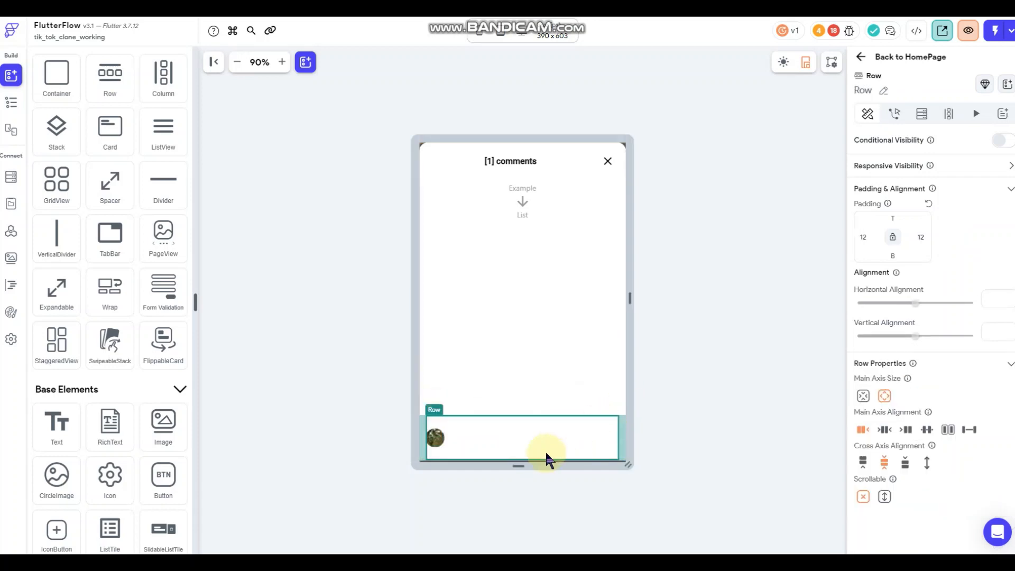
click(569, 459)
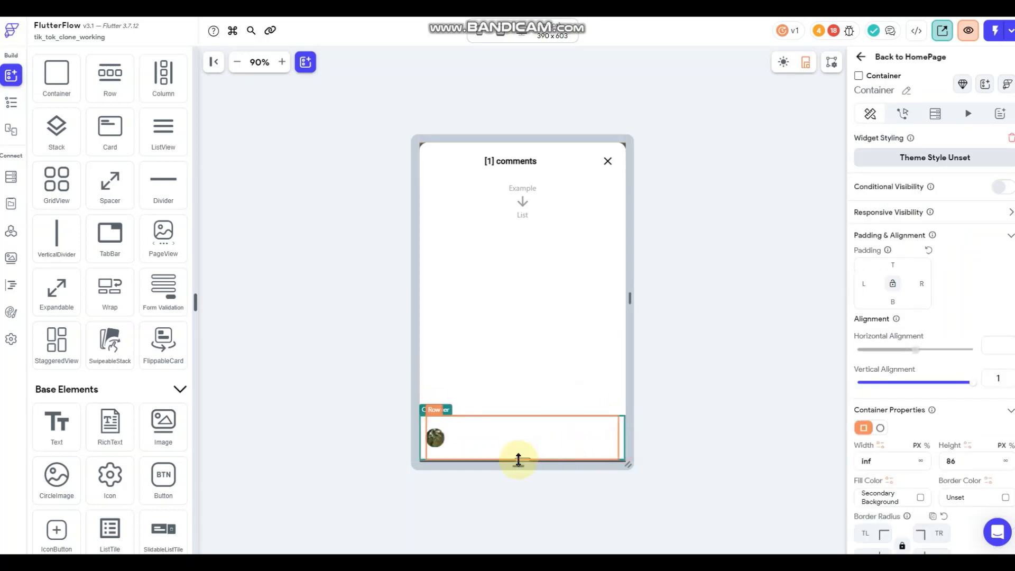
drag(521, 458, 521, 451)
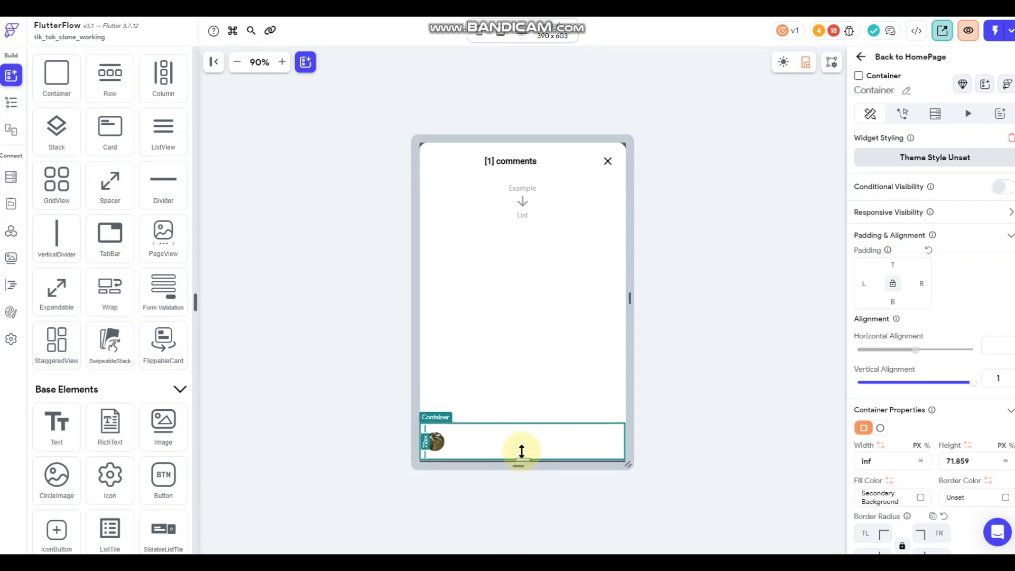
click(703, 366)
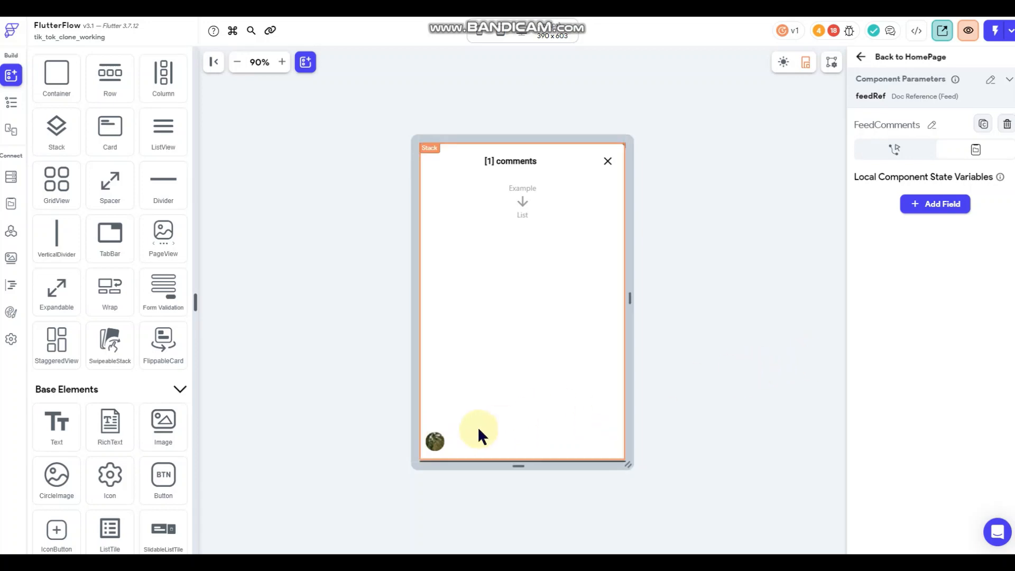
- Bind the CircleImage's path to the Authenticated User's Photo URL
click(435, 441)
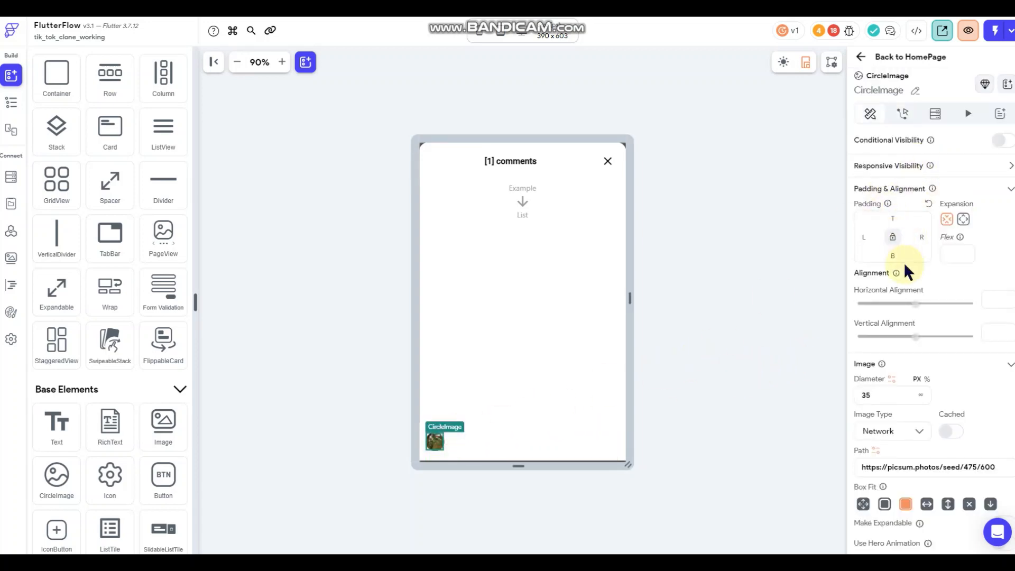
click(875, 450)
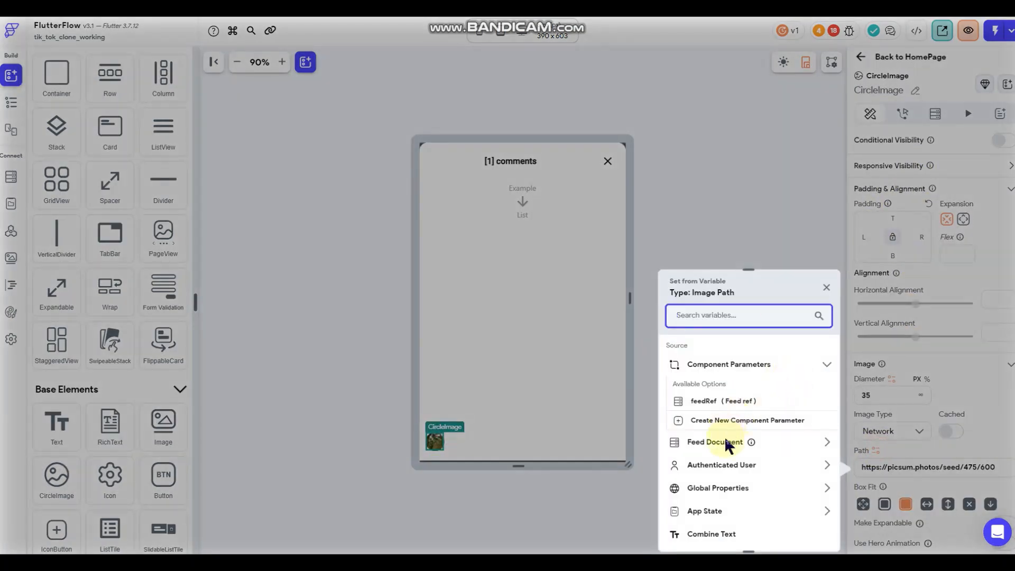
click(730, 465)
scroll(763, 428, down, 3)
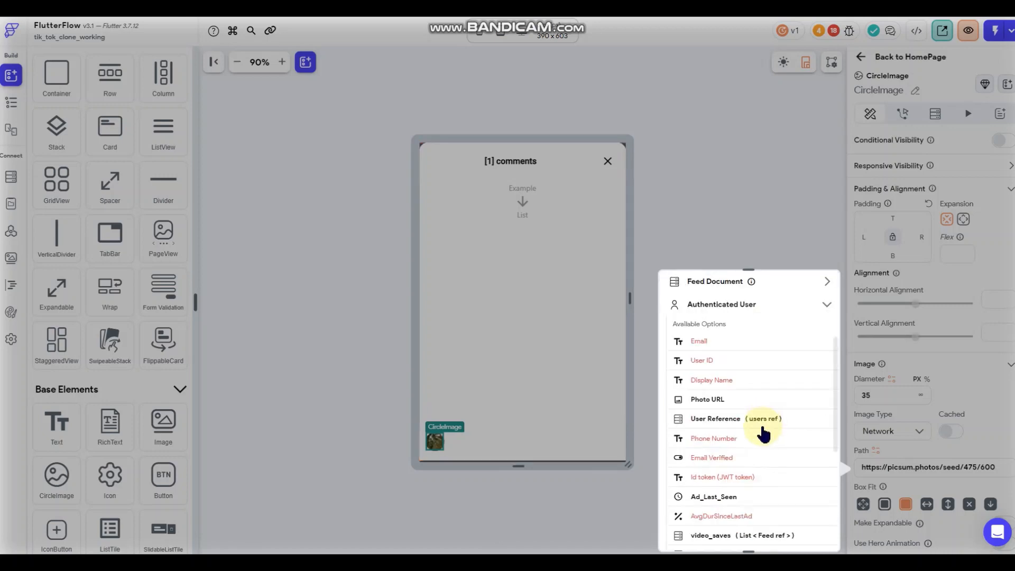
click(720, 400)
click(718, 352)
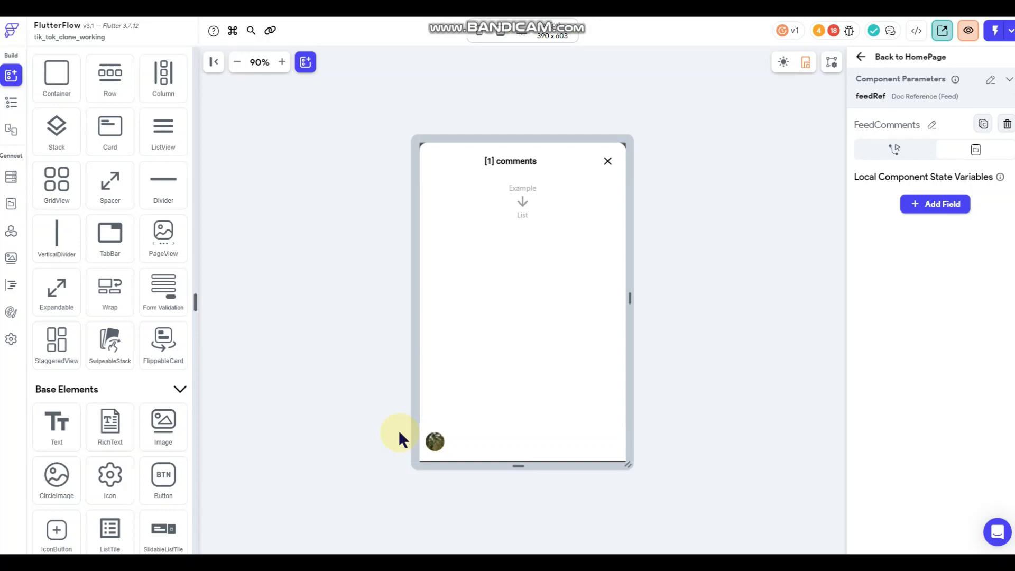
- Add a Container after the CircleImage in the bottom Row and give it 20 left padding
scroll(118, 365, down, 1)
scroll(119, 368, down, 10)
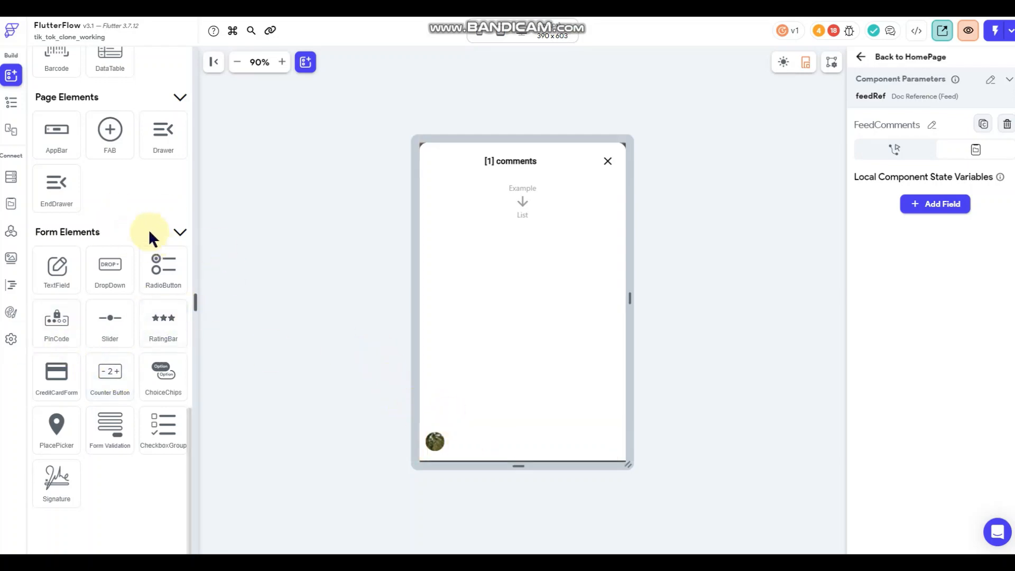
scroll(113, 156, up, 15)
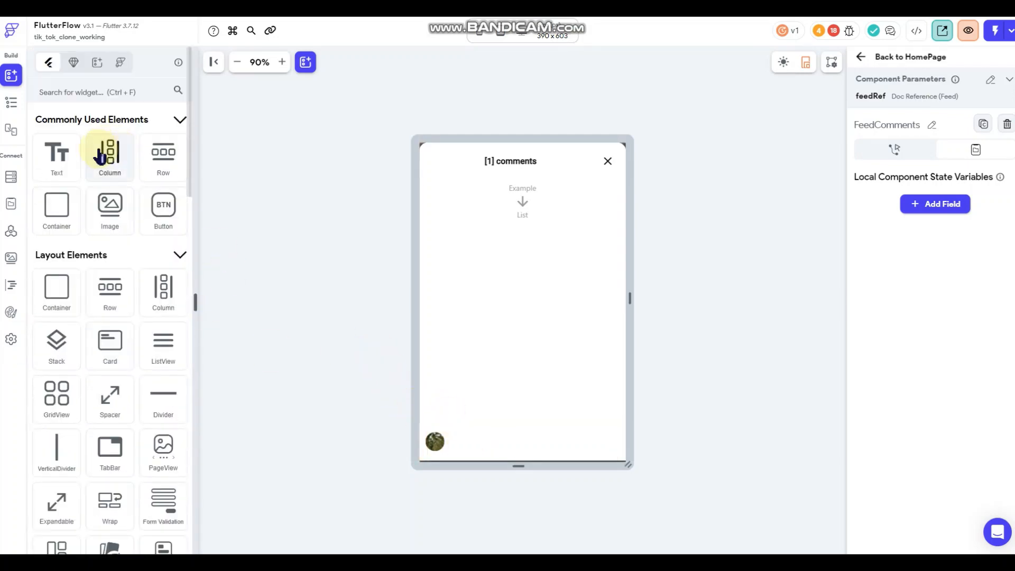
drag(57, 211, 487, 426)
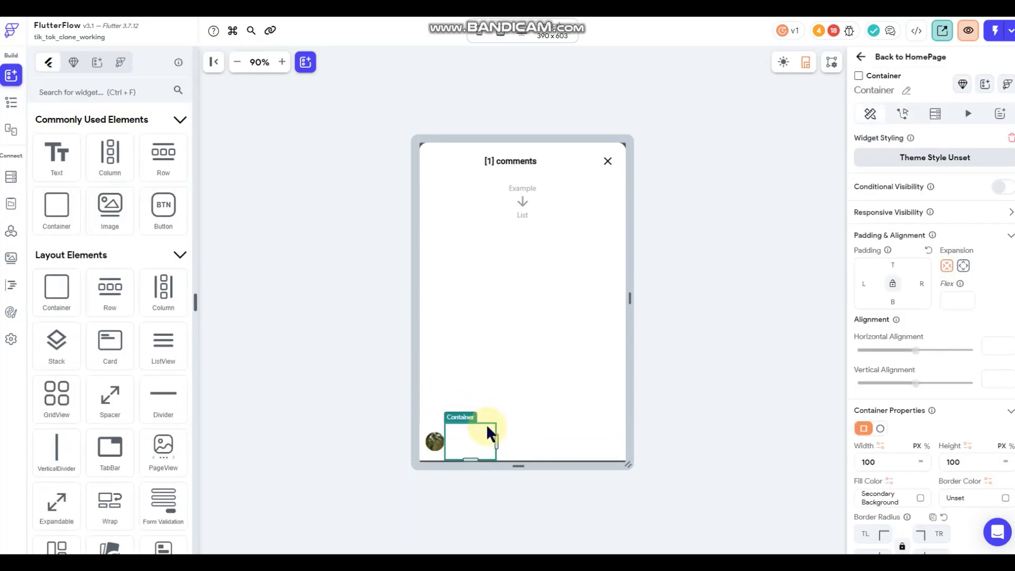
click(868, 283)
text(20)
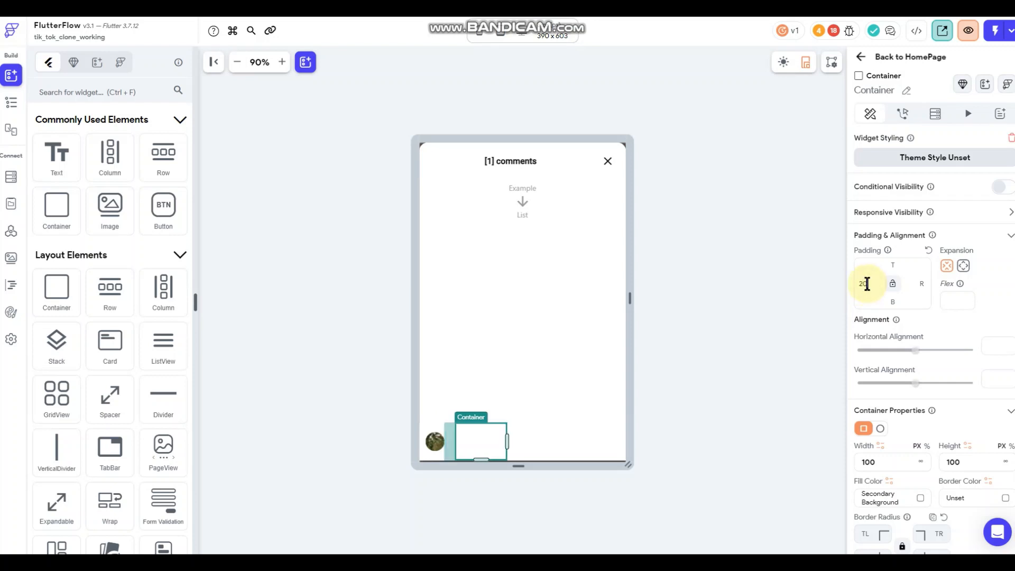
- Resize the new Container beside the CircleImage to a height of 87 px and give it 16 top and bottom padding
drag(483, 458, 483, 445)
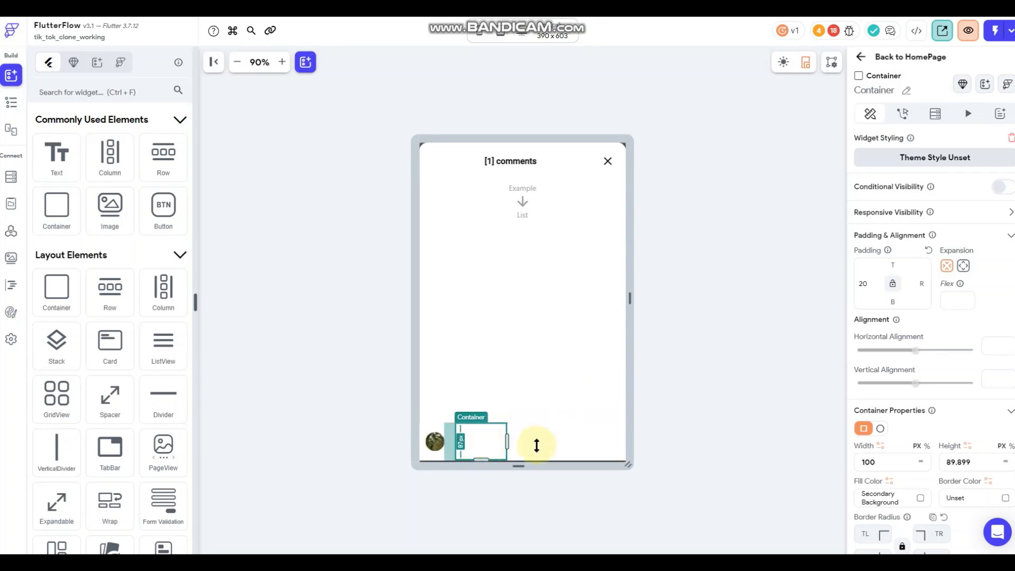
click(897, 301)
text(16)
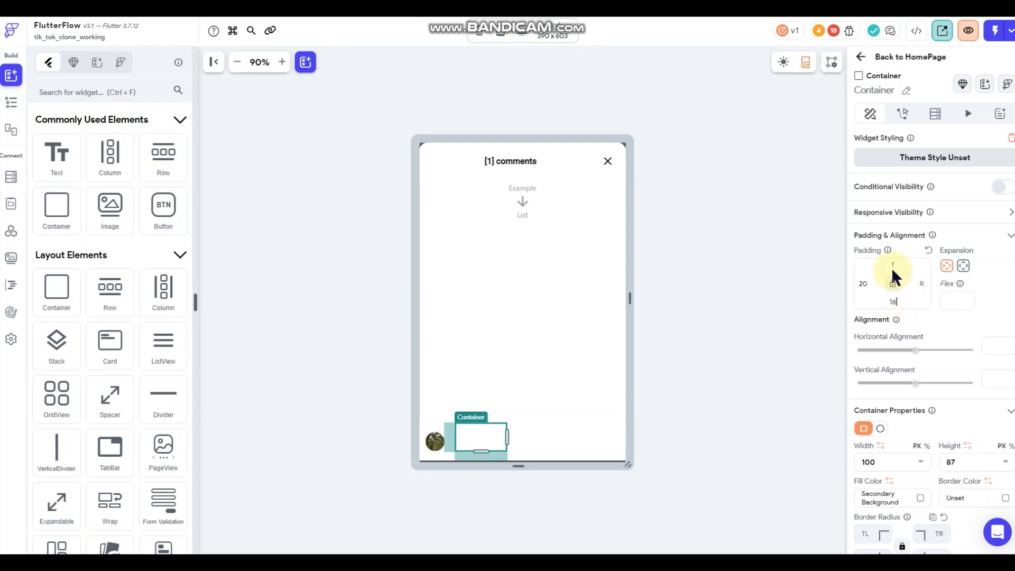
click(891, 265)
text(16)
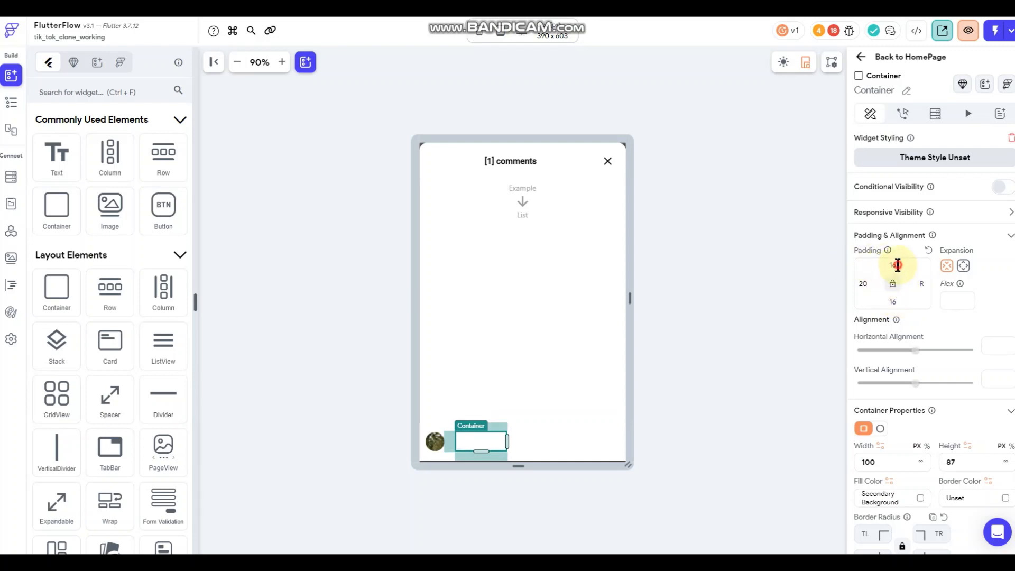
- Set the top and bottom padding of the Container beside the CircleImage to 8
drag(898, 265, 875, 263)
text(8)
drag(899, 302, 875, 299)
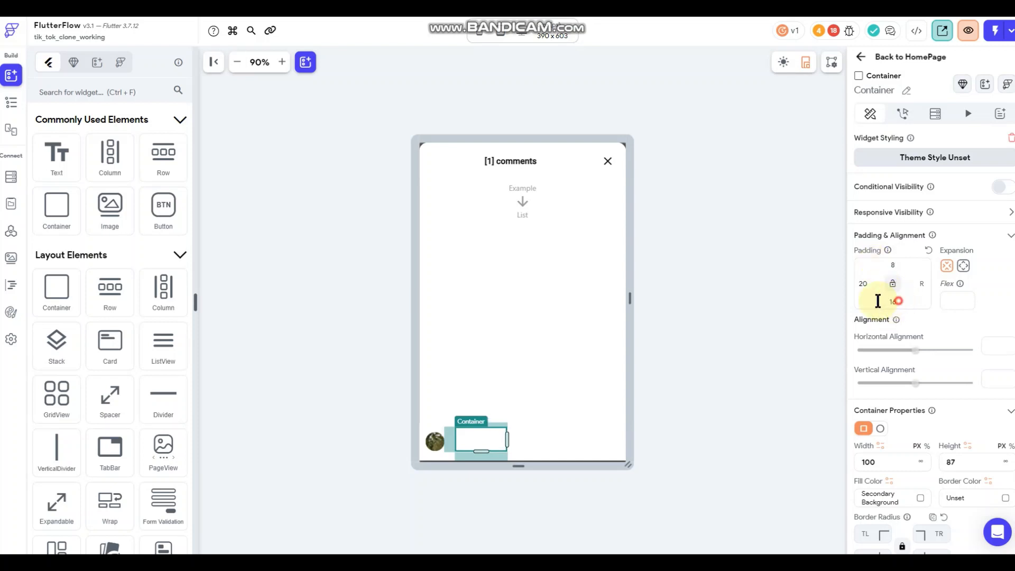
text(8)
click(704, 341)
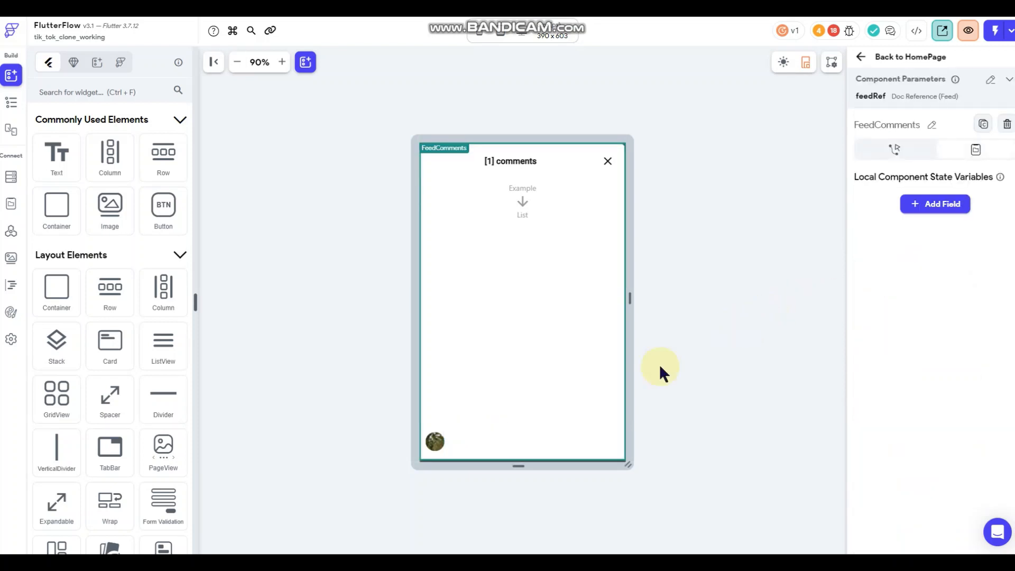
- Widen the Container beside the CircleImage to about 306 px so it nearly reaches the sheet's right edge
click(490, 441)
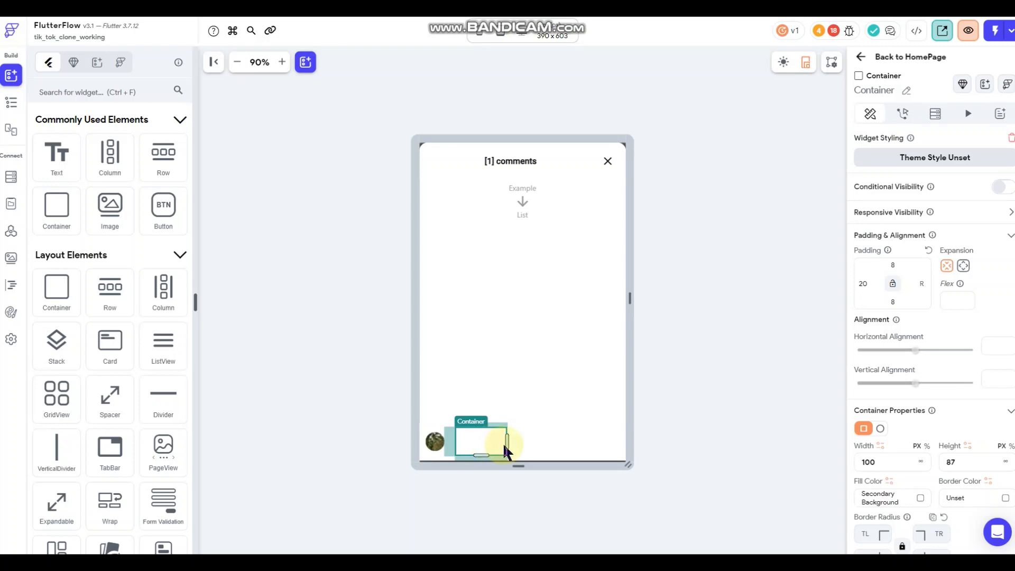
drag(507, 444, 610, 443)
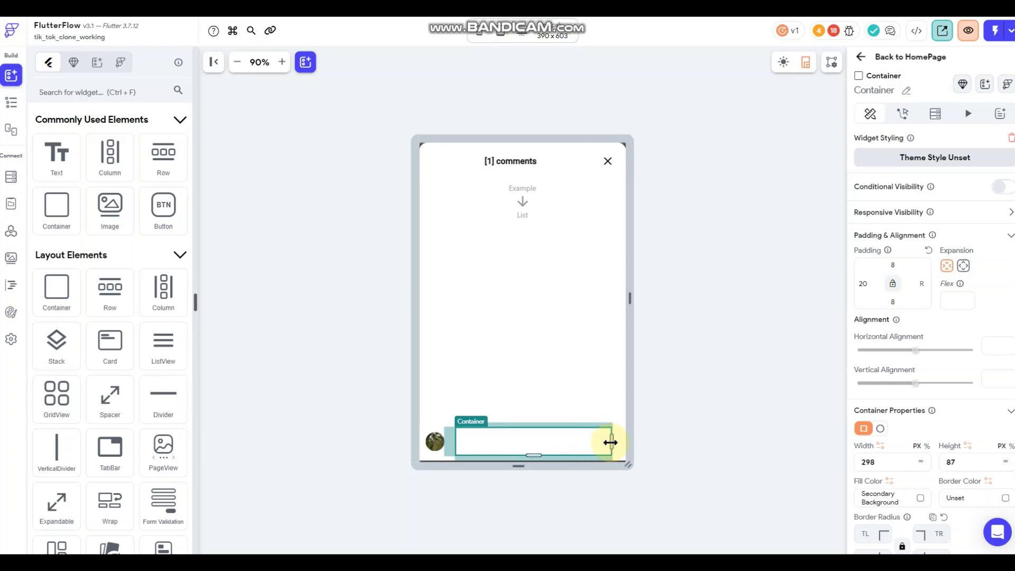
drag(611, 443, 615, 442)
- Try Accent 4 as the Container's fill color, and settle on the Primary Background theme color
click(921, 498)
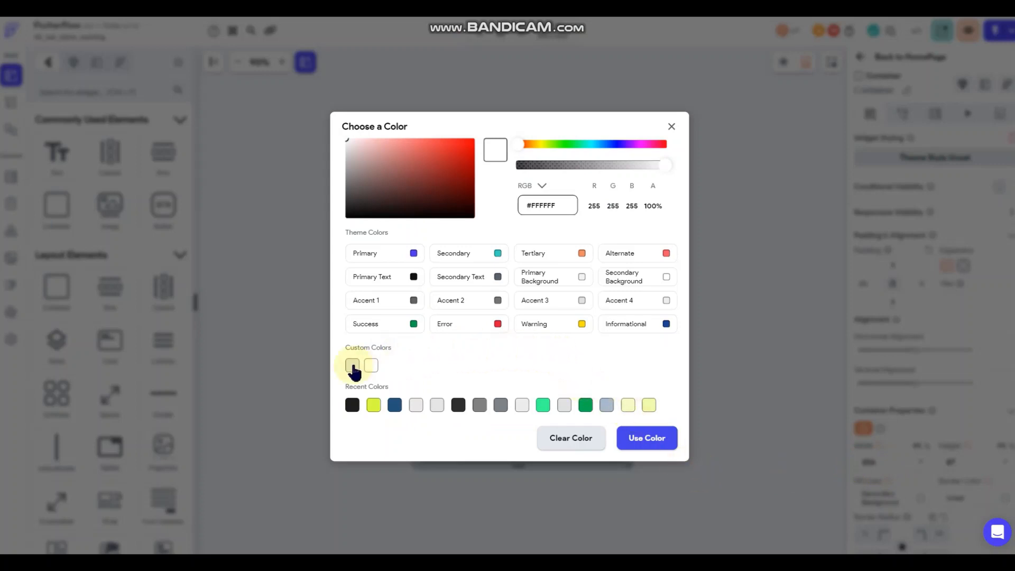
click(669, 303)
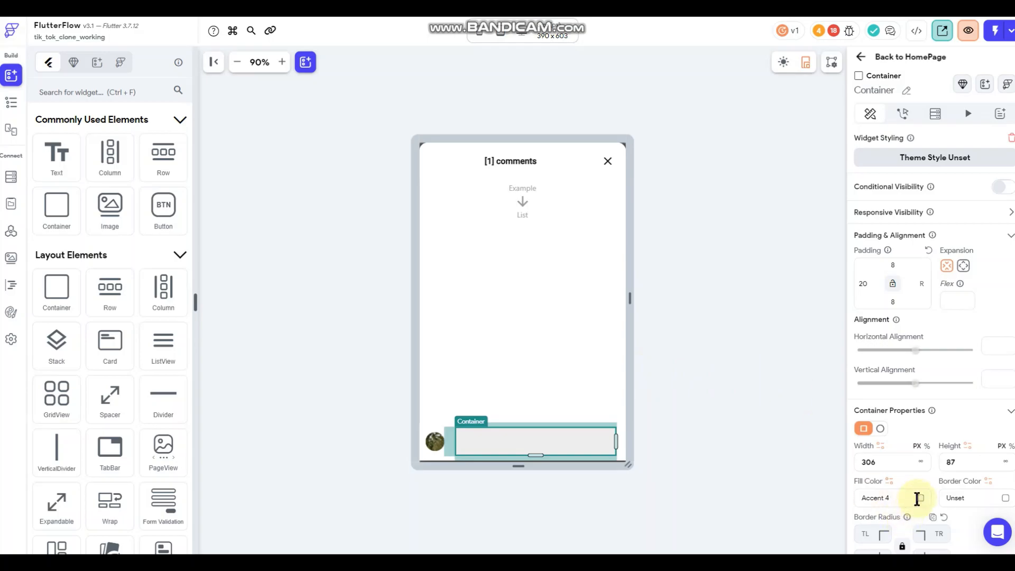
click(917, 498)
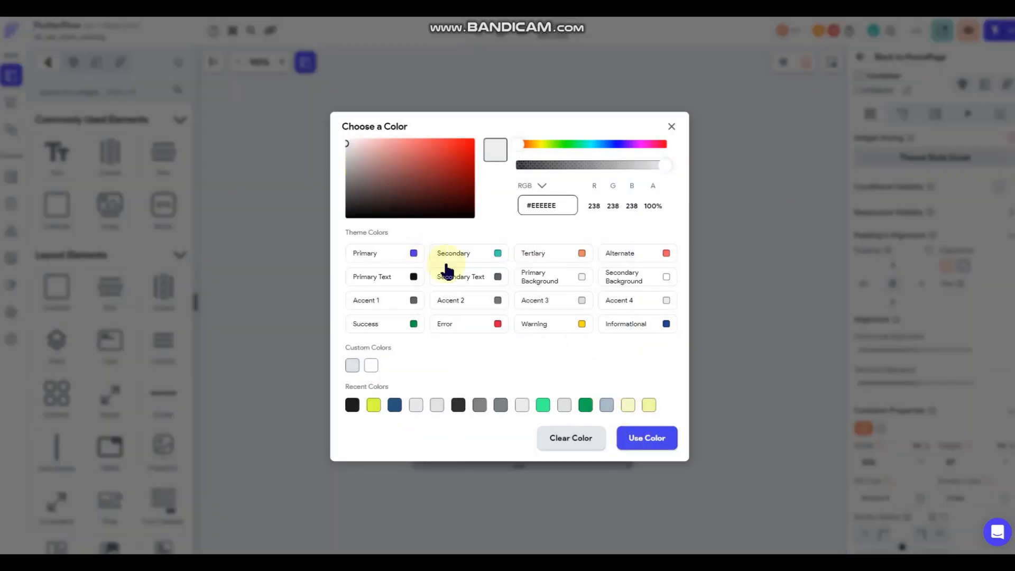
click(582, 276)
click(712, 310)
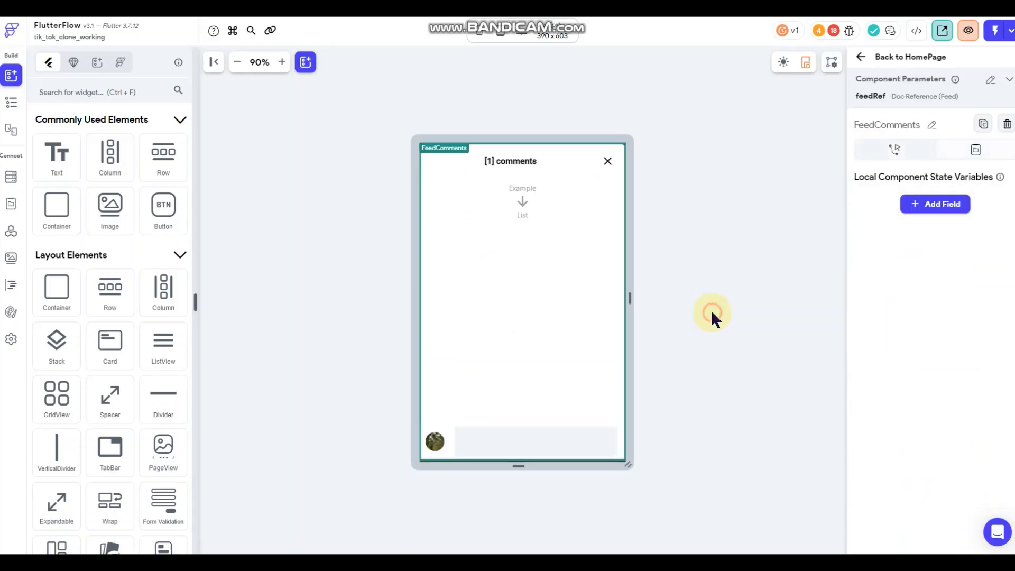
- Round all four corners of the Container beside the CircleImage with a border radius of 50
scroll(943, 339, down, 4)
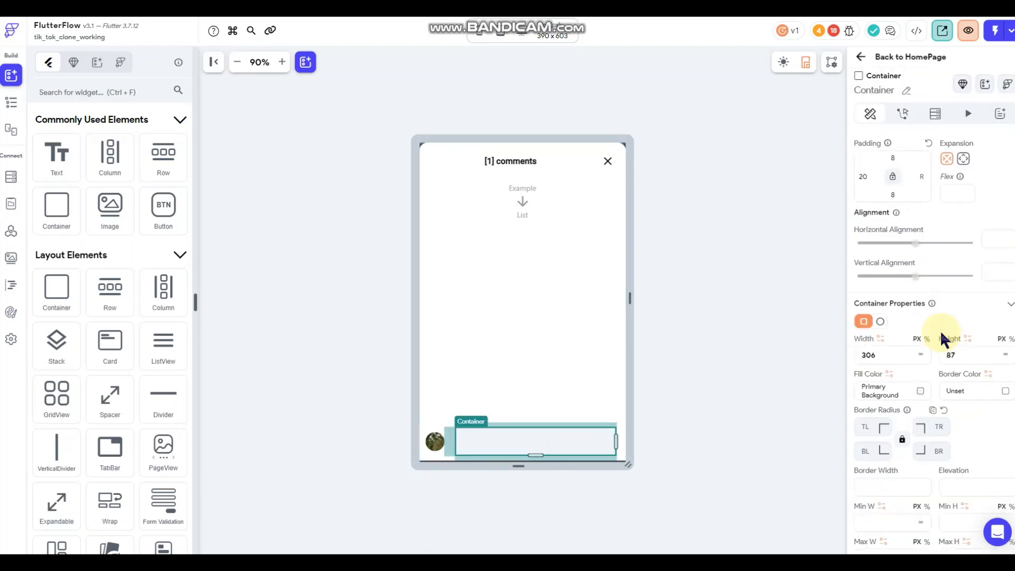
click(868, 320)
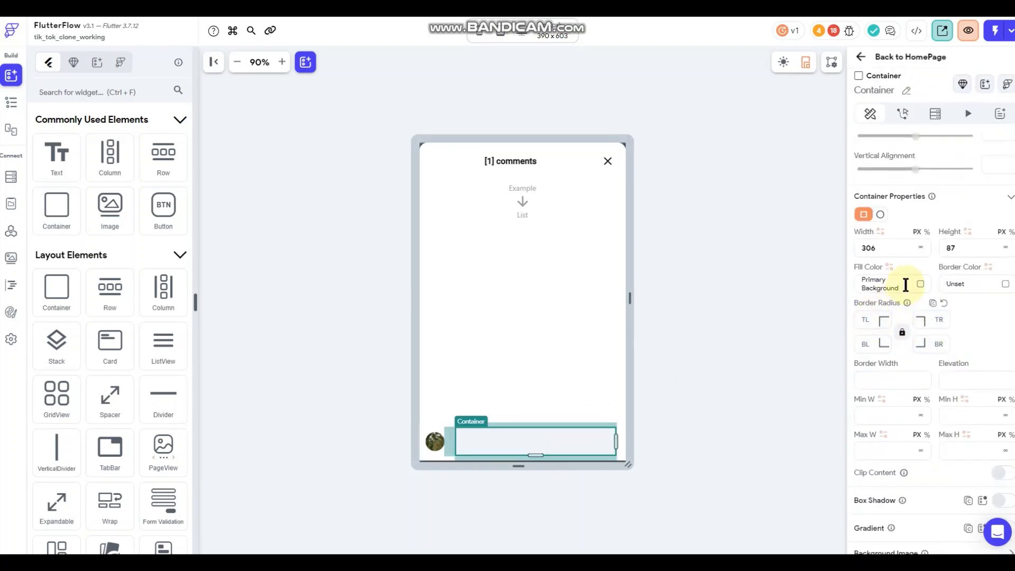
click(710, 300)
click(573, 440)
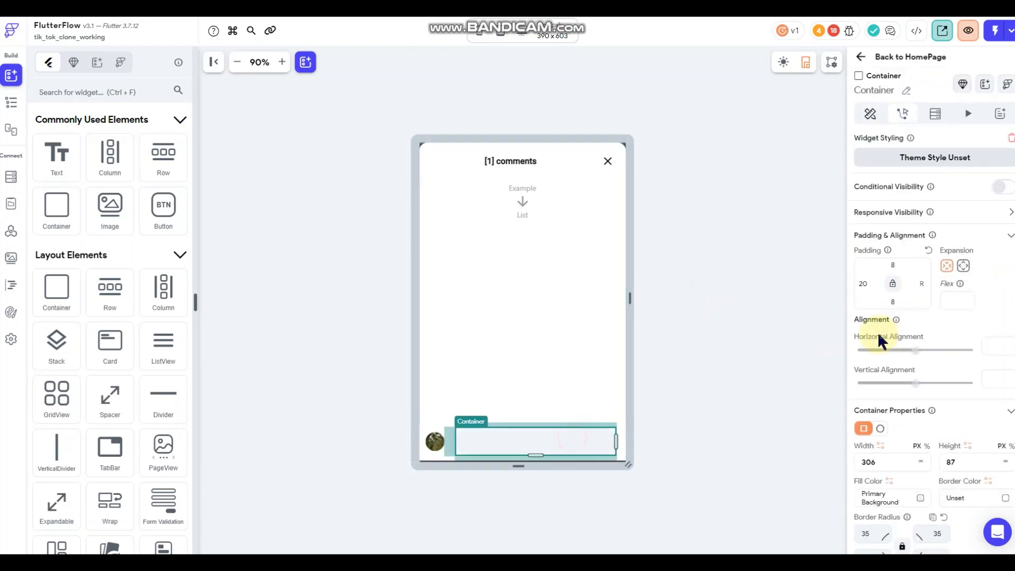
scroll(890, 339, down, 5)
scroll(890, 338, down, 3)
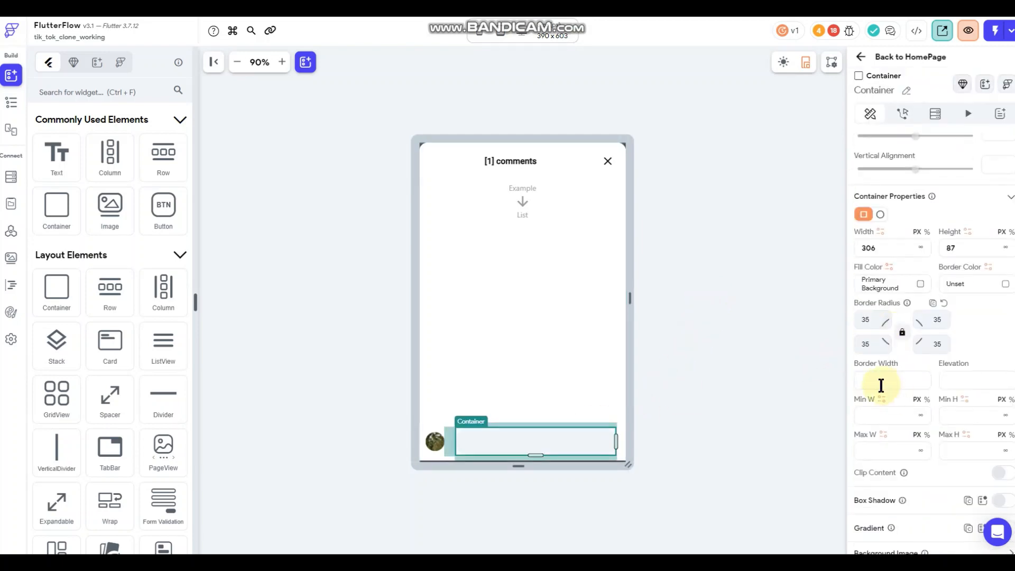
double_click(869, 320)
text(50)
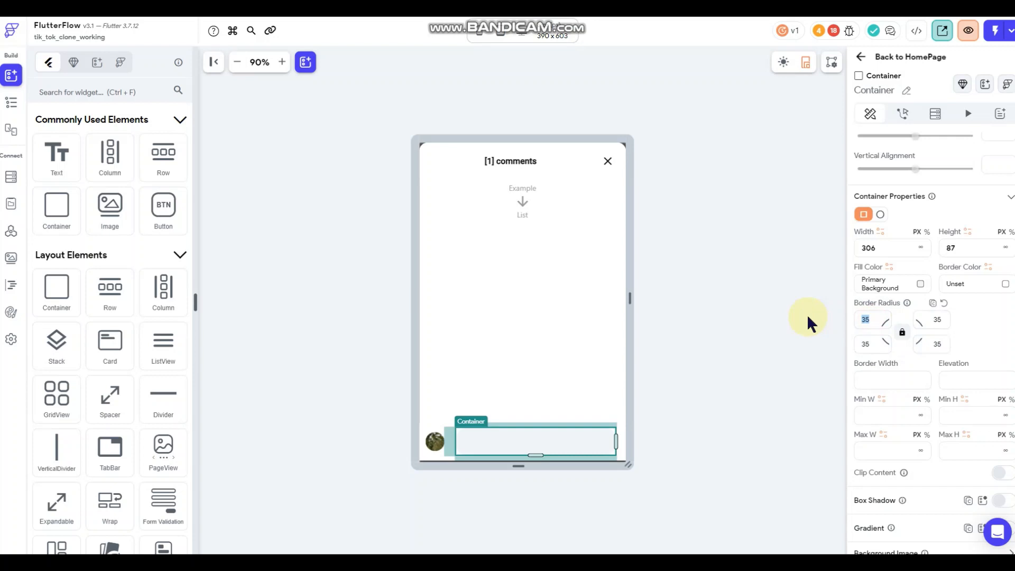
click(746, 347)
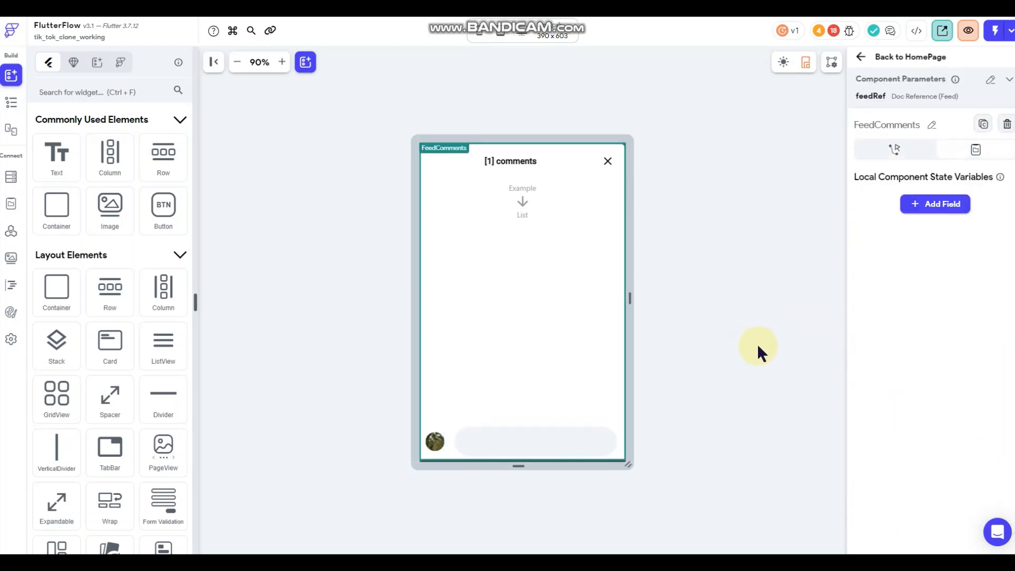
- Set the rounded Container's top and bottom padding to 10
click(544, 433)
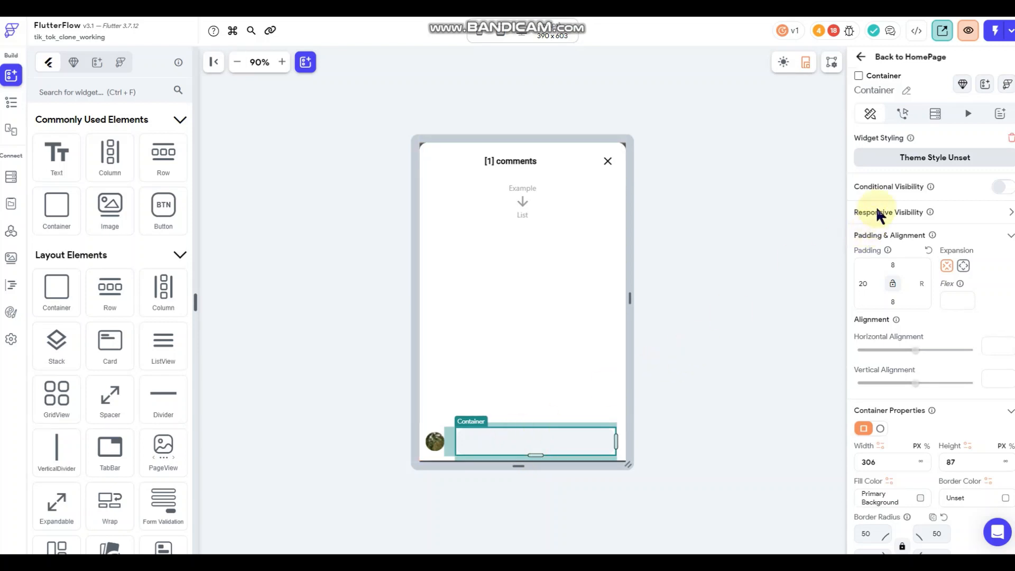
click(893, 265)
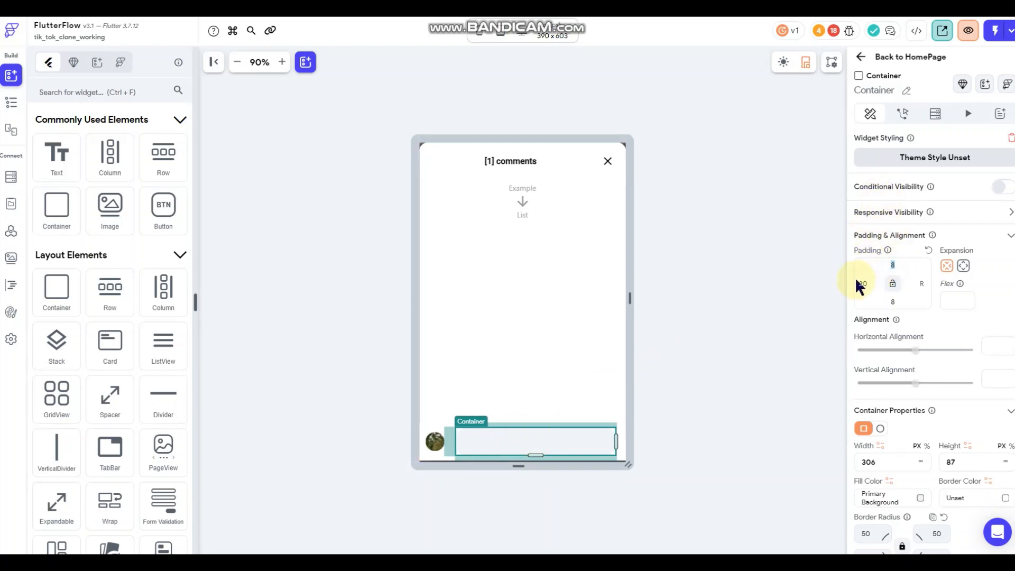
text(10)
click(894, 301)
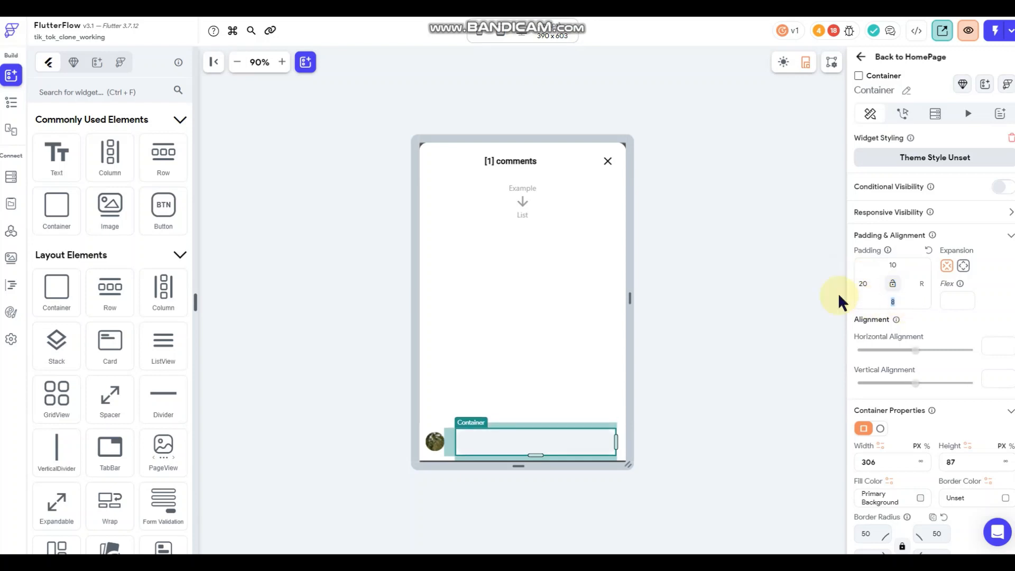
text(10)
click(701, 347)
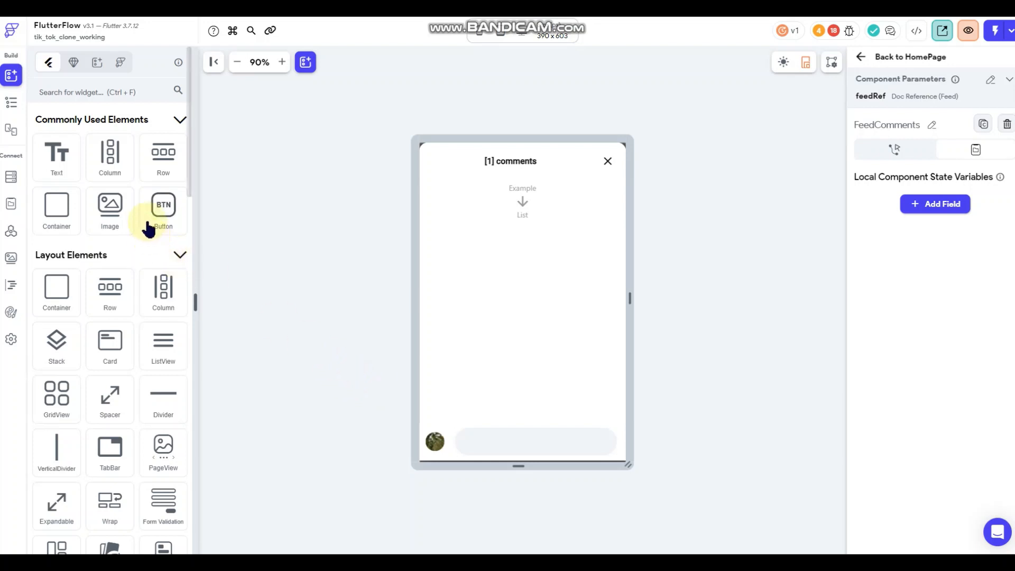
- Add a Row inside the rounded Container and give it 6 left and right padding
drag(164, 156, 489, 442)
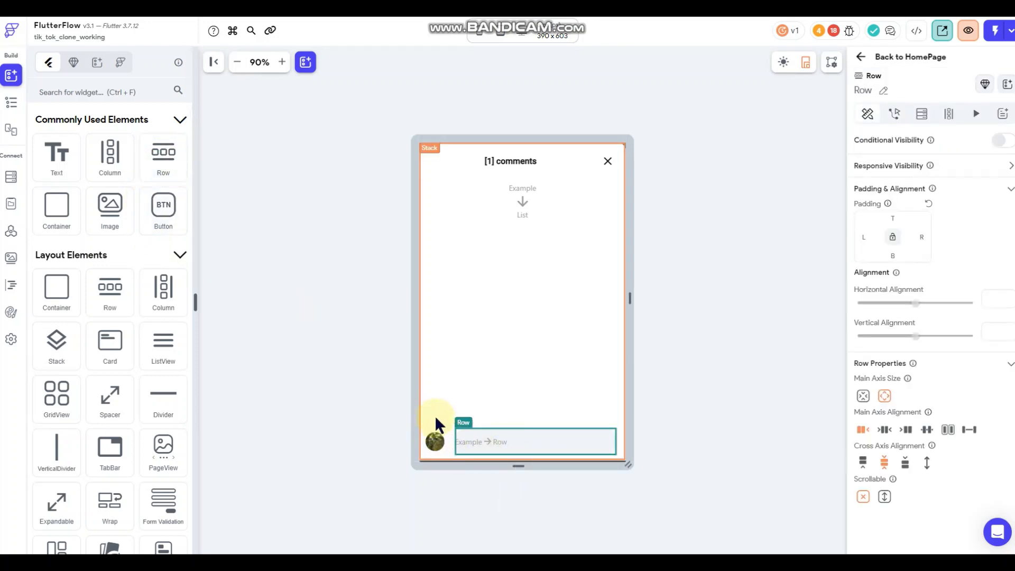
click(860, 239)
text(6)
click(921, 237)
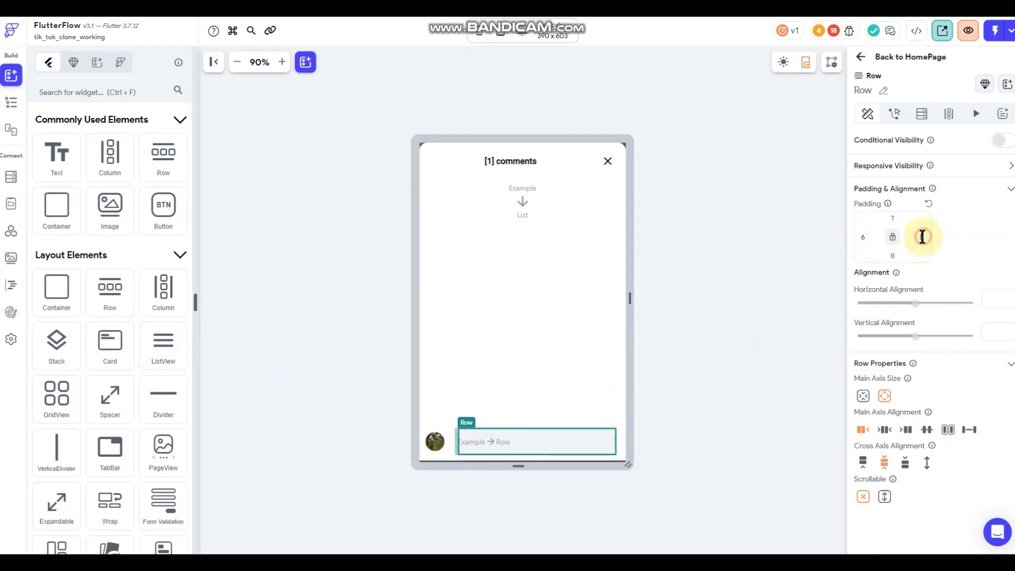
text(6)
click(712, 288)
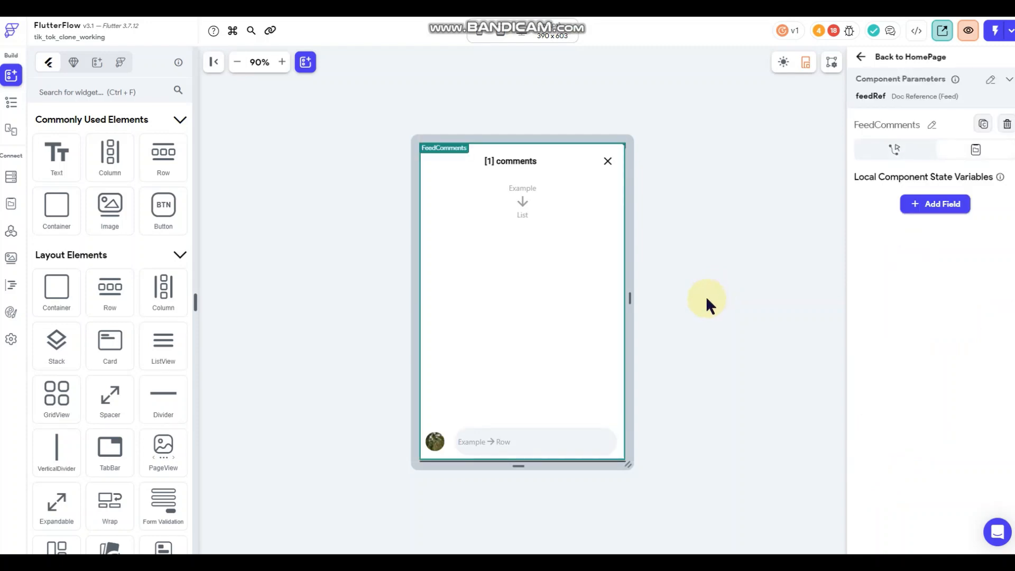
- Add a TextField to the Row inside the rounded Container
scroll(77, 399, down, 20)
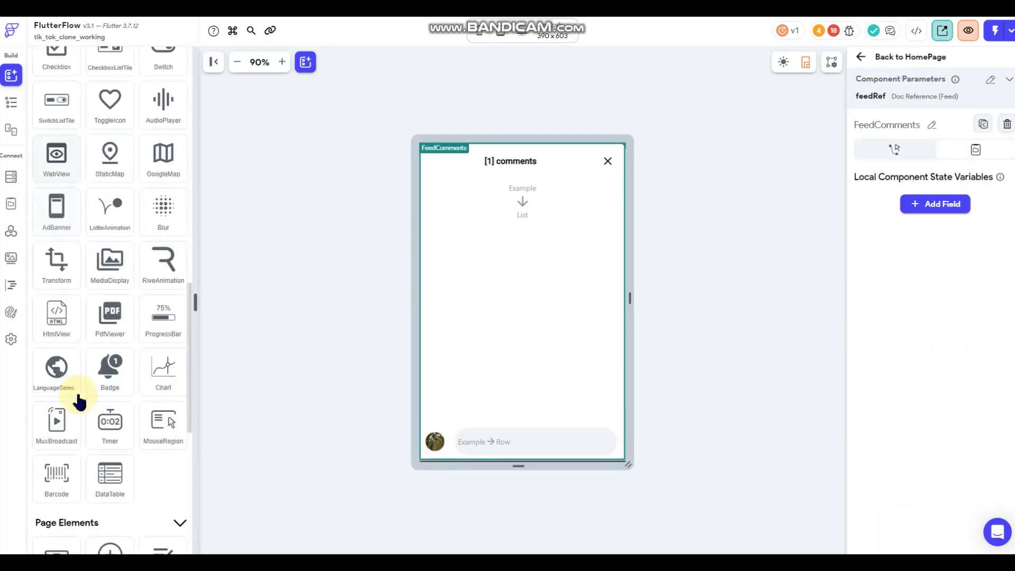
mouse_move(57, 269)
mouse_down()
mouse_move(311, 324)
mouse_move(503, 441)
mouse_up()
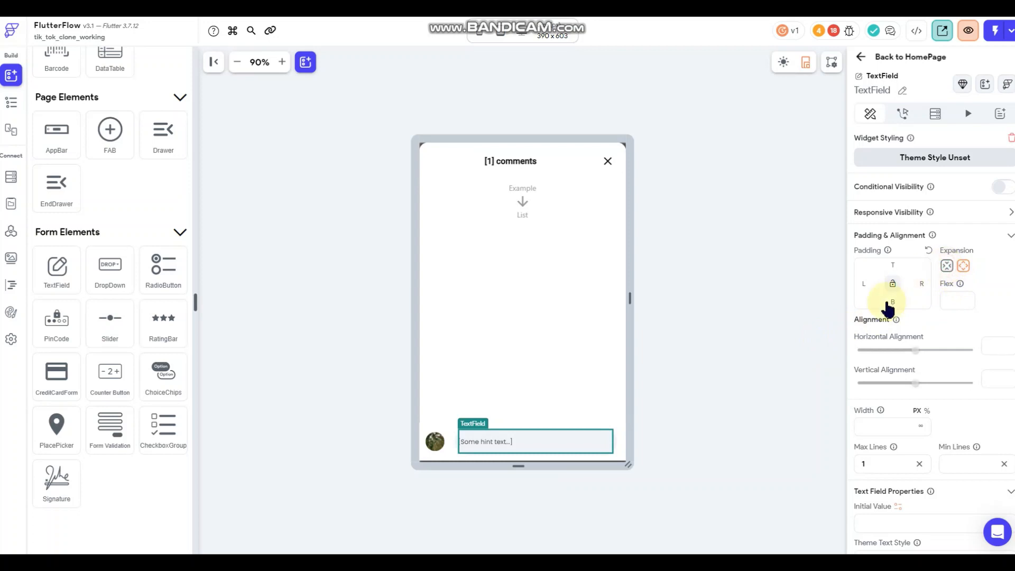
click(710, 393)
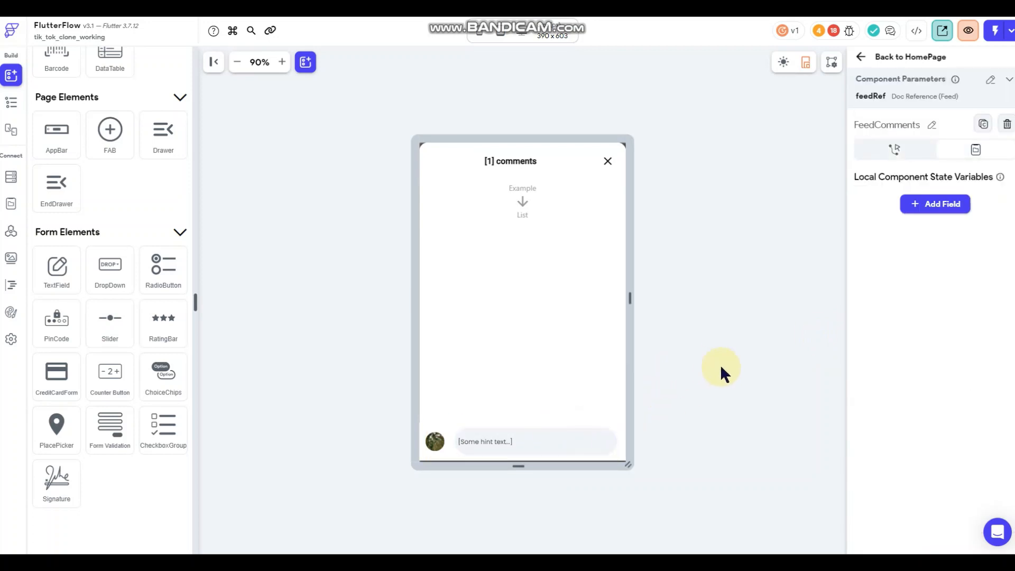
- Clear the TextField's Max Lines value and set its Min Lines to 1
click(552, 441)
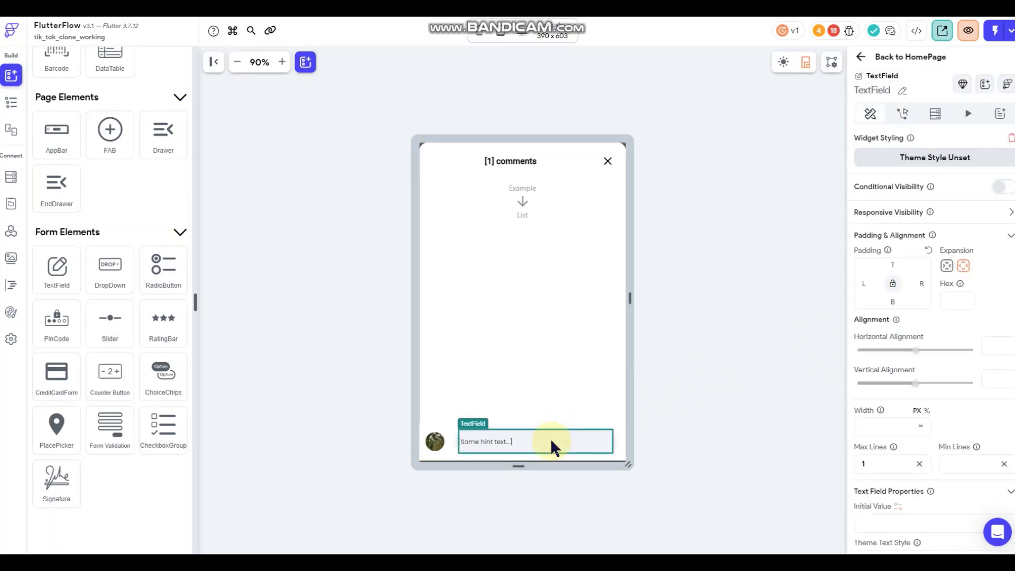
scroll(925, 341, down, 2)
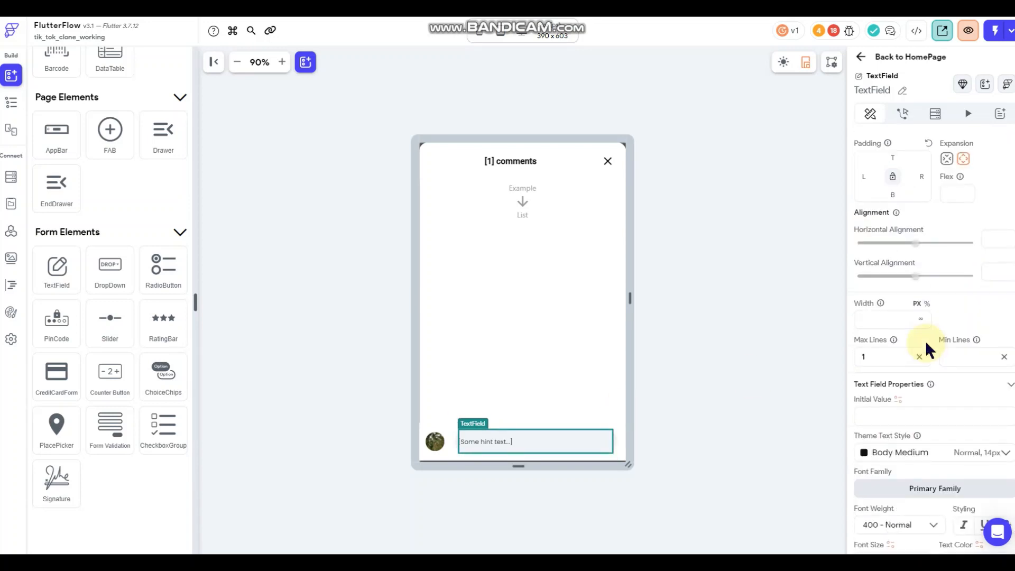
scroll(907, 344, up, 2)
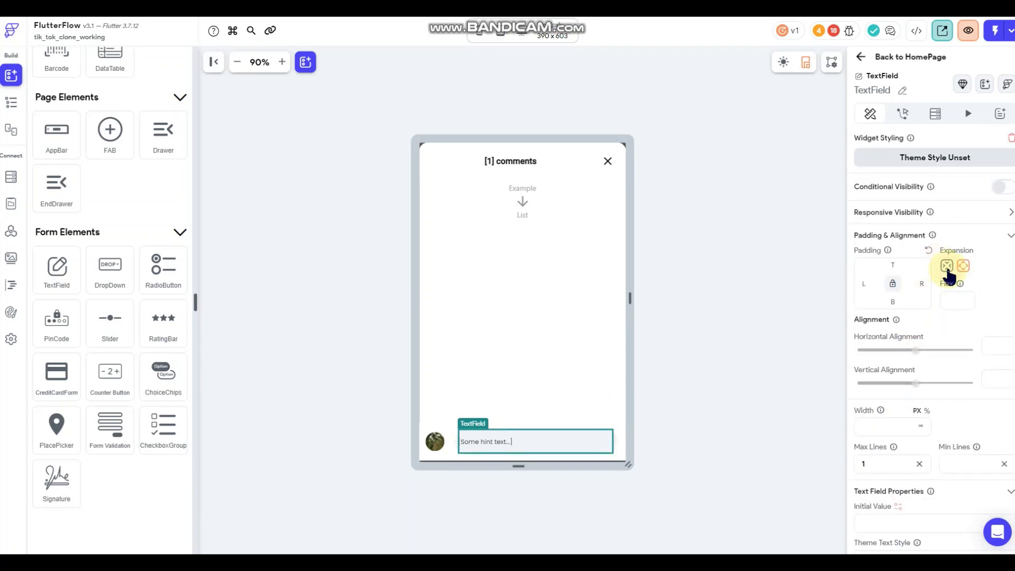
click(701, 345)
scroll(910, 372, down, 1)
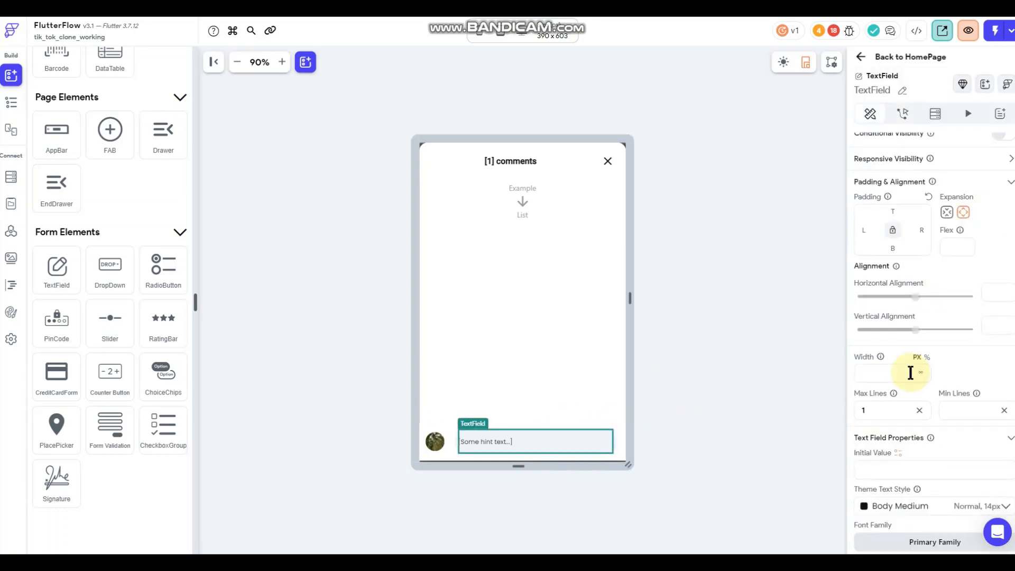
scroll(911, 373, down, 2)
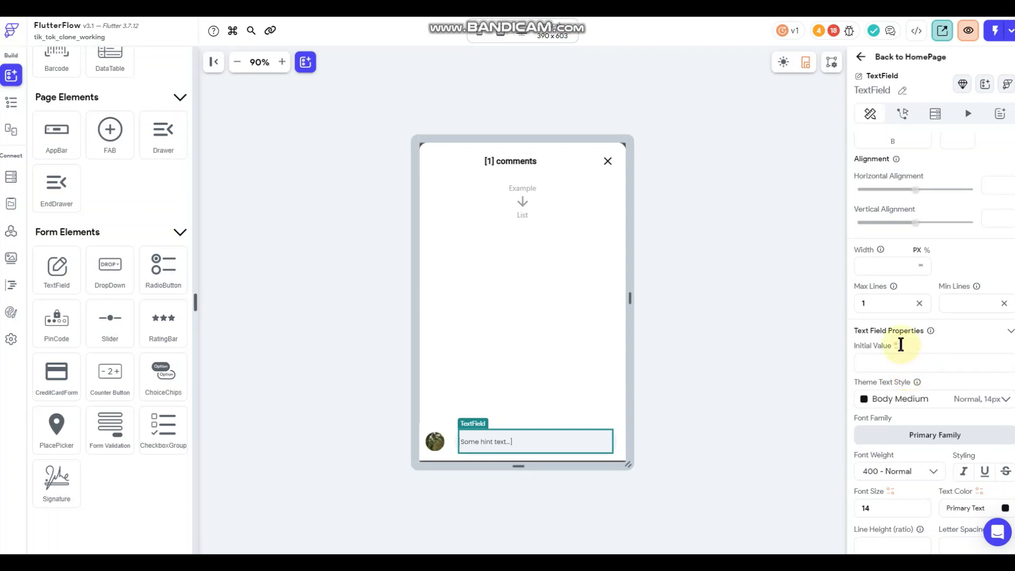
click(881, 299)
key(BackSpace)
click(946, 302)
text(1)
- Add a nested Row after the TextField, within the Row inside the rounded Container
click(11, 103)
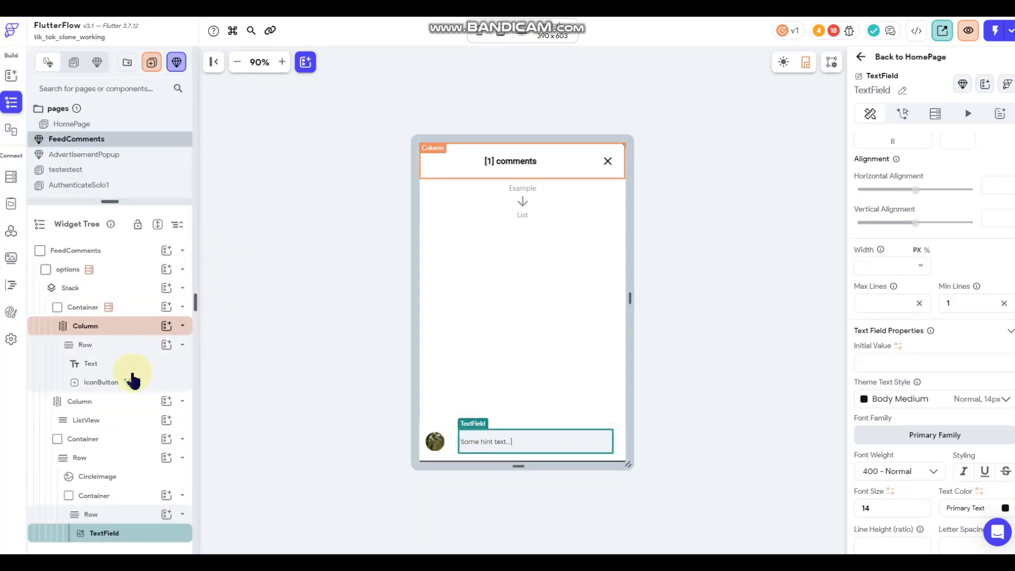
click(166, 516)
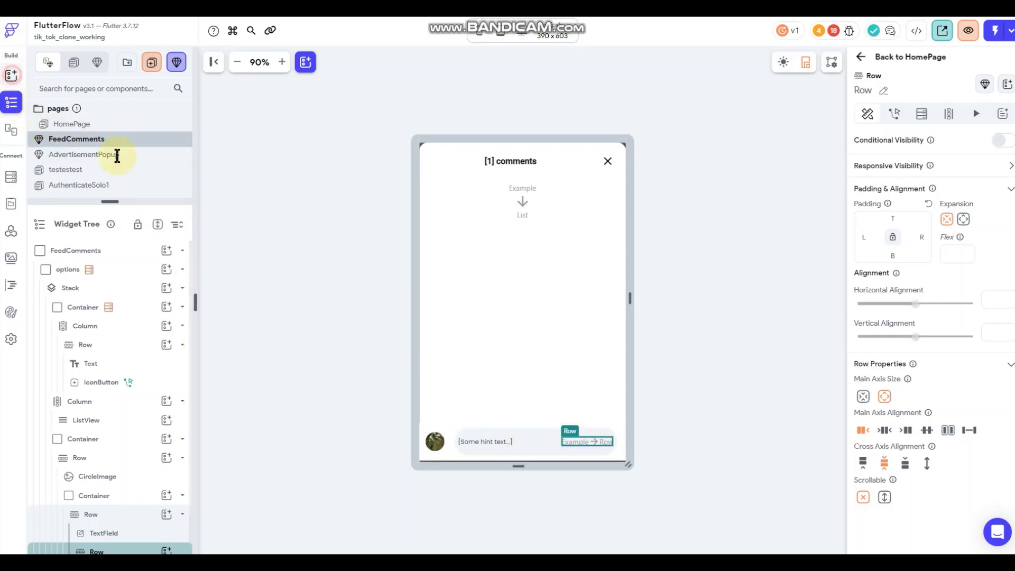
scroll(140, 349, down, 5)
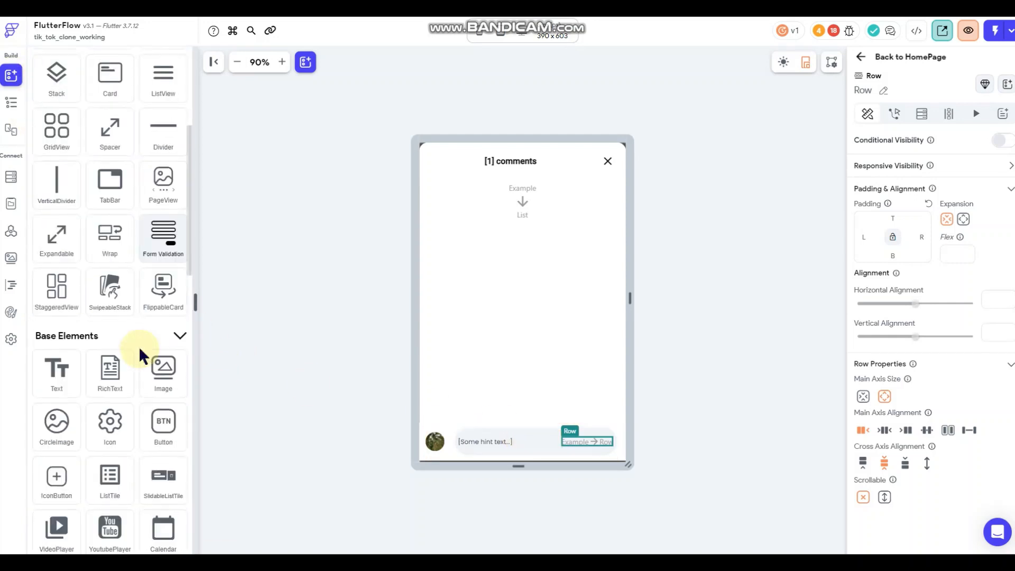
- Add an Icon to the nested Row after the TextField and search the icon library for "tag"
drag(107, 430, 570, 444)
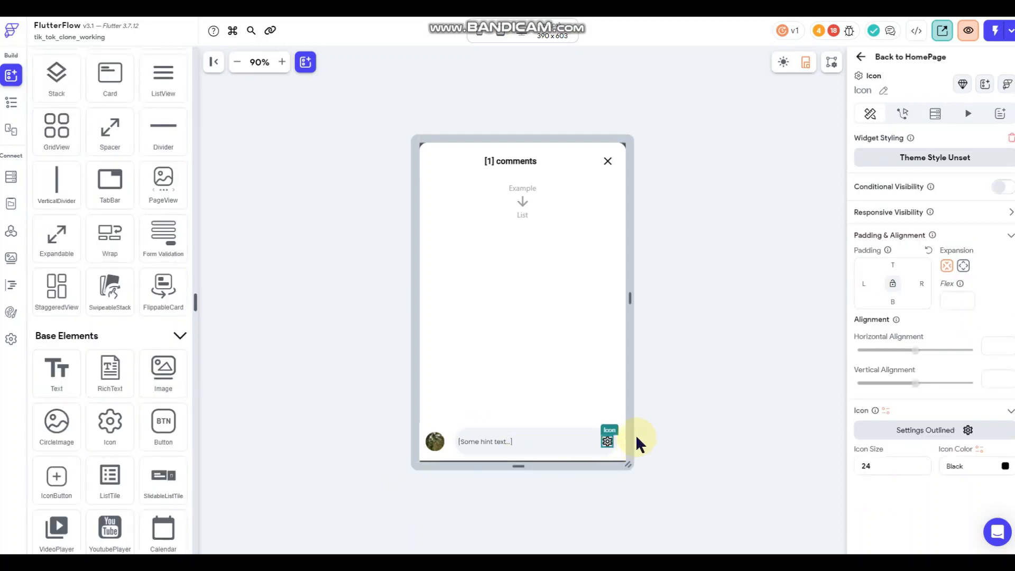
click(898, 430)
click(544, 168)
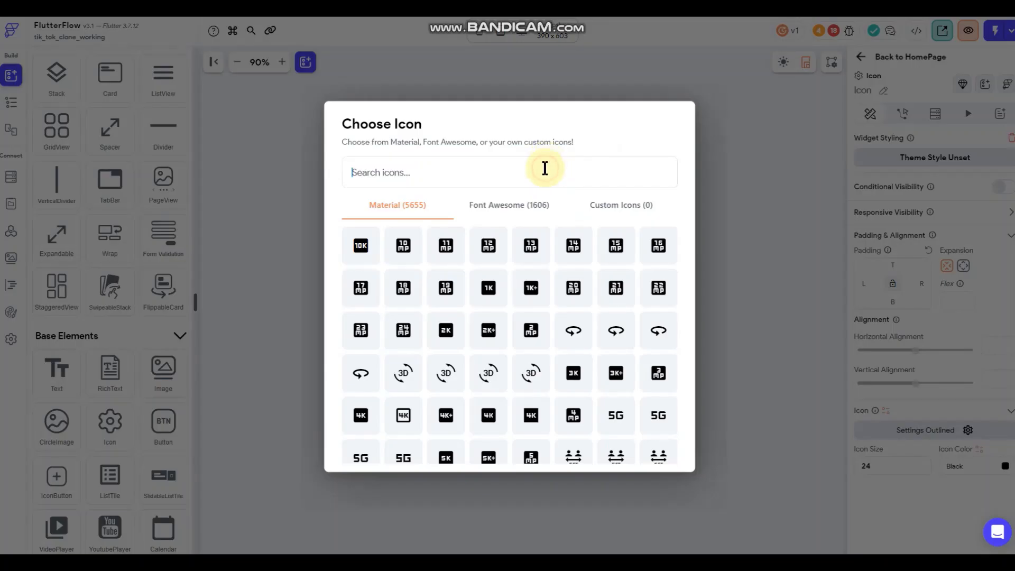
text(@)
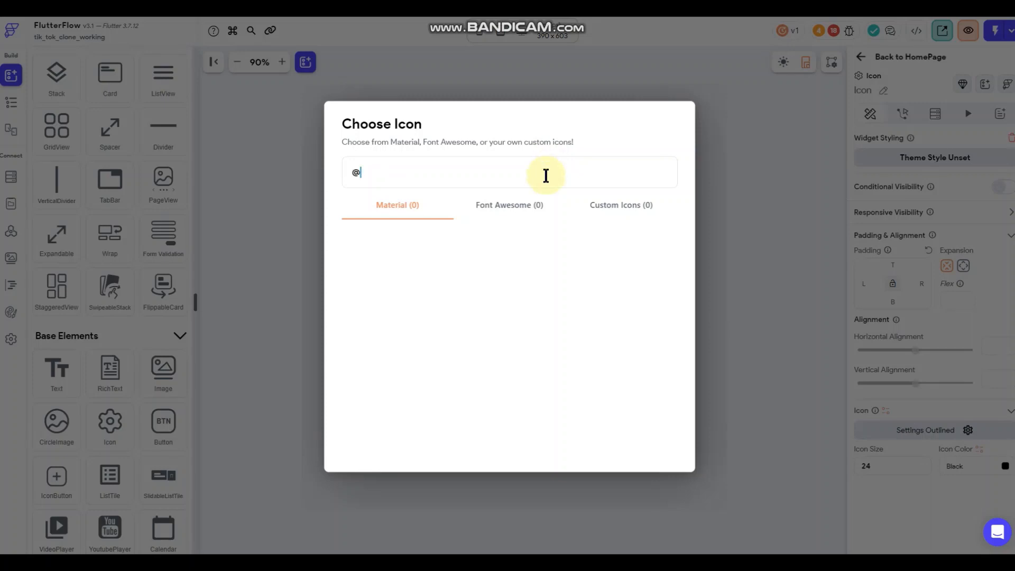
key(BackSpace)
text(tag)
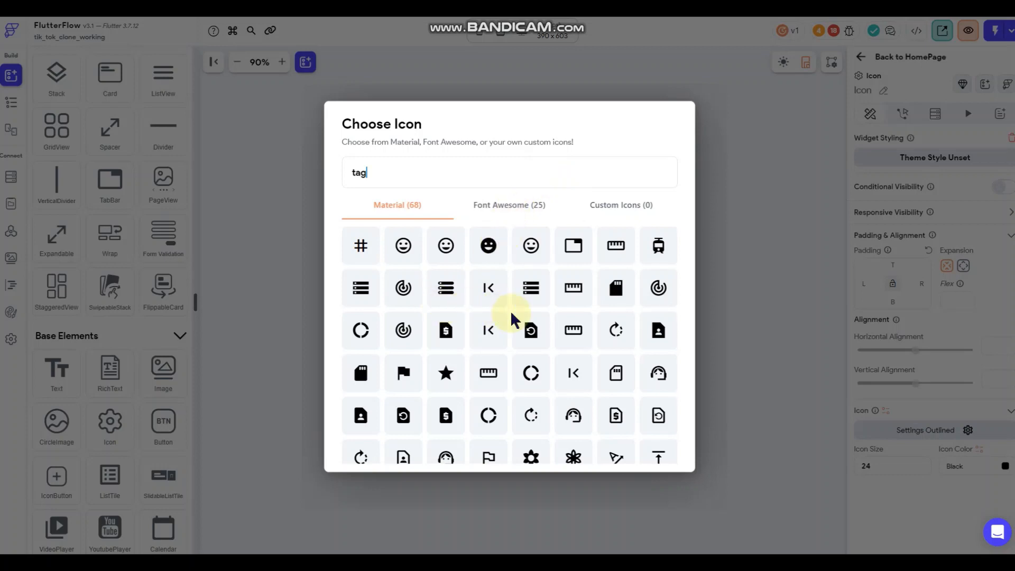
- Check the Material and Font Awesome matches for "tag", search for an email symbol instead, and set the Icon to Alternate Email
scroll(511, 317, down, 3)
scroll(510, 316, up, 2)
scroll(511, 316, up, 1)
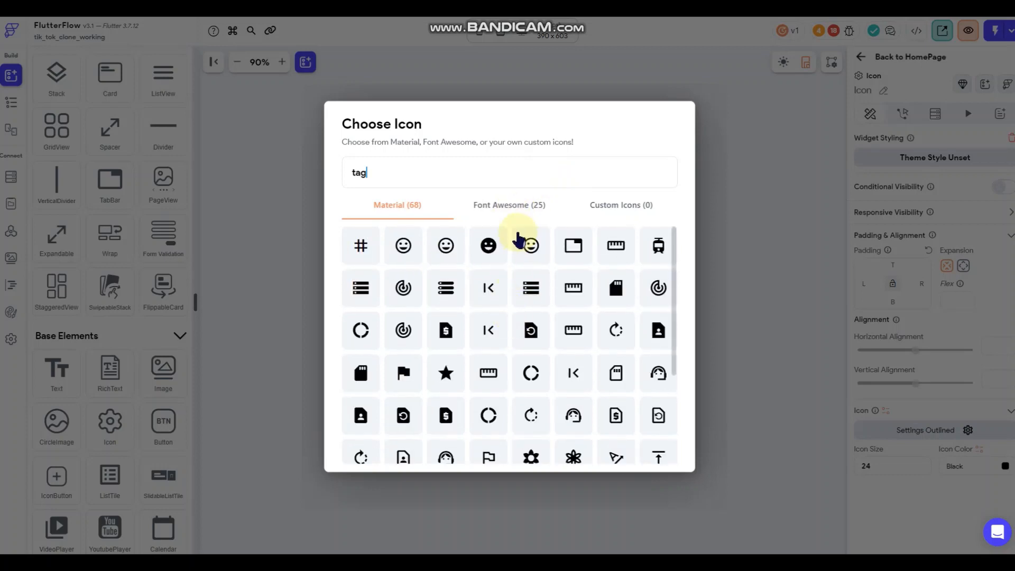
click(521, 204)
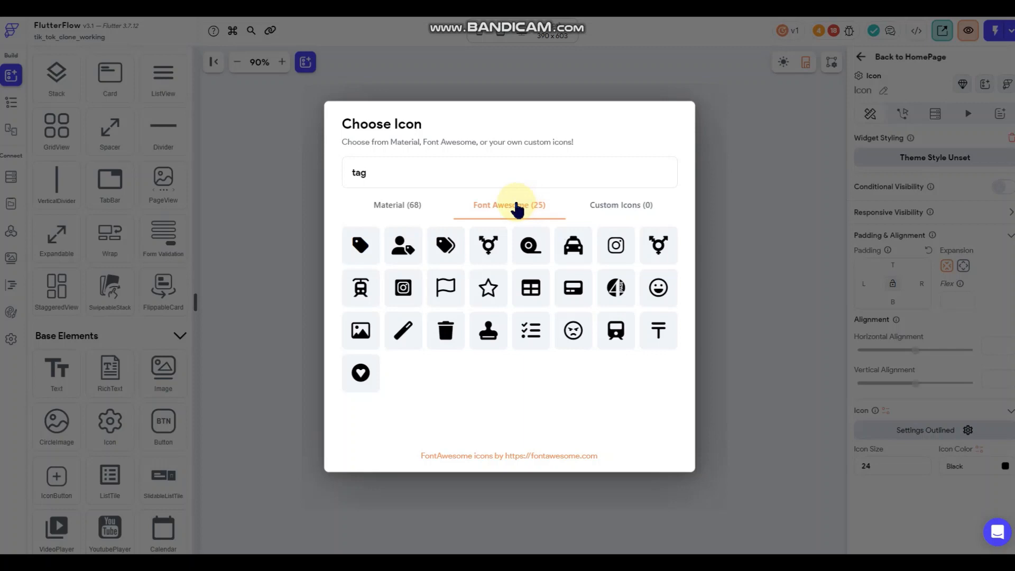
click(408, 209)
double_click(410, 172)
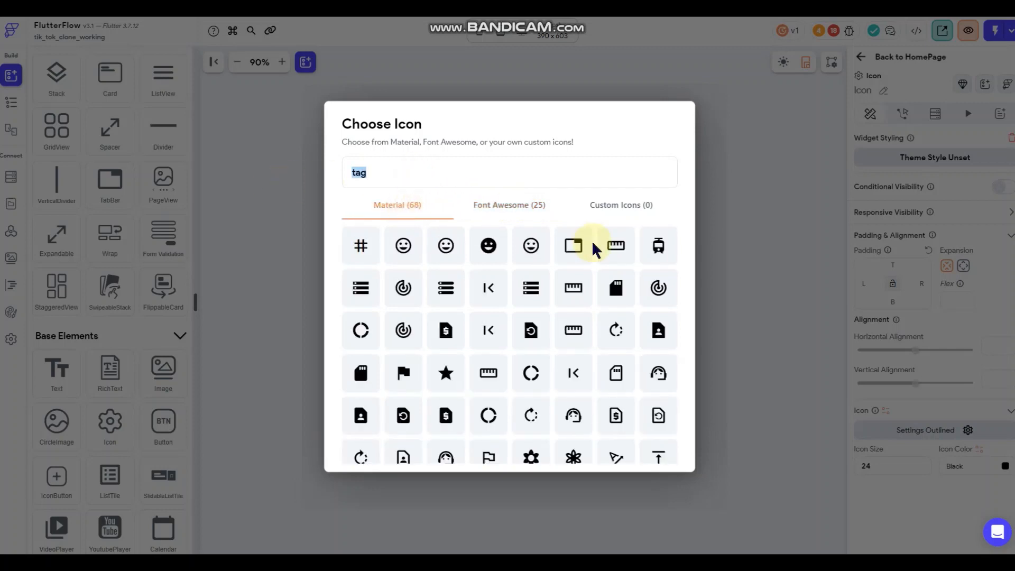
text(emai)
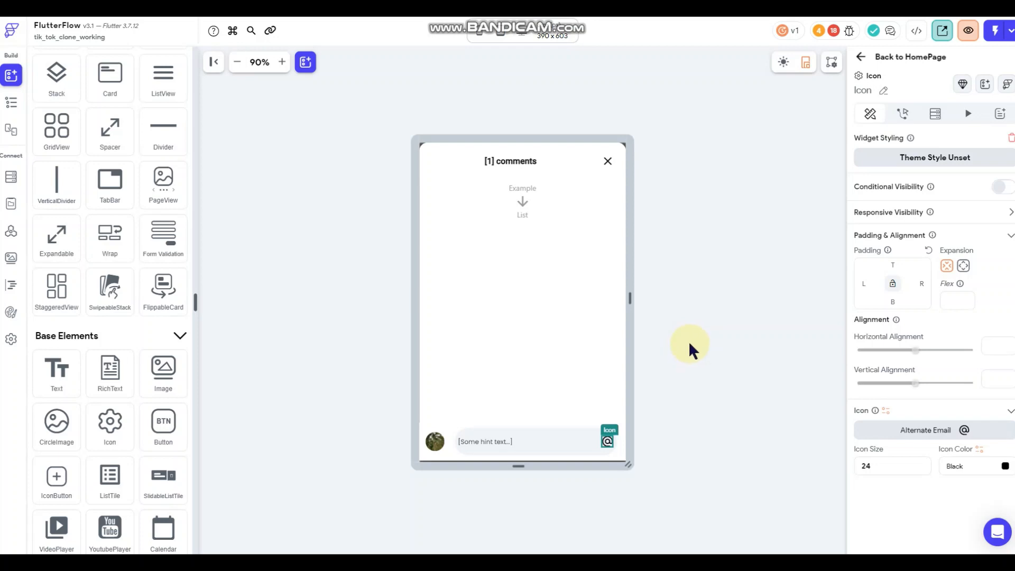
- Duplicate the @ icon, giving the first one 4 right padding and the second one 4 left padding
right_click(607, 444)
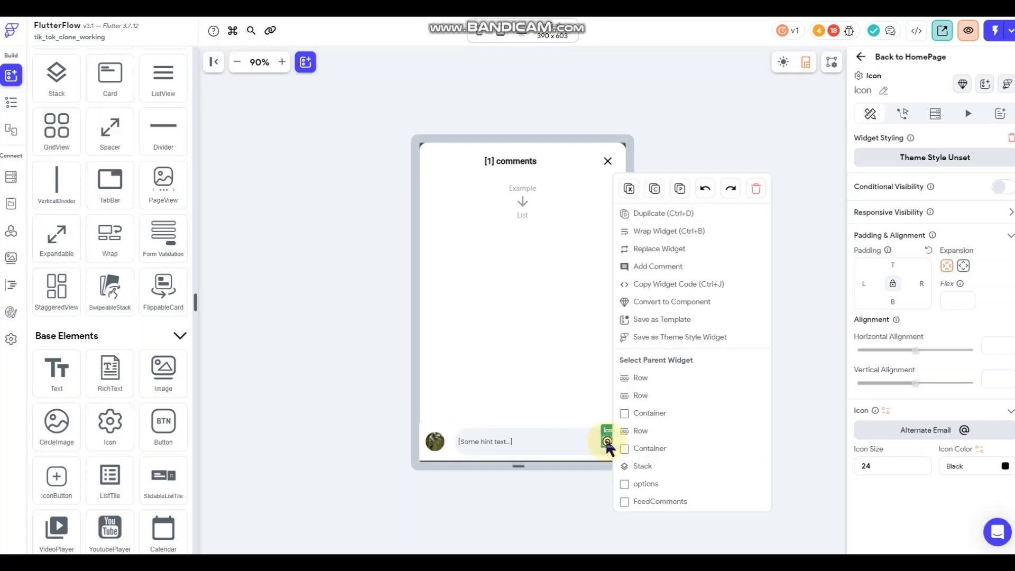
click(652, 214)
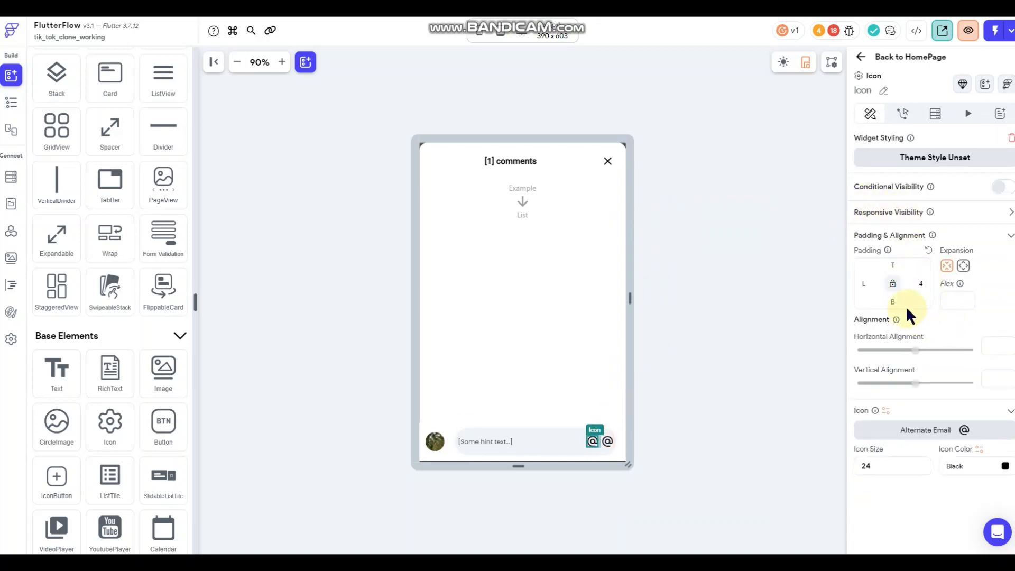
click(607, 442)
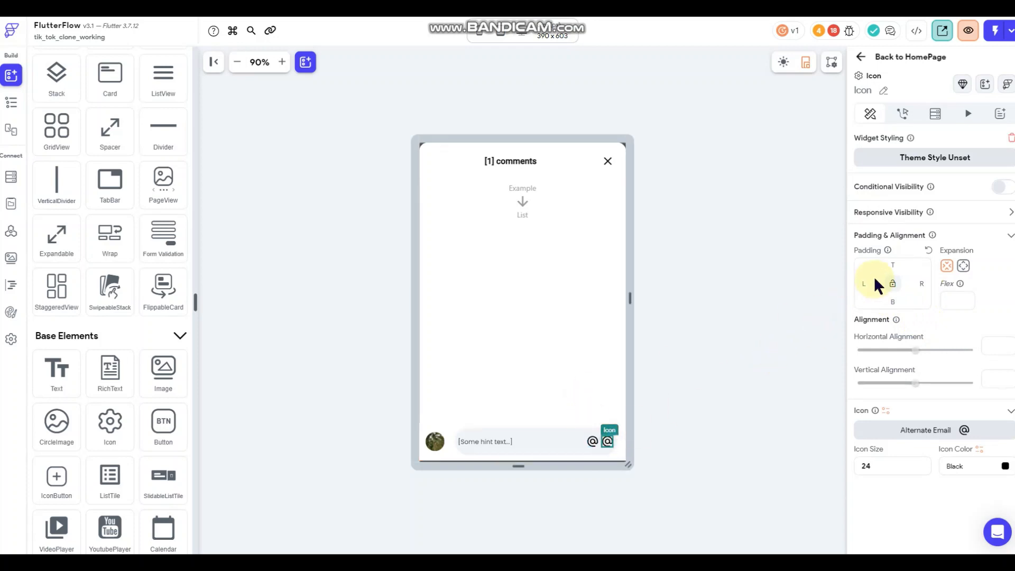
text(4)
- Change the second @ icon to Card Giftcard, searching the icon library for "gift"
click(873, 434)
click(525, 174)
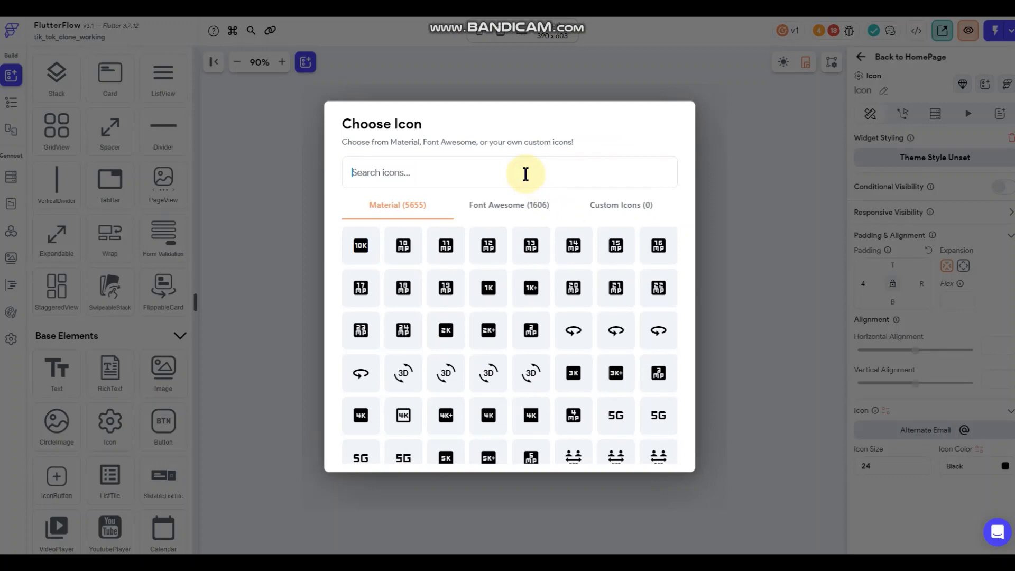
text(gift)
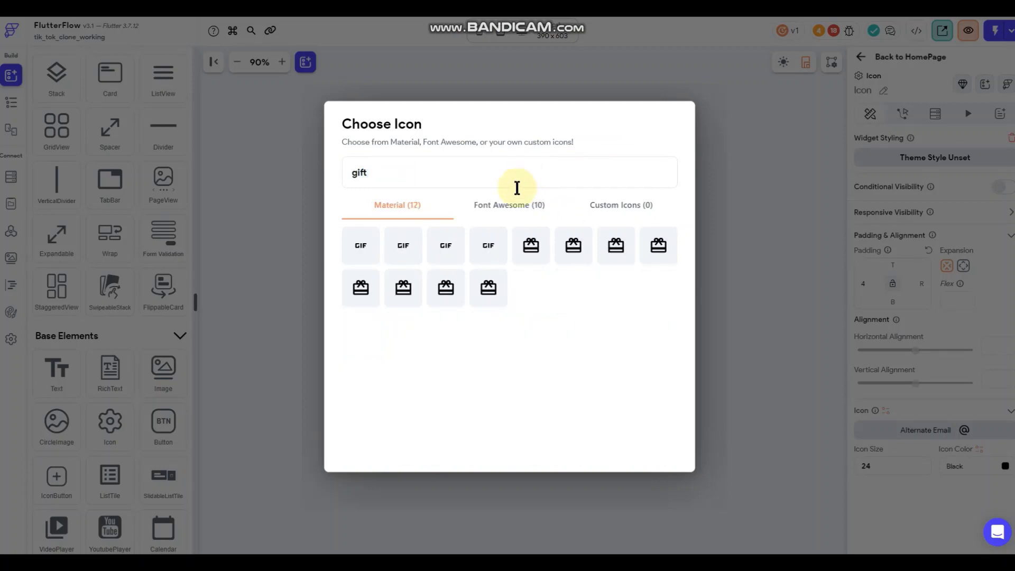
click(531, 248)
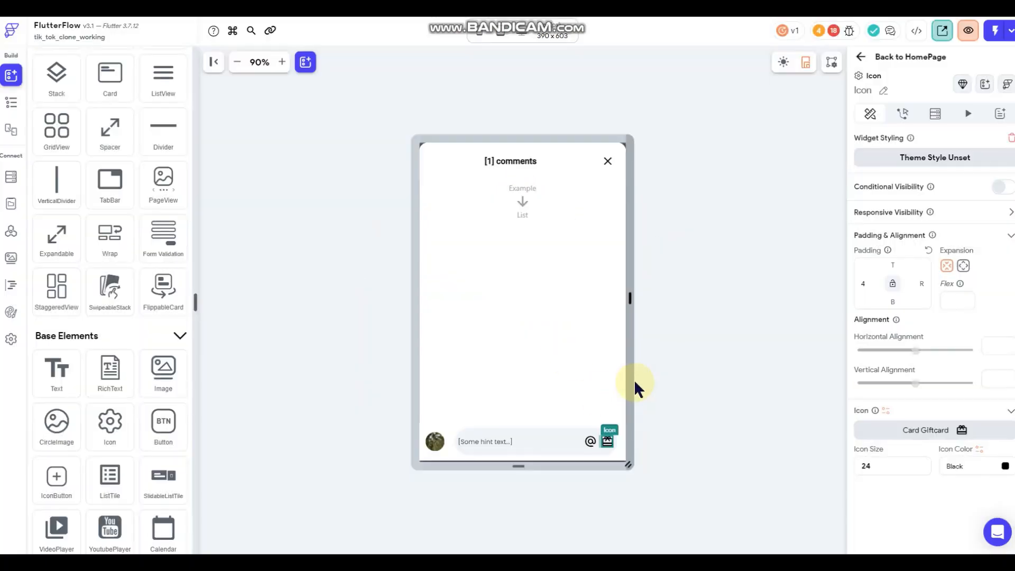
- Duplicate the gift icon and set the right padding of both gift icons to 4
right_click(610, 441)
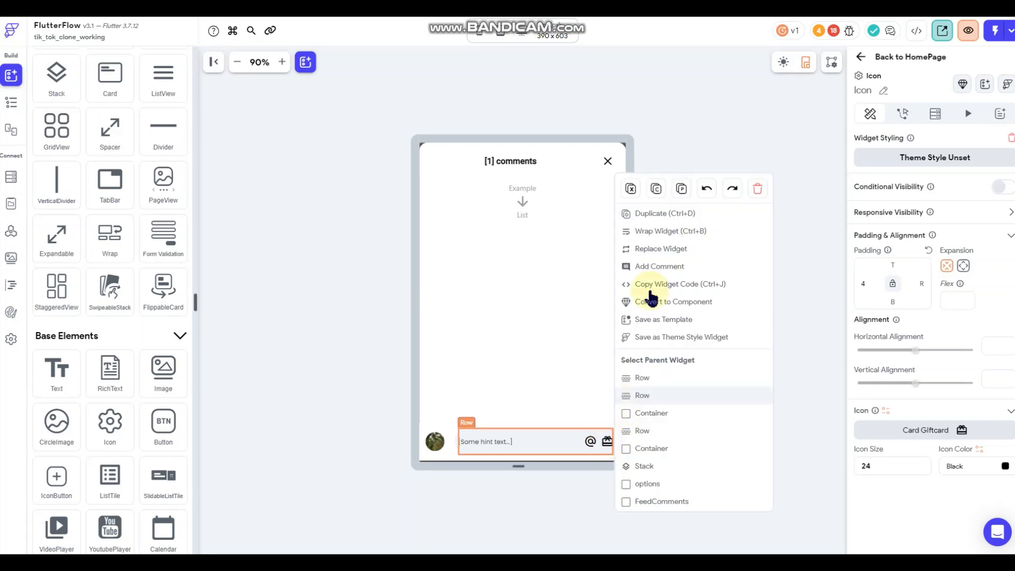
click(643, 213)
click(608, 443)
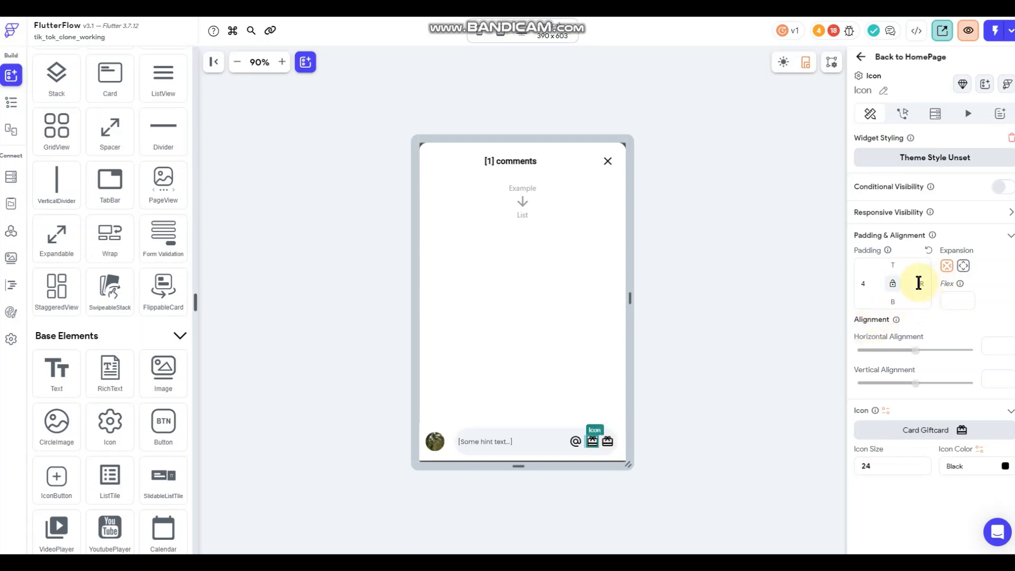
click(608, 442)
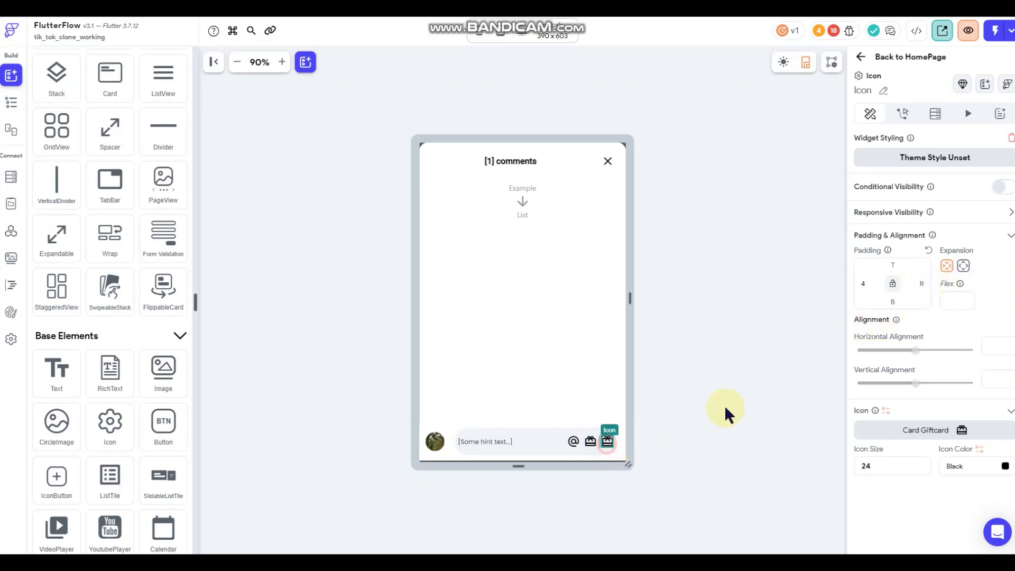
click(923, 284)
text(4)
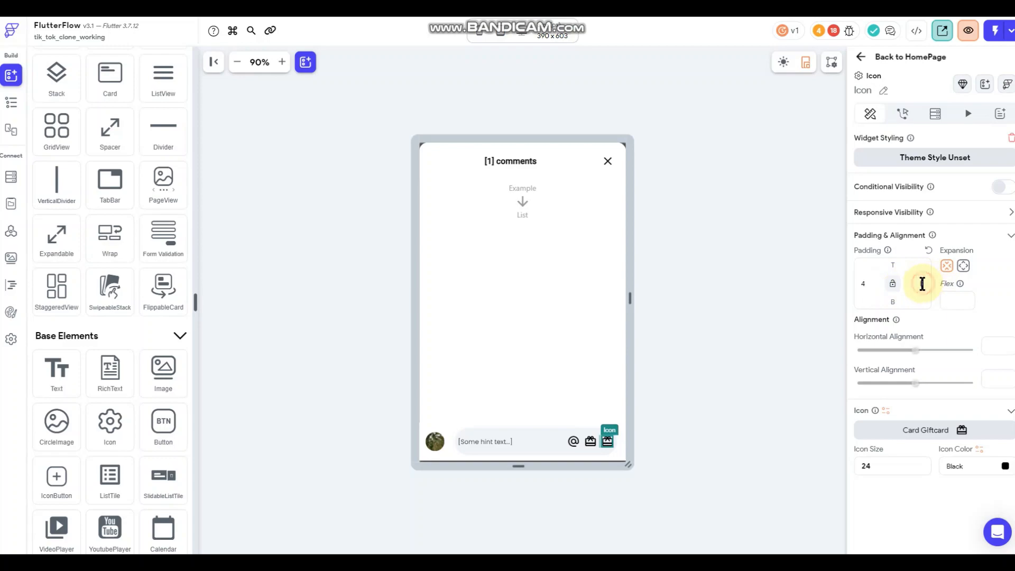
- Change the last icon in the nested Row to Arrow Circle Up, searching for "send" and "arr"
click(892, 435)
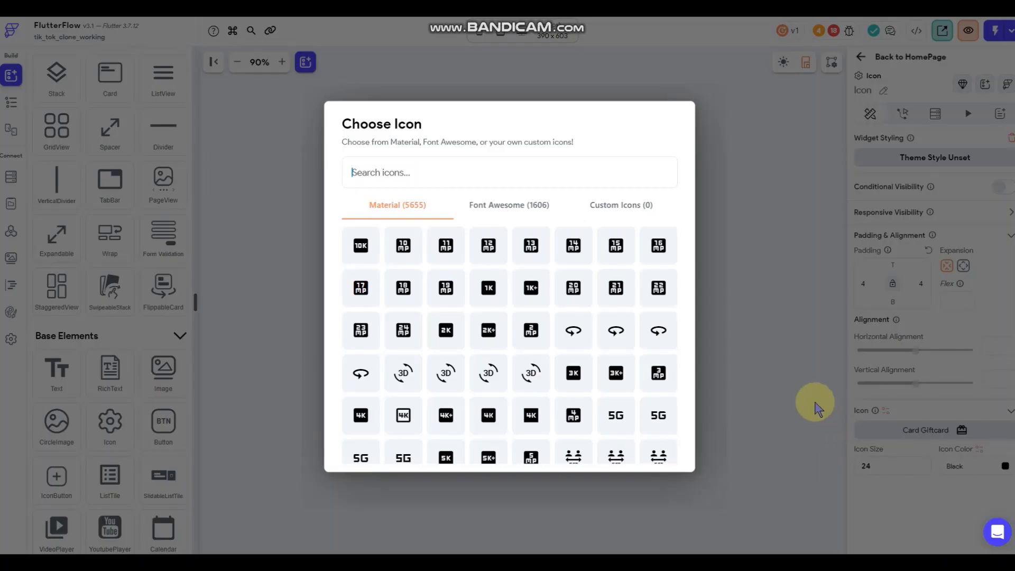
text(send)
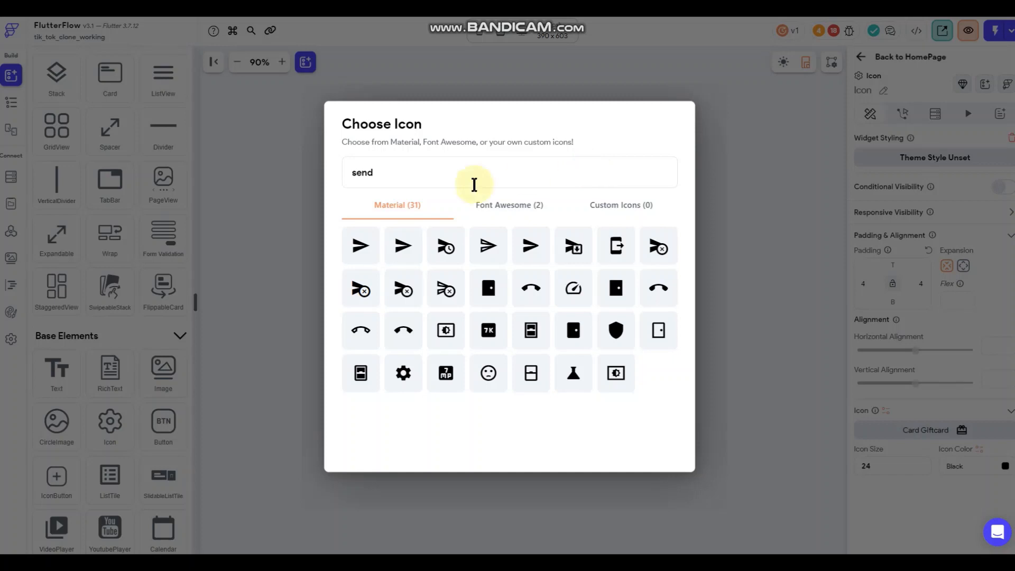
double_click(353, 173)
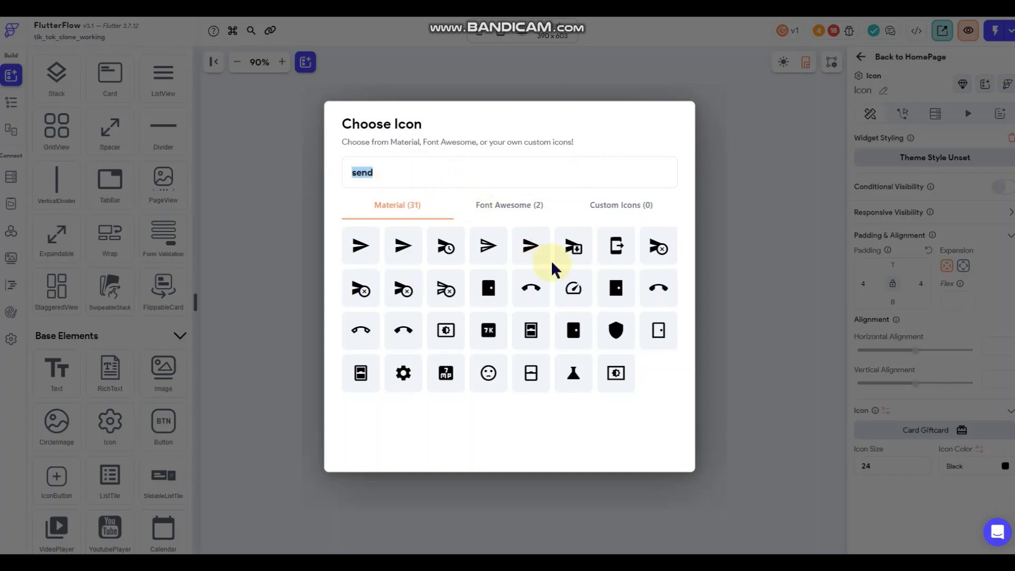
text(arr)
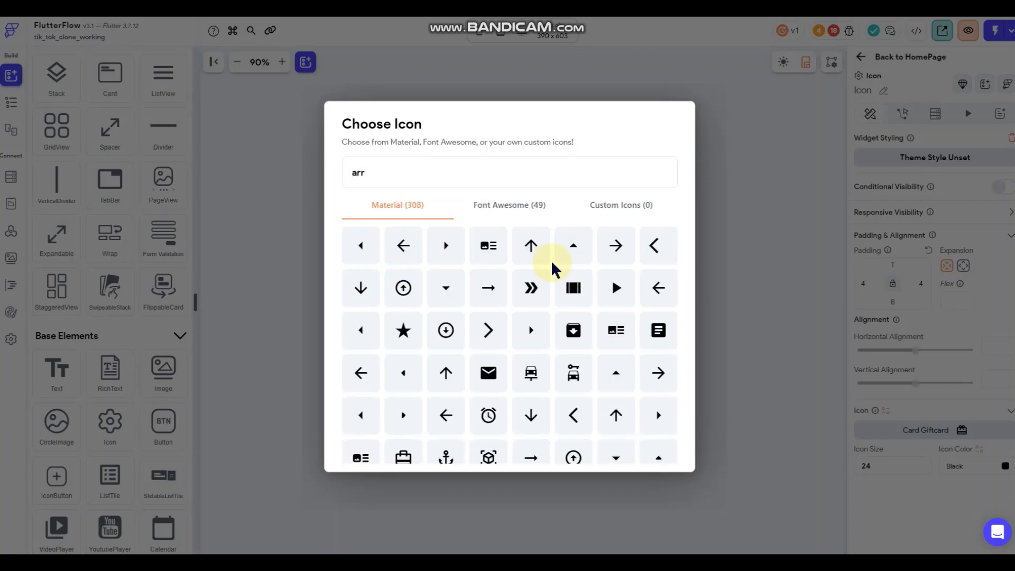
click(405, 288)
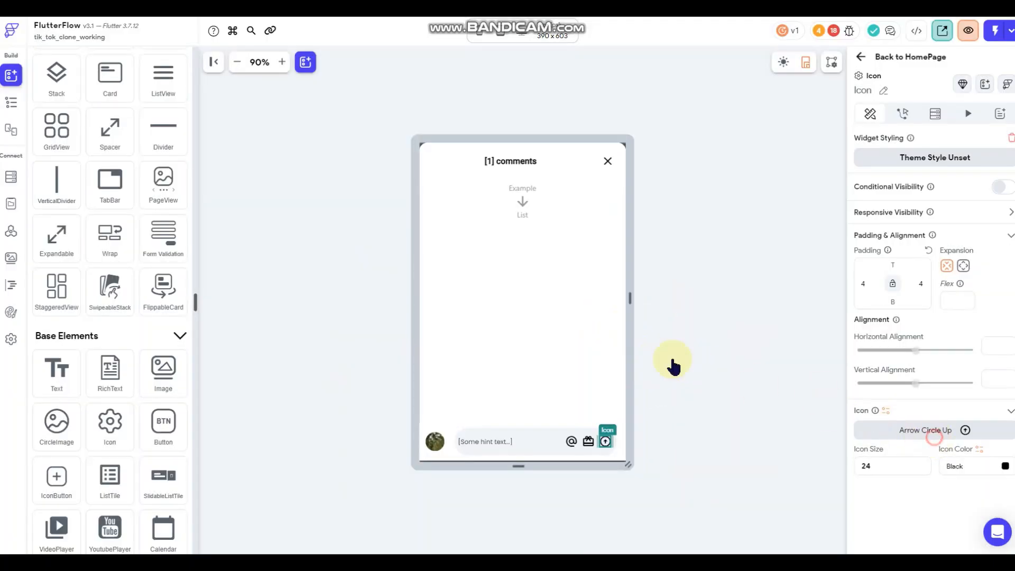
- Reopen the icon choice for the last icon and look through the Material matches for "arr" for an alternative up arrow
click(941, 429)
text(arr)
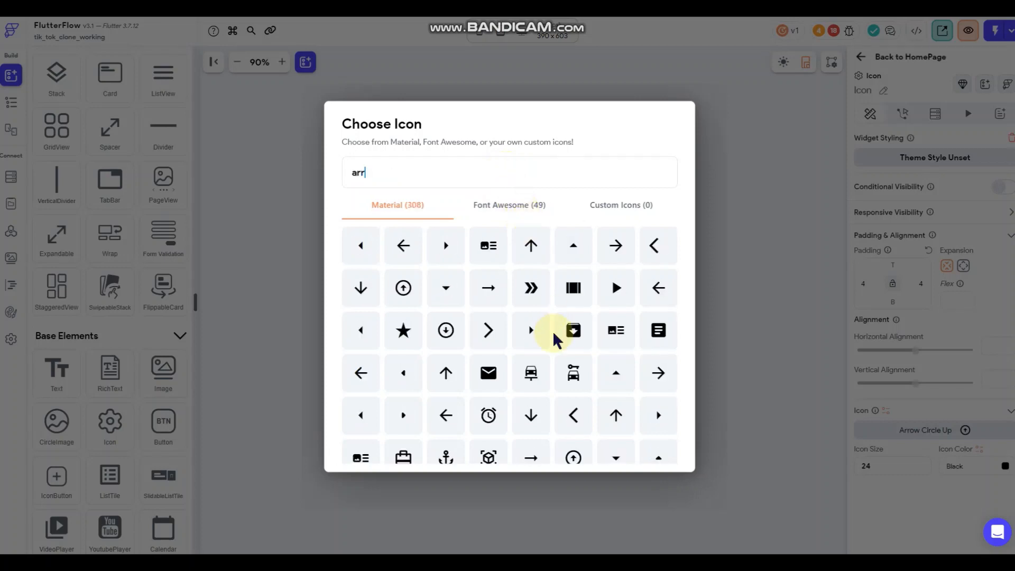
scroll(553, 331, down, 5)
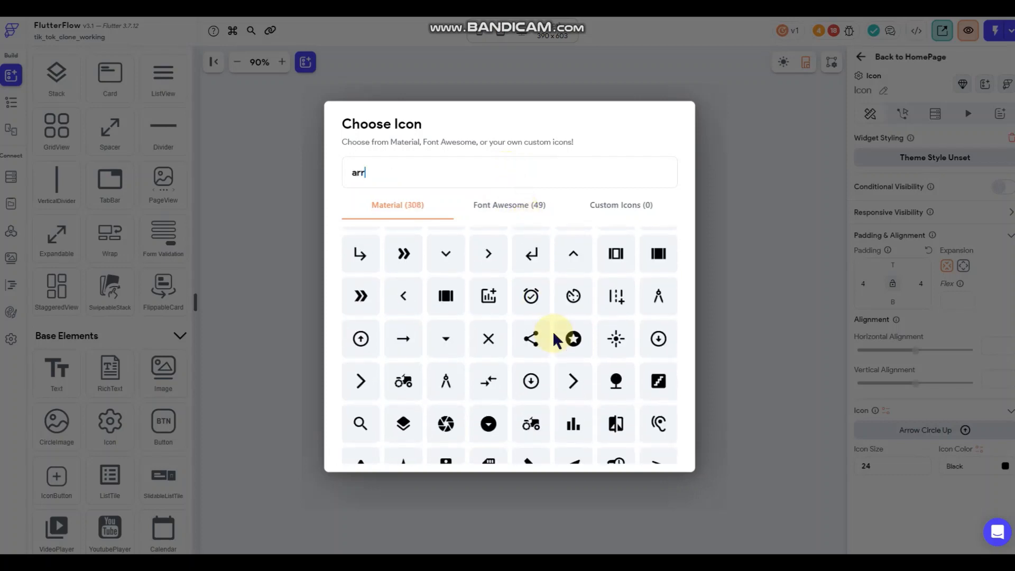
scroll(553, 331, down, 5)
scroll(553, 331, down, 5)
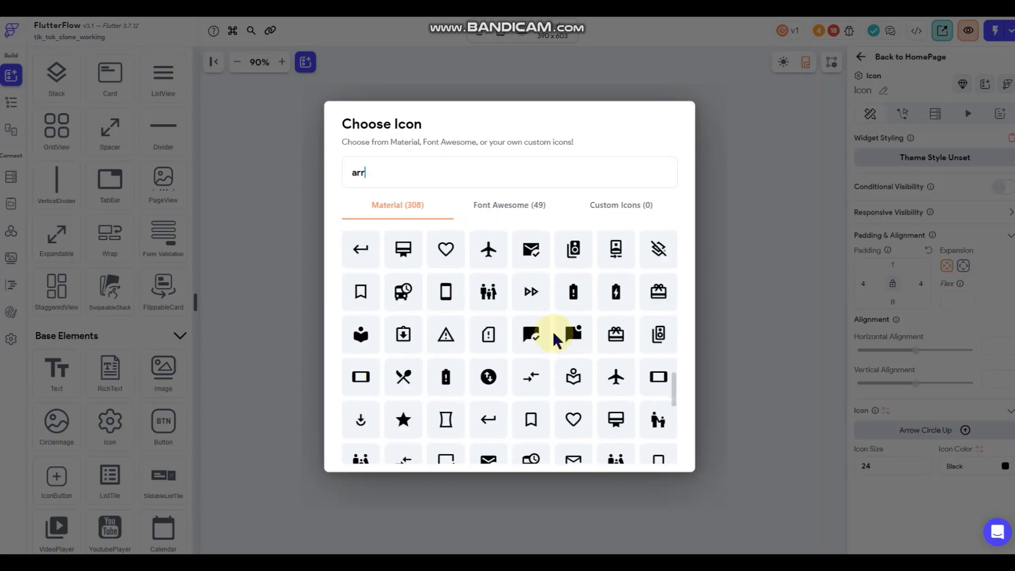
scroll(553, 331, up, 3)
- Search the icon library for "up" and look through the Material matches for a suitable send arrow
double_click(415, 170)
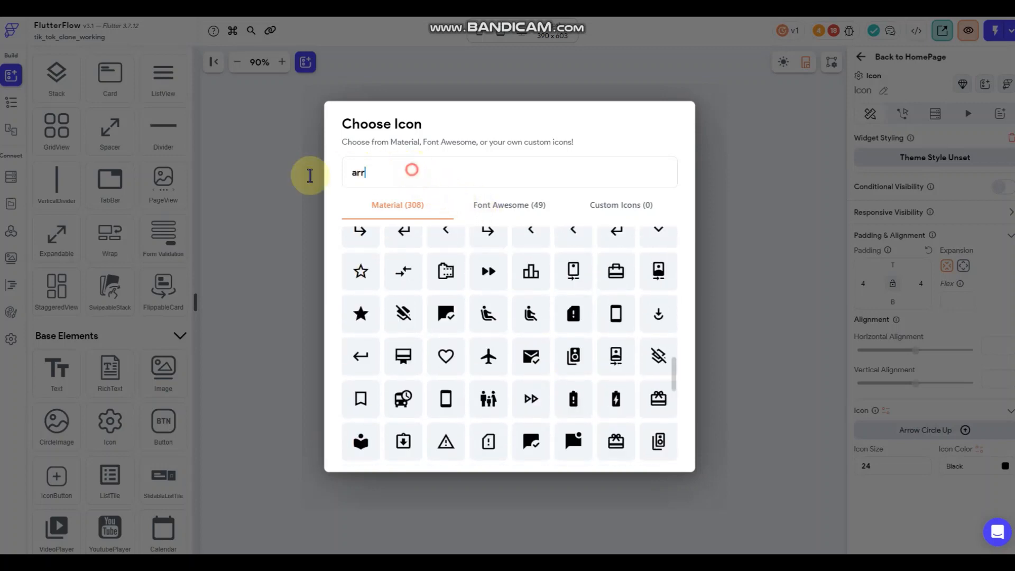
text(up)
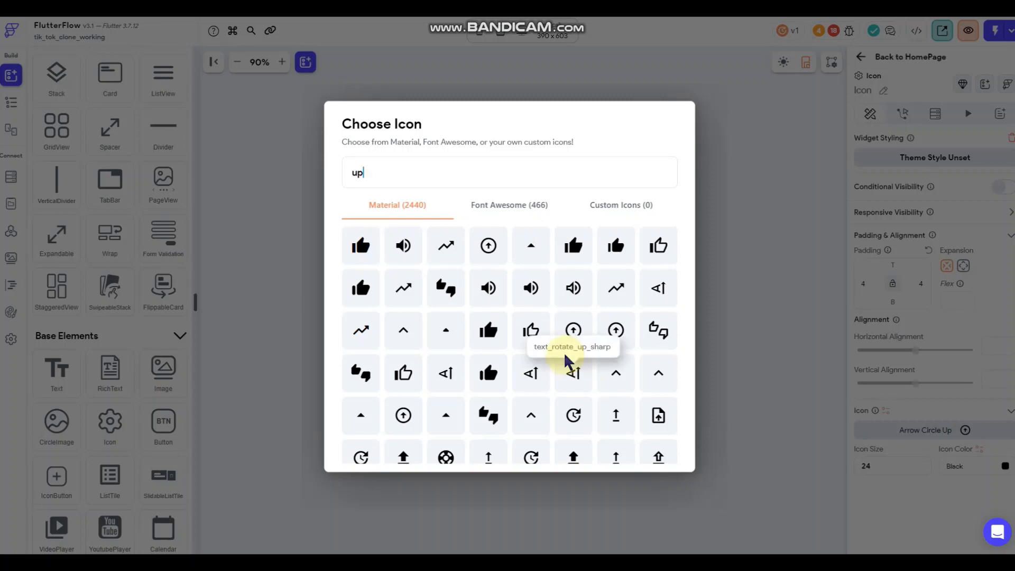
scroll(540, 330, down, 2)
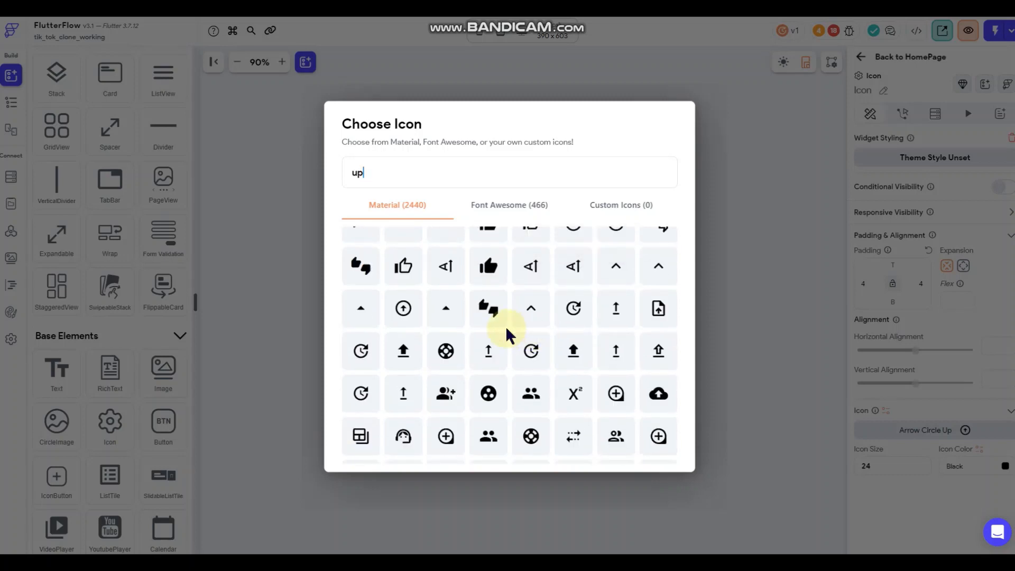
scroll(505, 326, down, 4)
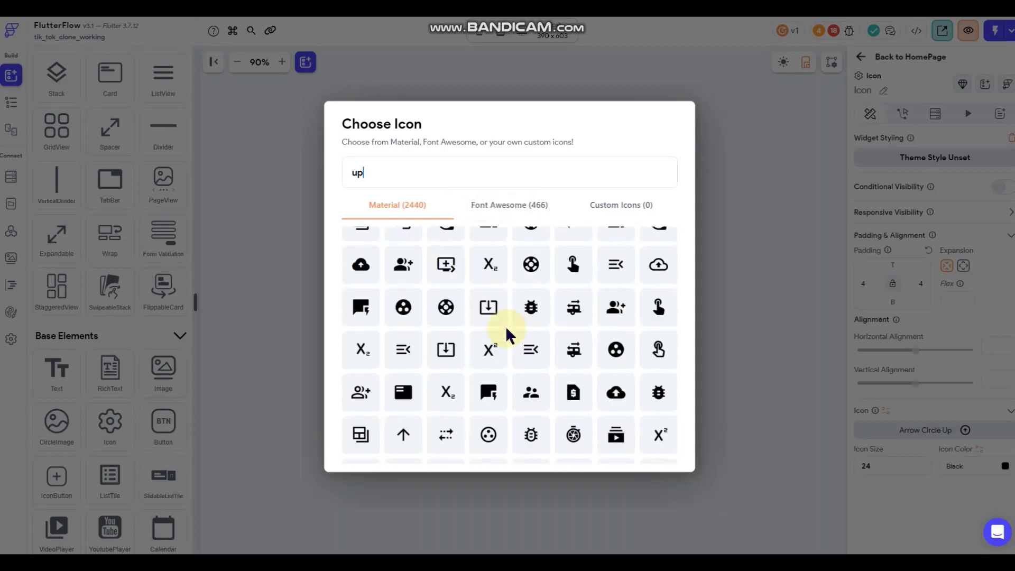
scroll(506, 329, down, 3)
scroll(521, 344, down, 6)
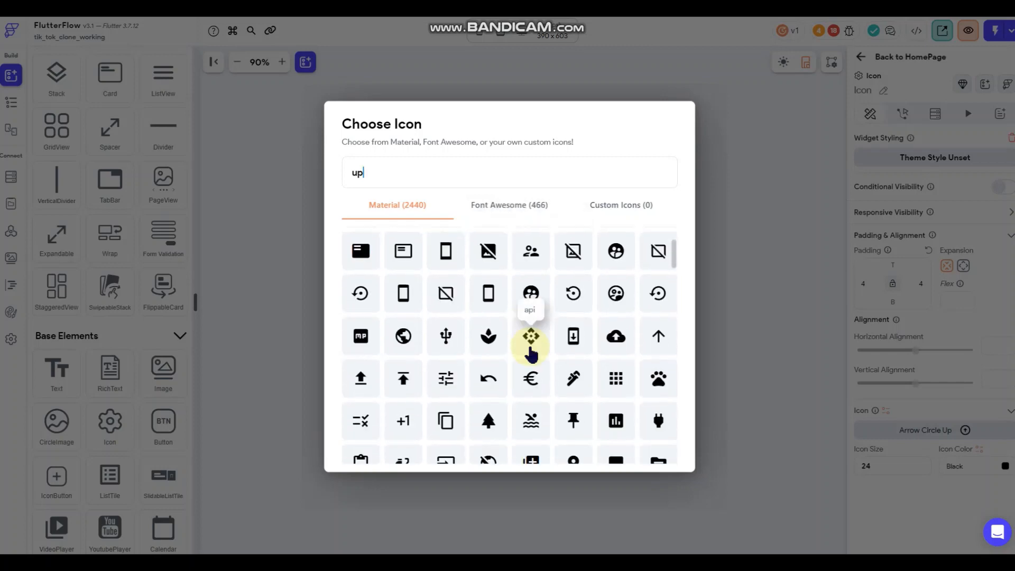
scroll(532, 346, down, 5)
scroll(547, 371, down, 2)
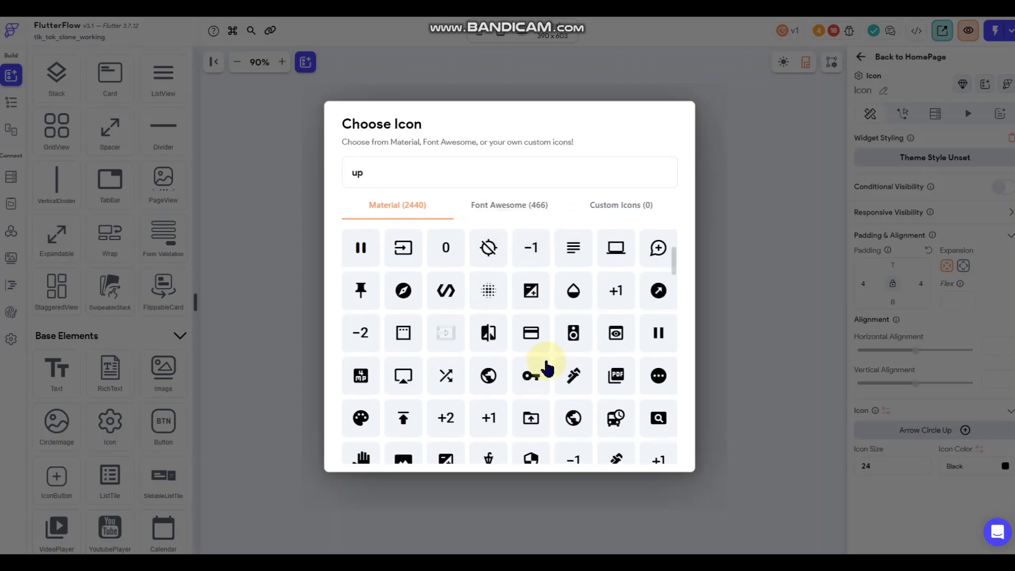
scroll(484, 272, up, 15)
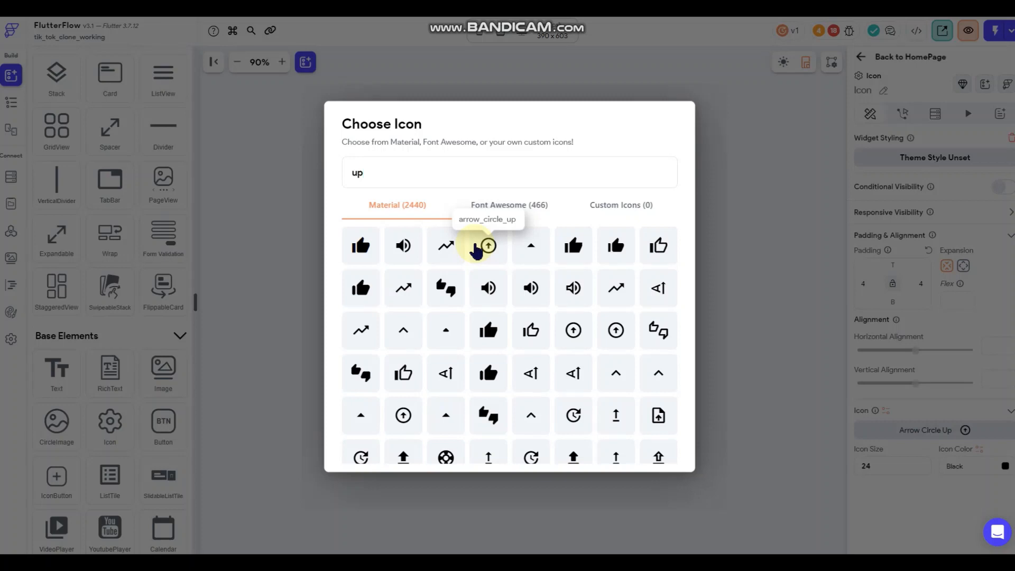
- Search the icon library for "arrow ci" and change the last icon to the Font Awesome filled Arrow Circle Up
double_click(357, 172)
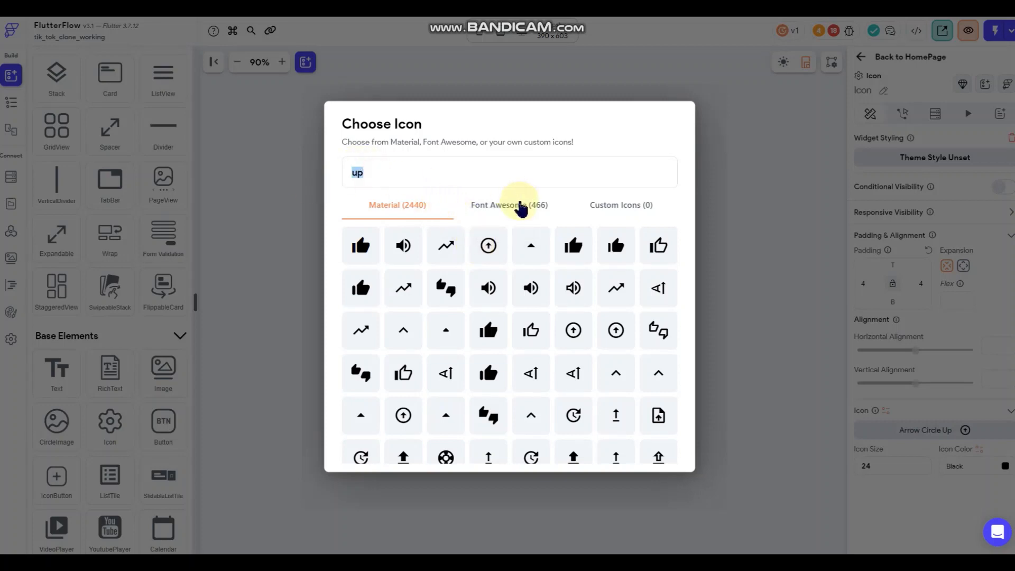
text(arrow)
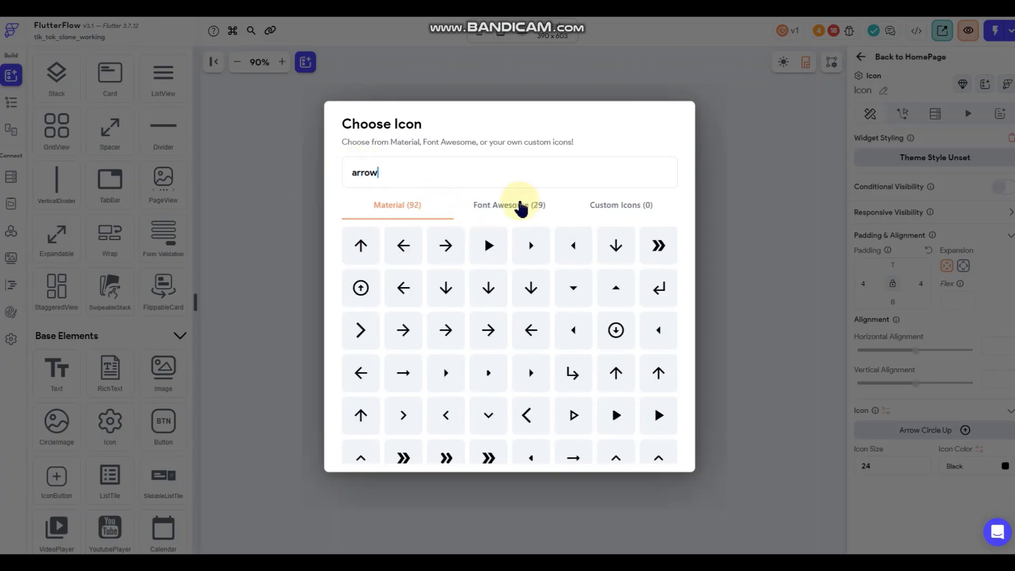
text(_circ)
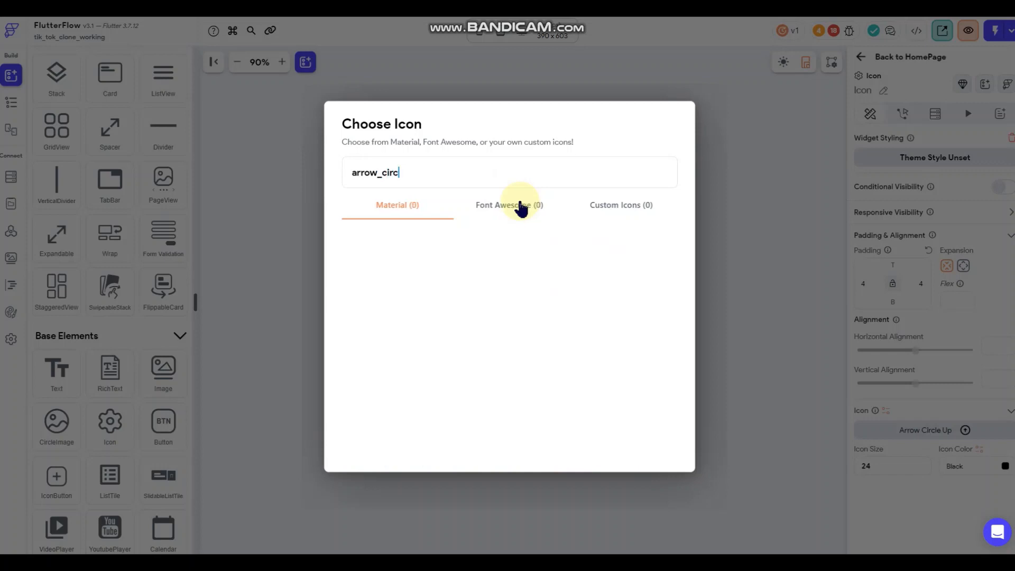
key(BackSpace)
key(BackSpace)
text(ci)
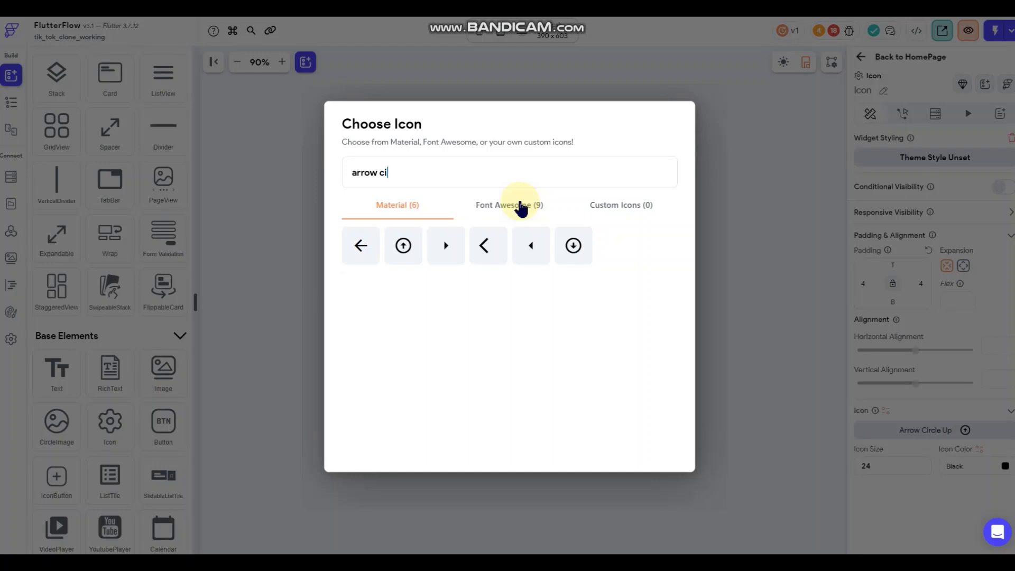
click(521, 208)
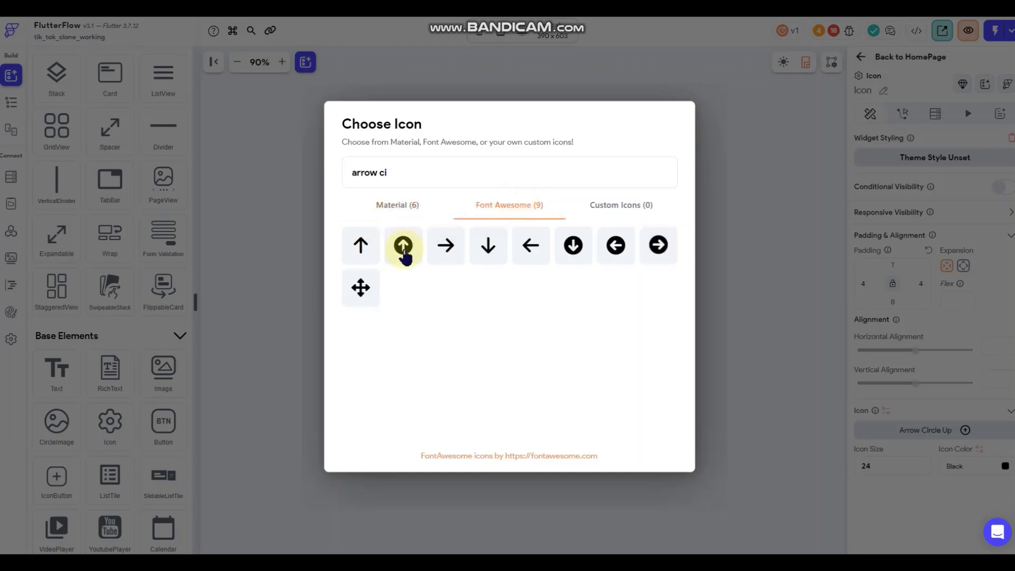
click(404, 254)
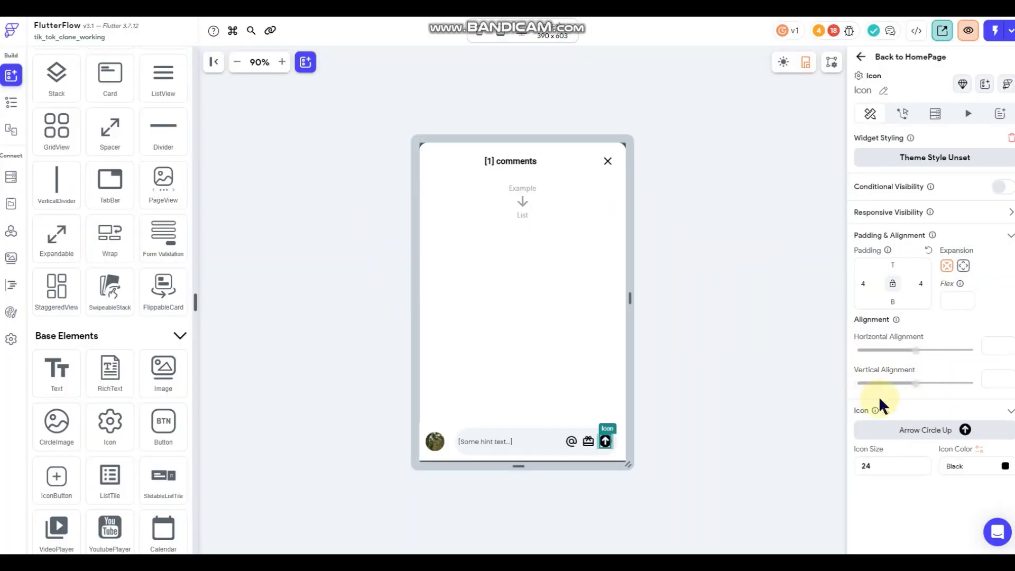
- Set the Arrow Circle Up icon's size to 20 and its colour to the theme colour Alternate
double_click(902, 467)
text(18)
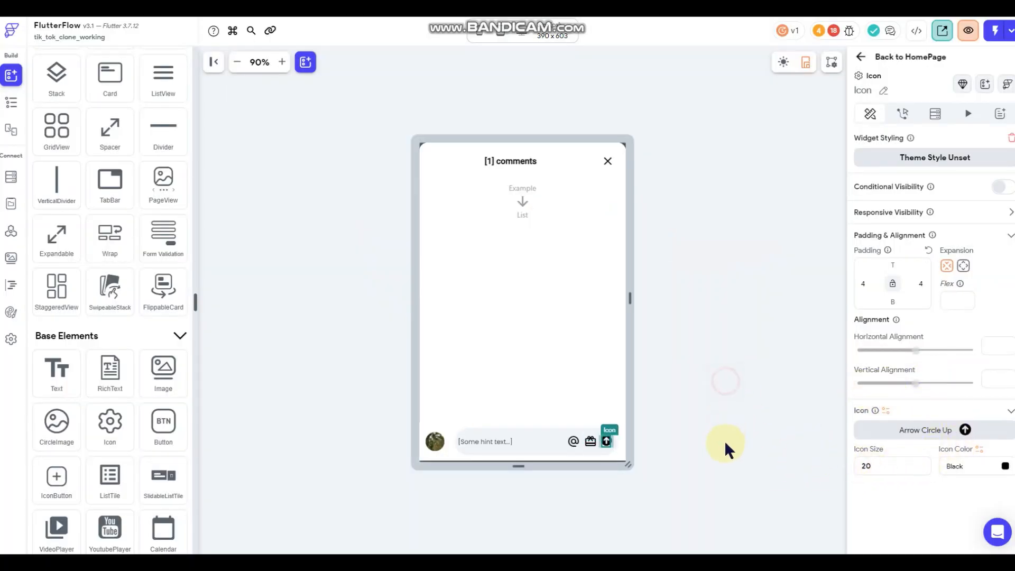
click(723, 442)
click(607, 440)
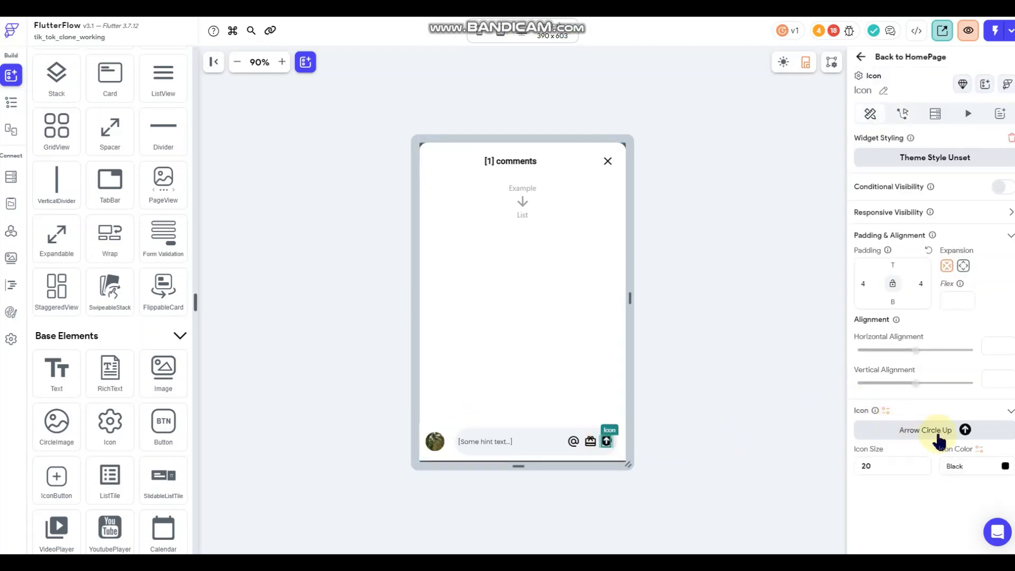
click(1004, 468)
click(664, 253)
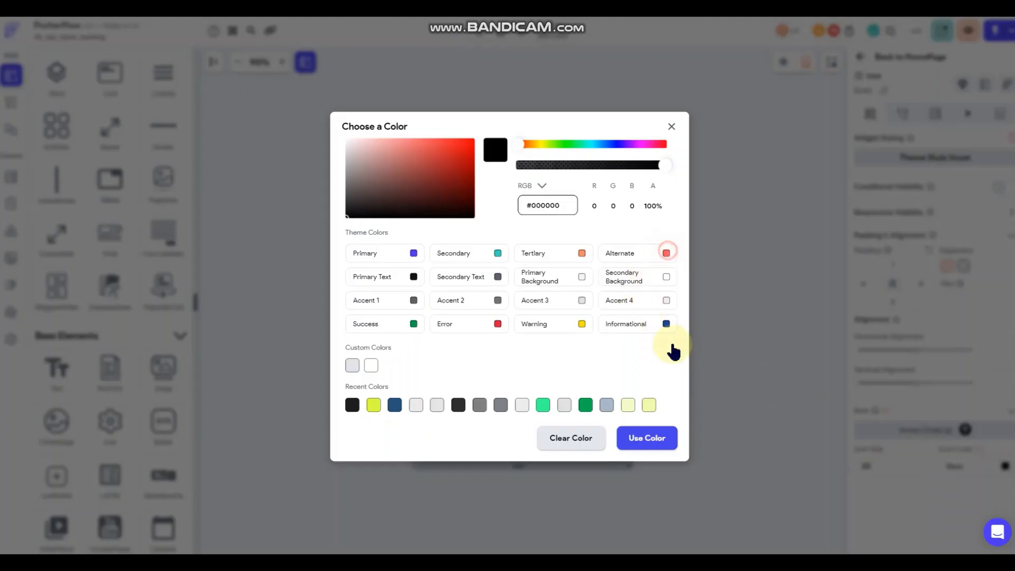
click(810, 291)
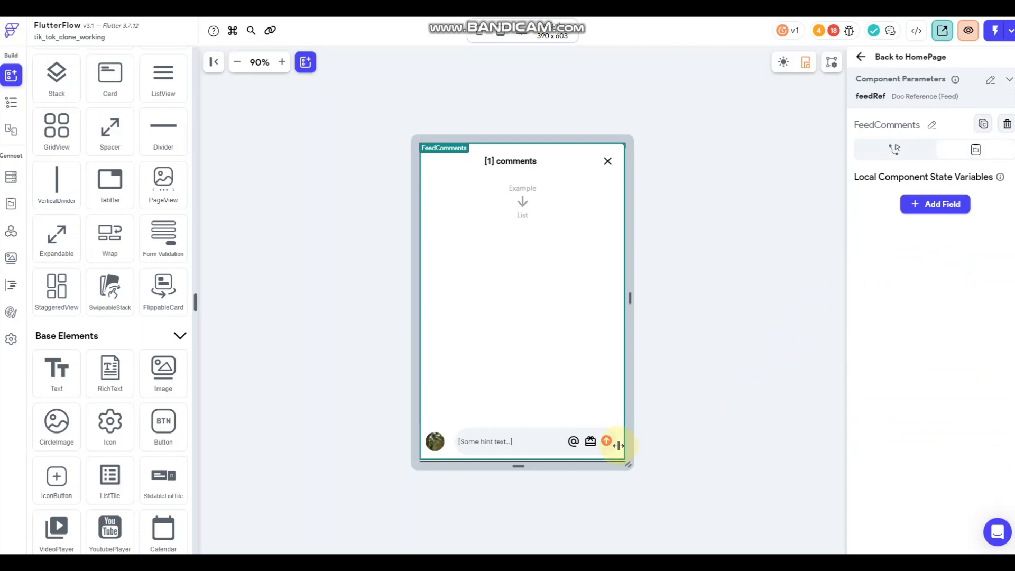
- Set the right padding of the icon Row and the gift icon to 6, and change the @ icon's right padding
click(596, 443)
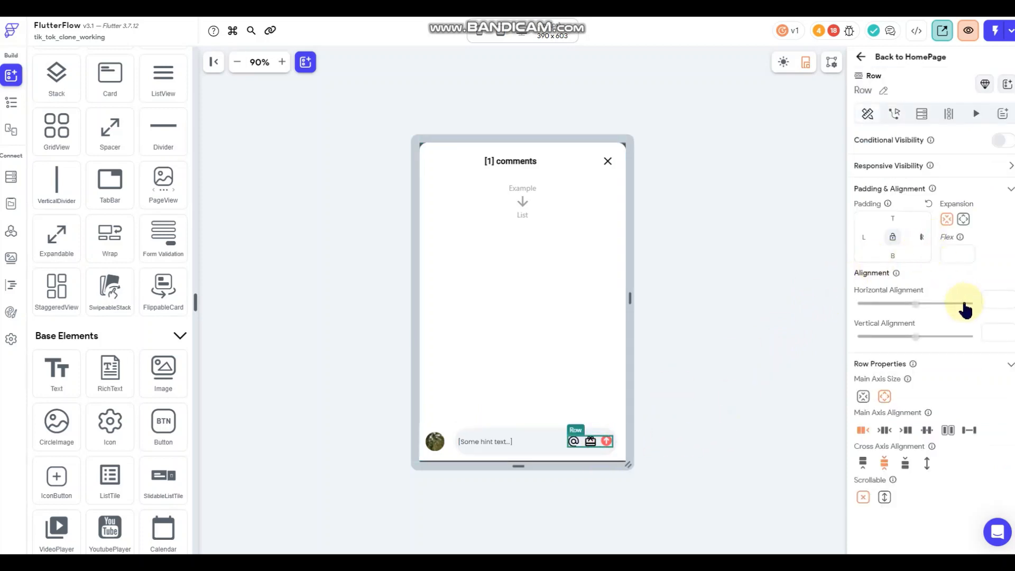
text(6)
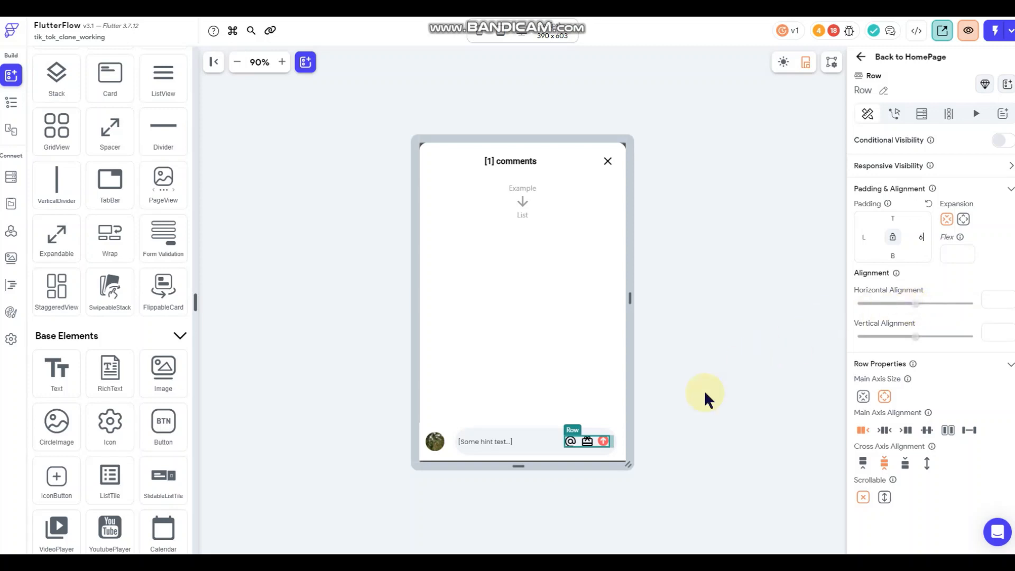
click(569, 441)
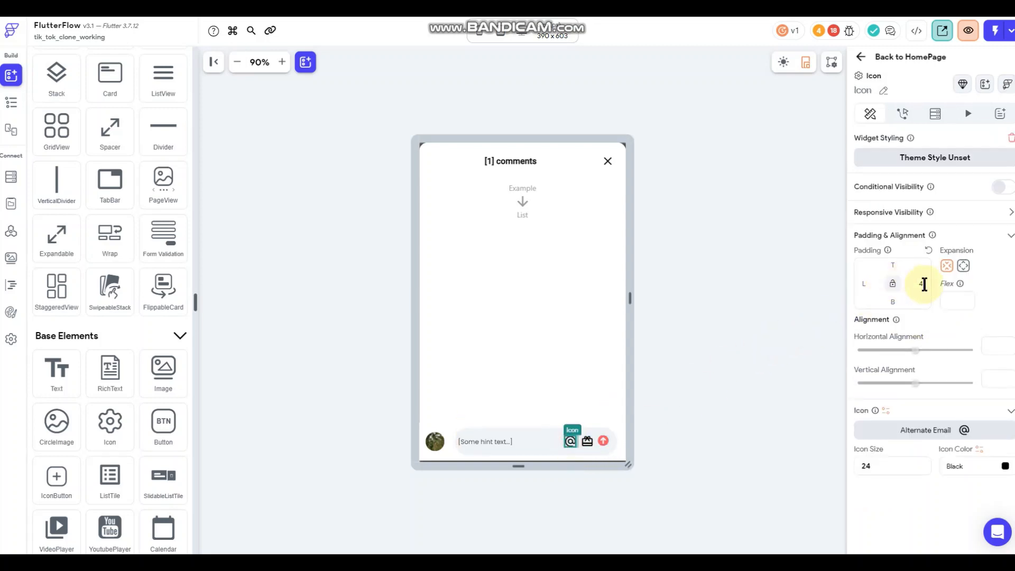
drag(924, 284, 894, 283)
click(585, 440)
click(924, 284)
text(4)
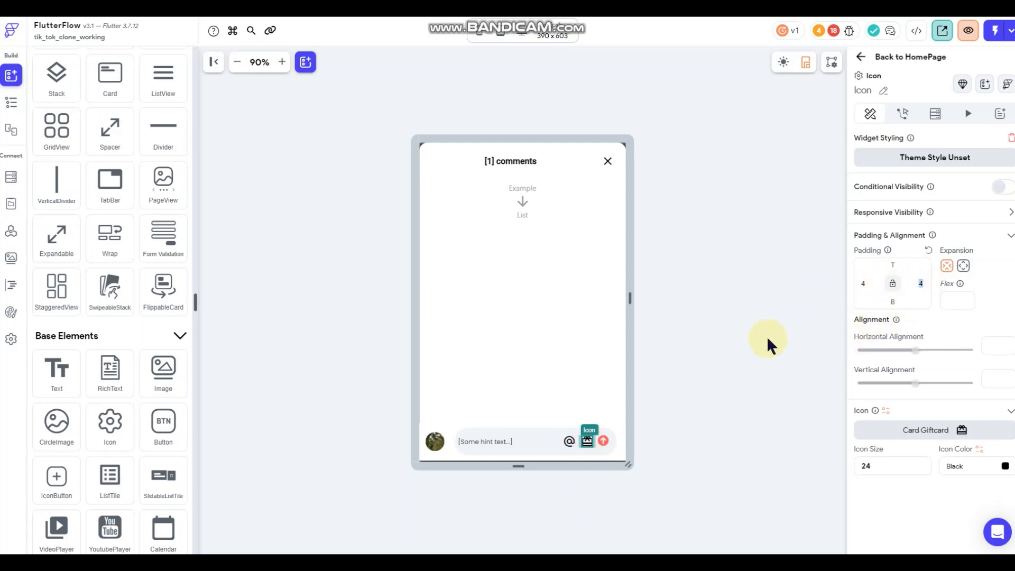
click(748, 350)
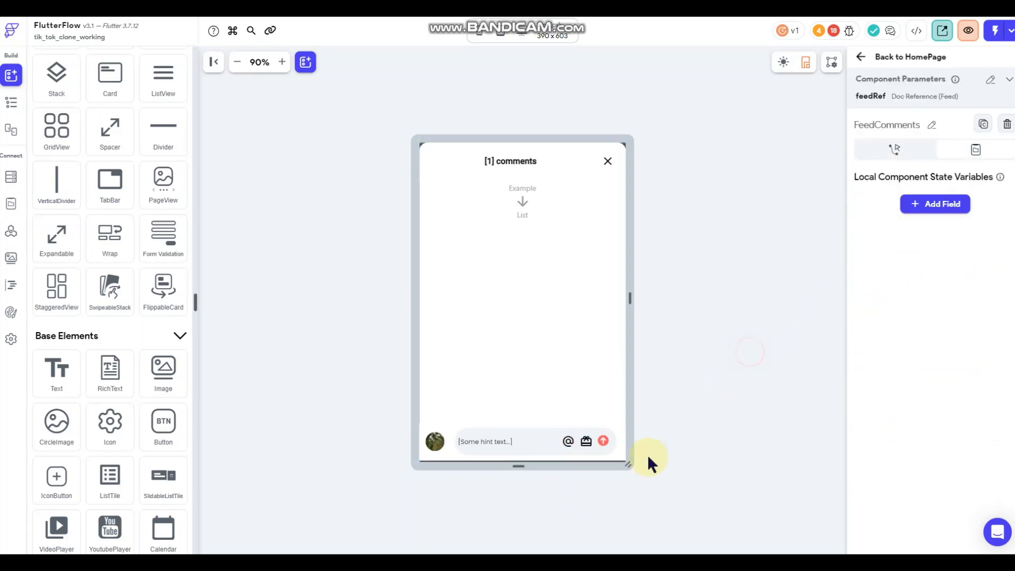
- Set the right padding of the comment TextField to 4
click(506, 442)
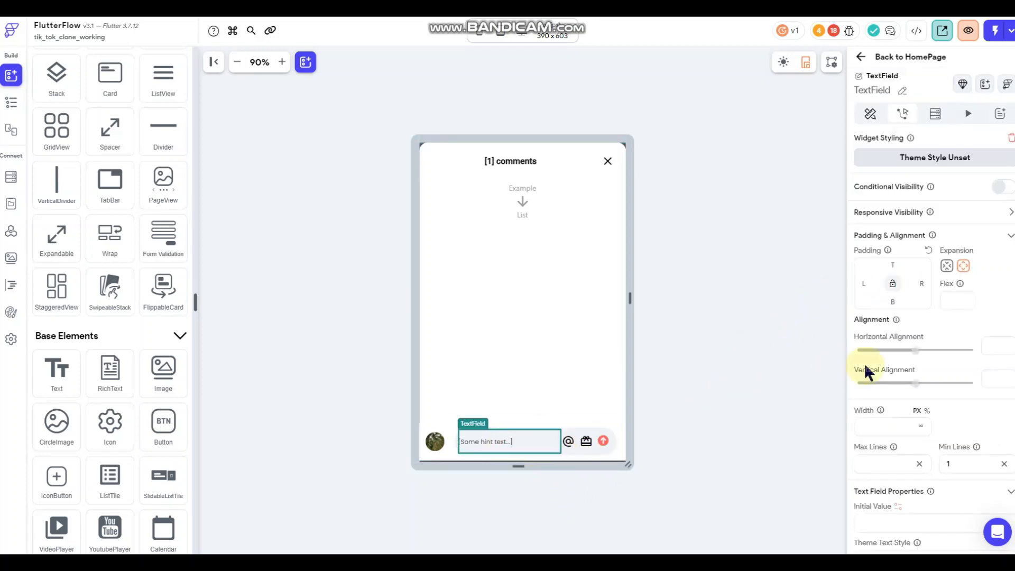
click(918, 288)
text(4)
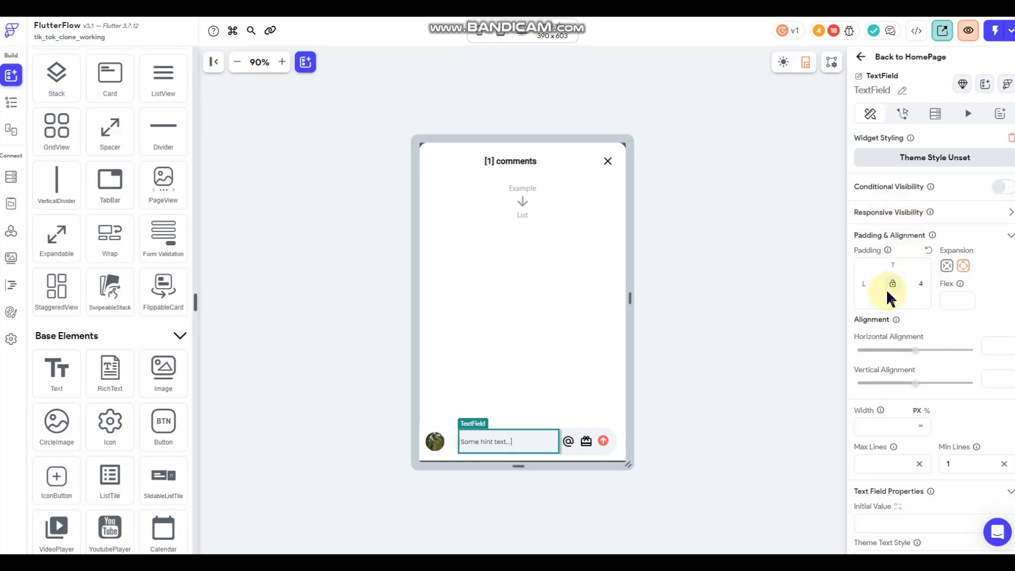
click(746, 291)
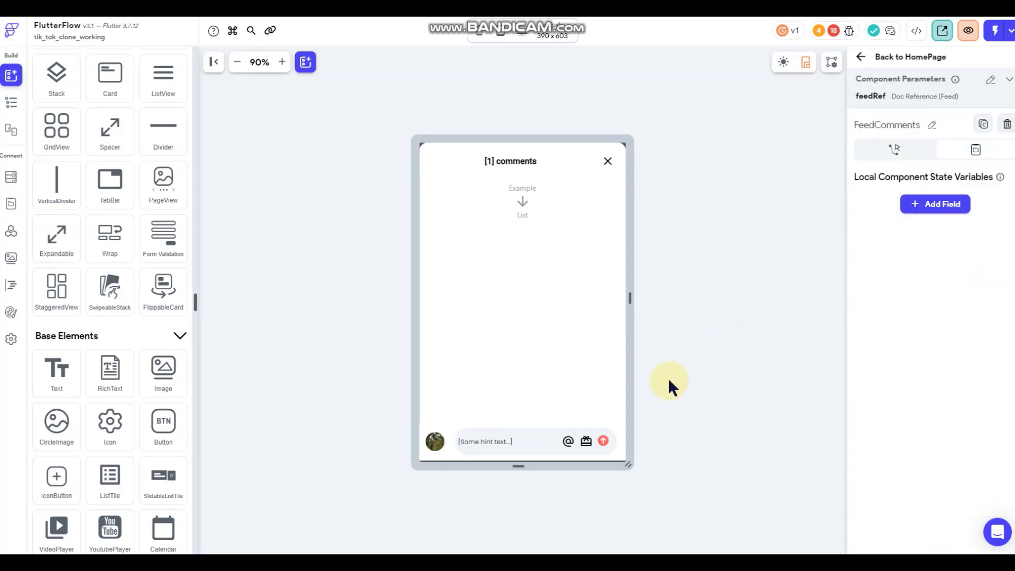
click(509, 440)
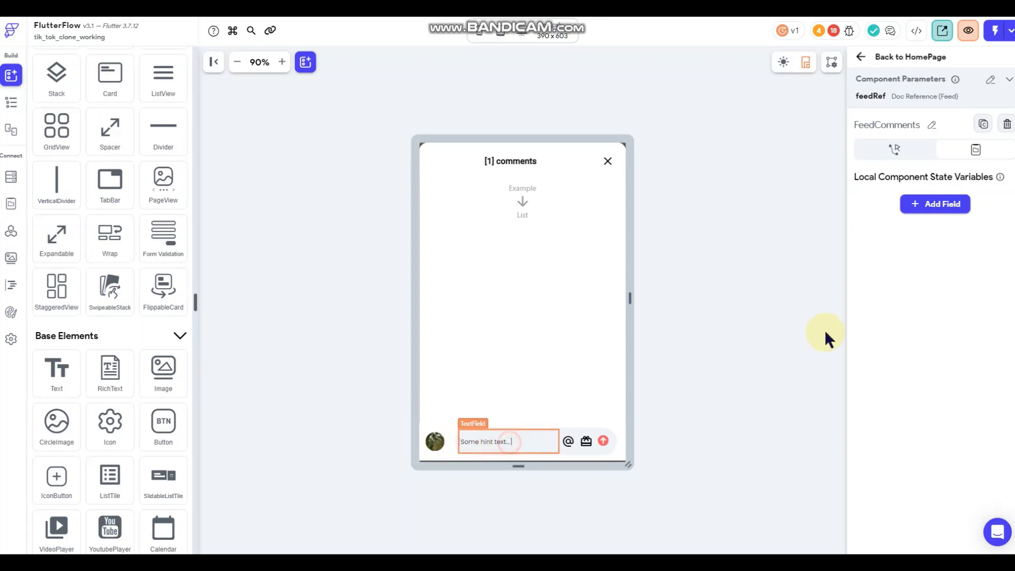
scroll(926, 333, down, 3)
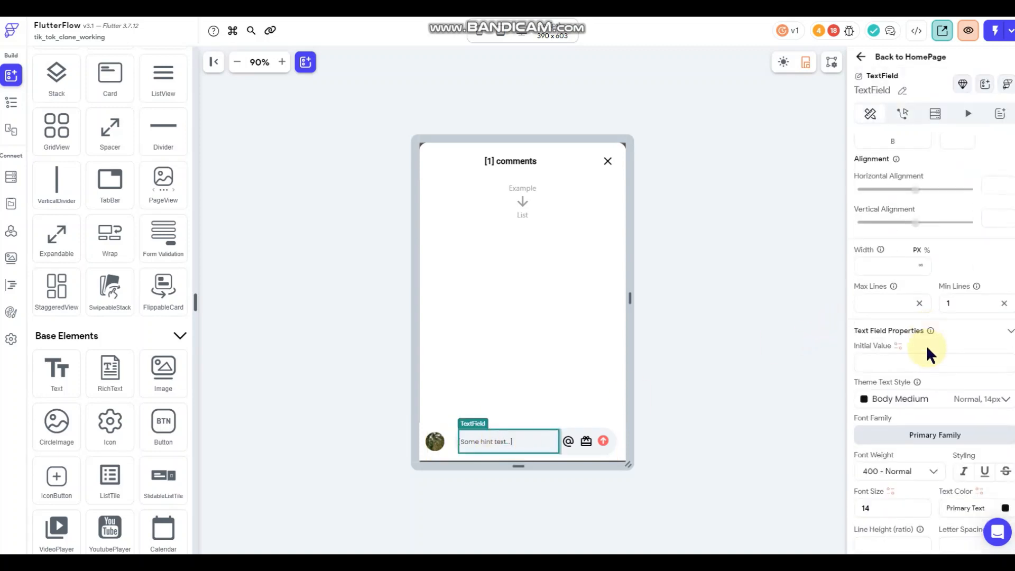
scroll(926, 353, down, 1)
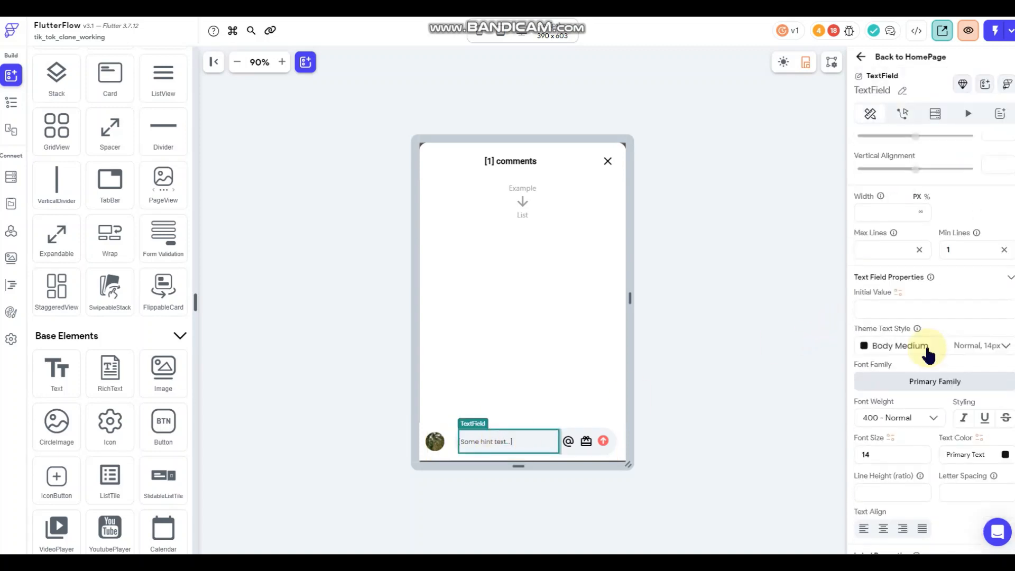
scroll(928, 354, down, 2)
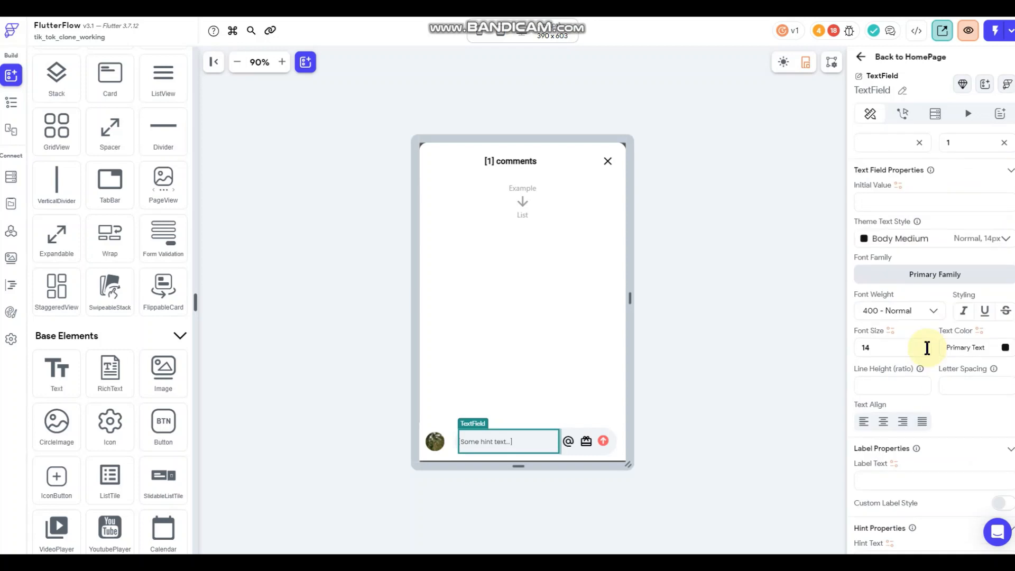
- Set the right padding of the @ icon to 10 and of the gift icon to 20
click(569, 440)
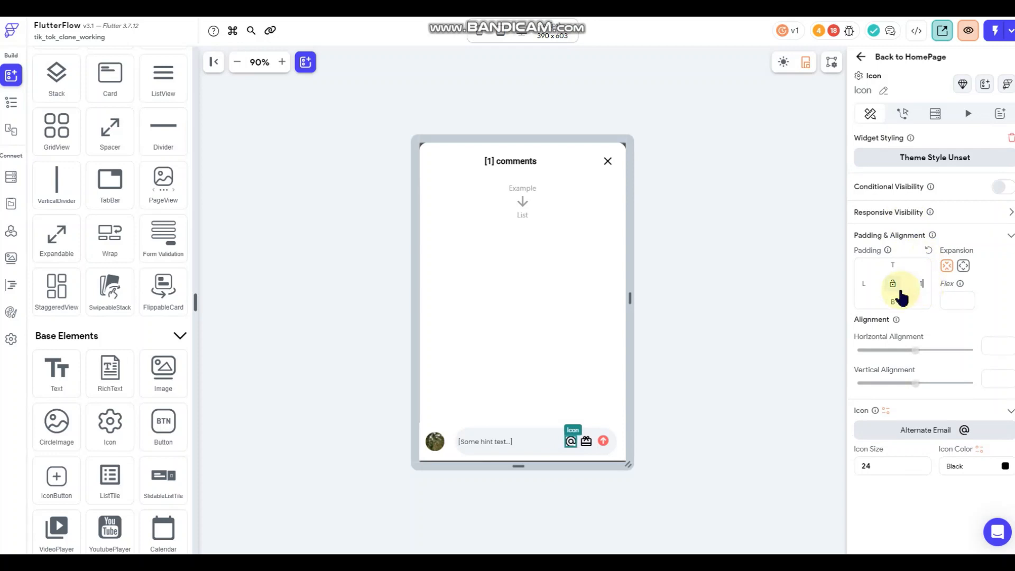
click(585, 441)
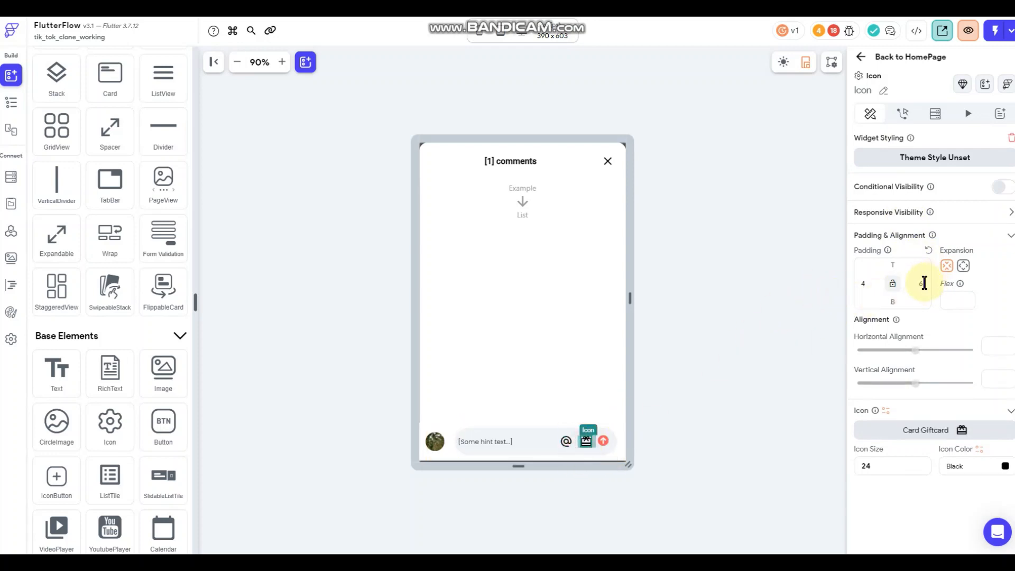
drag(925, 283, 851, 283)
text(2)
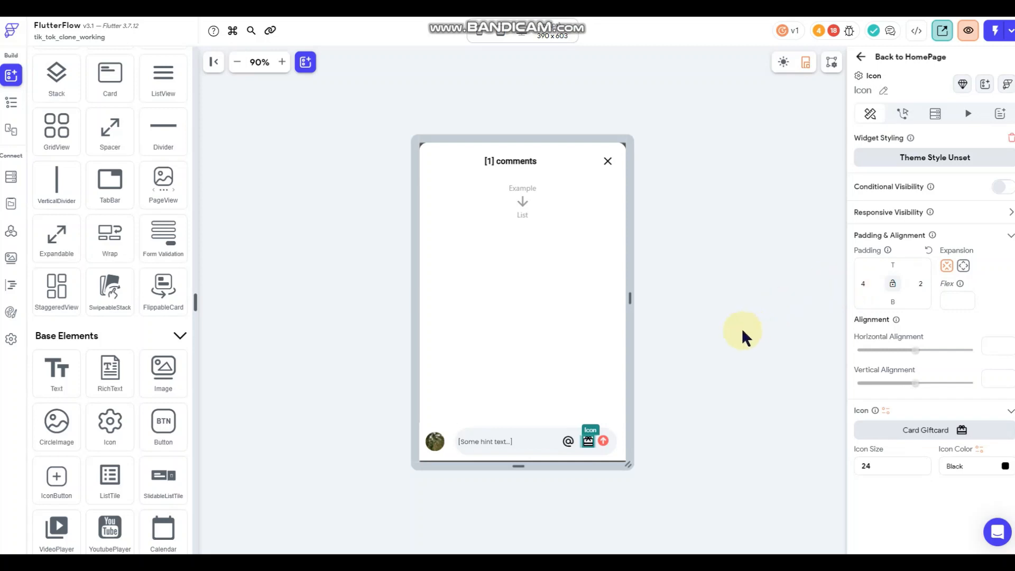
click(716, 345)
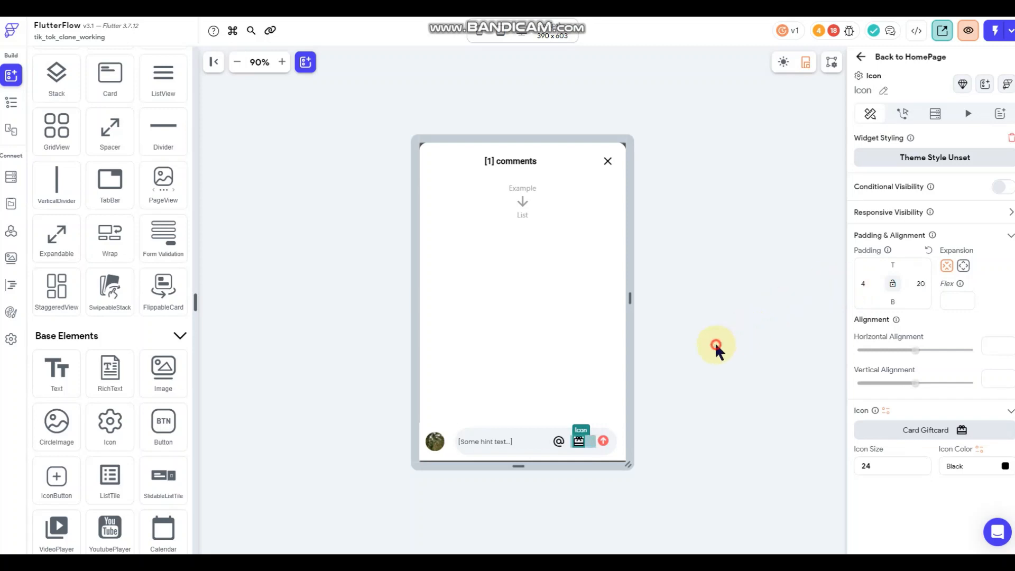
- Compare the padding of the @ and gift icons and reduce the gift icon's right padding
click(580, 443)
click(558, 442)
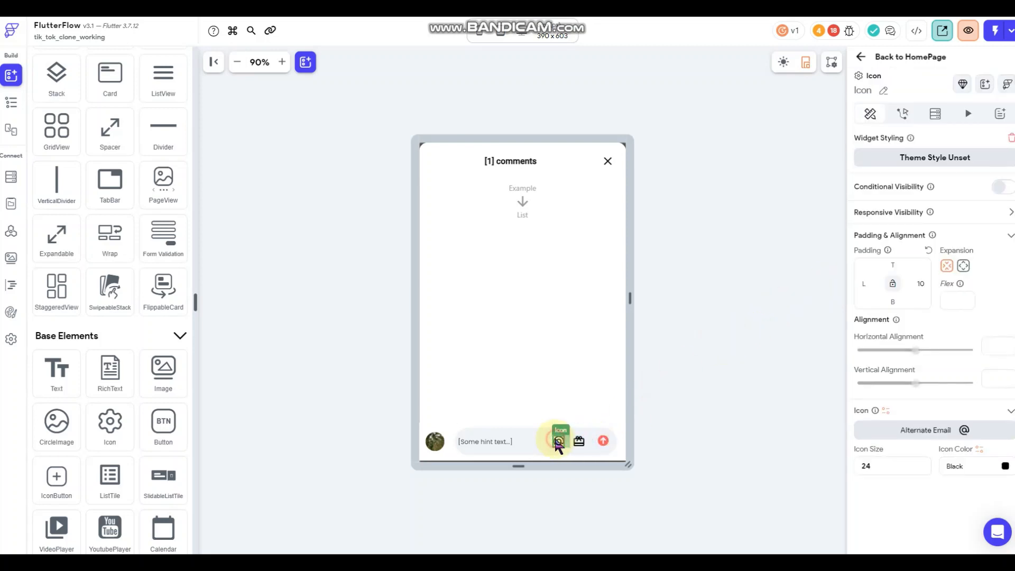
click(578, 440)
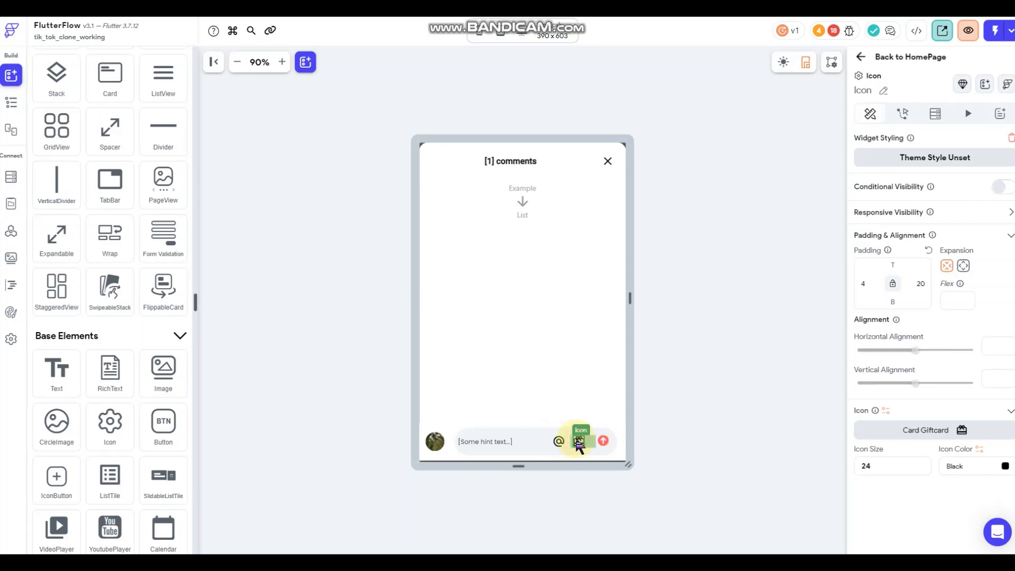
click(920, 283)
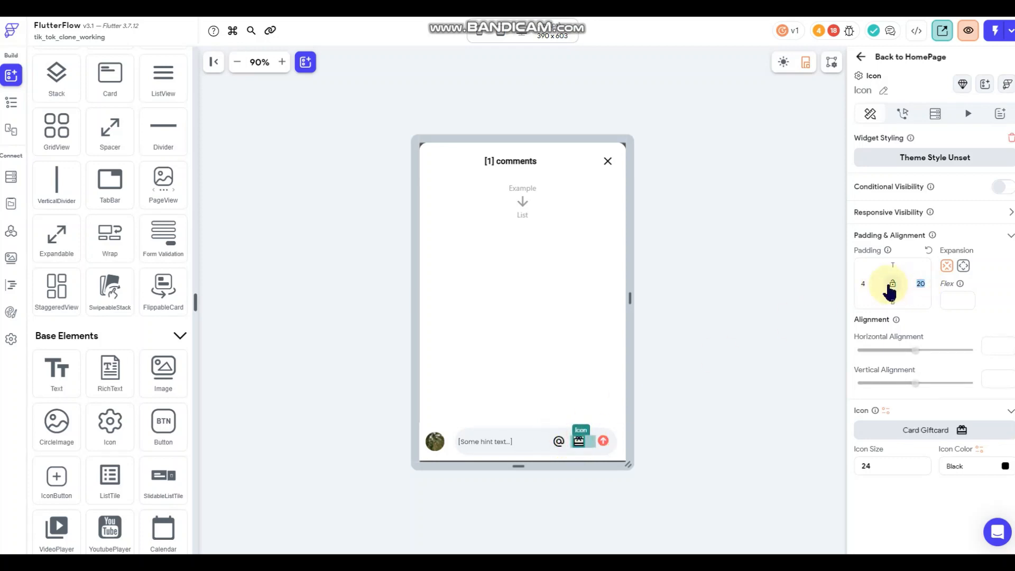
click(892, 285)
click(724, 333)
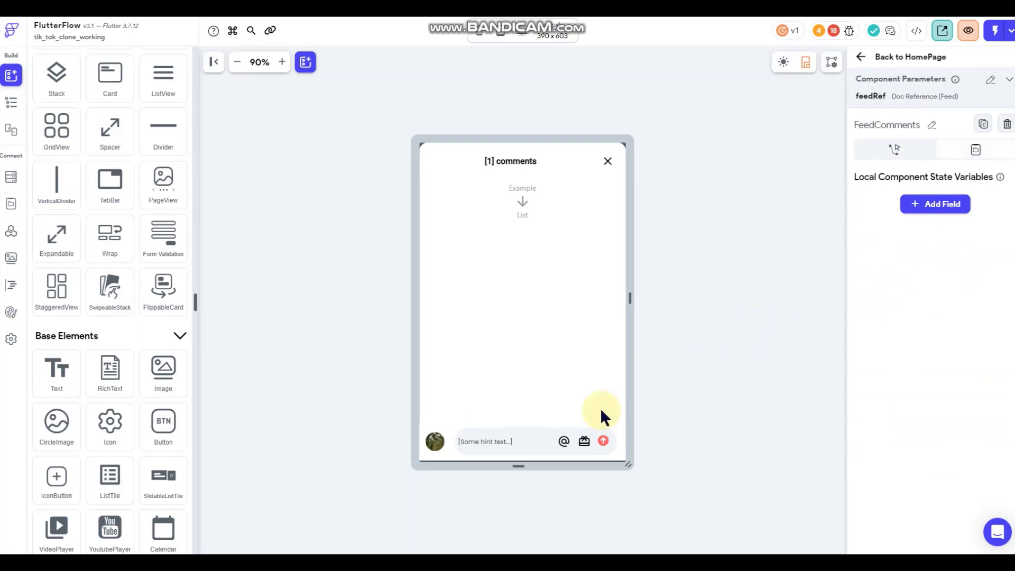
- Examine the comment TextField's text, label and hint properties
click(536, 440)
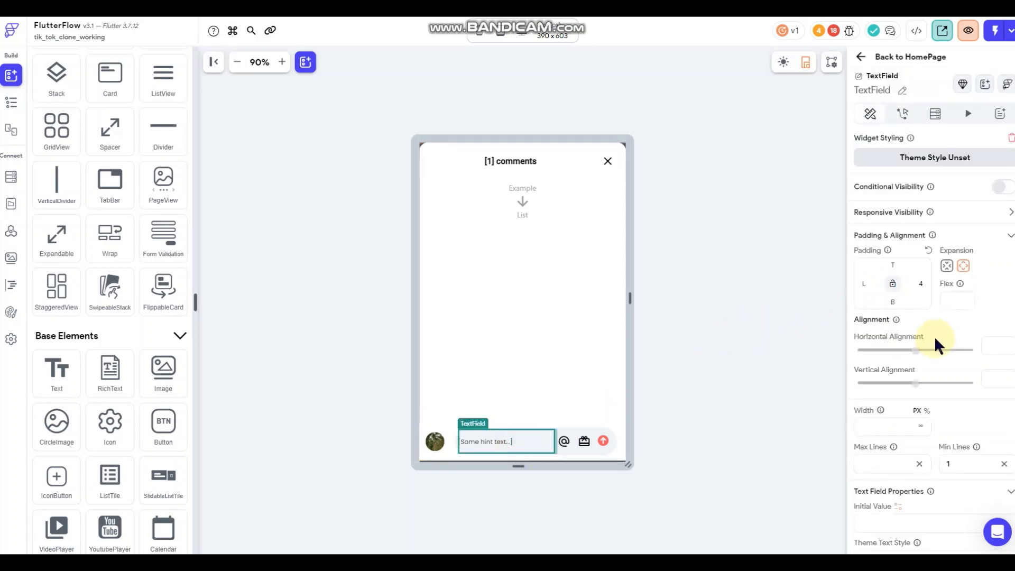
scroll(941, 341, down, 6)
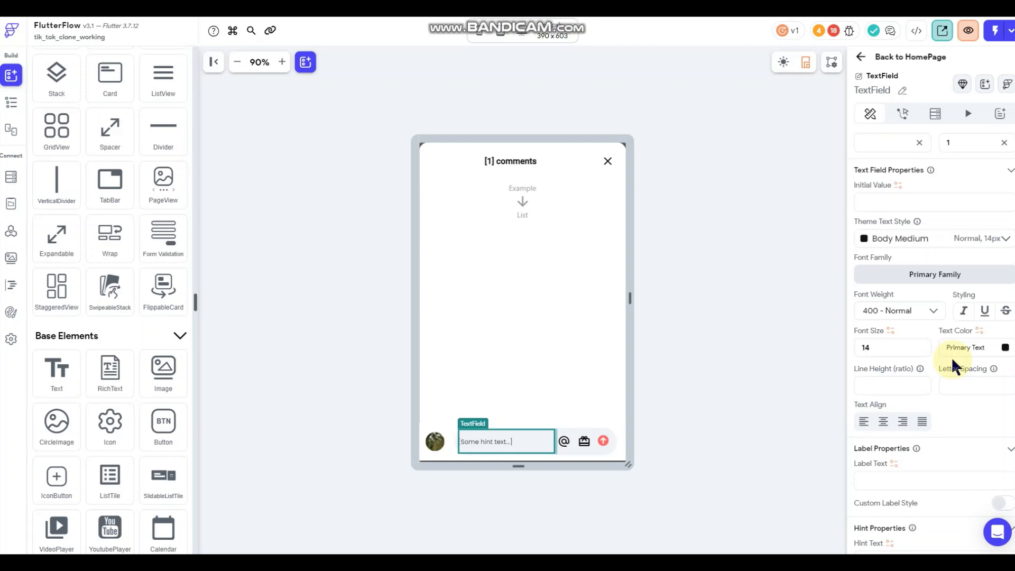
scroll(952, 362, down, 2)
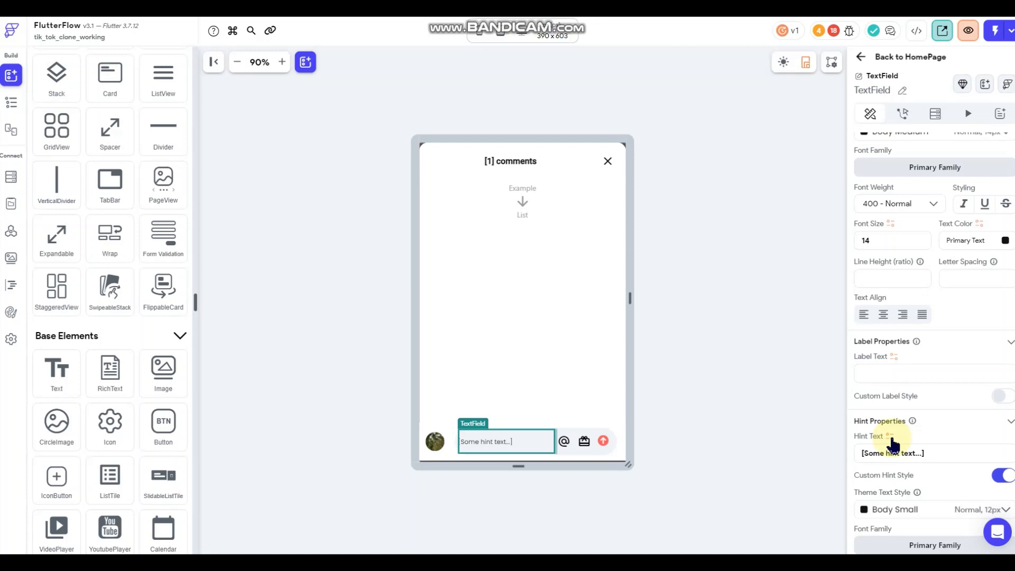
click(717, 327)
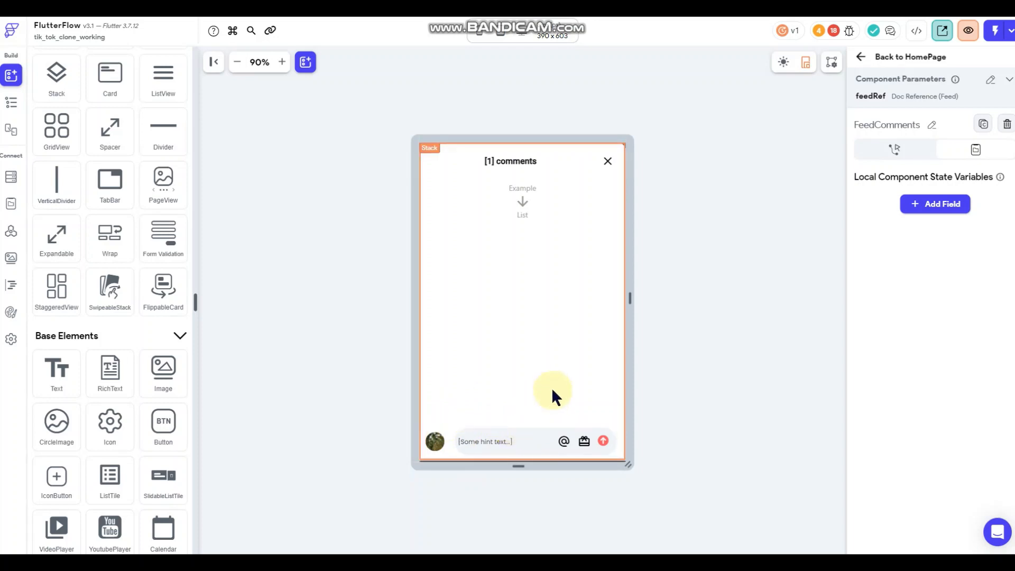
- Add a Container inside the comments ListView and resize its height to 92 px
click(535, 208)
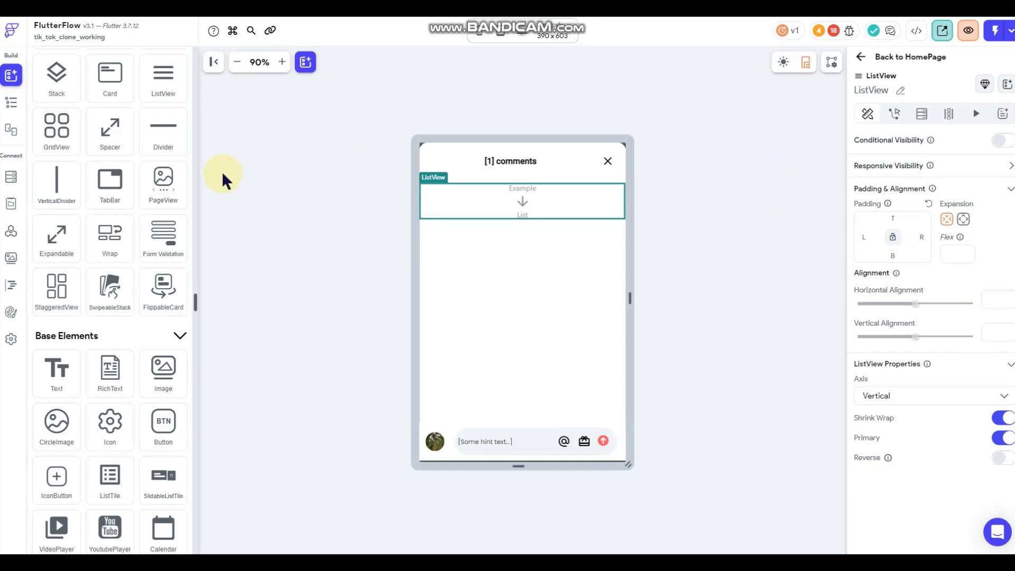
scroll(87, 156, up, 5)
drag(56, 210, 496, 204)
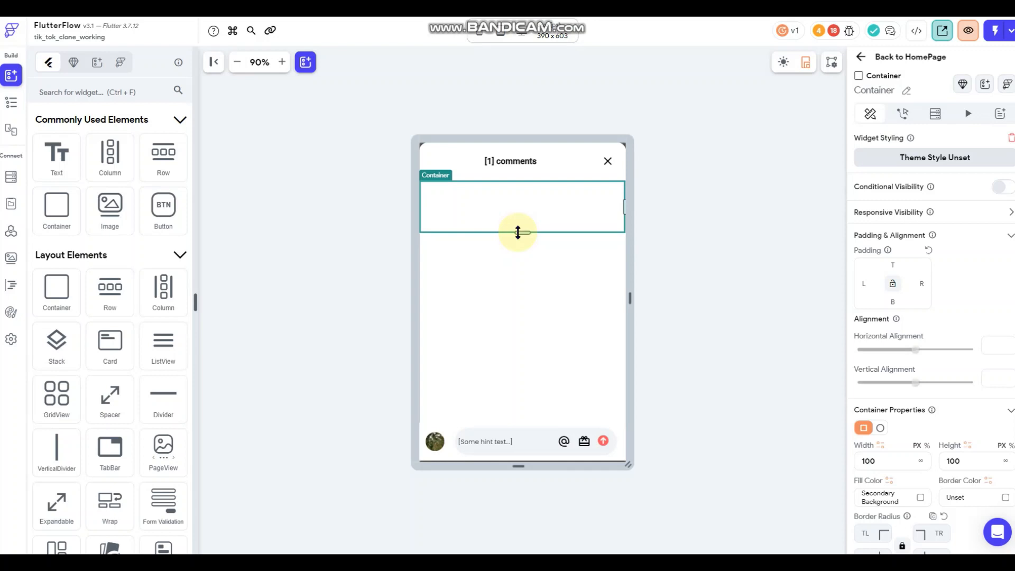
drag(517, 232, 517, 227)
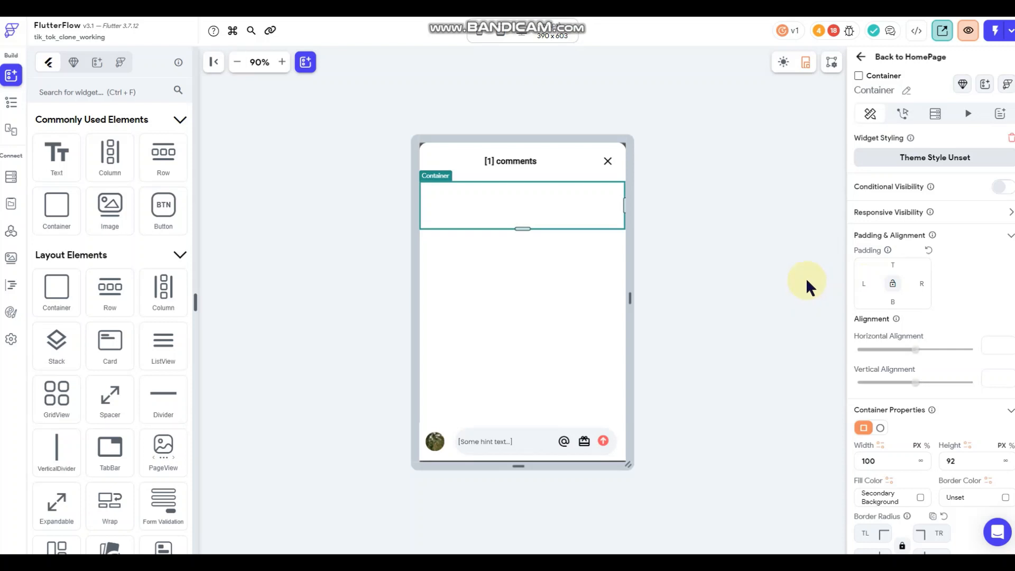
- Set the comment Container's left, right and bottom padding to 16
text(16)
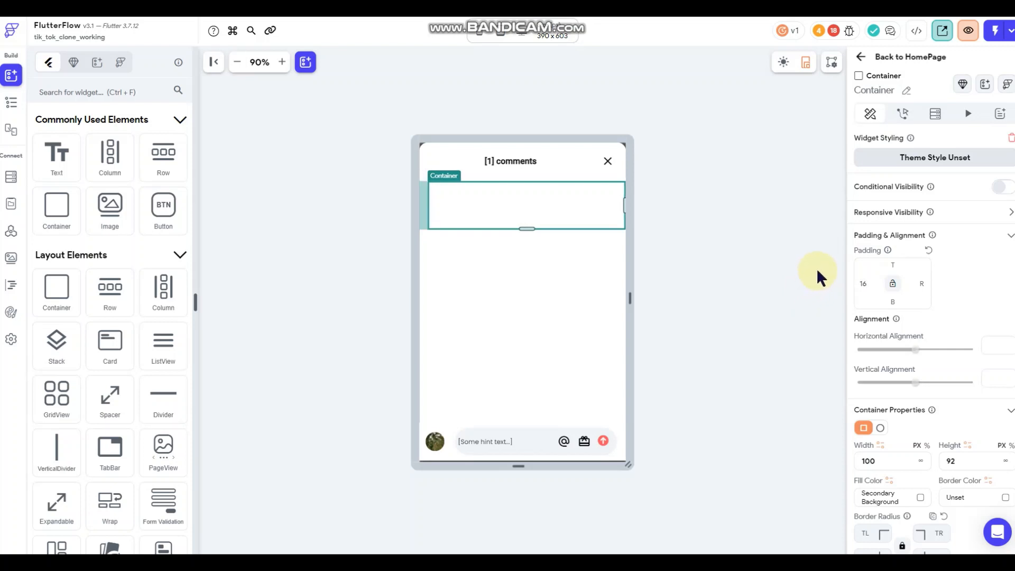
click(920, 283)
text(16)
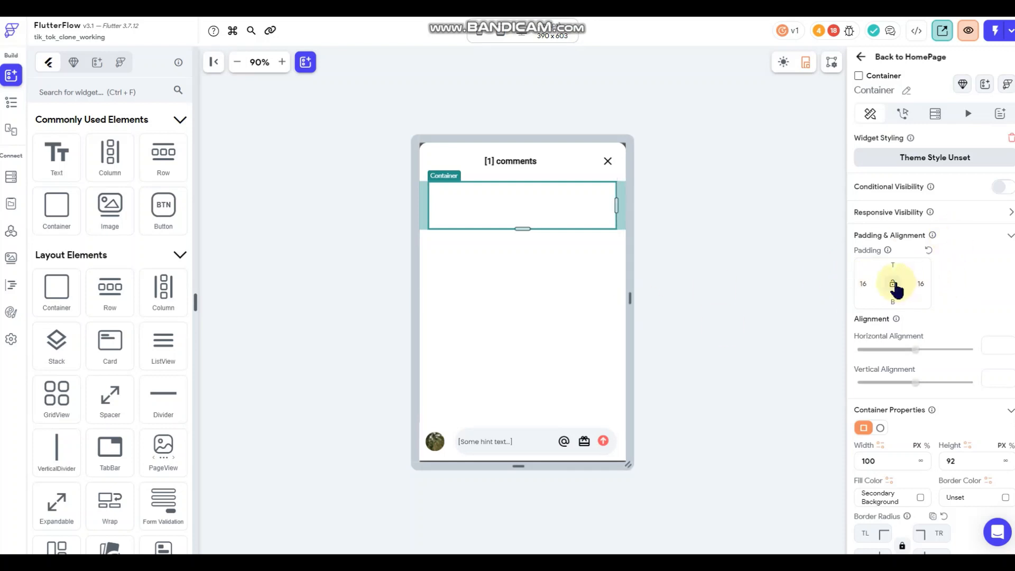
click(894, 303)
text(20)
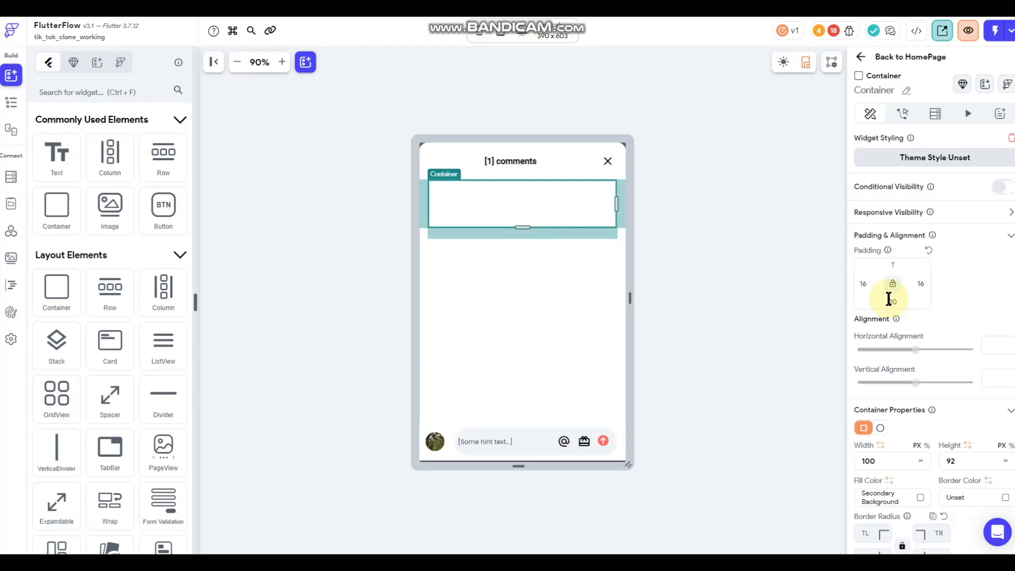
double_click(898, 299)
text(16)
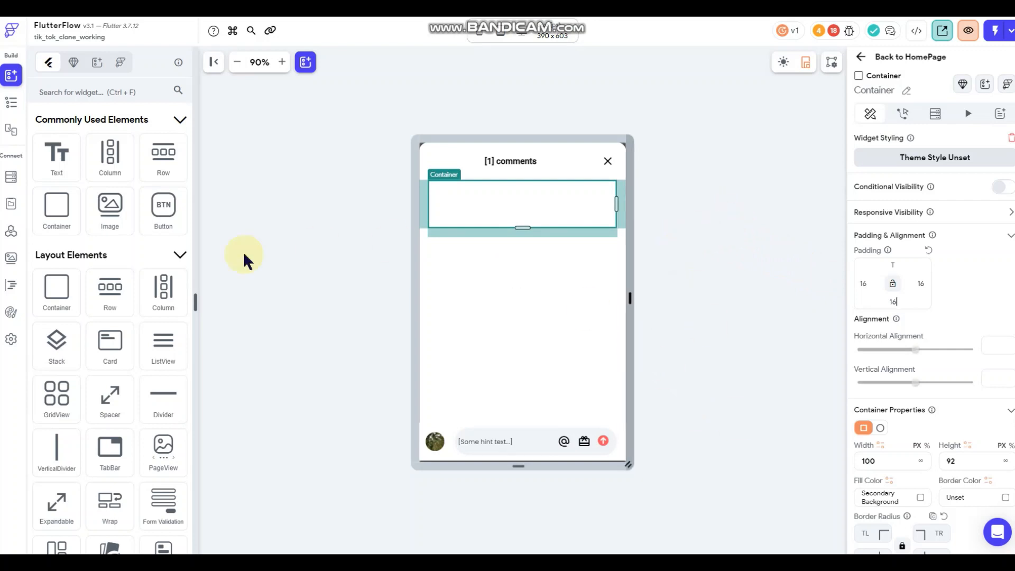
click(339, 226)
- Add a Row inside the comment Container with left and right padding of 4 and start cross axis alignment
click(514, 210)
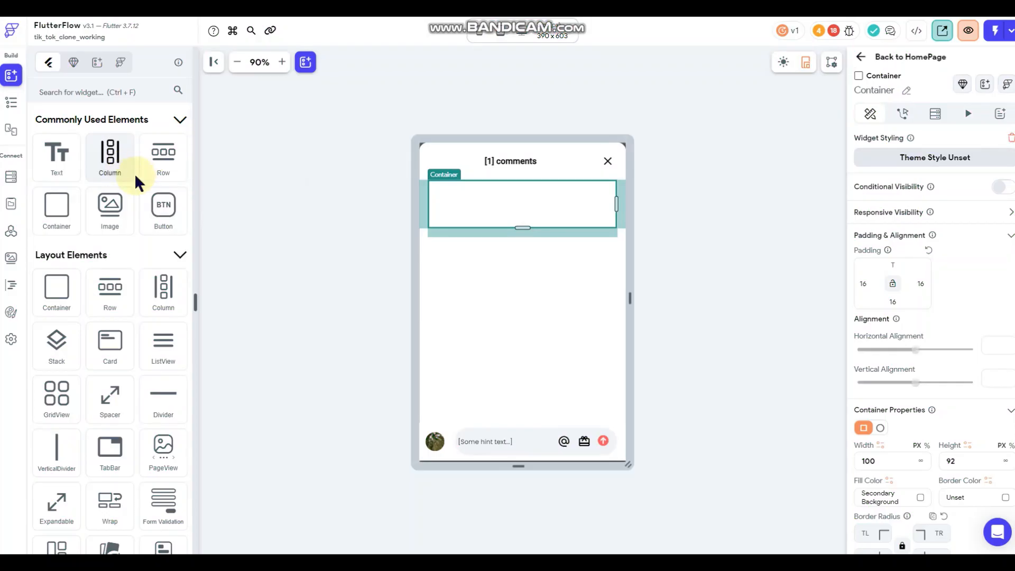
drag(163, 154, 400, 211)
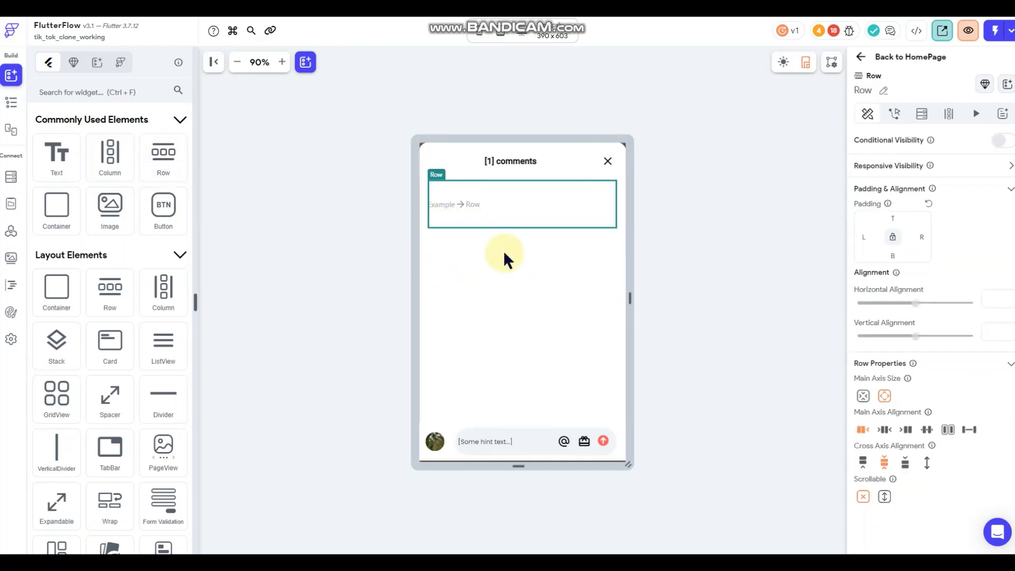
click(865, 237)
text(4)
click(922, 237)
text(4)
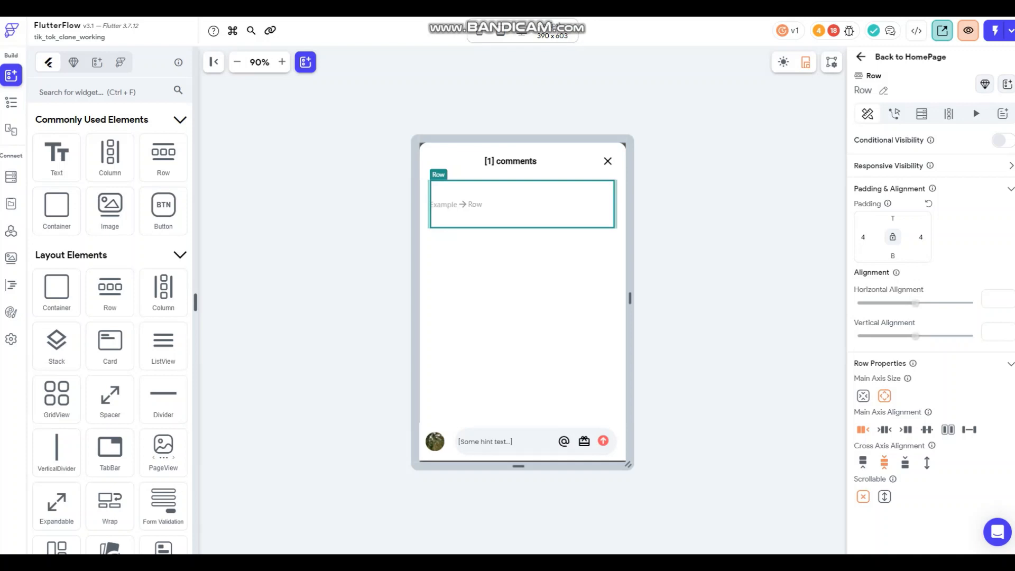
click(862, 463)
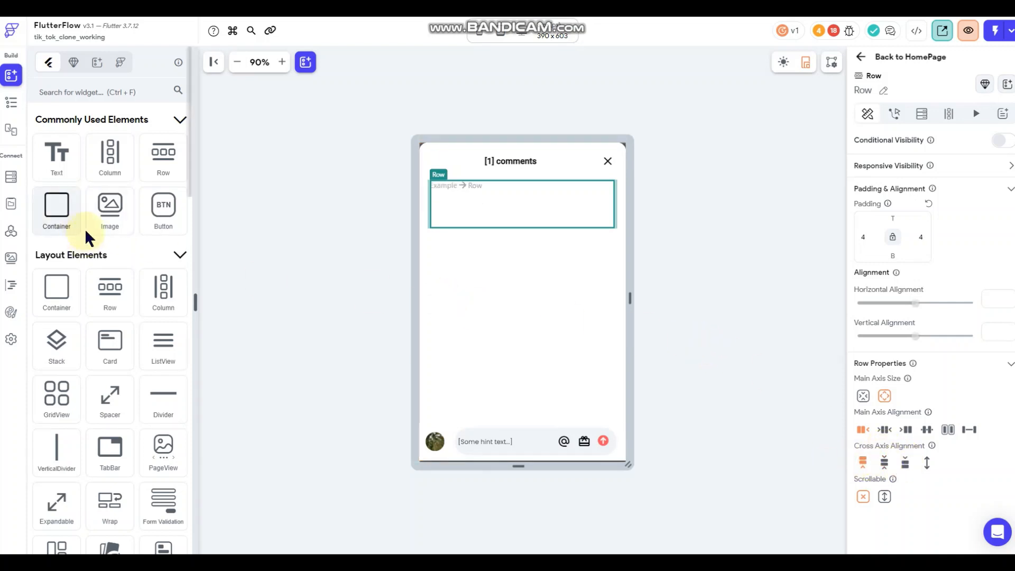
- Add a CircleImage to the comment Row and set its diameter to 35 px
scroll(112, 227, down, 1)
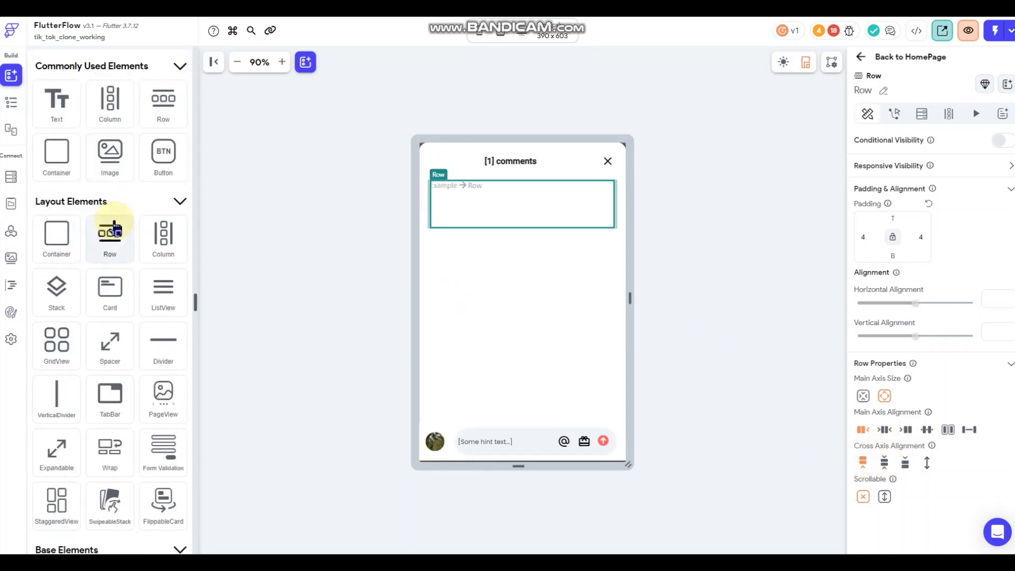
scroll(112, 228, down, 4)
drag(57, 420, 426, 204)
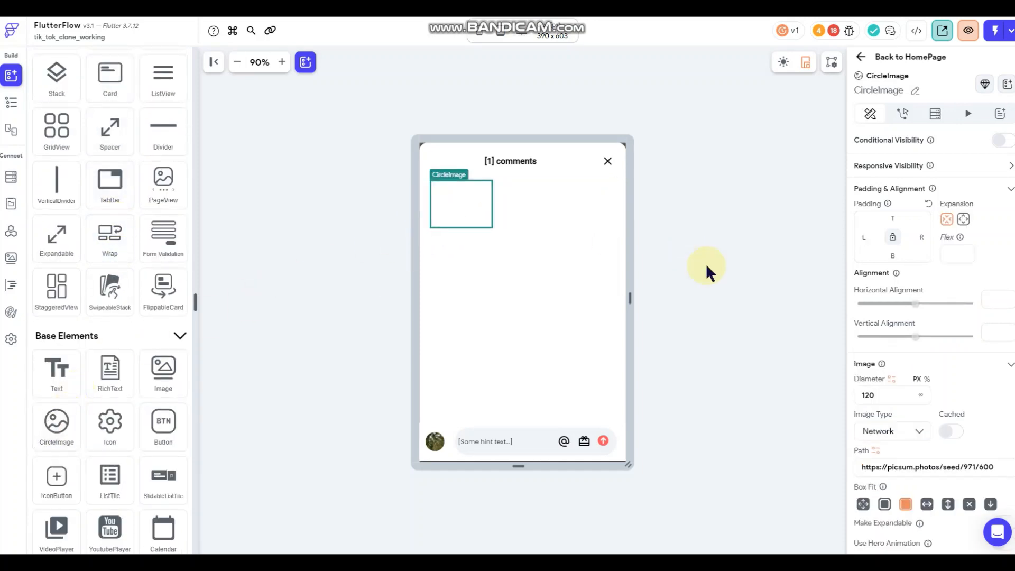
double_click(880, 396)
text(35)
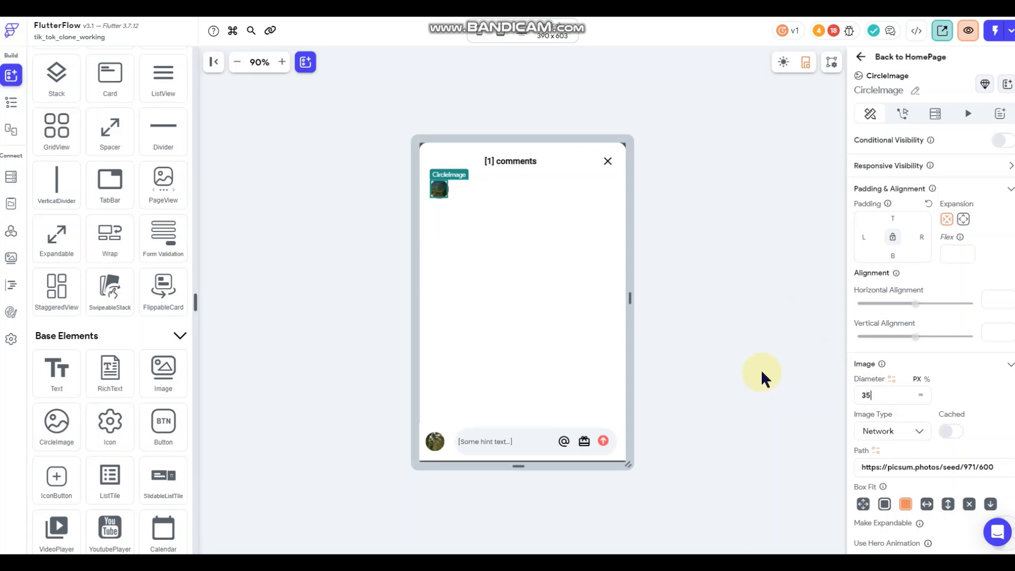
click(697, 233)
click(438, 188)
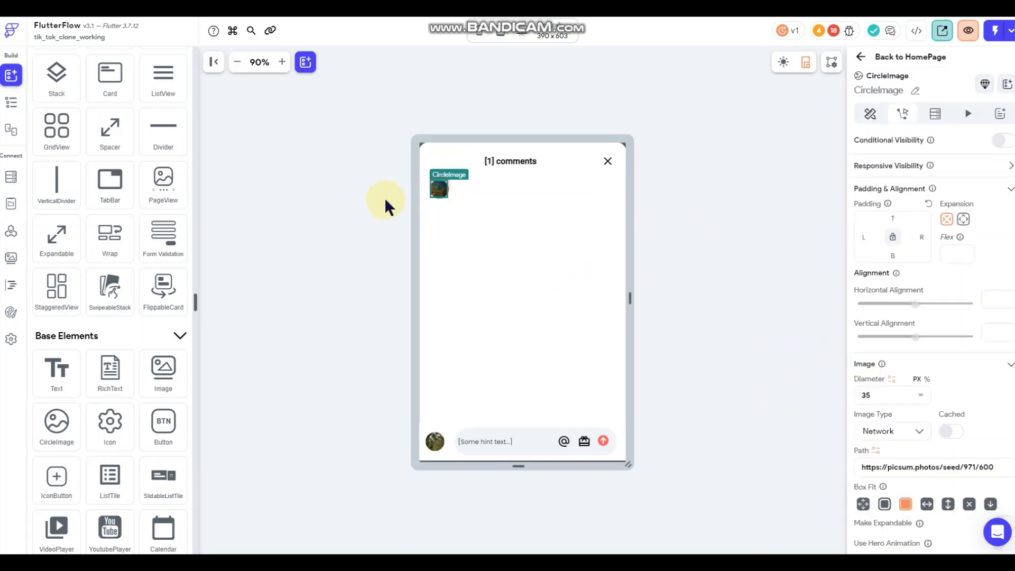
- Add a Column next to the CircleImage in the comment Row with a left padding of 10
click(467, 201)
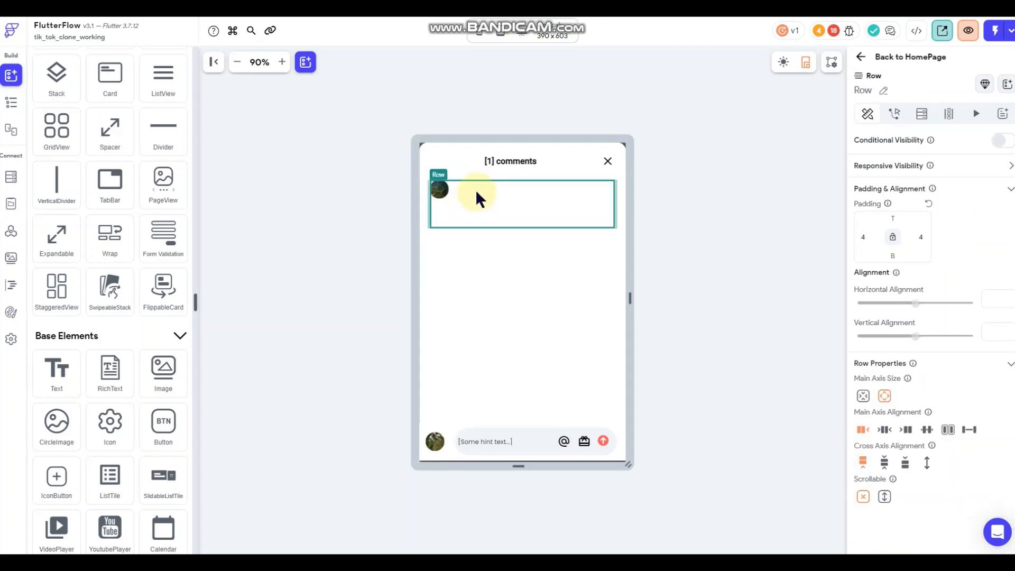
scroll(122, 163, up, 5)
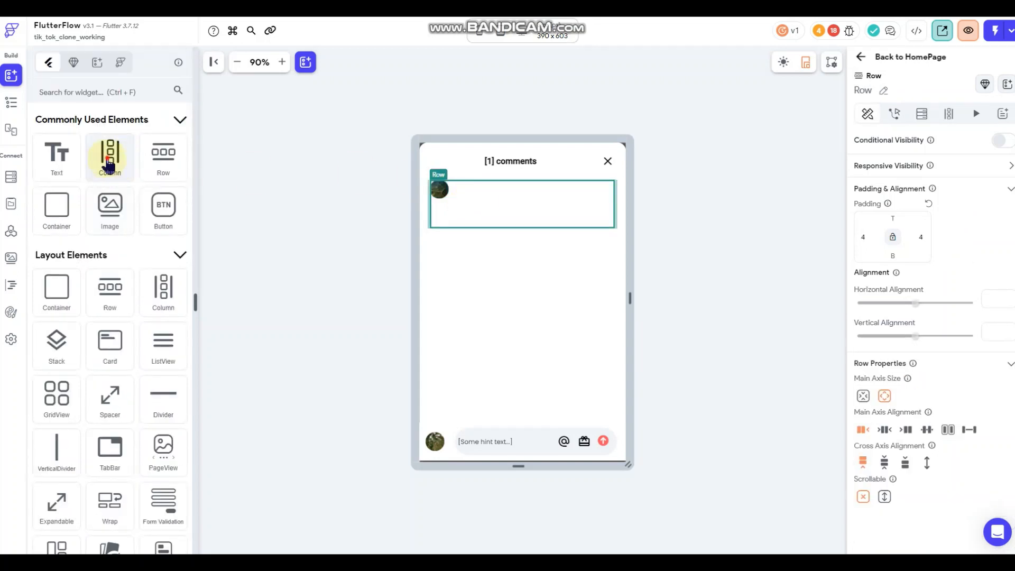
drag(108, 164, 473, 207)
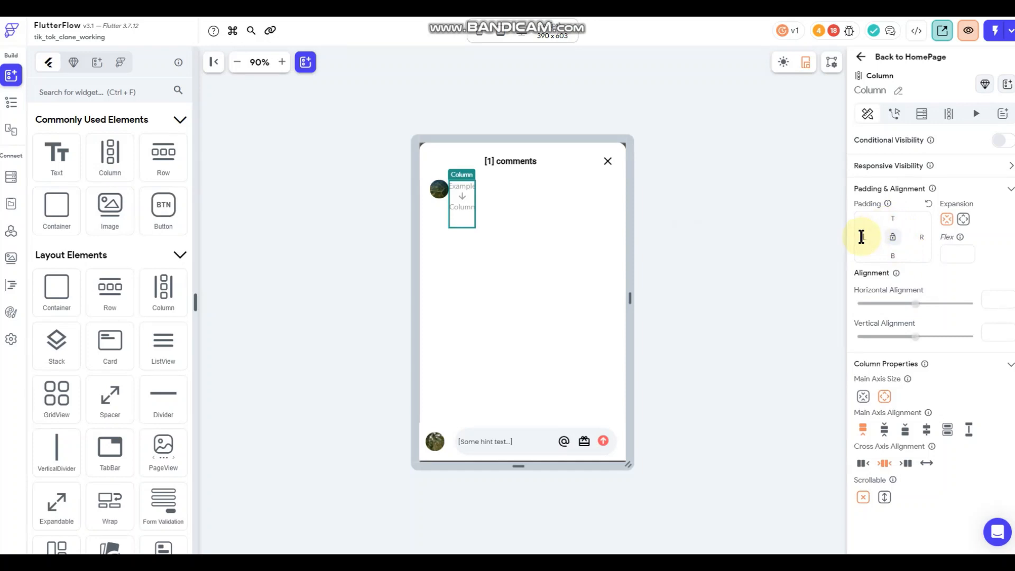
text(8)
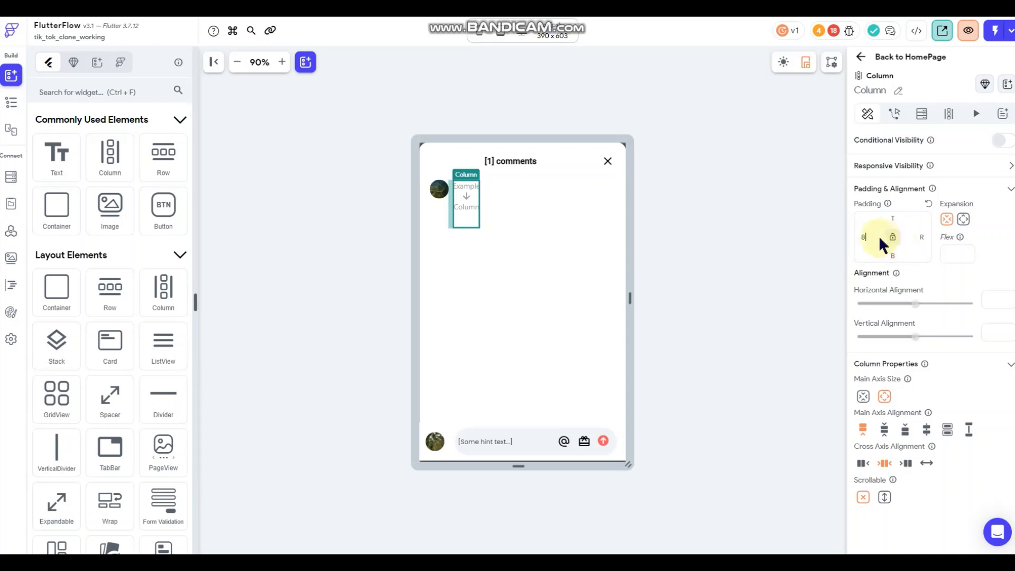
drag(880, 239, 840, 234)
text(10)
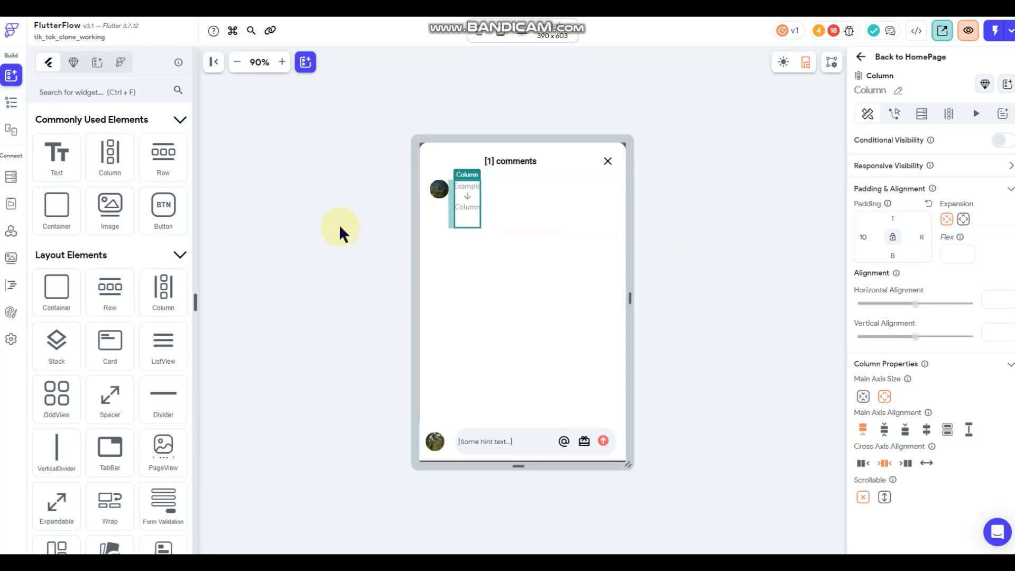
- Add a Text reading "<user name>" to the Column and set the Column's cross axis alignment to start
drag(59, 158, 474, 212)
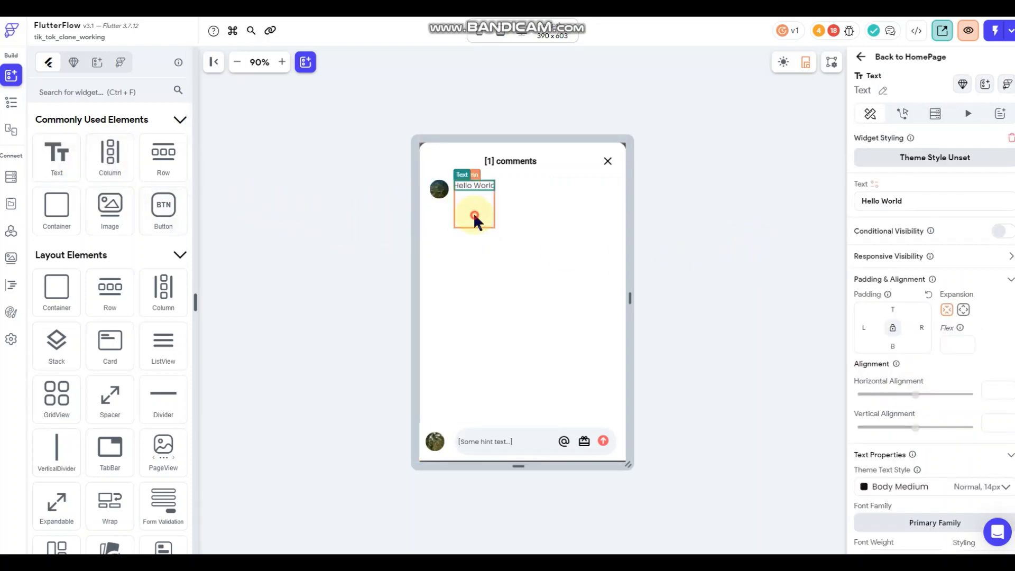
click(474, 212)
click(863, 463)
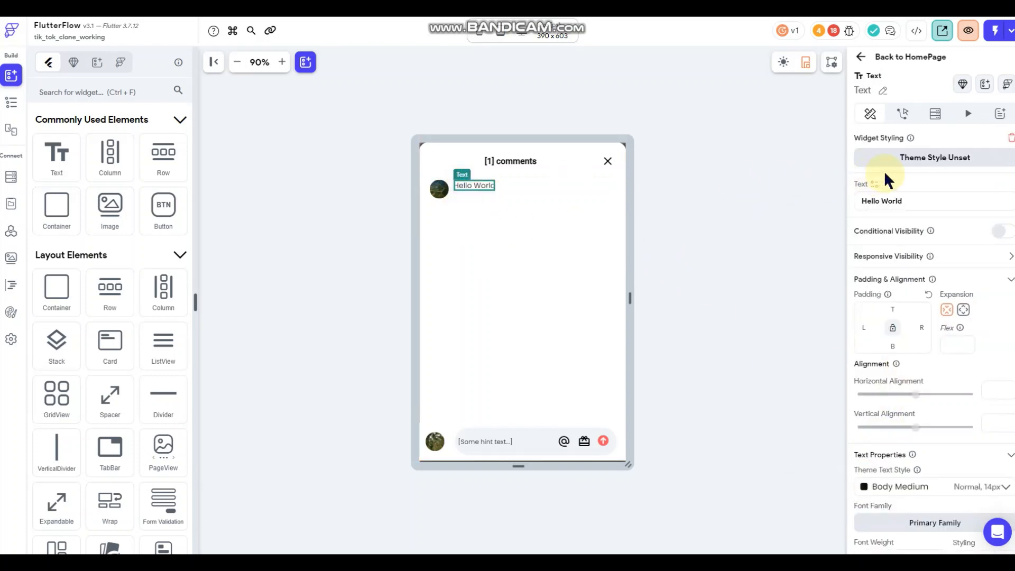
drag(920, 200, 712, 205)
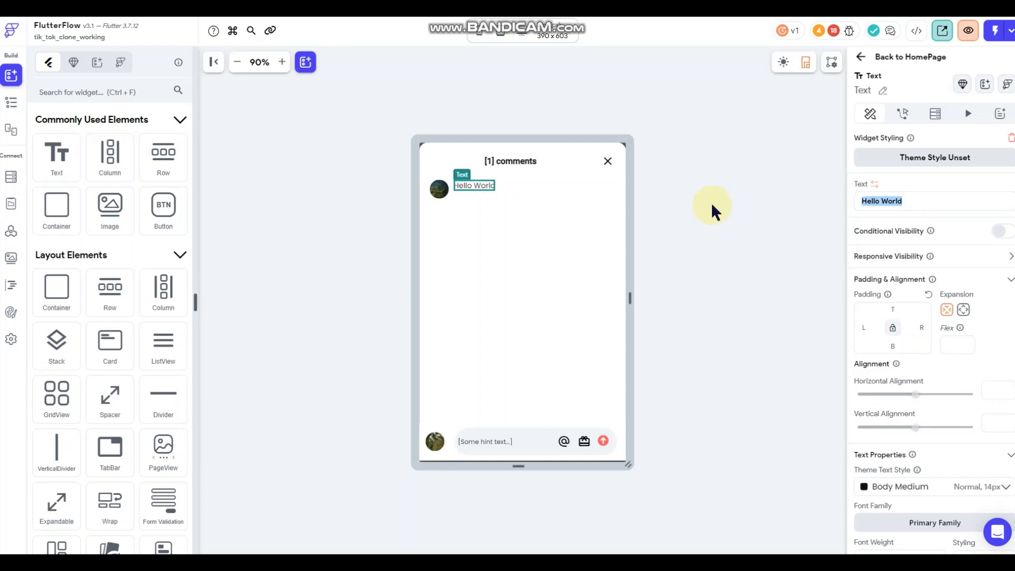
text(<u)
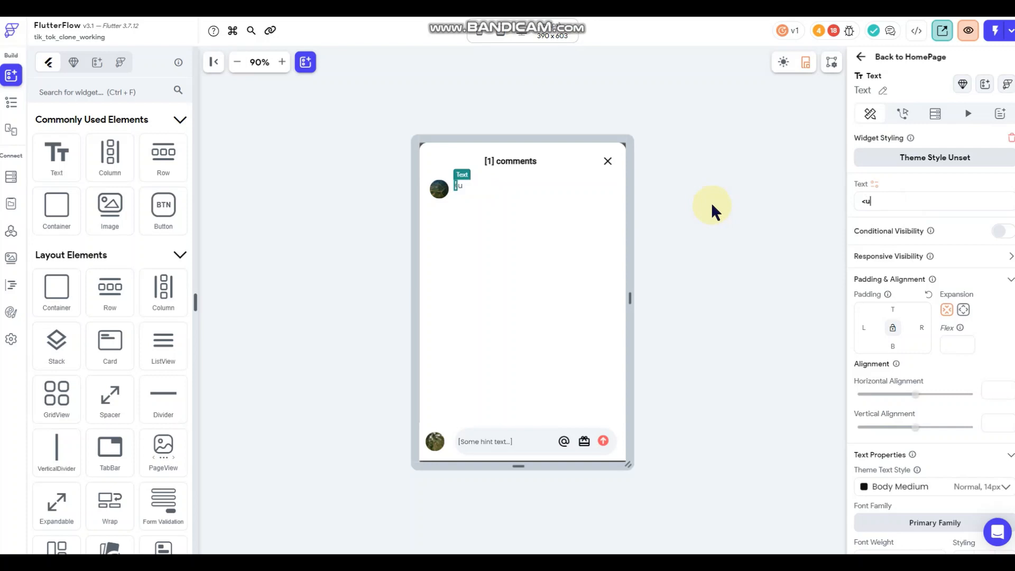
text(ser name>)
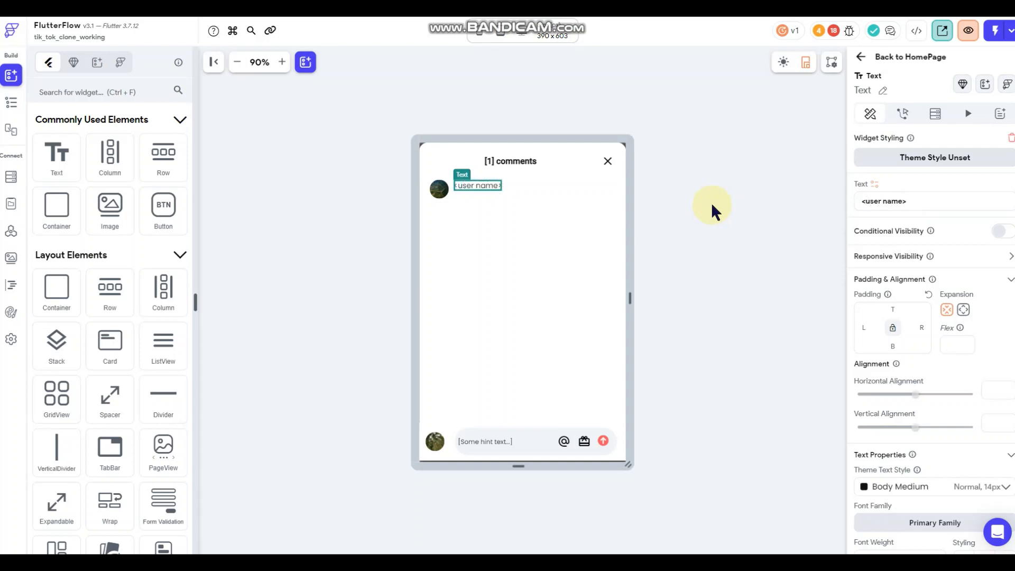
click(711, 201)
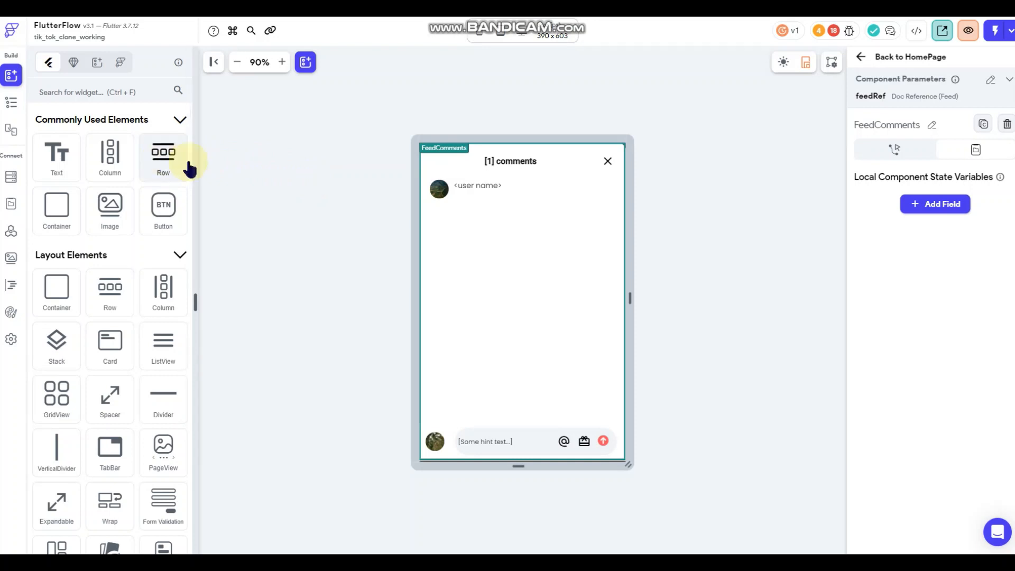
- Duplicate the "<user name>" Text within the Column
click(478, 185)
right_click(478, 185)
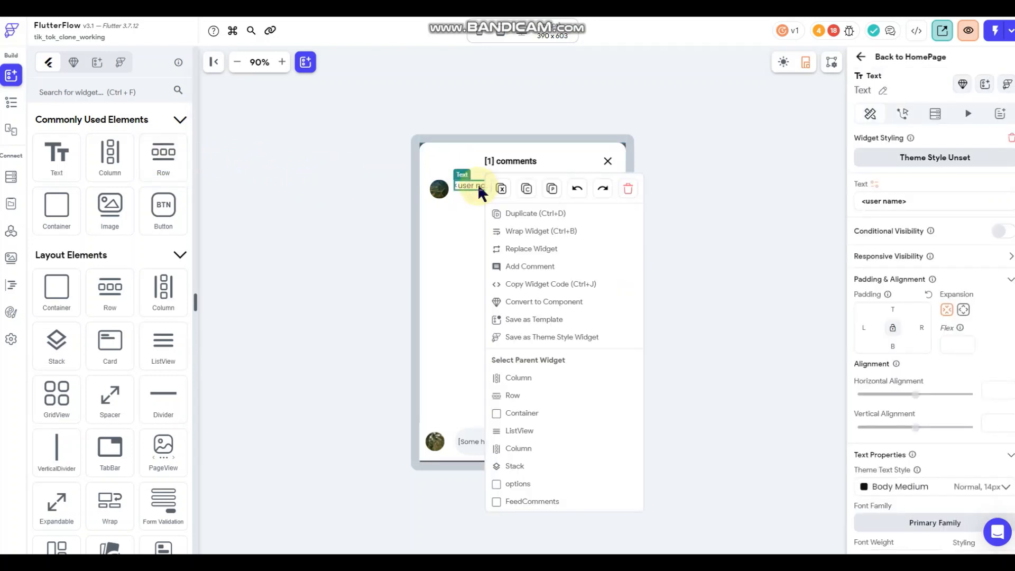
click(515, 213)
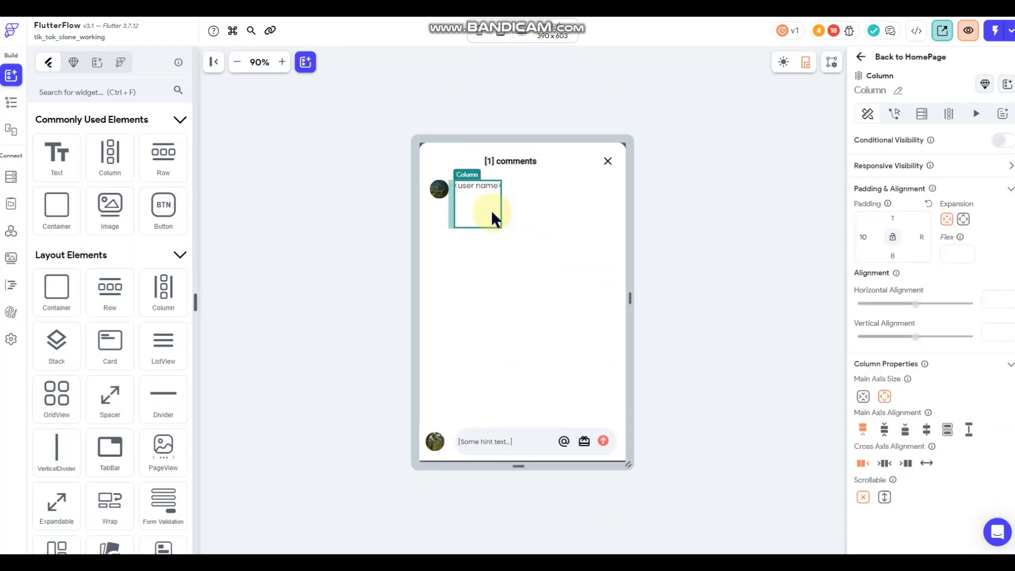
click(479, 195)
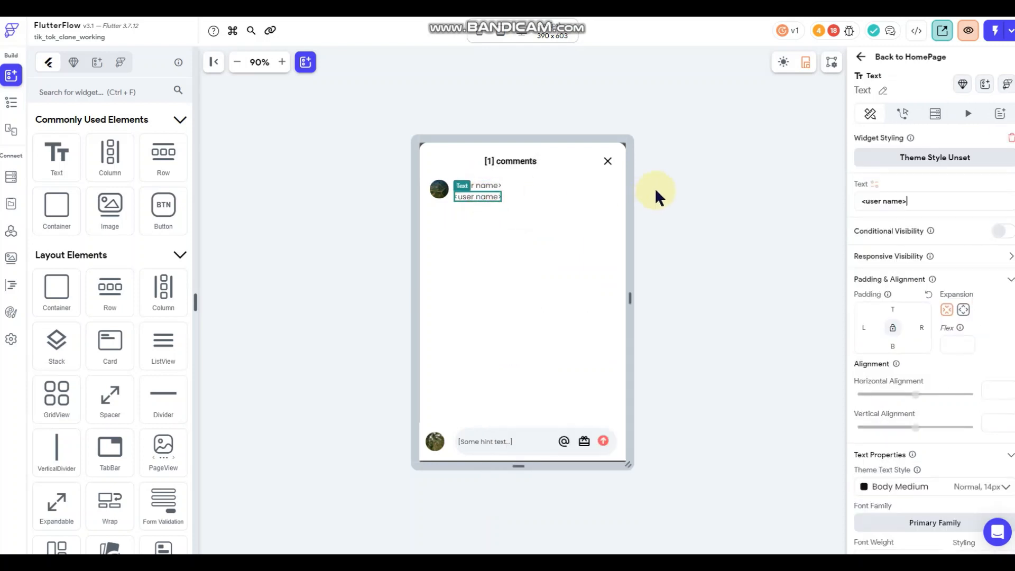
click(747, 179)
- Change the text of the duplicated Text widget to "<comment>"
click(476, 196)
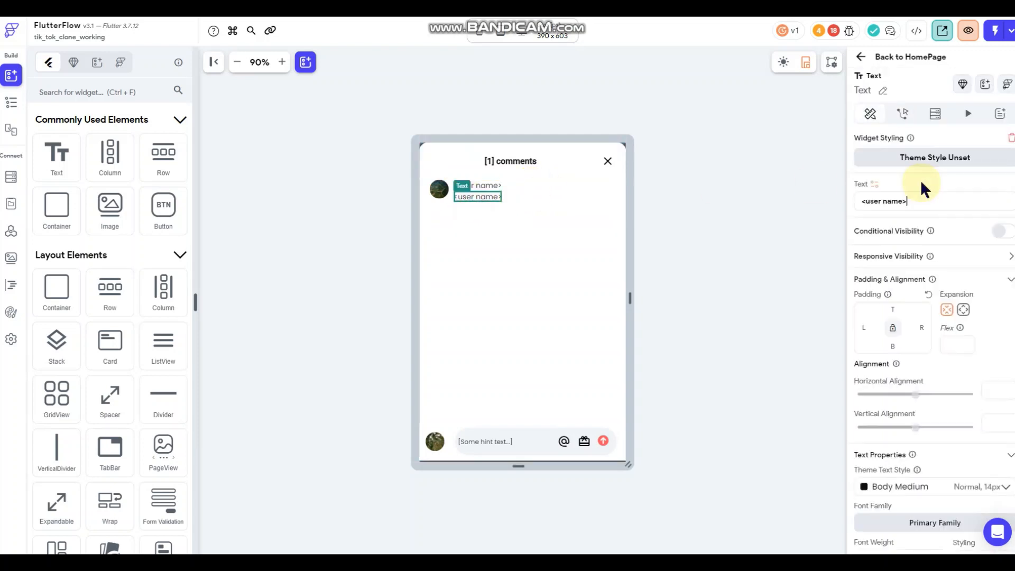
click(906, 201)
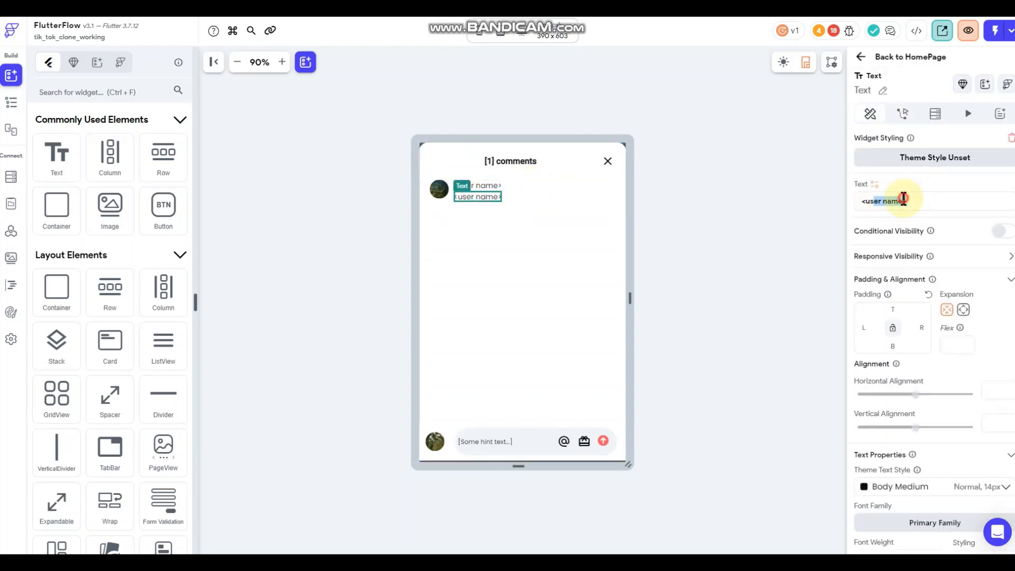
drag(902, 201, 863, 201)
text(comment>)
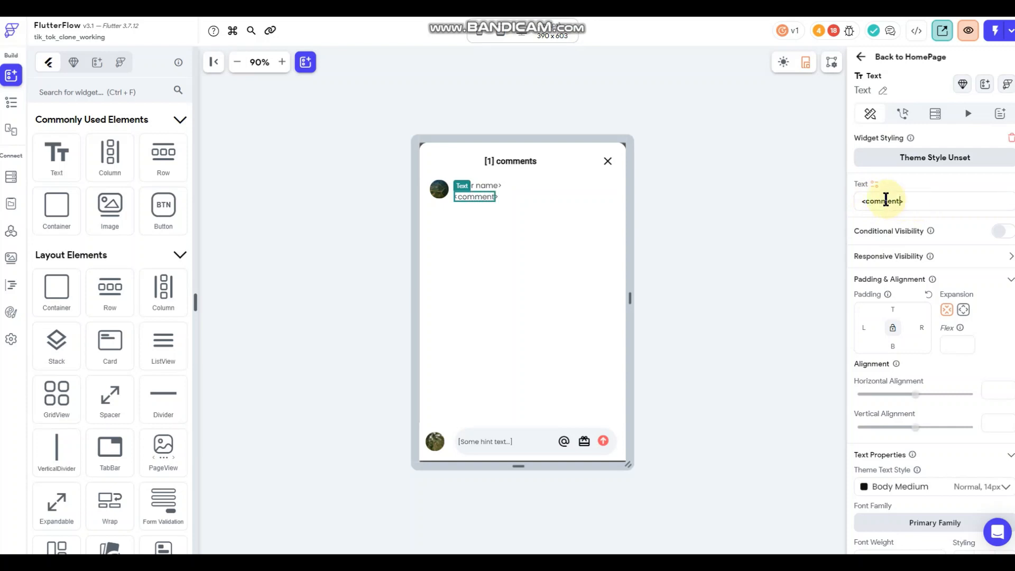
click(733, 209)
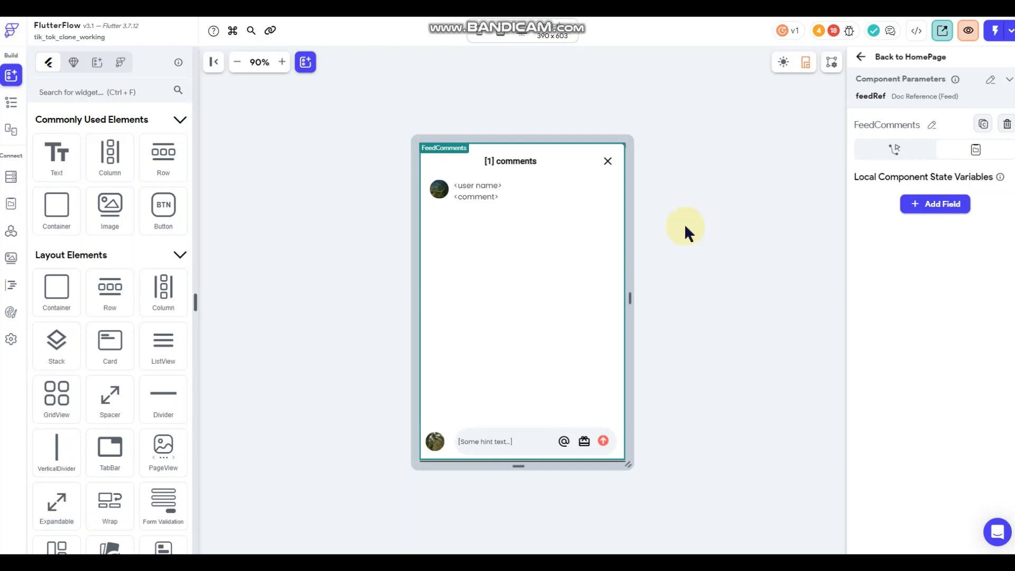
- Add a Row below the "<comment>" Text in the Column and set its top padding to 4
drag(162, 156, 463, 212)
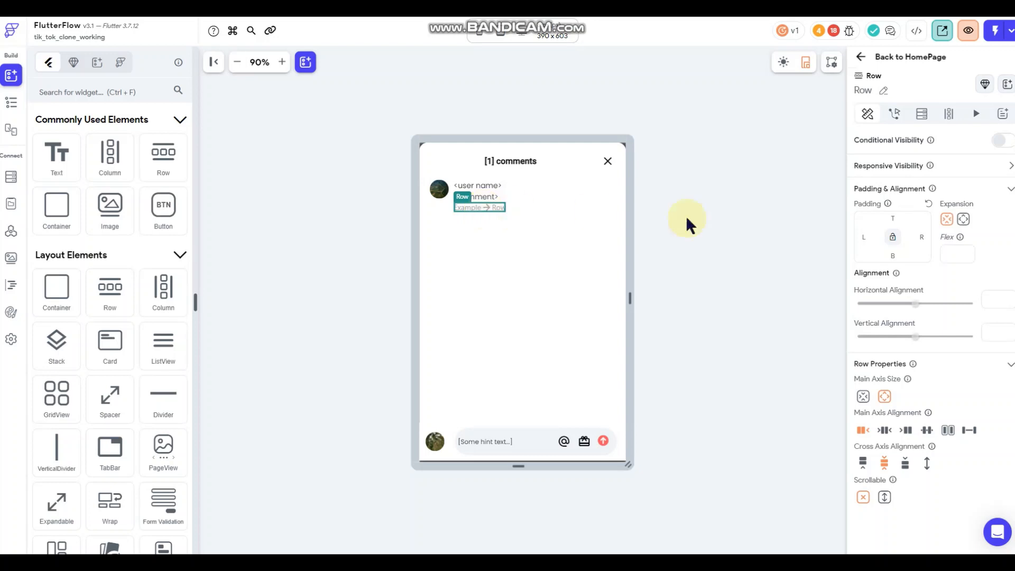
click(892, 218)
text(4)
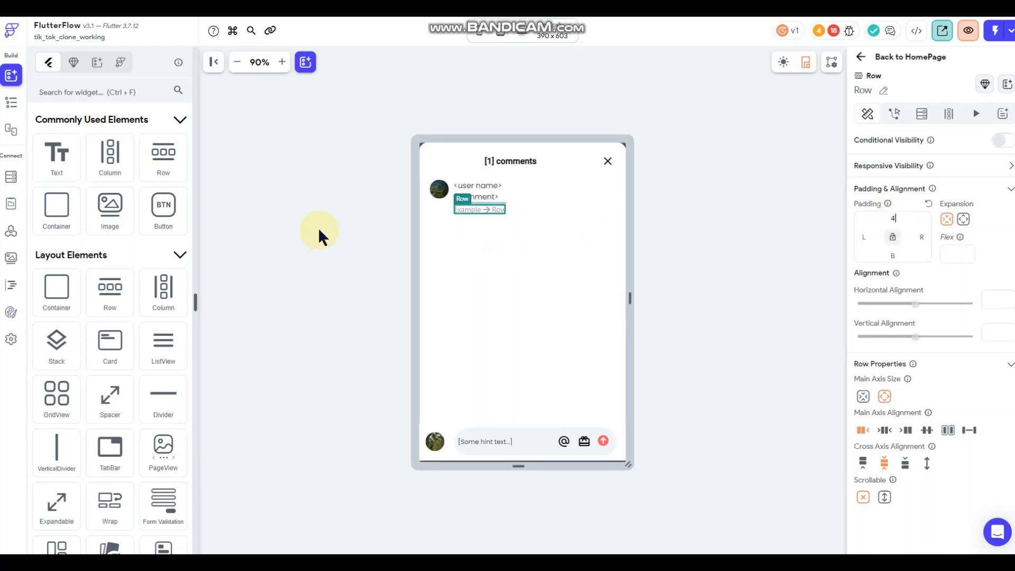
- Add two Text widgets side by side to the Row below "<comment>", giving the second a left padding of 10
drag(36, 158, 456, 207)
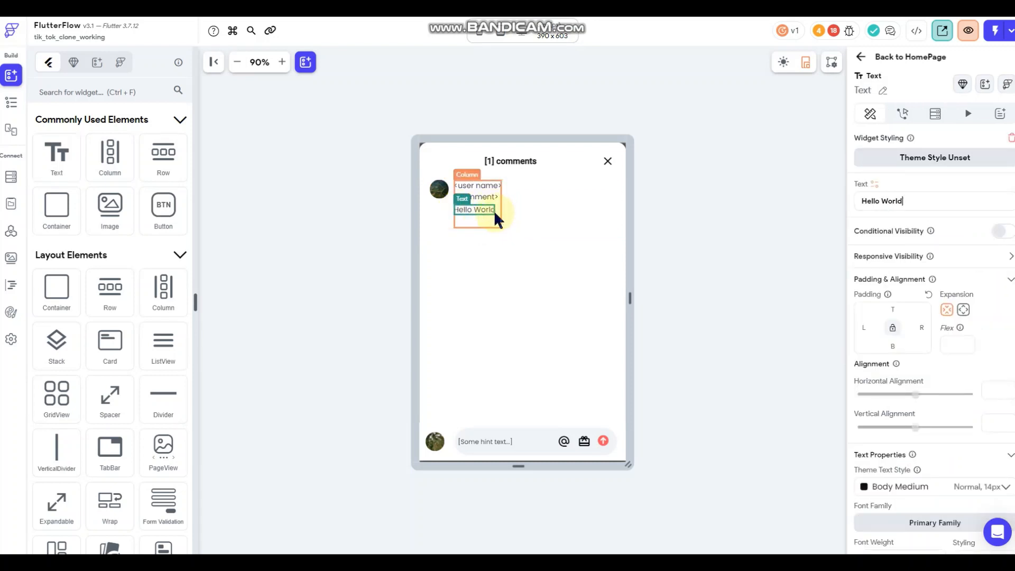
click(11, 103)
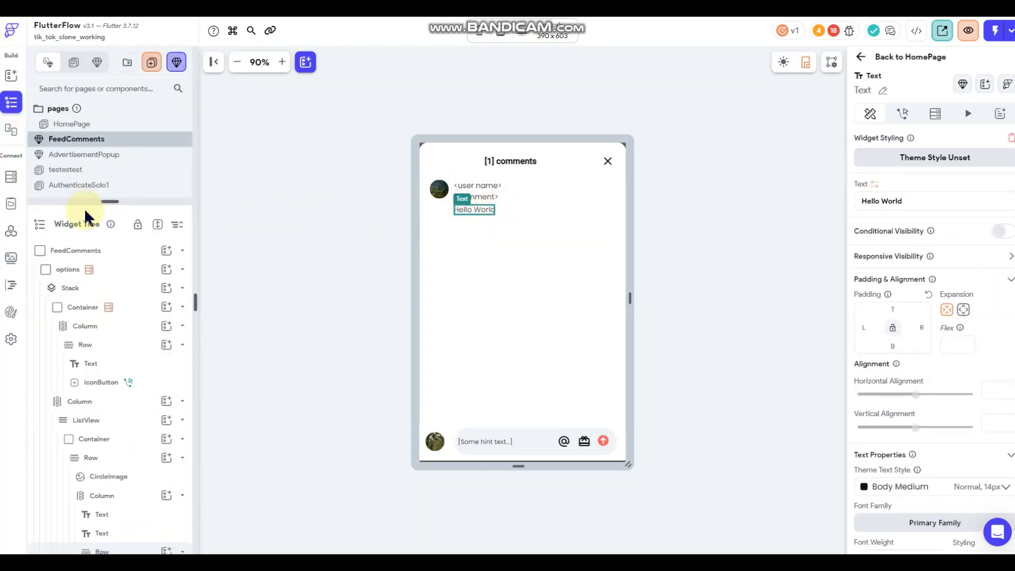
click(464, 208)
click(110, 339)
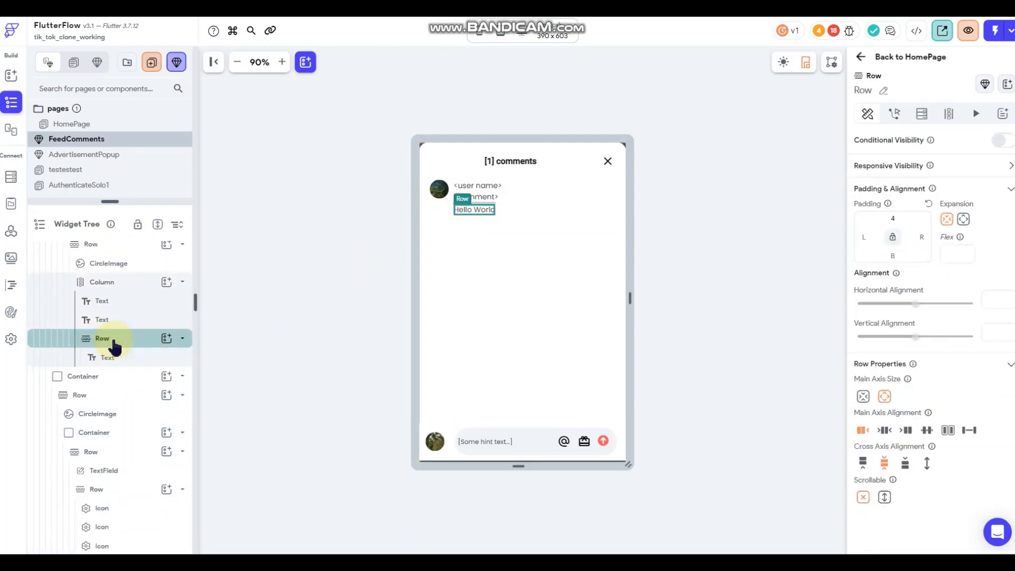
click(166, 338)
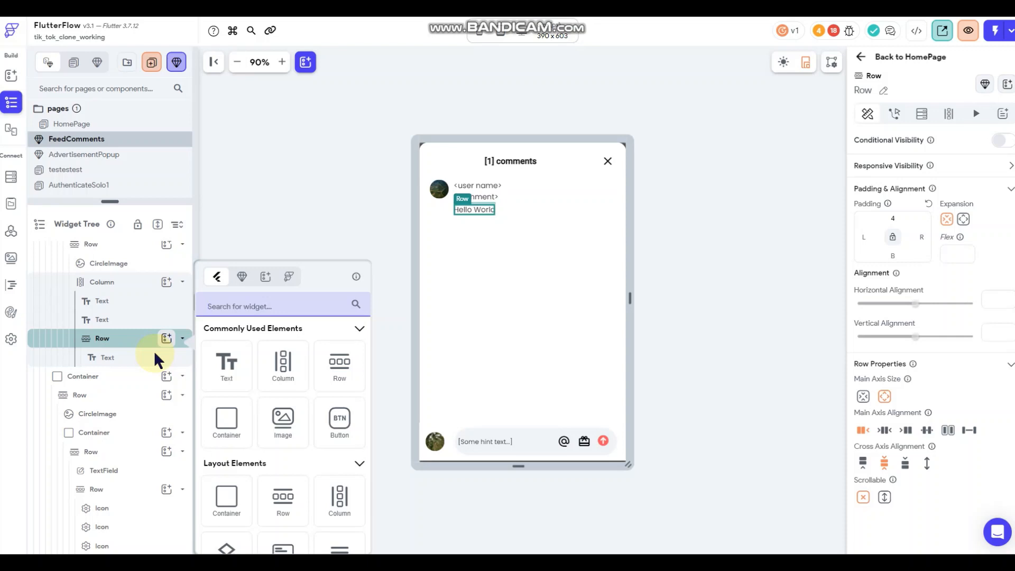
click(236, 375)
click(236, 376)
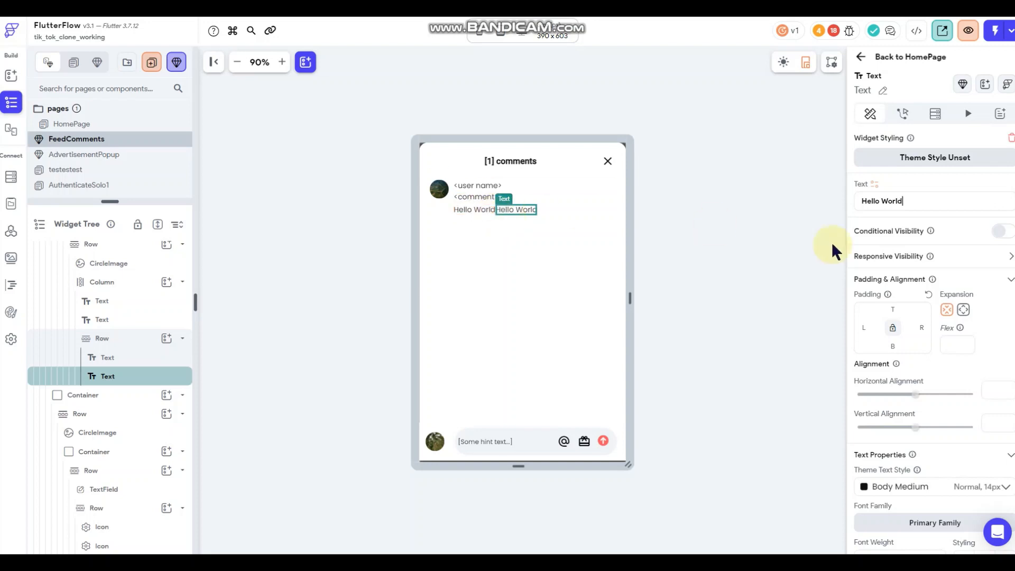
click(864, 326)
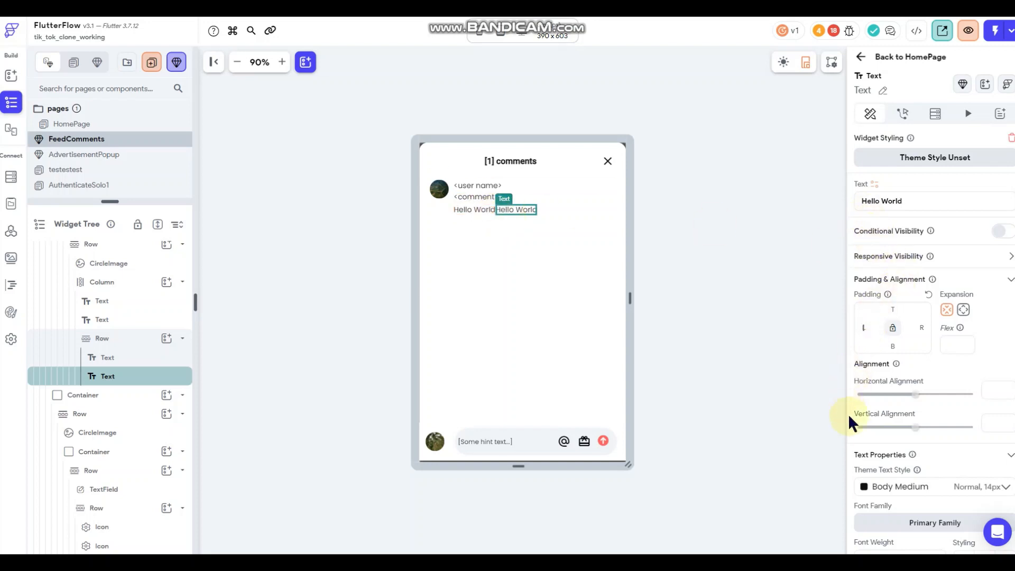
click(730, 257)
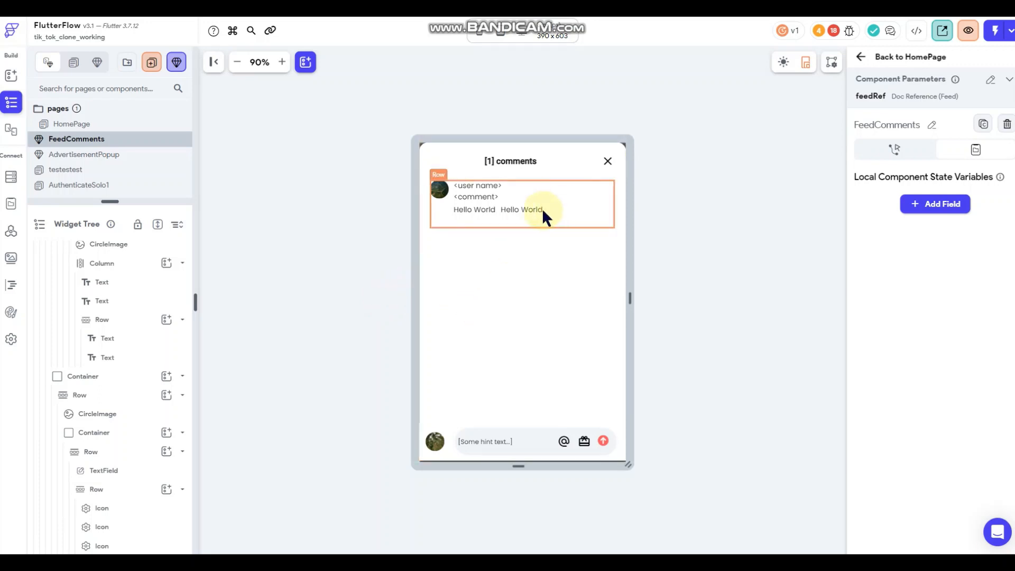
click(496, 211)
click(963, 219)
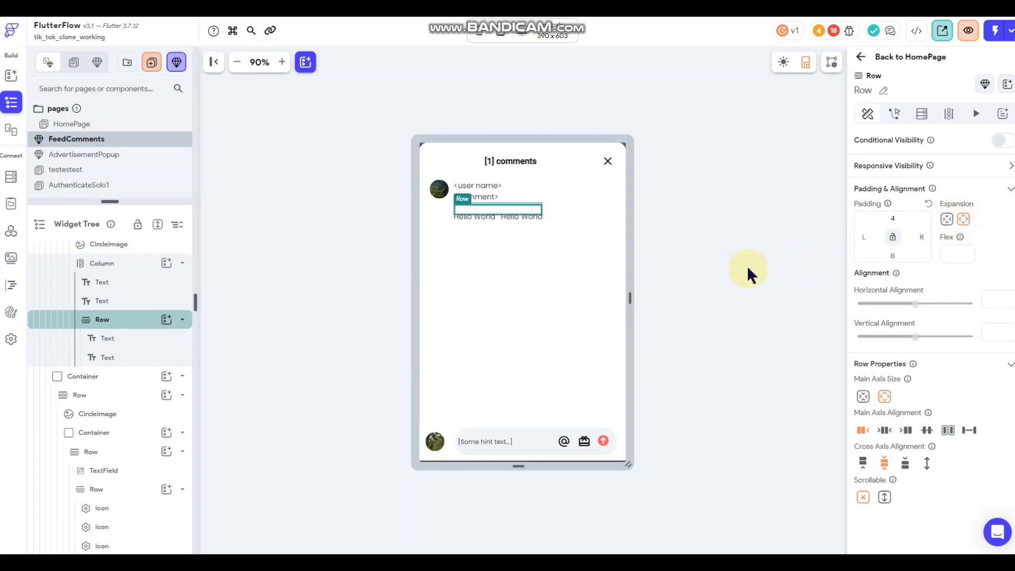
click(946, 219)
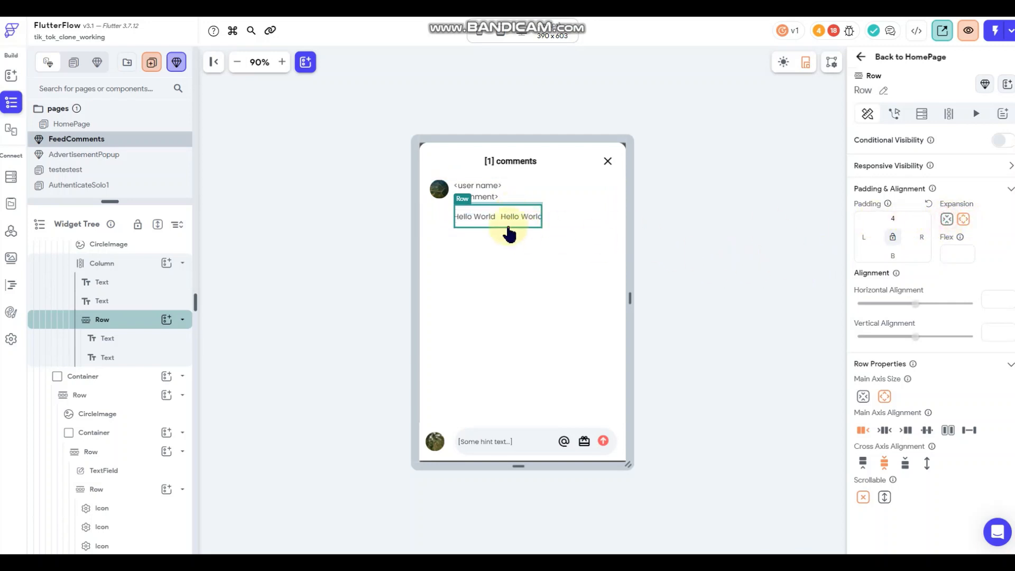
- Set the Column holding the user name and comment texts to expanded
click(537, 190)
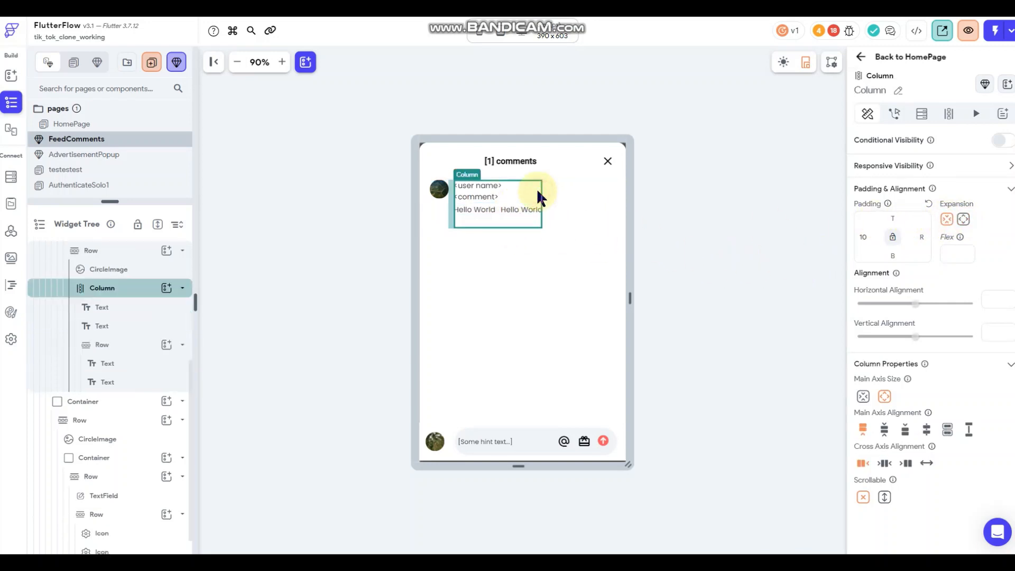
click(963, 223)
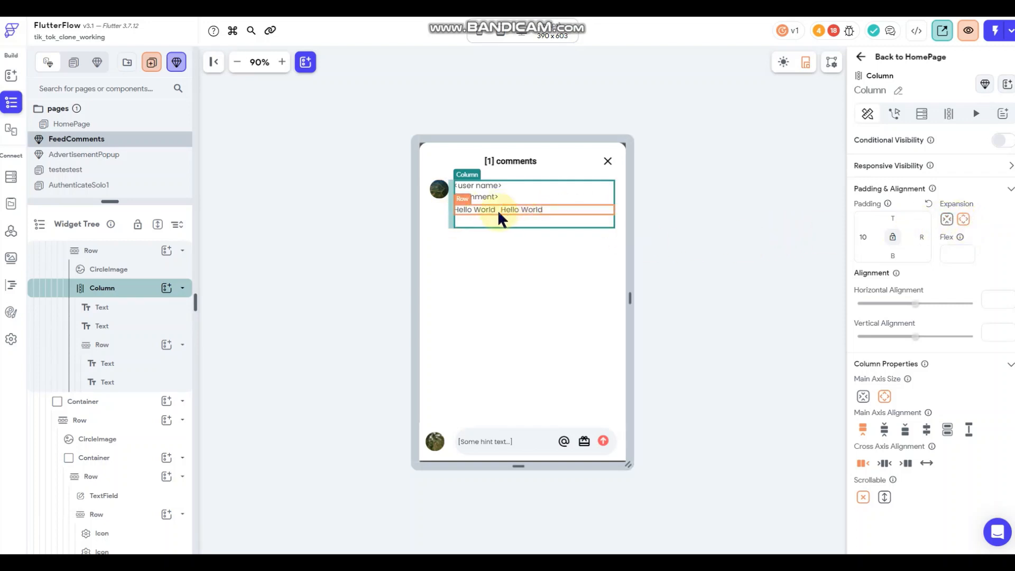
- Nest a new Row inside the Row below "<comment>" and remove the unpadded "Hello World" Text from the outer Row
click(567, 207)
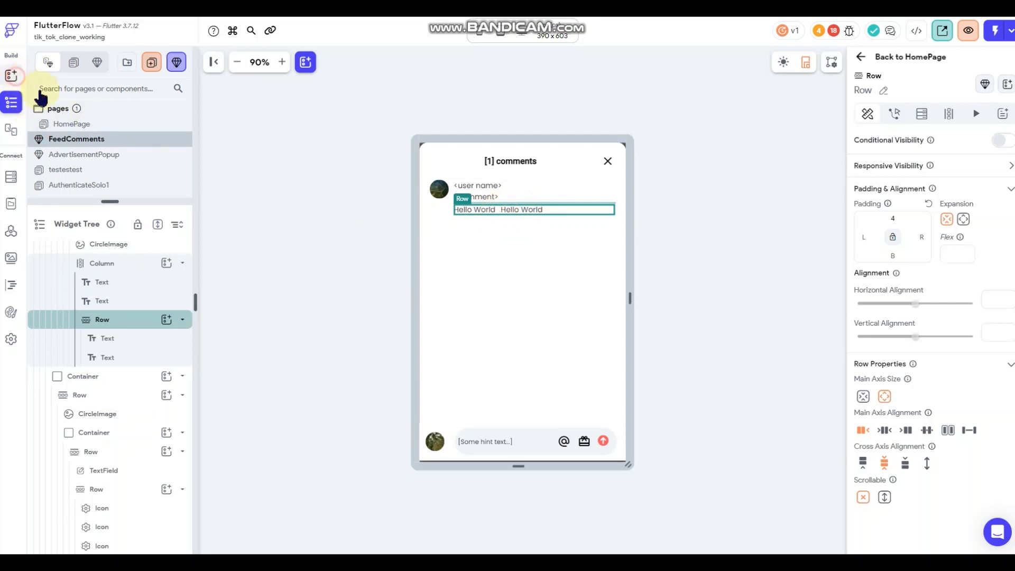
click(11, 75)
drag(159, 157, 559, 204)
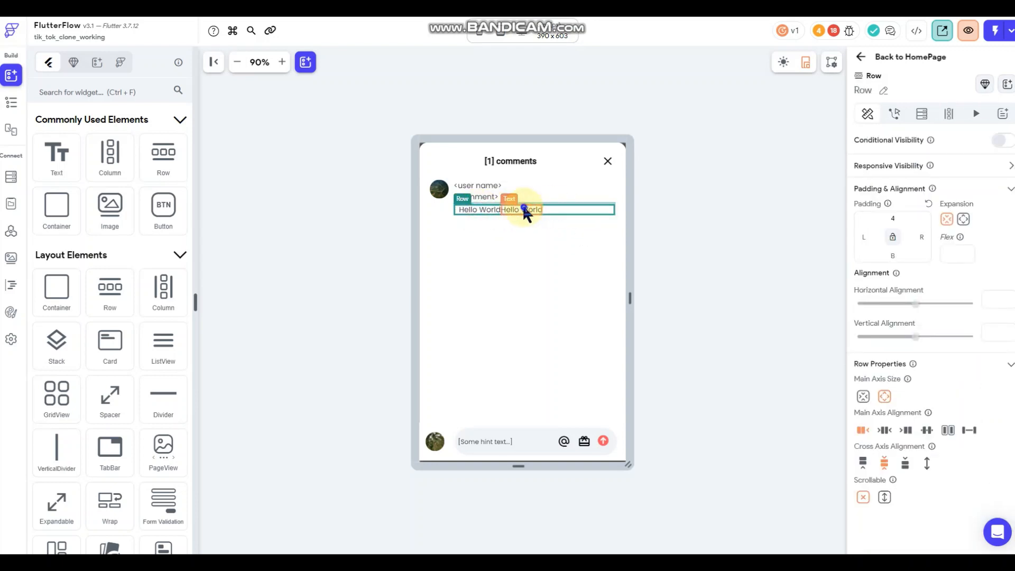
right_click(525, 211)
click(544, 151)
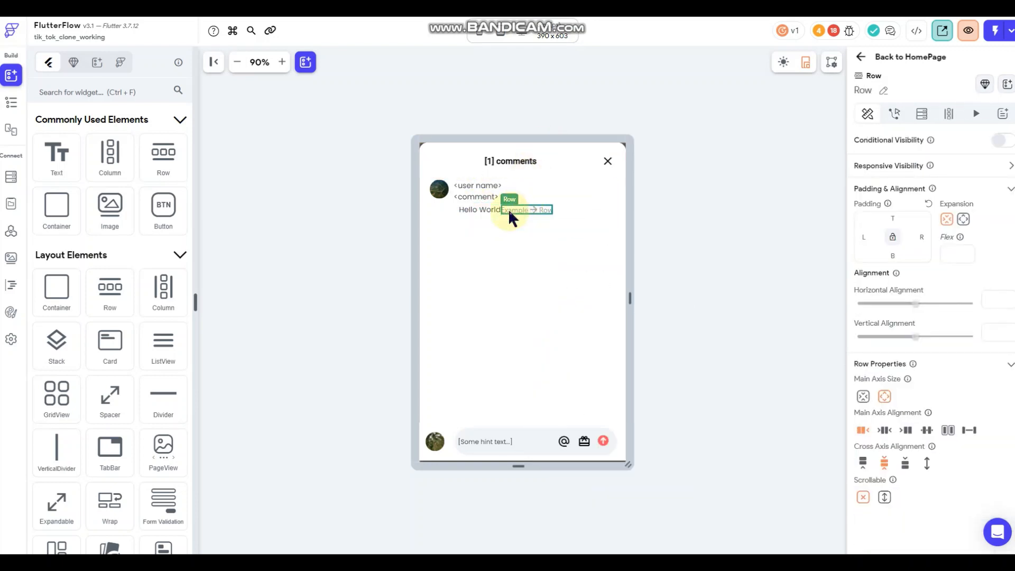
- Move the remaining padded "Hello World" Text into the nested Row and duplicate it there
click(490, 205)
mouse_move(484, 206)
mouse_down()
mouse_move(511, 208)
mouse_move(490, 206)
mouse_up()
right_click(487, 206)
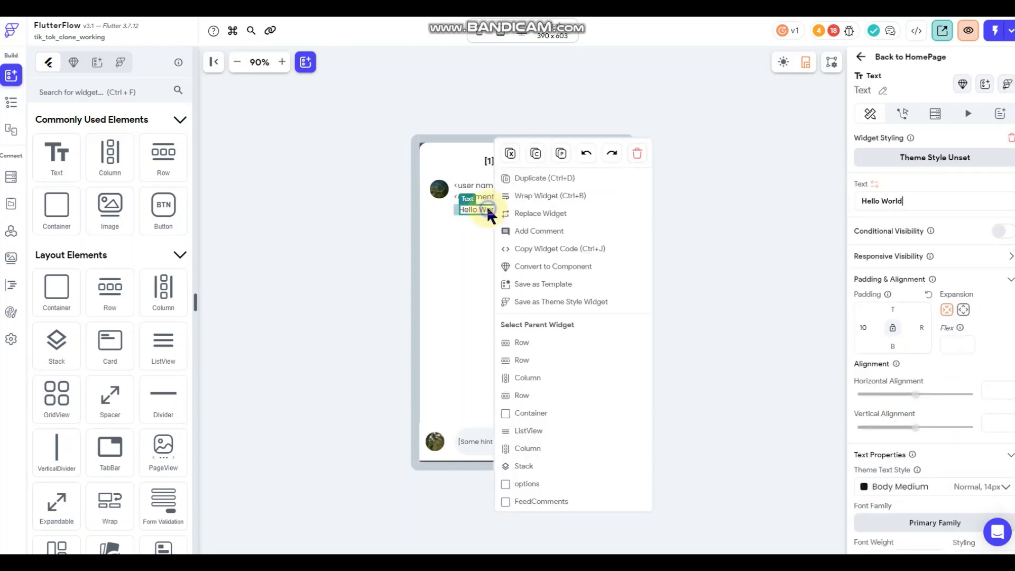
click(533, 180)
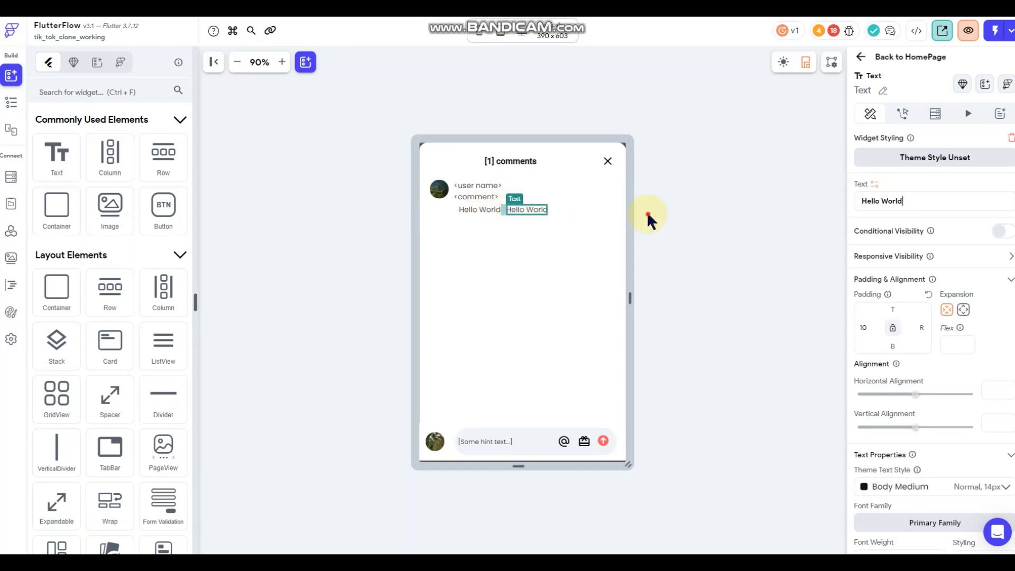
click(646, 211)
- Clear the left padding of the first "Hello World" Text in the nested Row
click(497, 209)
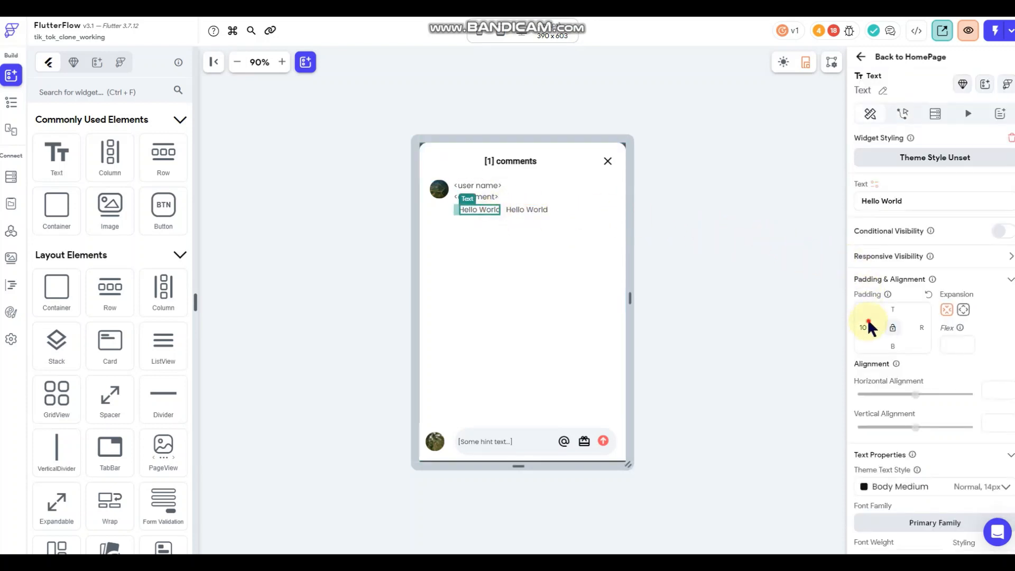
click(866, 327)
drag(867, 326, 810, 324)
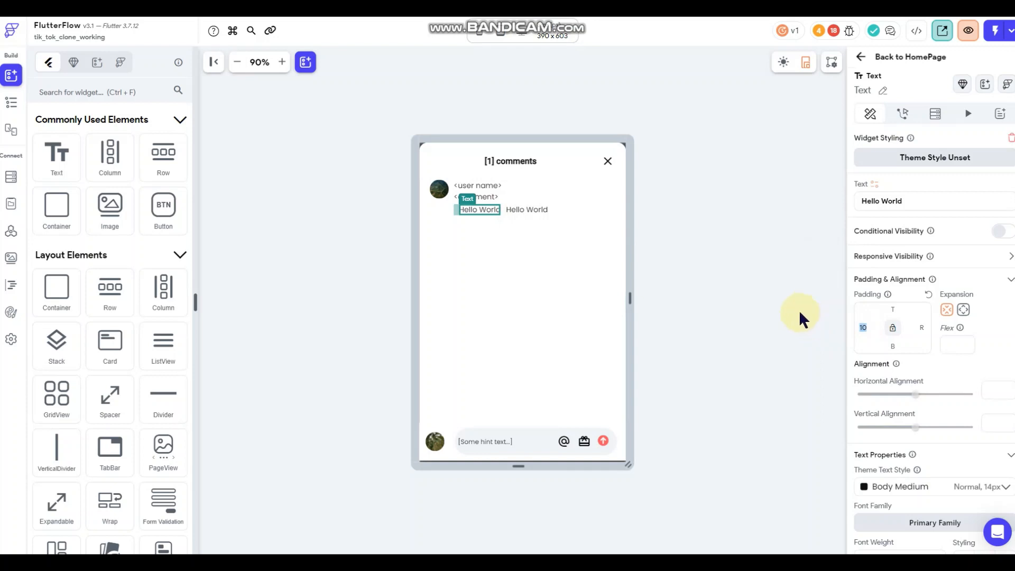
click(715, 205)
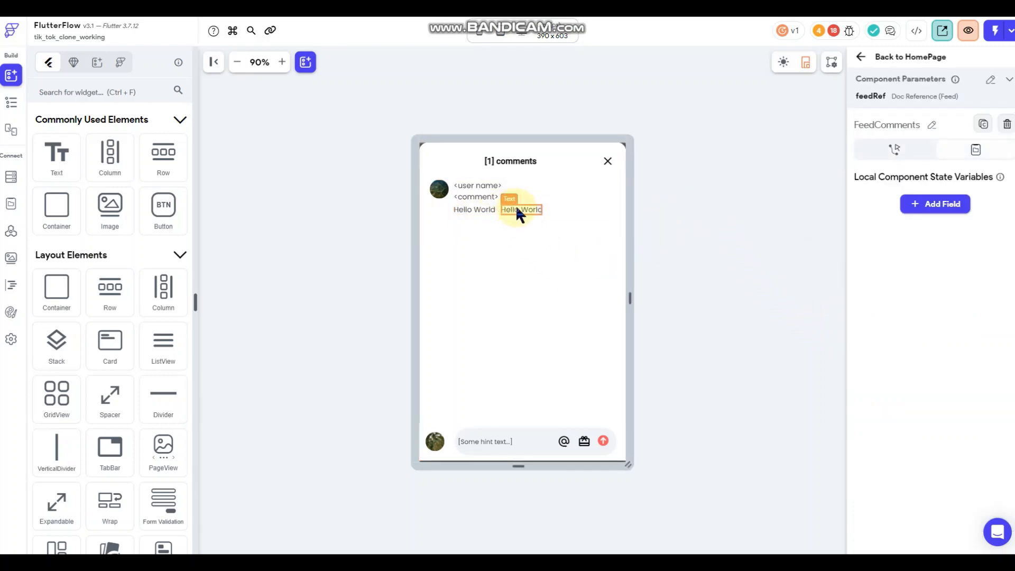
- Set the outer detail Row's main axis alignment to space between and add a second nested Row at its end
click(573, 205)
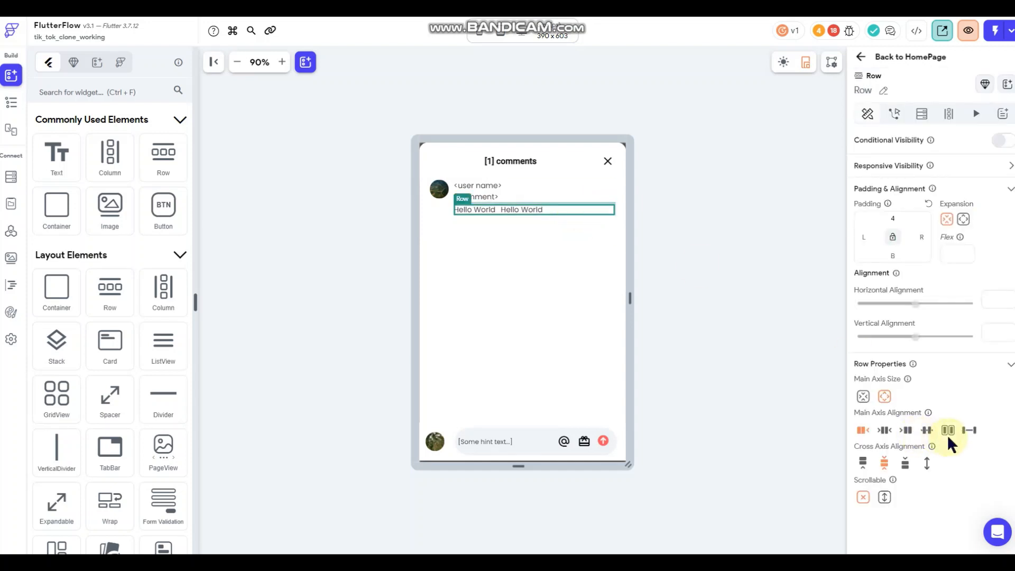
click(968, 429)
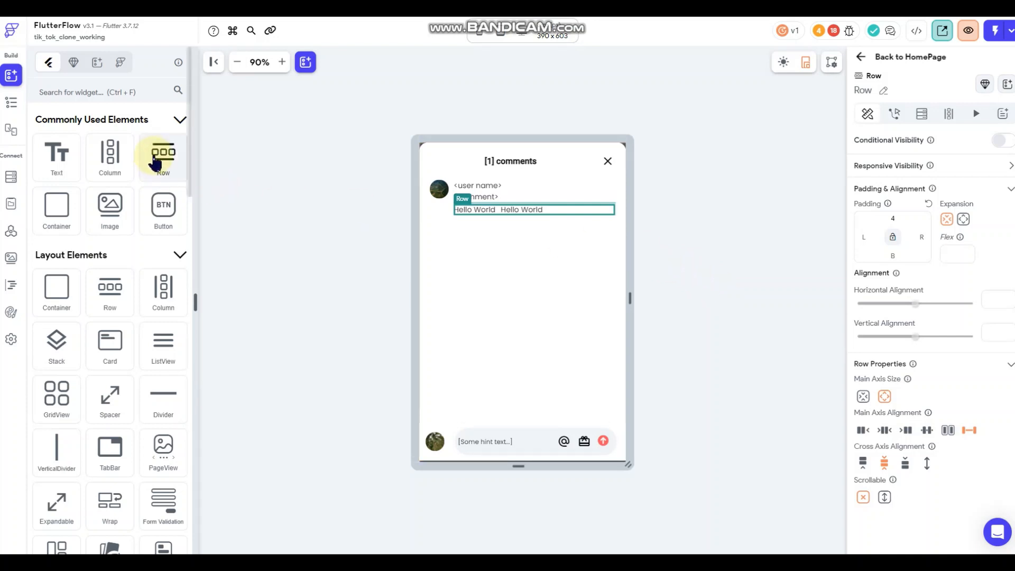
drag(156, 154, 582, 213)
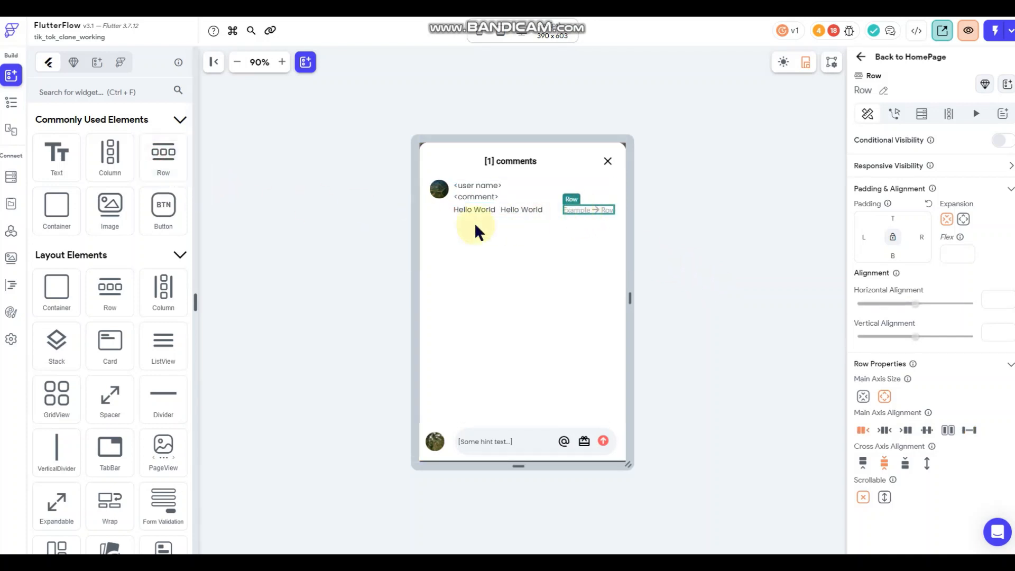
- Nest another Row inside the second nested Row at the end of the detail Row
scroll(127, 316, down, 3)
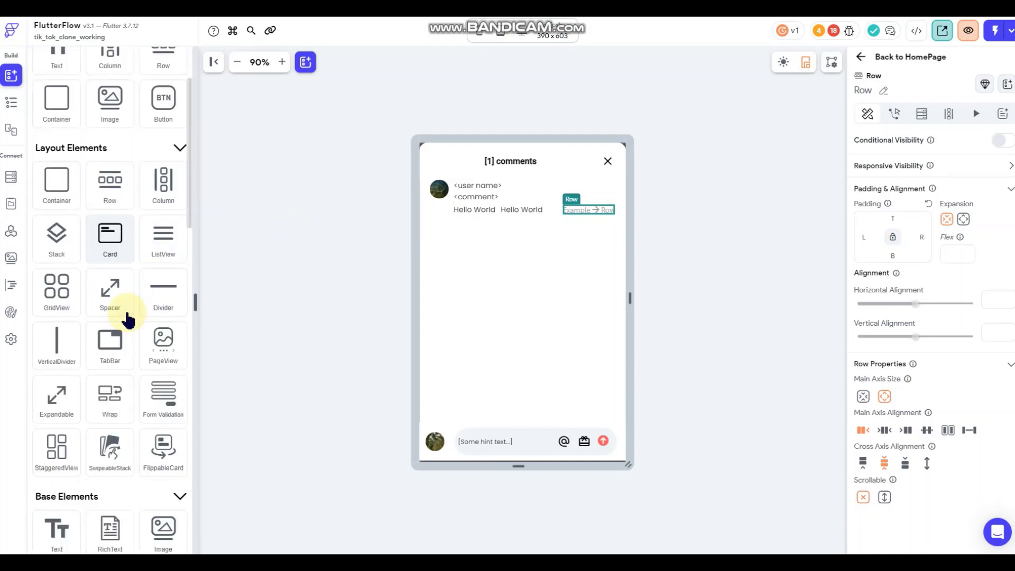
scroll(125, 315, down, 9)
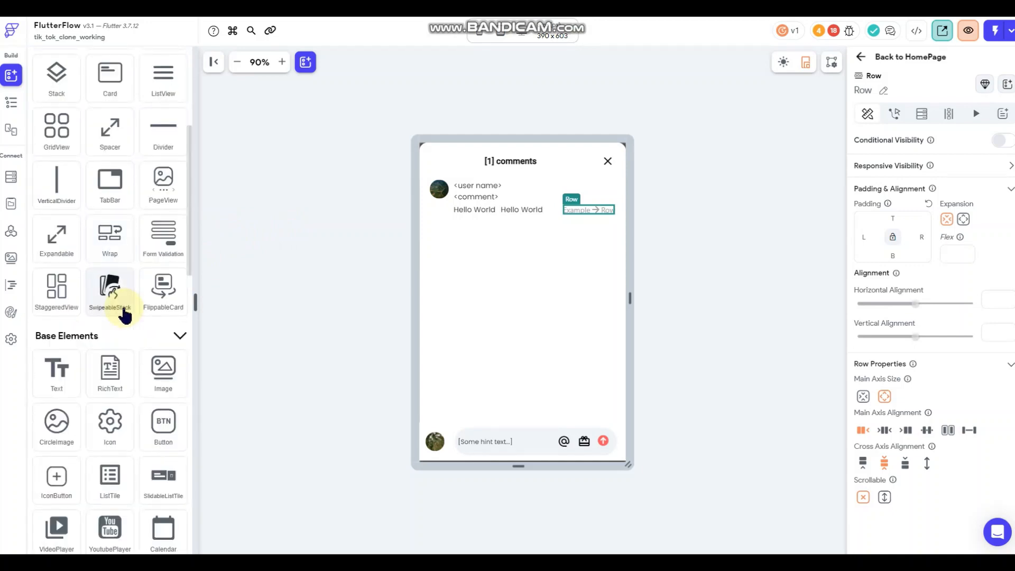
scroll(126, 314, down, 2)
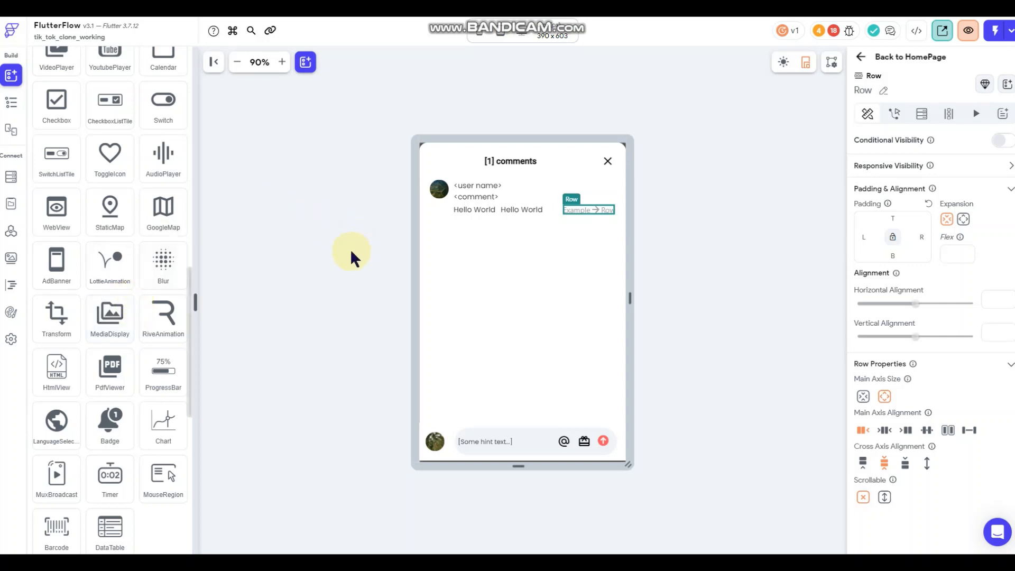
scroll(143, 158, up, 15)
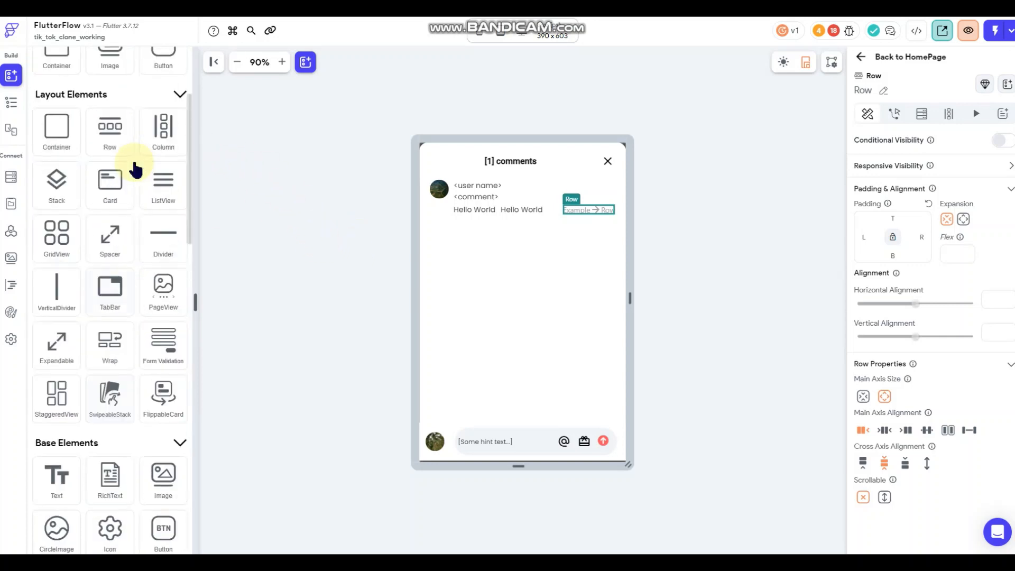
mouse_move(159, 157)
mouse_down()
mouse_move(394, 218)
mouse_move(579, 209)
mouse_up()
drag(497, 231, 607, 211)
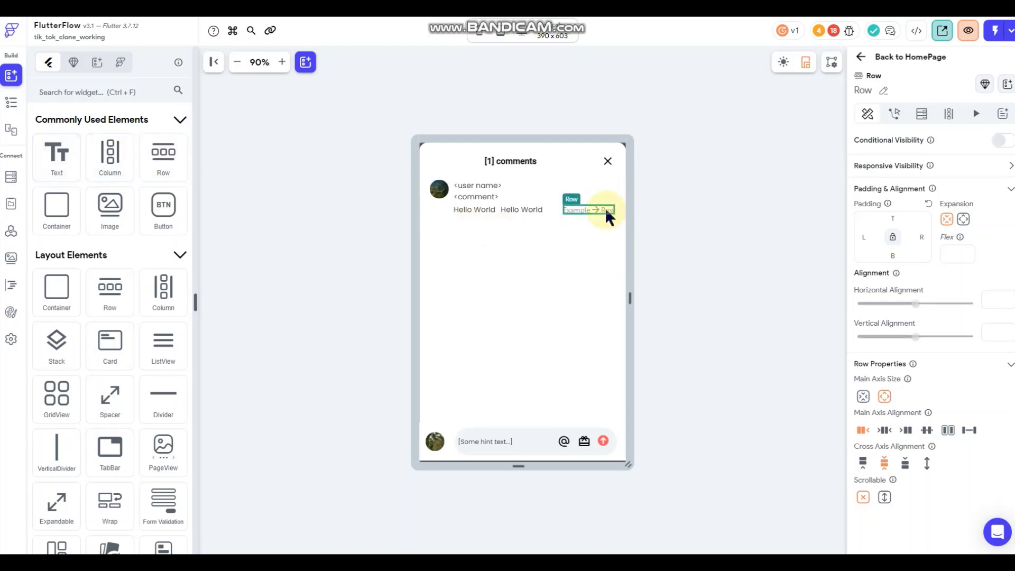
- Search the widgets for "togg" and add a ToggleIcon to the innermost Row at the end of the detail Row
click(11, 102)
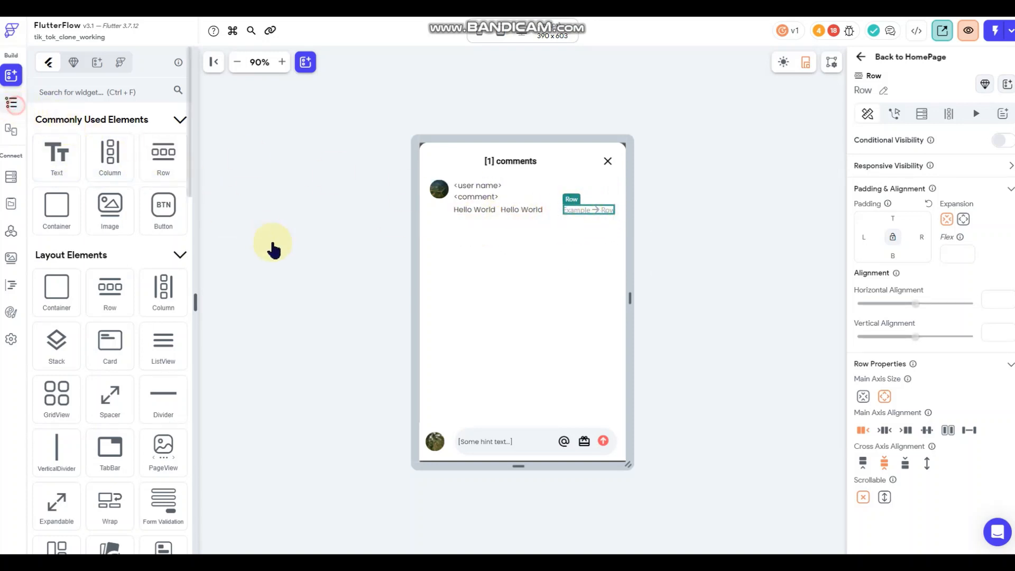
click(569, 206)
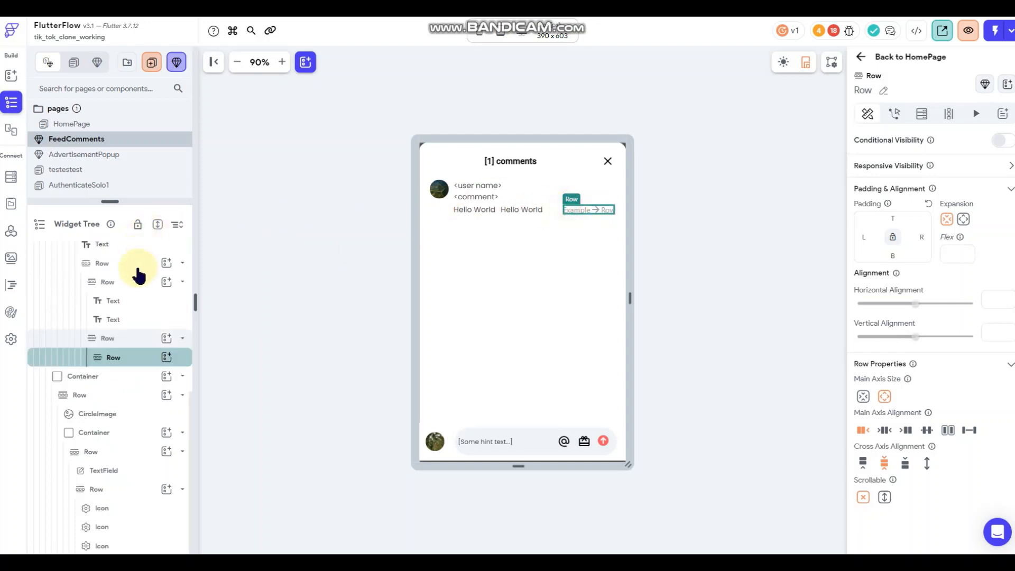
click(167, 357)
scroll(295, 395, down, 10)
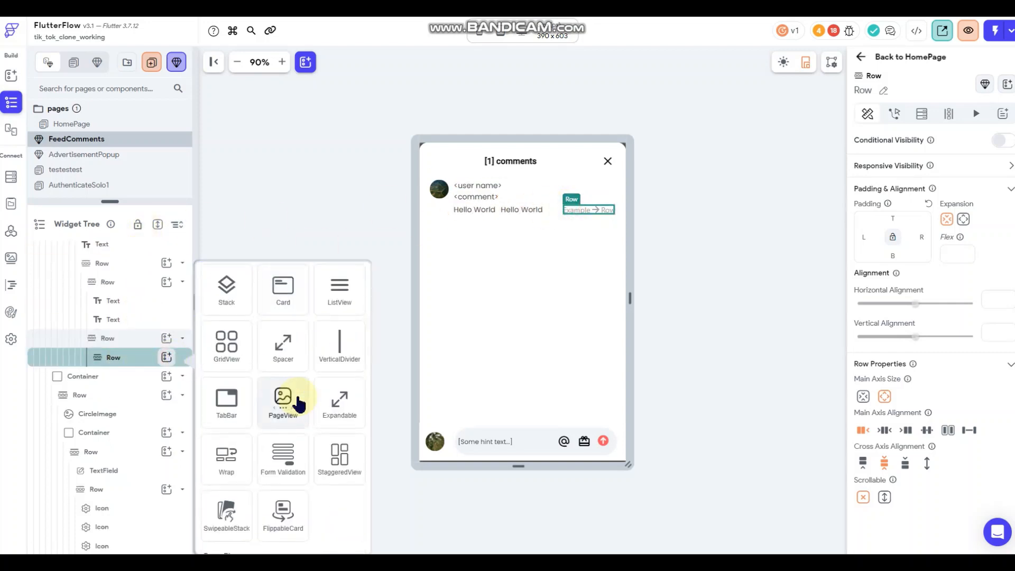
scroll(284, 344, up, 10)
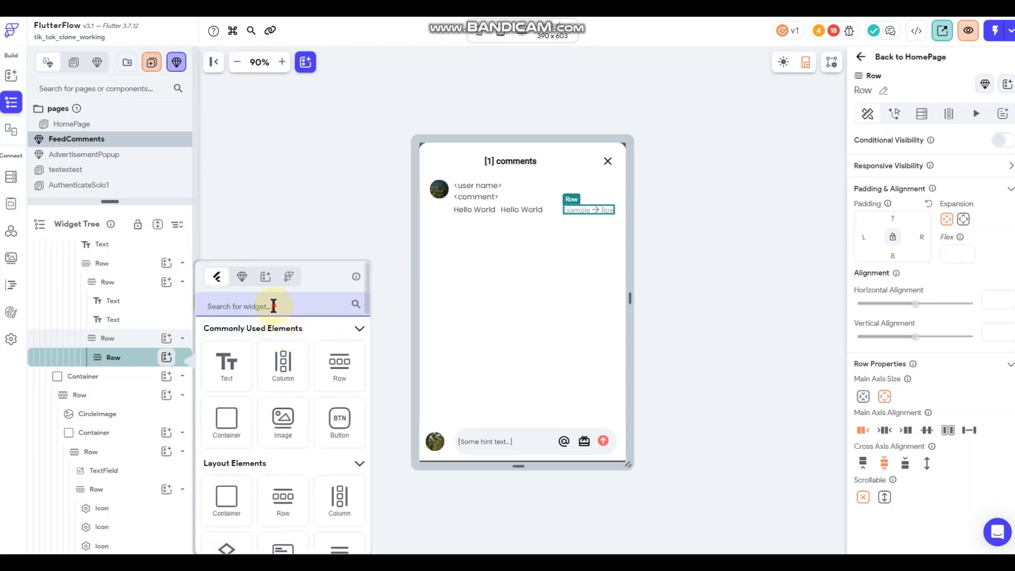
click(273, 305)
text(togg)
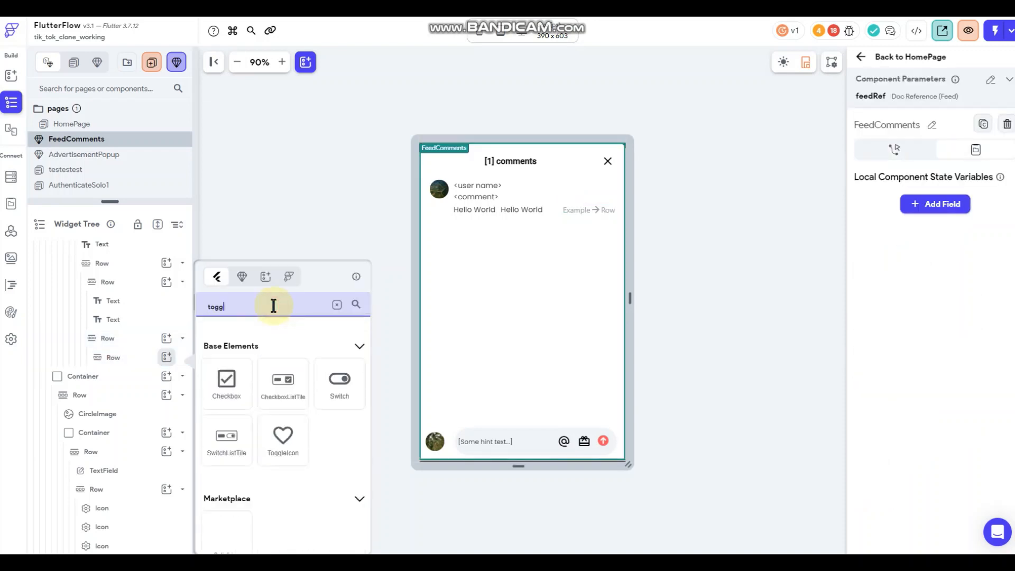
click(284, 454)
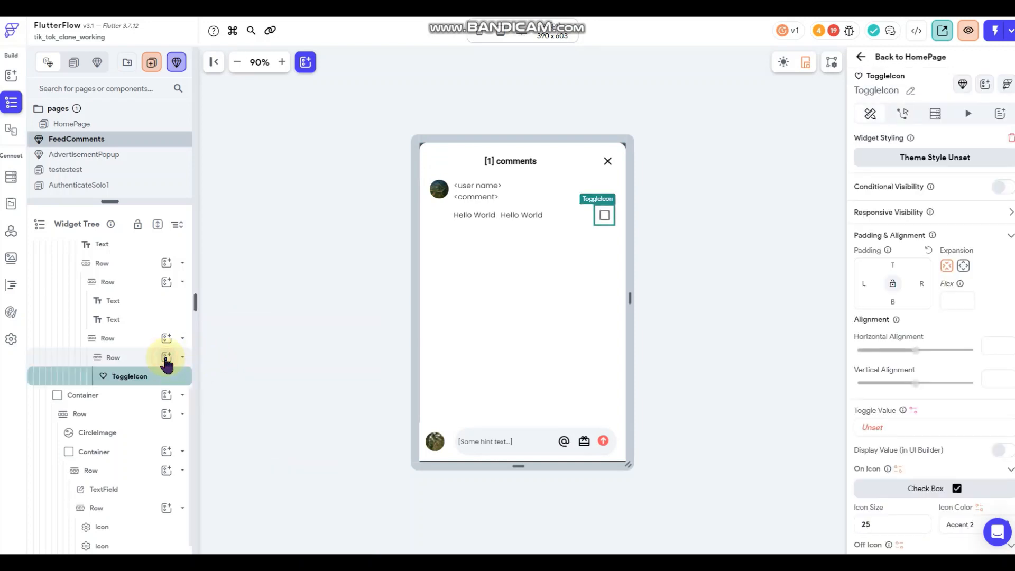
- Add a Text after the ToggleIcon in the innermost Row and select that Row
click(166, 357)
click(231, 376)
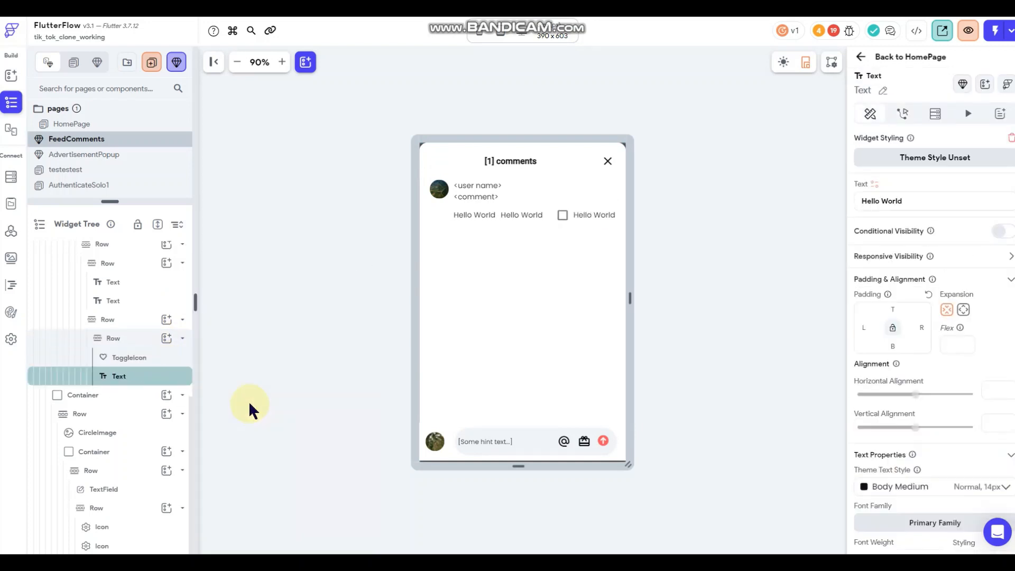
click(135, 339)
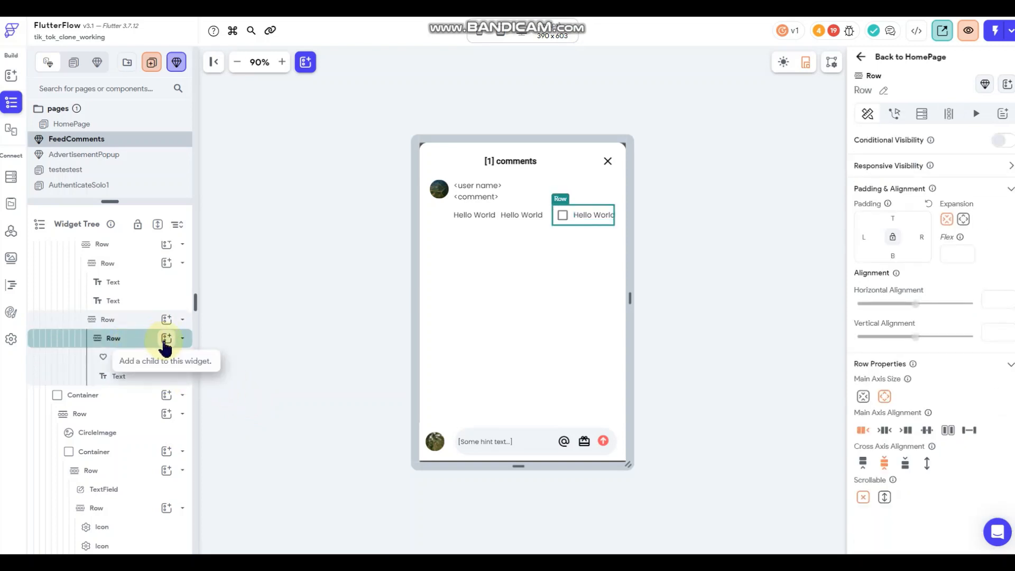
- Search the widgets for "tog" and add a second ToggleIcon to the Row that encloses the innermost icon-and-text Row
click(157, 321)
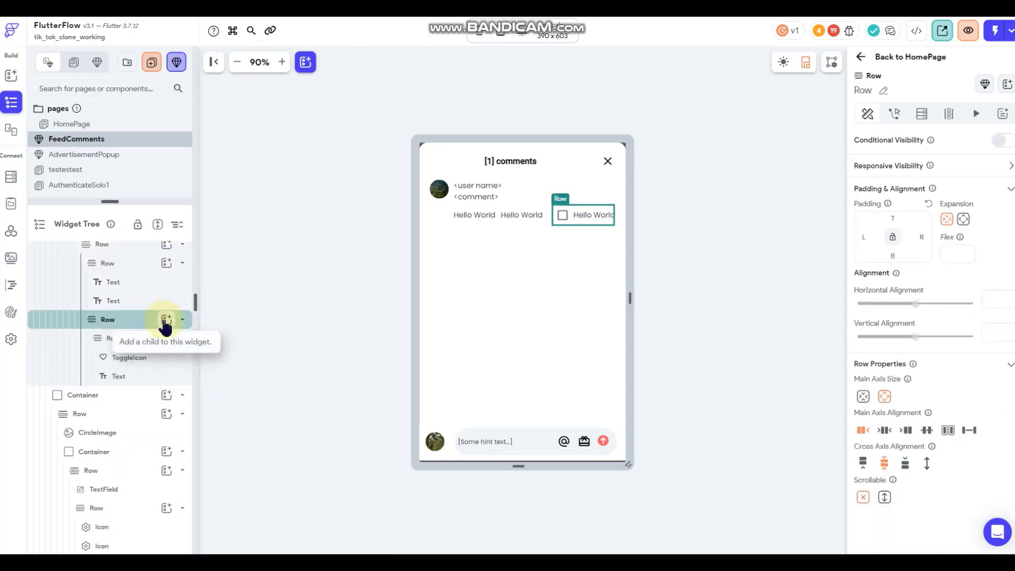
click(167, 320)
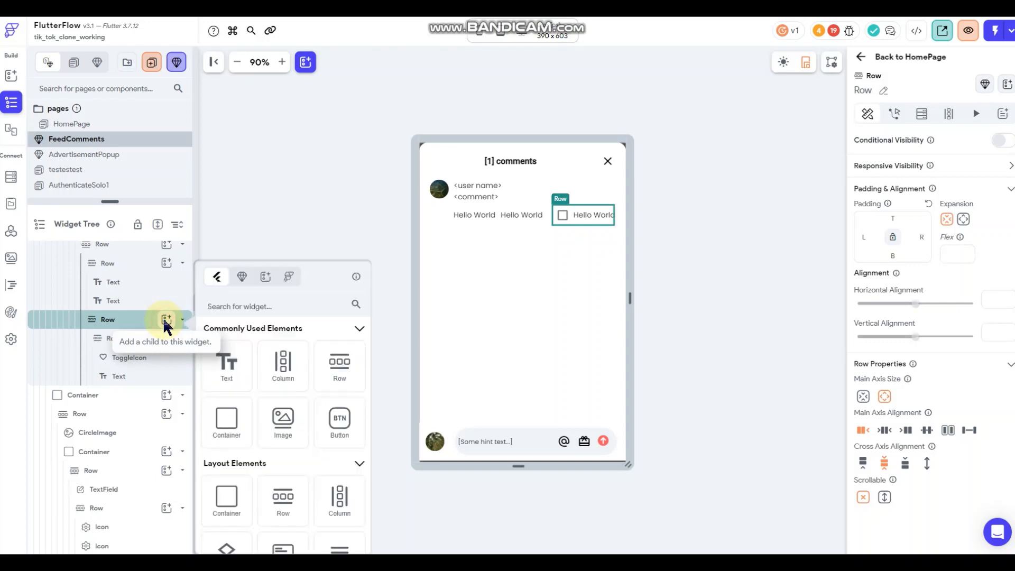
scroll(289, 431, down, 1)
scroll(285, 391, up, 1)
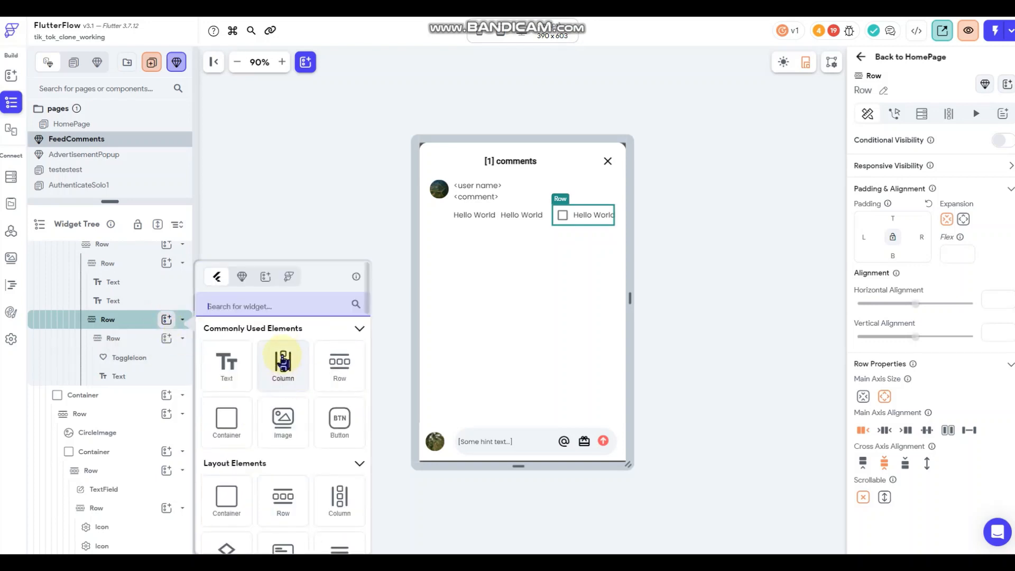
click(273, 302)
text(tog)
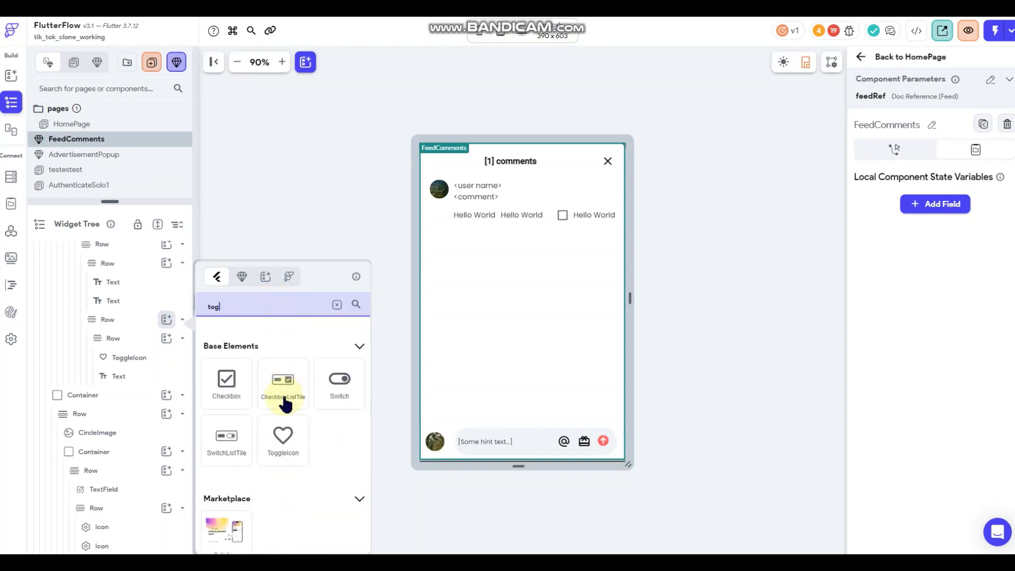
click(286, 436)
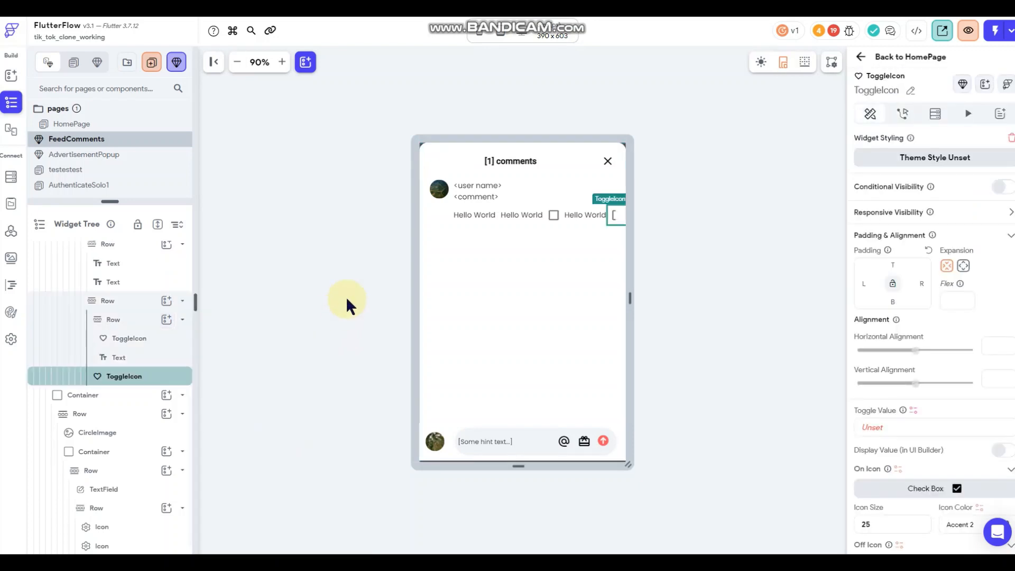
- Clear the left padding of the comment item's main Row that holds the circle image and text column
click(440, 211)
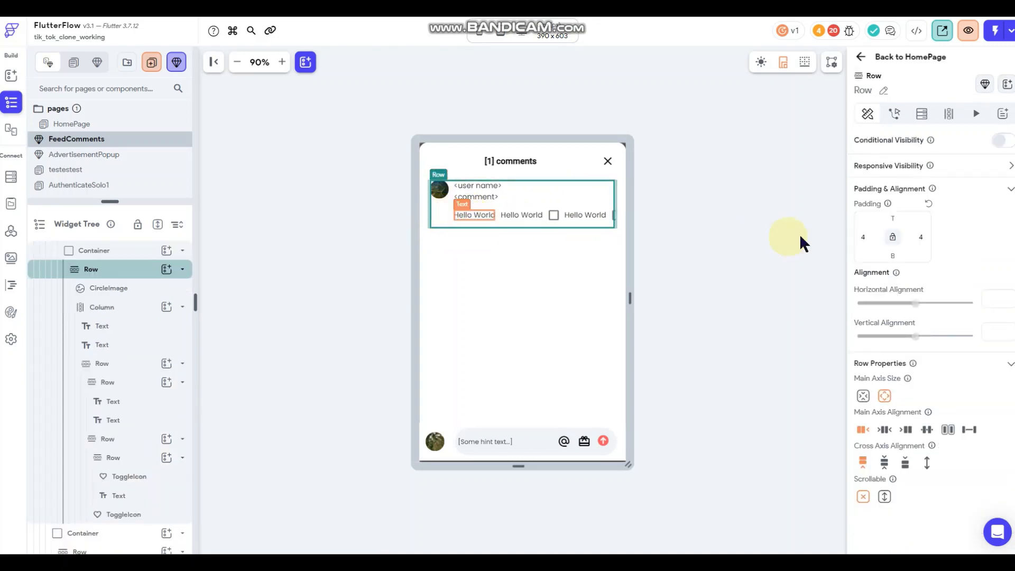
double_click(865, 237)
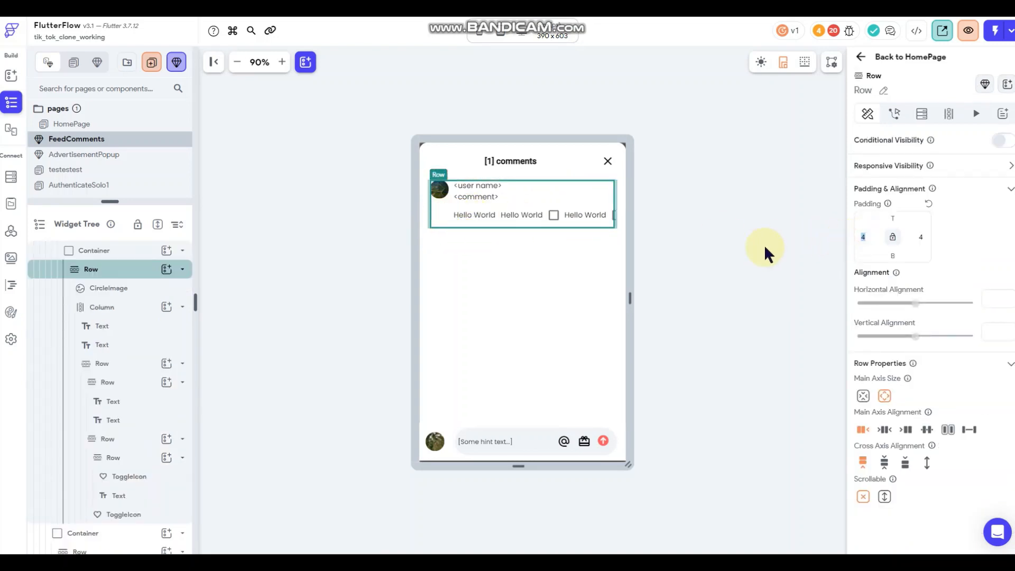
key(BackSpace)
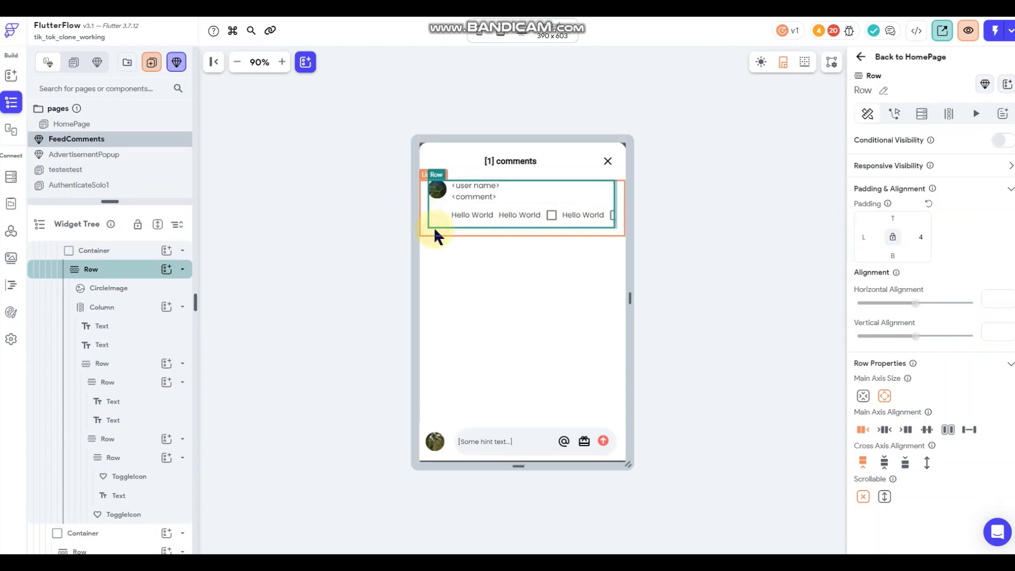
- Set the left and right padding of the comment item's Container inside the ListView to 8
click(433, 227)
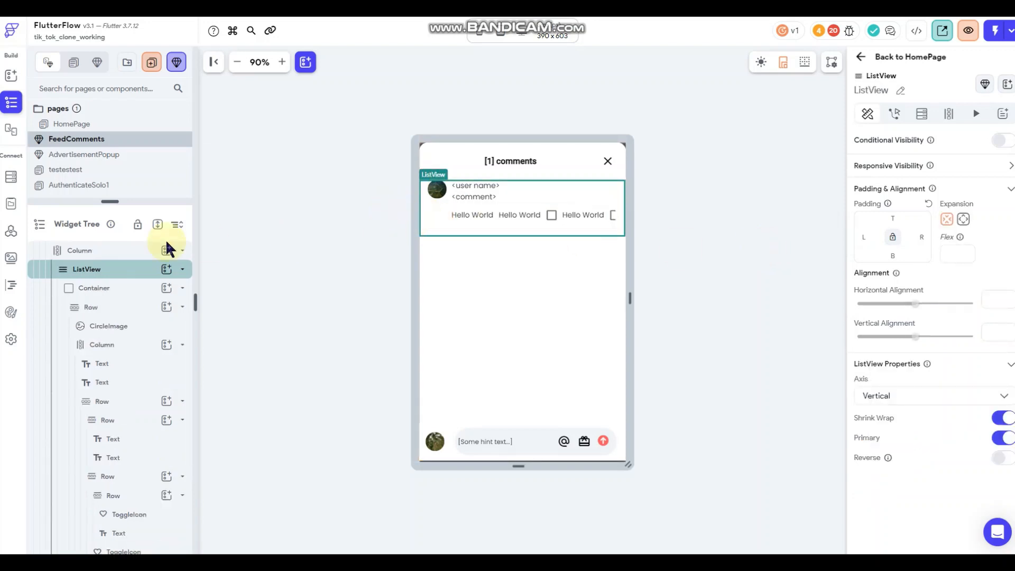
click(147, 289)
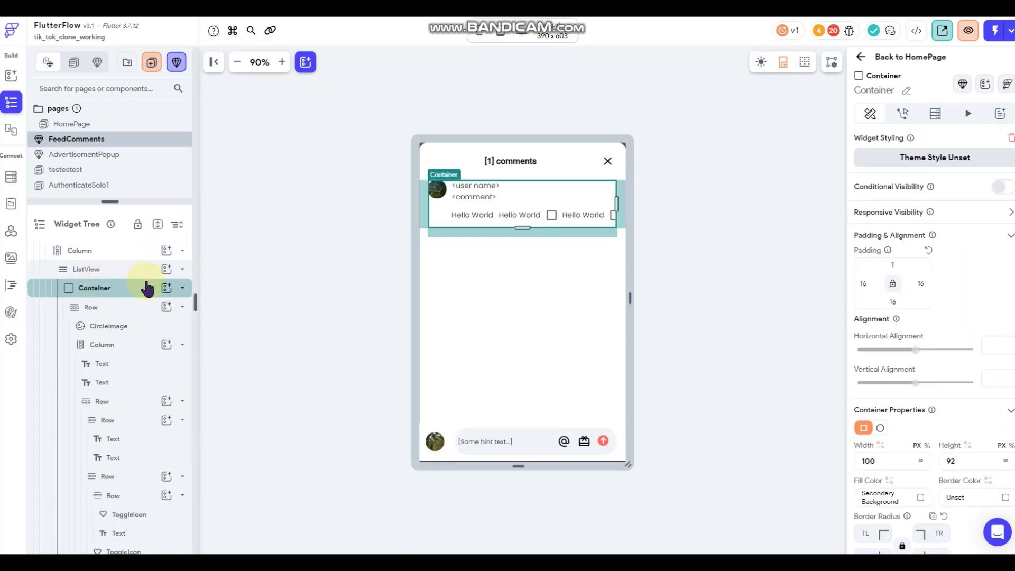
click(867, 284)
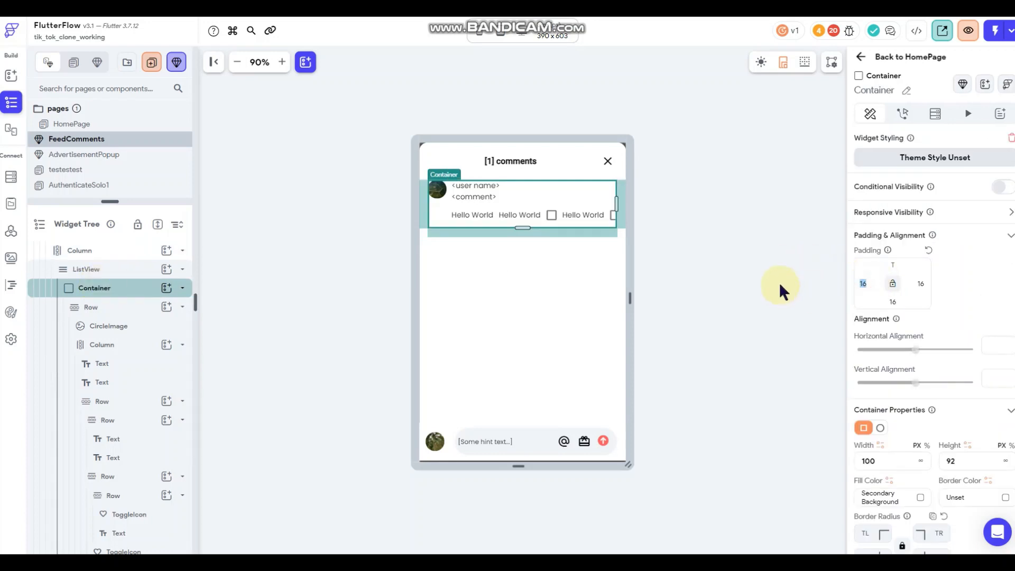
text(8)
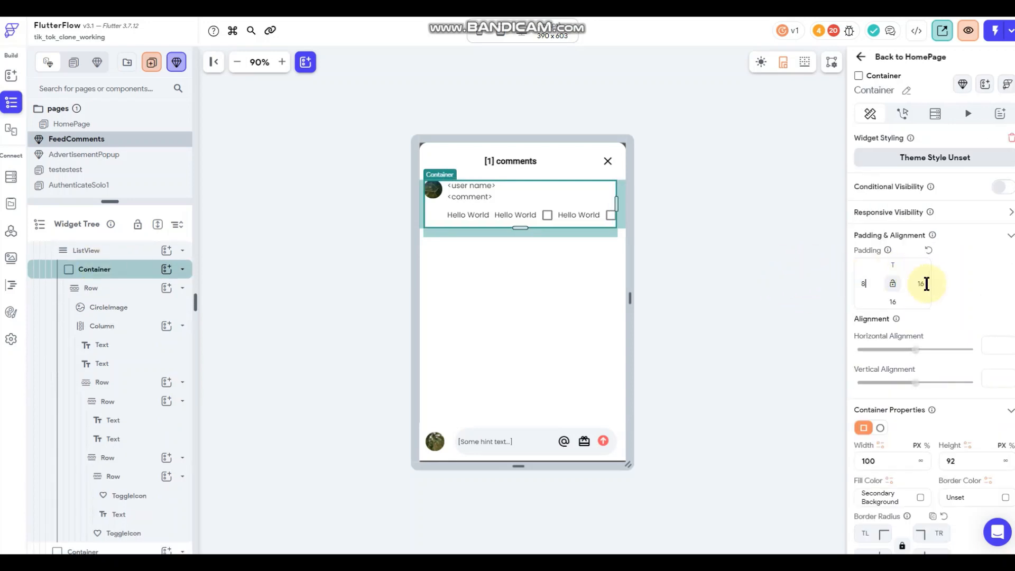
click(920, 284)
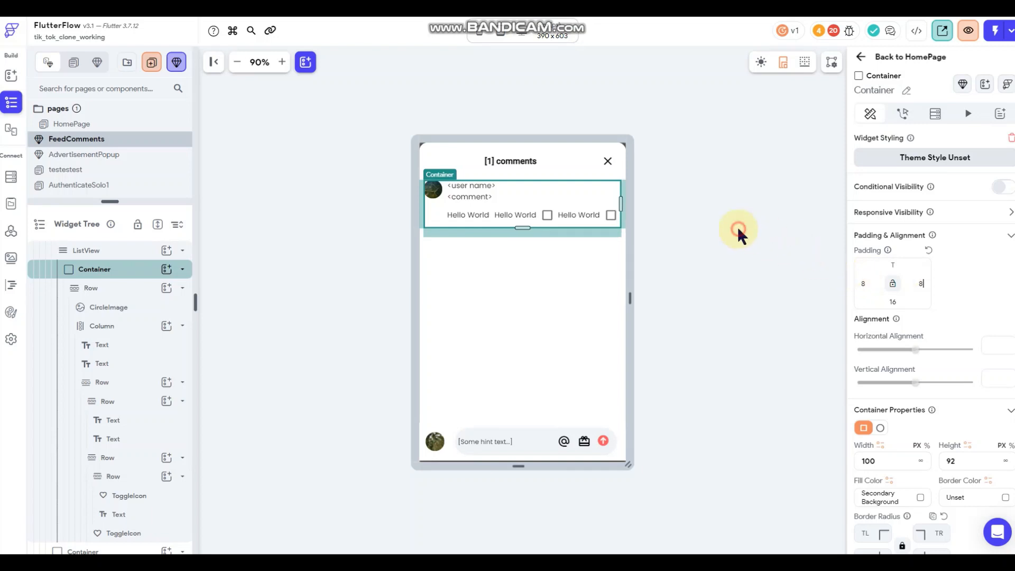
click(738, 227)
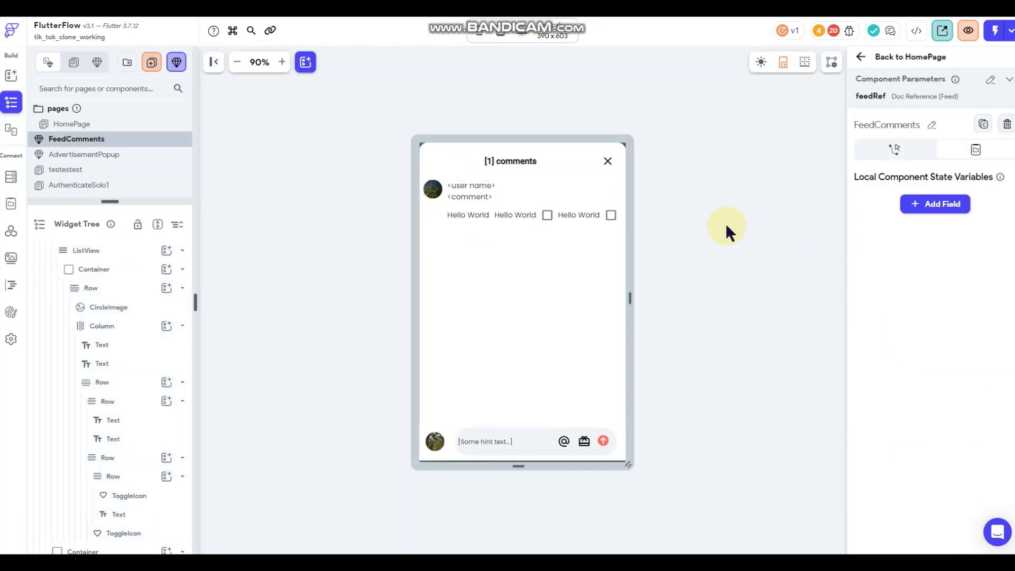
- Reduce the font size of the first "Hello World" Text in the detail Row
click(467, 211)
scroll(894, 339, down, 5)
click(873, 358)
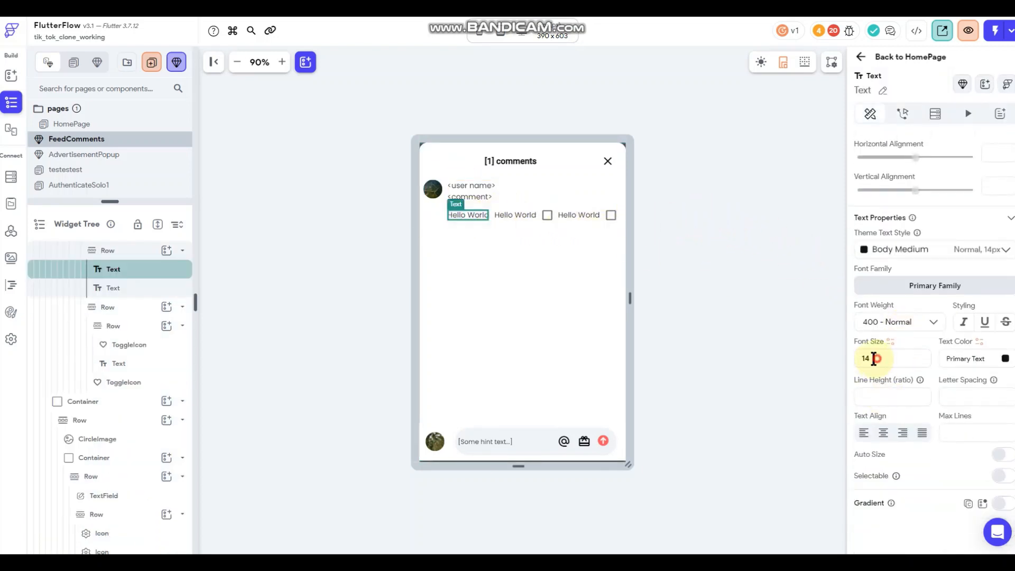
key(BackSpace)
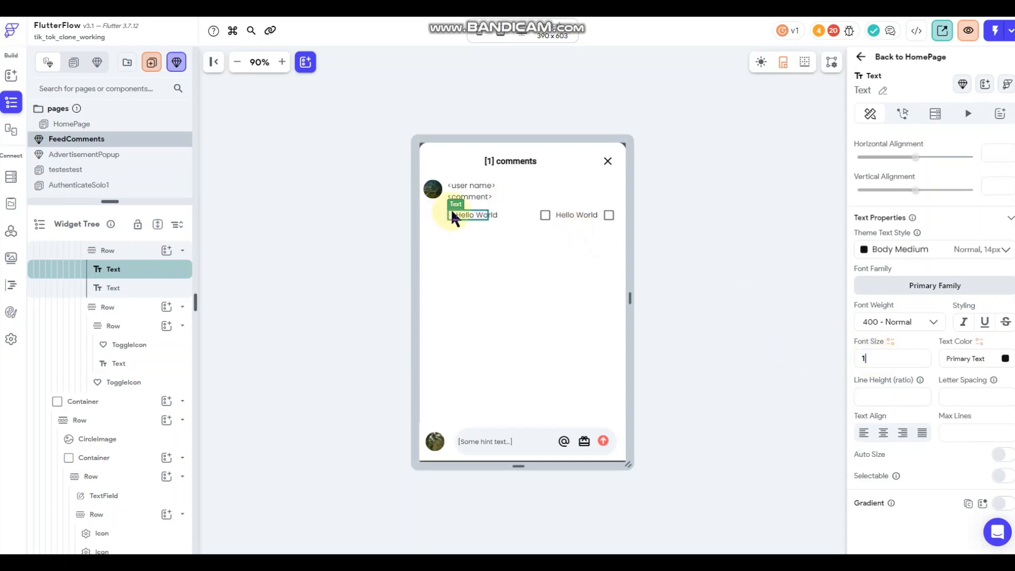
- Select the second "Hello World" Text in the detail Row and open its padding settings
click(496, 214)
scroll(891, 351, up, 3)
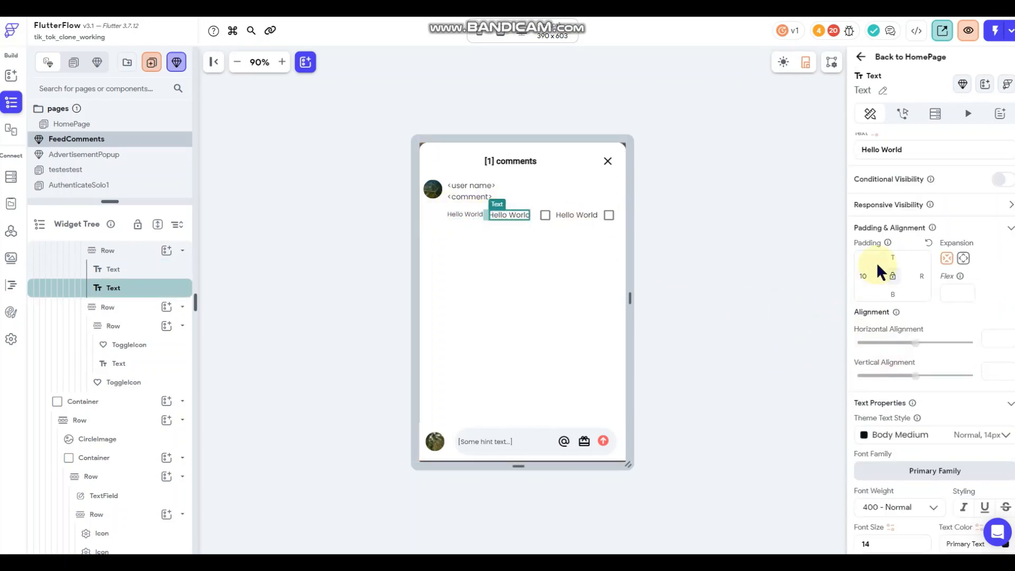
- Set the font size to 12 for the second and third Hello World texts in the comment's bottom row
scroll(877, 275, down, 2)
double_click(868, 437)
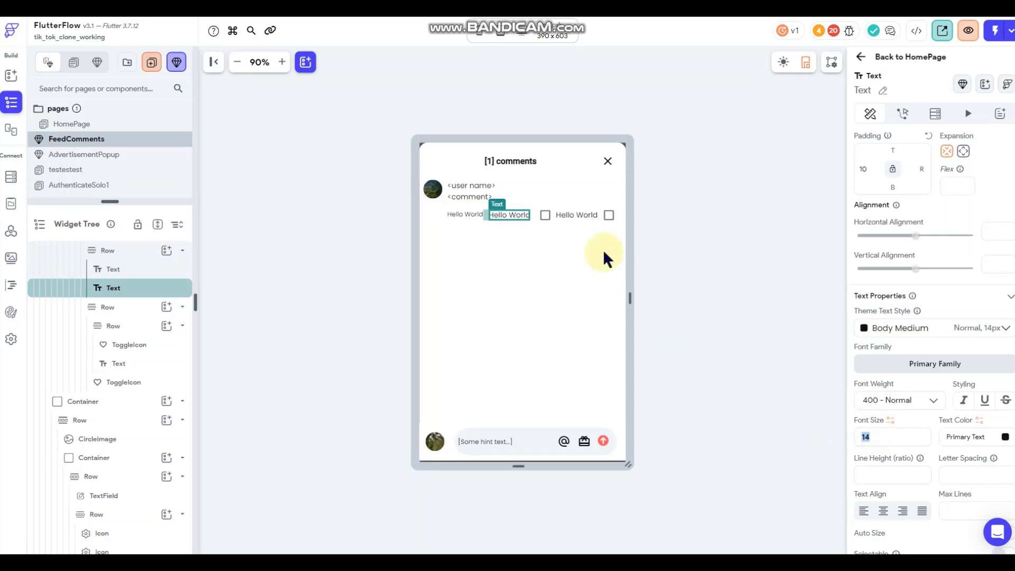
text(12)
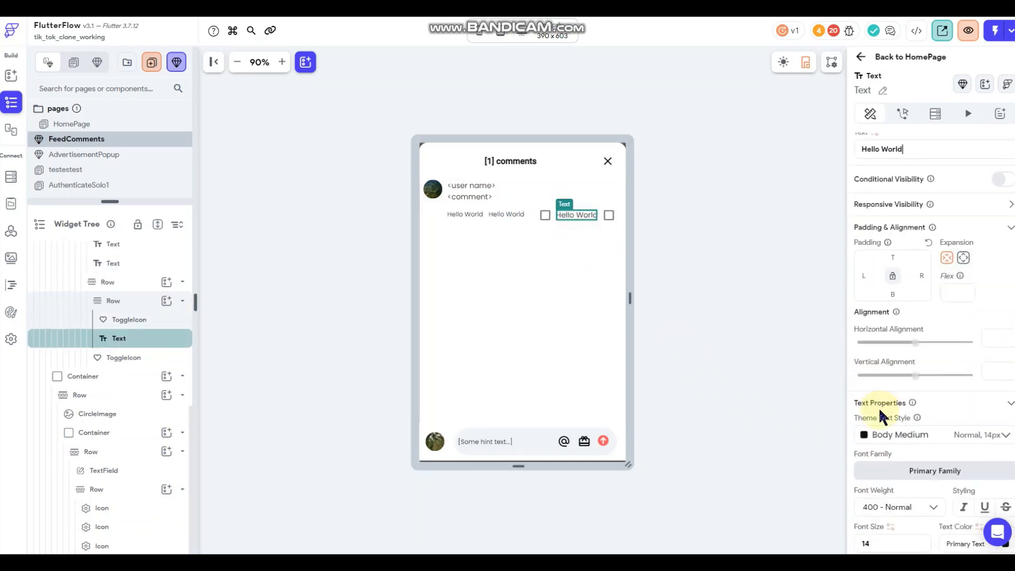
scroll(884, 455, down, 2)
double_click(885, 488)
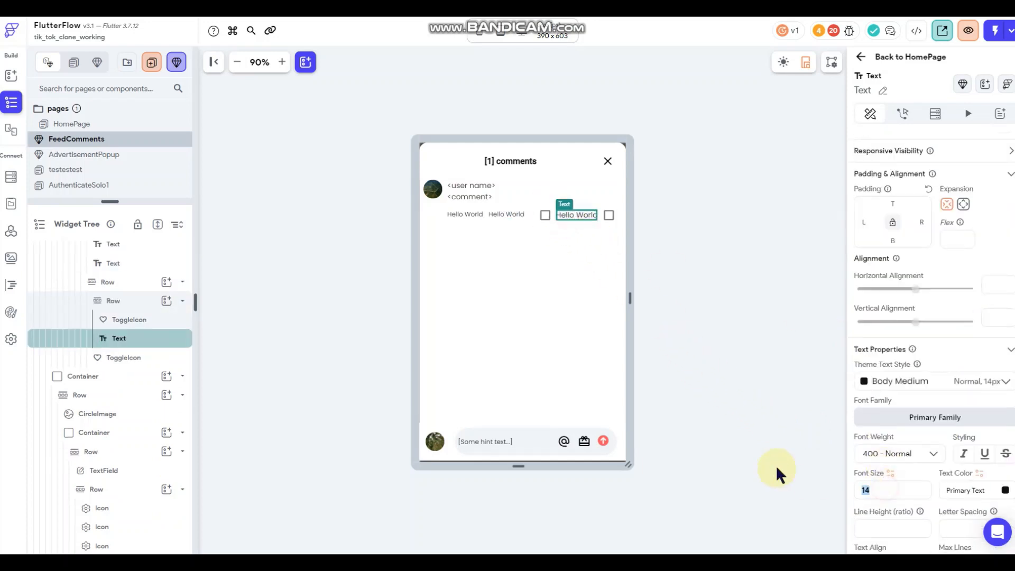
text(12)
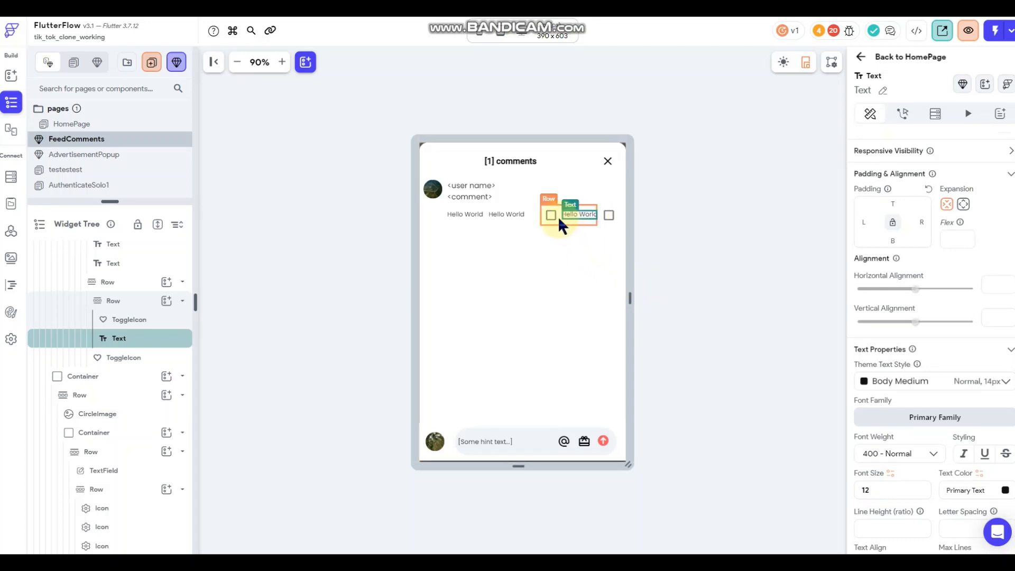
- Set both the on and off icon sizes to 20 for the toggle icon before the third Hello World text
click(551, 214)
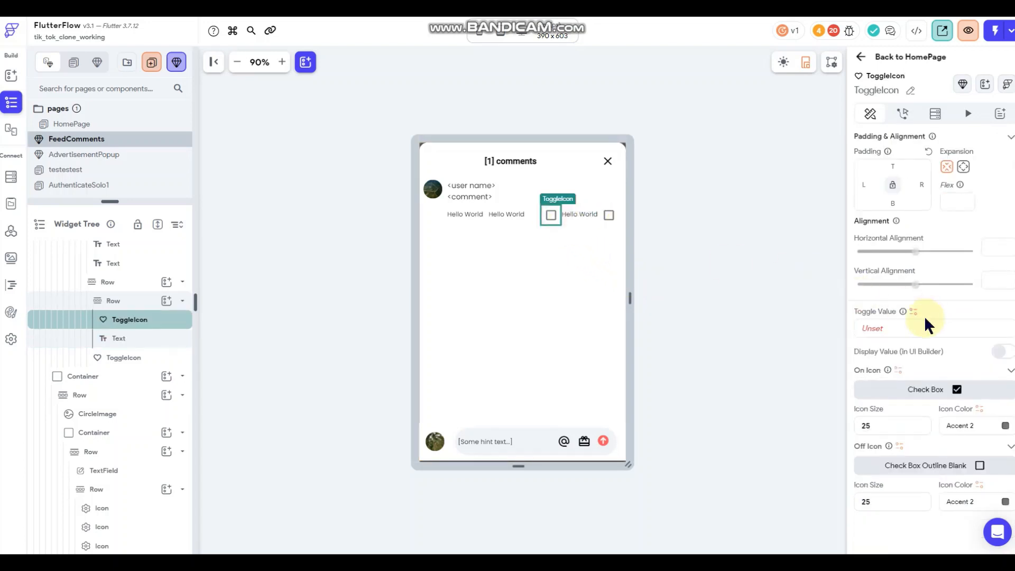
click(891, 426)
drag(890, 426, 843, 423)
text(20)
drag(893, 501, 883, 480)
- Set the on and off icon sizes of the toggle icon at the end of the comment row to 20
click(608, 214)
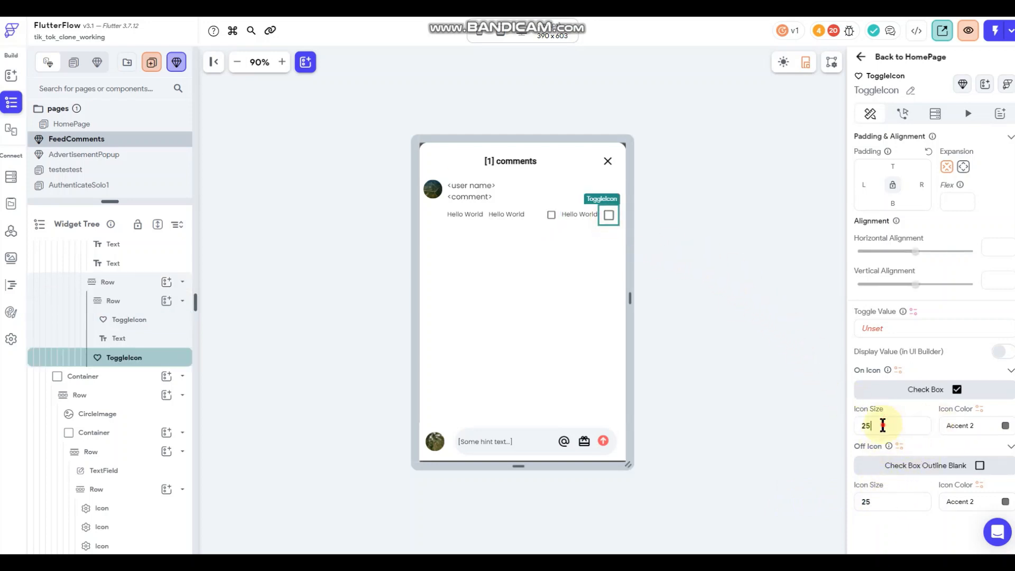
drag(884, 423, 815, 436)
text(20)
drag(881, 502, 824, 491)
text(20)
- Give the row holding the first toggle icon and its text a right padding of 4
click(563, 218)
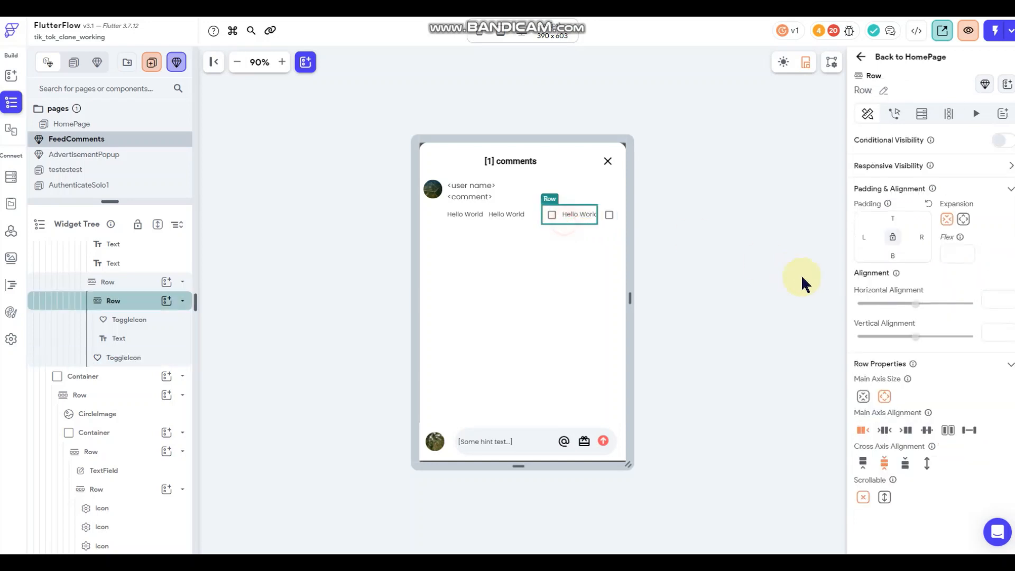
click(921, 237)
text(4)
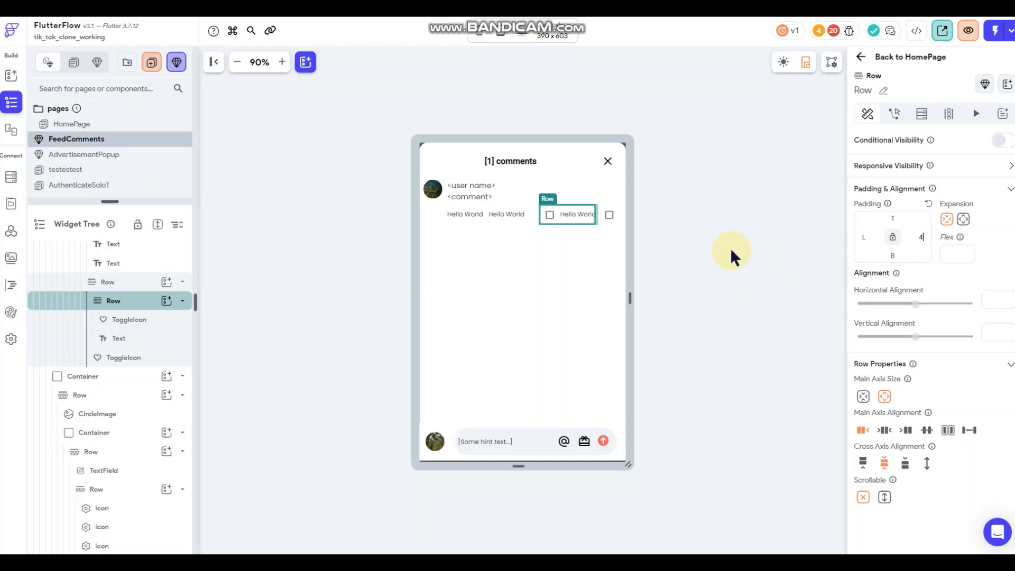
click(731, 248)
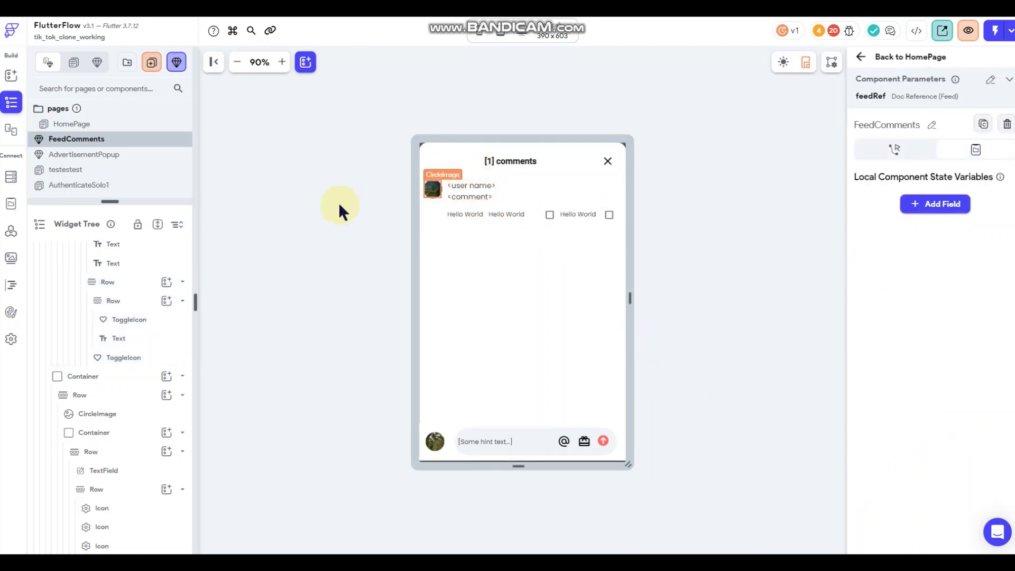
- Start a Query Collection backend query on the comments ListView using the Comments collection
click(435, 193)
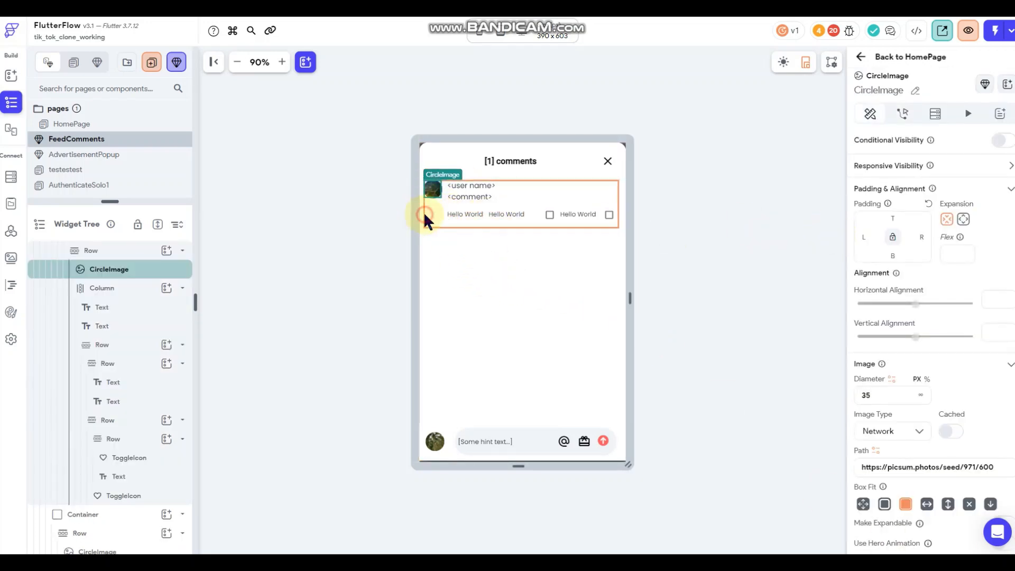
click(420, 211)
click(421, 211)
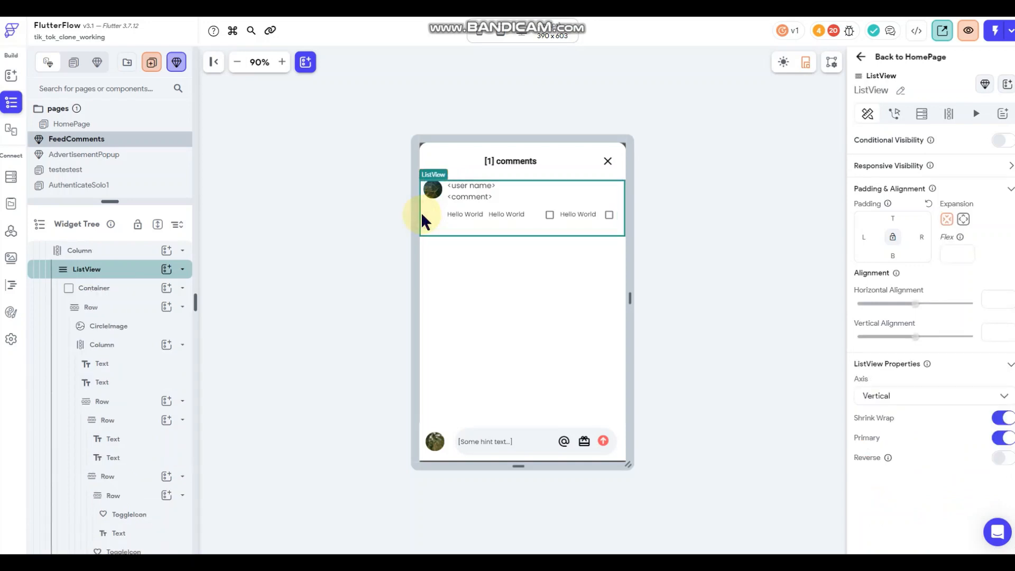
click(922, 118)
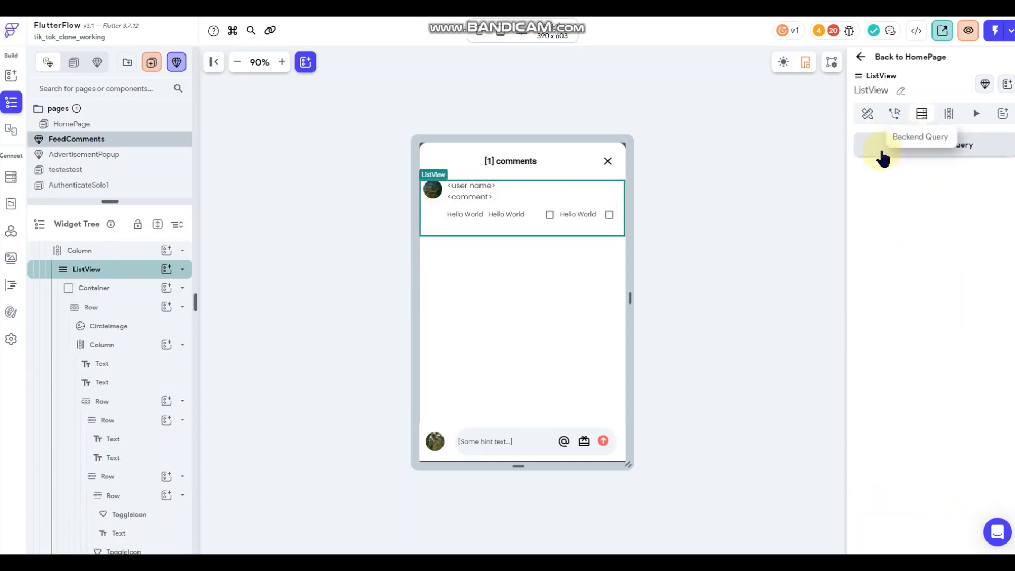
click(880, 147)
click(797, 153)
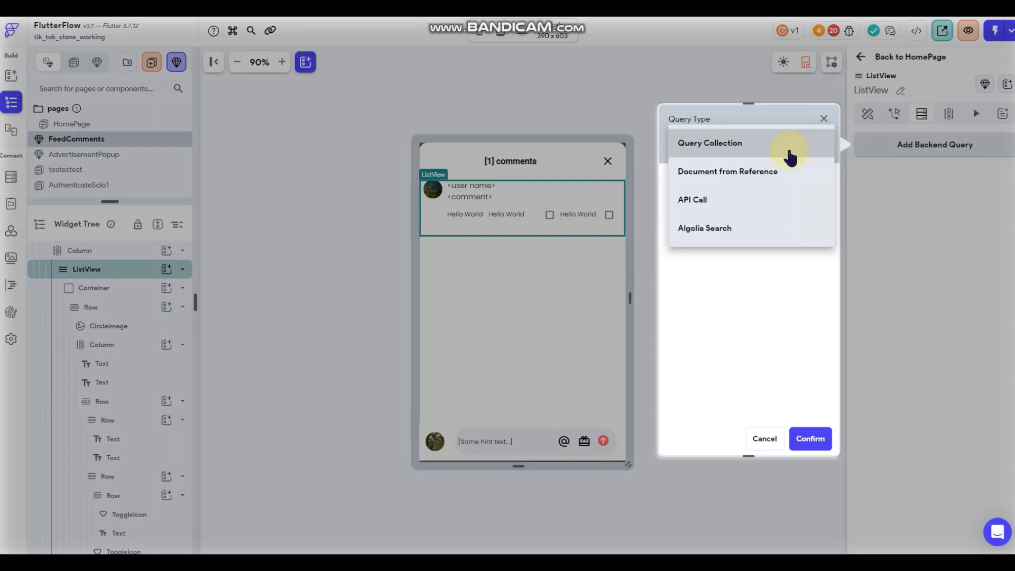
click(740, 148)
click(749, 218)
click(712, 279)
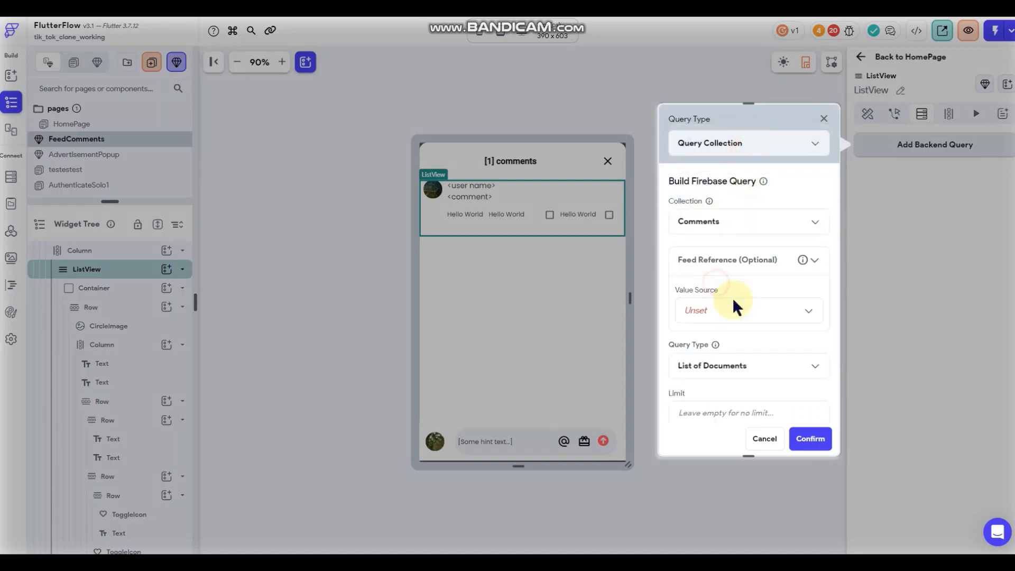
- Set the query's feed reference from a variable, using the Reference of the Feed Document
click(730, 316)
click(730, 341)
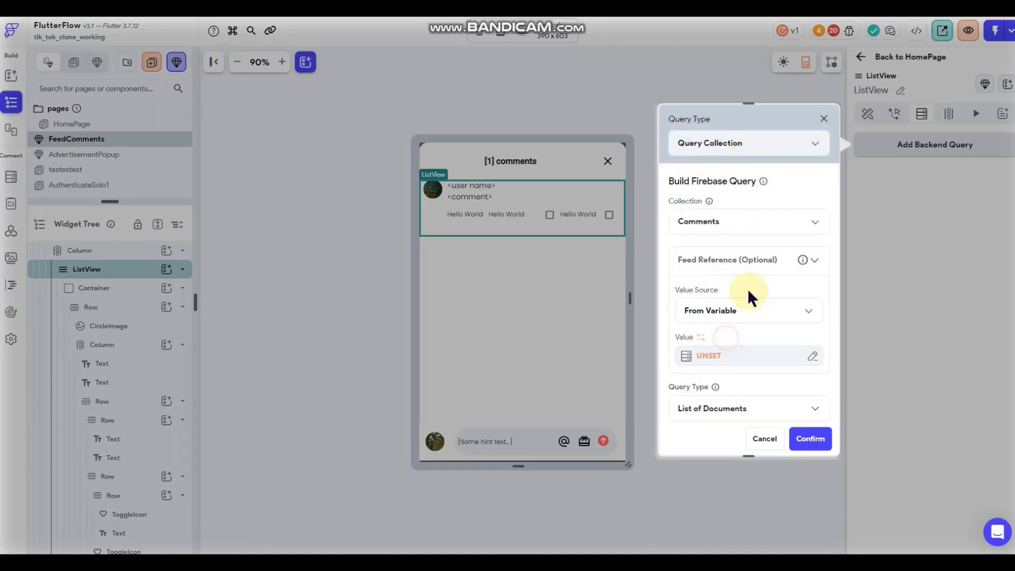
scroll(740, 286, down, 2)
click(732, 257)
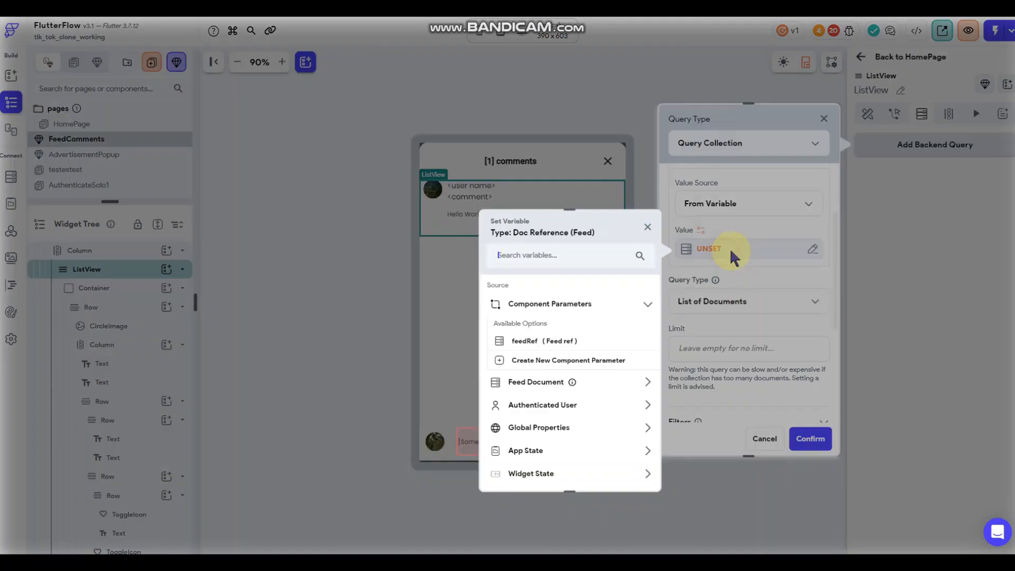
click(584, 383)
scroll(566, 381, down, 2)
scroll(566, 381, down, 2)
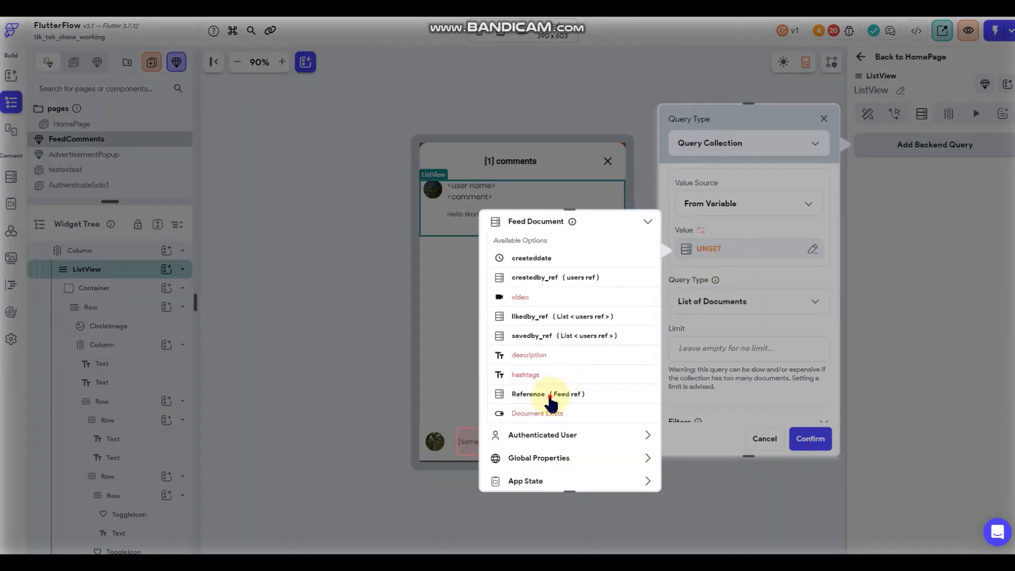
click(553, 394)
click(626, 473)
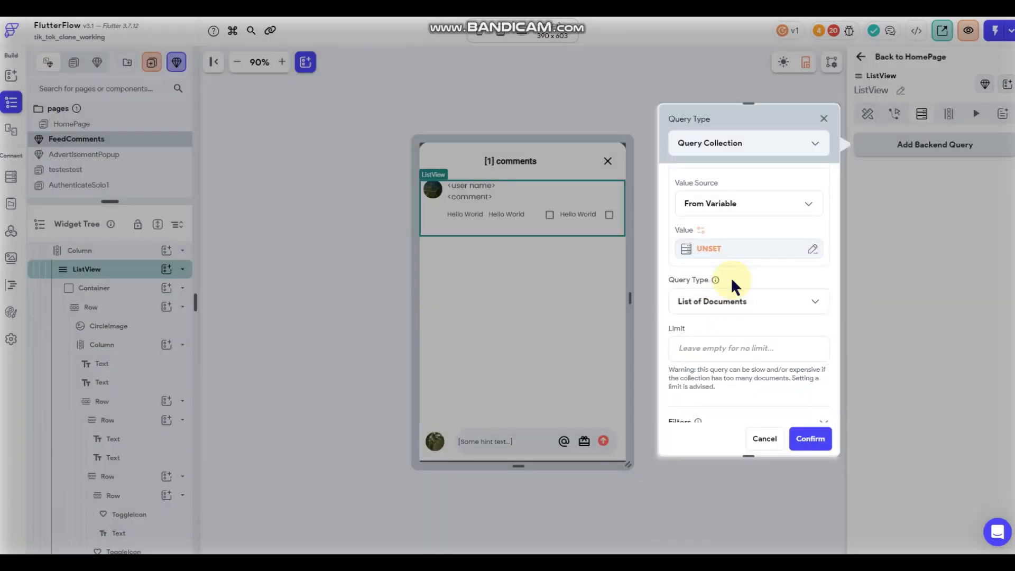
- Limit the Comments query to 250 documents
scroll(731, 277, down, 2)
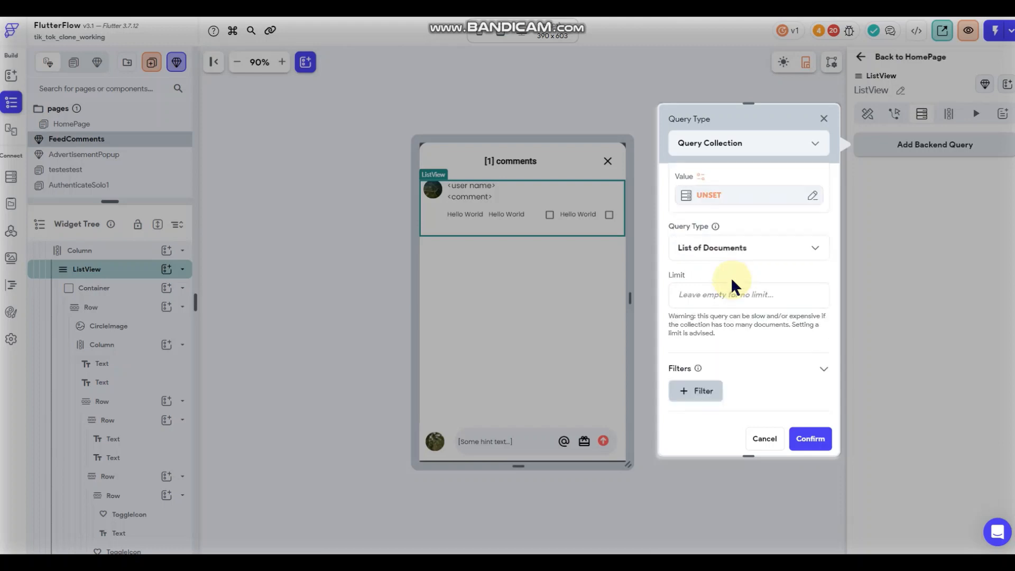
click(730, 293)
text(250)
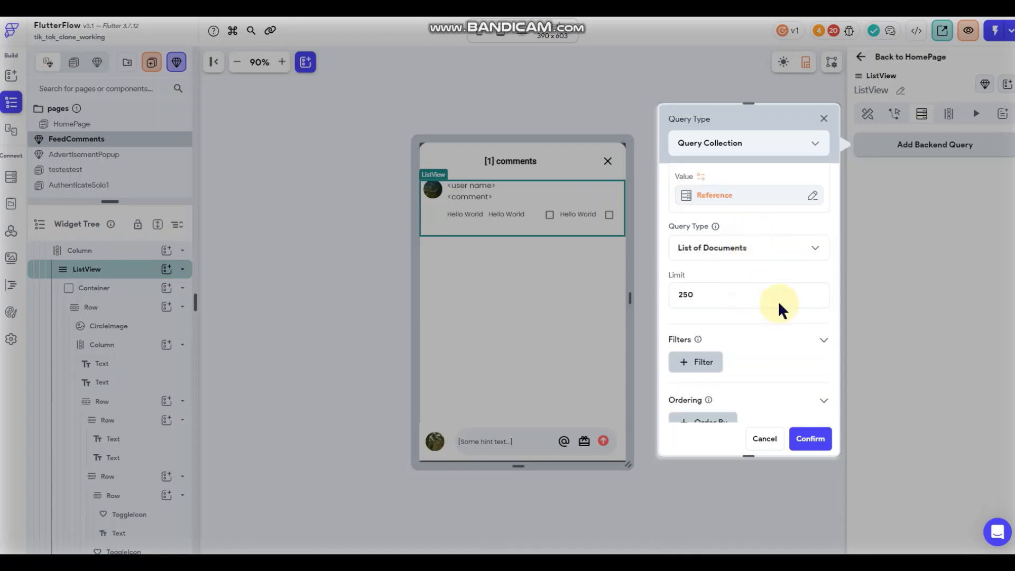
scroll(762, 285, down, 3)
click(728, 245)
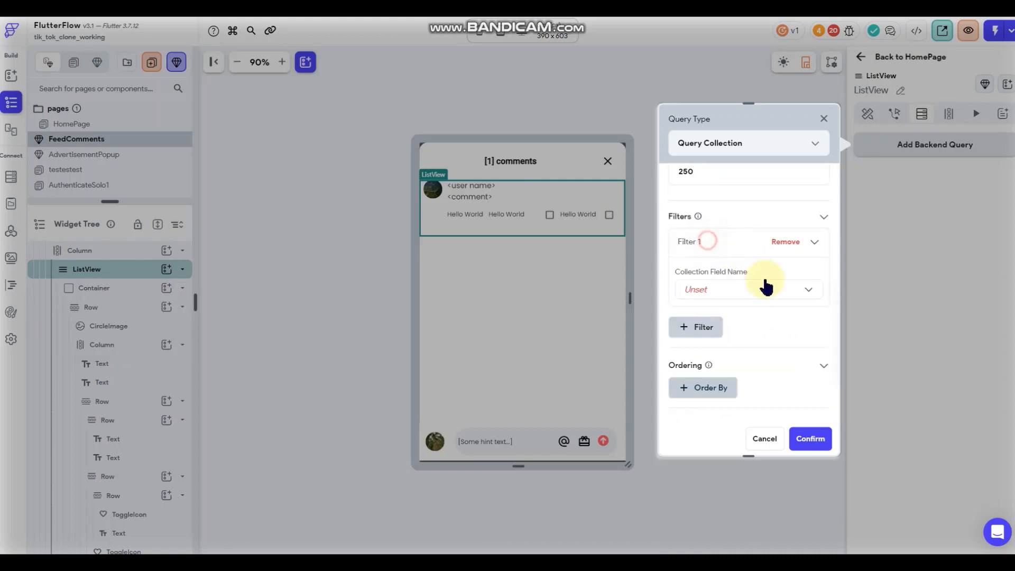
click(757, 290)
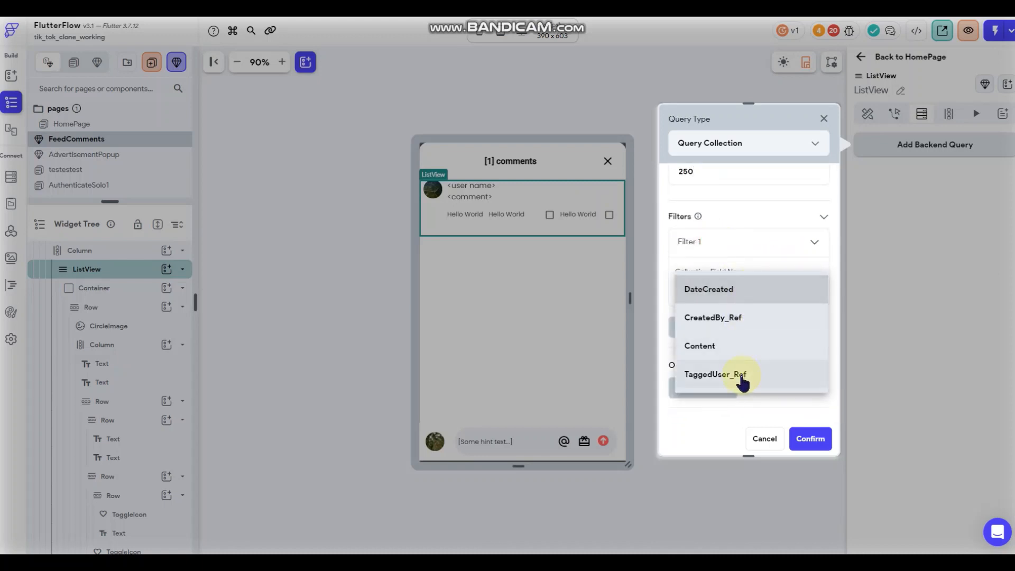
click(738, 260)
click(790, 240)
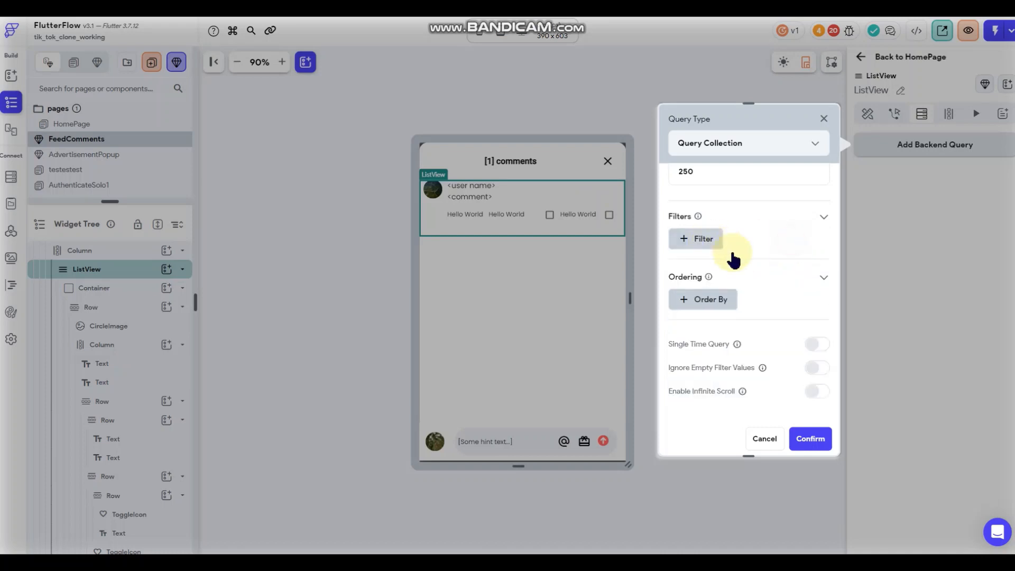
- Order the Comments query by DateCreated, Decreasing, and create the backend query on the ListView
click(711, 297)
click(737, 295)
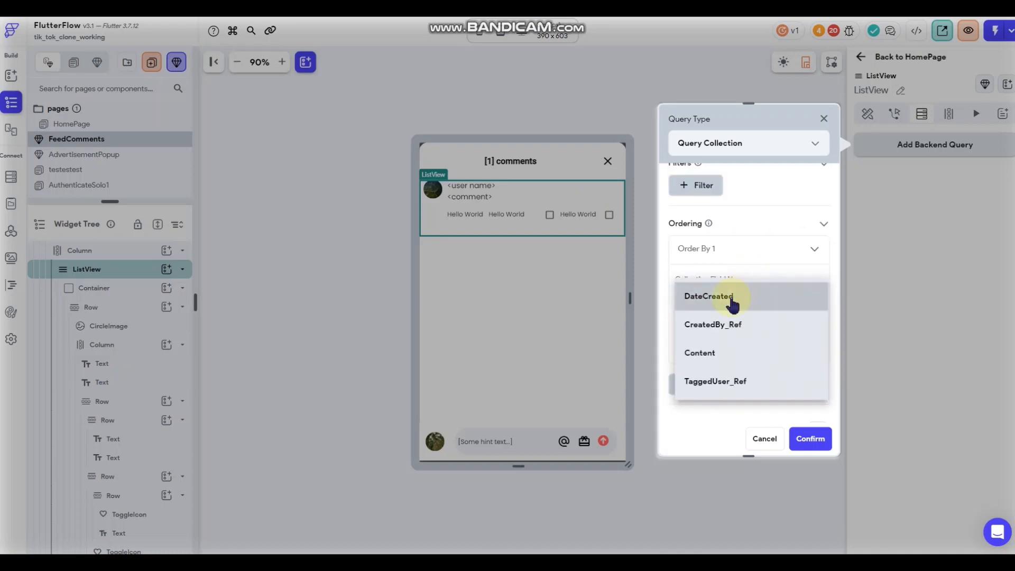
click(732, 294)
scroll(745, 286, down, 1)
click(739, 299)
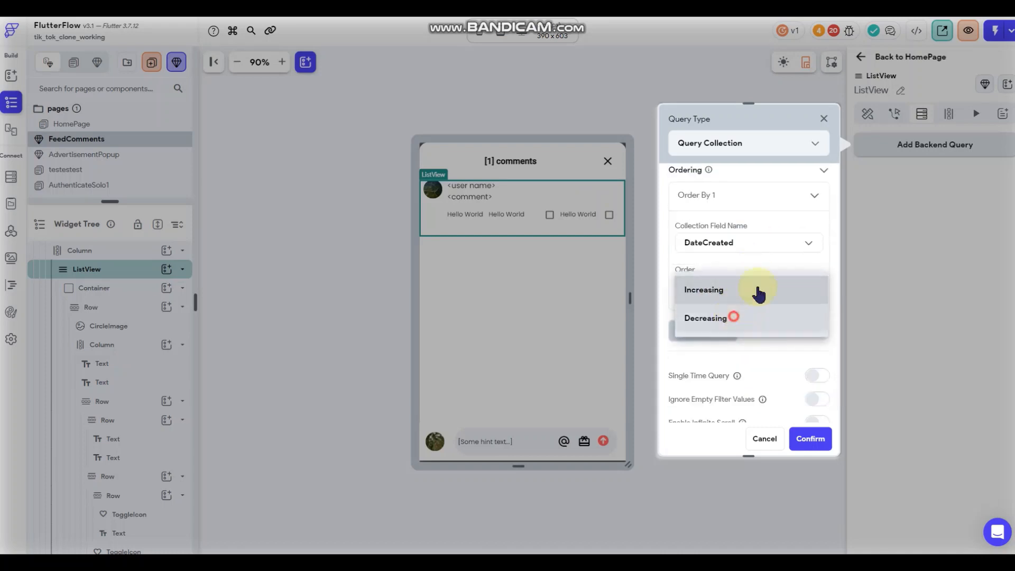
click(735, 317)
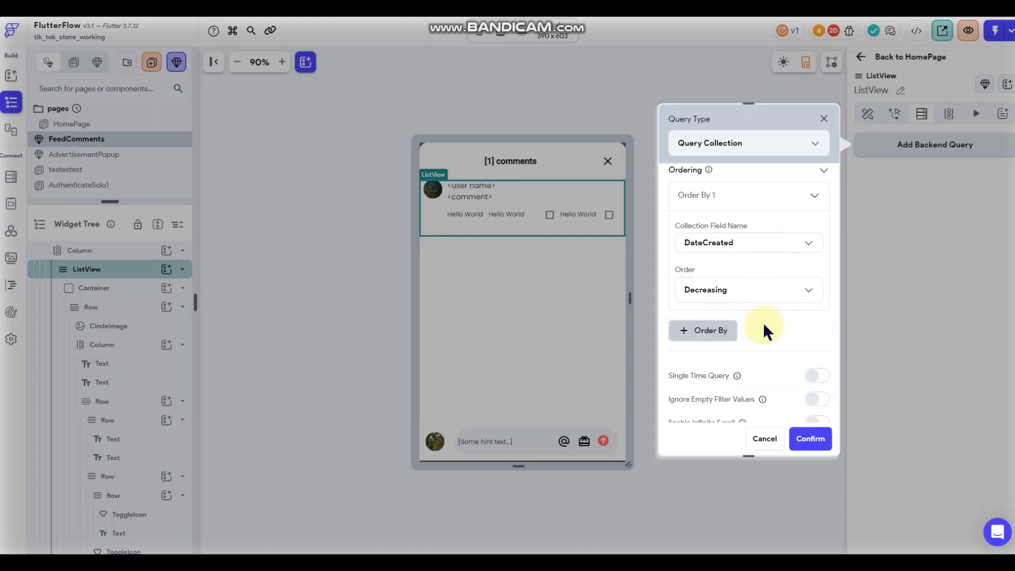
scroll(764, 327, down, 1)
click(810, 438)
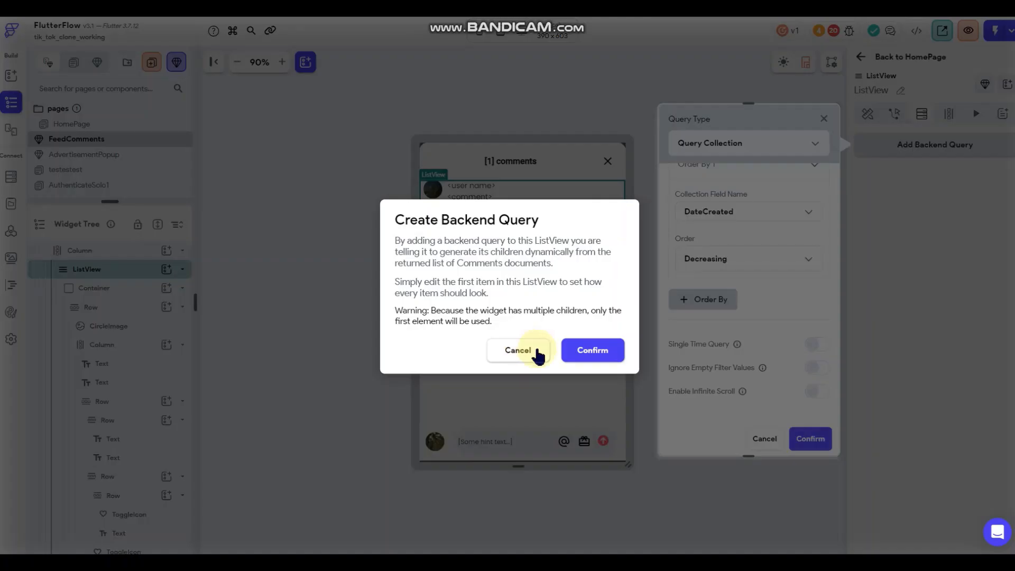
click(597, 351)
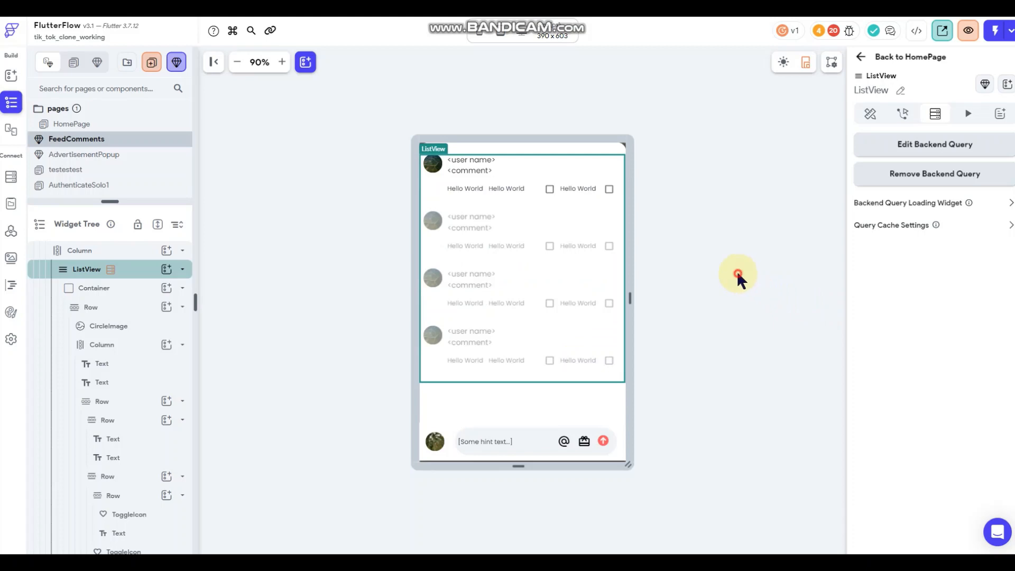
- Send the Column containing the ListView to the back of the stack and set its vertical alignment to 0.15
click(737, 272)
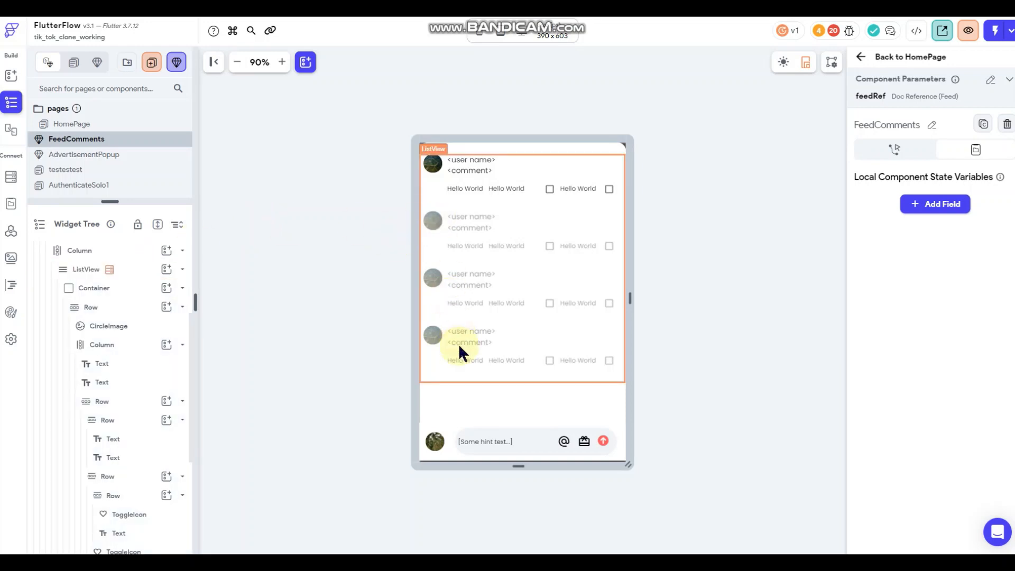
click(423, 194)
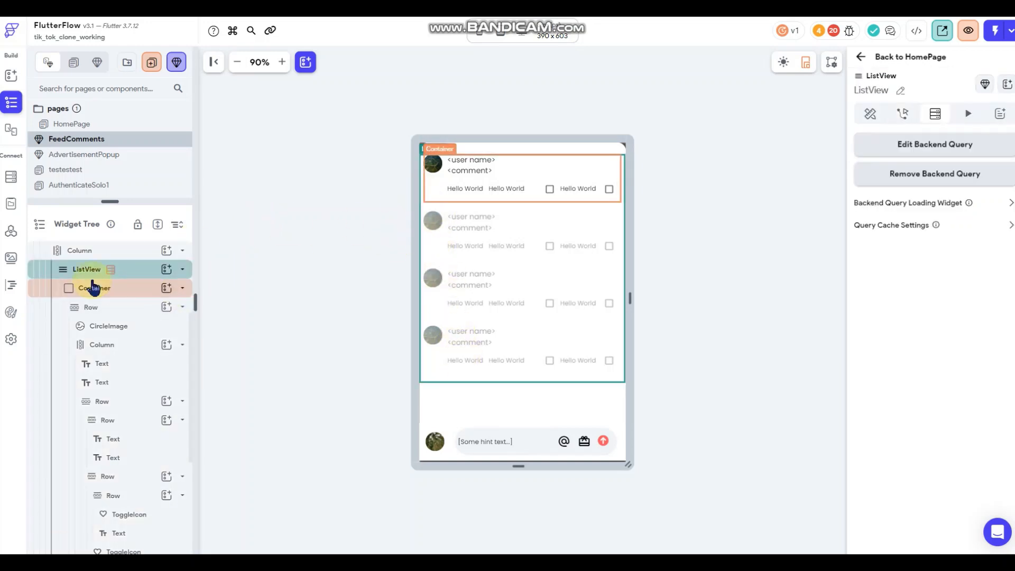
scroll(96, 288, up, 1)
click(108, 308)
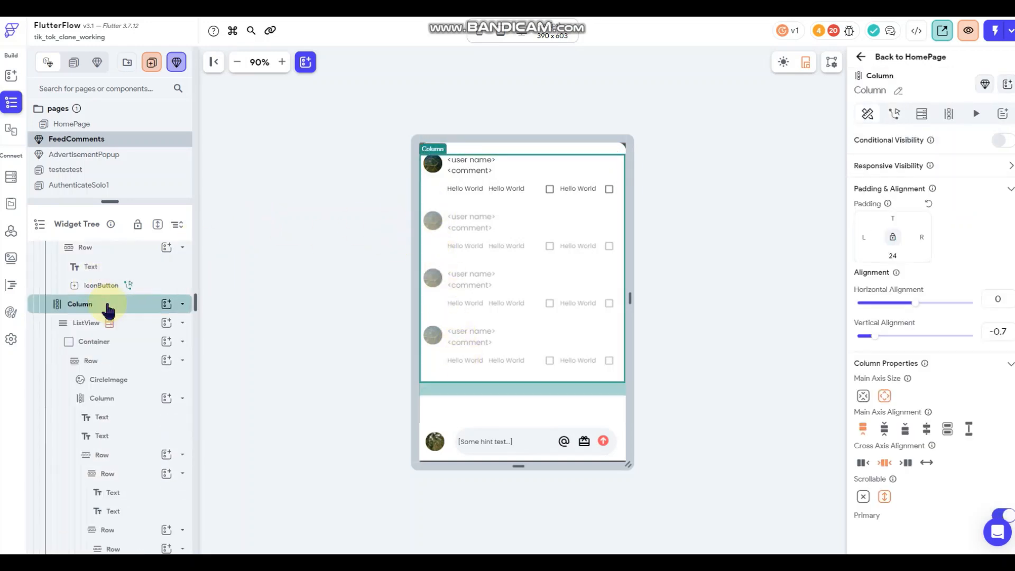
right_click(463, 377)
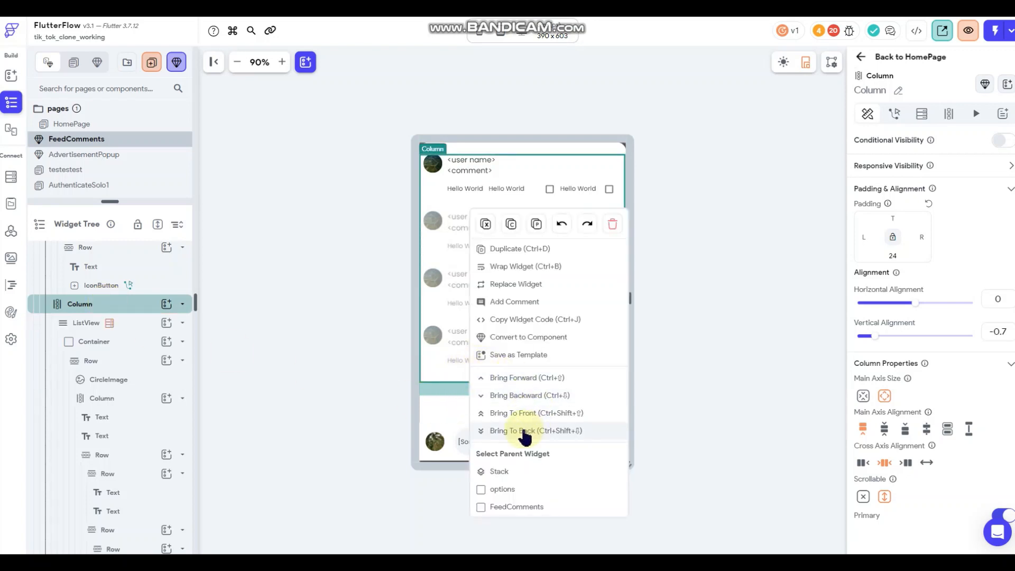
click(523, 431)
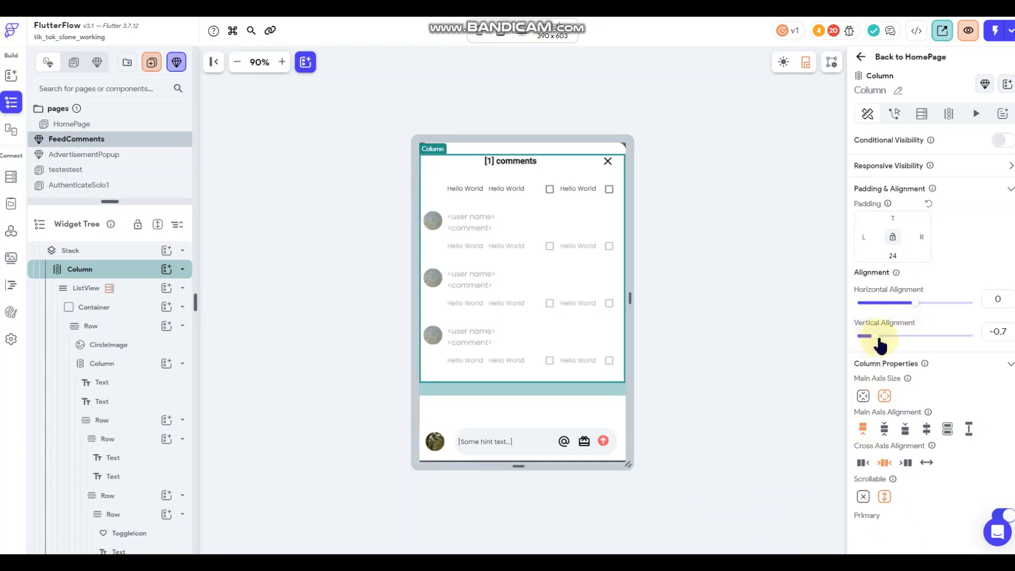
drag(878, 341, 938, 349)
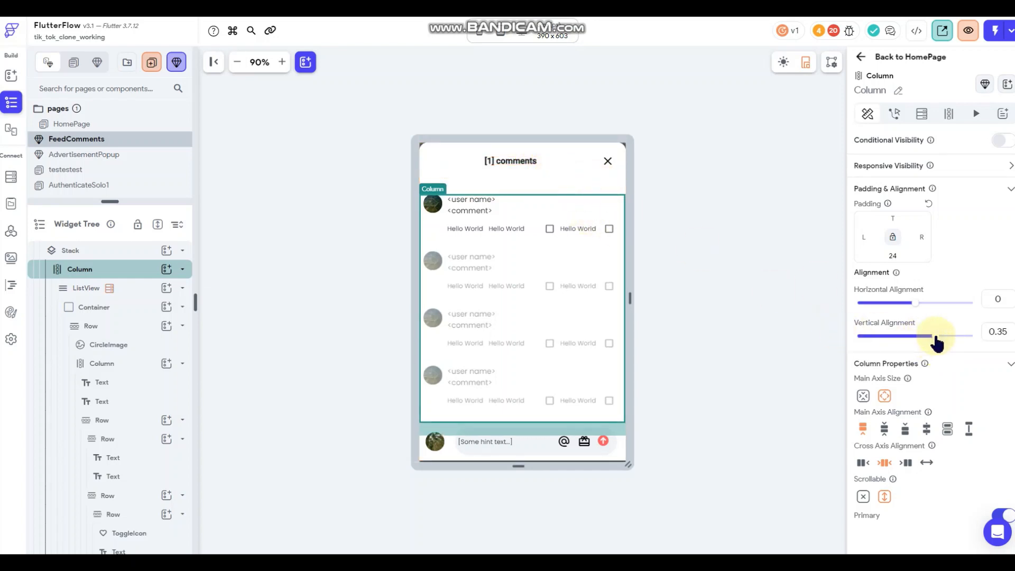
drag(935, 344, 924, 335)
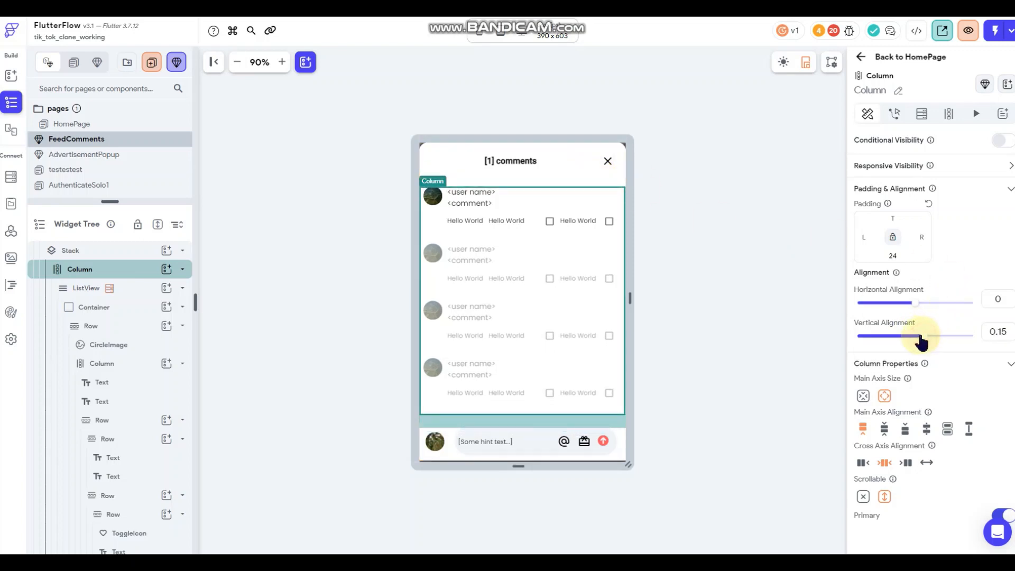
- Fine-tune the vertical alignment of the Column containing the ListView to 0.1
drag(920, 343, 918, 340)
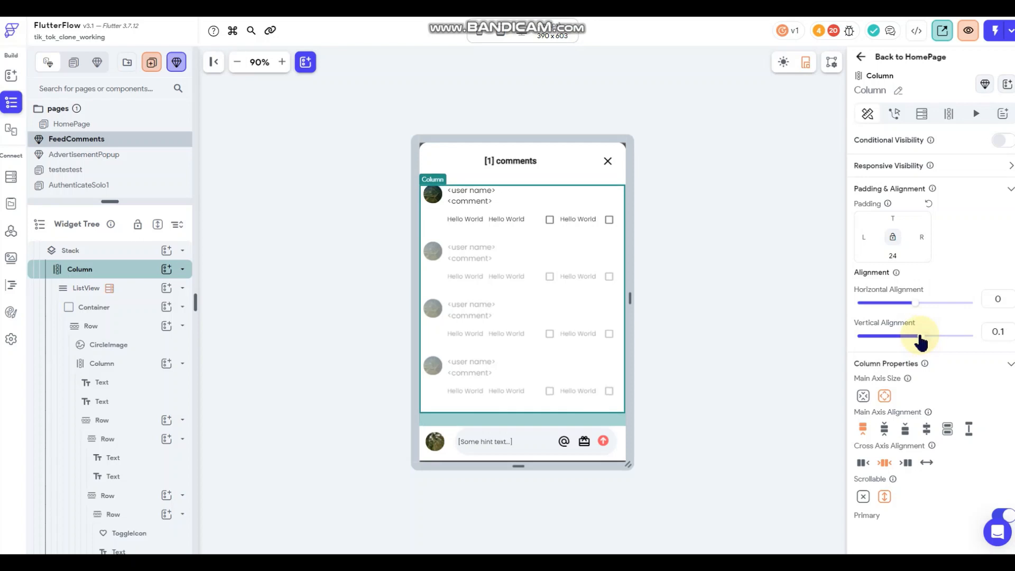
click(772, 233)
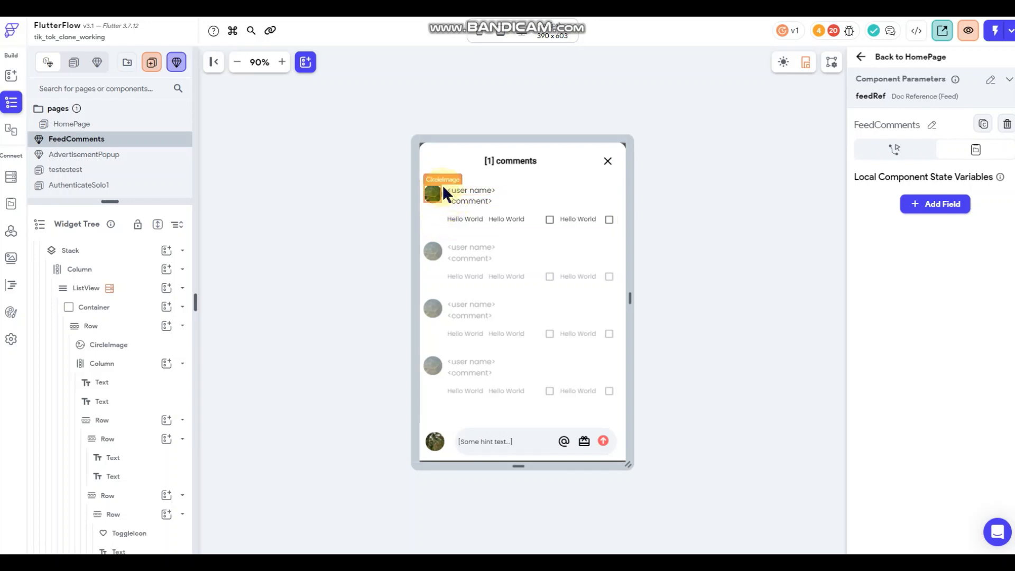
- Add a Document from Reference backend query for the users collection to the comment item's Container
click(439, 226)
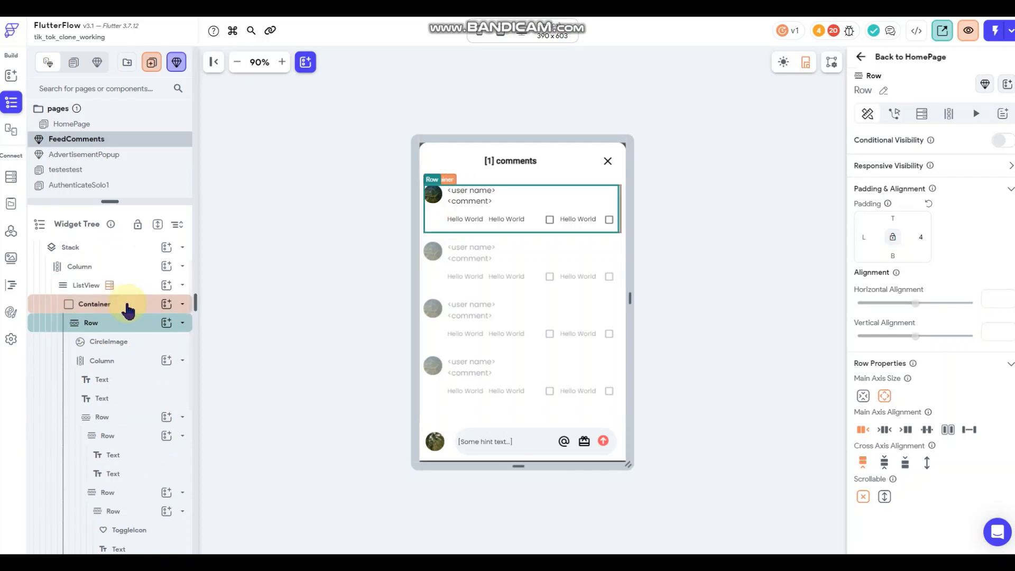
click(118, 305)
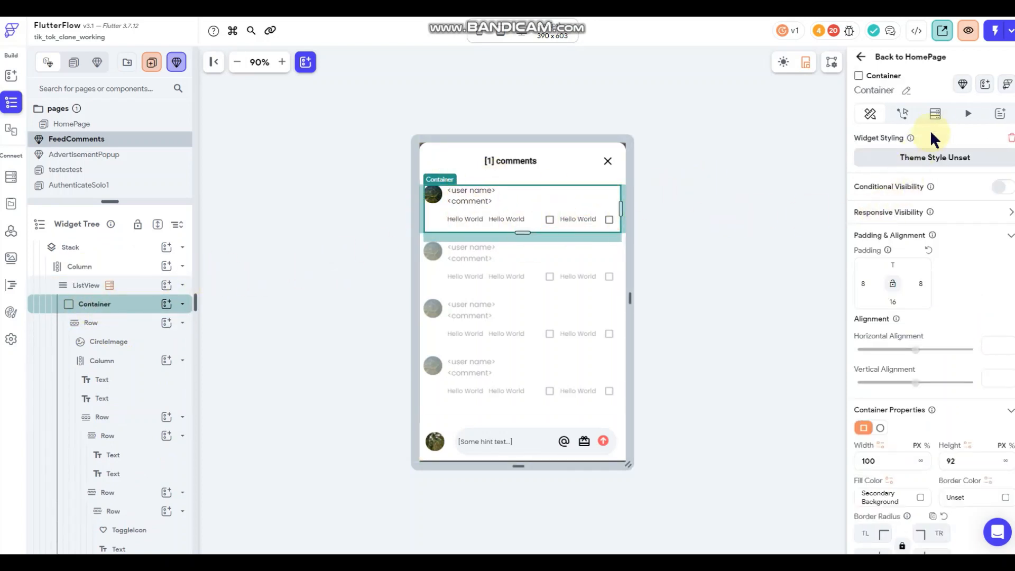
click(935, 113)
click(899, 151)
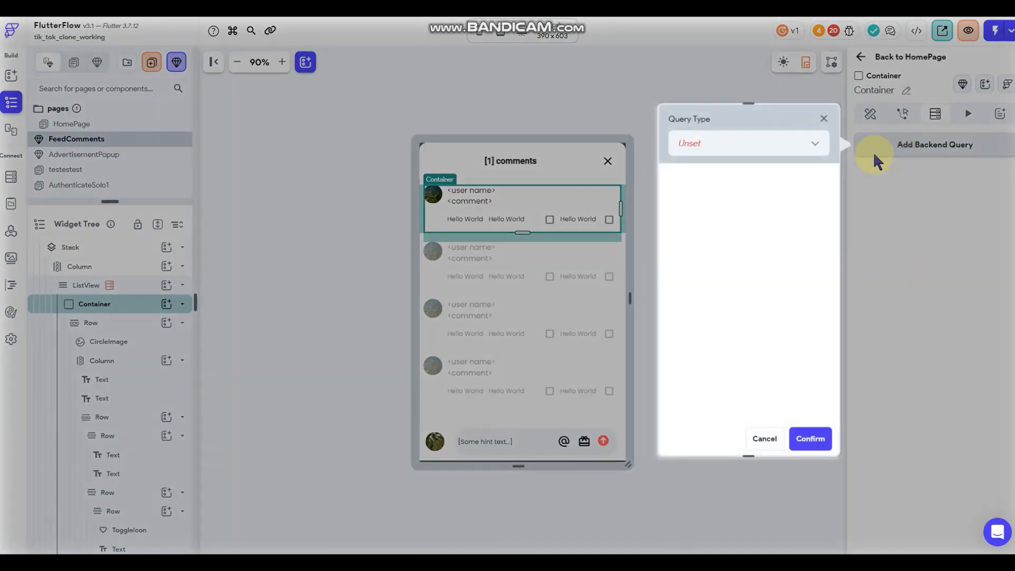
click(710, 144)
click(731, 180)
click(734, 223)
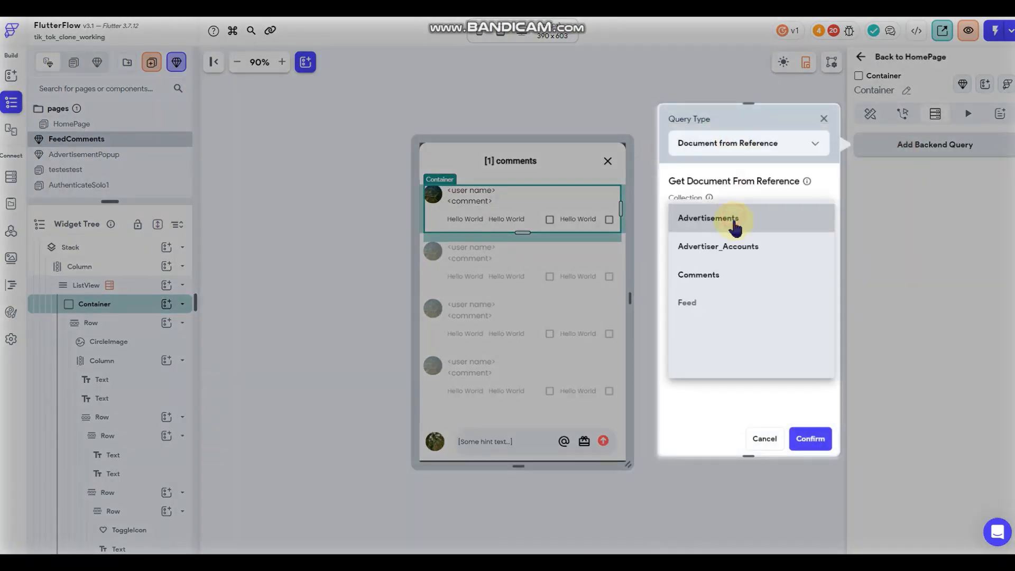
click(705, 360)
- Set the query's user reference to CreatedBy_Ref of the Comments Document and confirm the backend query
click(729, 250)
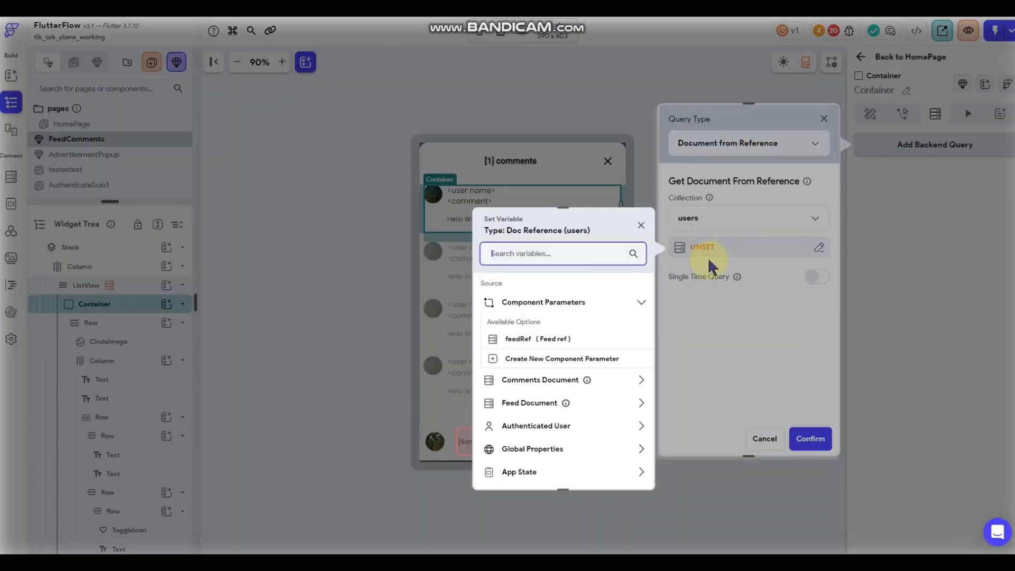
click(560, 380)
scroll(563, 384, down, 1)
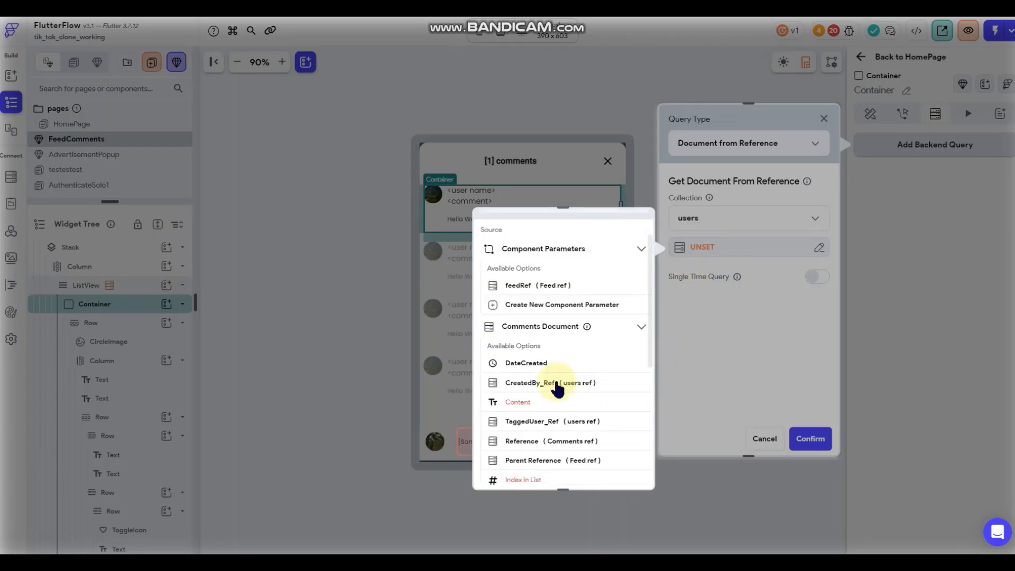
click(548, 389)
click(620, 469)
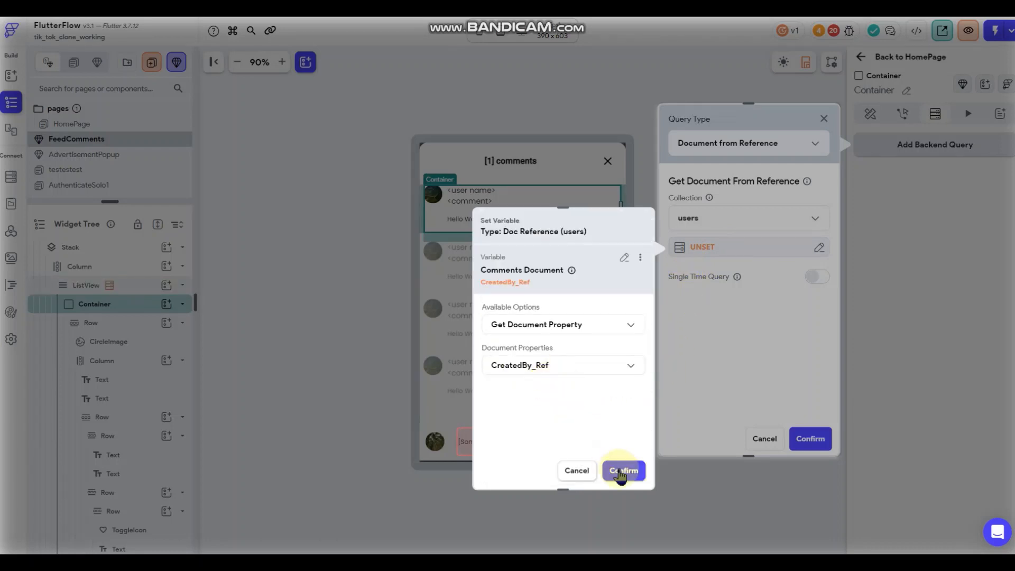
click(801, 438)
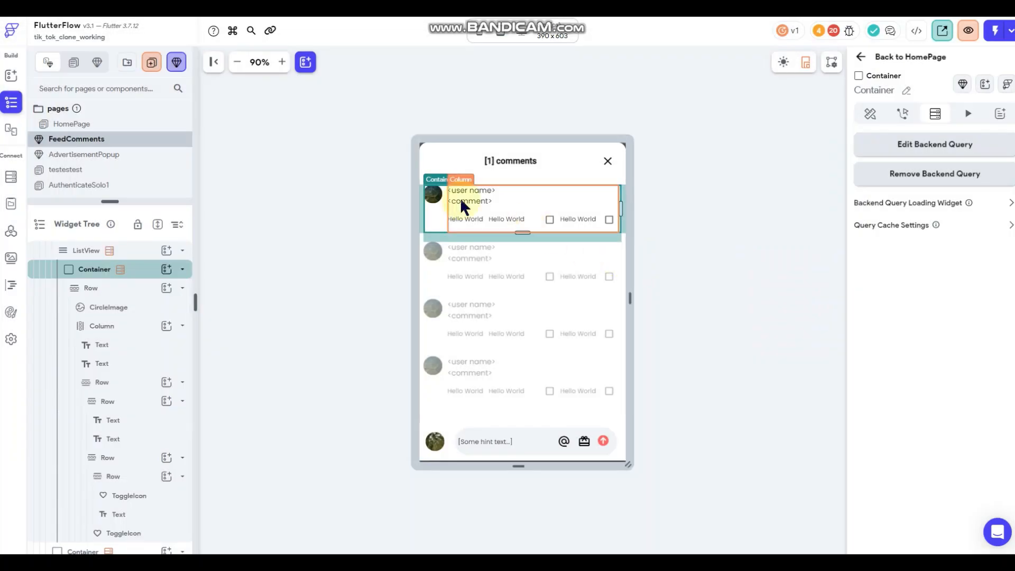
- Bind the <user name> text to display_name of the users Document
click(469, 191)
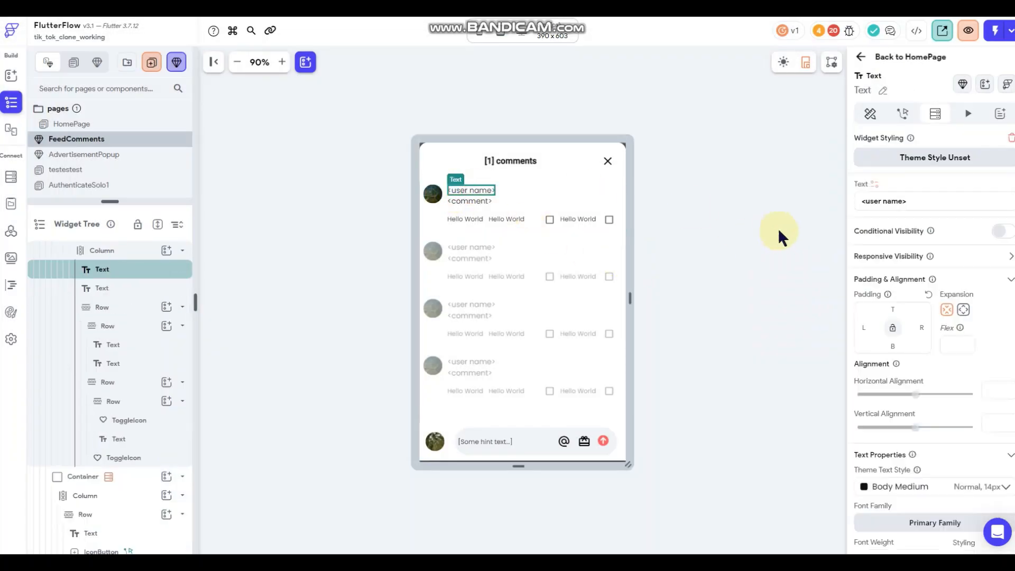
click(874, 184)
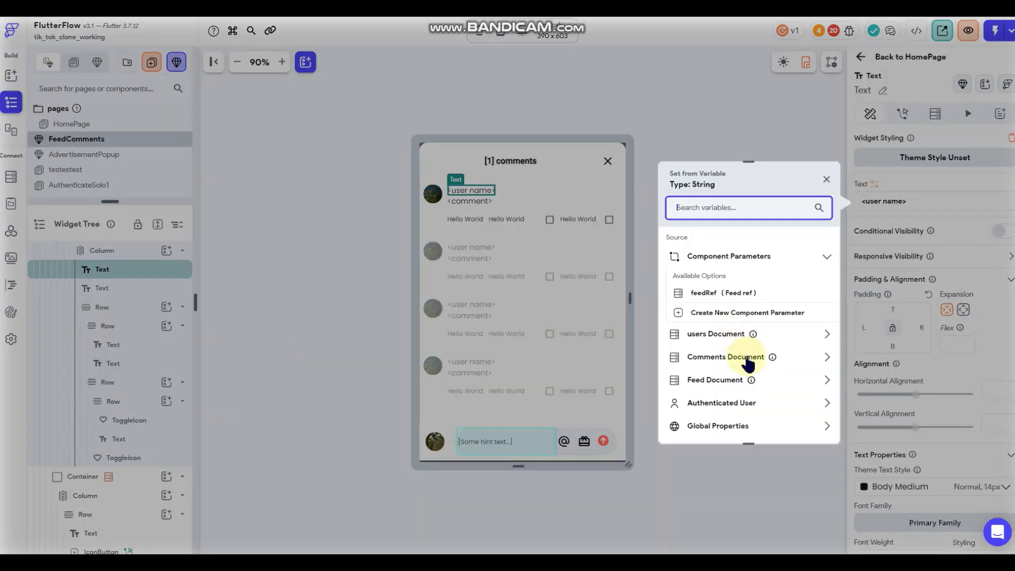
click(734, 335)
scroll(724, 364, down, 1)
click(711, 337)
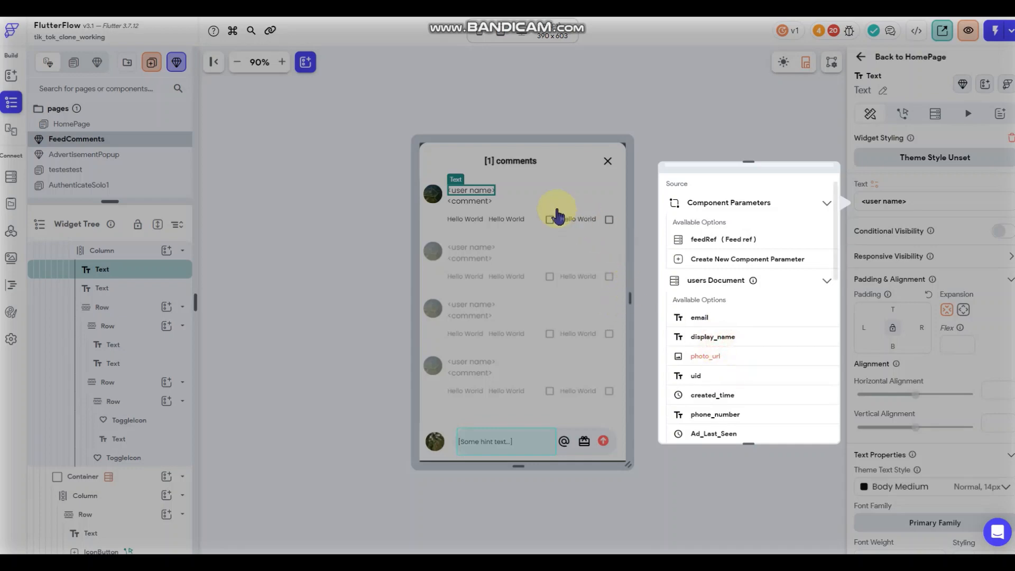
- Set the comment item's CircleImage path from the photo_url of the users Document
click(433, 194)
scroll(956, 391, down, 1)
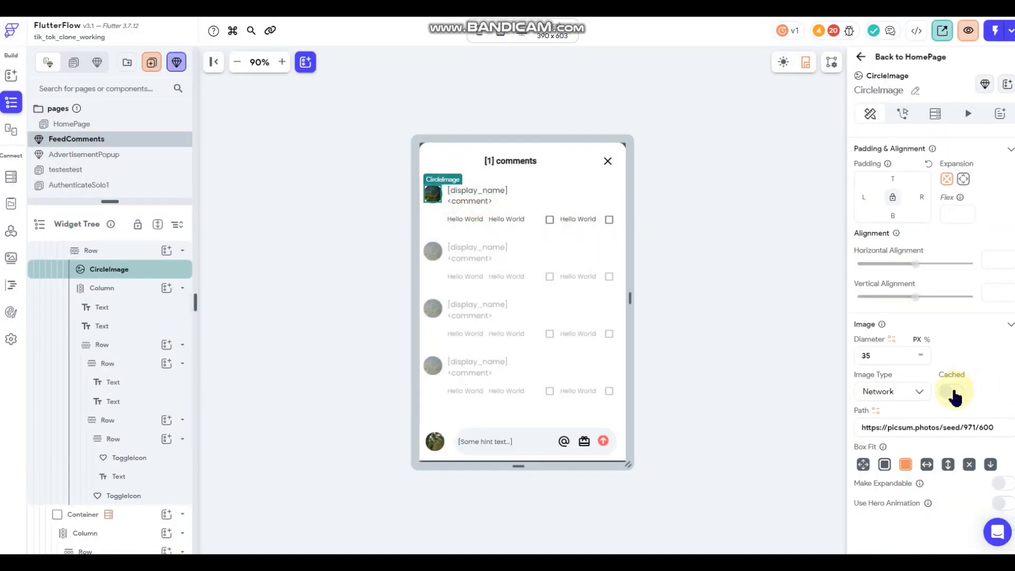
click(875, 411)
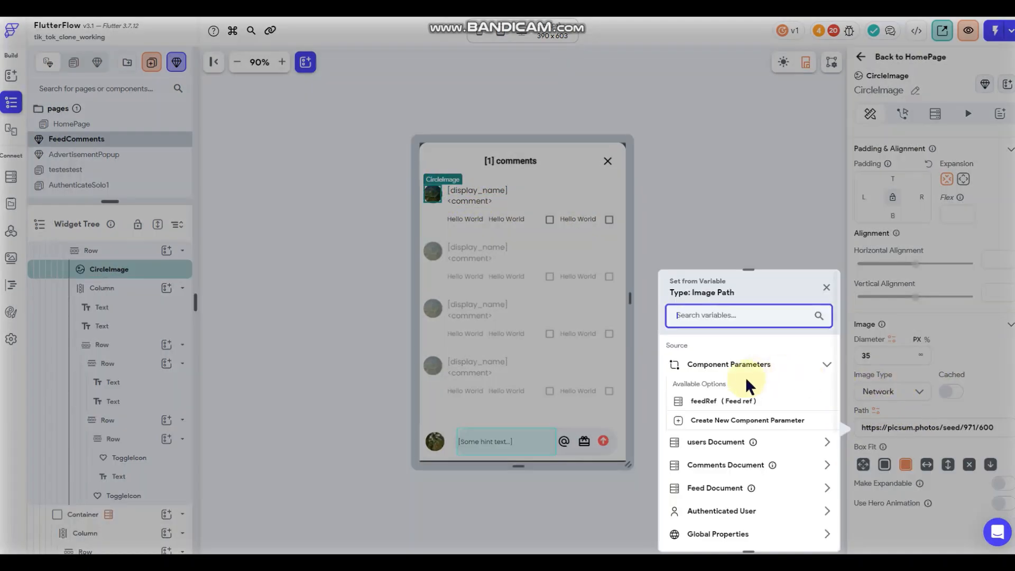
click(719, 442)
scroll(724, 465, down, 2)
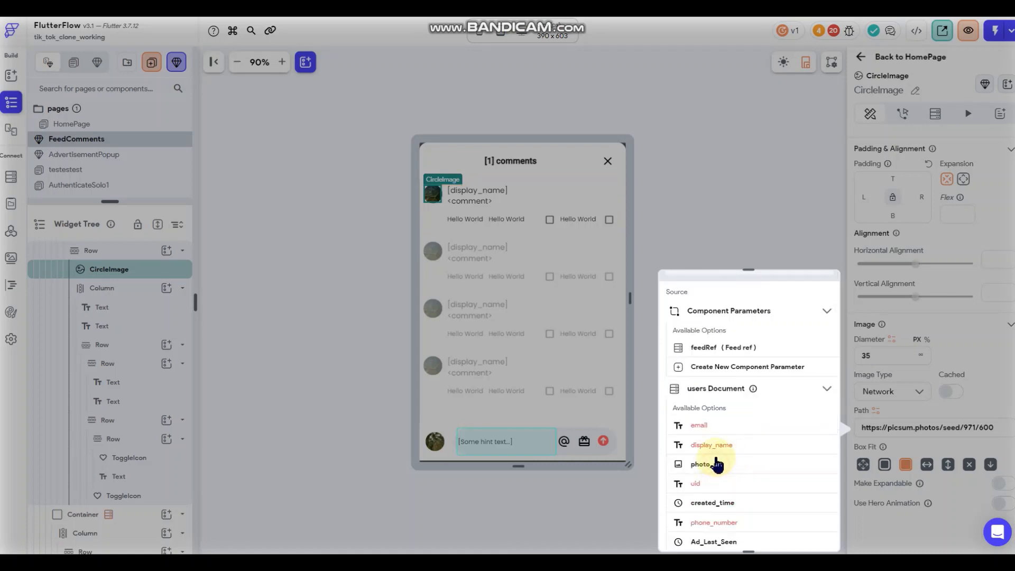
click(715, 464)
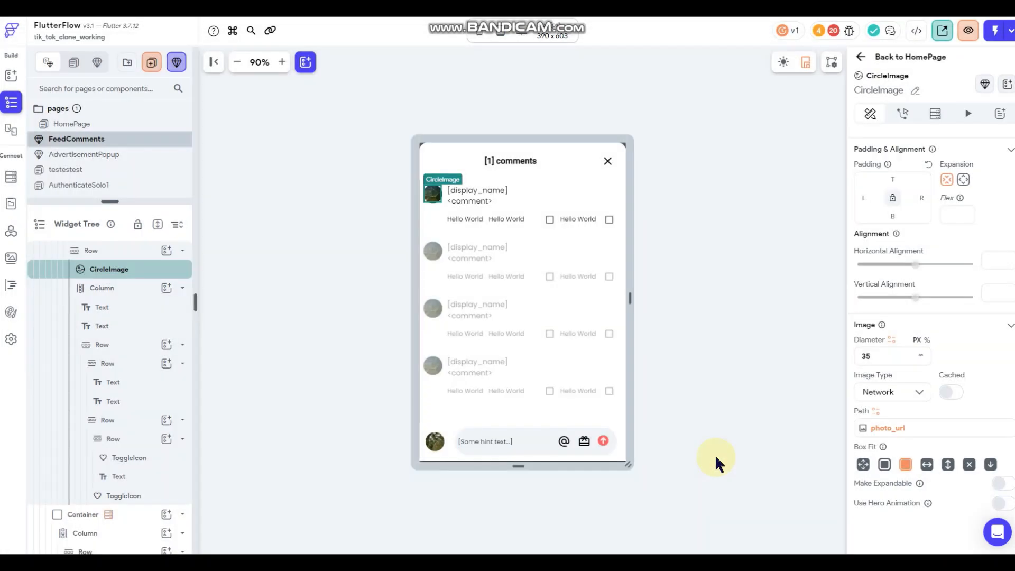
- Style the display_name text with font weight 500 - Medium and the Roboto font family
click(471, 201)
click(519, 195)
scroll(944, 341, down, 2)
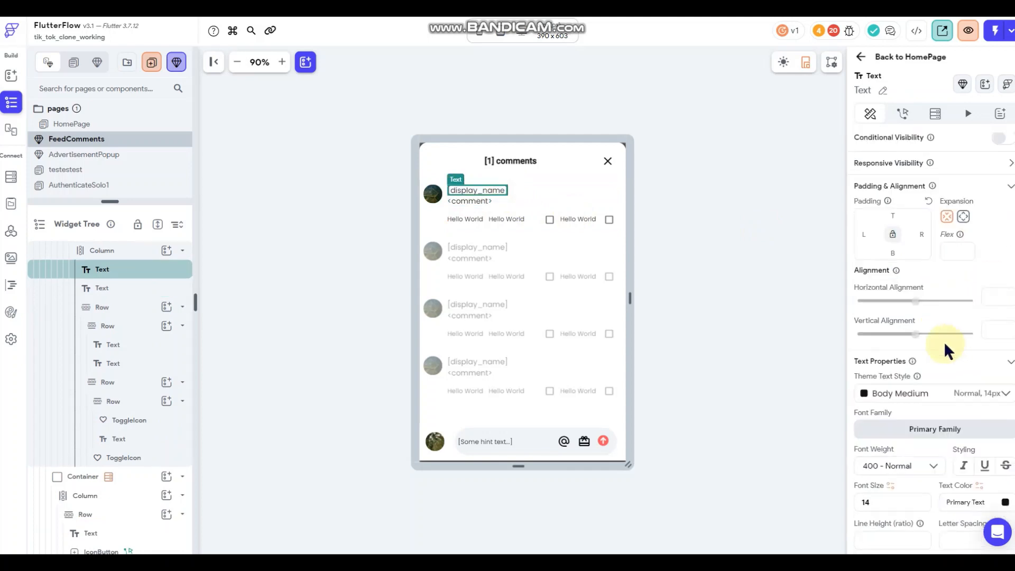
click(908, 412)
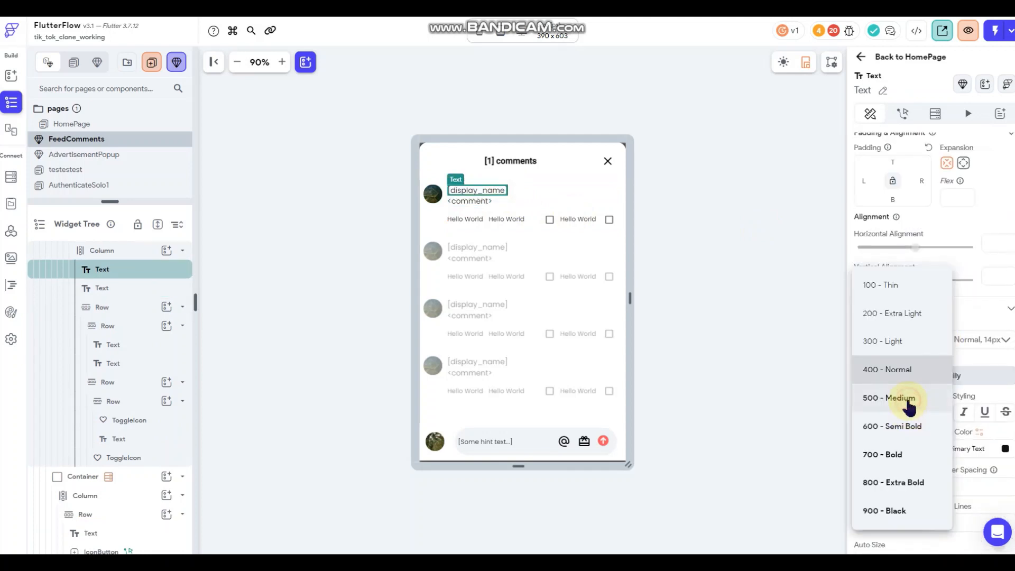
click(907, 398)
click(909, 377)
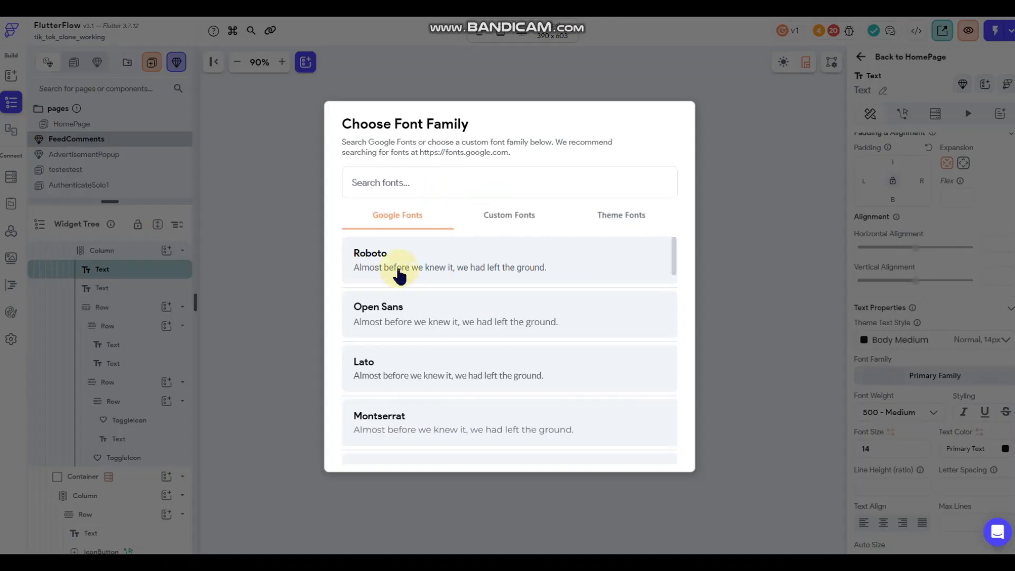
click(692, 247)
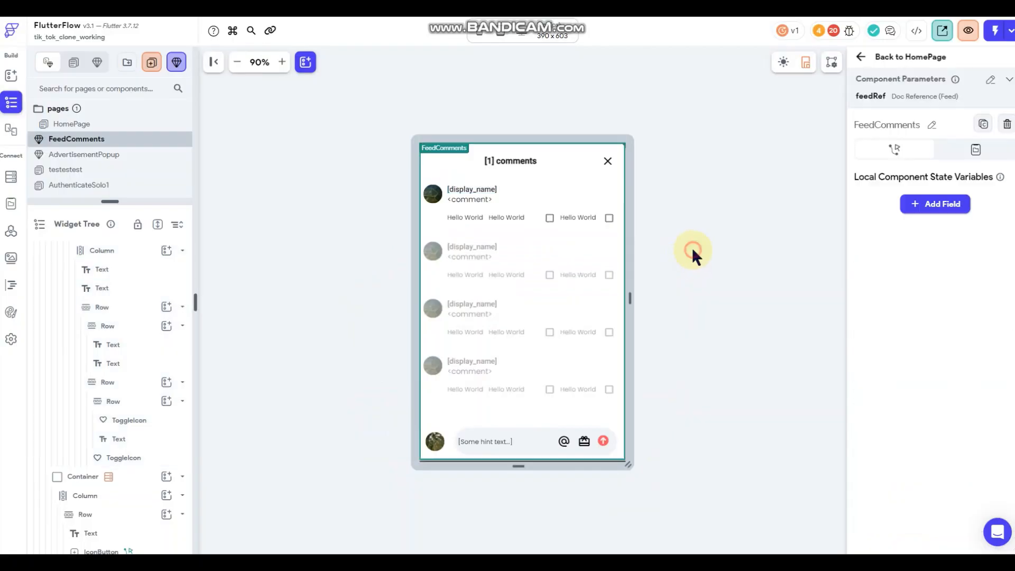
- Bind the <comment> text to Content of the Comments Document
click(469, 200)
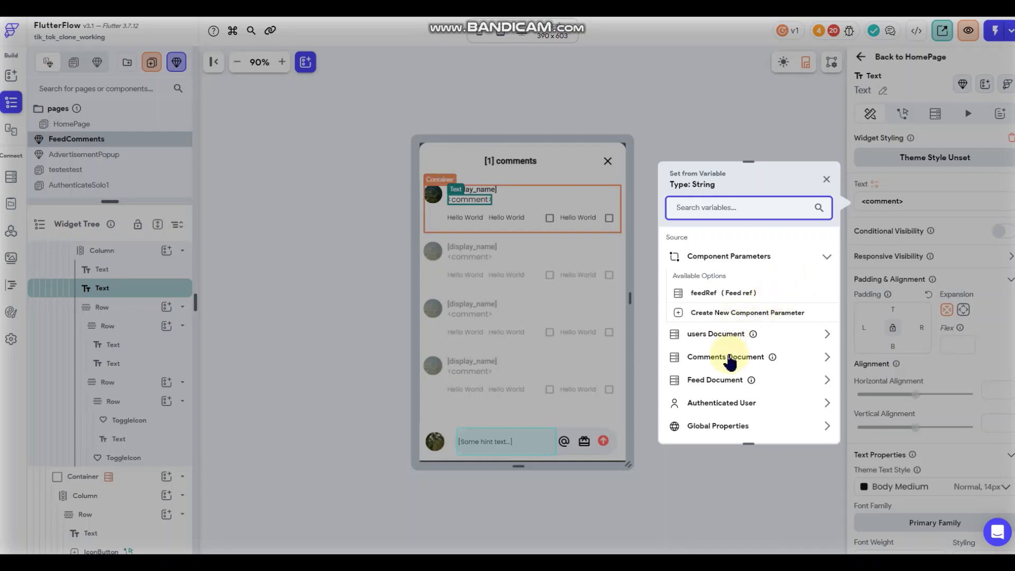
click(729, 354)
scroll(737, 343, down, 1)
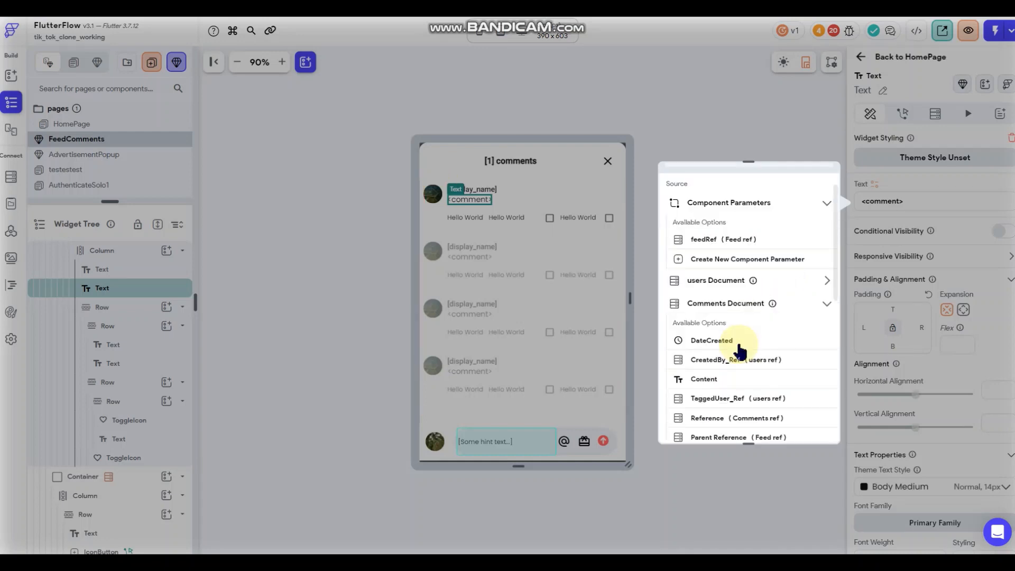
click(706, 379)
click(814, 249)
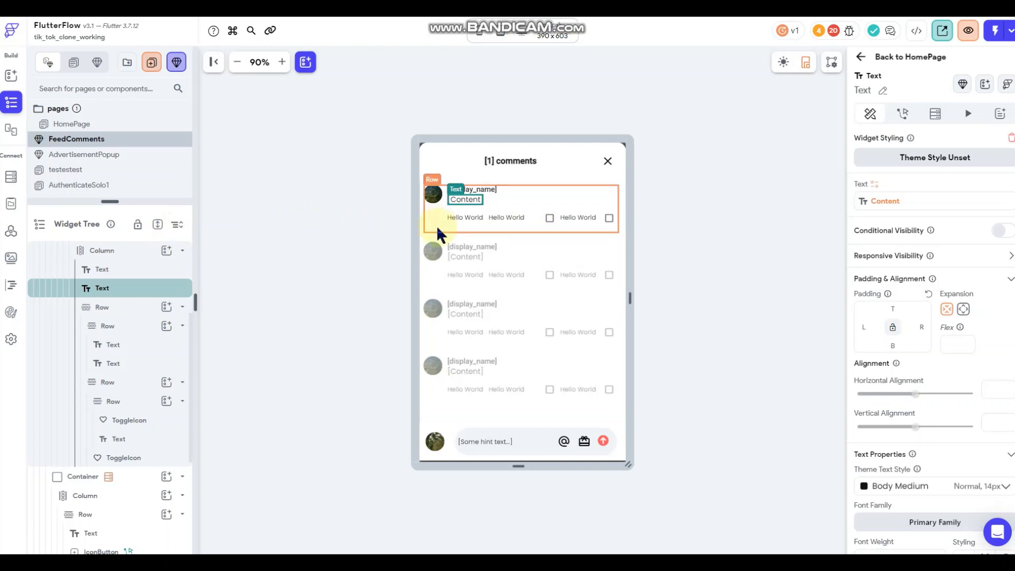
- Clear the fixed height of the comment item's Container inside the ListView
scroll(103, 299, up, 1)
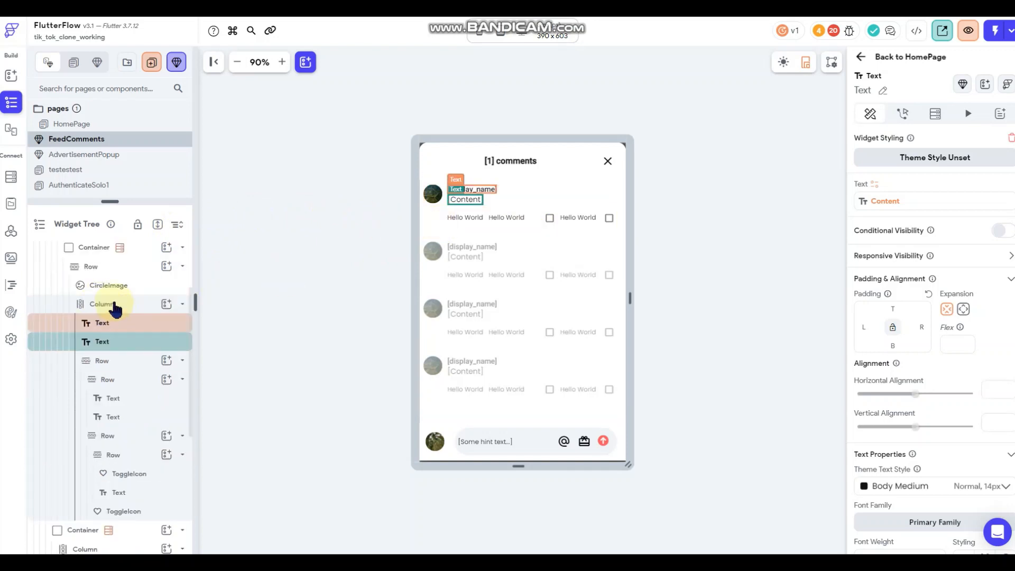
scroll(108, 280, up, 1)
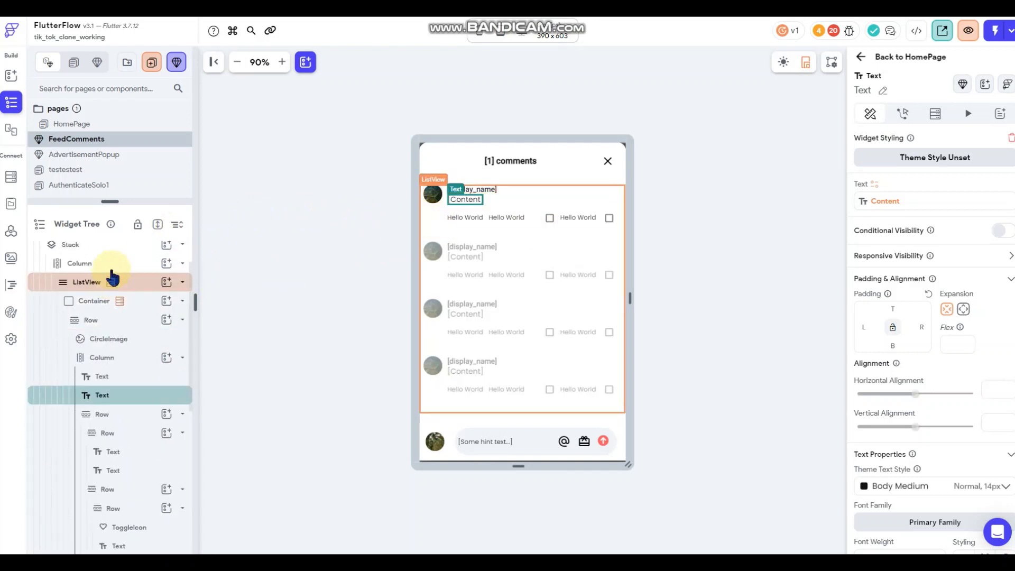
click(113, 302)
click(872, 117)
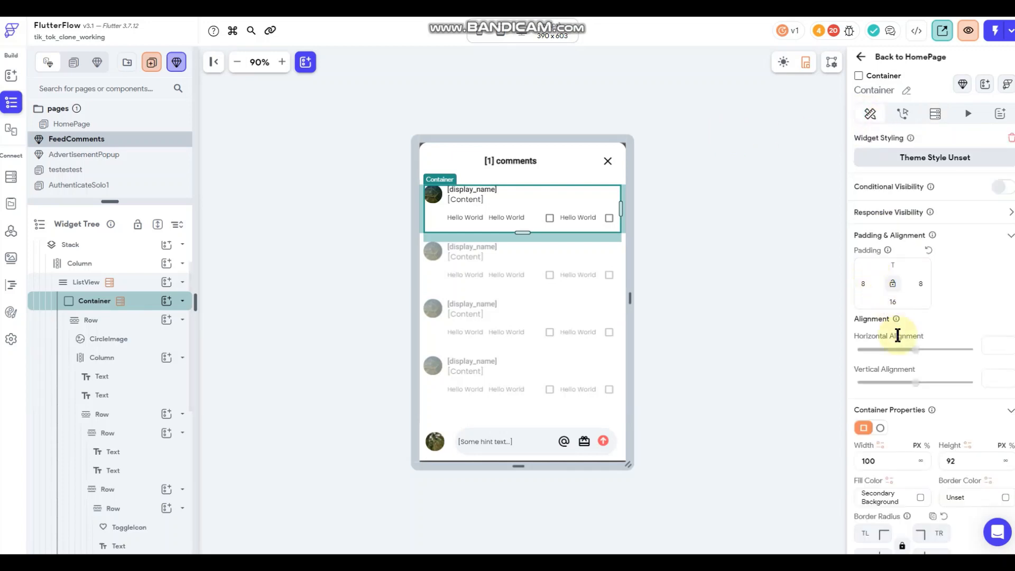
scroll(899, 338, down, 2)
double_click(978, 352)
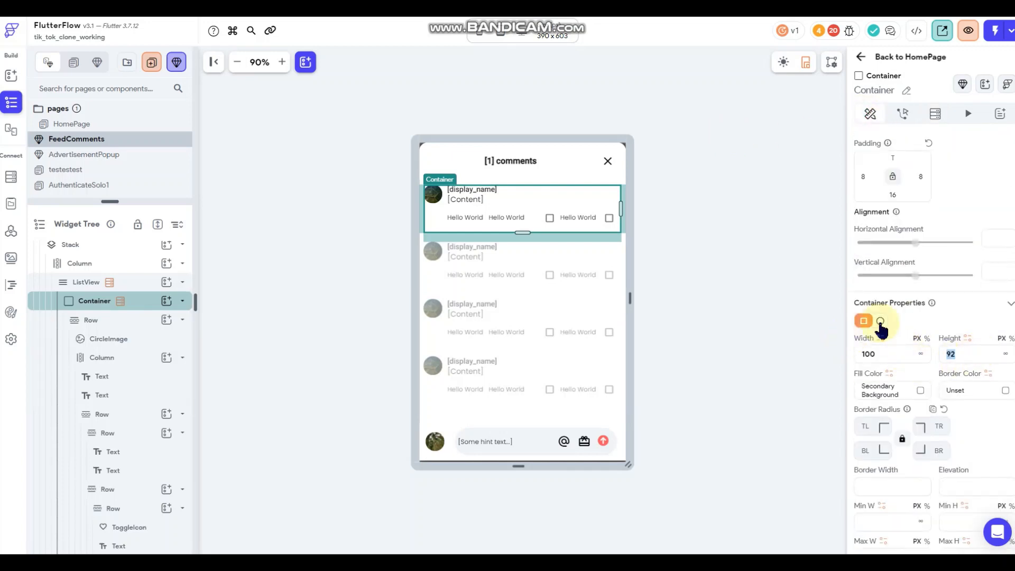
key(BackSpace)
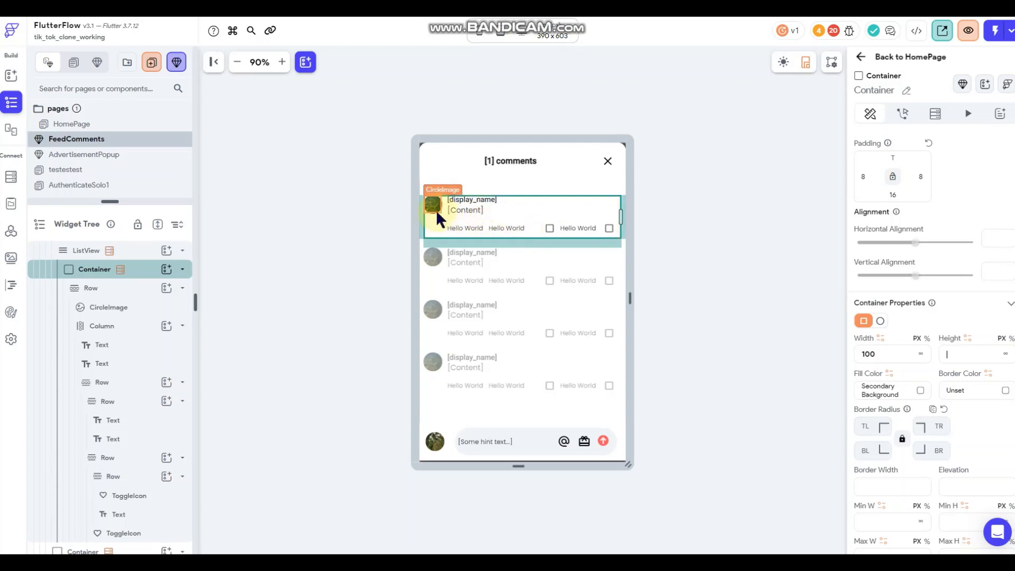
click(711, 206)
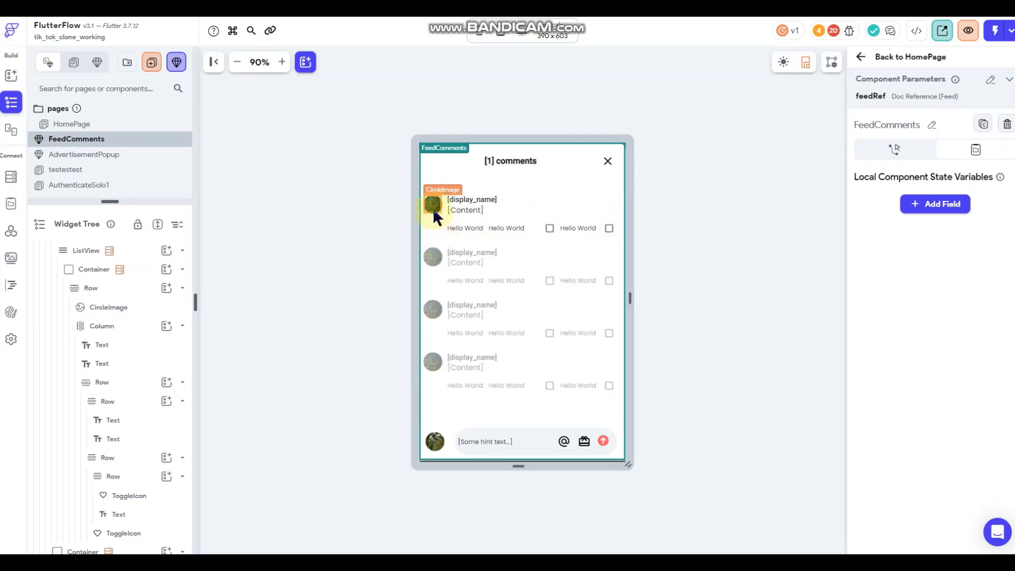
- Set the top and bottom padding of the Column holding the comment texts to 6
click(517, 211)
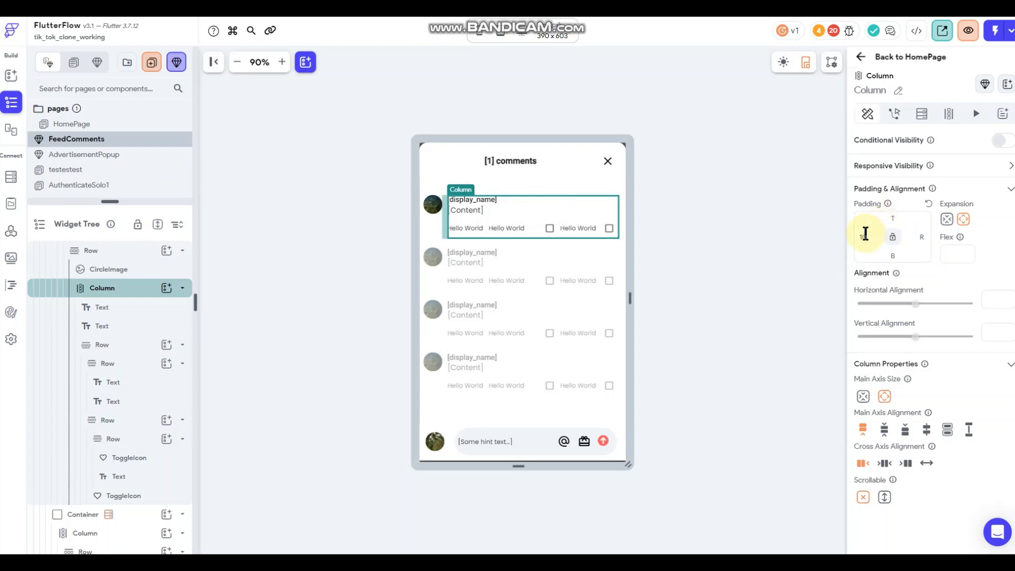
text(6)
click(893, 256)
text(6)
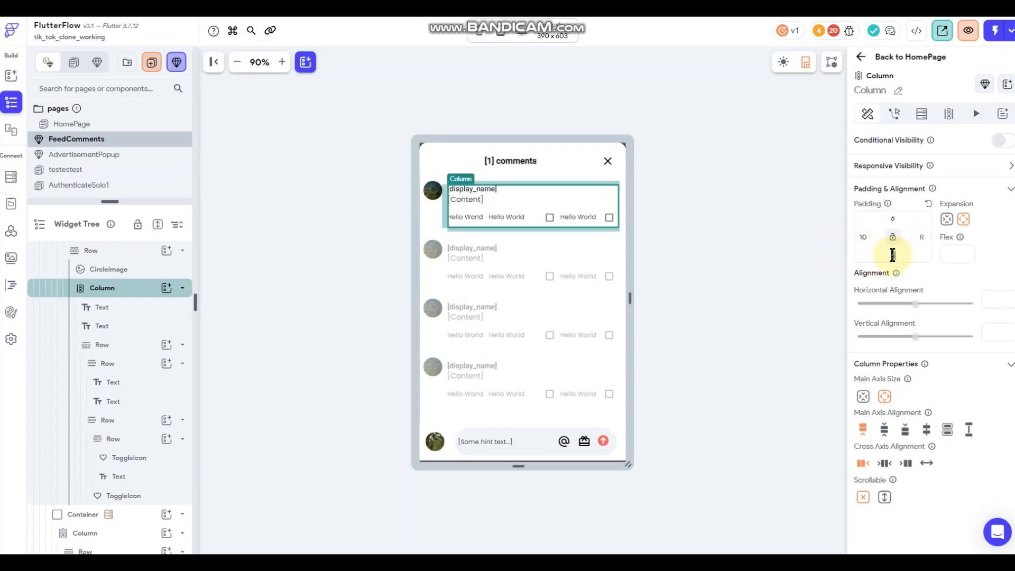
- Add top padding to the comment item's CircleImage and reselect the Column beside it
click(433, 190)
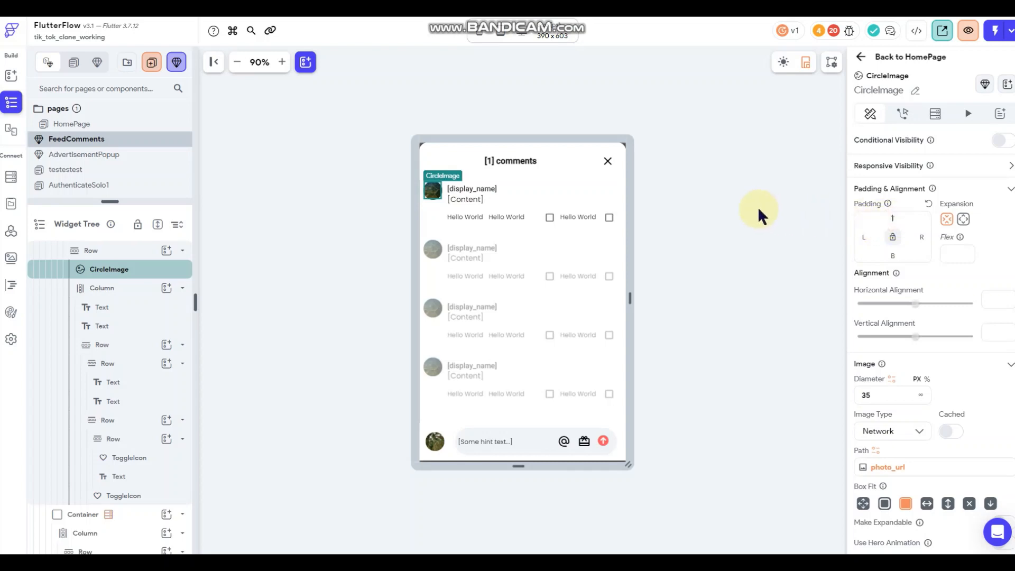
click(695, 197)
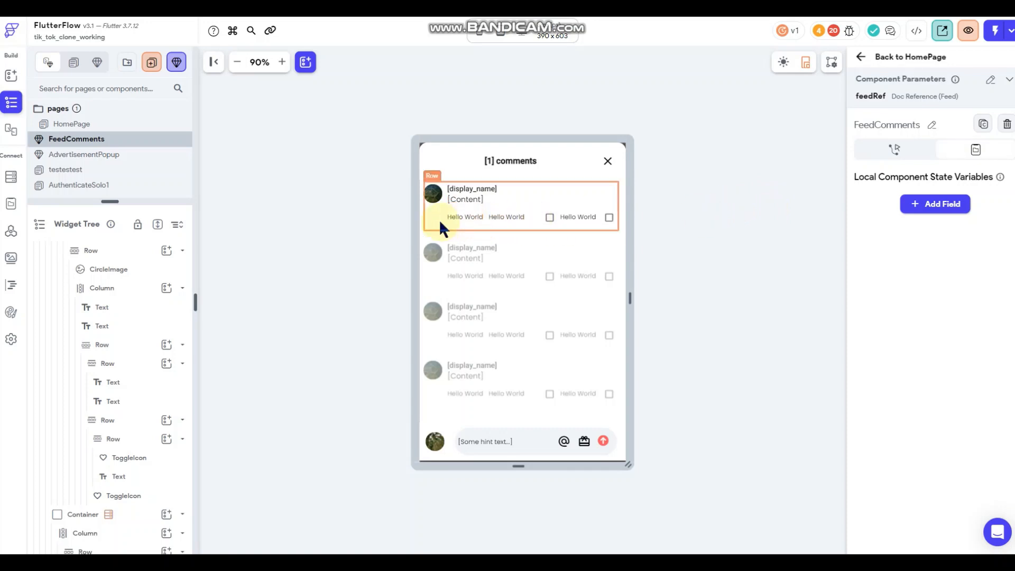
click(503, 202)
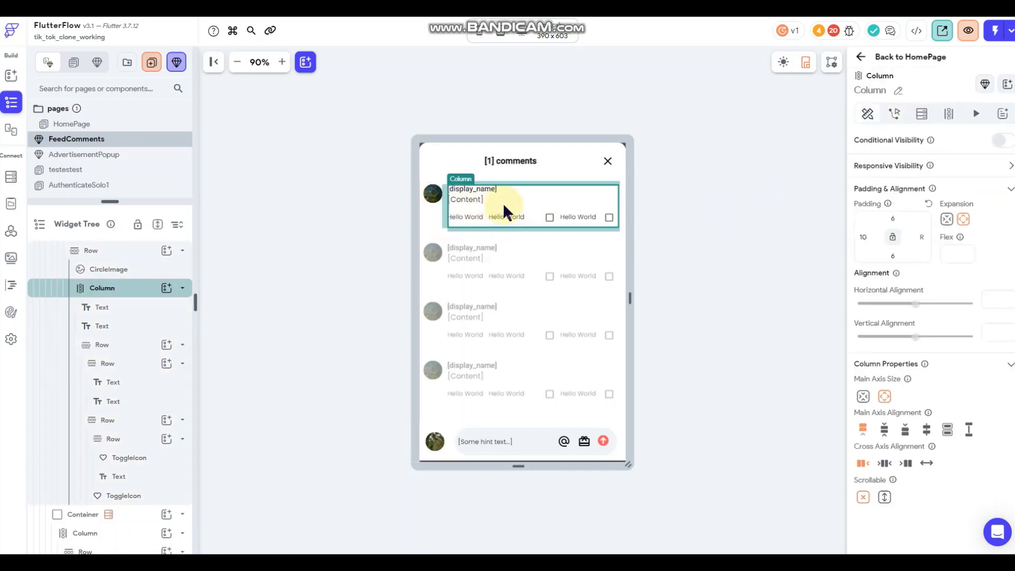
- Set the first Hello World text below the comment content from the DateCreated property of the Comments Document
click(713, 206)
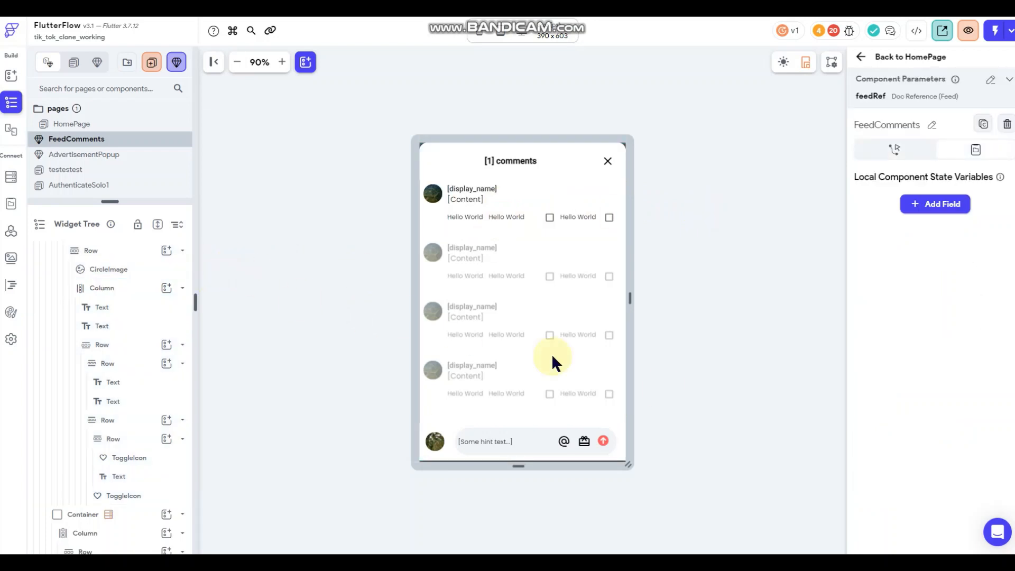
click(457, 217)
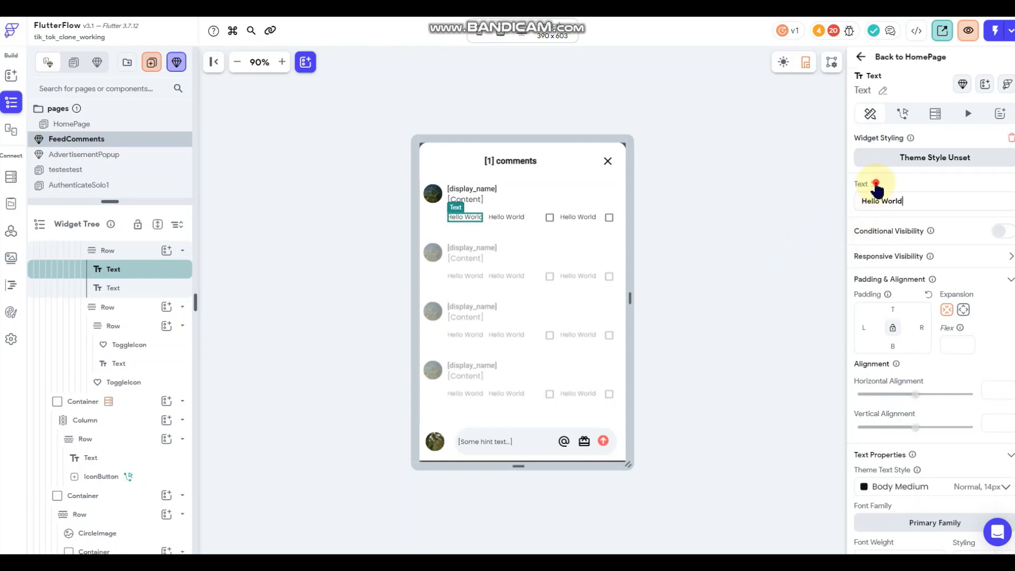
click(874, 184)
click(720, 367)
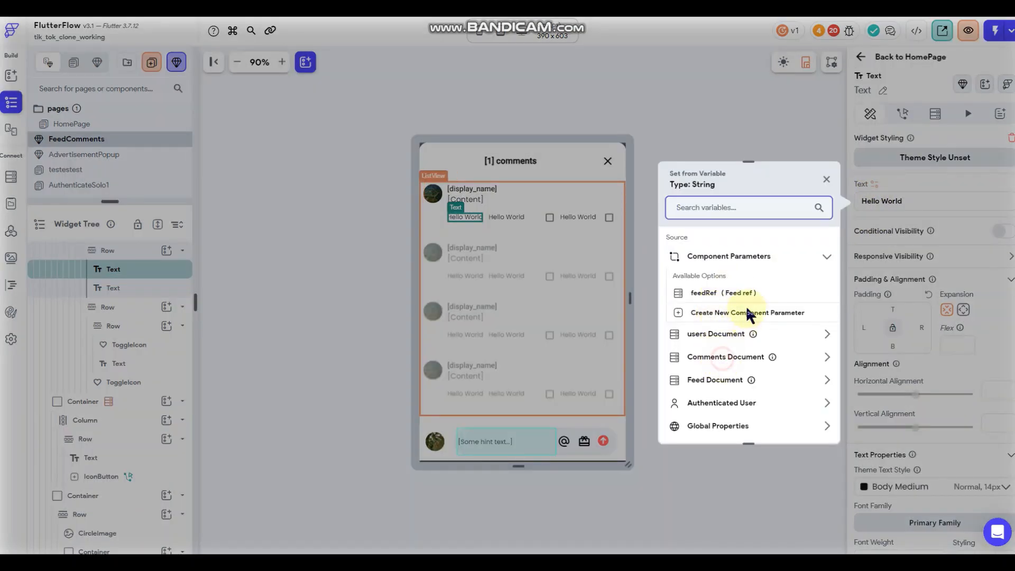
scroll(748, 312, down, 2)
click(710, 288)
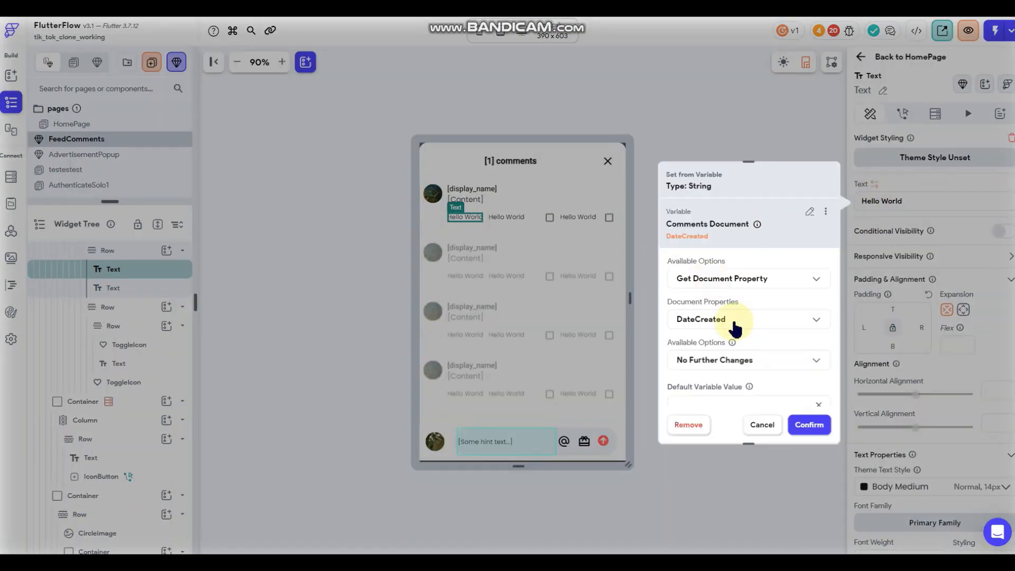
- Apply DateTime Format with the Md => 5/11 option to the DateCreated variable and confirm the binding
click(731, 365)
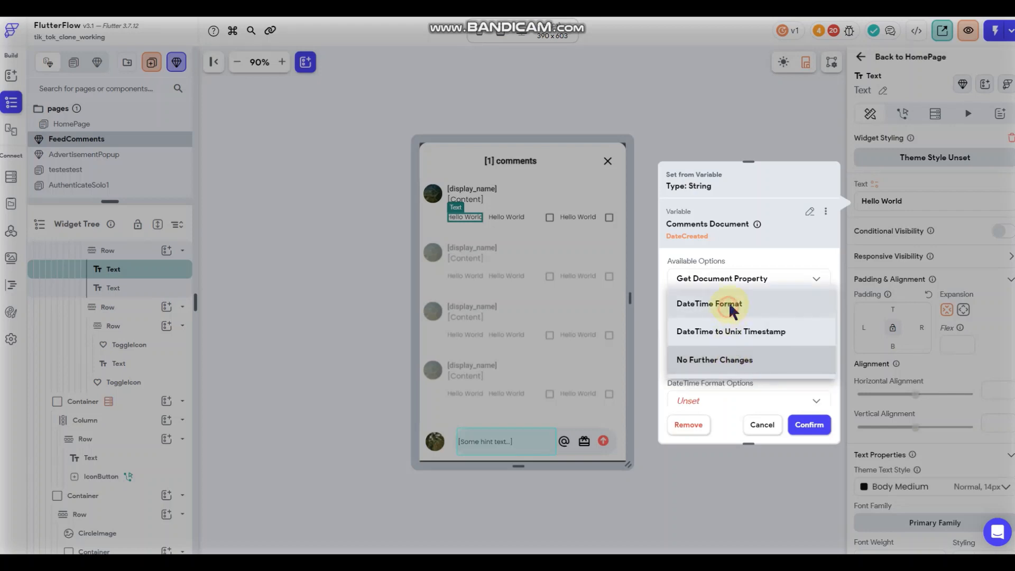
click(727, 301)
click(730, 341)
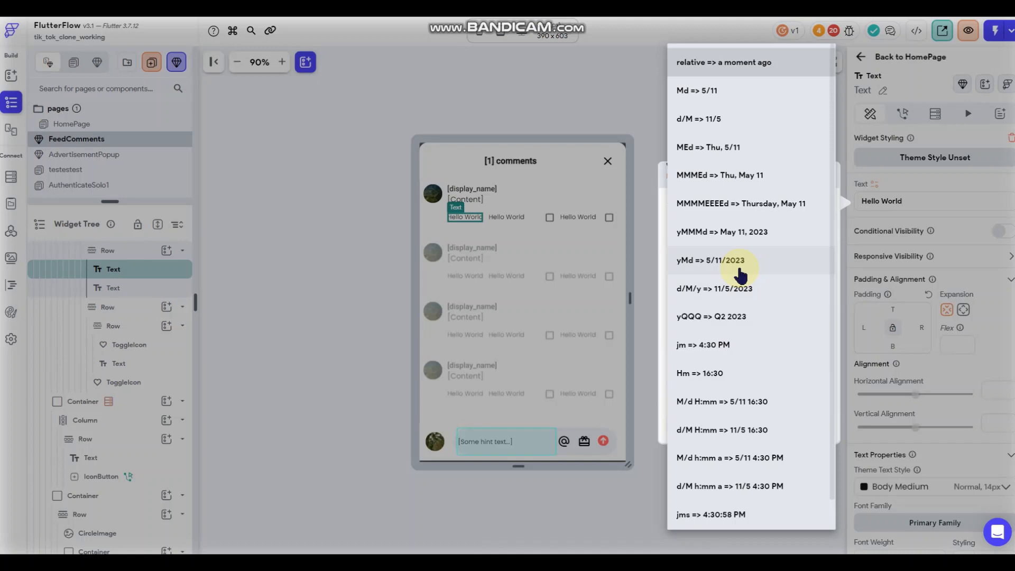
scroll(740, 274, down, 1)
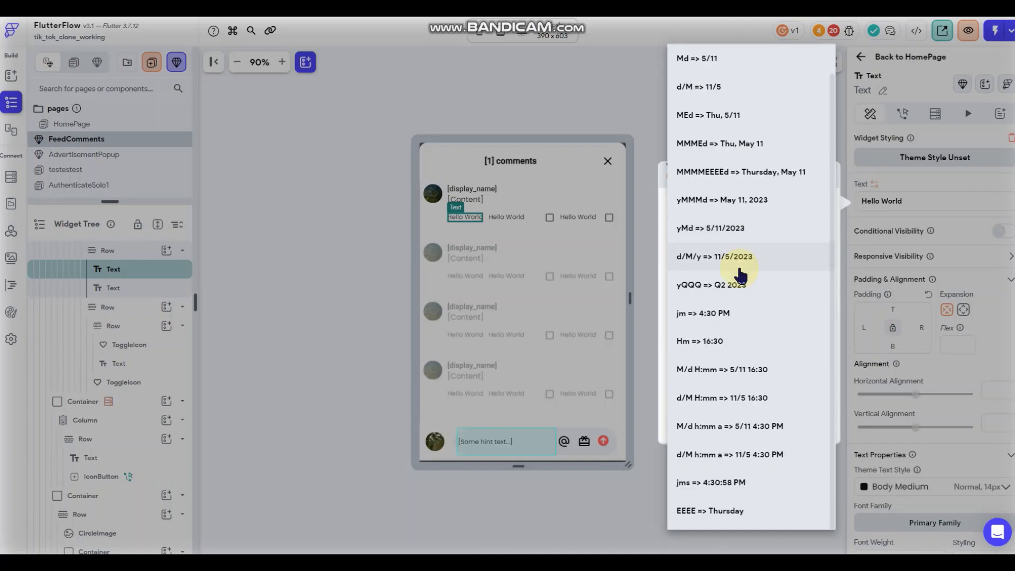
scroll(740, 275, up, 1)
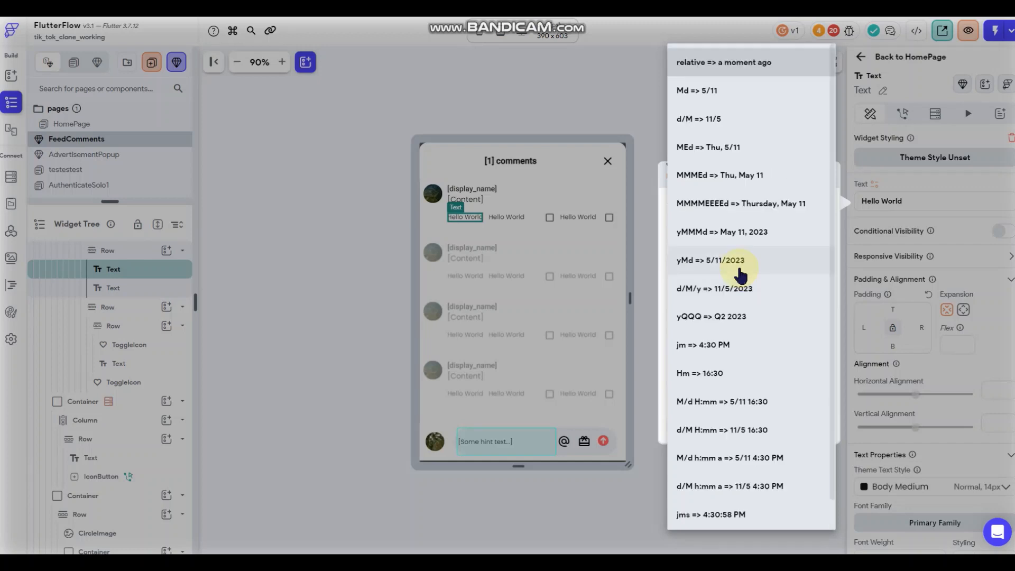
click(709, 90)
click(809, 424)
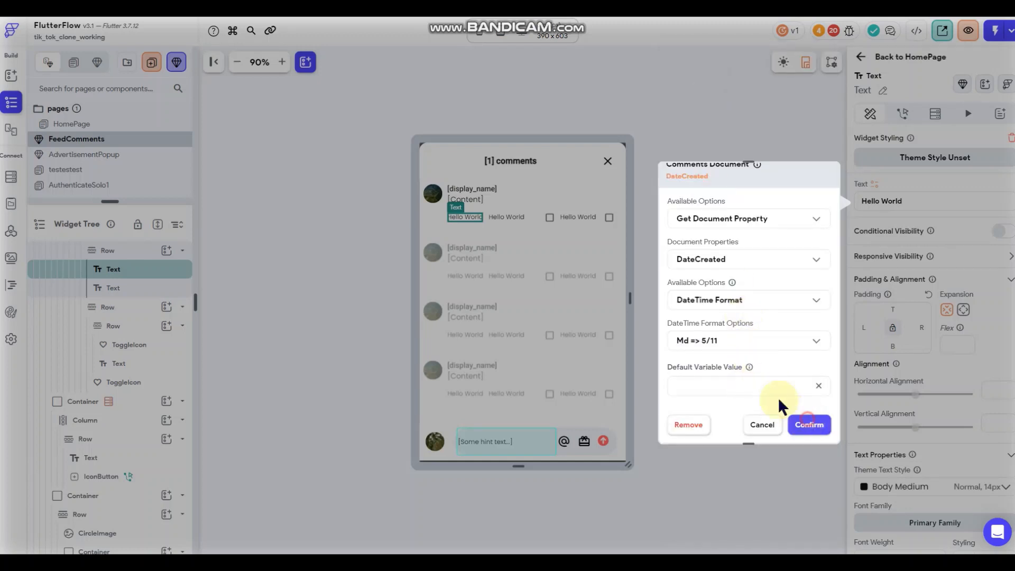
- Replace the Hello World text beside the comment date with Reply
click(490, 217)
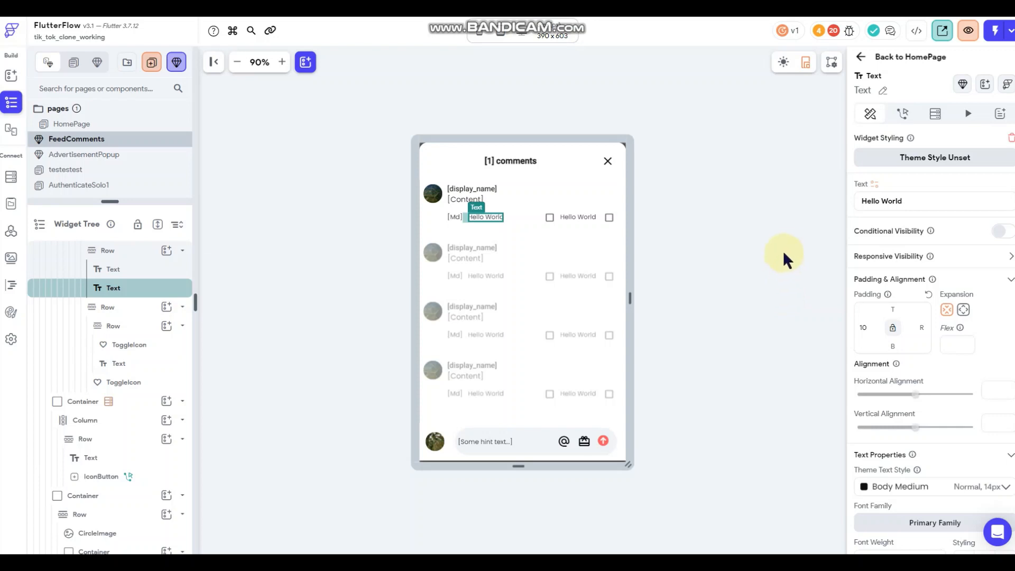
drag(906, 194, 814, 192)
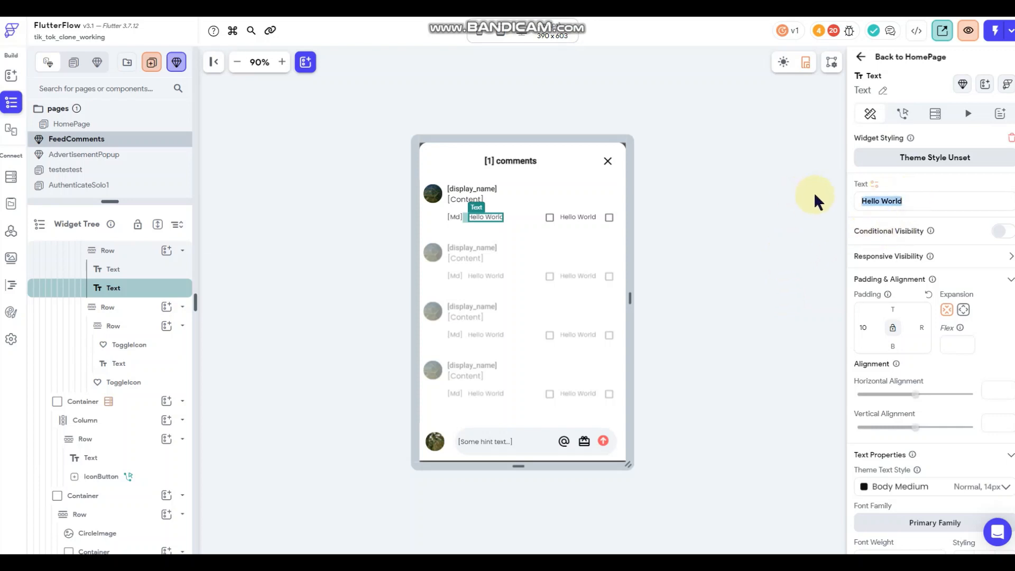
text(Reply)
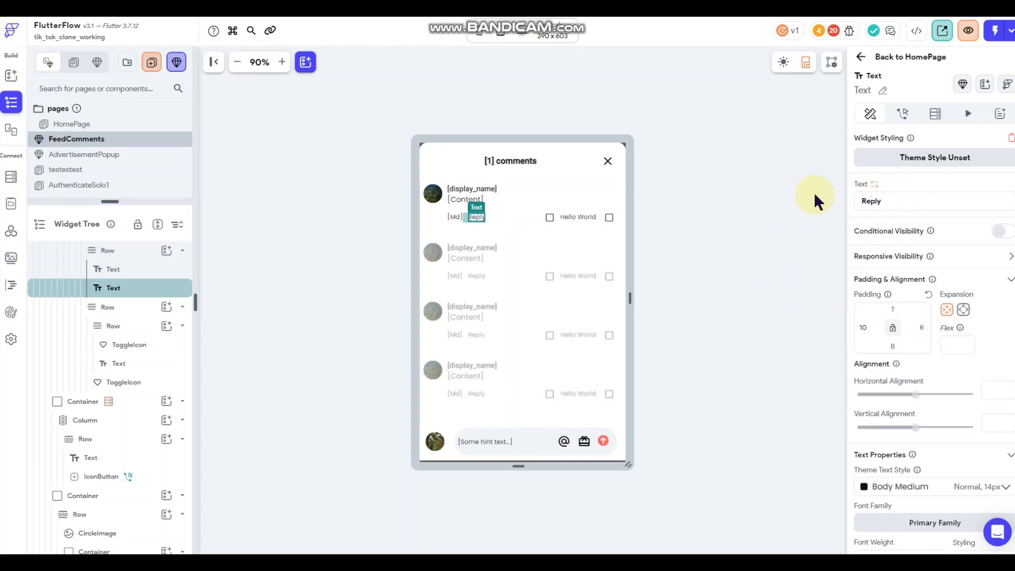
- Set the Reply text's font to Roboto with a weight of 600 - Semi Bold
scroll(911, 318, down, 2)
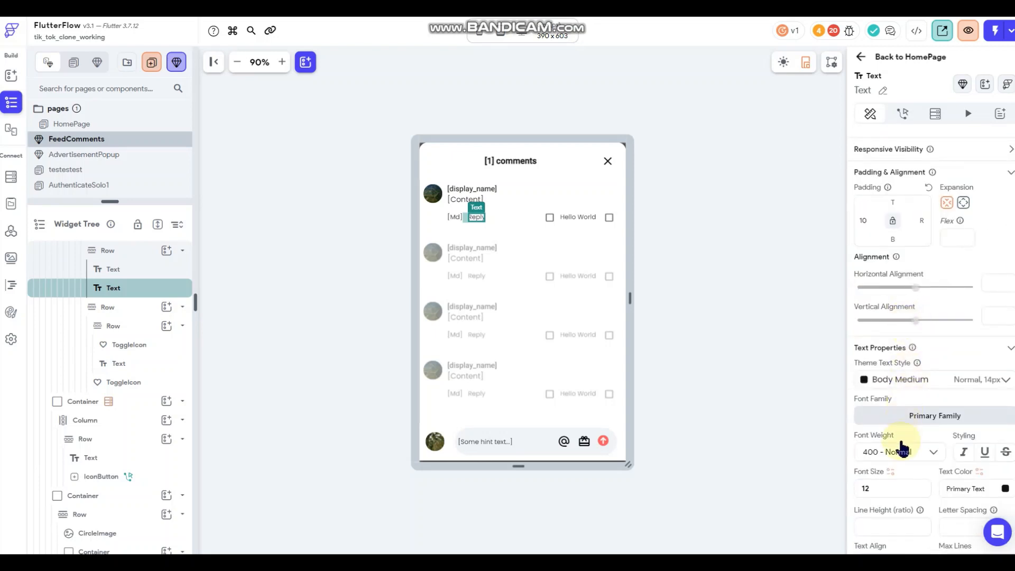
click(901, 452)
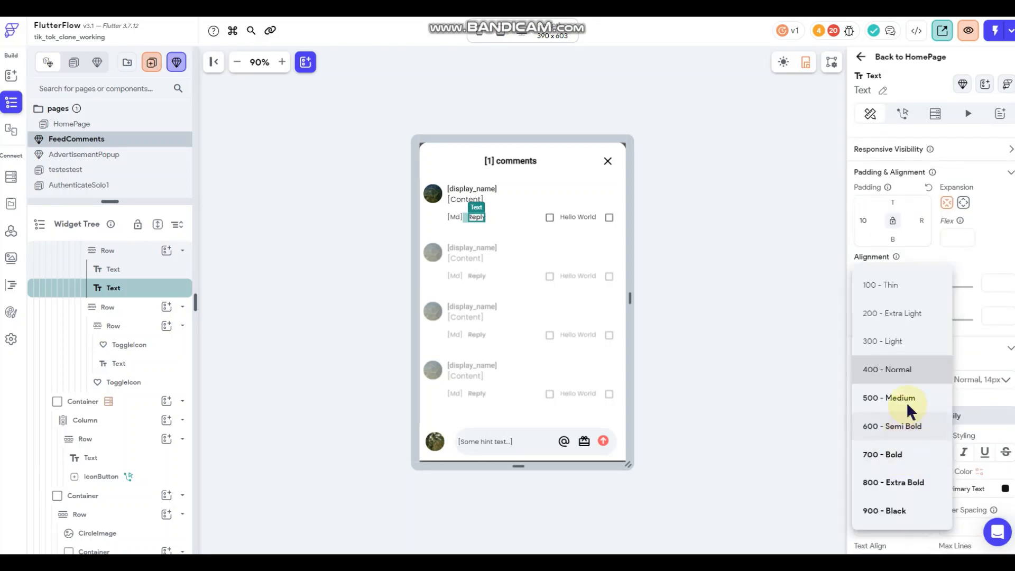
click(905, 426)
click(928, 414)
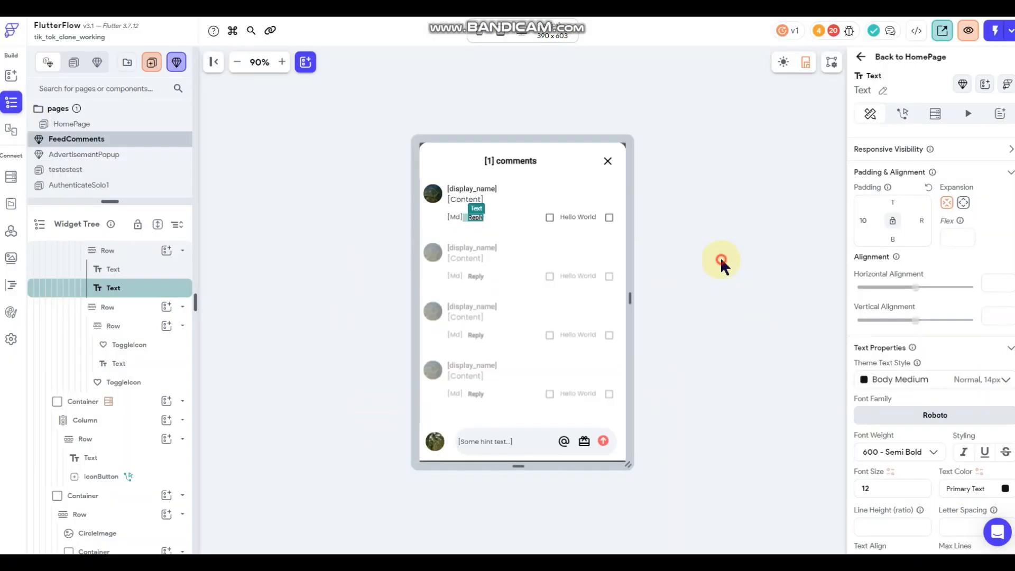
click(721, 257)
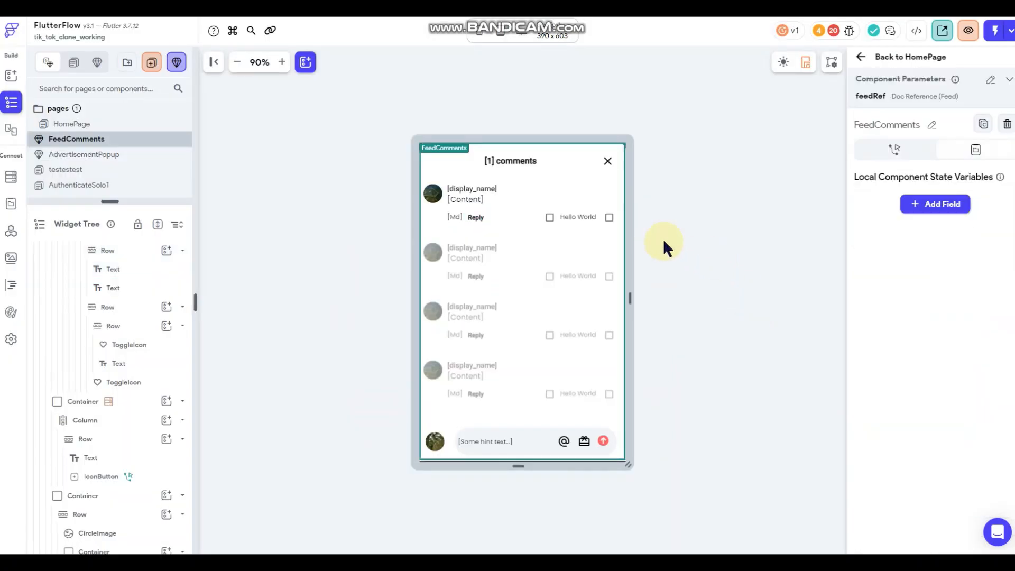
- Set the font size of the Reply text to 14
double_click(482, 218)
scroll(961, 369, down, 1)
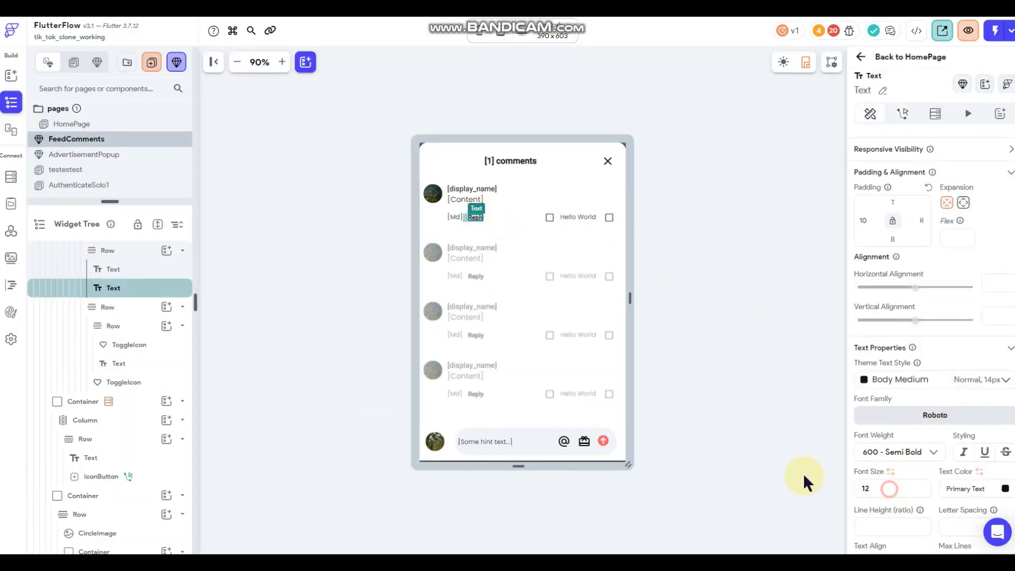
drag(890, 489, 804, 475)
text(1)
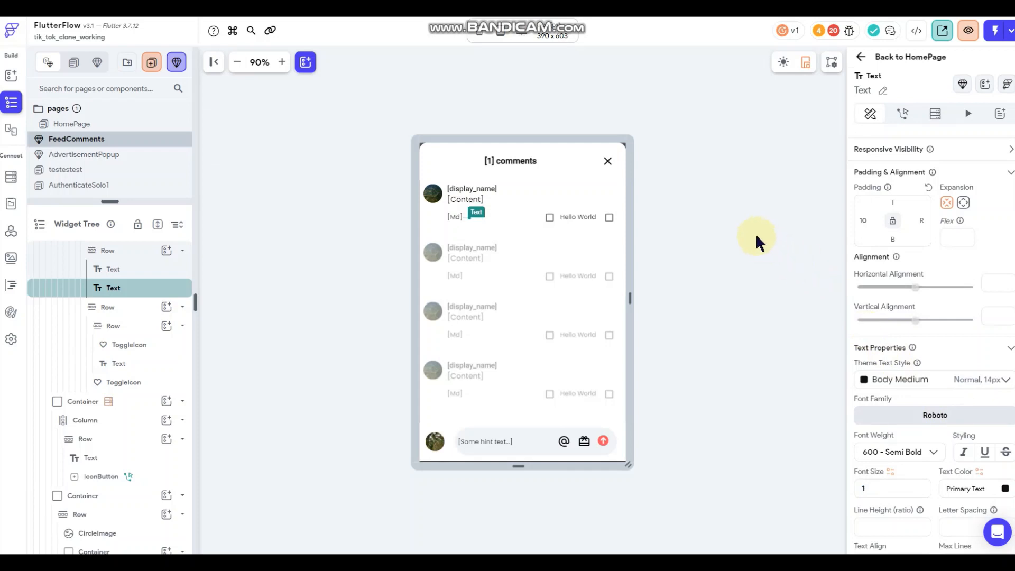
text(4)
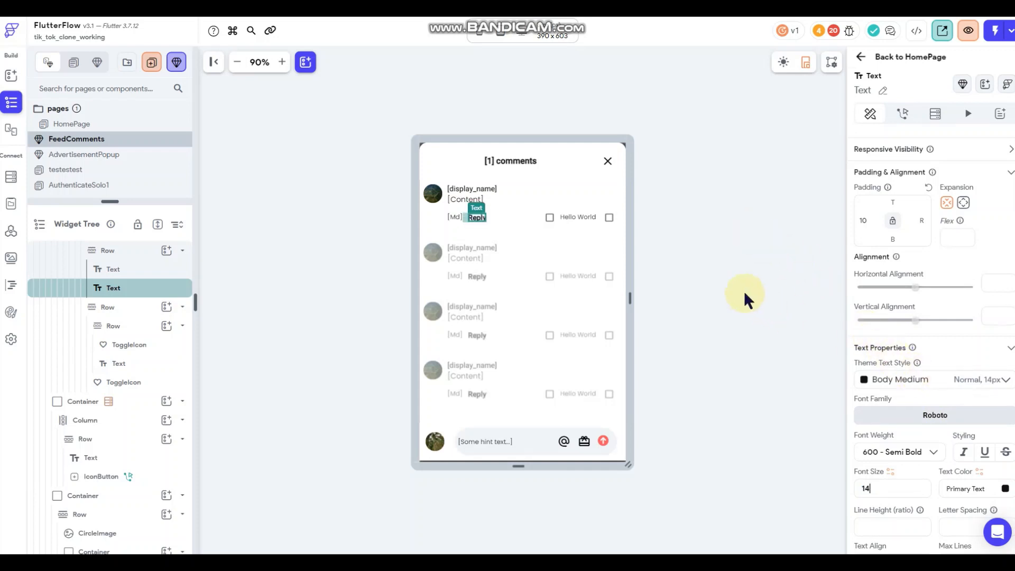
click(737, 284)
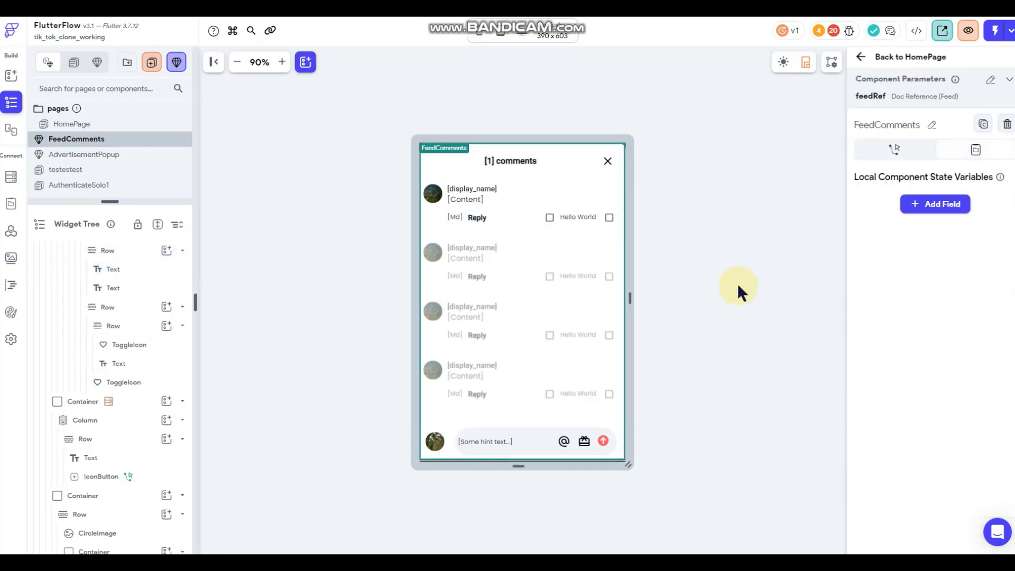
- Try End cross axis alignment on the Row holding the date and Reply texts, and restore center alignment
click(462, 217)
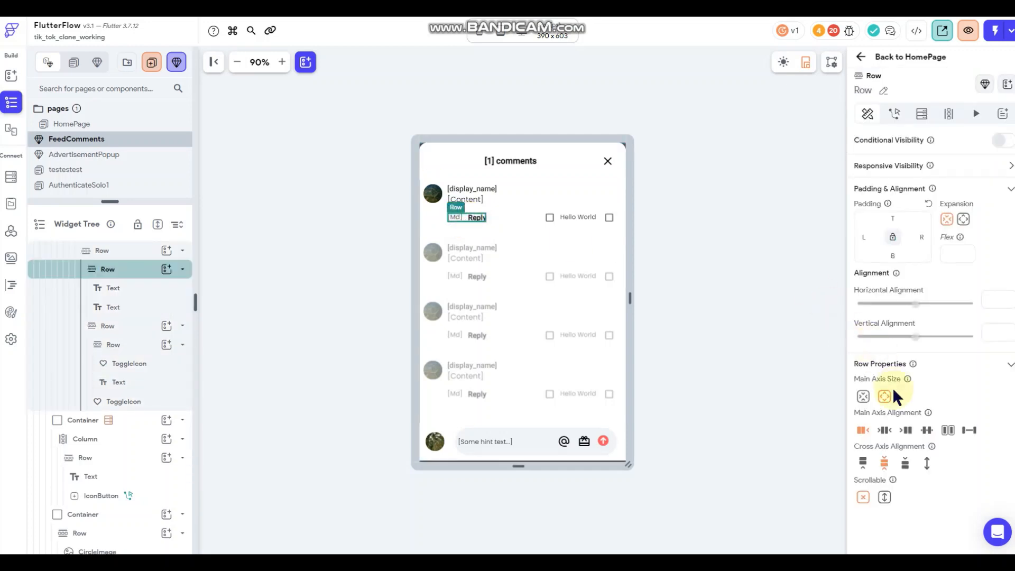
click(906, 466)
click(884, 463)
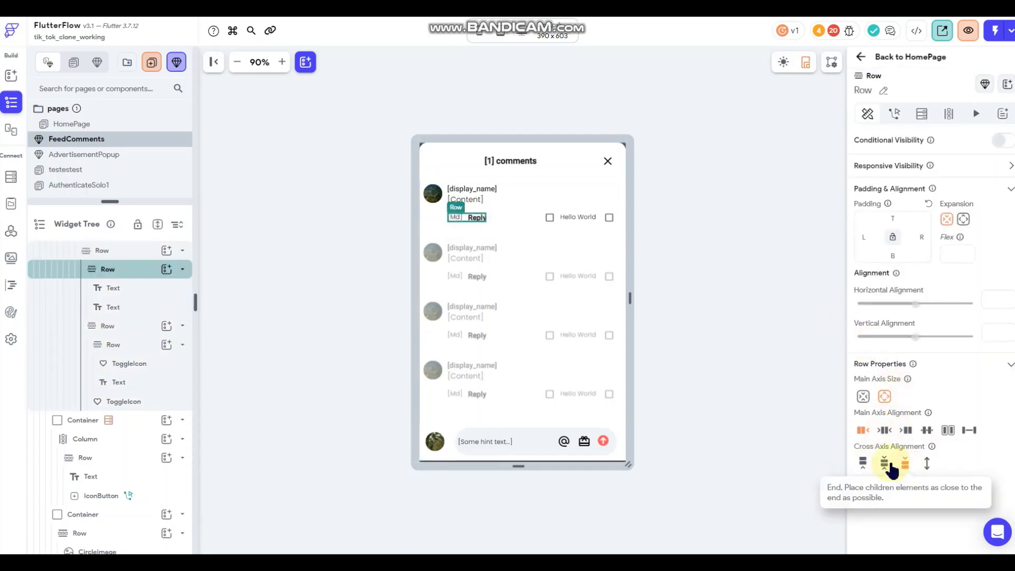
click(722, 265)
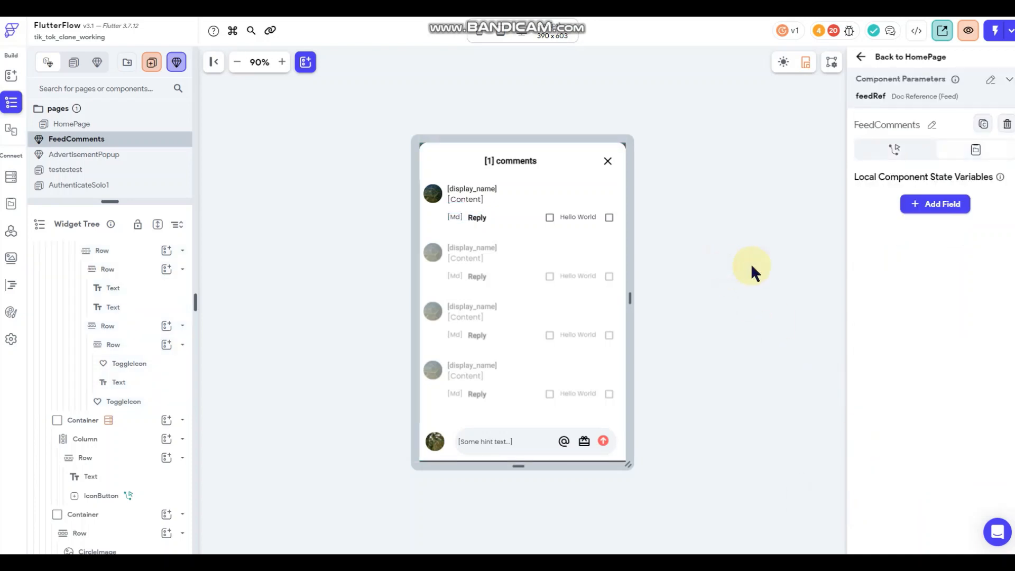
- Increase the font size of the comment's date text beside Reply
click(464, 220)
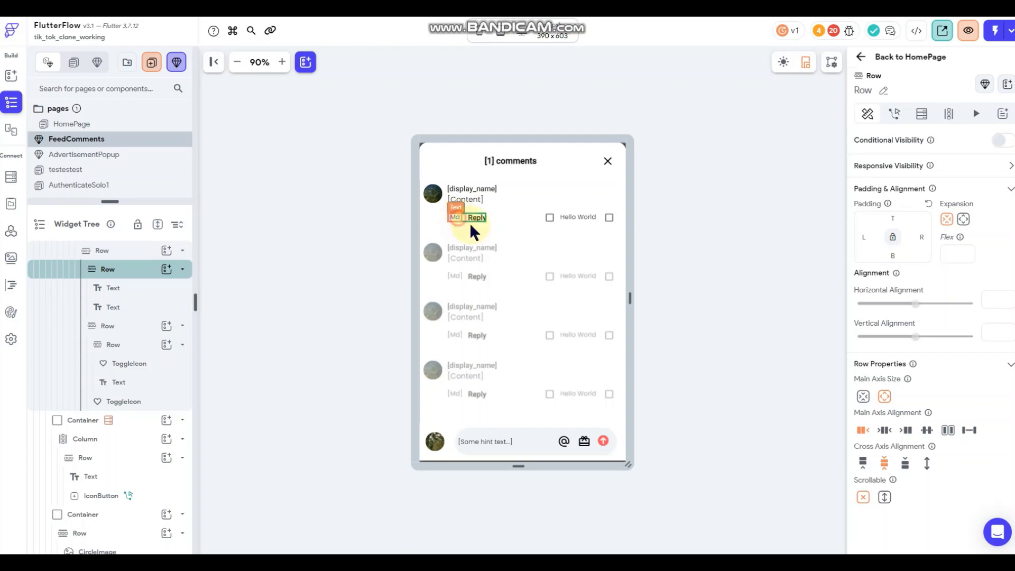
click(458, 218)
scroll(928, 295, down, 5)
click(887, 436)
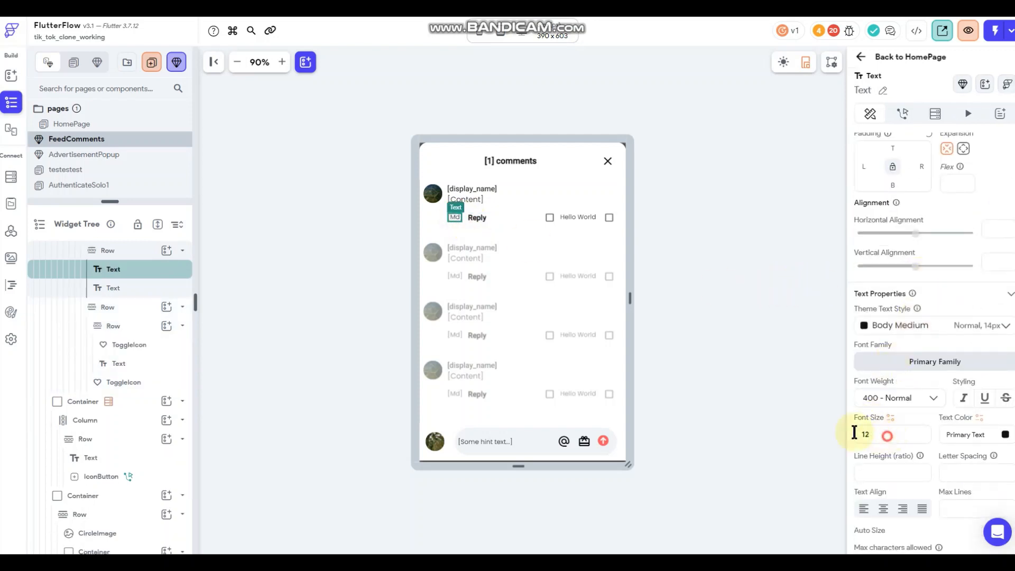
drag(855, 432, 806, 403)
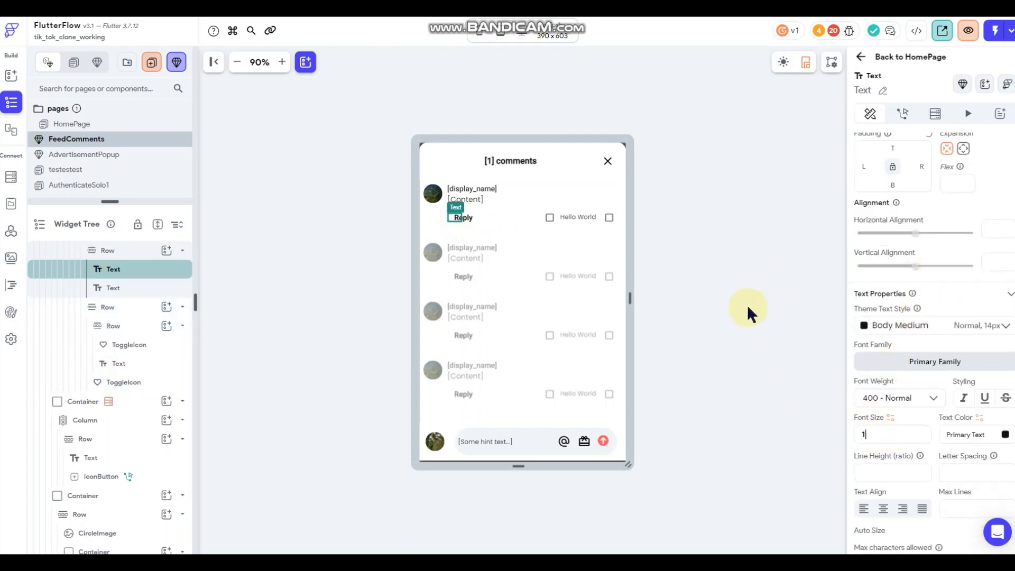
click(734, 275)
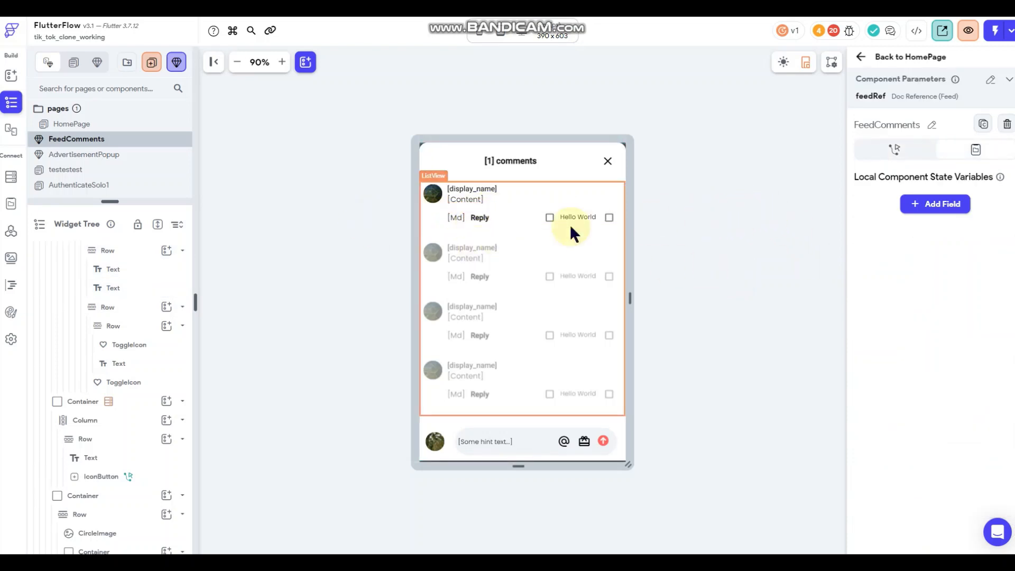
- Search the icons for "like" and set the first ToggleIcon's off icon to the Favorite Border heart
click(550, 218)
scroll(928, 370, down, 2)
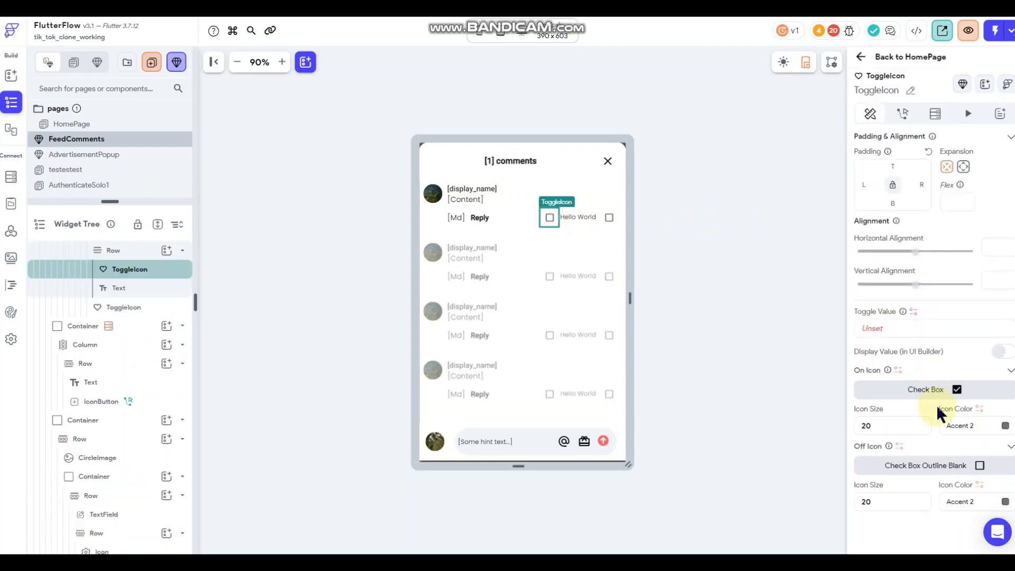
click(932, 466)
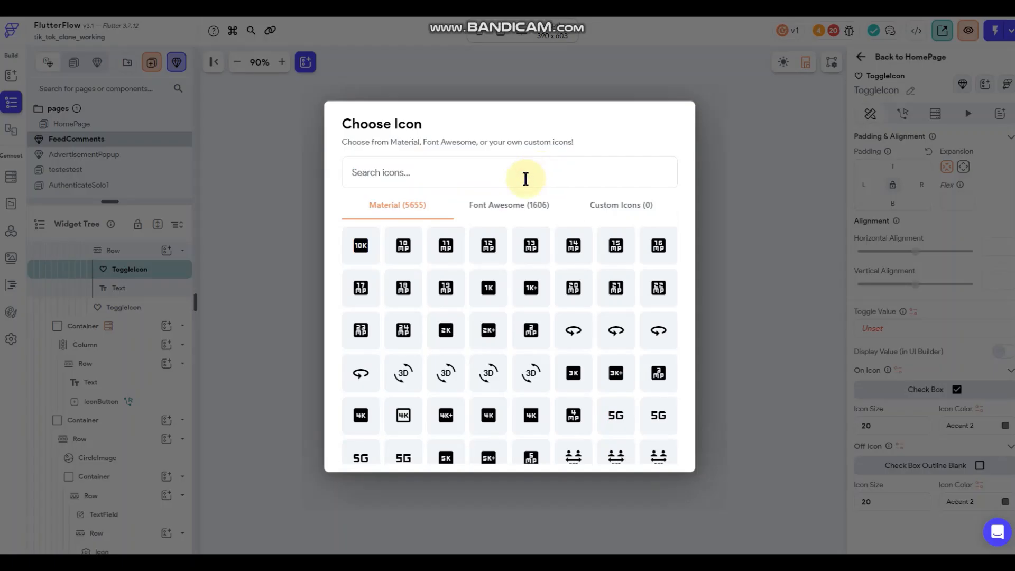
click(526, 179)
text(like)
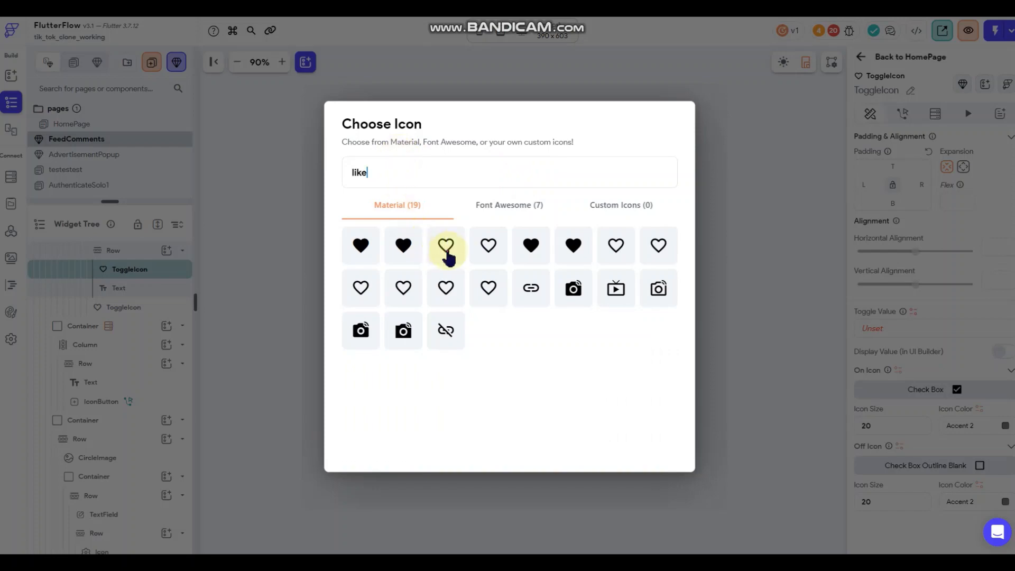
click(446, 249)
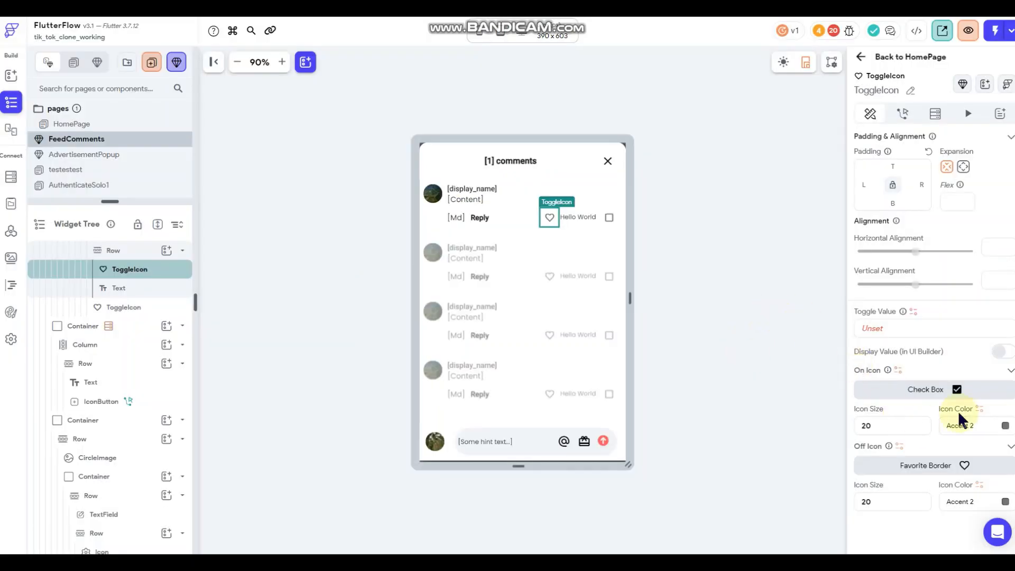
- Search the icons for "like" and set the first ToggleIcon's on icon to the Favorite Sharp heart
click(907, 391)
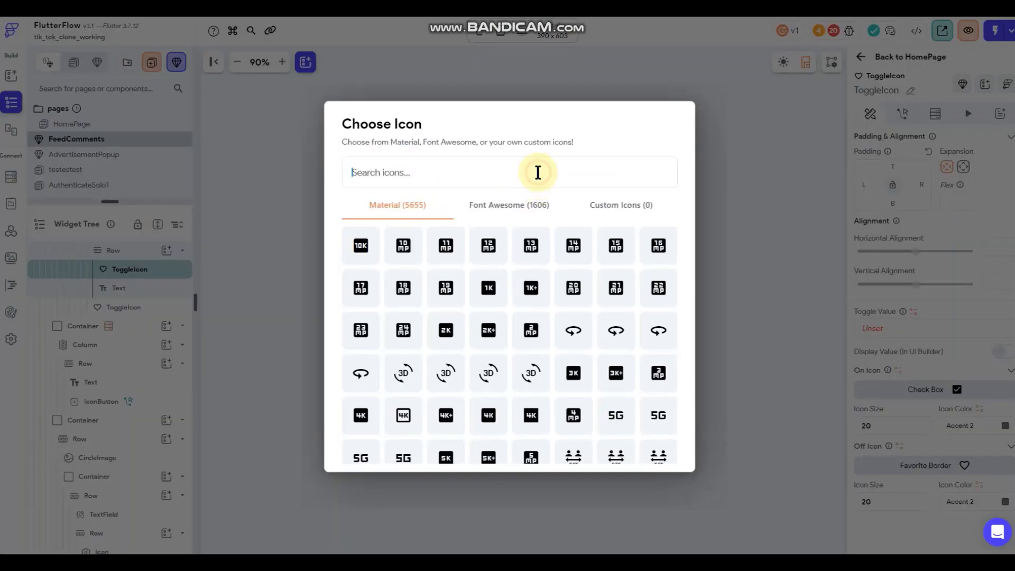
click(537, 173)
text(like)
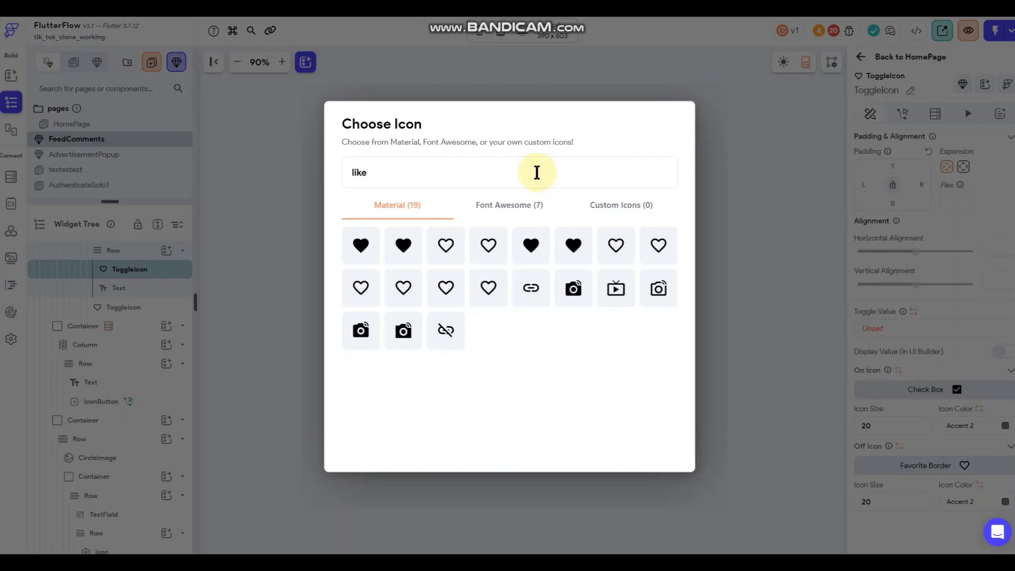
click(404, 246)
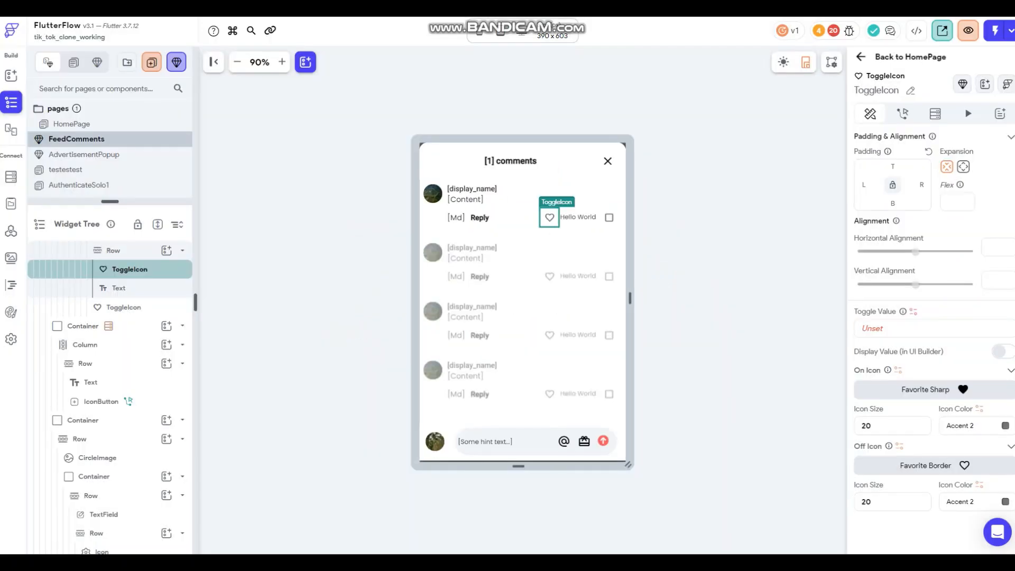
- Set the first ToggleIcon's on icon color to the Alternate theme color and preview the on state in the UI builder
click(982, 426)
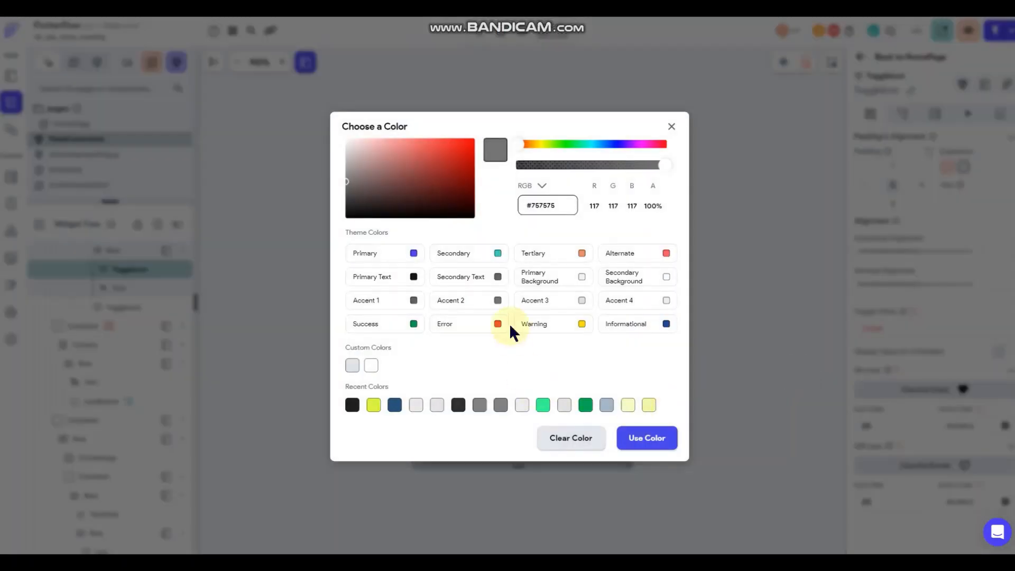
click(668, 256)
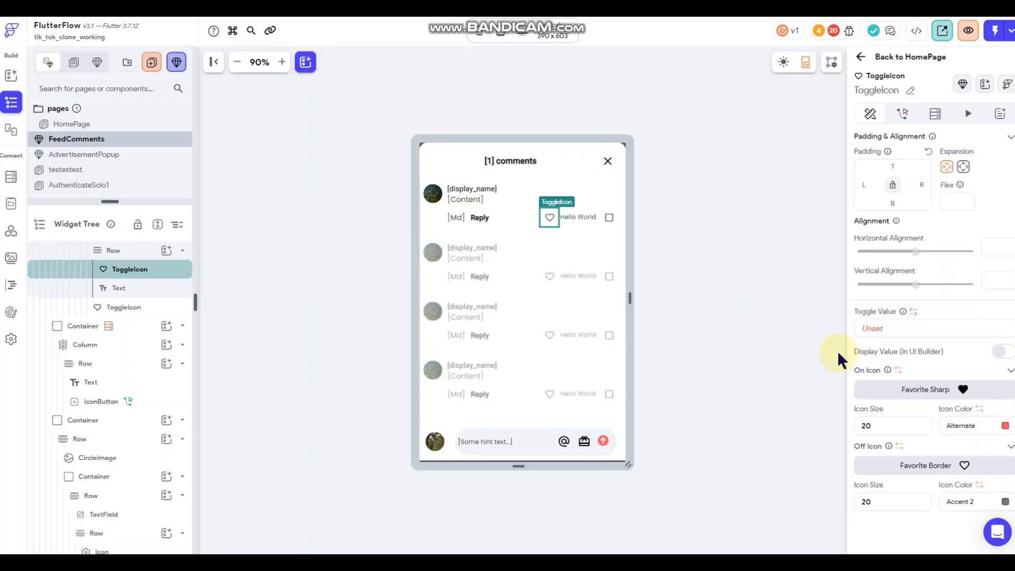
click(999, 351)
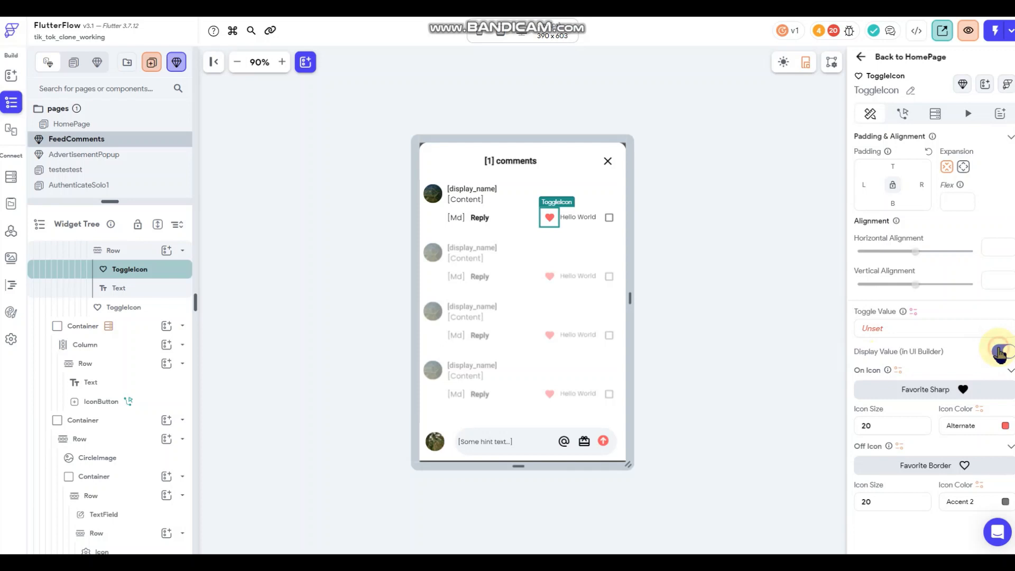
click(653, 224)
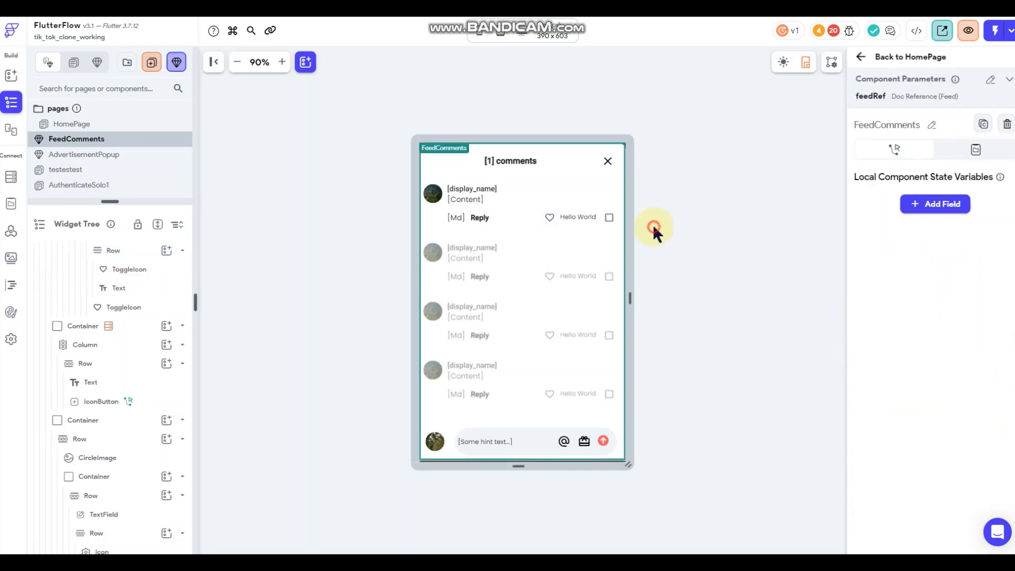
- Add a LikeBy_Users field to Feed's Comments subcollection schema, typed as a list of users document references
click(571, 218)
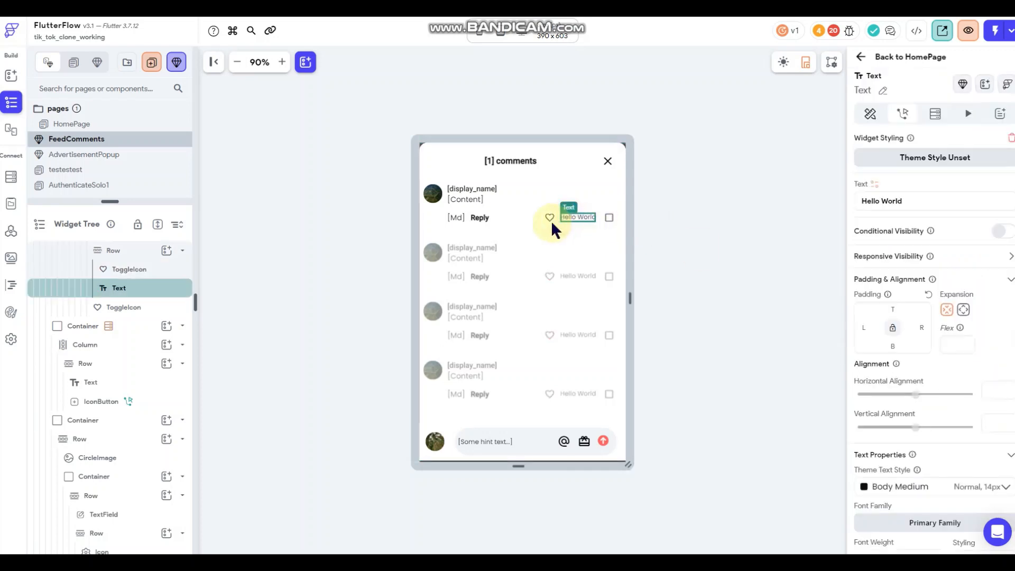
click(262, 207)
click(11, 177)
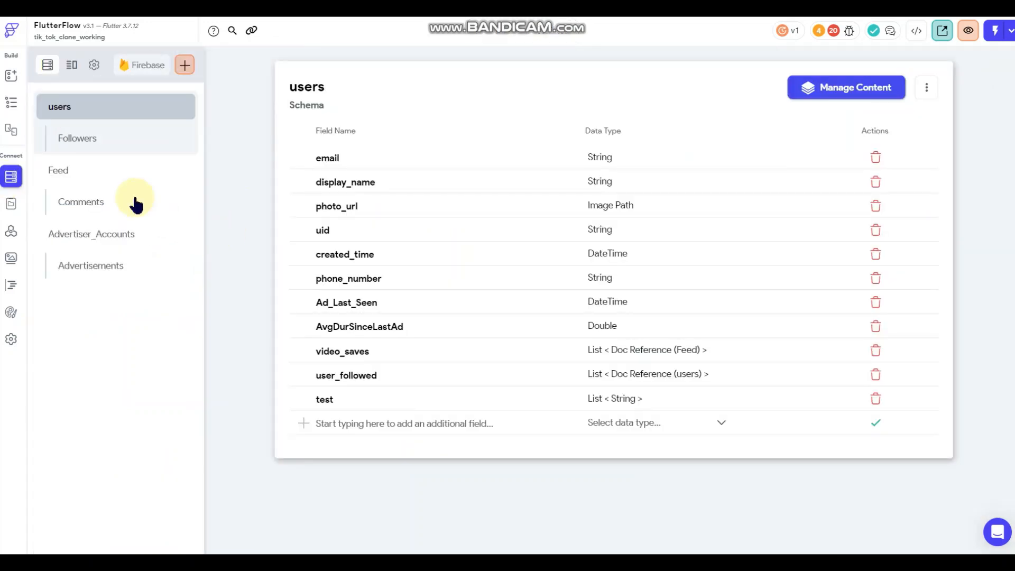
click(101, 201)
click(383, 254)
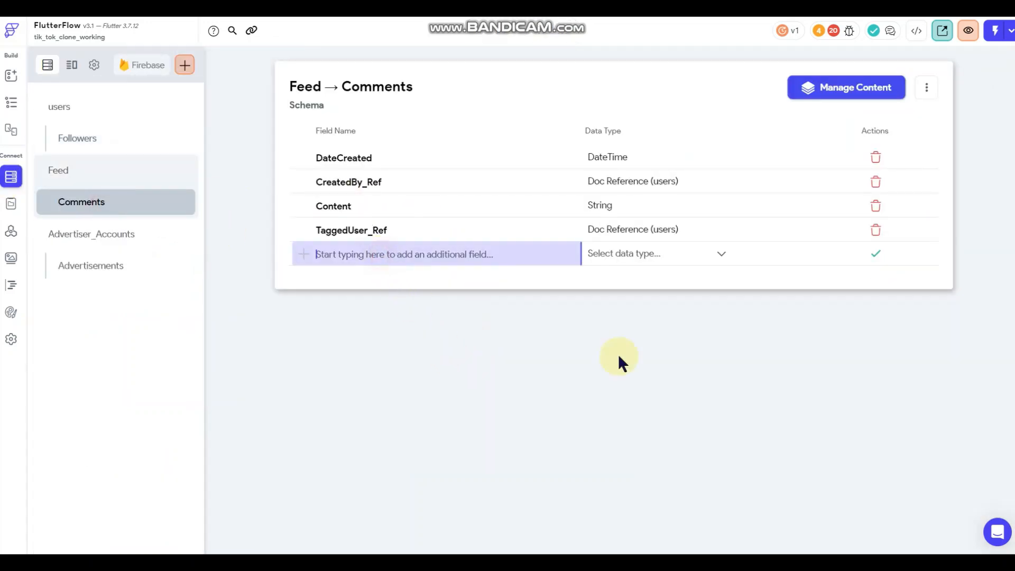
text(LikeBy_U)
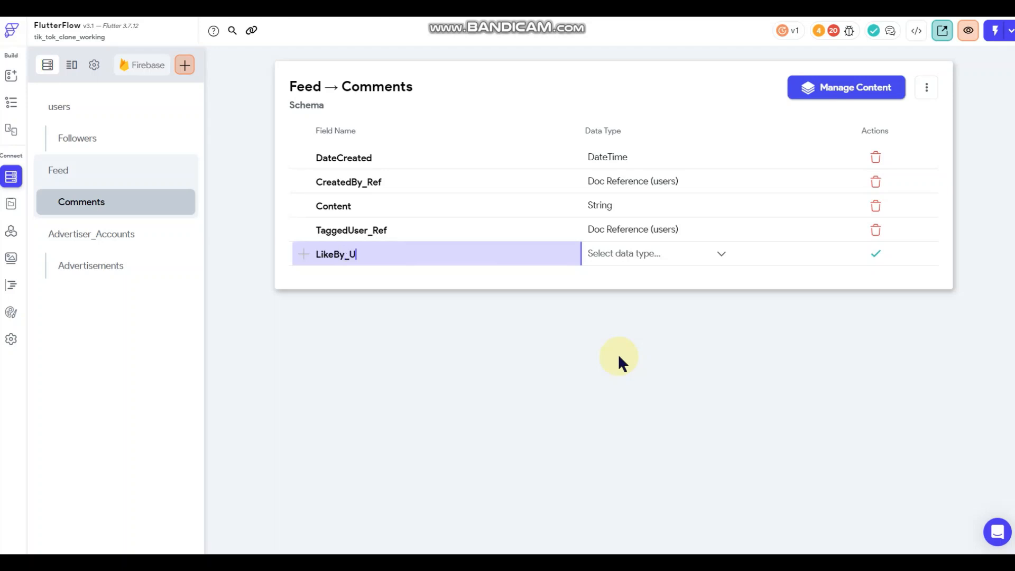
text(sers)
click(656, 254)
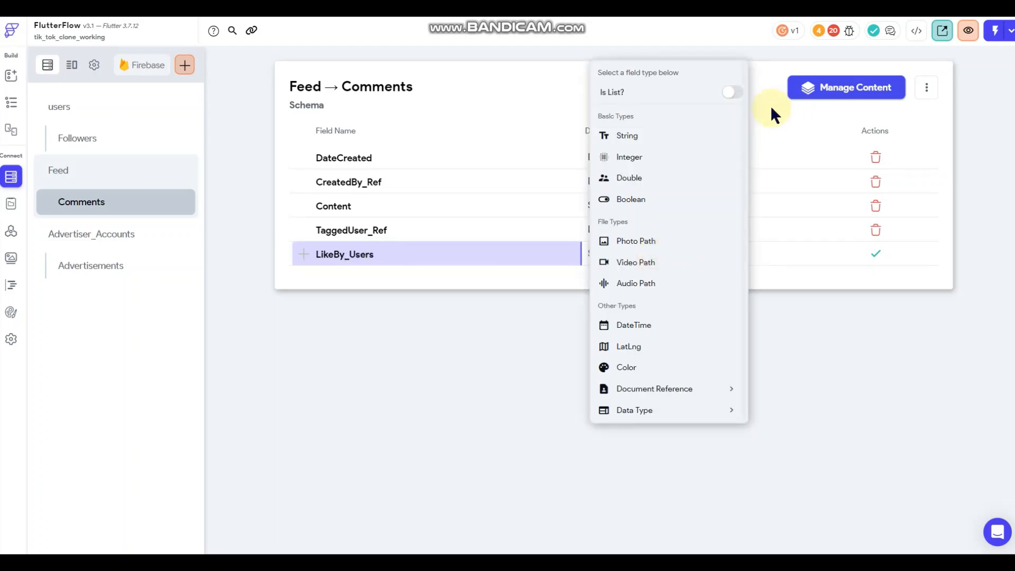
click(729, 94)
mouse_move(661, 389)
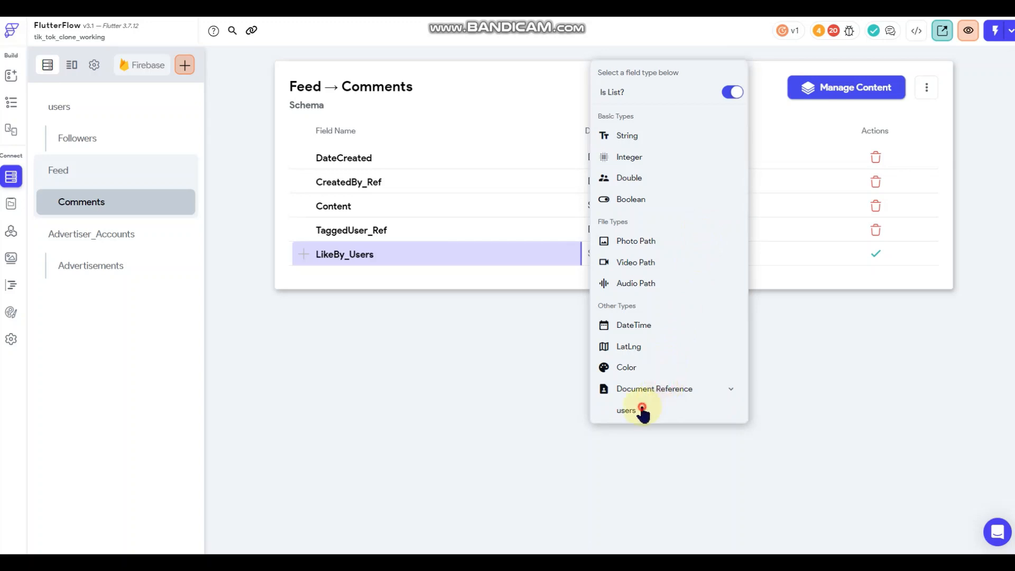
click(639, 410)
click(876, 253)
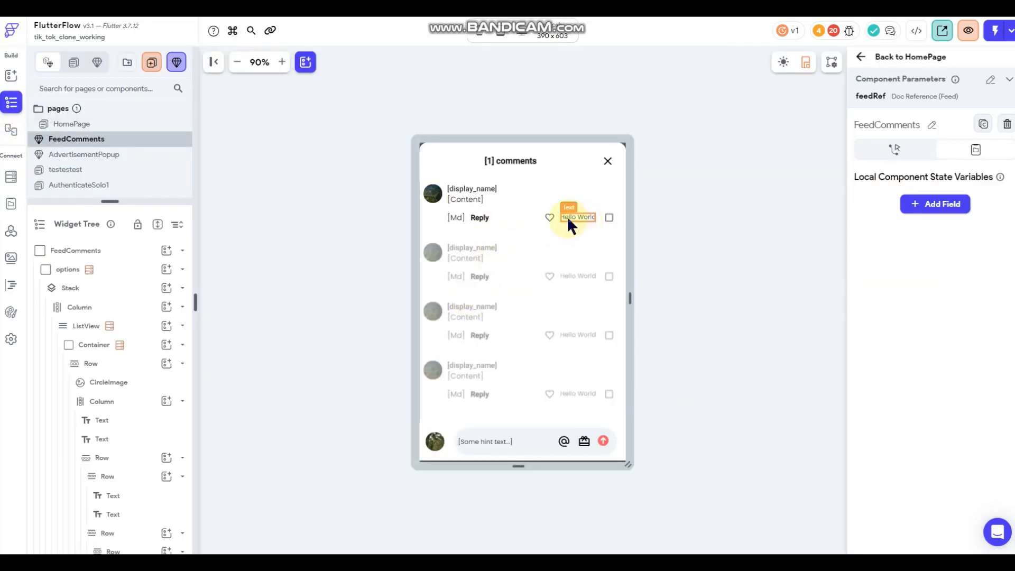
- Bind the Hello World text beside the heart icon to the Comments document's LikeBy_Users property using Number of Items
click(567, 216)
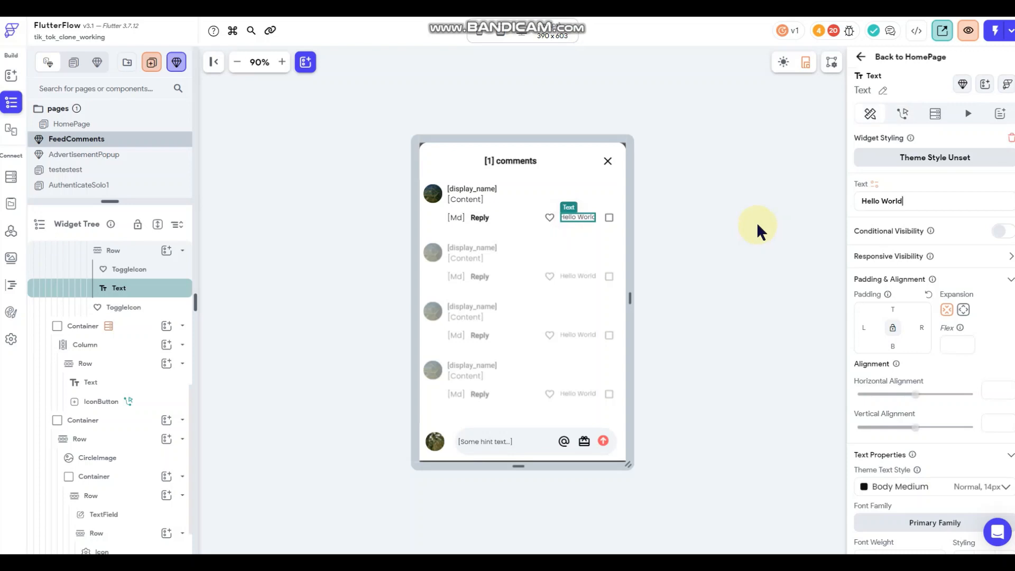
click(875, 184)
click(720, 356)
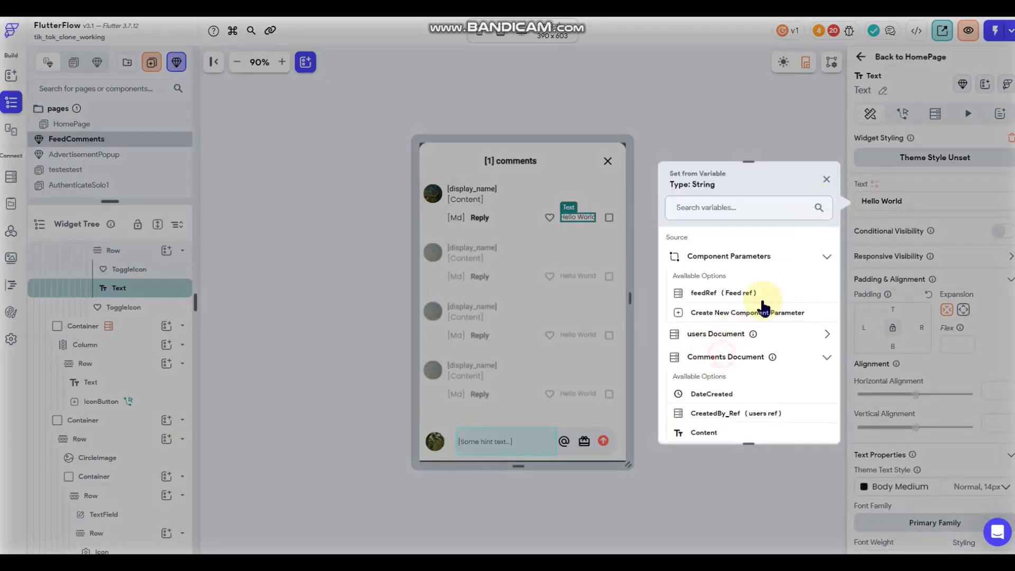
scroll(761, 349, down, 2)
scroll(763, 309, down, 1)
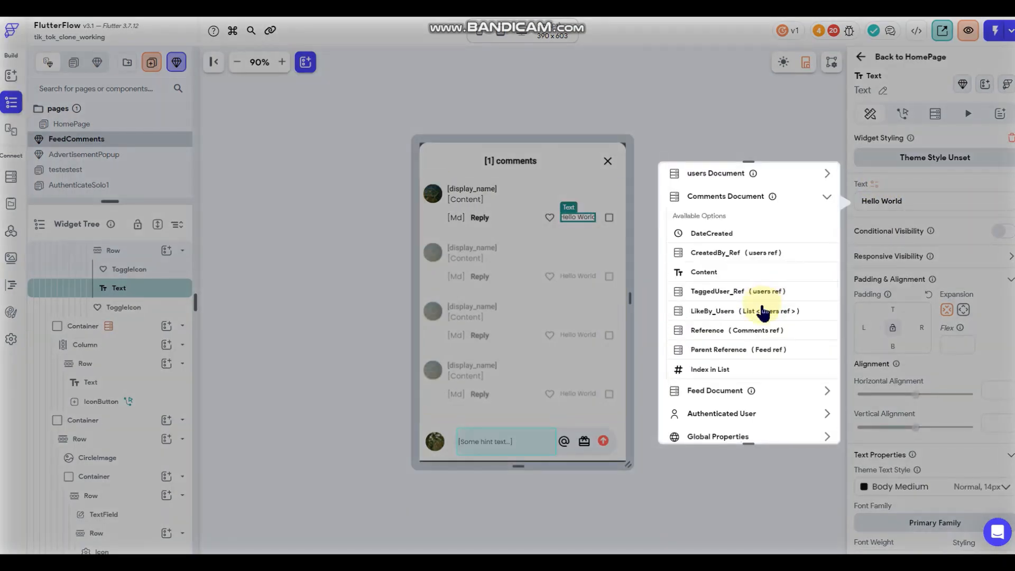
click(719, 312)
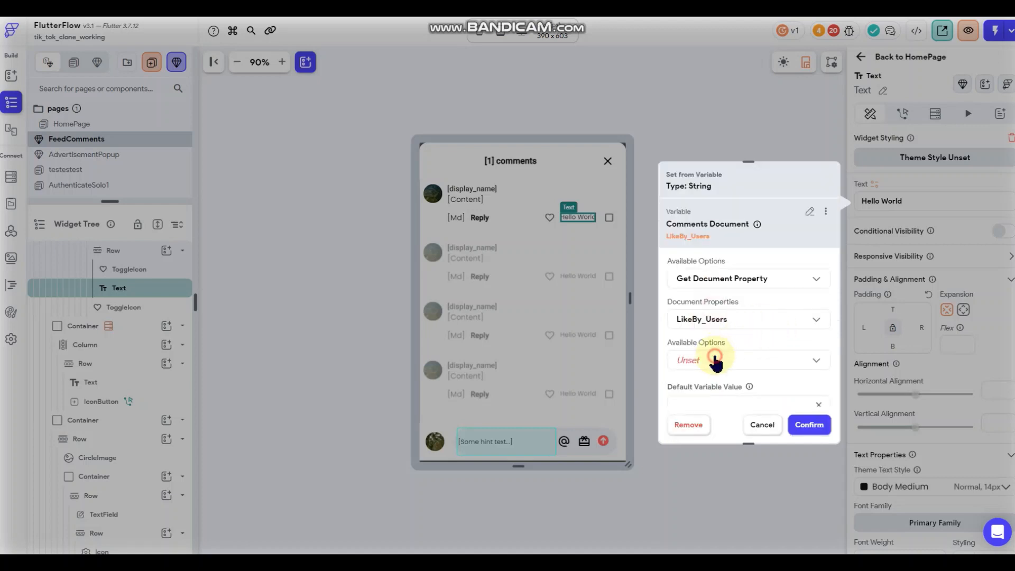
click(716, 358)
click(721, 401)
scroll(744, 322, down, 1)
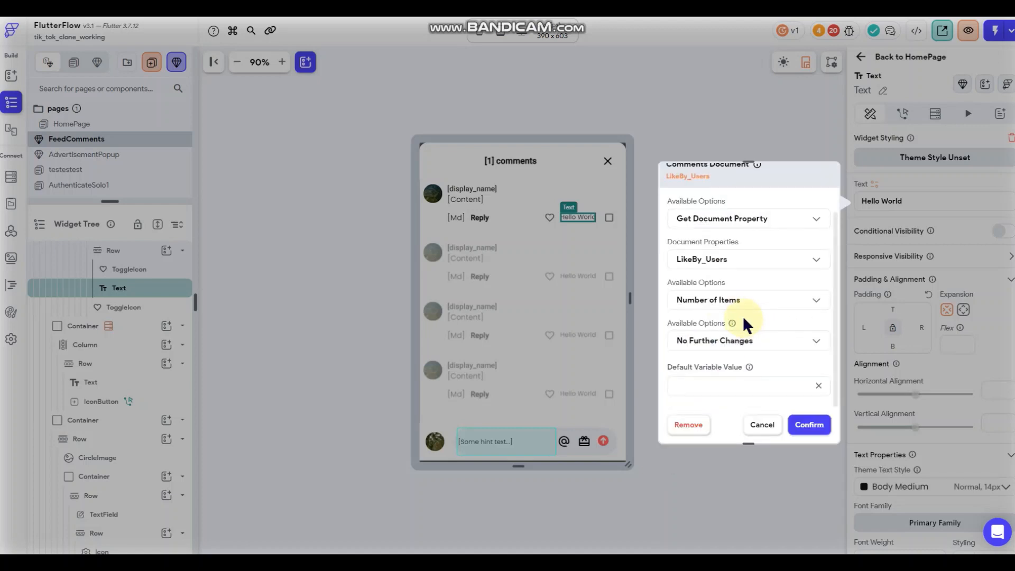
- Apply the Compact number format to the like count variable, with a default value of 0
click(737, 345)
click(732, 316)
scroll(732, 316, down, 1)
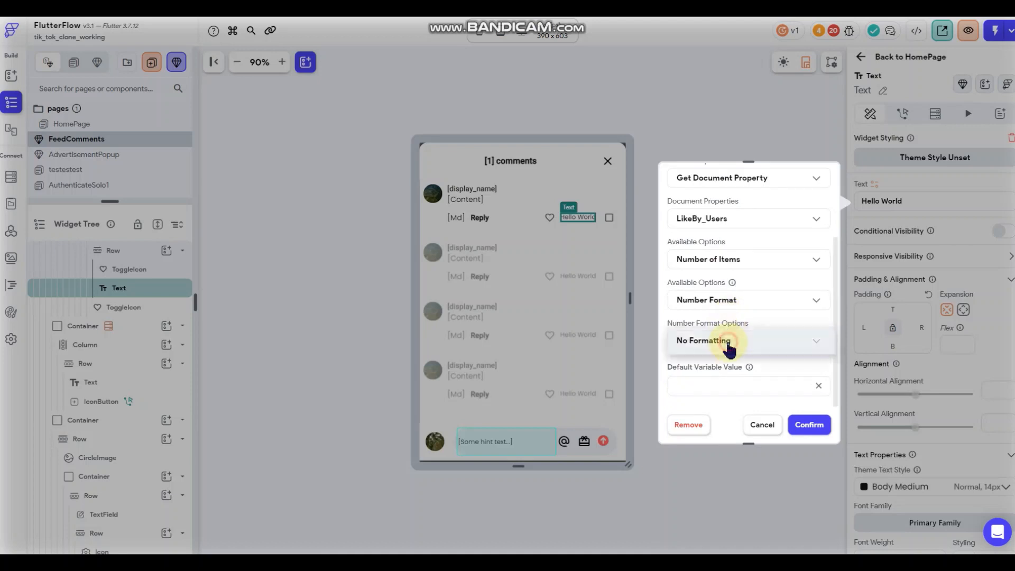
click(725, 340)
click(708, 451)
scroll(737, 394, down, 1)
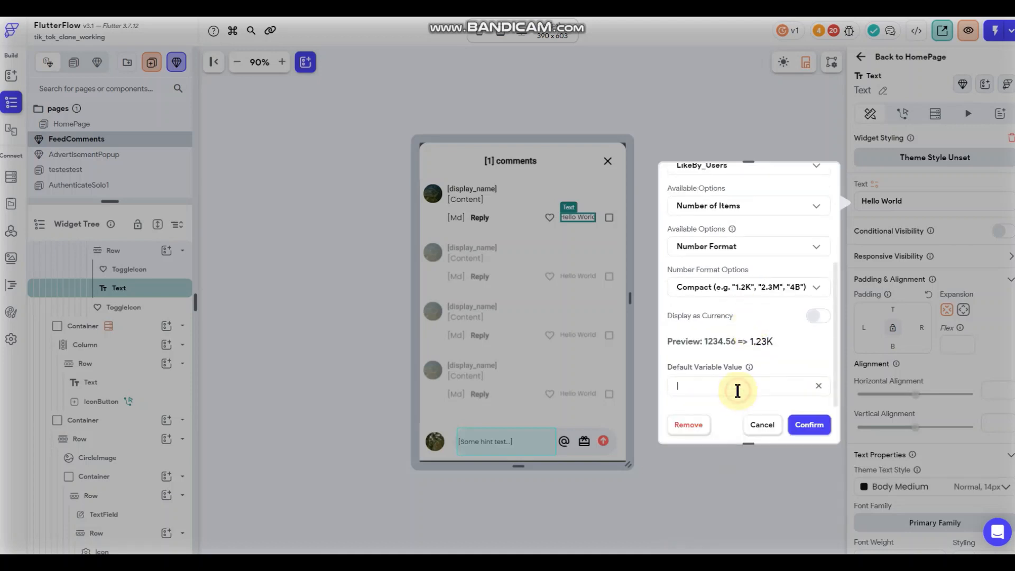
text(0)
click(809, 425)
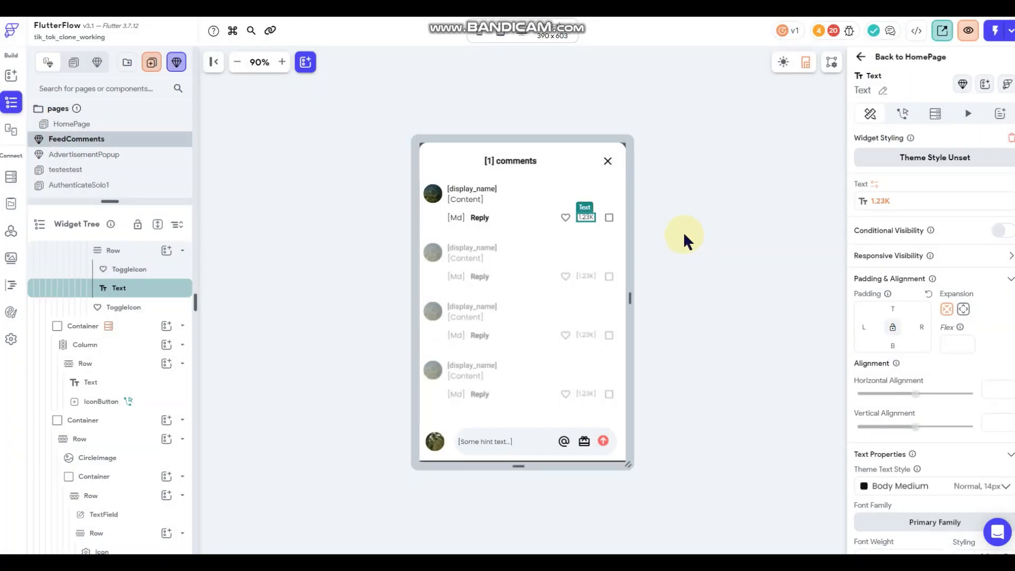
click(674, 220)
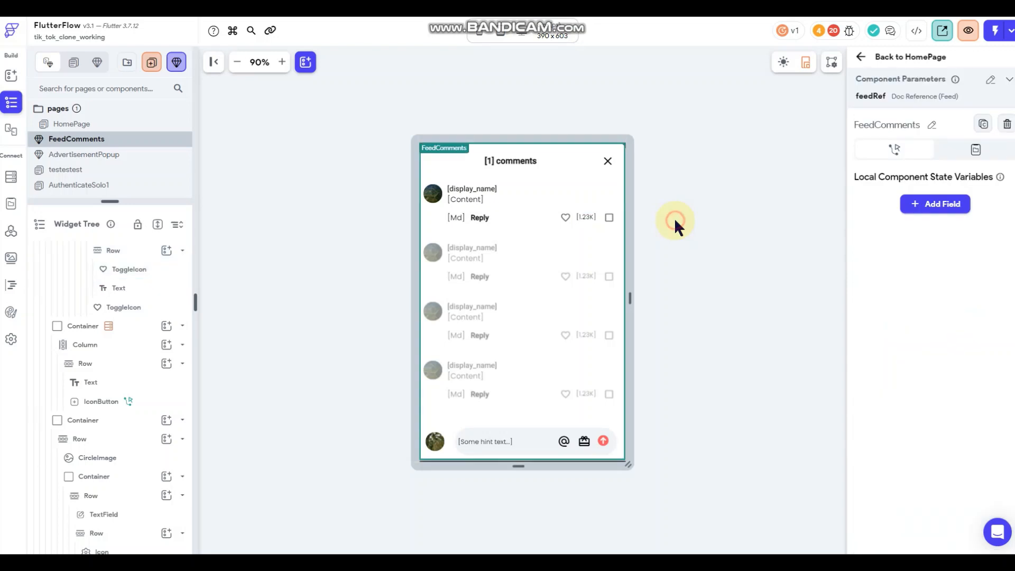
- Tie the heart ToggleIcon's toggle value to the Comments document's LikeBy_Users property with the List Contains Item option
click(562, 216)
scroll(913, 274, down, 2)
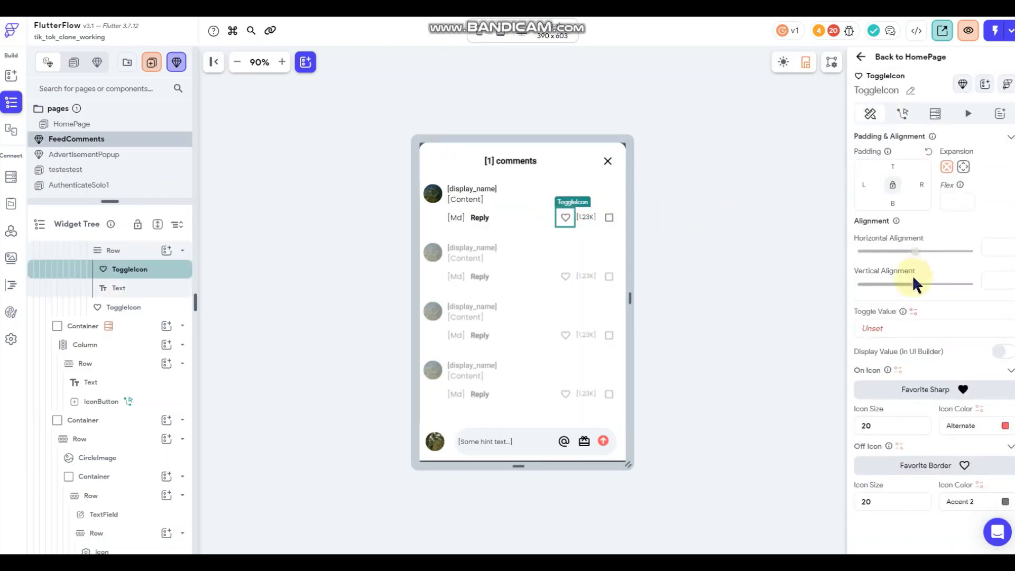
click(913, 311)
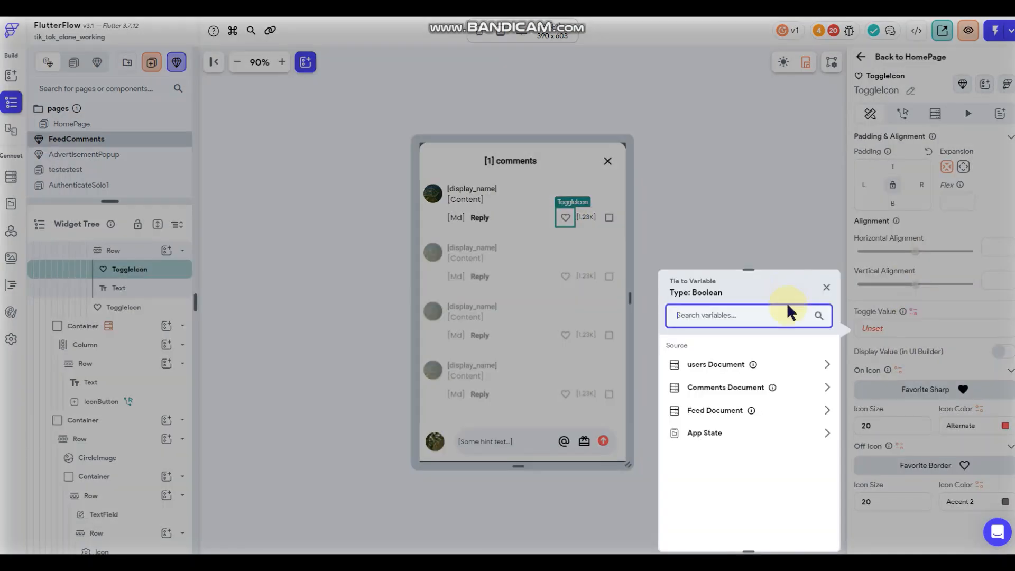
click(777, 387)
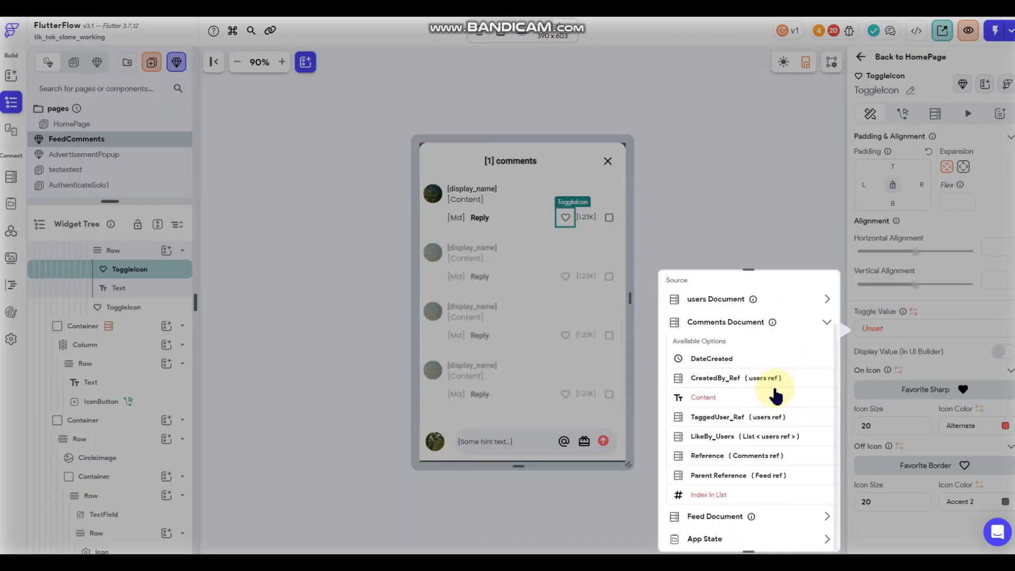
click(725, 436)
click(724, 448)
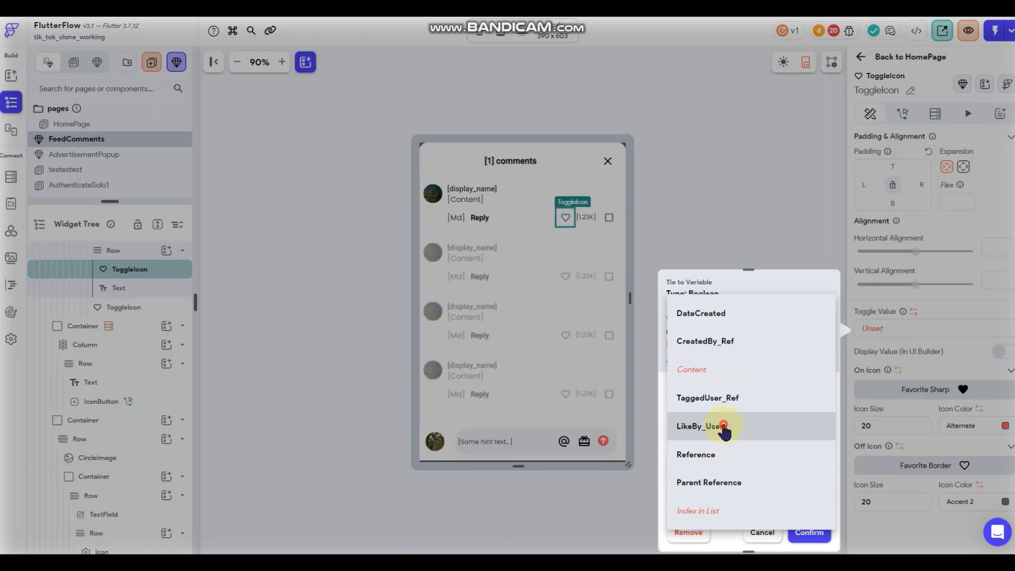
click(724, 424)
click(723, 484)
click(725, 423)
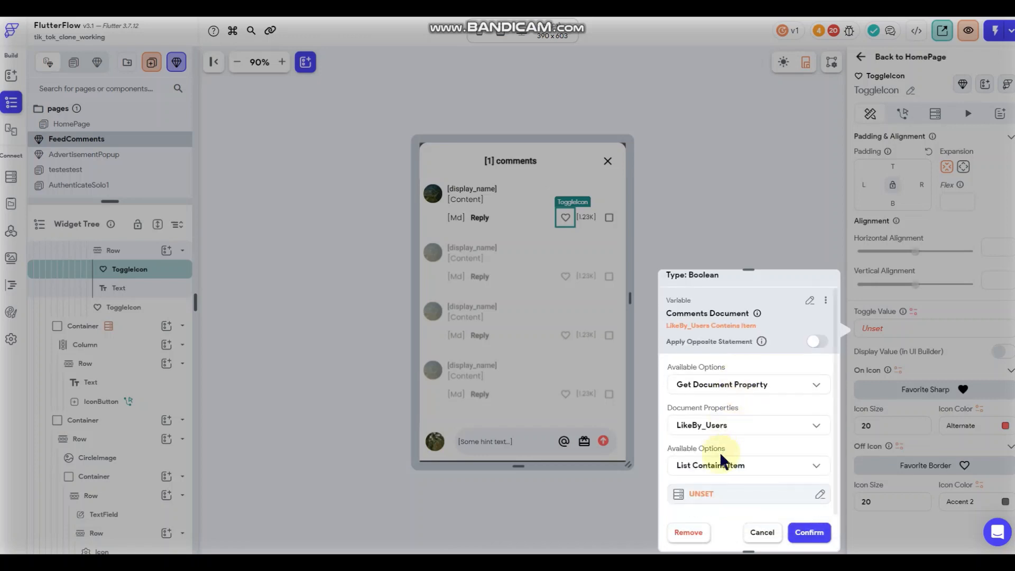
- Set the item checked in the toggle value's list to the Authenticated User's User Record Reference
click(713, 496)
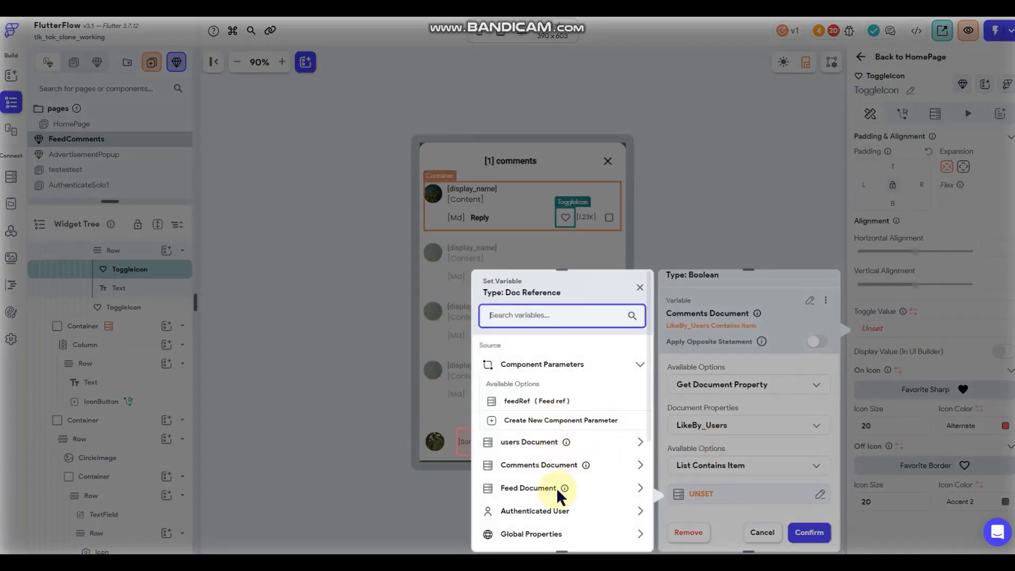
scroll(547, 483, down, 1)
click(559, 458)
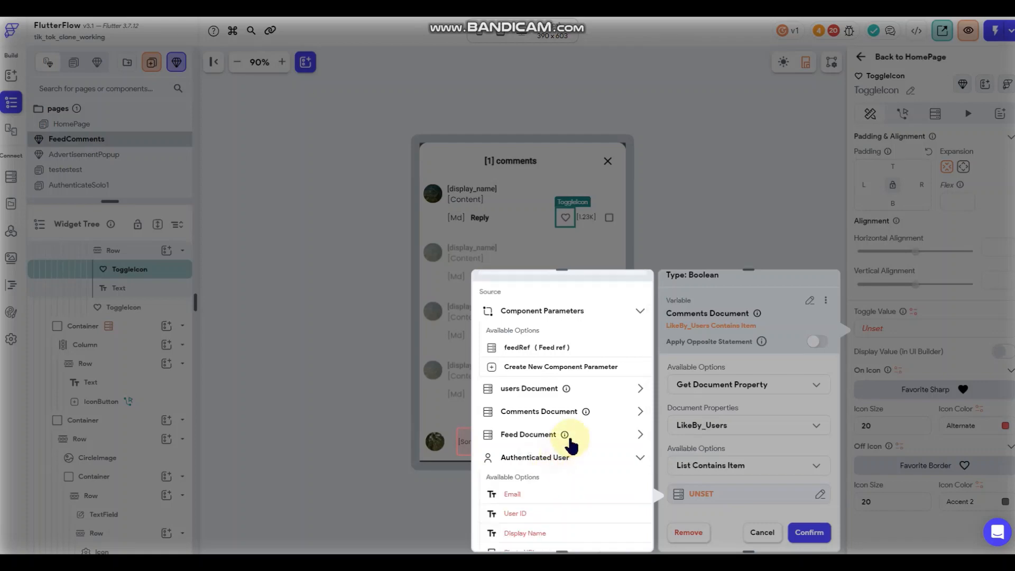
scroll(553, 505, down, 2)
click(560, 462)
click(621, 533)
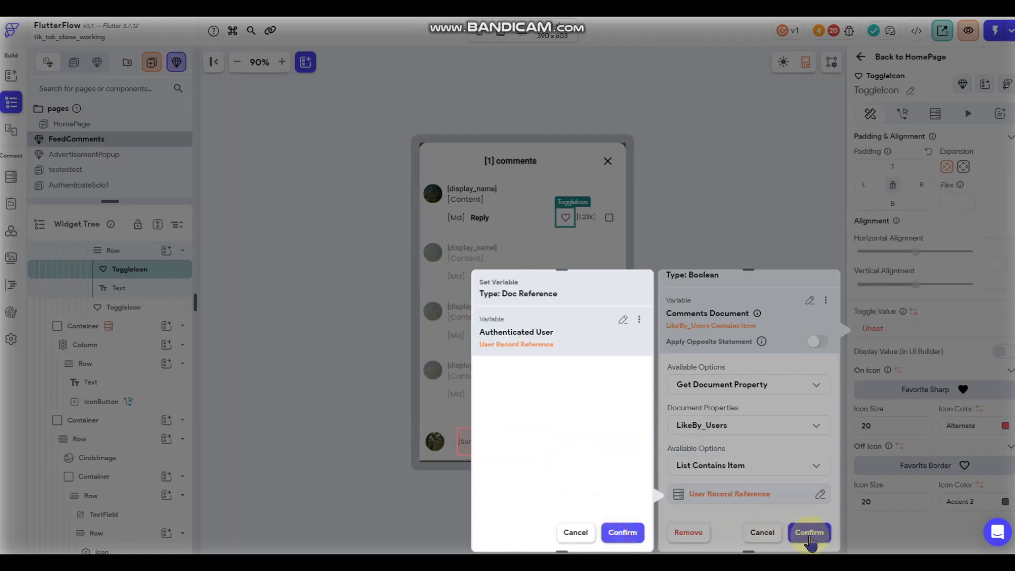
click(808, 533)
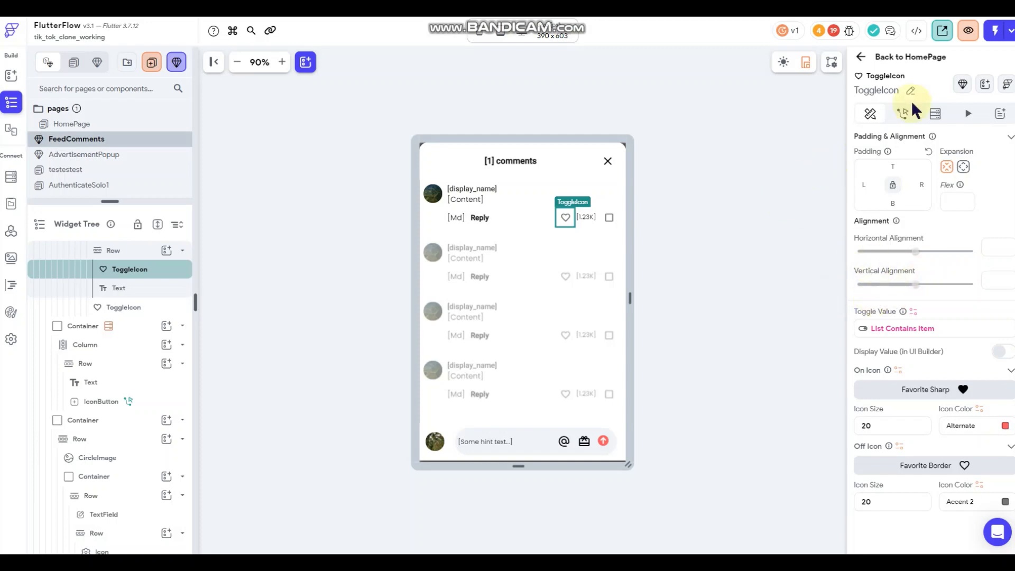
- Add a conditional action to the heart ToggleIcon's On Toggle action flow
click(902, 113)
click(980, 145)
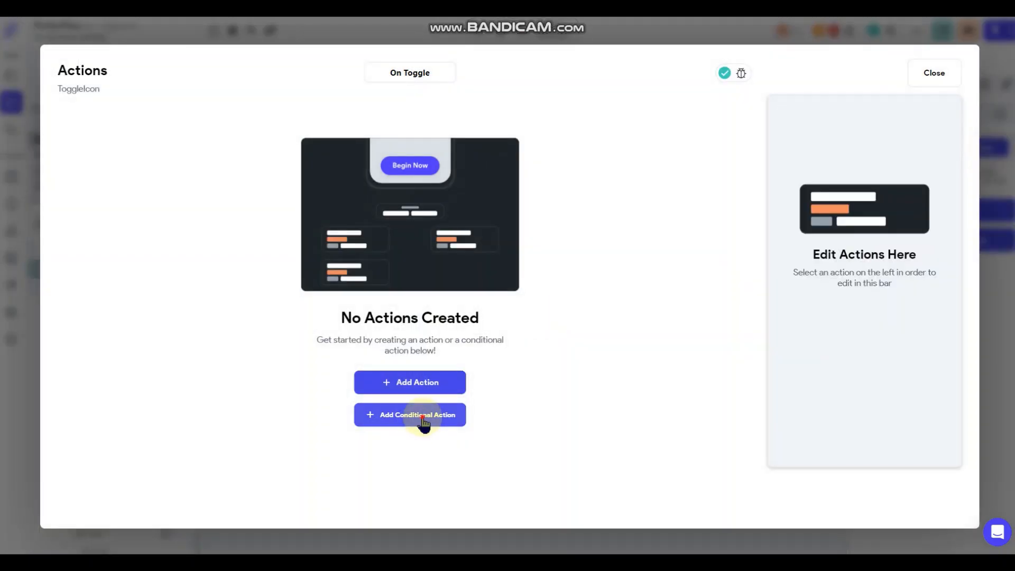
click(424, 417)
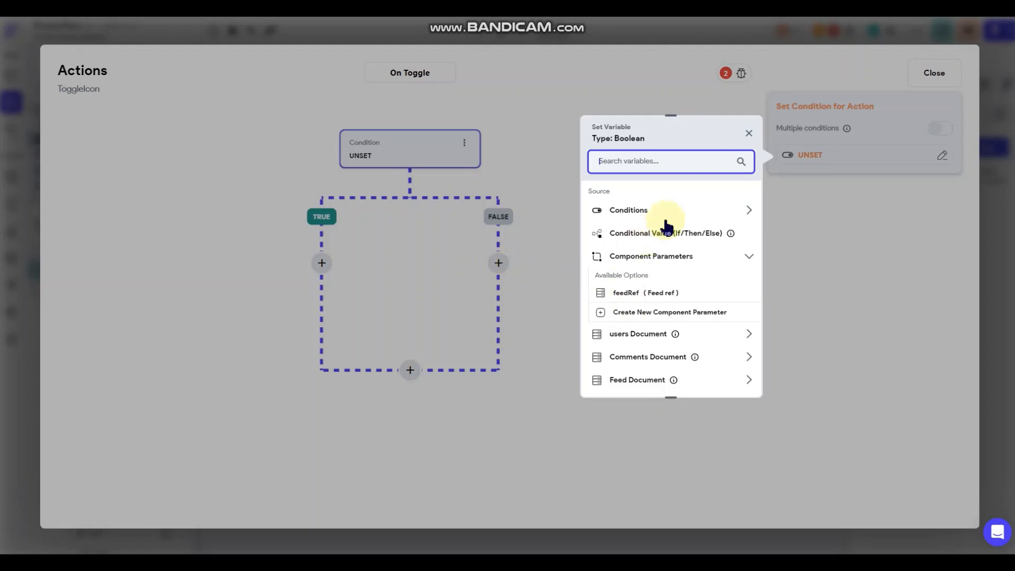
- Base the On Toggle condition on the Comments document's LikeBy_Users property with the List Contains Item option
scroll(657, 315, down, 1)
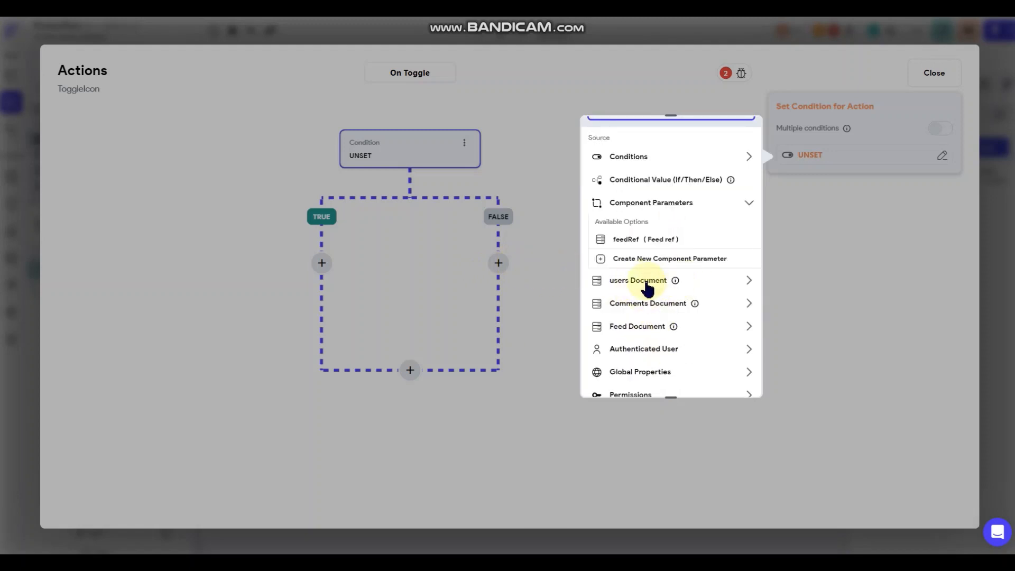
click(679, 301)
scroll(680, 301, down, 3)
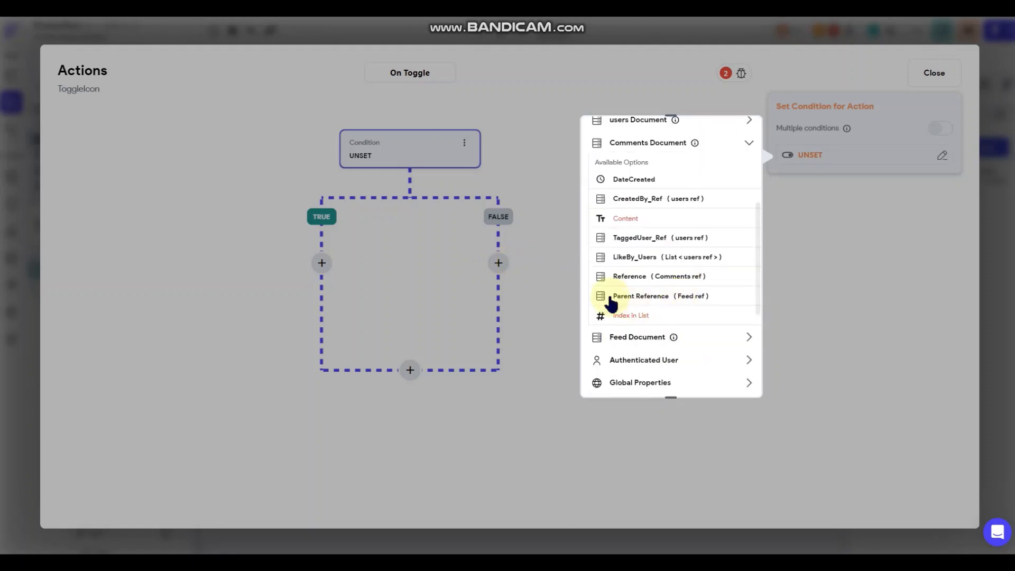
click(629, 257)
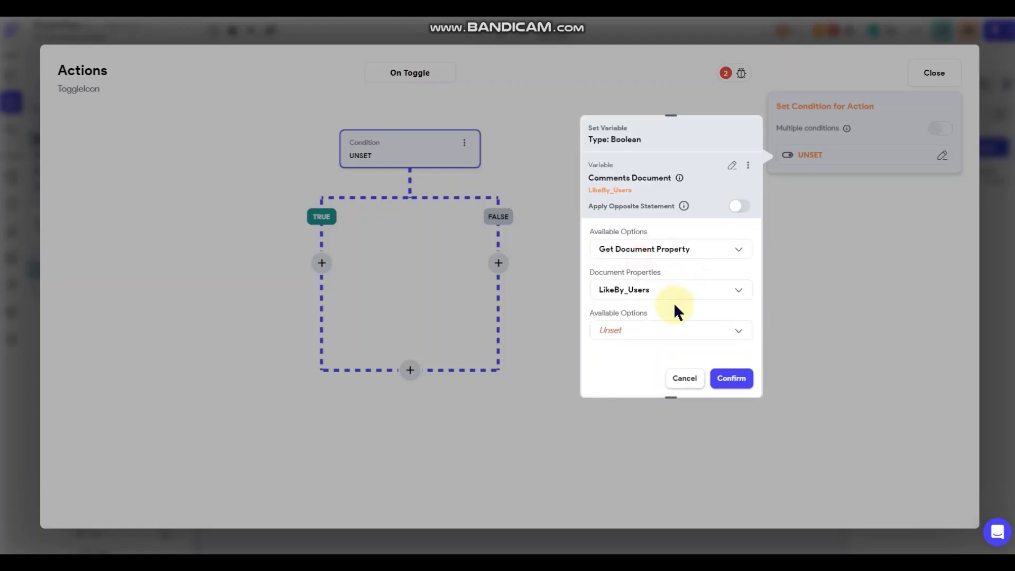
click(662, 330)
click(660, 331)
scroll(671, 312, down, 1)
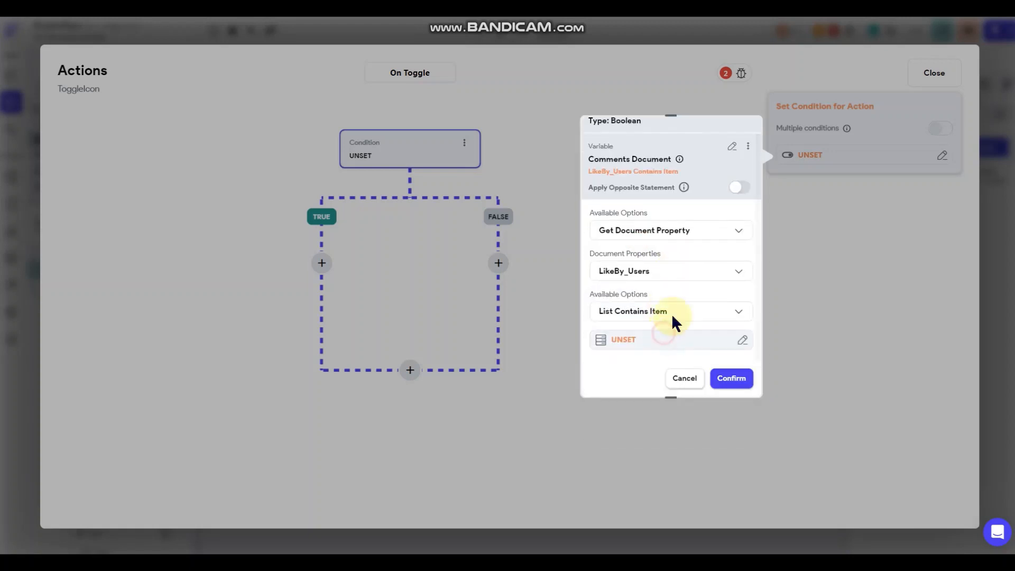
- Set the item checked by the On Toggle condition to the Authenticated User's User Reference and confirm the condition
click(667, 339)
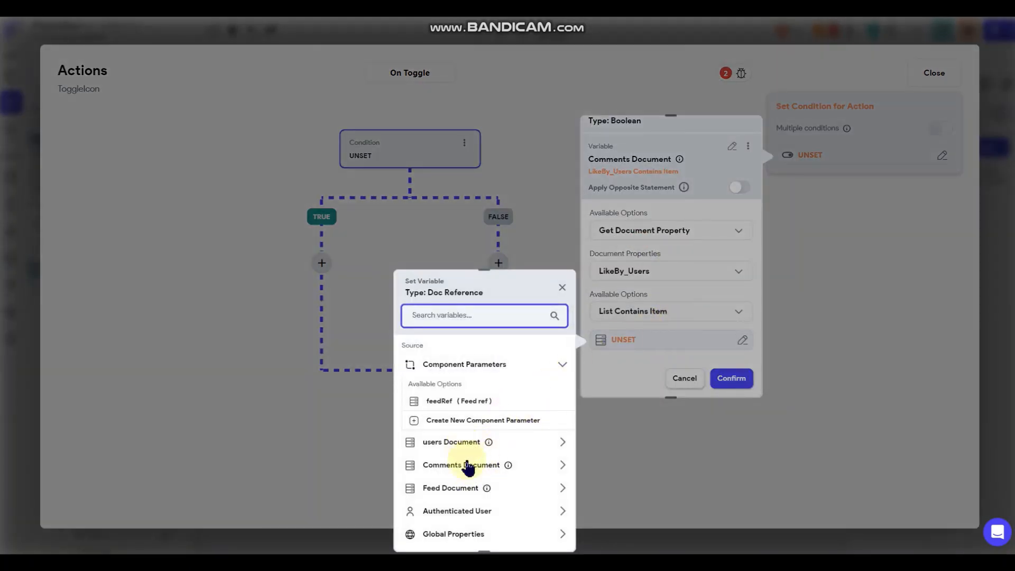
click(464, 511)
scroll(487, 465, down, 2)
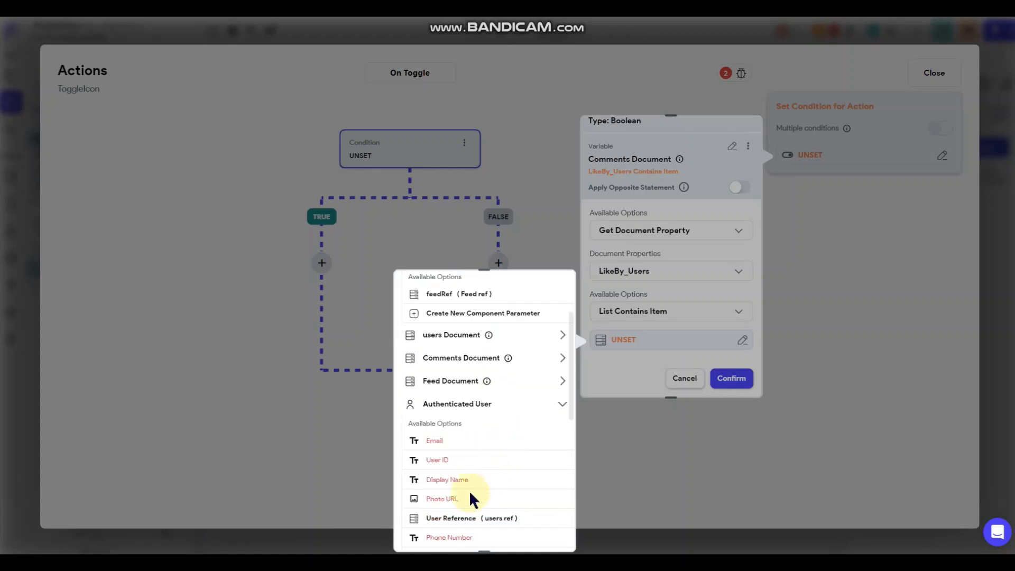
click(423, 517)
click(541, 532)
click(731, 378)
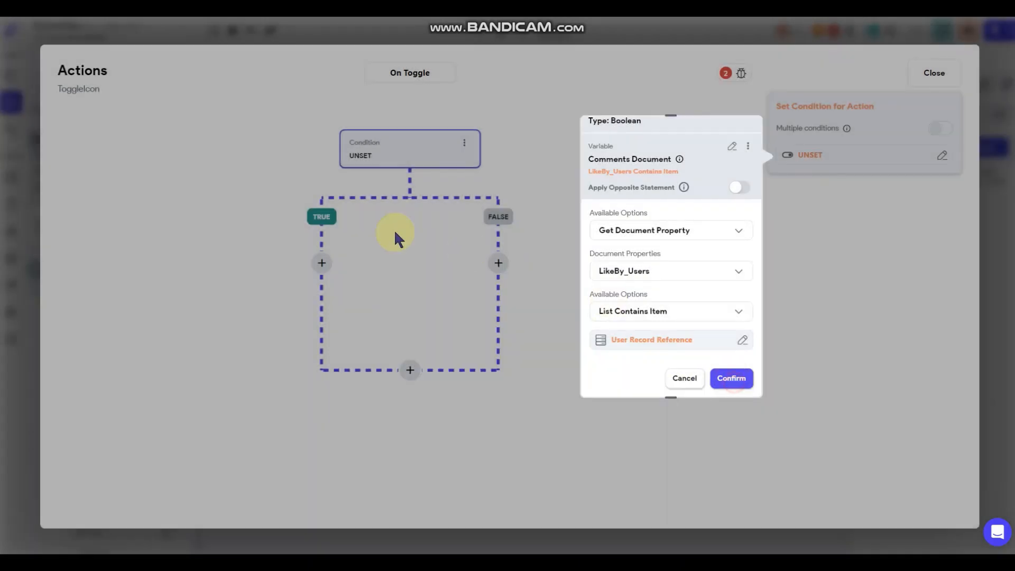
- Add a Firestore Update Document action to the TRUE branch, targeting the Comments document's Reference
click(321, 263)
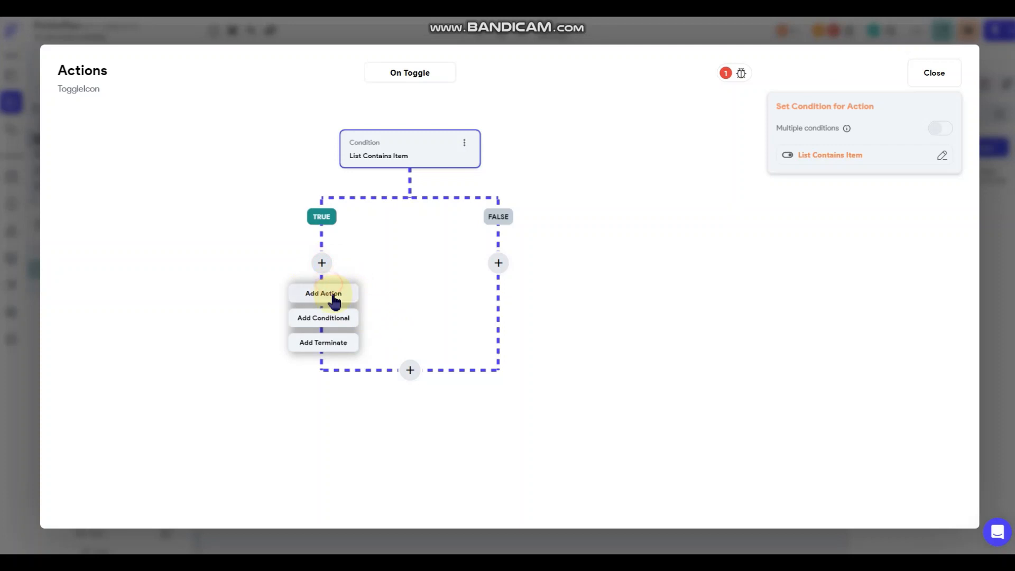
click(324, 294)
click(838, 328)
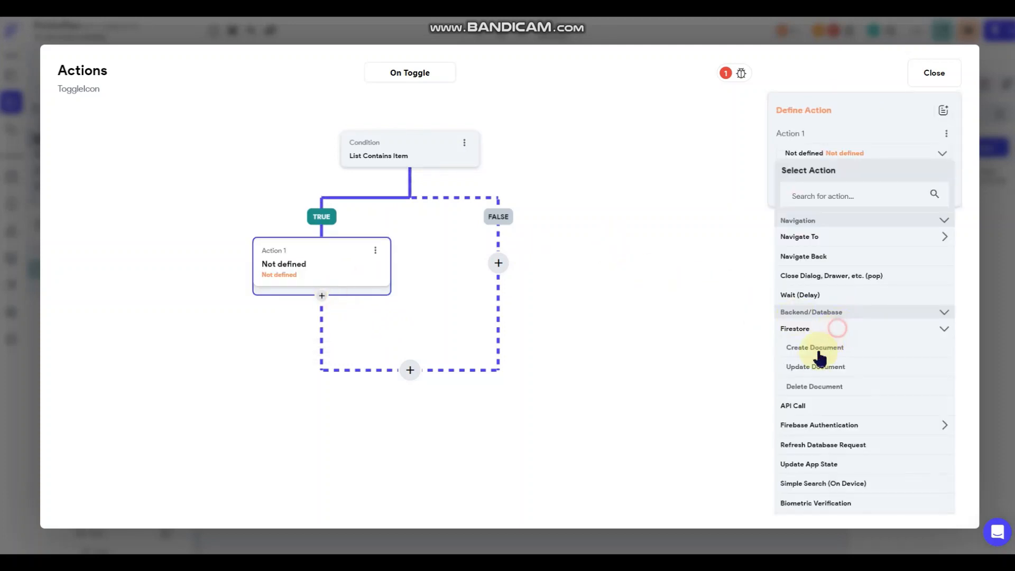
click(820, 365)
click(810, 198)
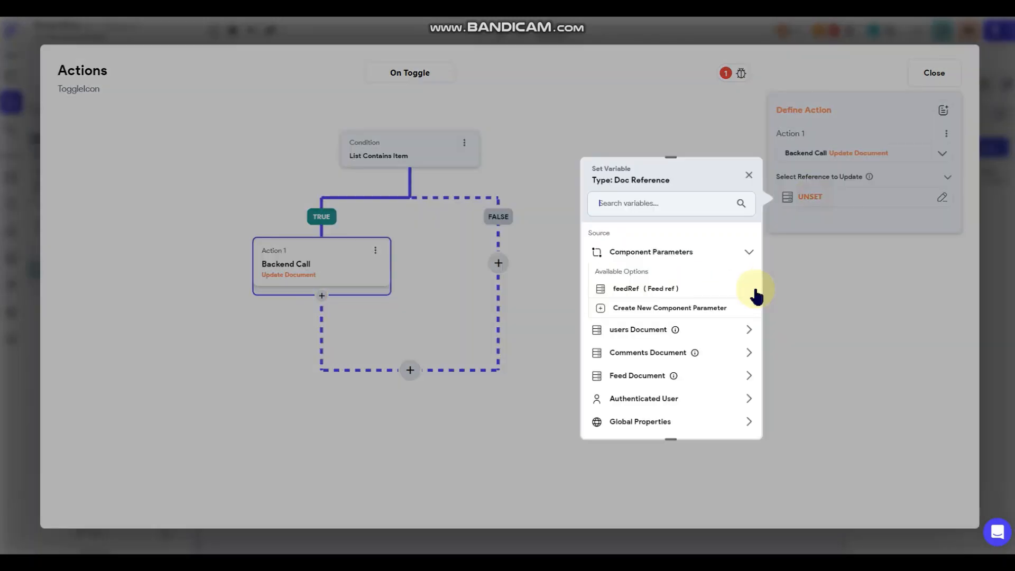
click(655, 357)
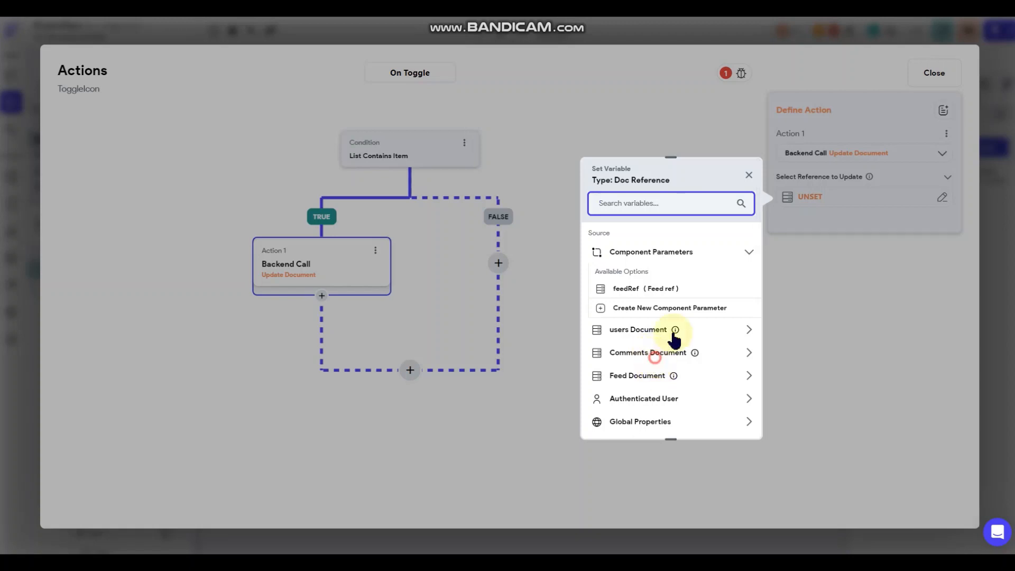
scroll(674, 338, down, 3)
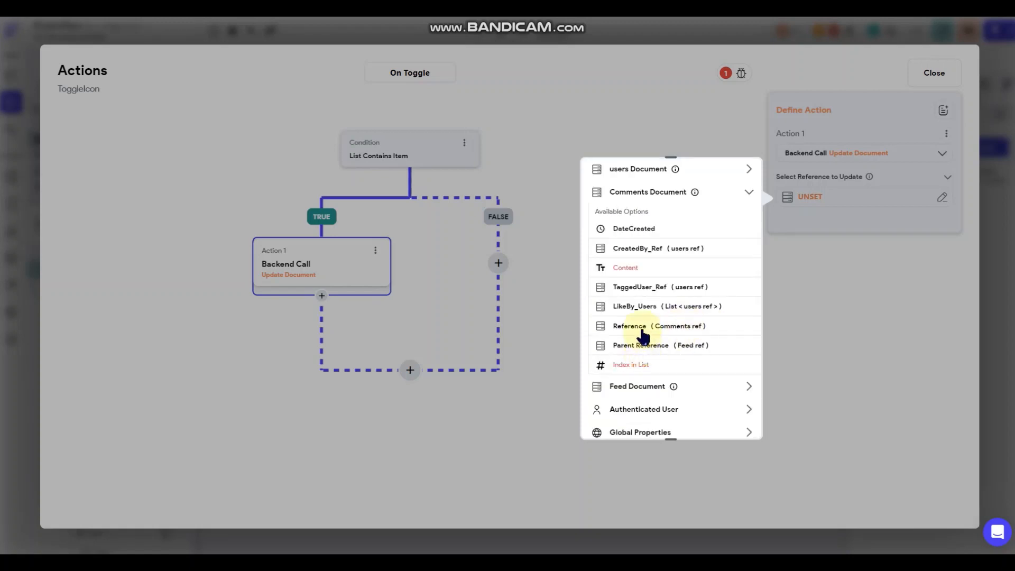
click(642, 333)
click(731, 422)
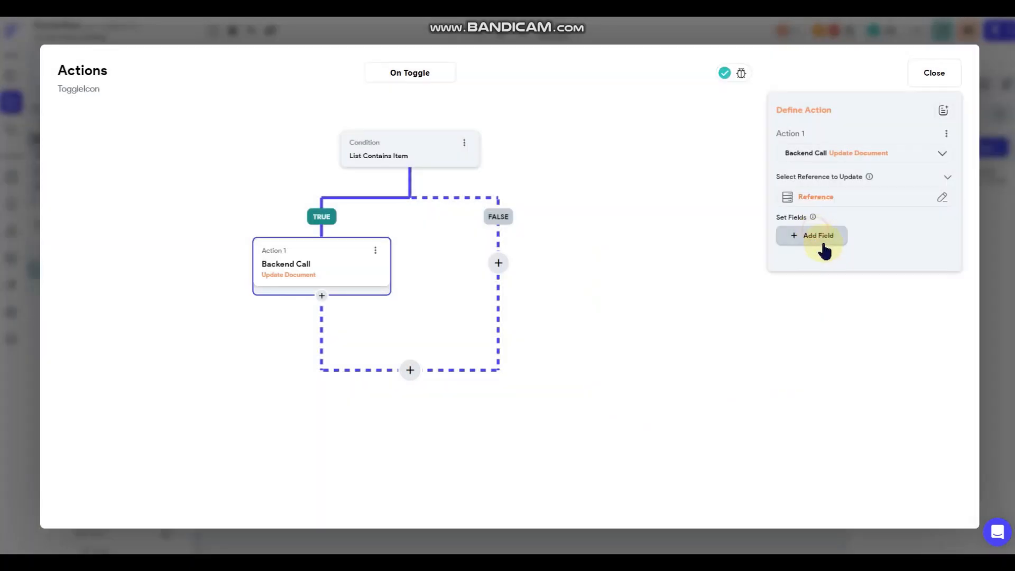
- Add the LikeBy_Users field to the TRUE branch's document update with the Remove from Set list update type
click(824, 249)
click(830, 307)
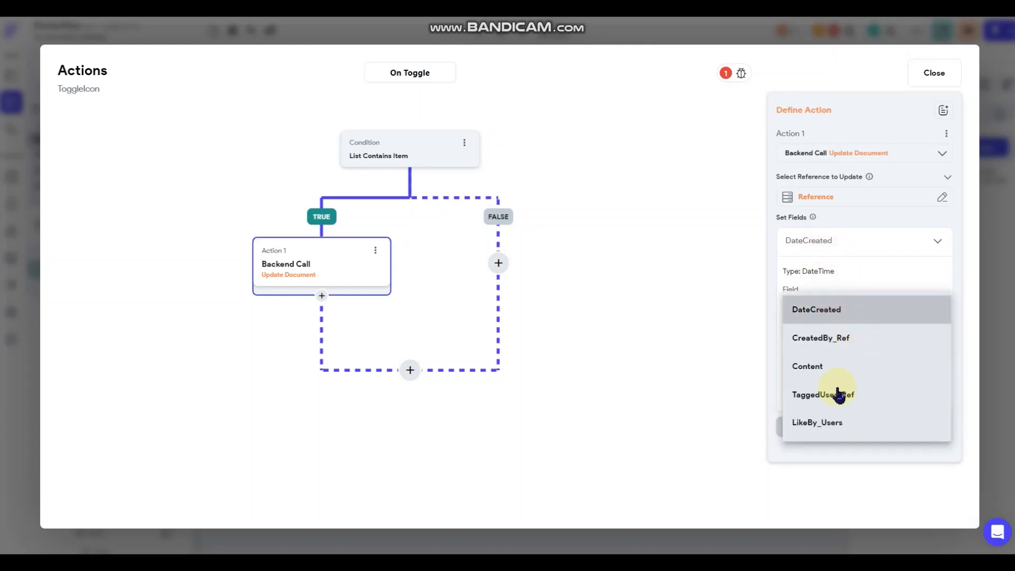
click(821, 423)
click(837, 359)
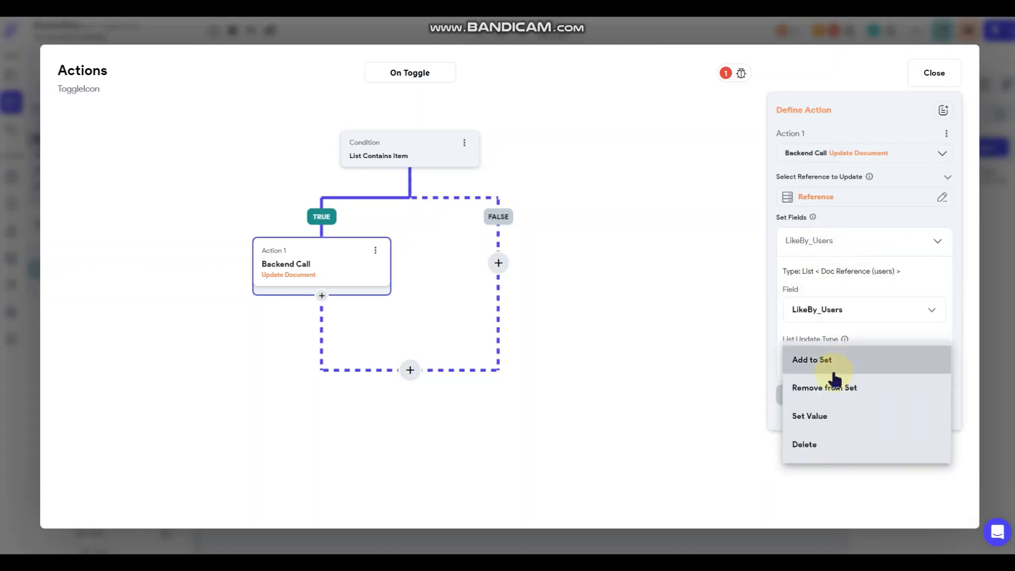
click(827, 389)
- Set the value removed from LikeBy_Users to the Authenticated User's User Reference
click(820, 396)
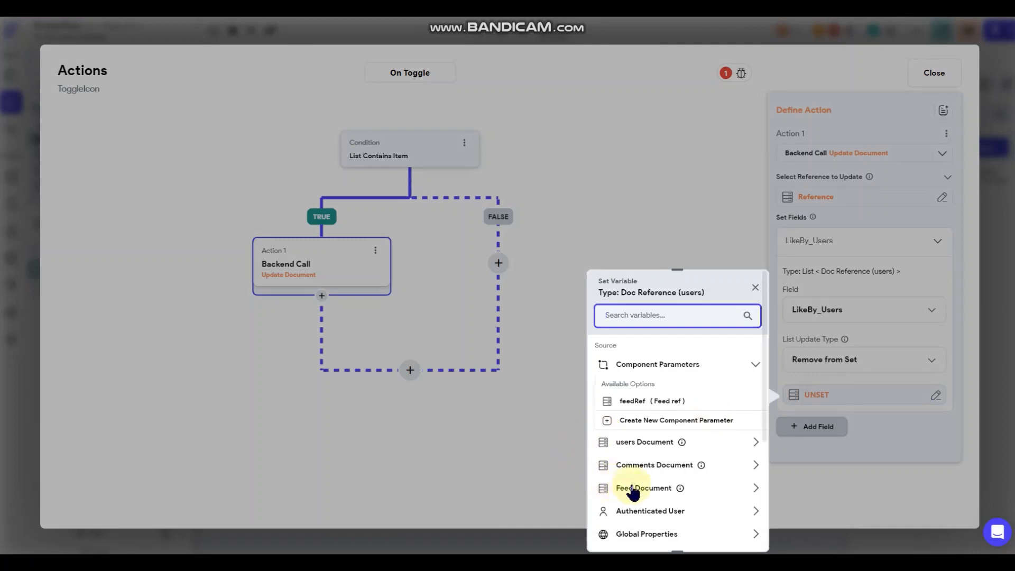
click(647, 510)
scroll(653, 492, down, 2)
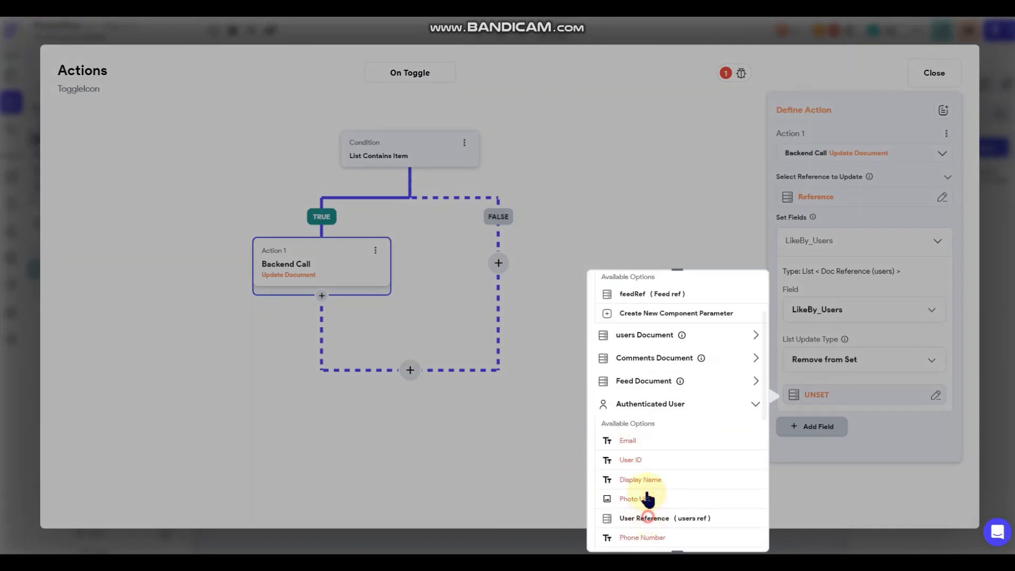
click(646, 517)
click(736, 532)
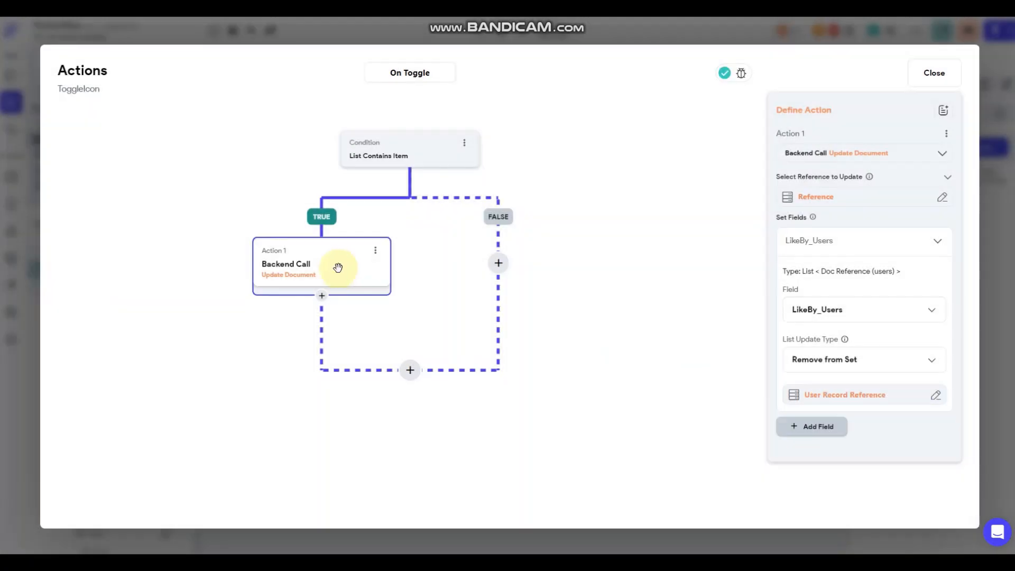
- Copy the update action into the FALSE branch and change its LikeBy_Users list update type to Add to Set
click(376, 252)
click(288, 273)
click(498, 263)
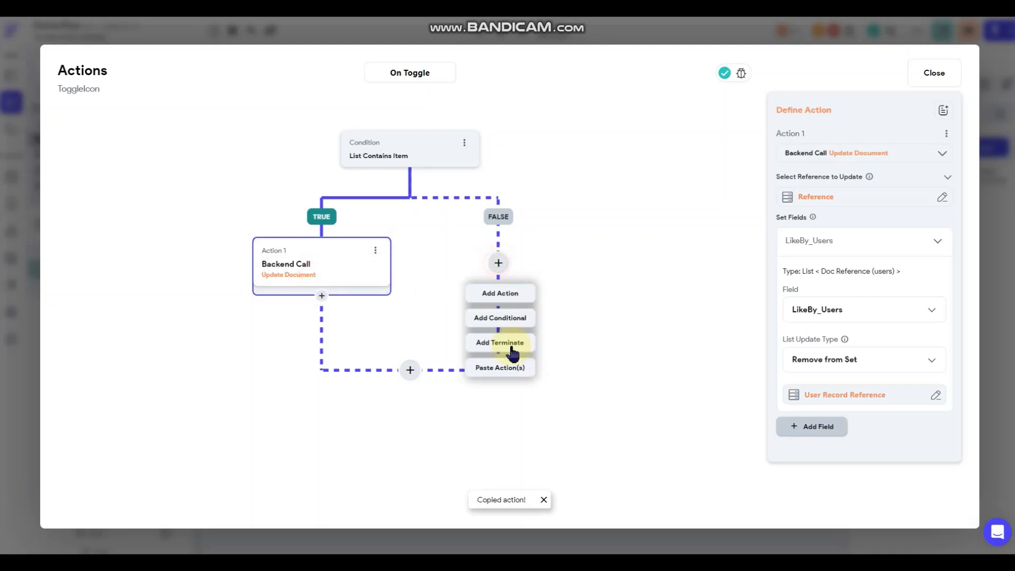
click(500, 370)
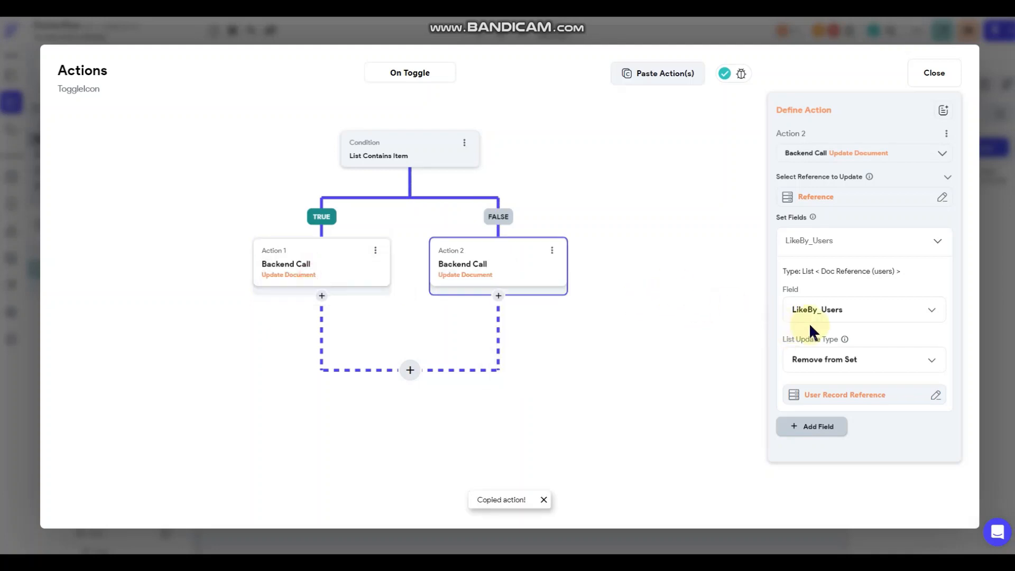
click(834, 358)
click(817, 331)
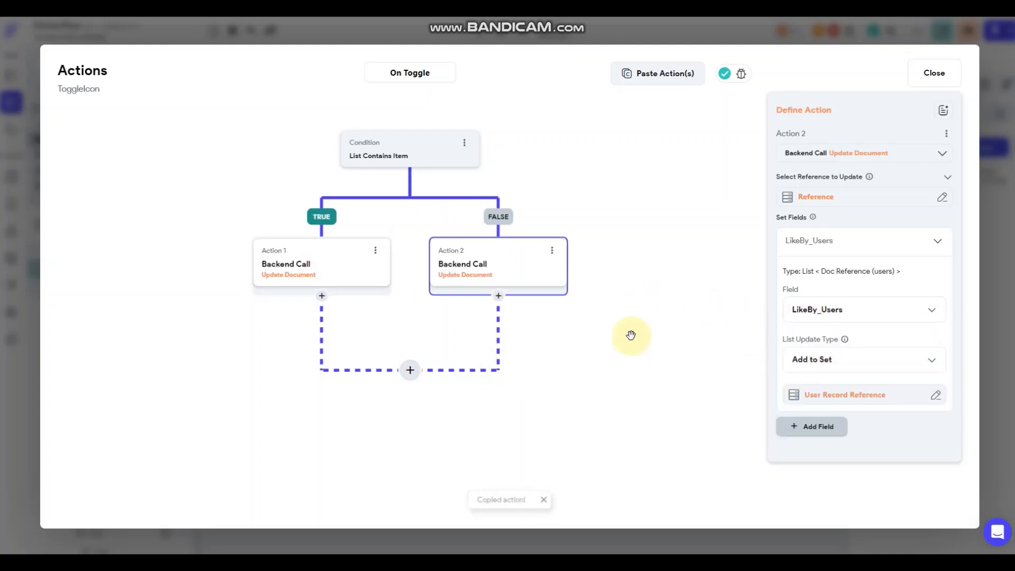
- End both the FALSE and TRUE branches with a Terminate after their update actions and close the action flow
click(498, 296)
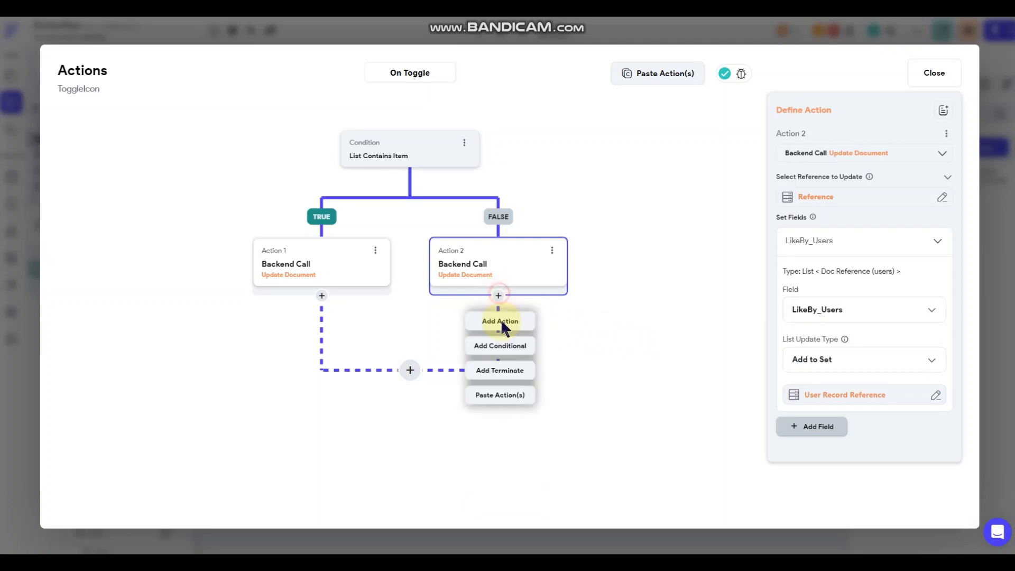
click(503, 377)
click(321, 296)
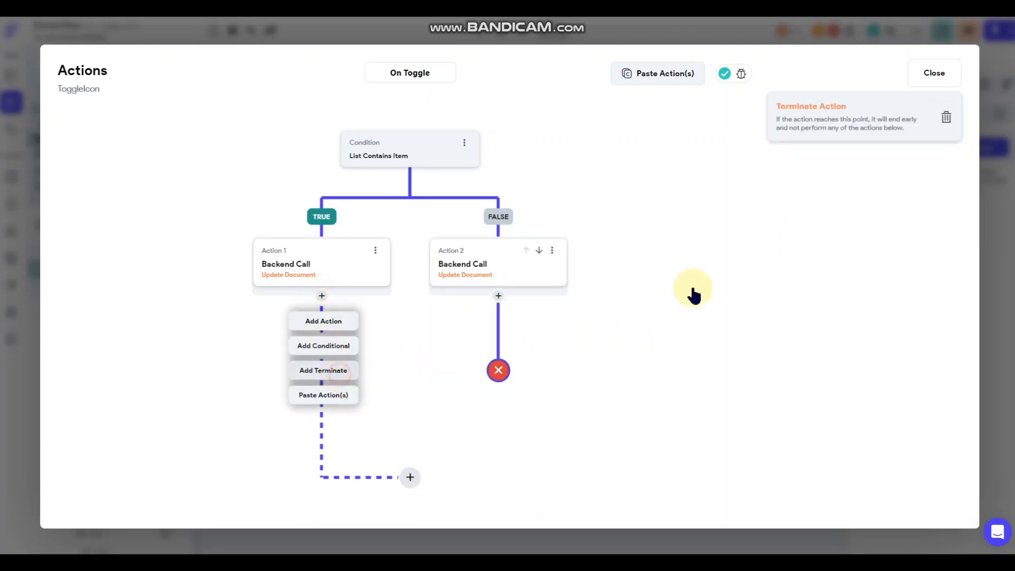
click(693, 289)
click(989, 263)
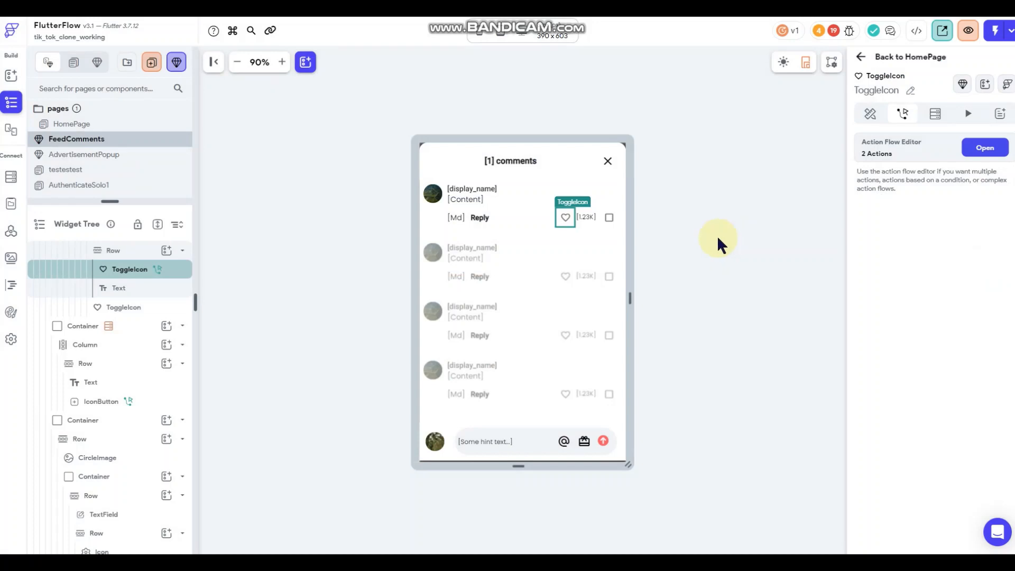
- Delete the checkbox ToggleIcon beside the like count in the comment row
click(609, 218)
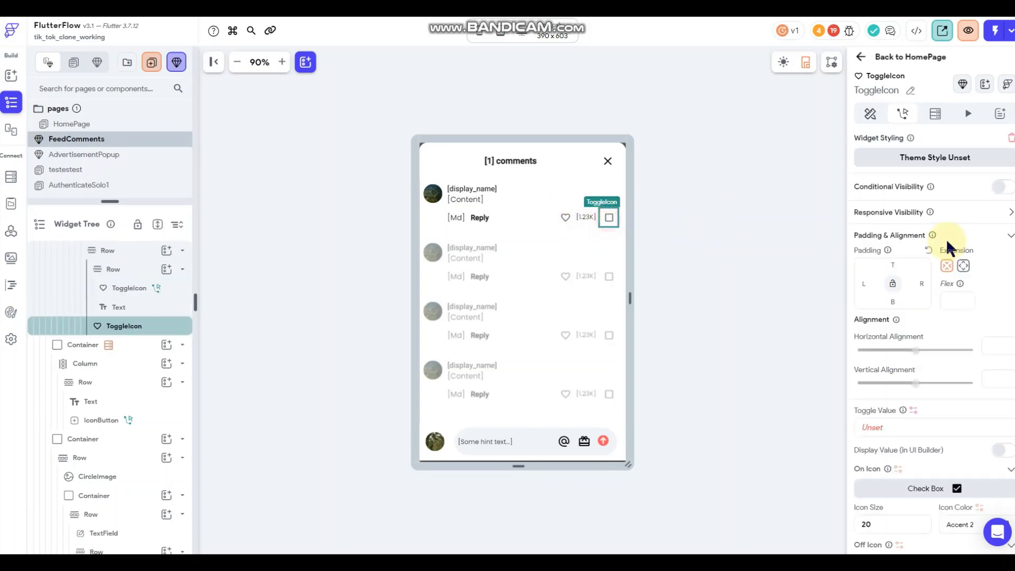
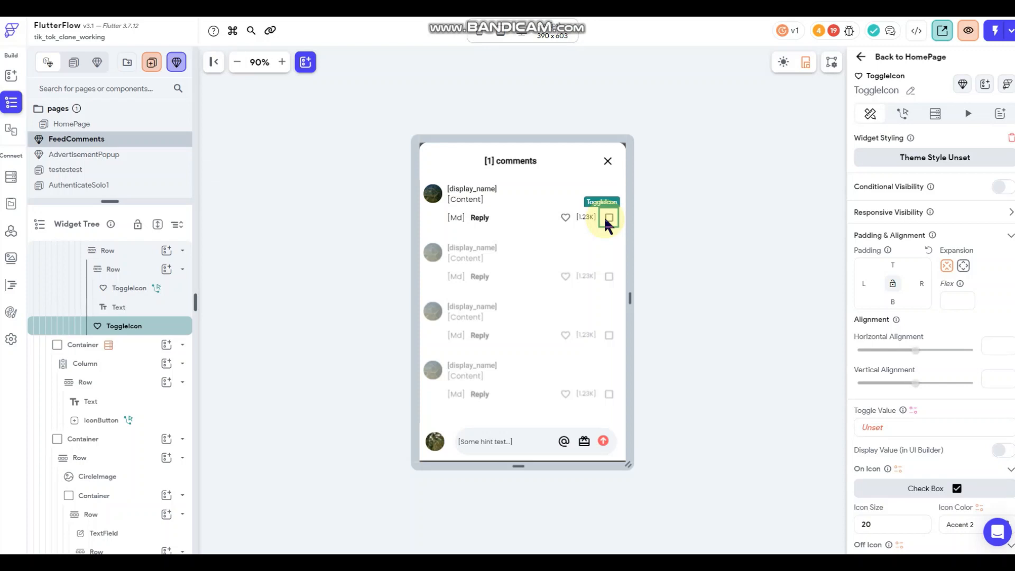
right_click(605, 221)
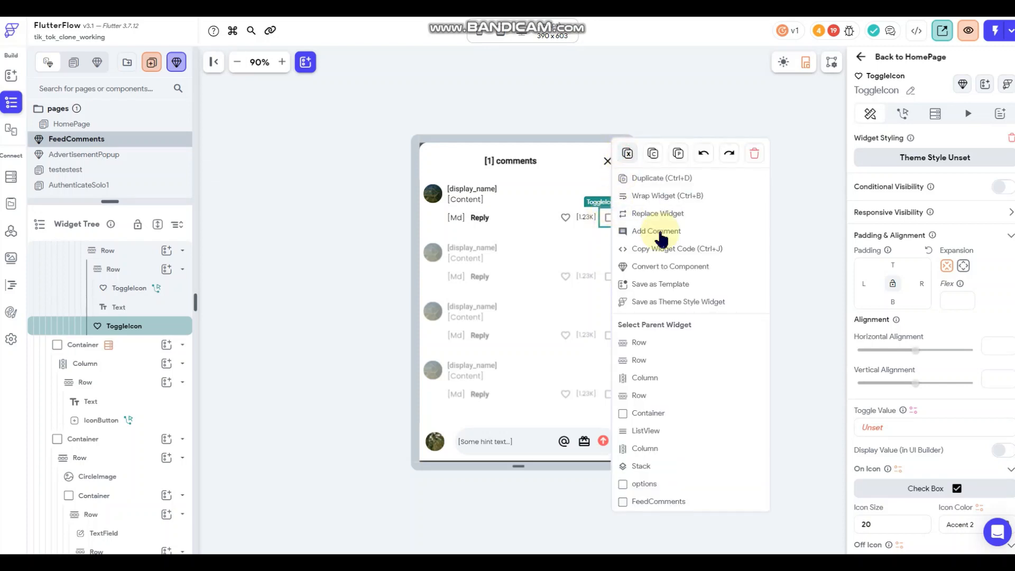
key(Delete)
click(685, 196)
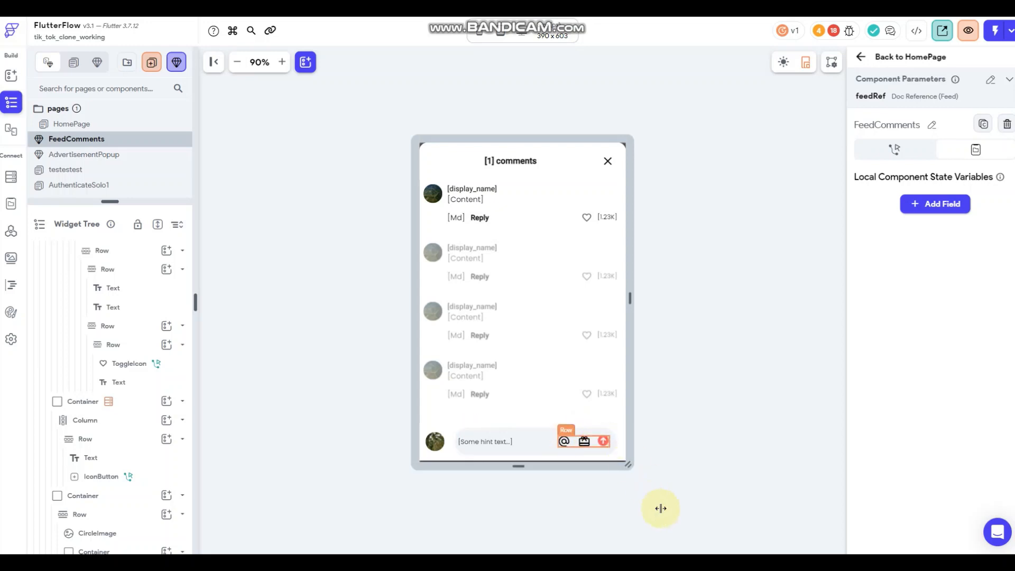
- Set the comment TextField's hint text to "Type comment..."
scroll(139, 390, down, 2)
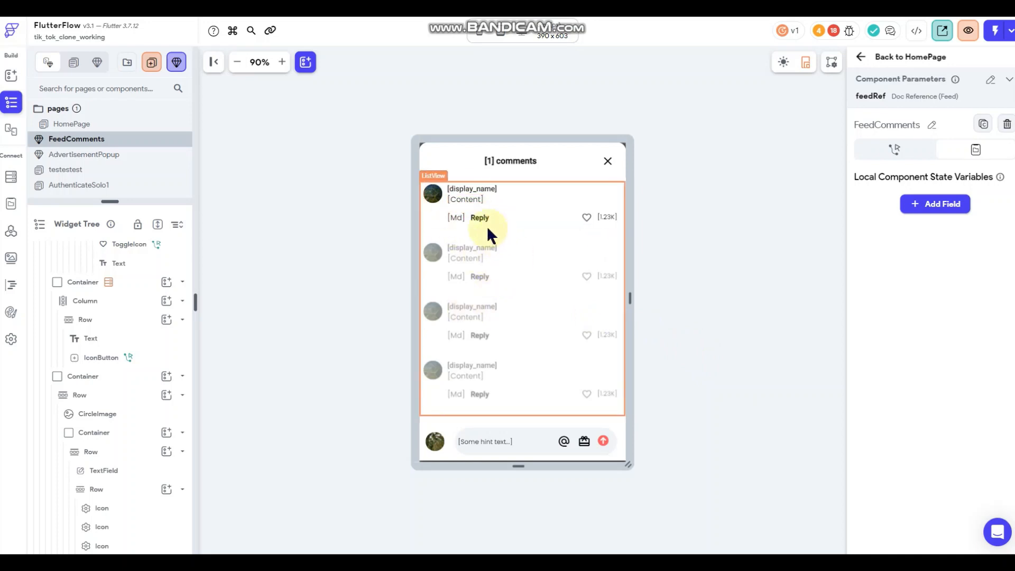
click(489, 433)
scroll(894, 418, down, 10)
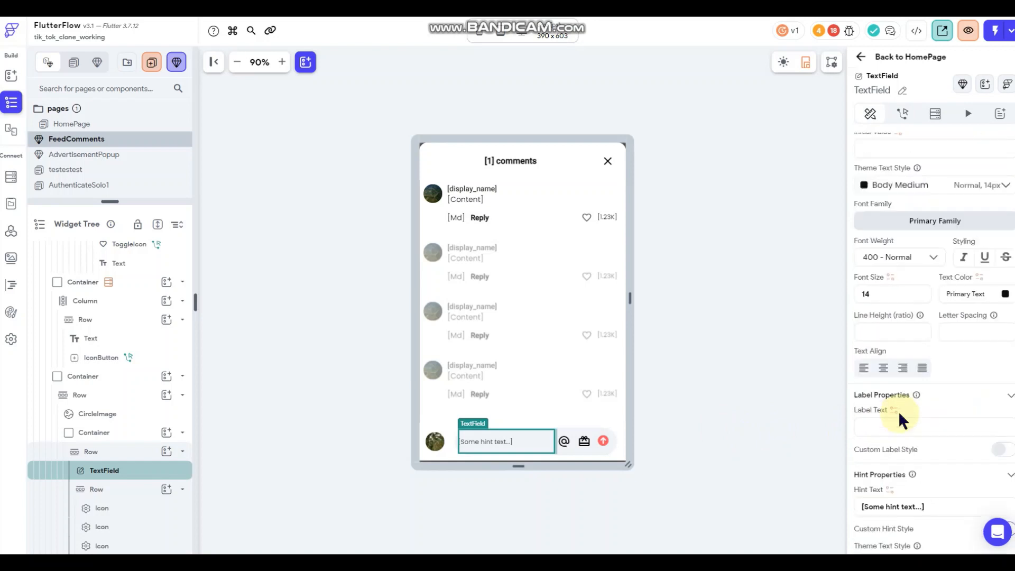
scroll(901, 392, down, 2)
drag(927, 345, 770, 347)
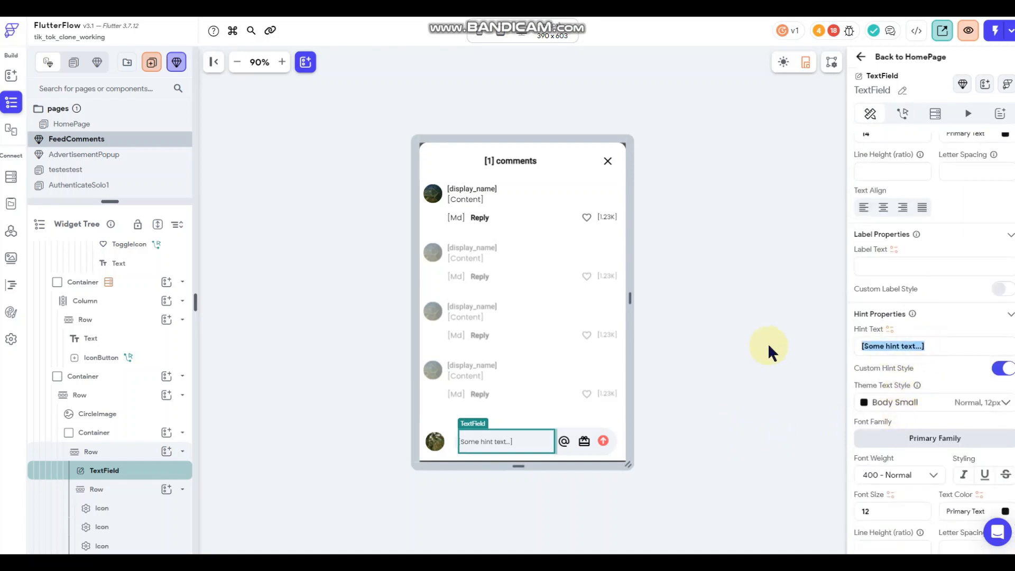
text(Ty)
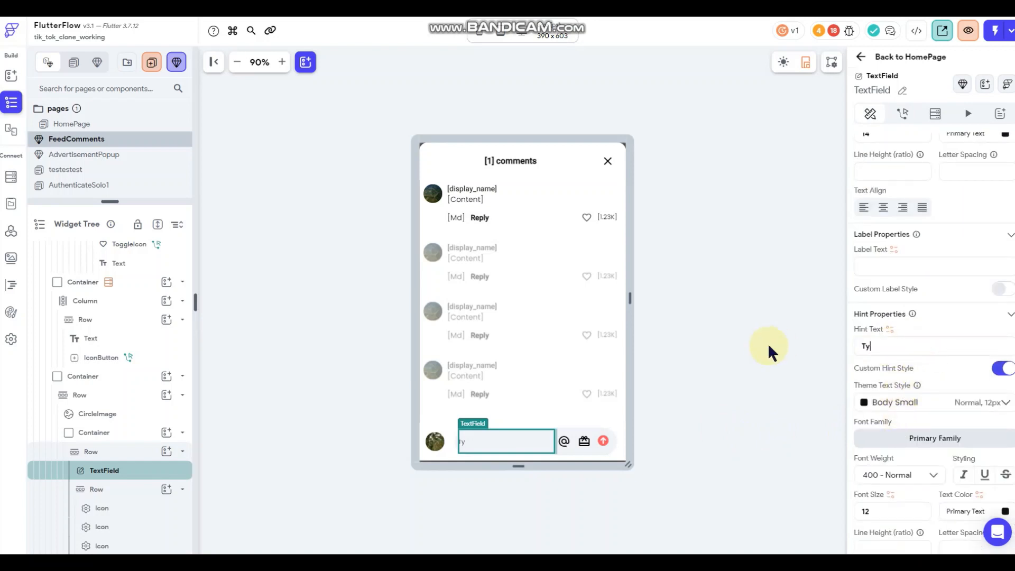
text(pe comment...)
click(742, 324)
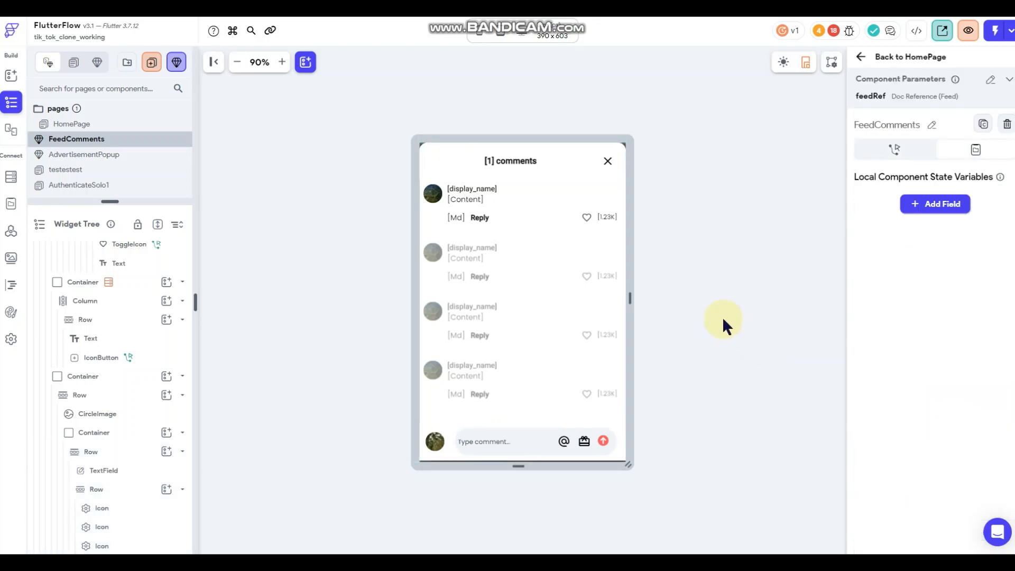
click(469, 218)
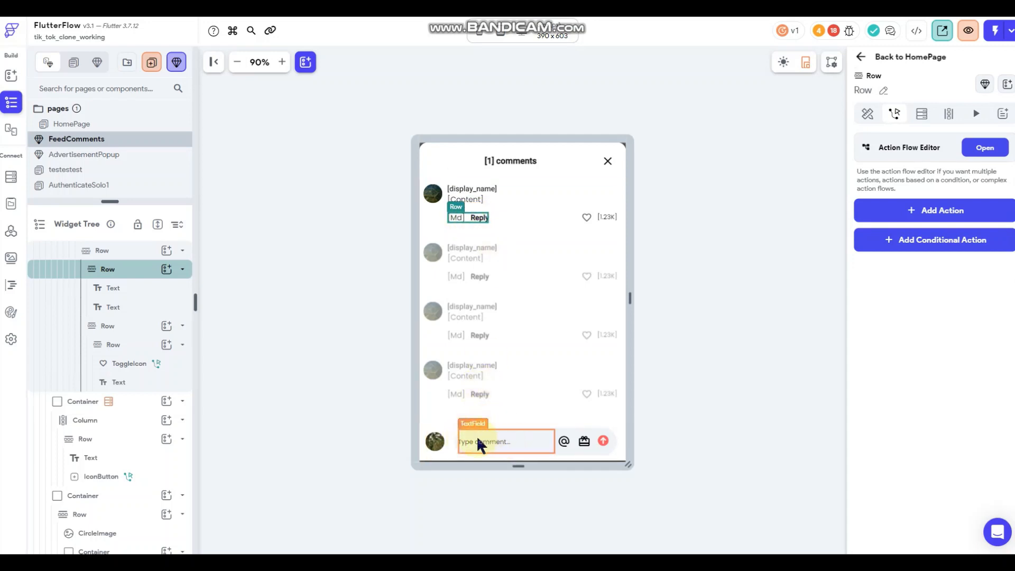
click(760, 201)
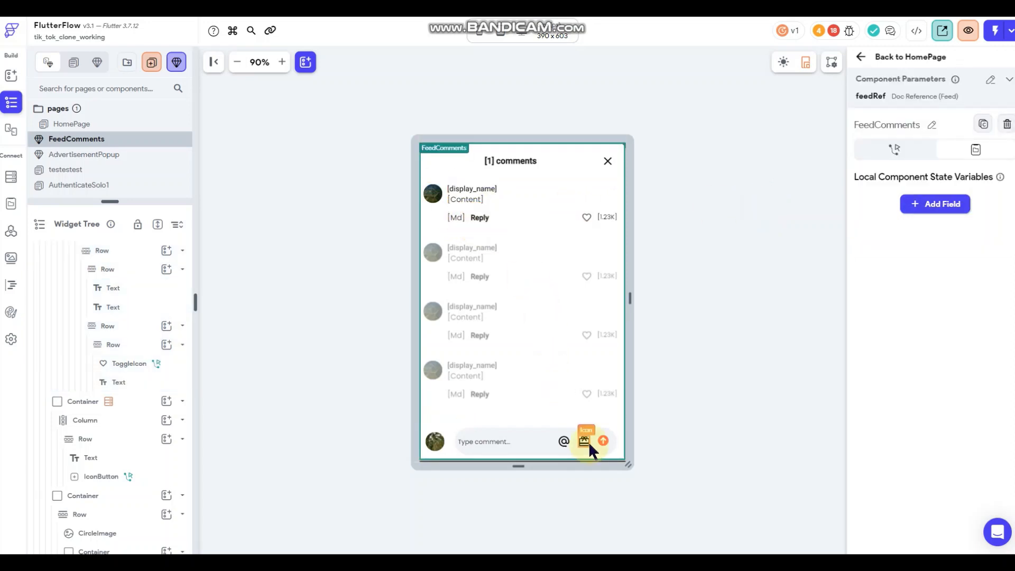
click(602, 442)
click(751, 233)
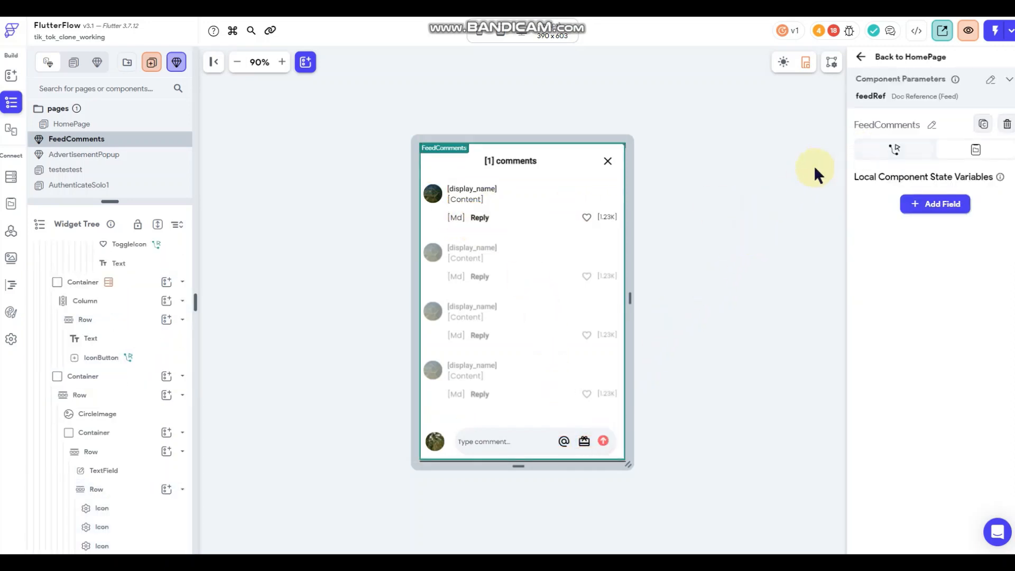
click(362, 241)
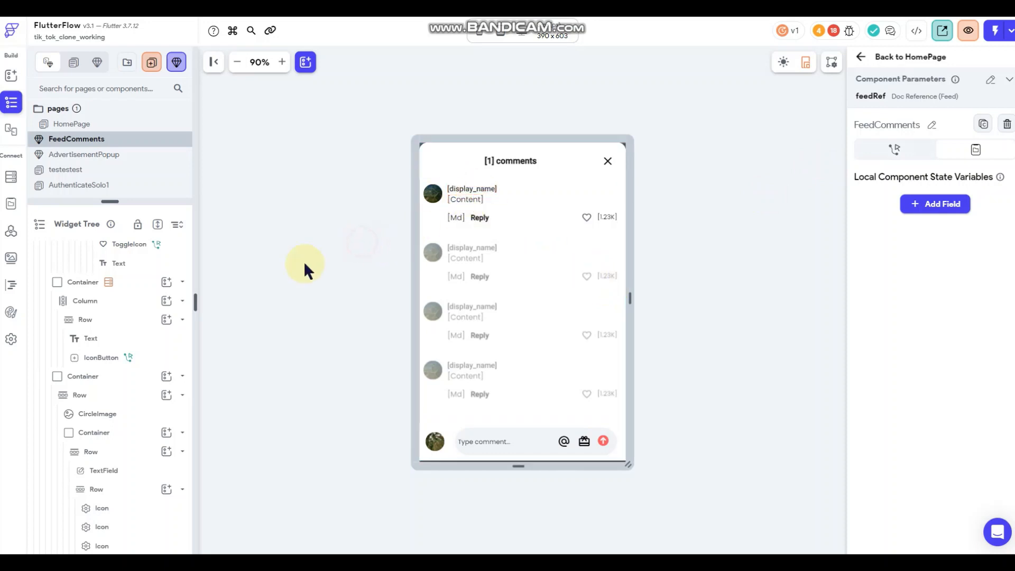
- Create an app state variable named taggedUserComment with the type Document Reference to the Users collection
click(11, 204)
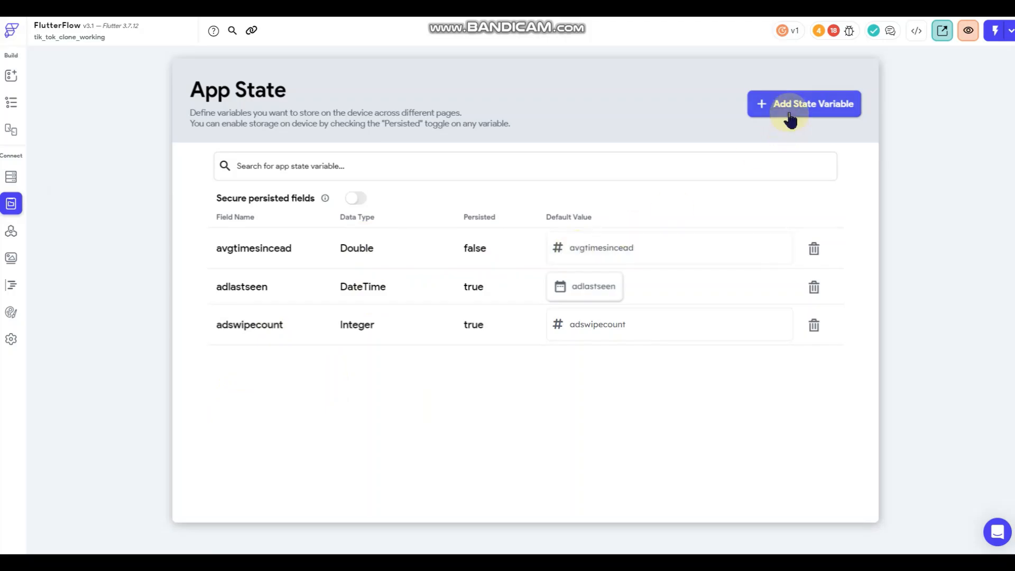
click(788, 108)
click(452, 234)
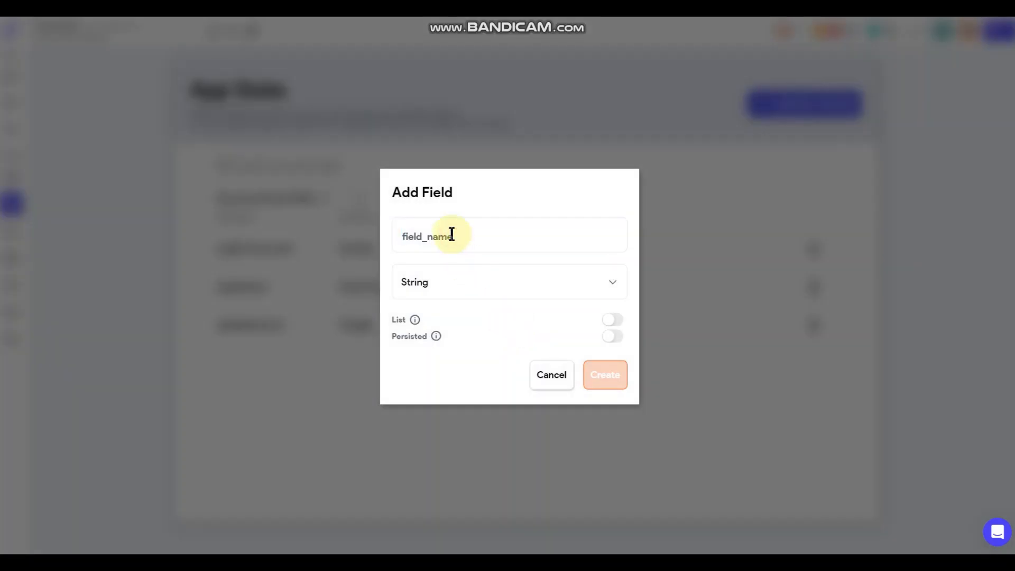
text(t)
key(BackSpace)
text(taggedUserComment)
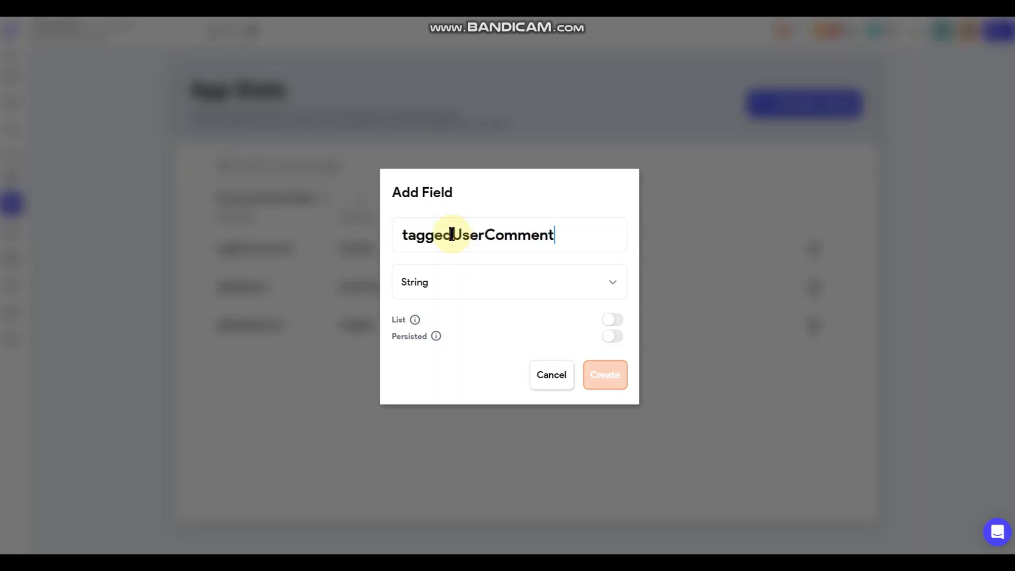
click(469, 290)
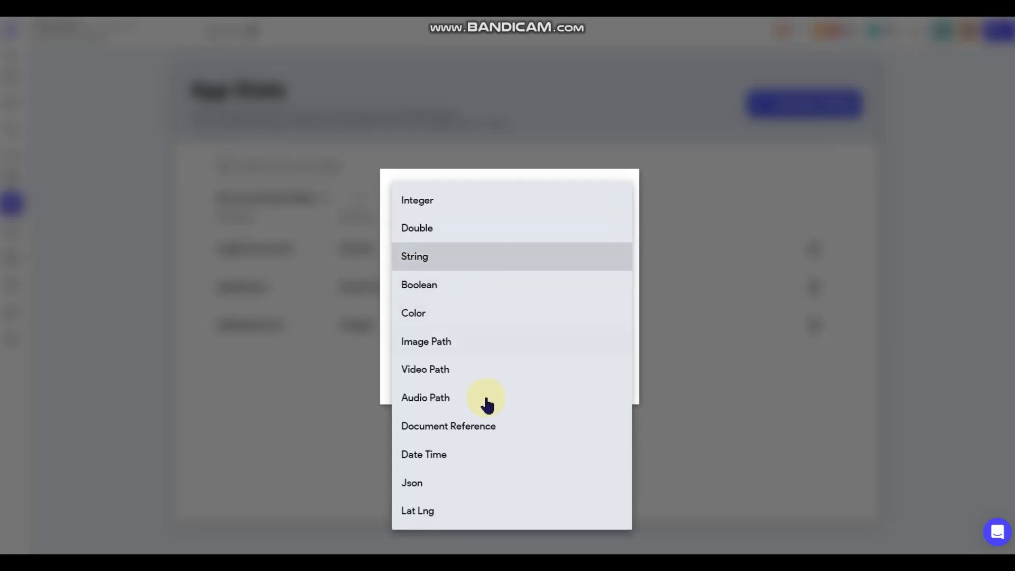
click(484, 432)
click(478, 312)
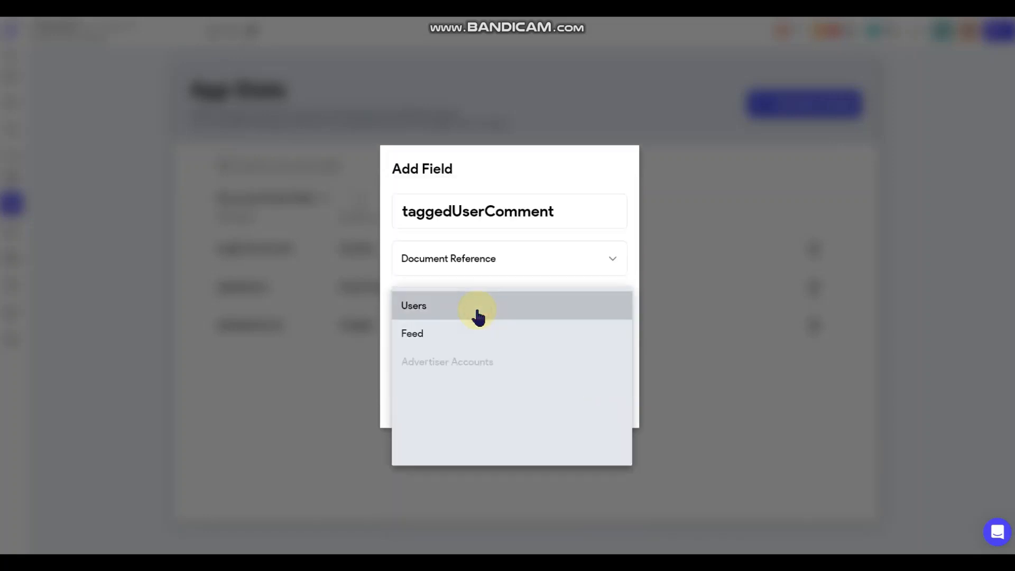
click(476, 306)
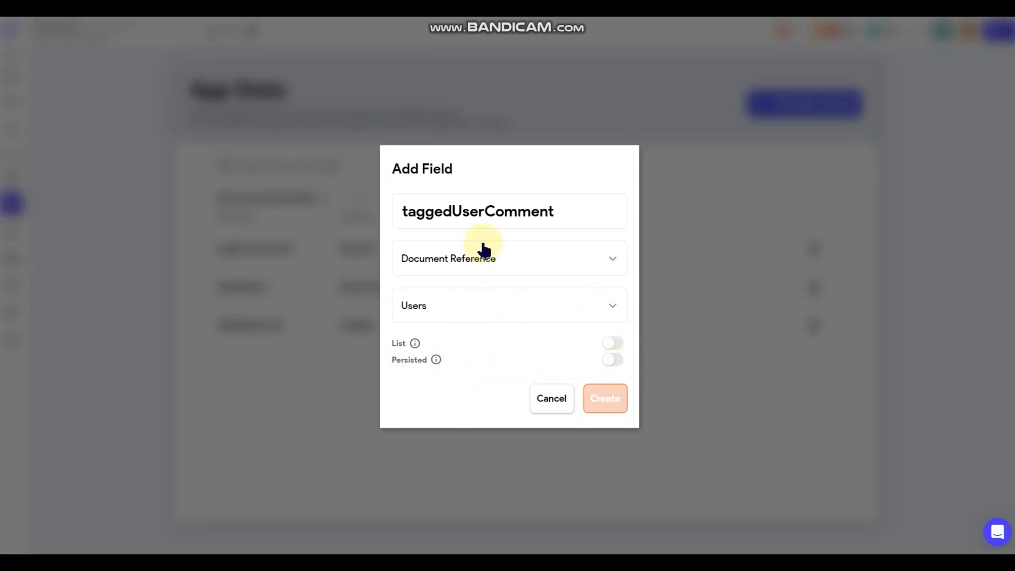
key(Return)
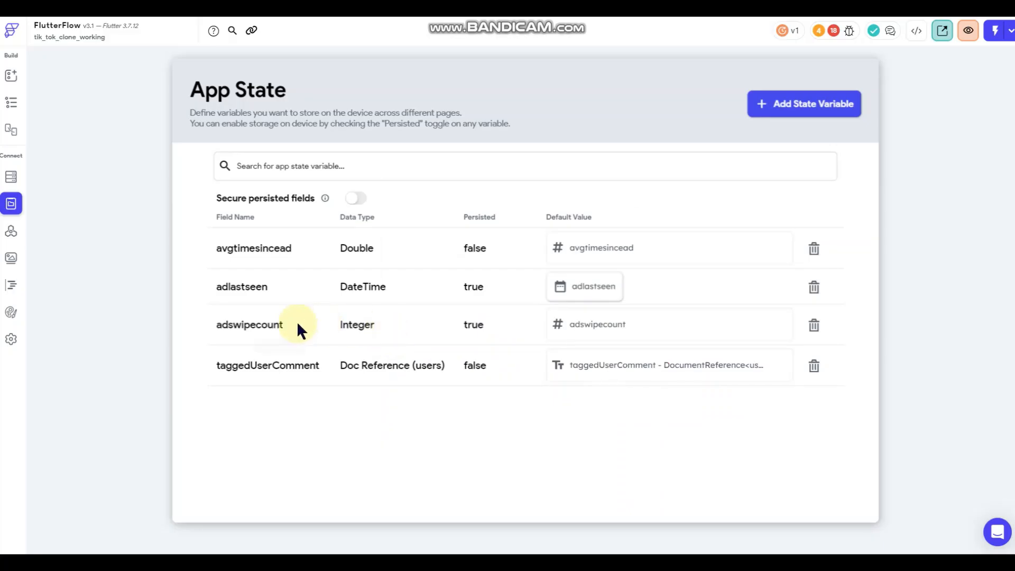
- Add an On Tap Update App State action with the taggedUserComment field to the row holding the comment date and Reply text
click(11, 102)
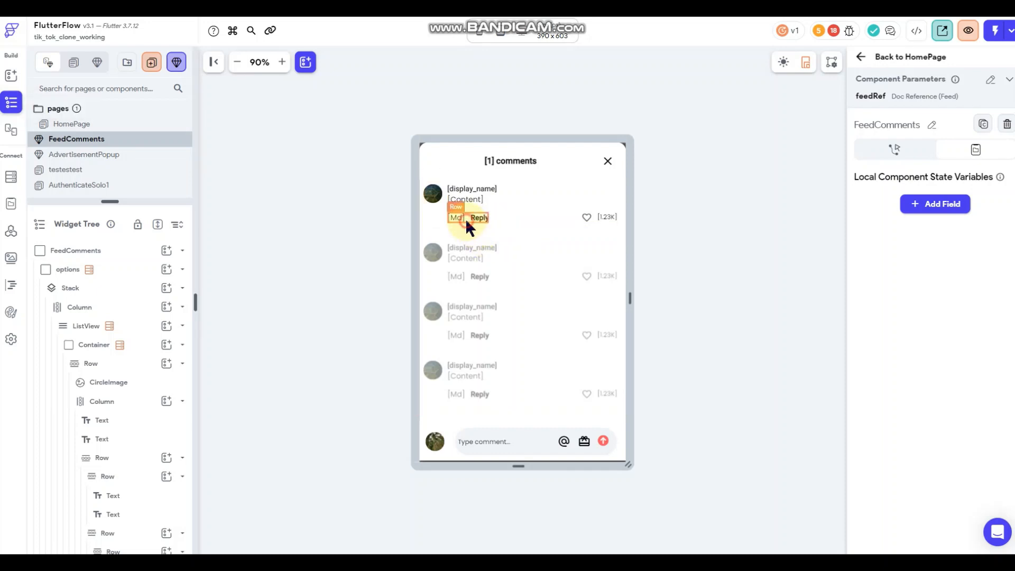
click(465, 218)
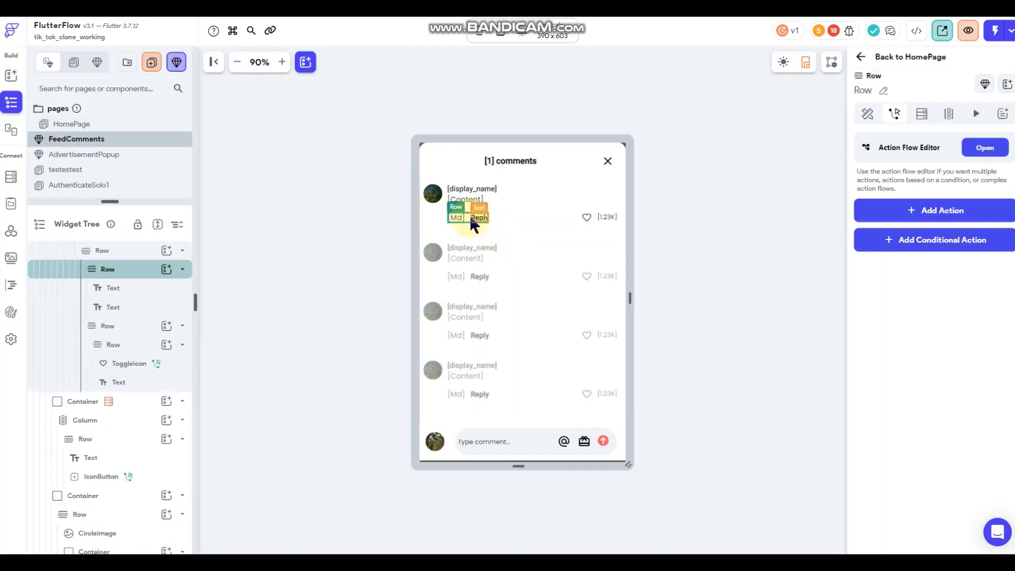
click(475, 215)
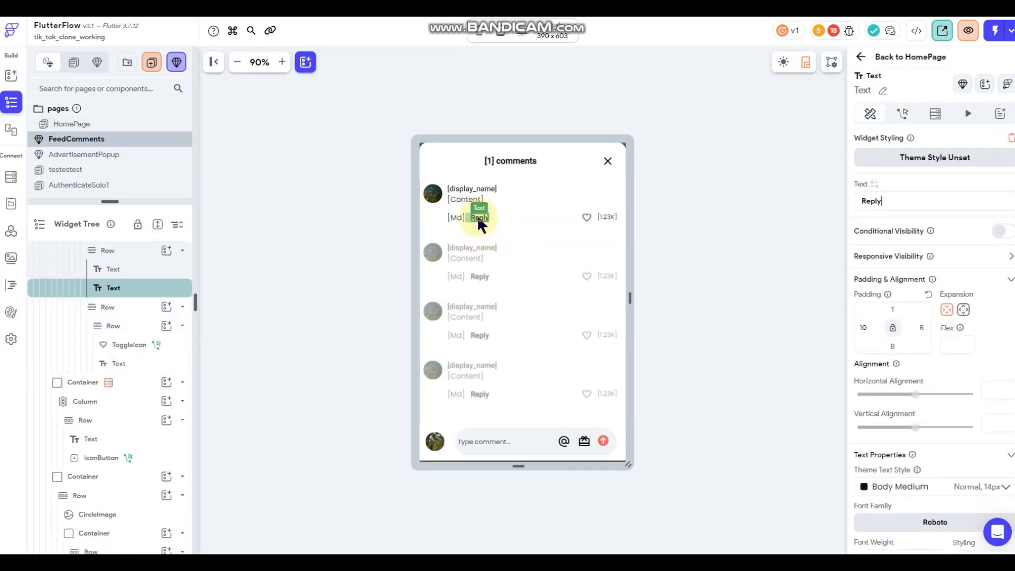
click(468, 215)
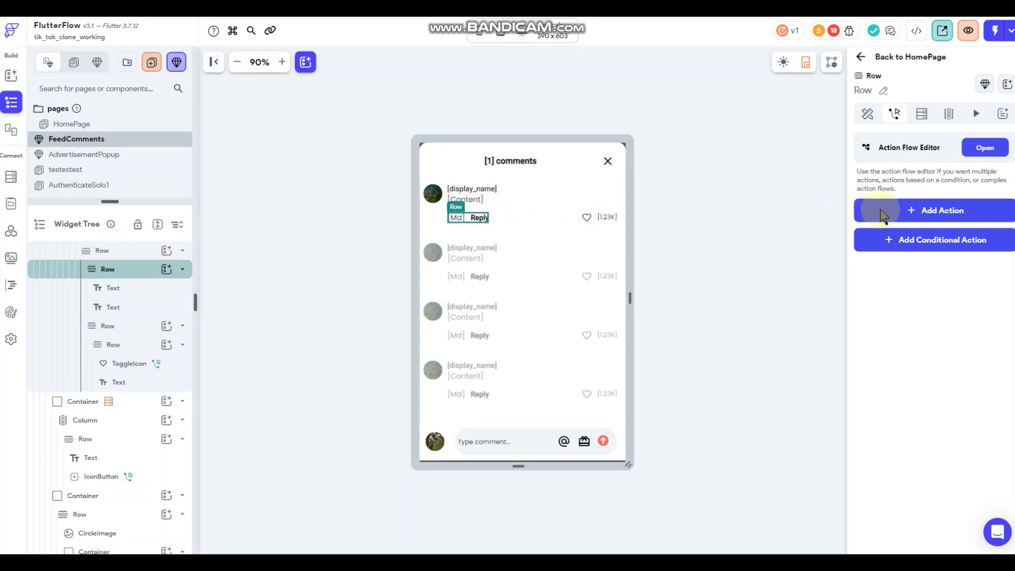
click(919, 211)
scroll(933, 280, down, 3)
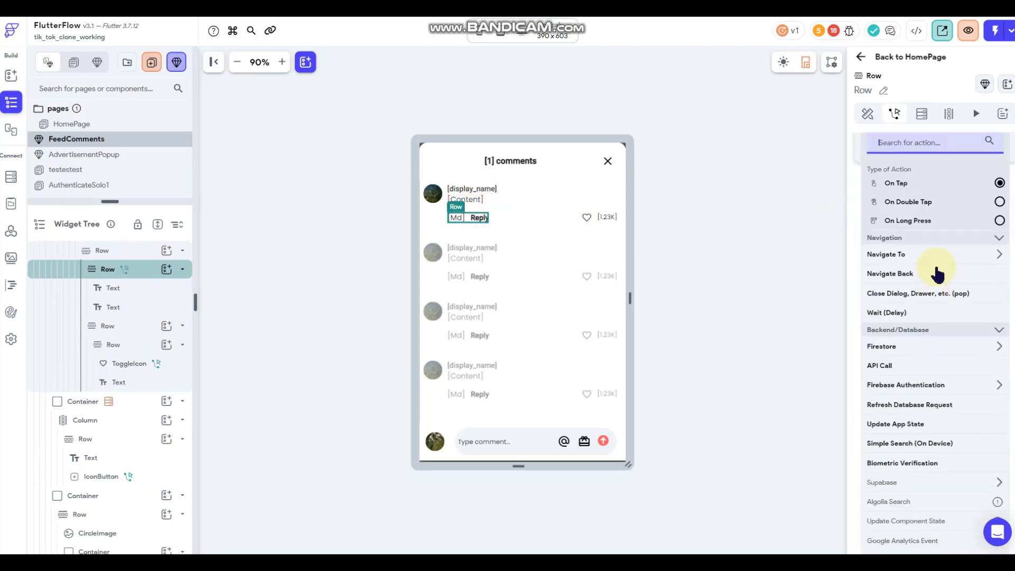
scroll(938, 274, down, 1)
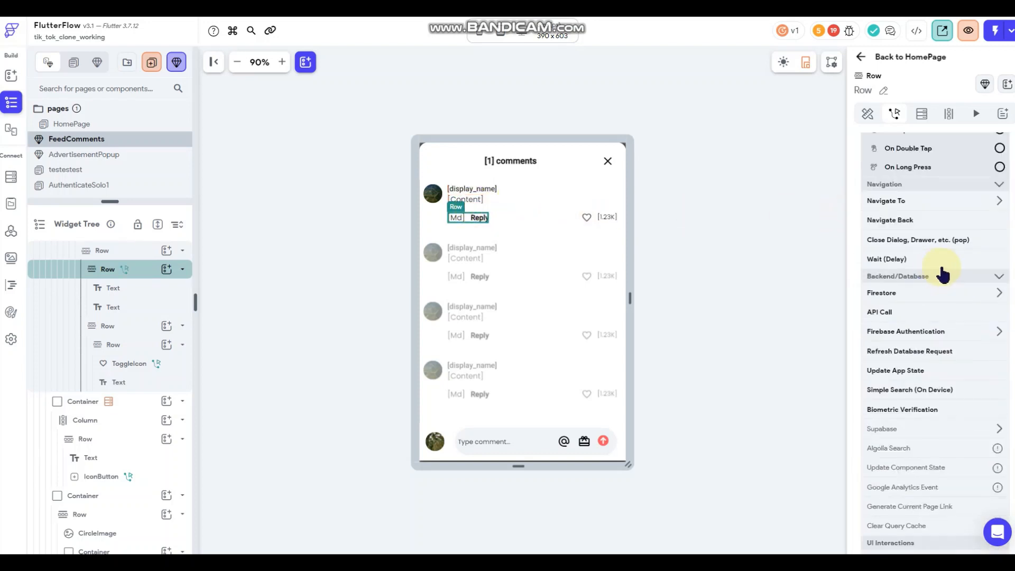
click(906, 371)
click(929, 317)
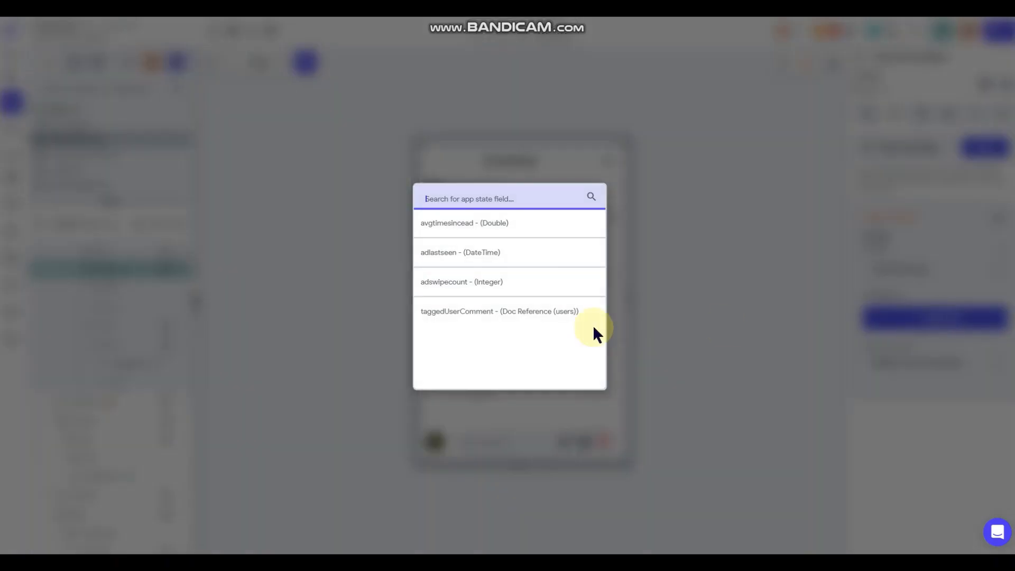
click(455, 317)
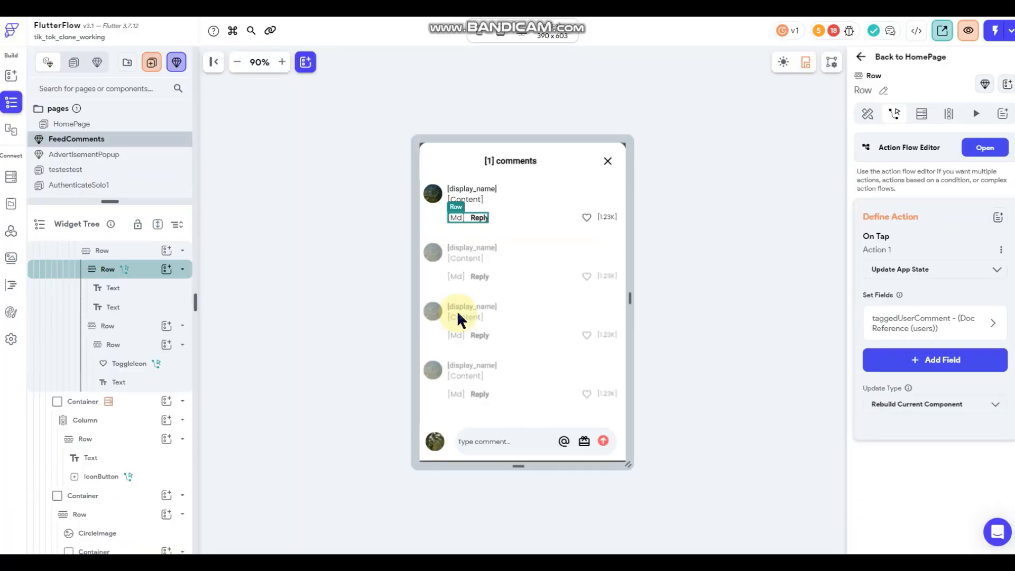
- Set the update type of taggedUserComment to Set Value, using the users Document's Reference as the value
click(913, 321)
click(907, 379)
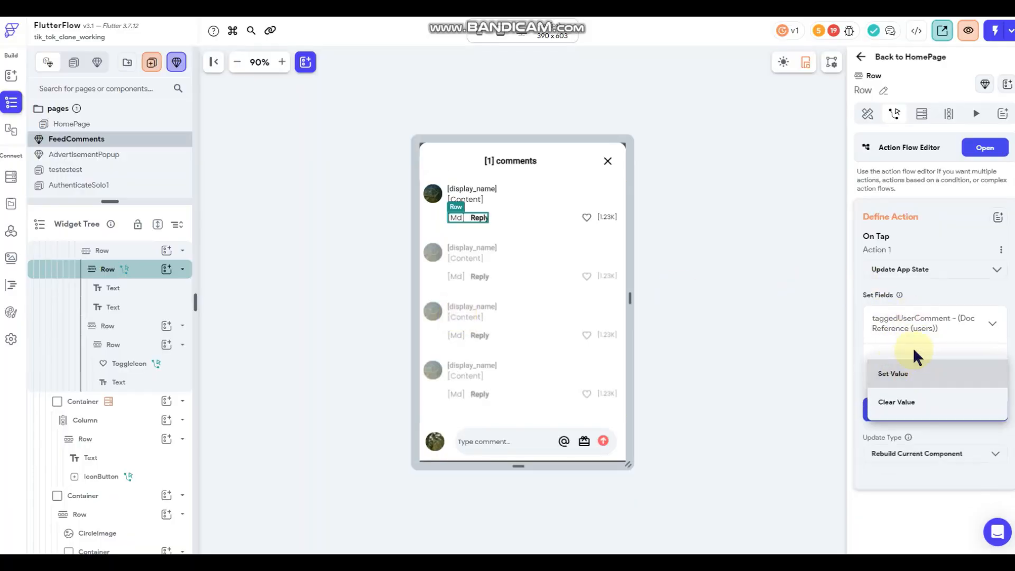
click(912, 374)
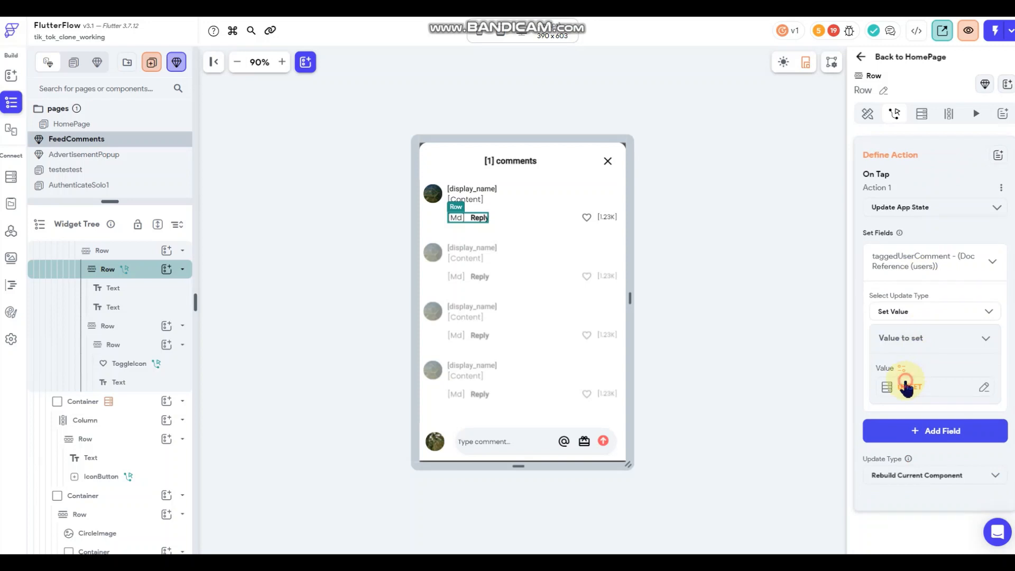
click(905, 386)
click(740, 444)
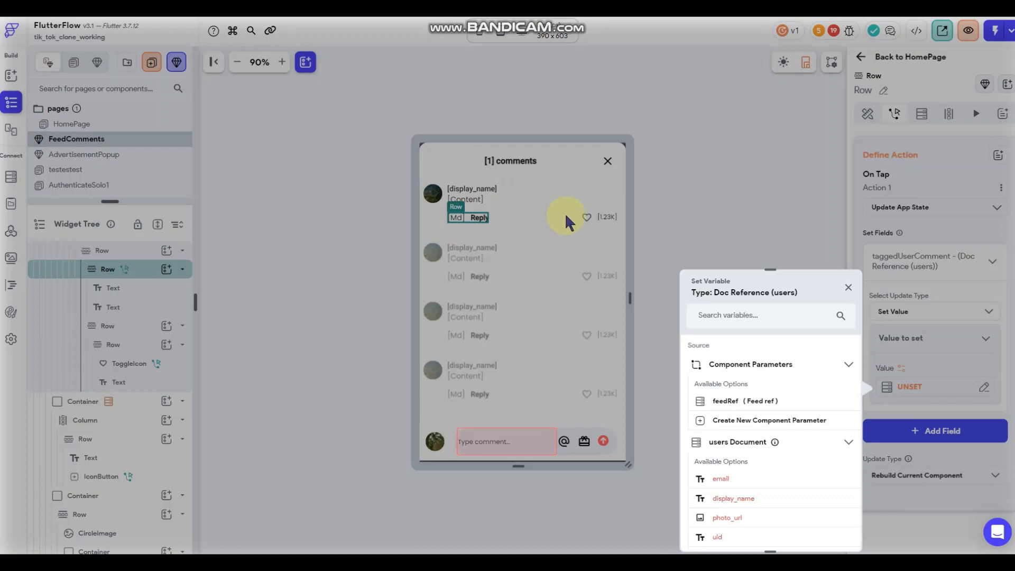
scroll(761, 408, down, 5)
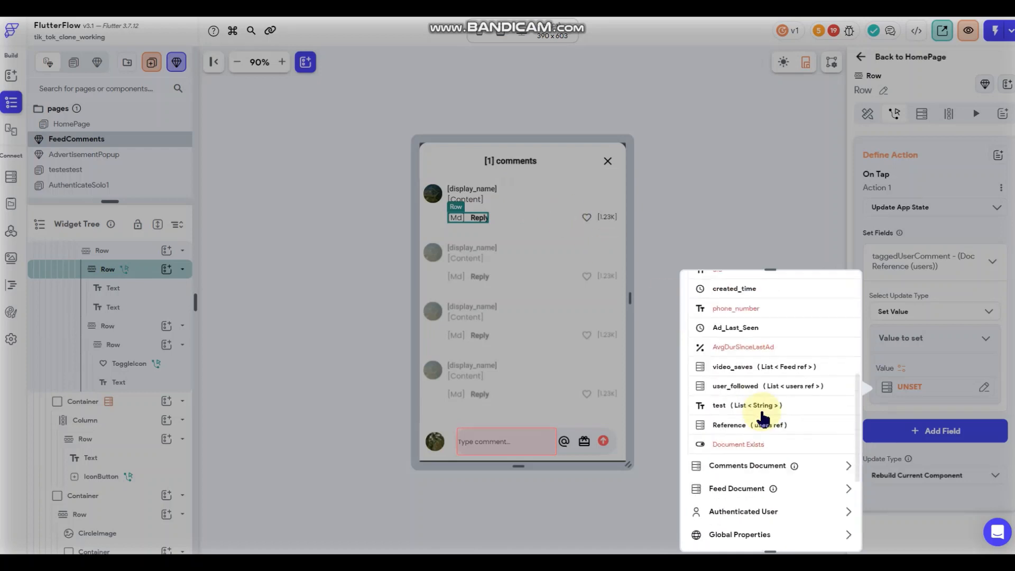
click(730, 424)
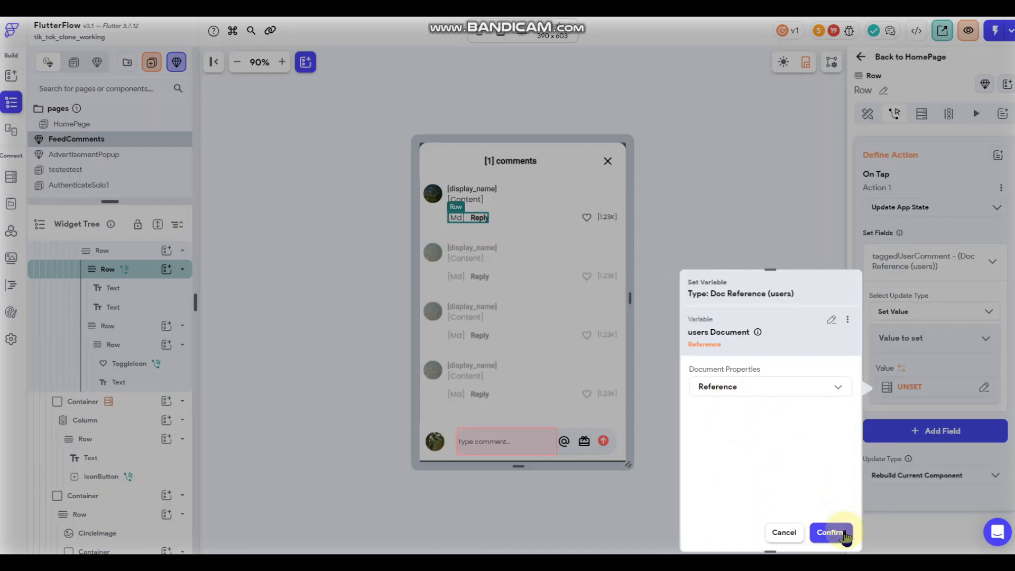
click(831, 531)
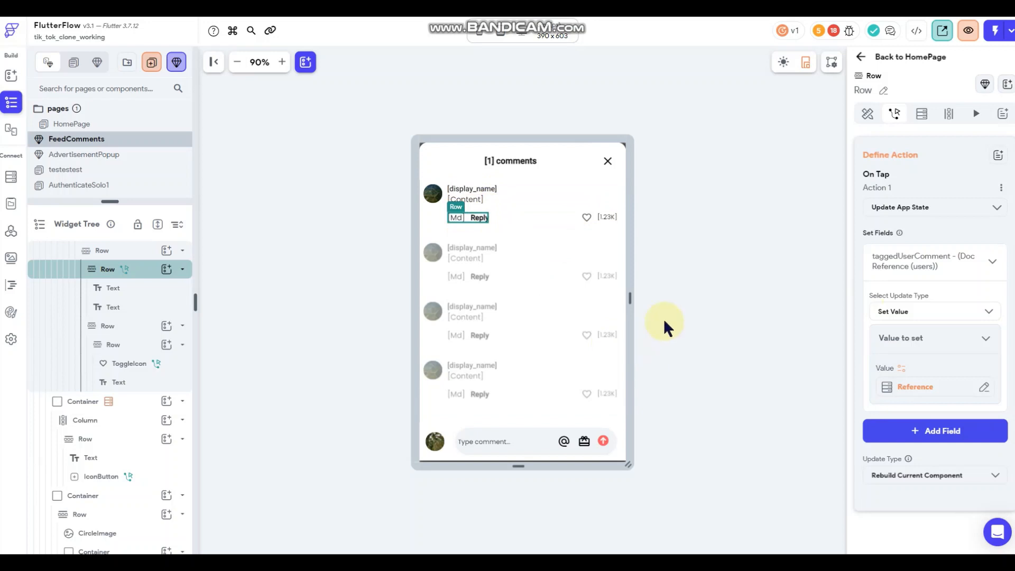
click(697, 306)
- Add a second action, Set Form Field for the comment TextField, after Update App State in the Reply row's action flow
click(466, 217)
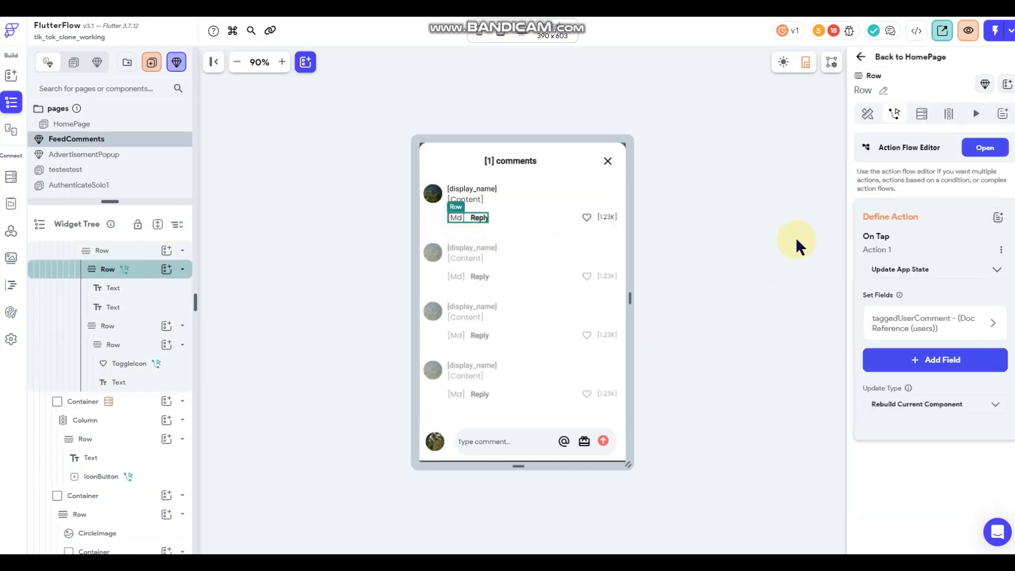
click(983, 147)
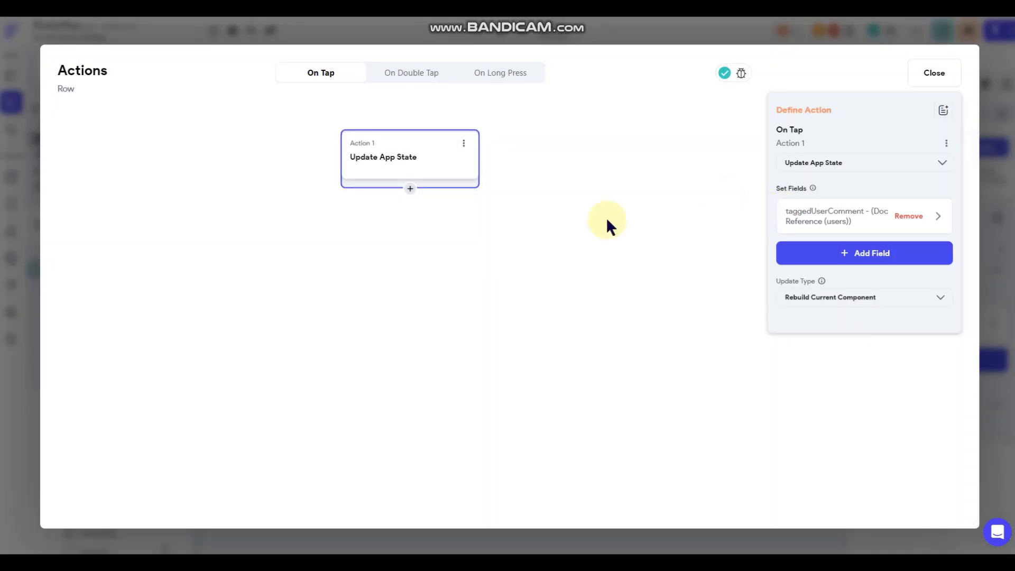
click(410, 189)
click(414, 211)
scroll(910, 328, down, 5)
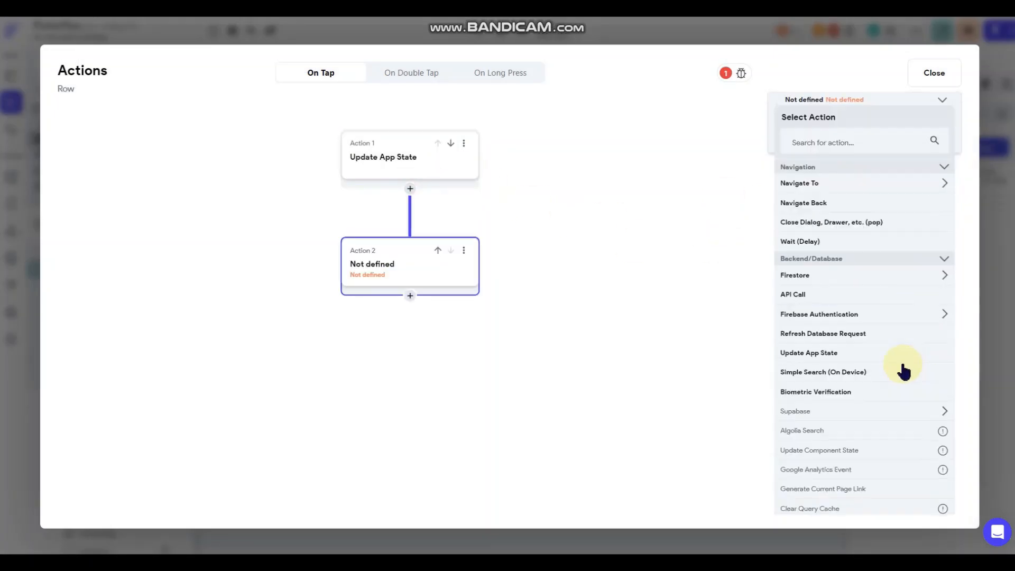
scroll(905, 366, down, 4)
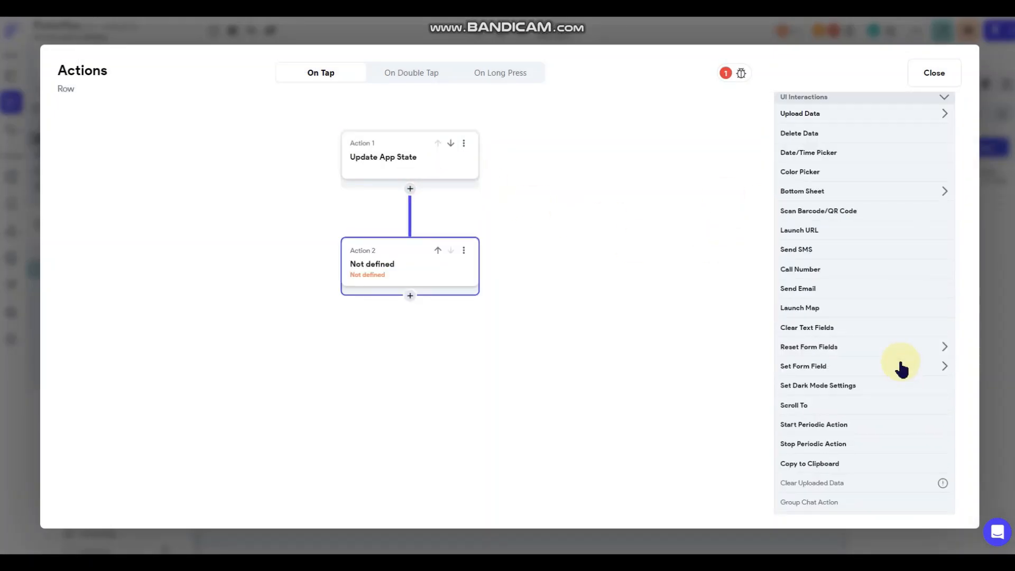
click(814, 368)
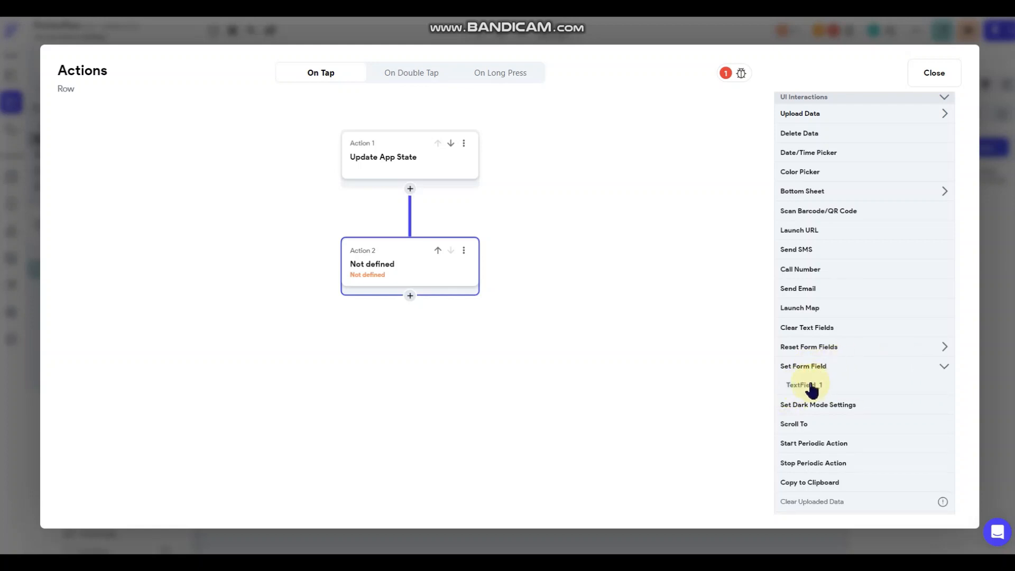
click(804, 385)
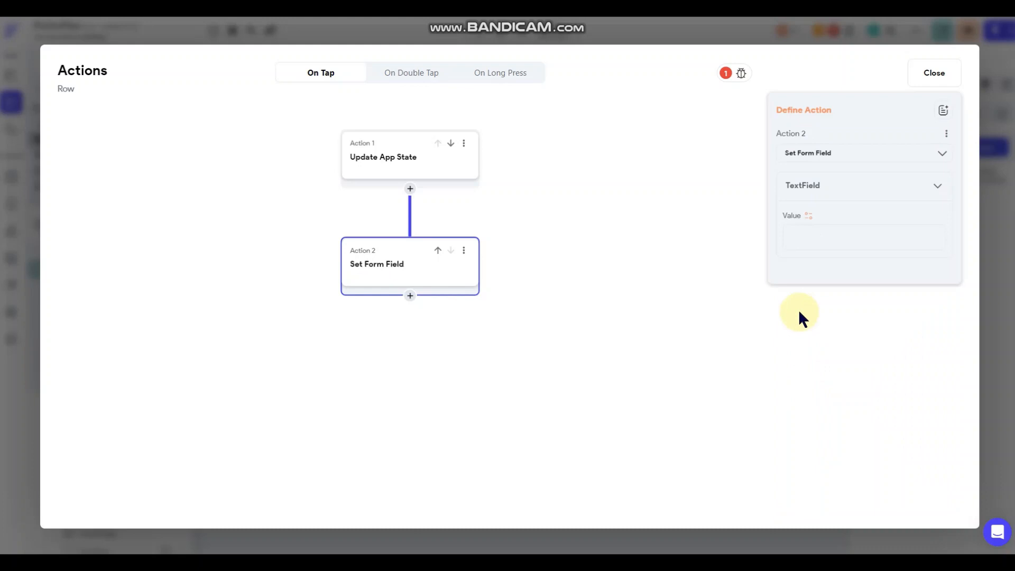
- Set the form field's value to Combine Text with "Replying to @" as Text 1, and add a second text
click(810, 215)
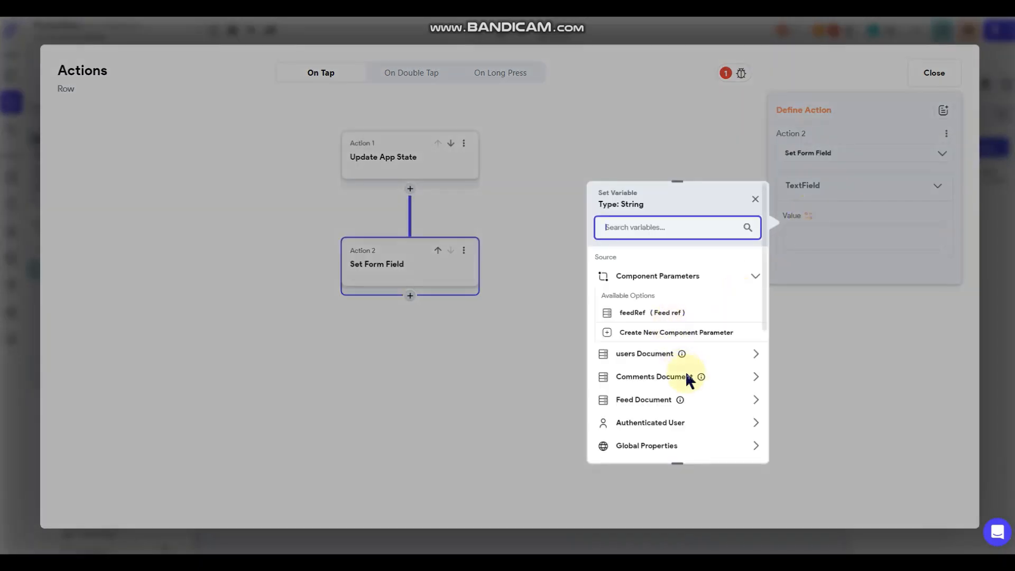
scroll(687, 376, down, 1)
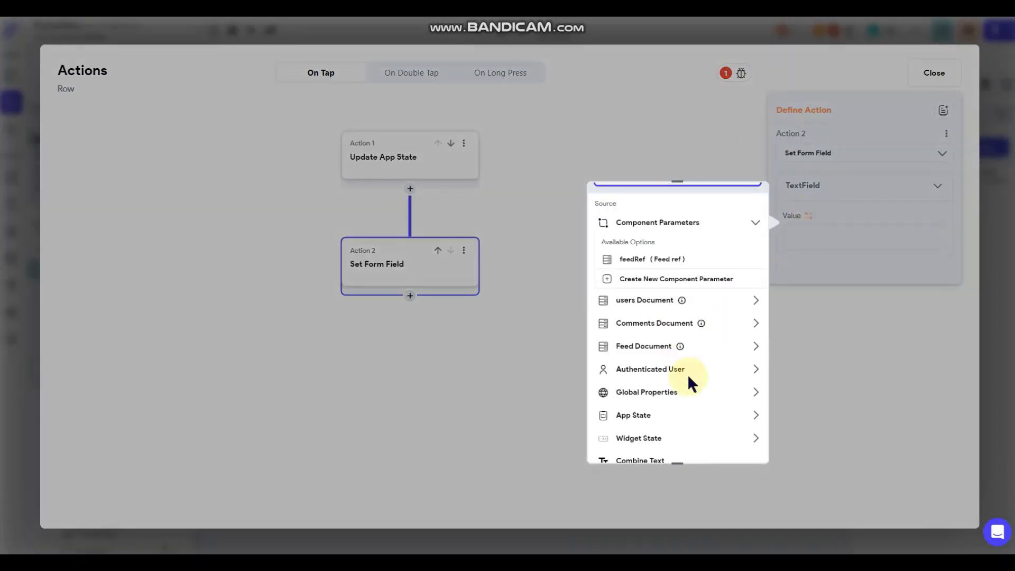
scroll(681, 377, down, 1)
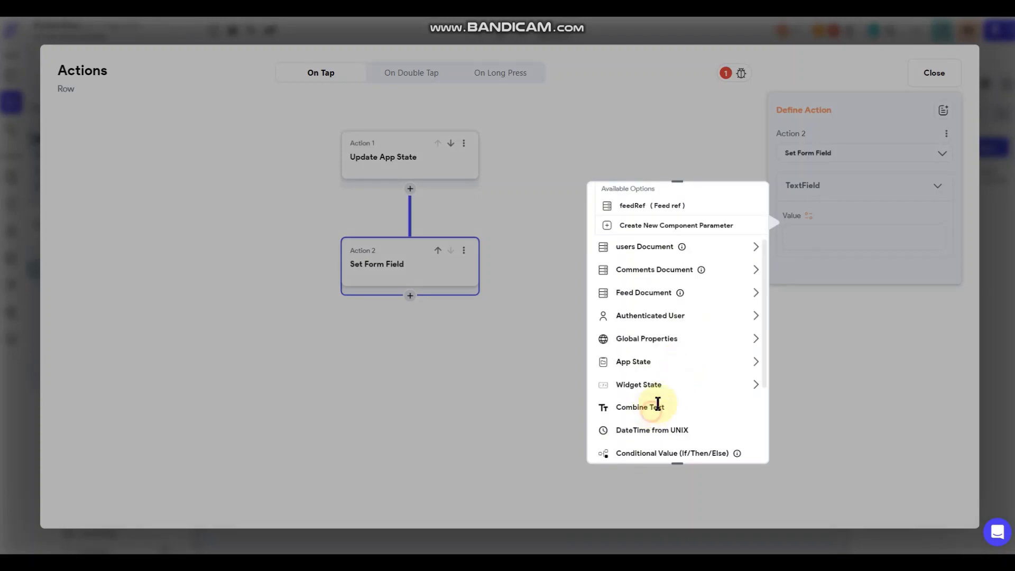
click(657, 405)
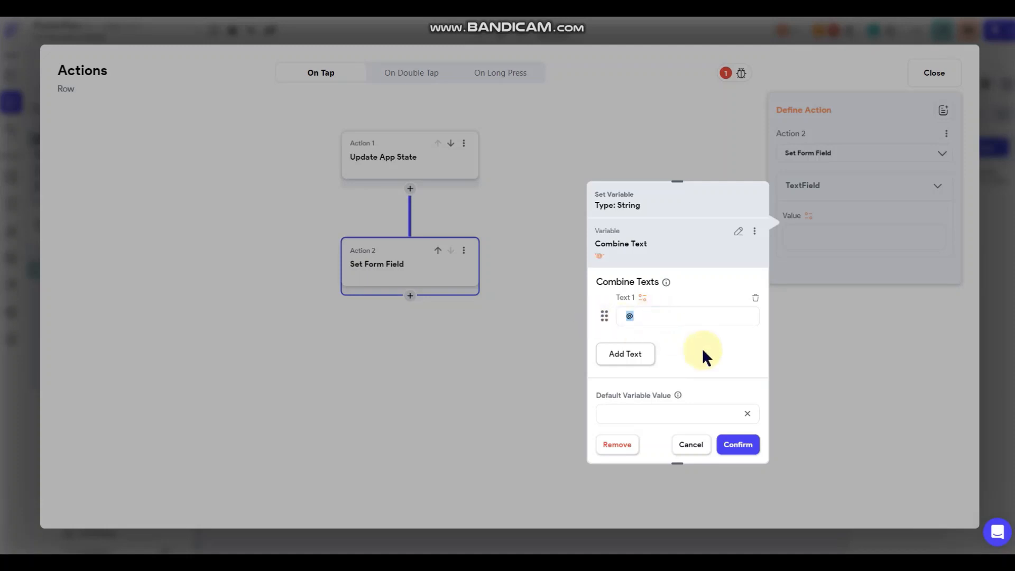
text(Replying to @)
click(641, 352)
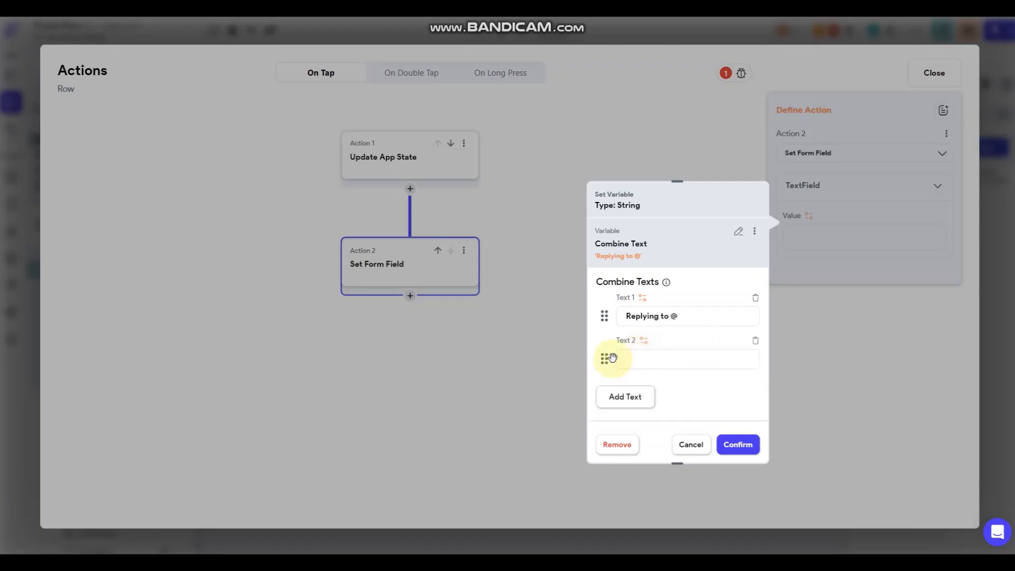
- Set Text 2 to the users Document's display_name, confirm the combined text, and close the Reply row's action flow
click(641, 342)
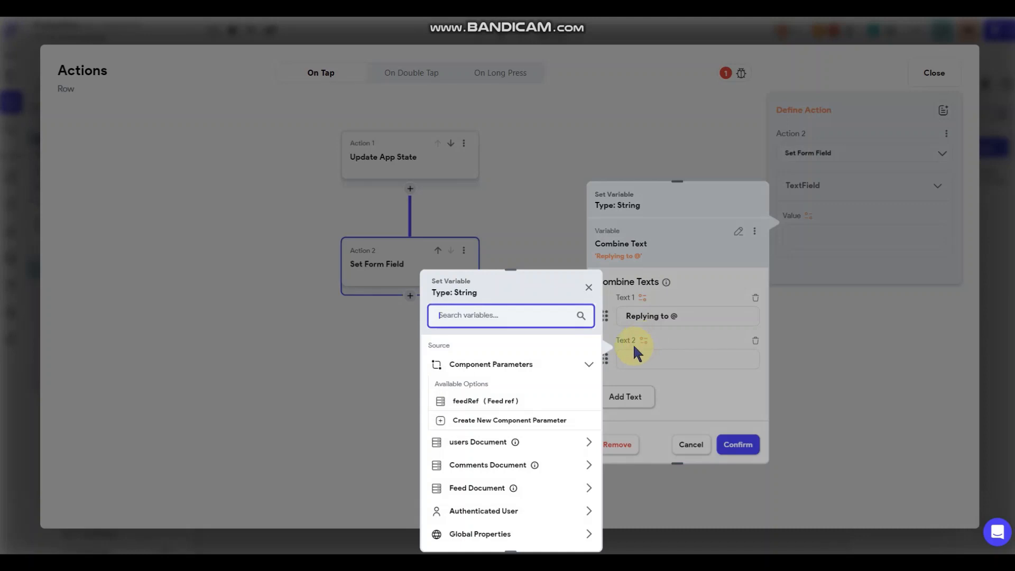
click(479, 442)
scroll(535, 426, down, 2)
scroll(550, 411, down, 1)
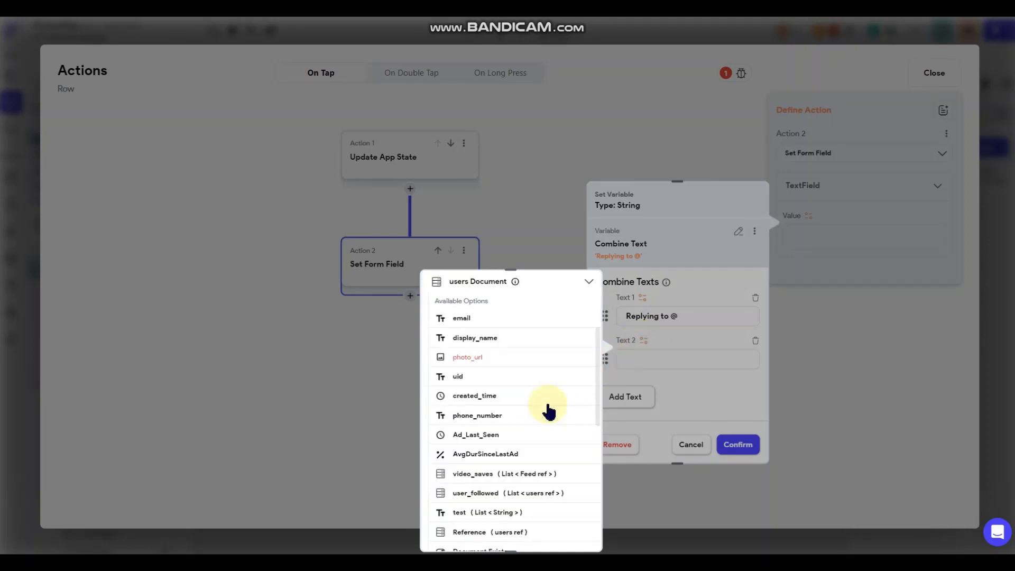
scroll(549, 412, down, 1)
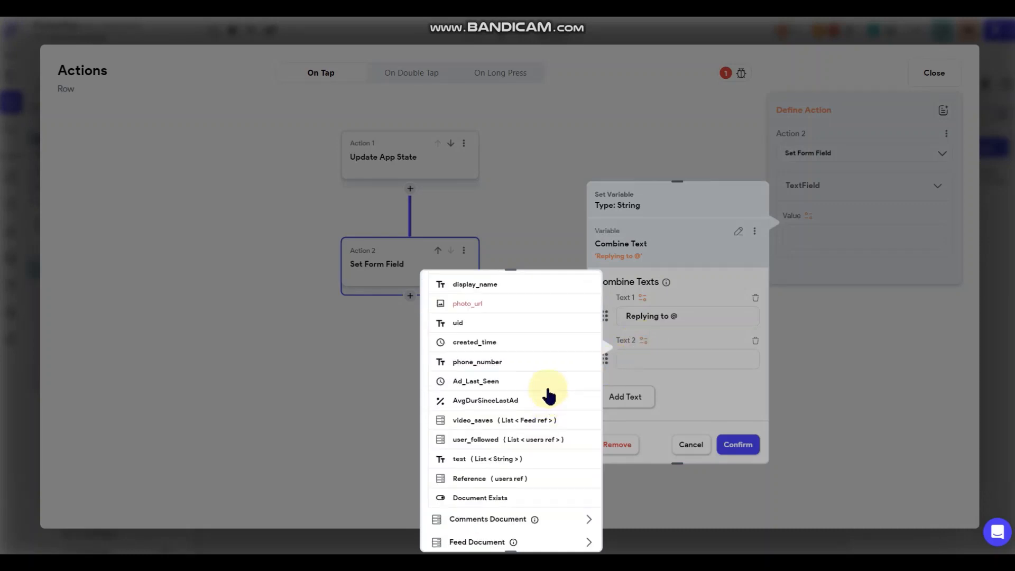
scroll(547, 394, up, 2)
click(495, 338)
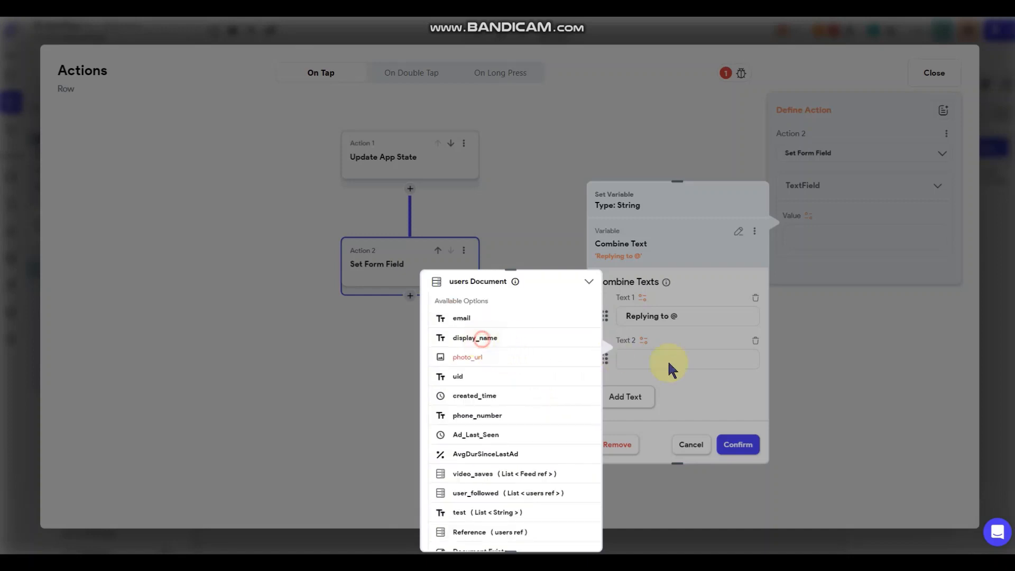
click(740, 446)
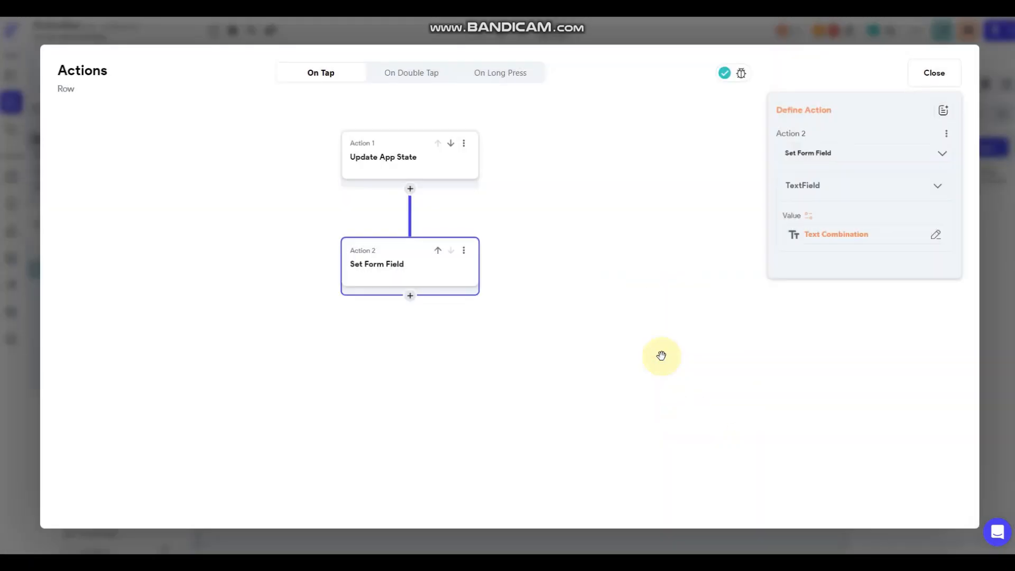
click(613, 242)
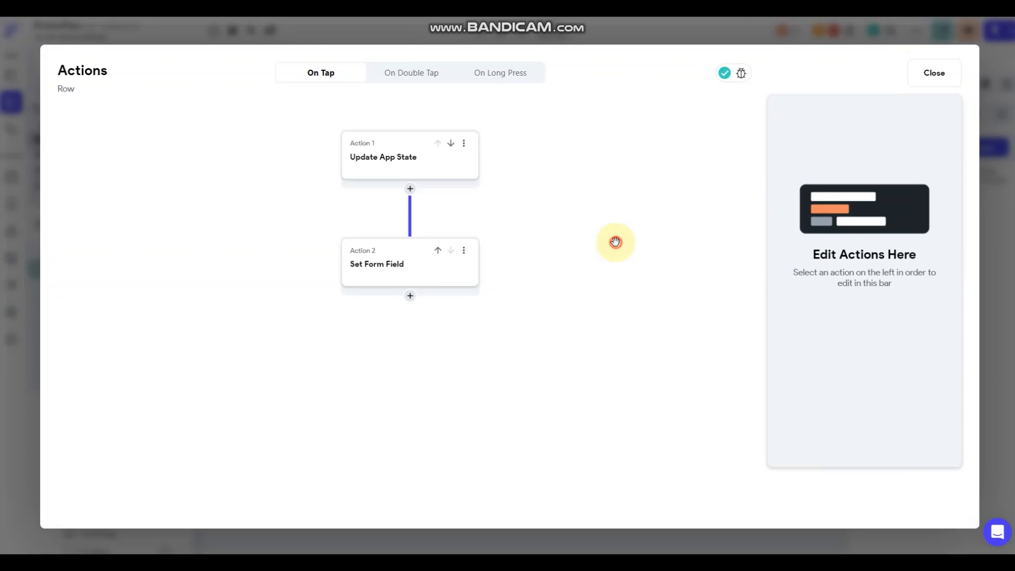
click(1002, 264)
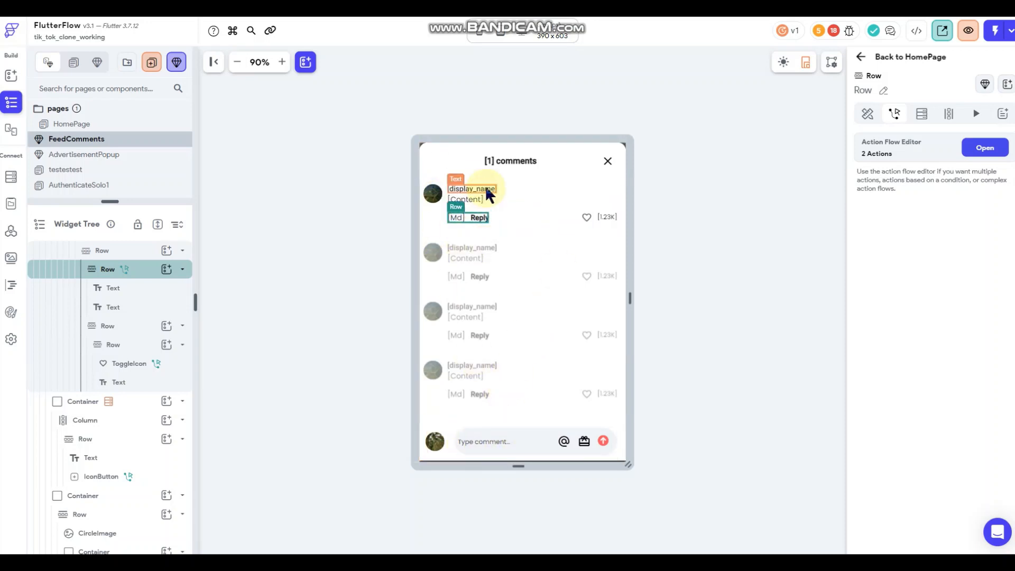
- Add an On Tap Create Document action for the Comments collection to the red send icon beside the comment field
click(739, 320)
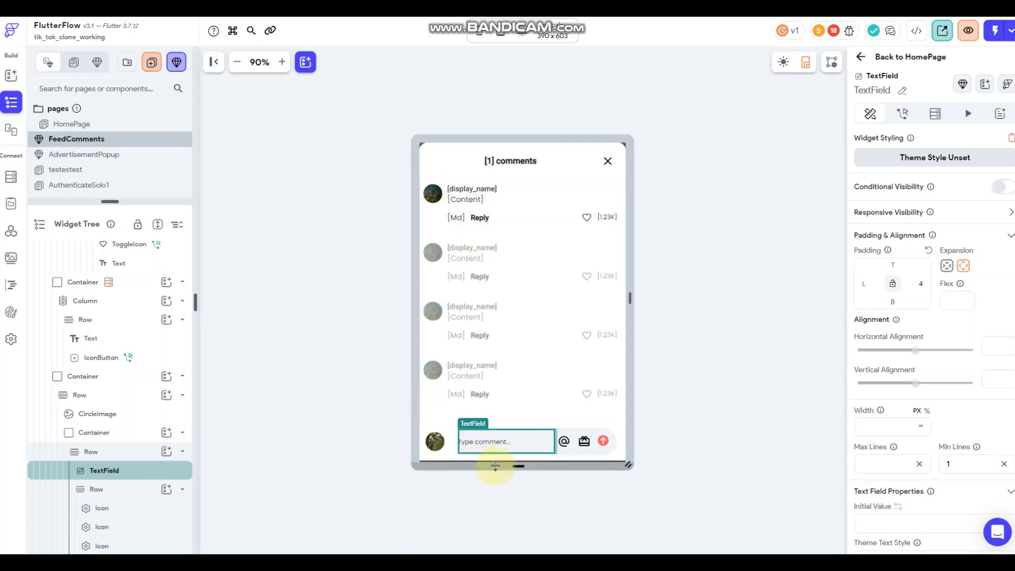
click(603, 443)
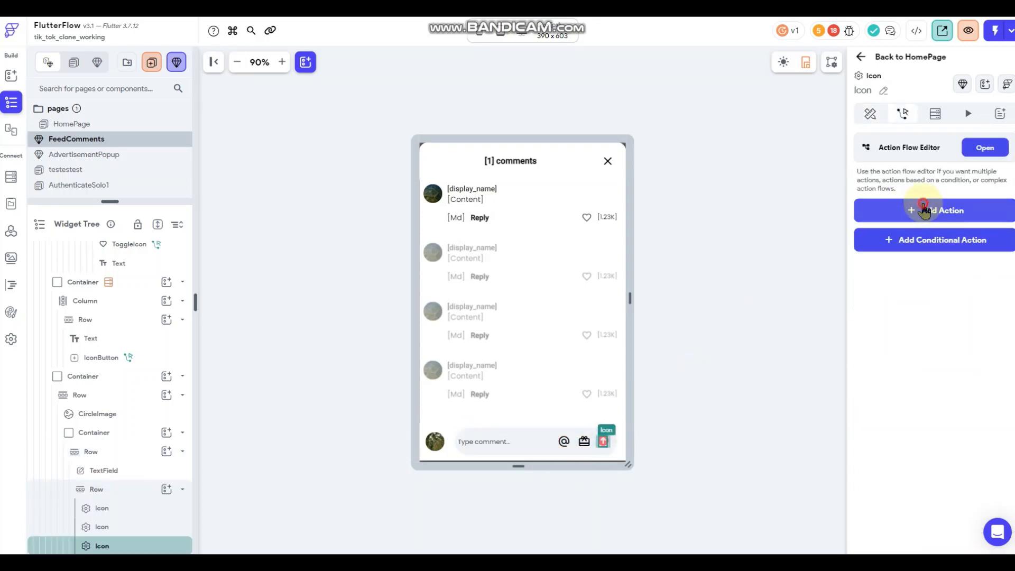
click(924, 210)
scroll(917, 327, down, 2)
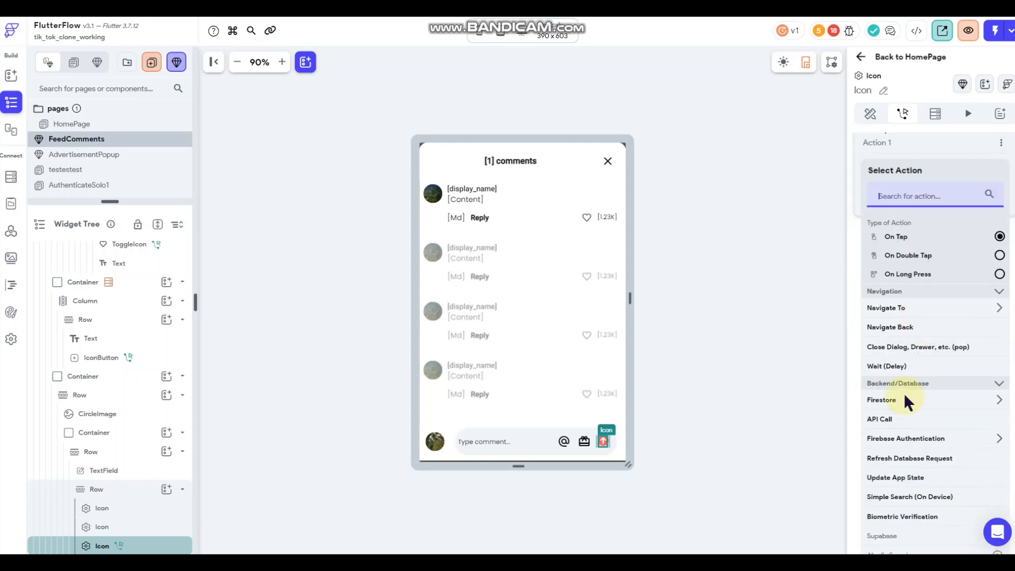
click(908, 401)
scroll(915, 349, down, 2)
click(909, 317)
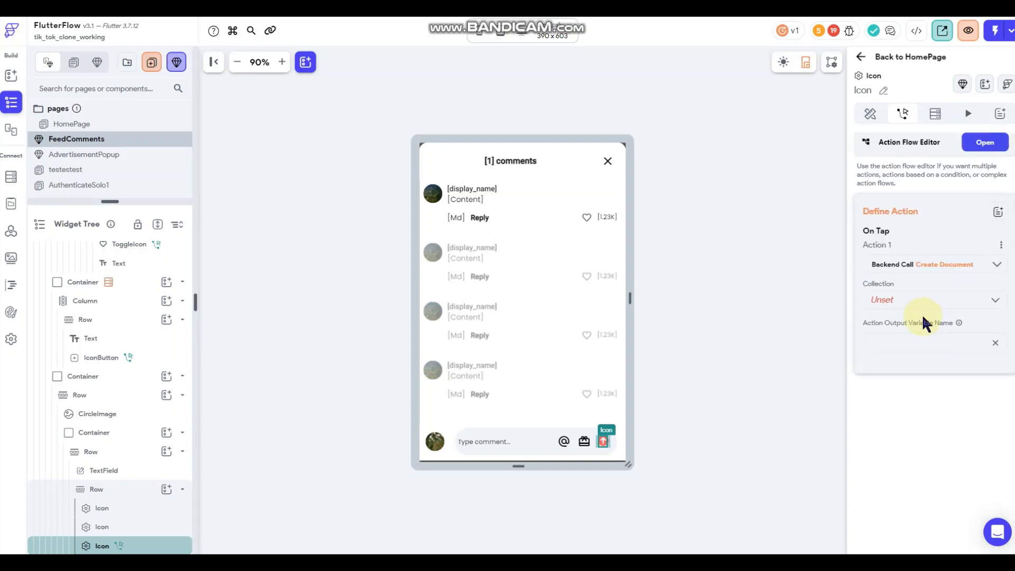
click(914, 299)
click(915, 361)
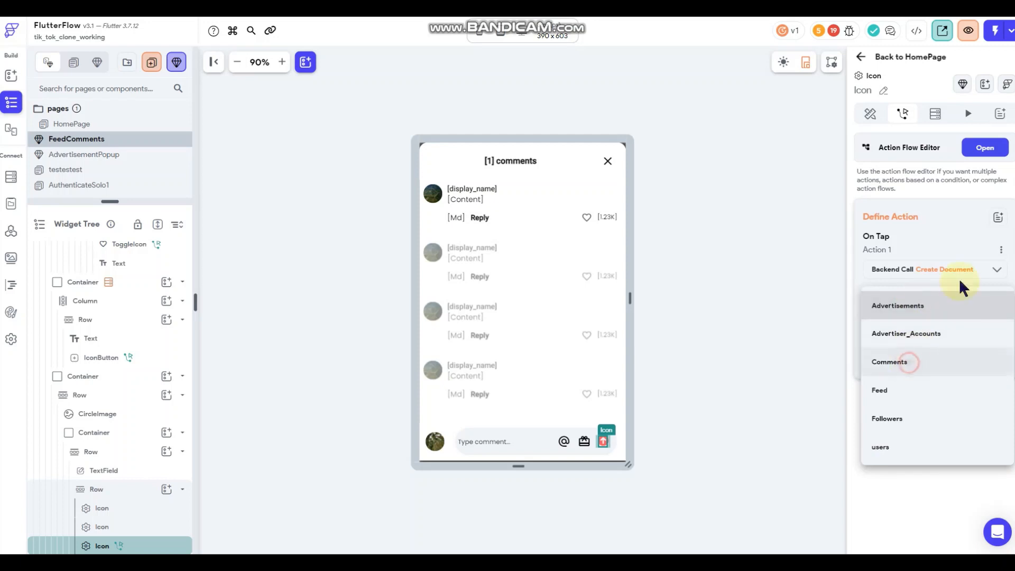
- Set the new comment's Feed Reference to the Feed Document's Reference
click(915, 370)
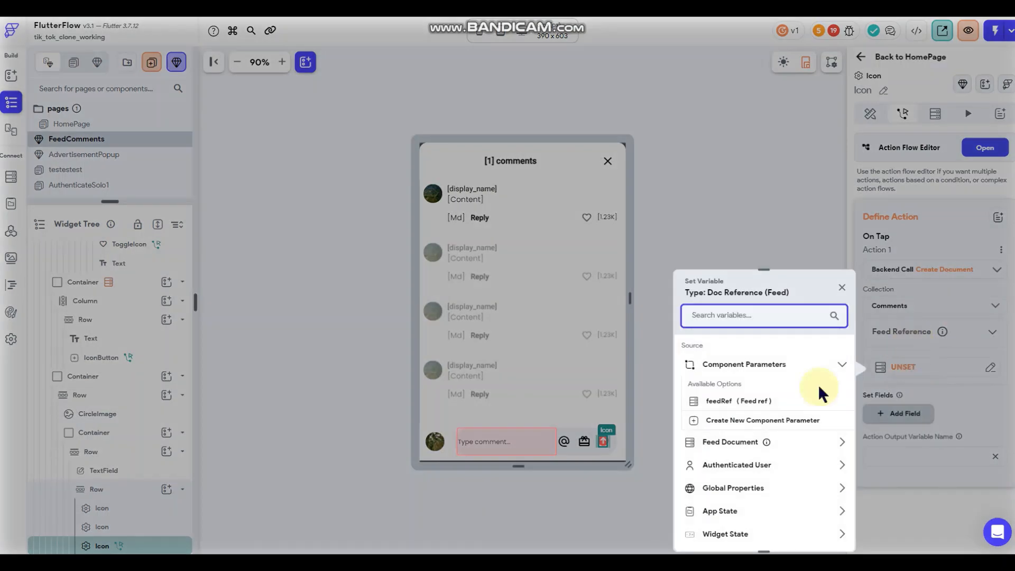
scroll(770, 410, down, 3)
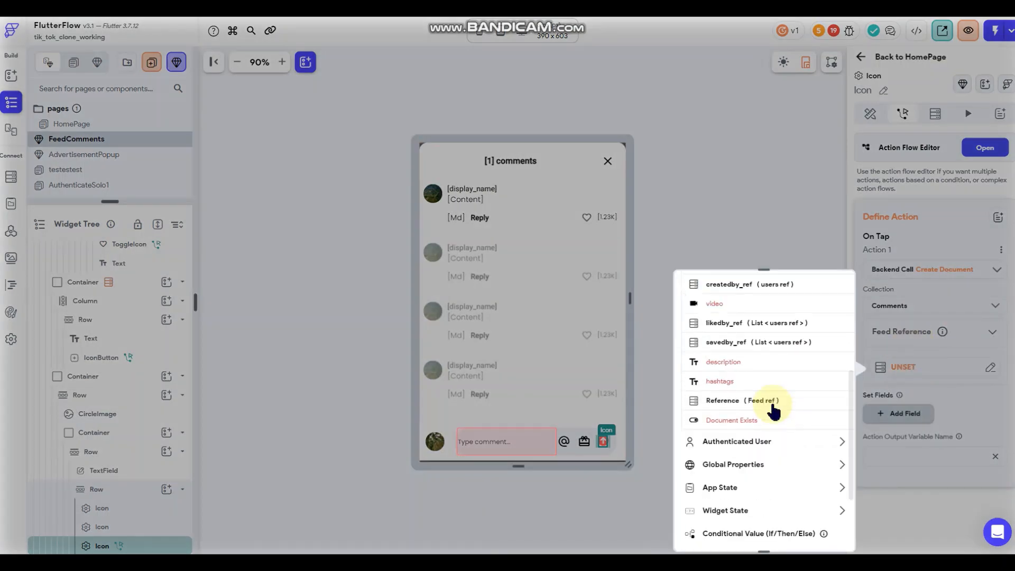
click(736, 400)
click(825, 532)
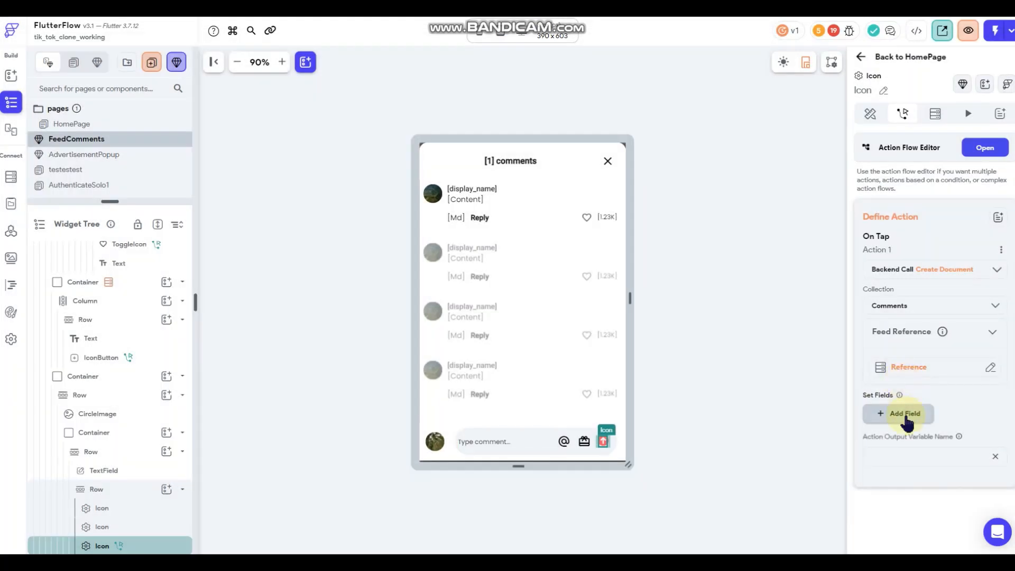
- Add the fields DateCreated, CreatedBy_Ref, Content, TaggedUser_Ref and LikeBy_Users to the Create Document action
click(905, 414)
click(907, 450)
click(907, 477)
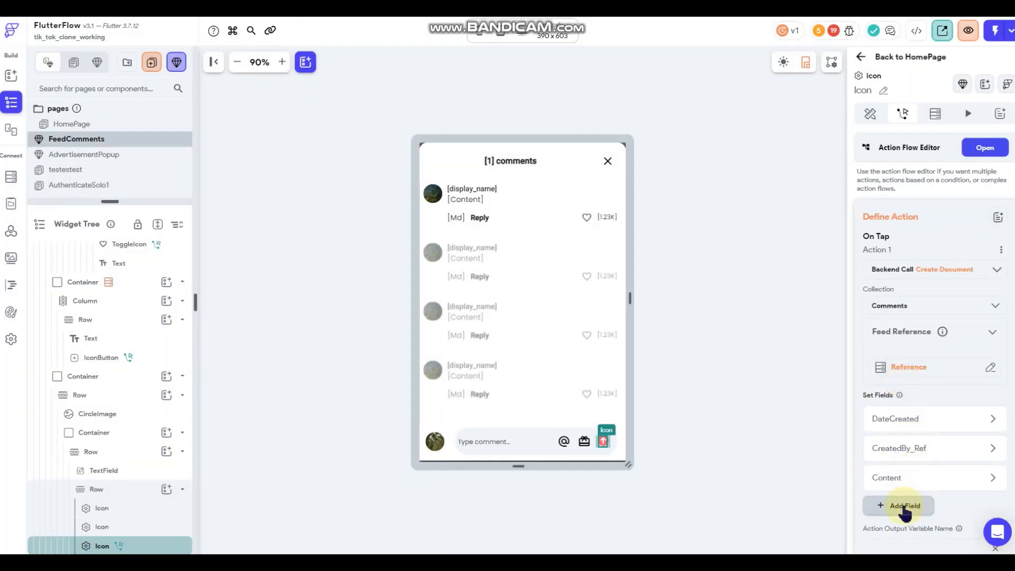
click(907, 507)
scroll(902, 507, down, 2)
click(899, 440)
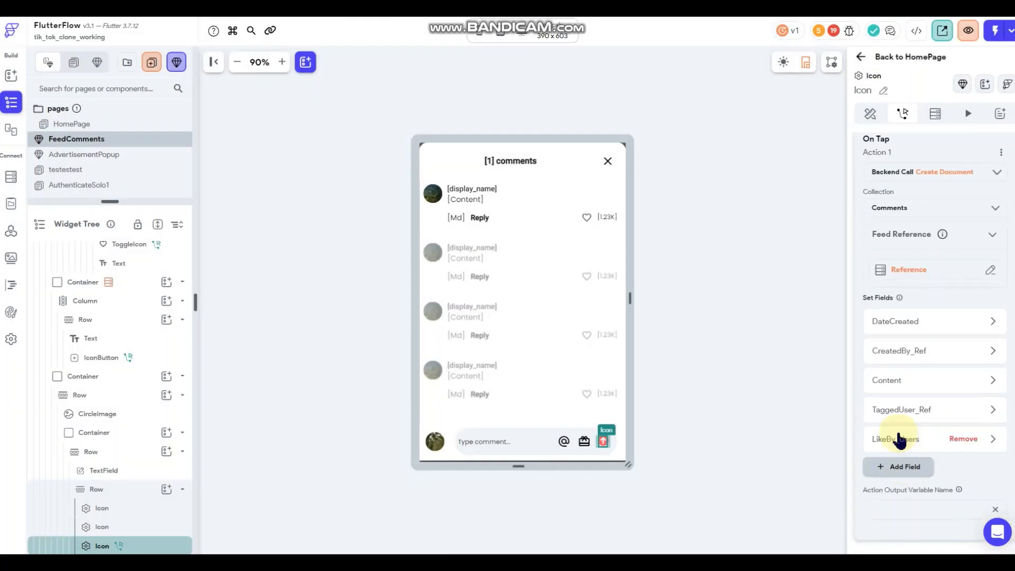
- Set the DateCreated field from the Current Time global property
click(908, 324)
click(897, 462)
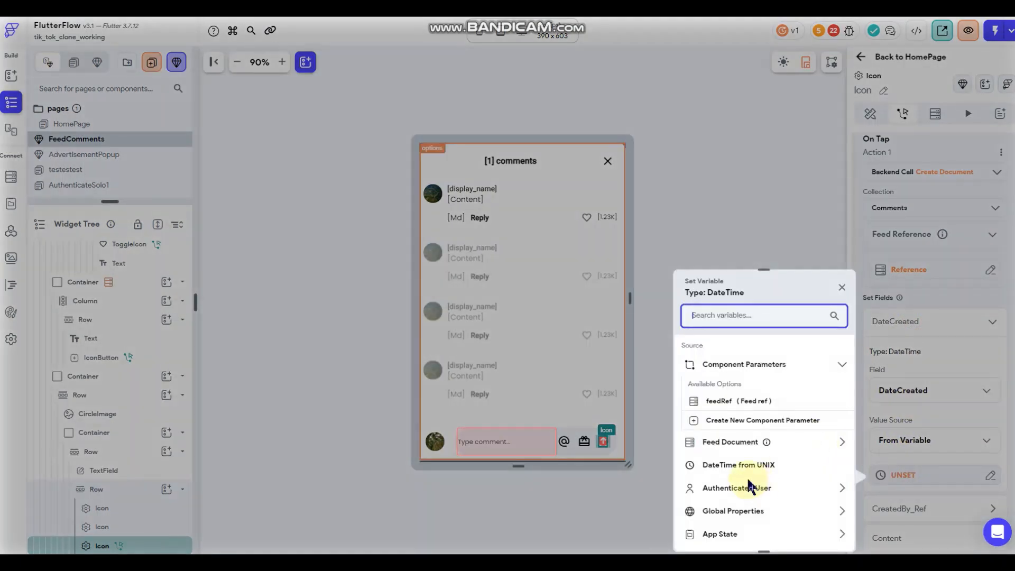
click(726, 511)
scroll(793, 426, down, 2)
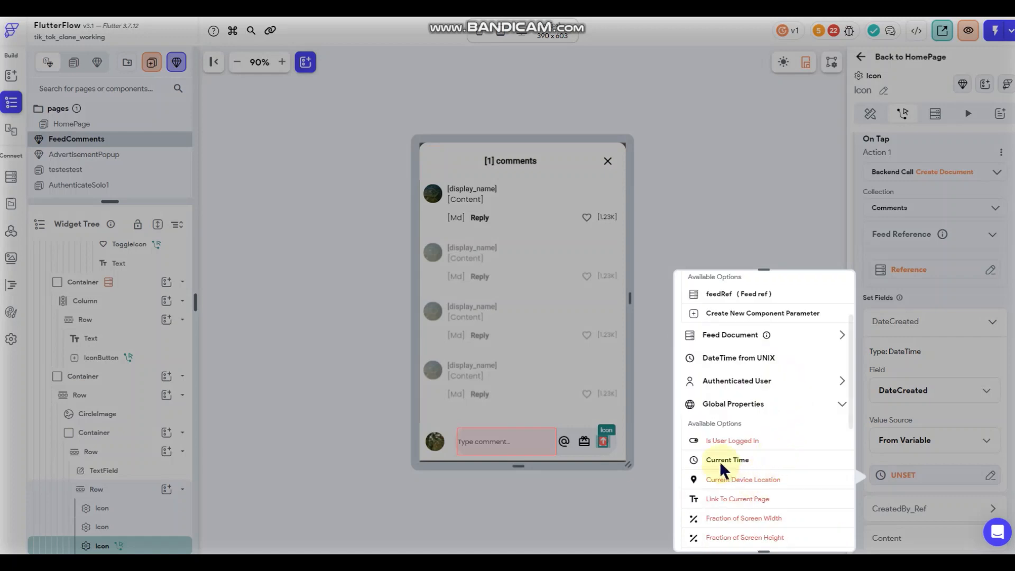
click(720, 459)
click(826, 529)
- Set the CreatedBy_Ref field to the Authenticated User's User Record Reference
scroll(923, 409, down, 2)
scroll(922, 410, down, 2)
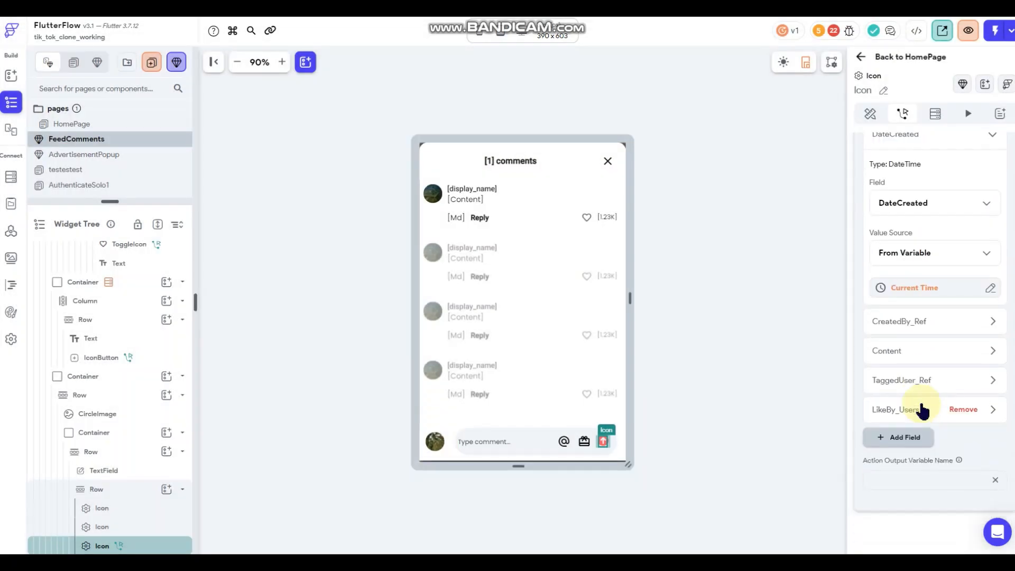
click(907, 323)
click(901, 423)
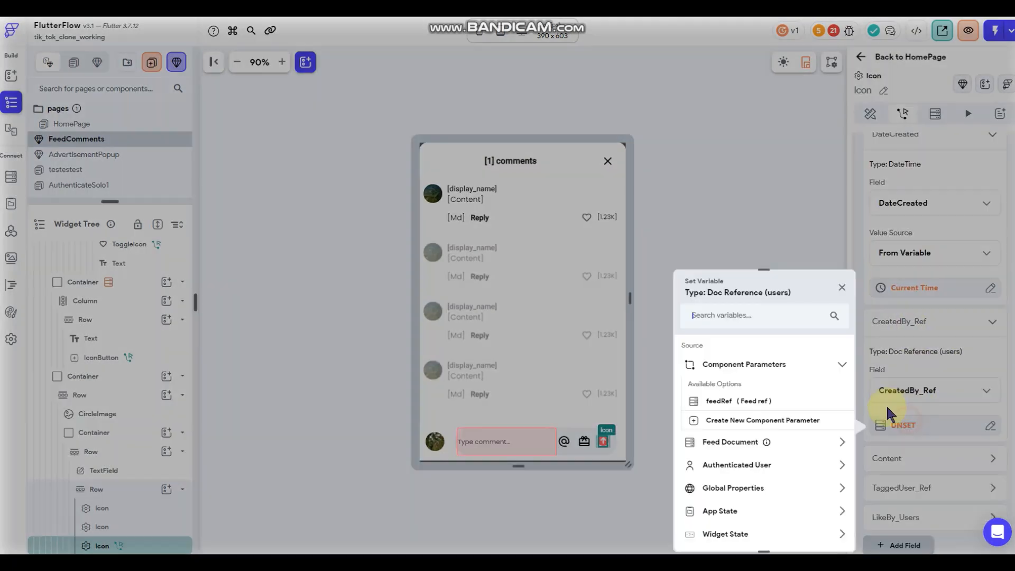
click(762, 467)
scroll(741, 517, down, 1)
click(741, 526)
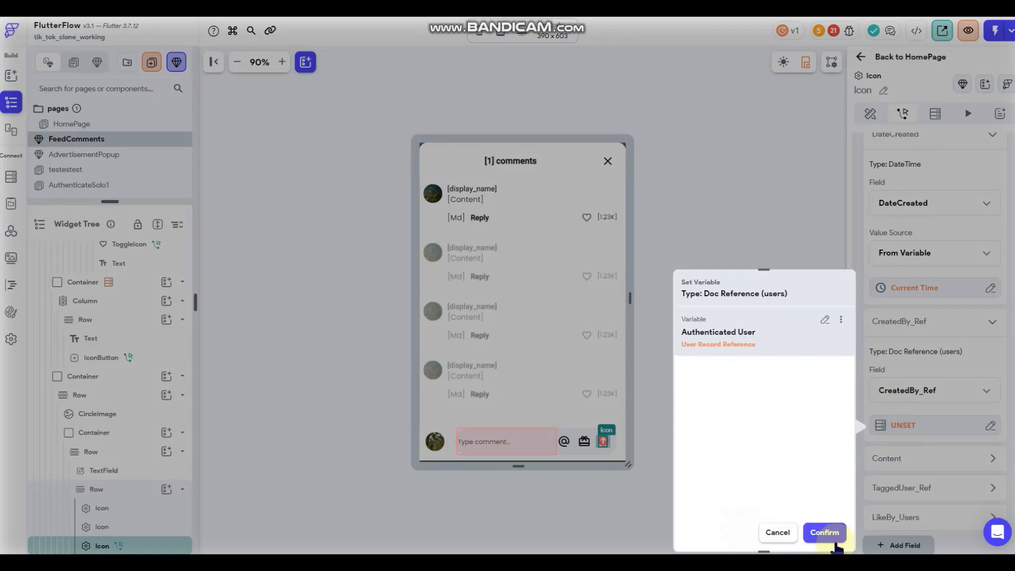
click(824, 529)
- Set the Content field's value source to From Variable, using the widget state of the "Type comment..." TextField
scroll(902, 421, down, 2)
click(905, 357)
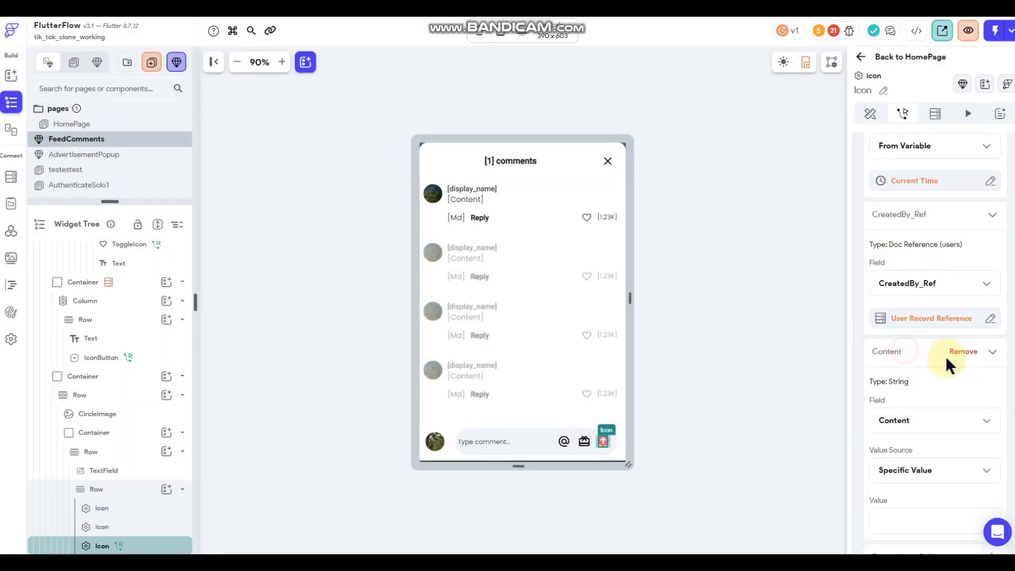
scroll(926, 386, down, 1)
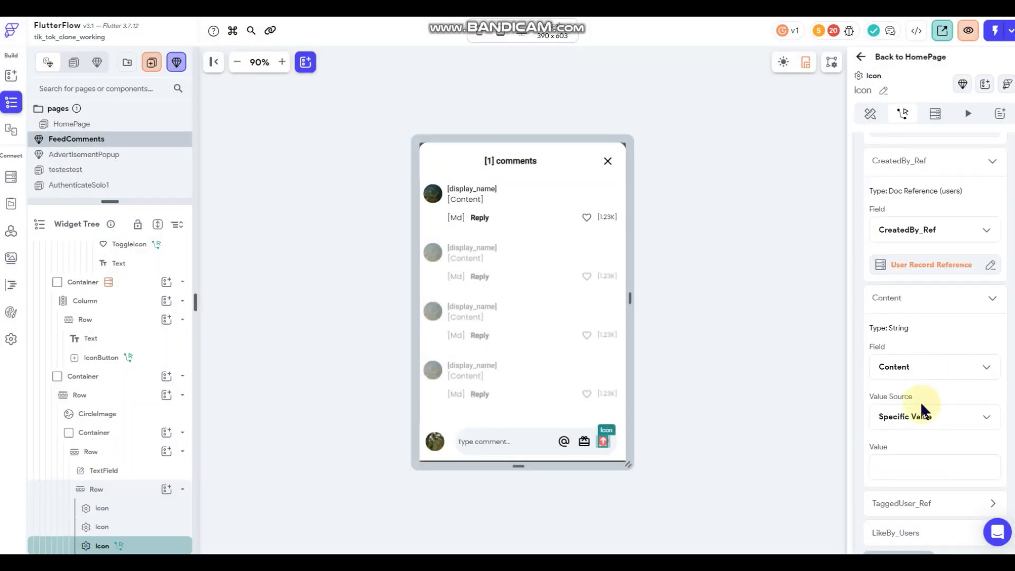
click(920, 420)
click(918, 446)
scroll(923, 391, down, 2)
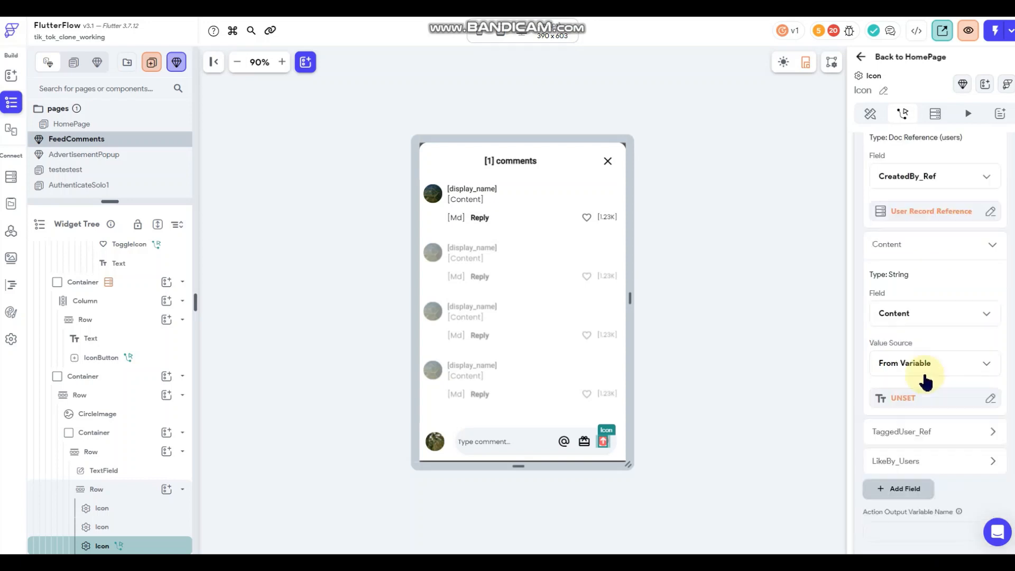
click(903, 346)
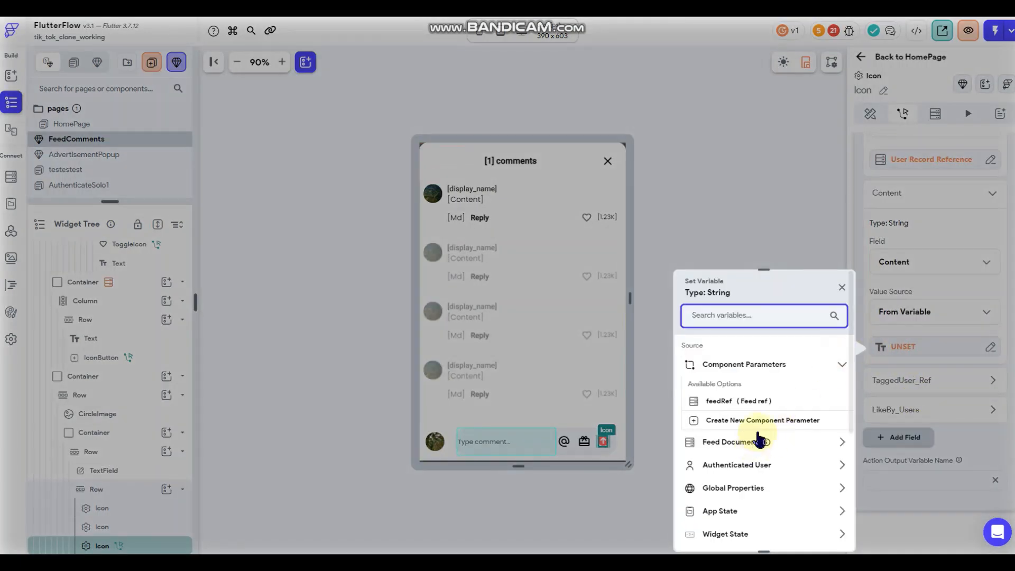
scroll(761, 439, down, 1)
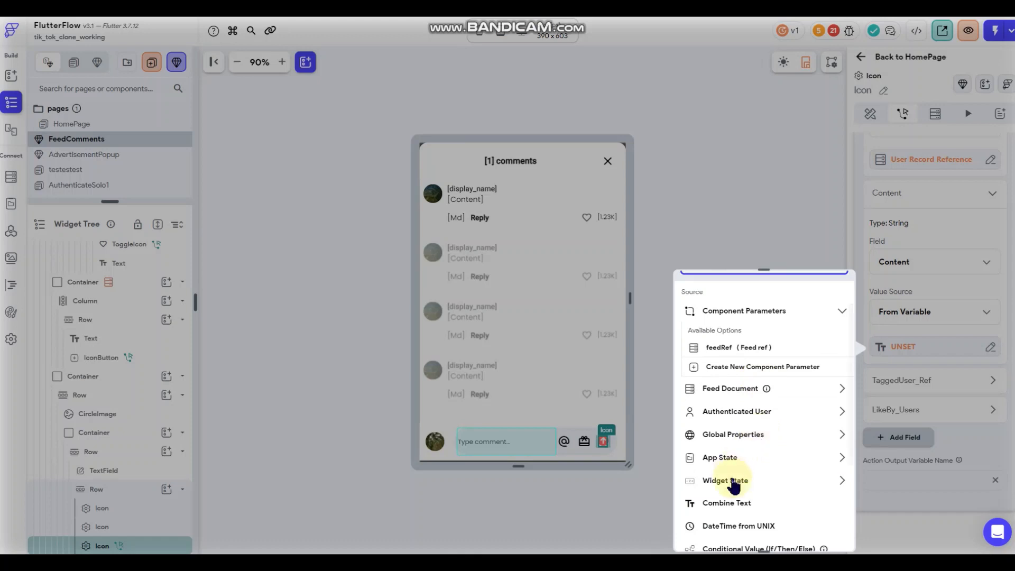
click(730, 481)
scroll(754, 442, down, 2)
click(740, 411)
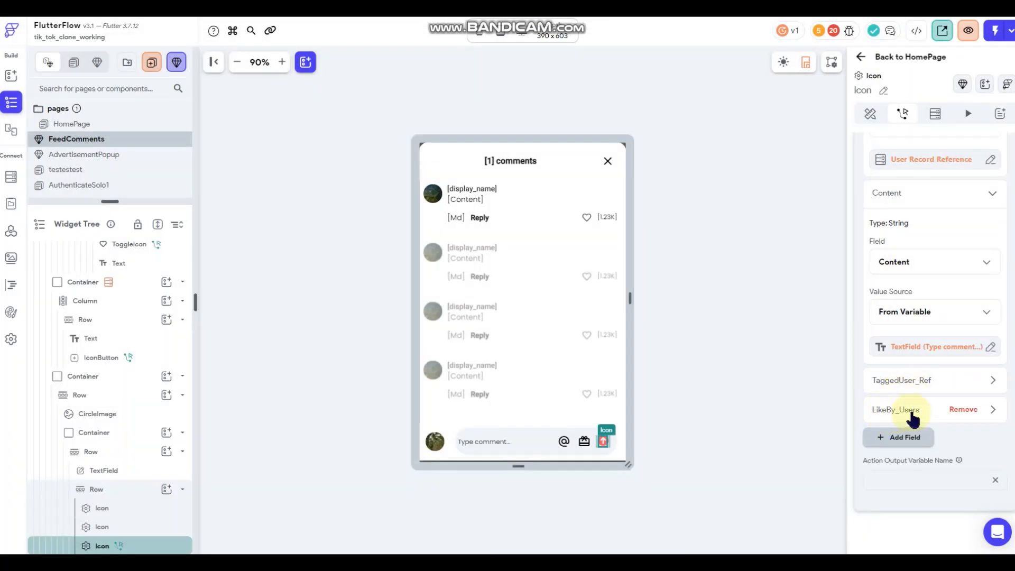
- Remove the LikeBy_Users field from the Create Document action
click(953, 411)
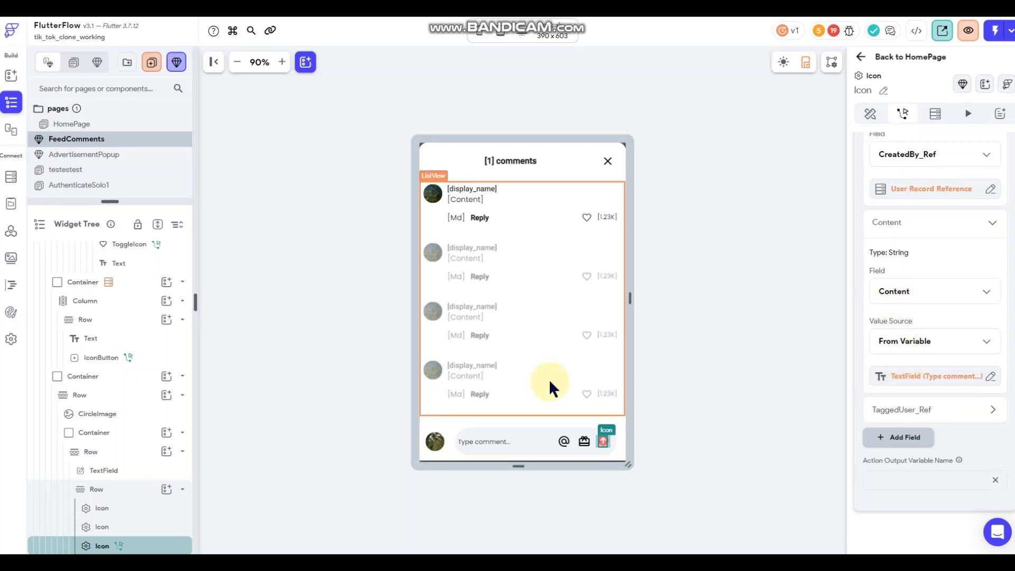
scroll(899, 295, up, 10)
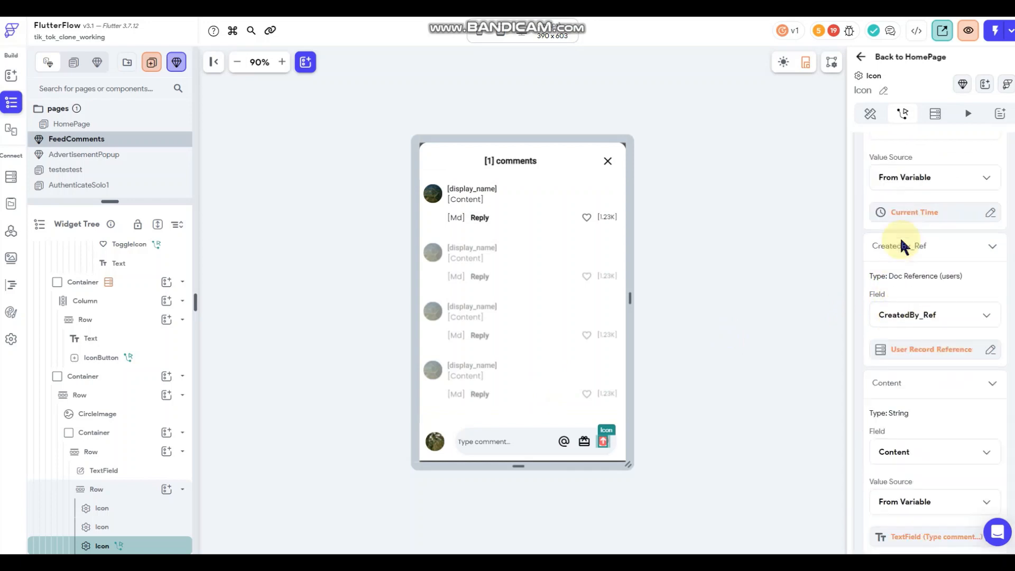
- Open the send icon's action flow and add a conditional after the Create Document action
scroll(930, 200, up, 3)
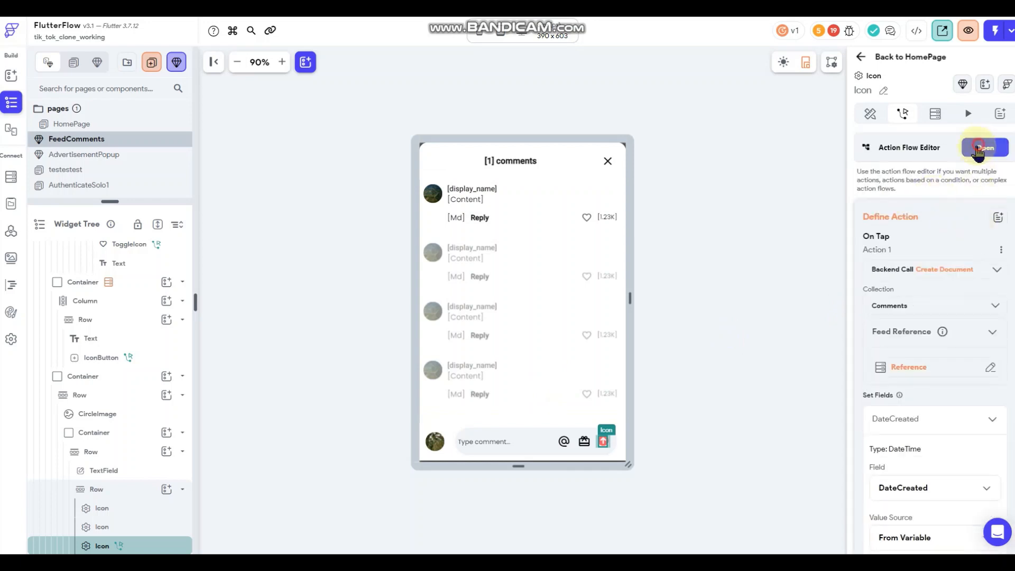
click(983, 146)
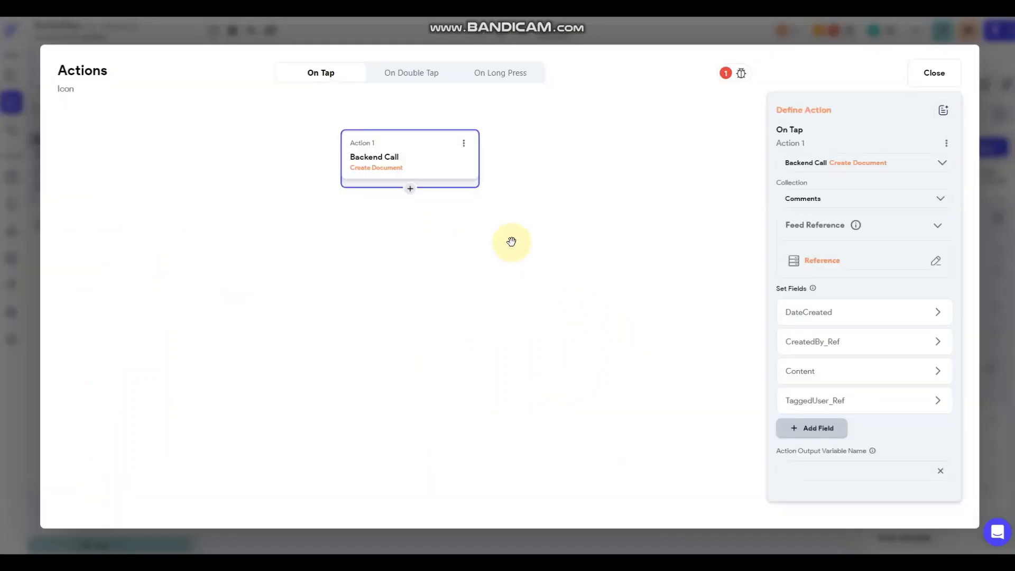
click(411, 189)
click(423, 241)
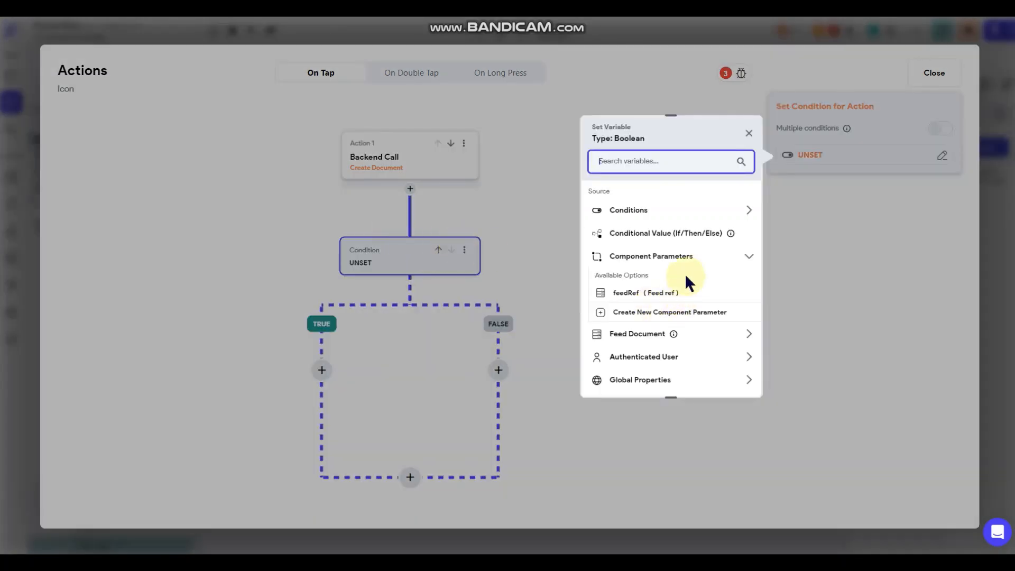
scroll(685, 276, down, 2)
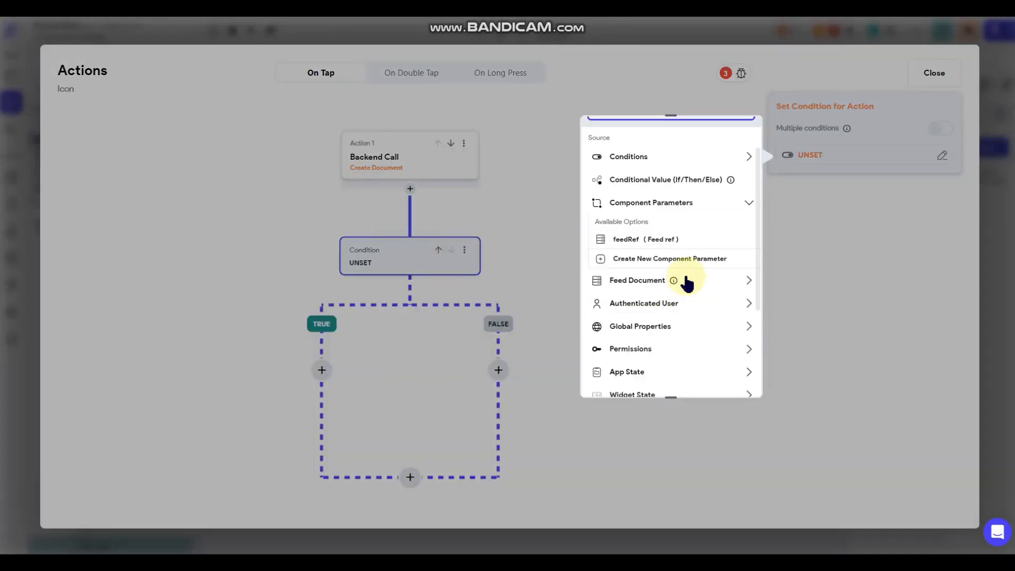
click(649, 319)
scroll(703, 272, down, 2)
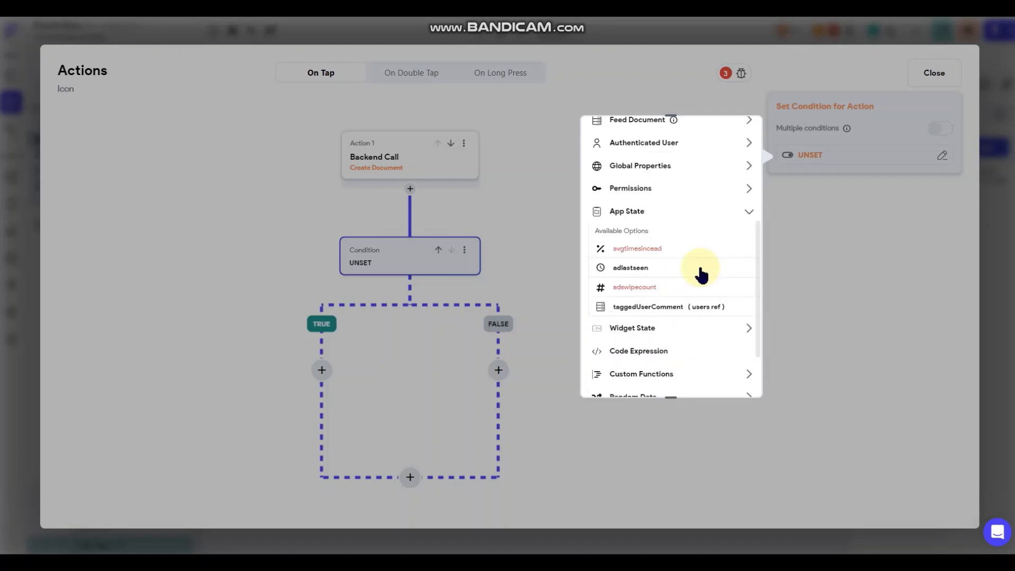
click(667, 311)
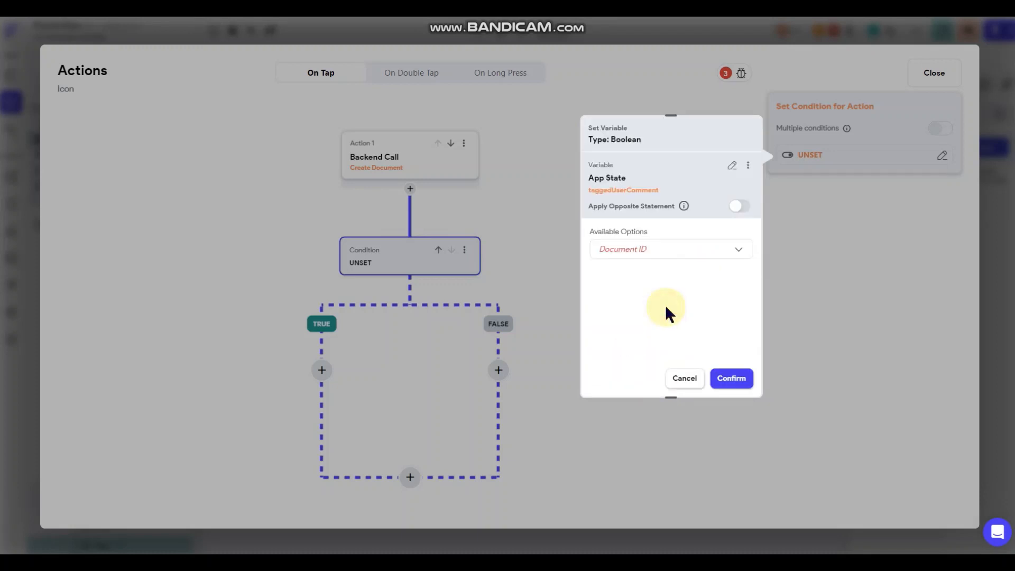
click(655, 256)
click(637, 322)
click(682, 375)
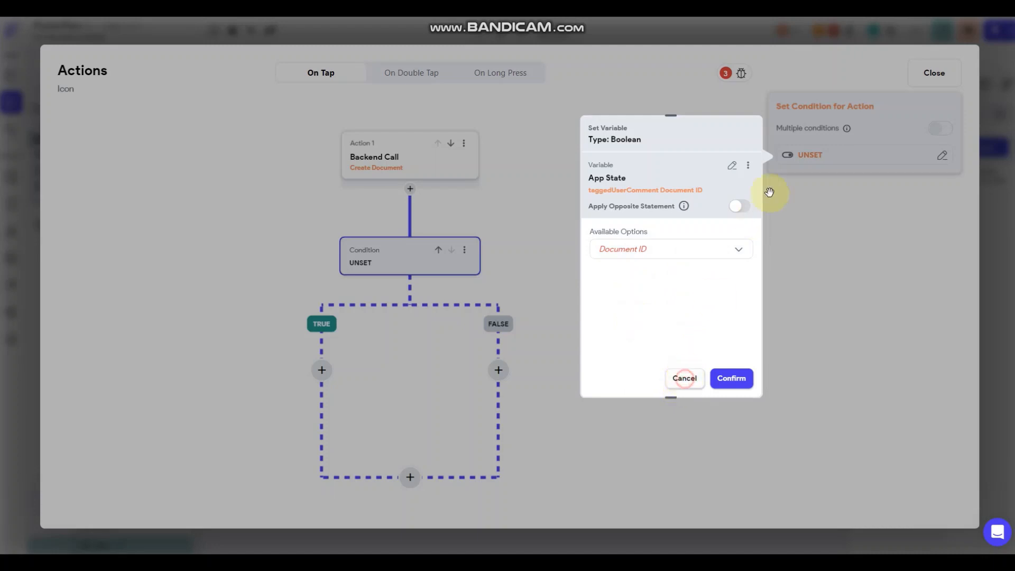
- Make the condition a Single Condition with the app state taggedUserComment as its first value
click(817, 155)
click(658, 211)
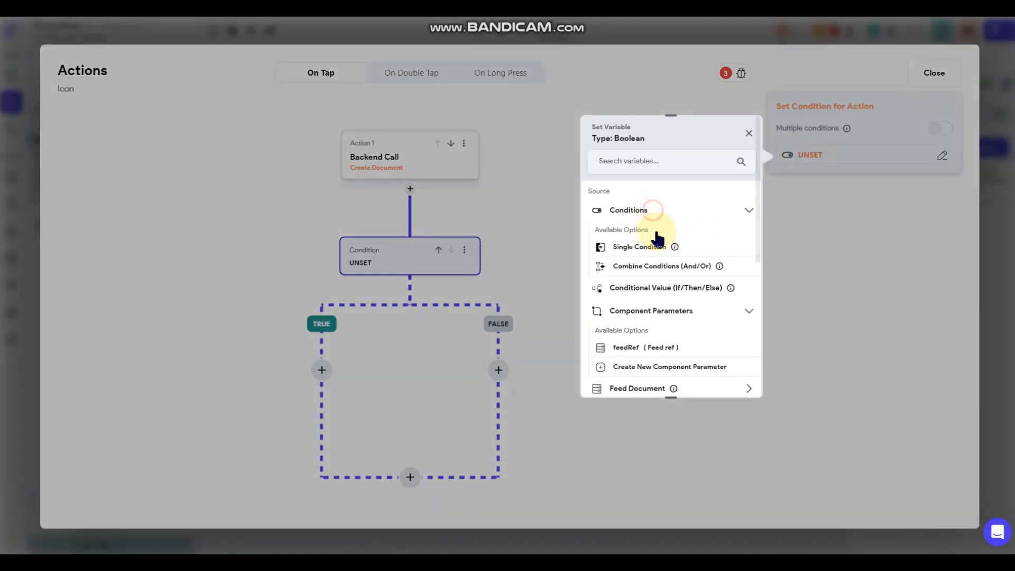
click(657, 246)
click(662, 226)
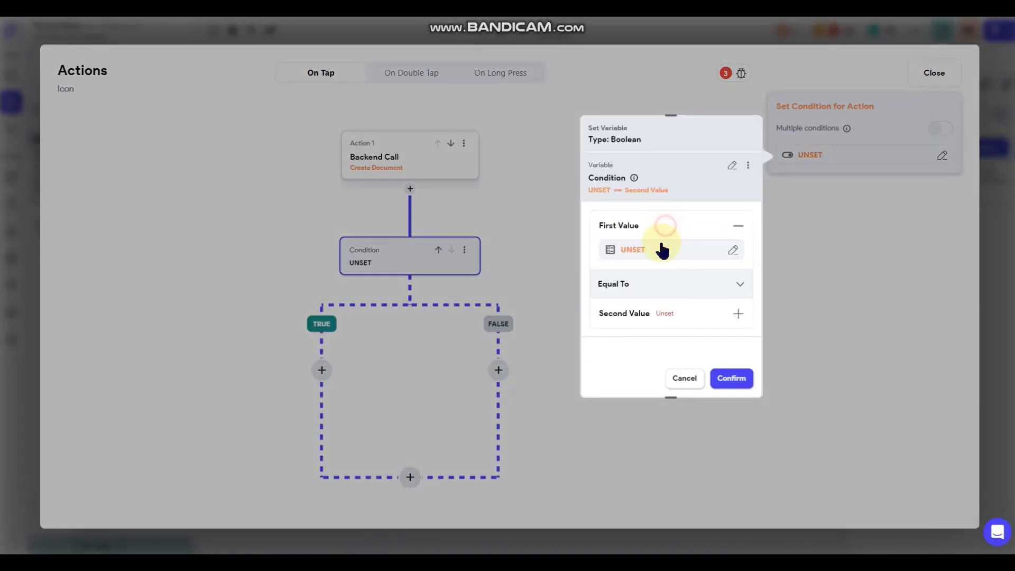
click(655, 249)
scroll(506, 389, down, 1)
scroll(492, 380, down, 1)
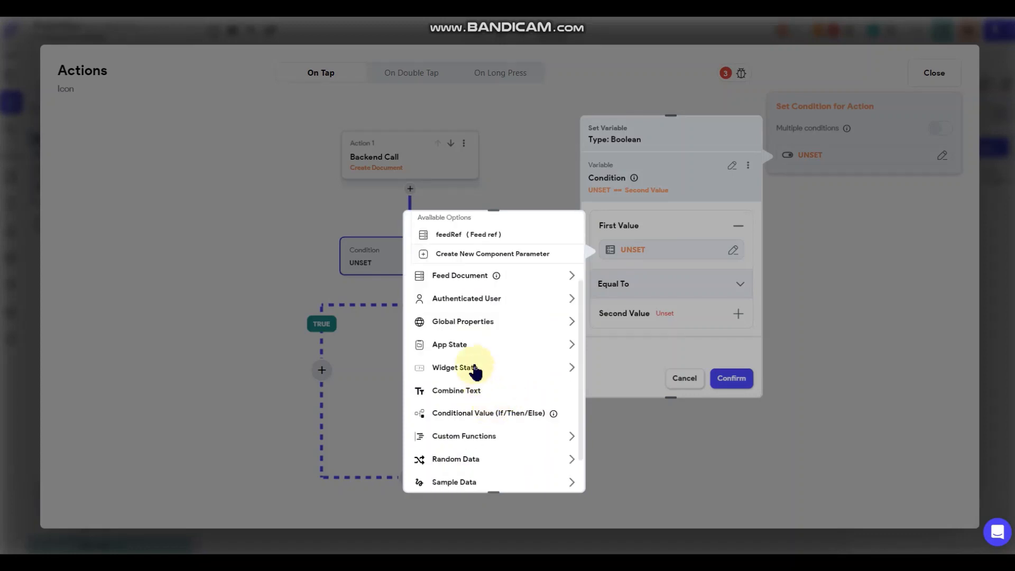
click(472, 348)
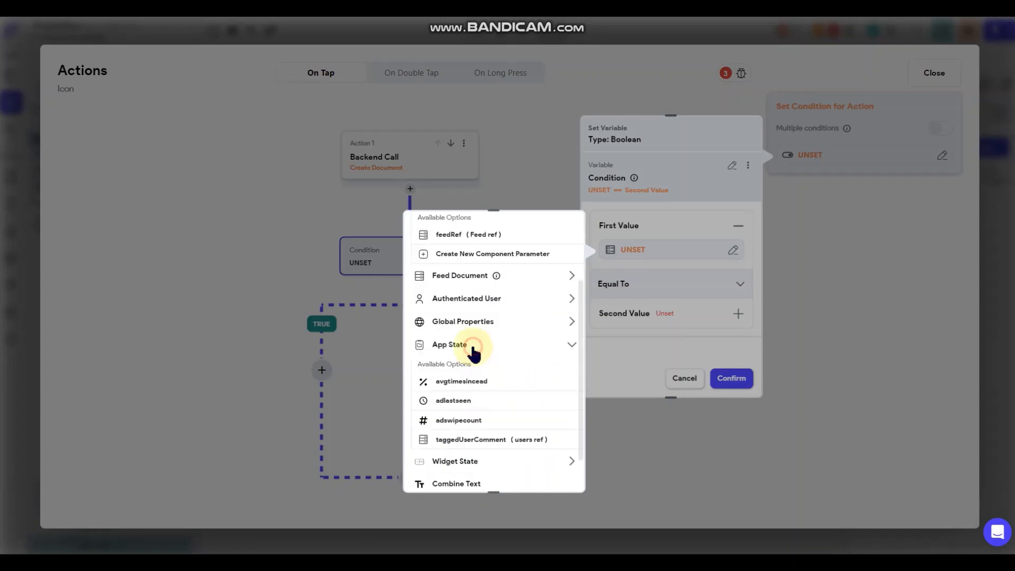
click(483, 439)
click(550, 472)
- Set the condition's operator to Is Set and confirm the condition
click(650, 285)
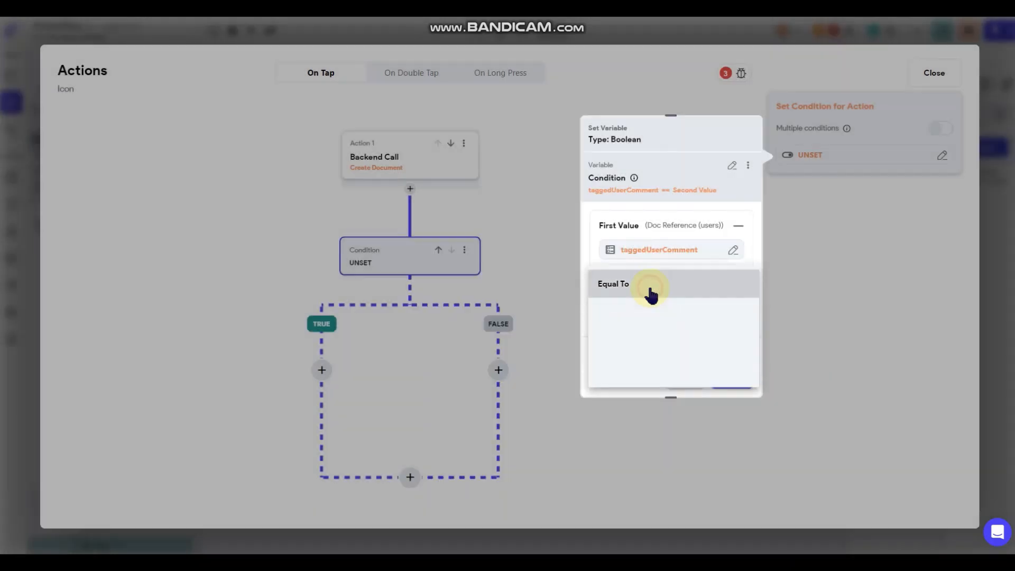
click(613, 341)
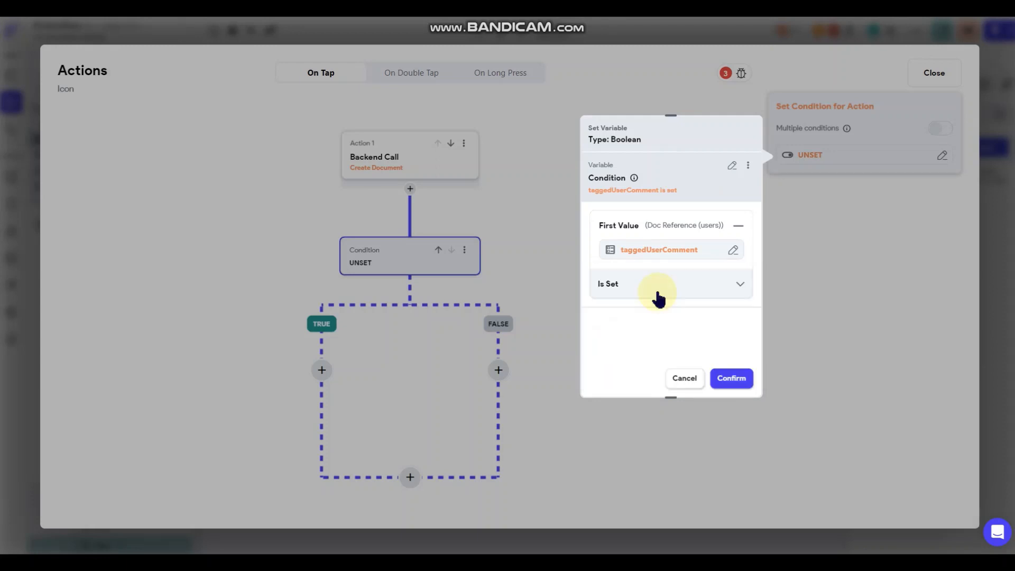
click(731, 380)
- Copy the Create Document action above the condition into the TRUE branch
click(464, 144)
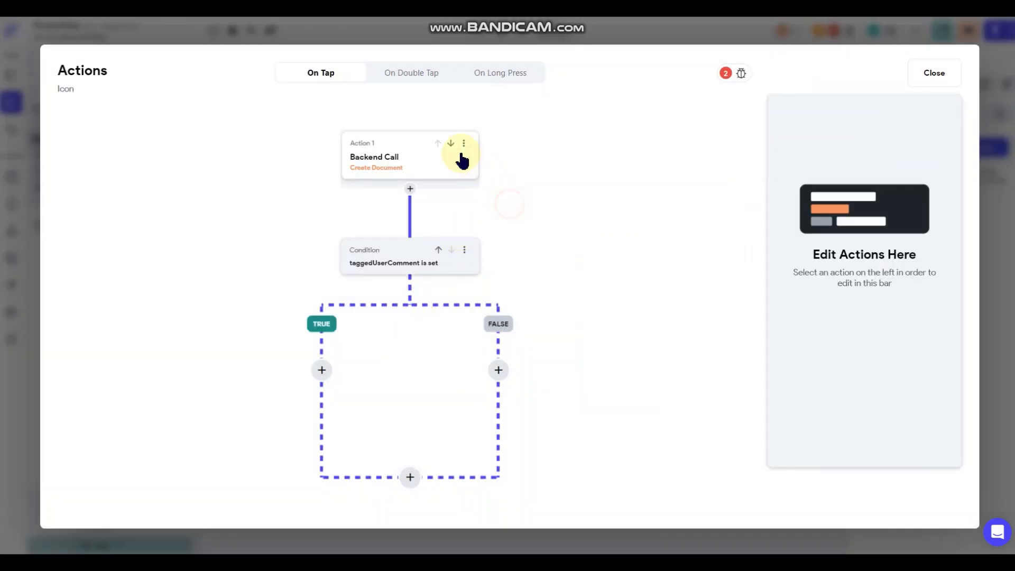
click(397, 165)
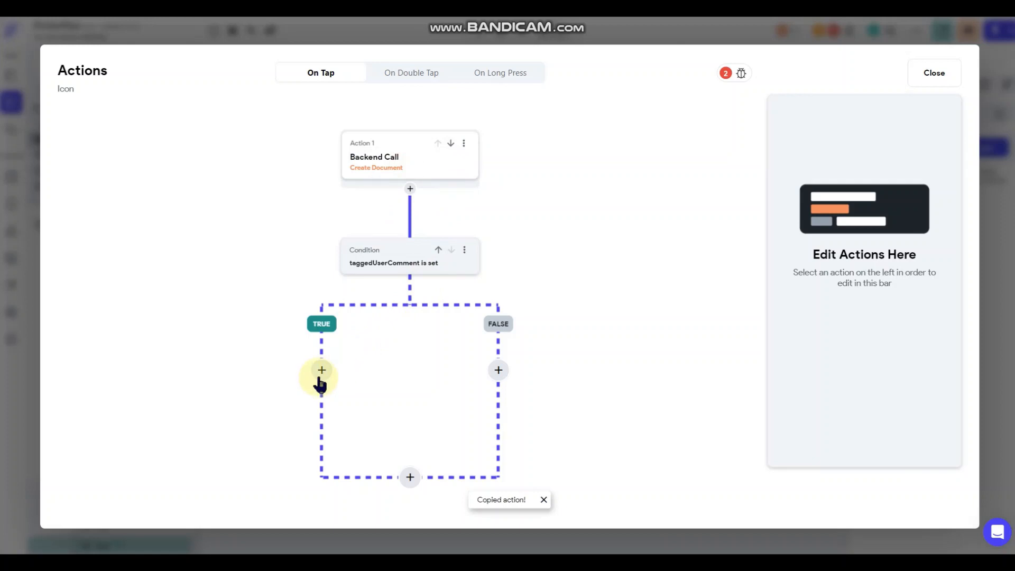
click(322, 370)
click(322, 474)
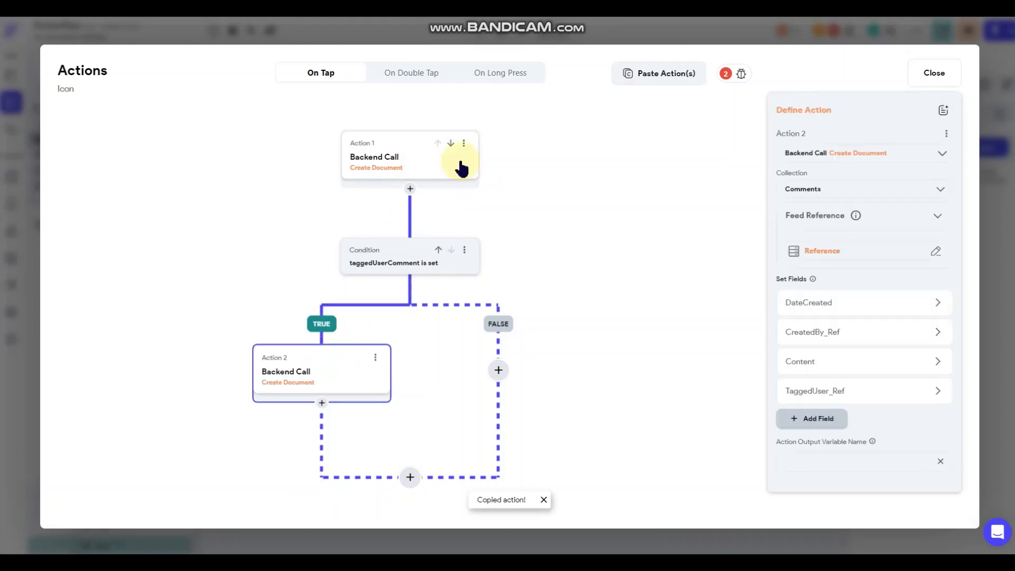
- Delete the original Create Document action above the condition
click(463, 143)
click(414, 208)
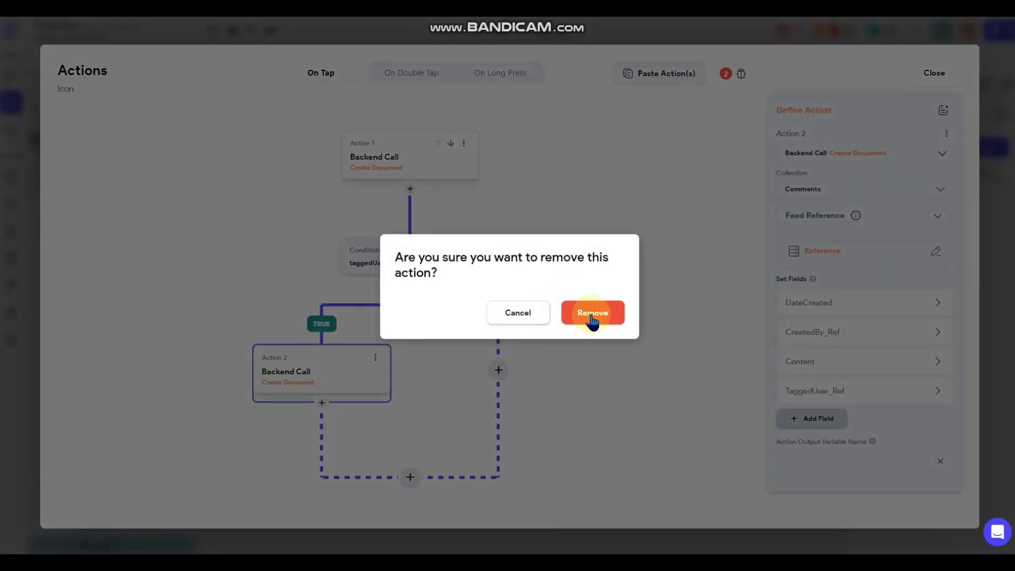
click(591, 318)
- Set the TaggedUser_Ref field of the TRUE branch's Create Document action to the app state taggedUserComment
click(347, 274)
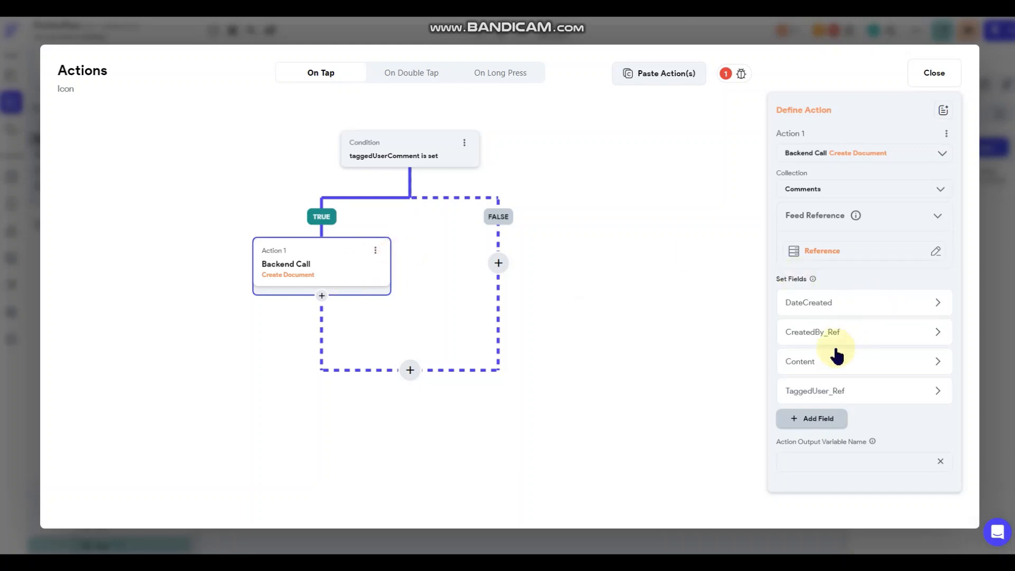
click(820, 391)
click(818, 408)
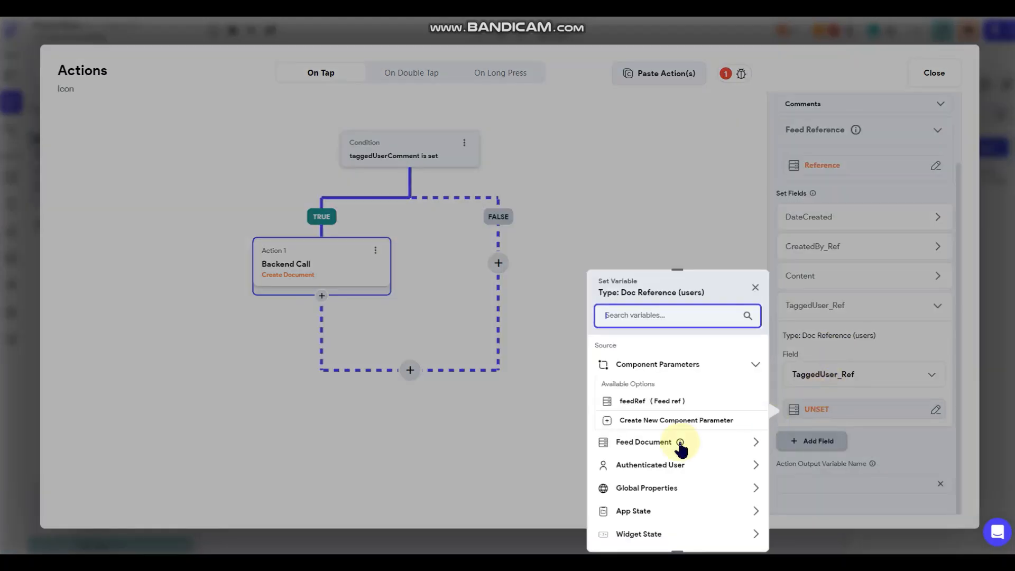
scroll(677, 446, down, 1)
scroll(696, 434, down, 2)
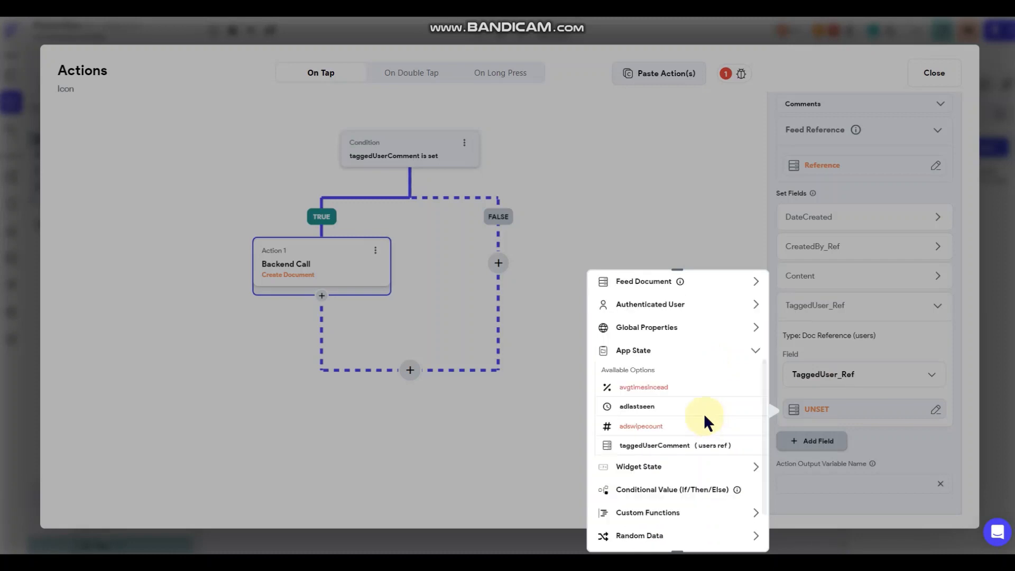
click(650, 447)
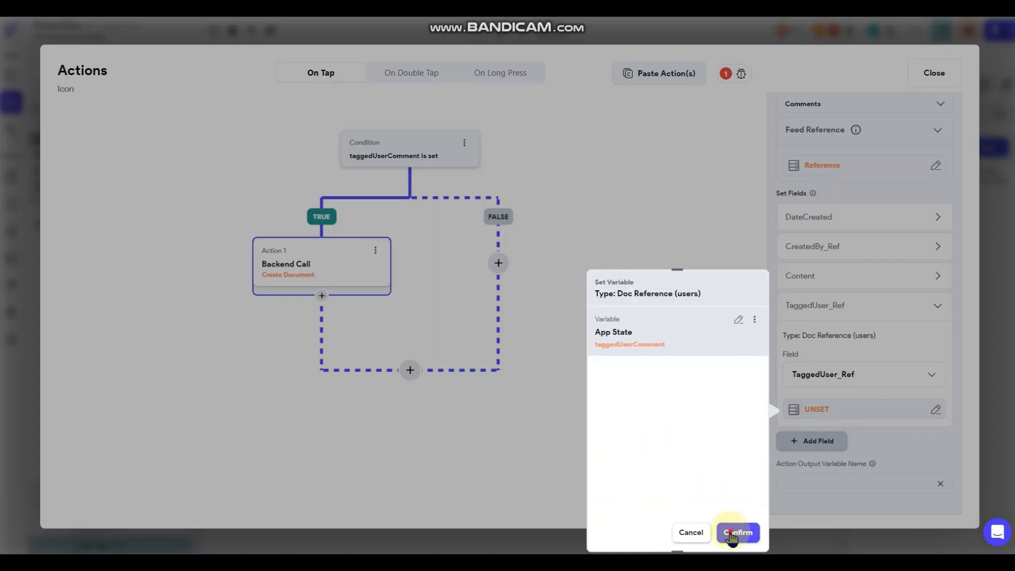
click(732, 533)
- Copy the TRUE branch's Create Document action into the FALSE branch and remove the copy's TaggedUser_Ref field
click(376, 250)
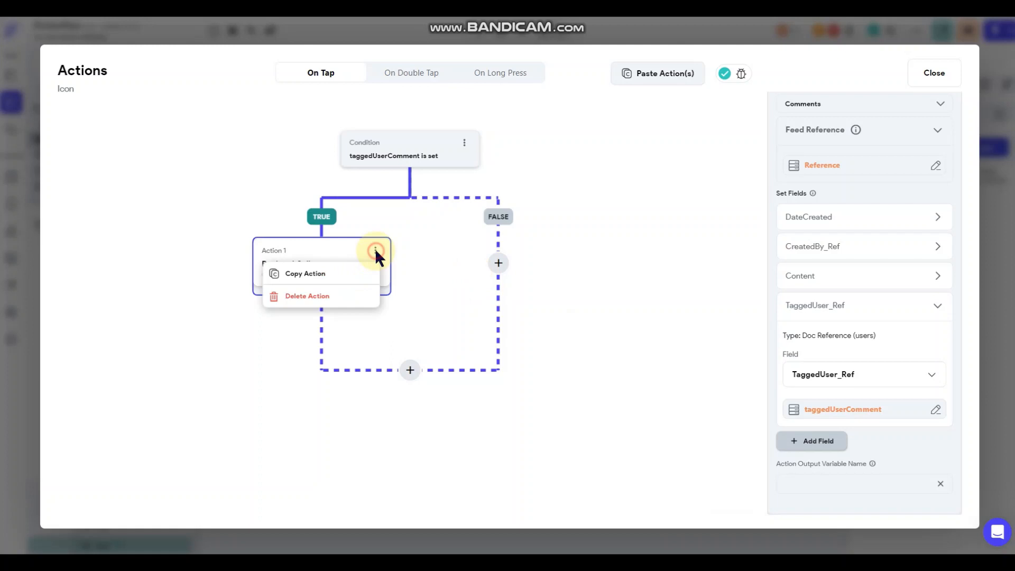
click(304, 275)
click(499, 263)
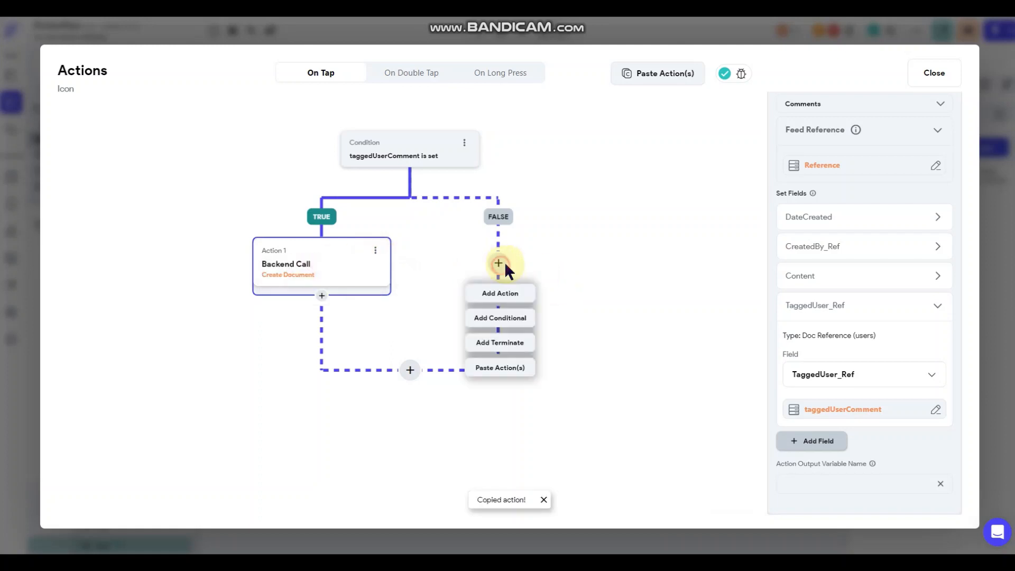
click(511, 372)
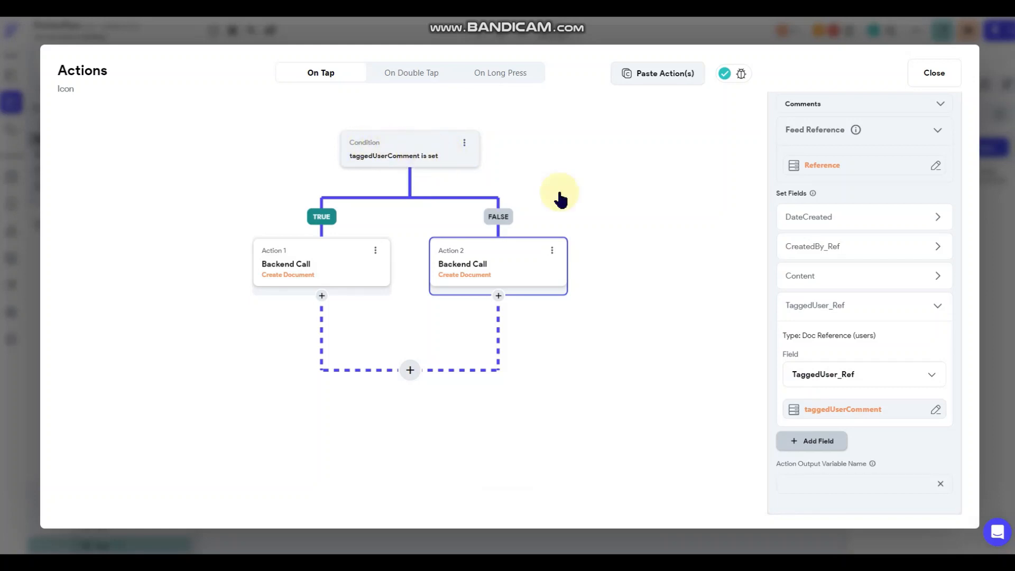
click(917, 311)
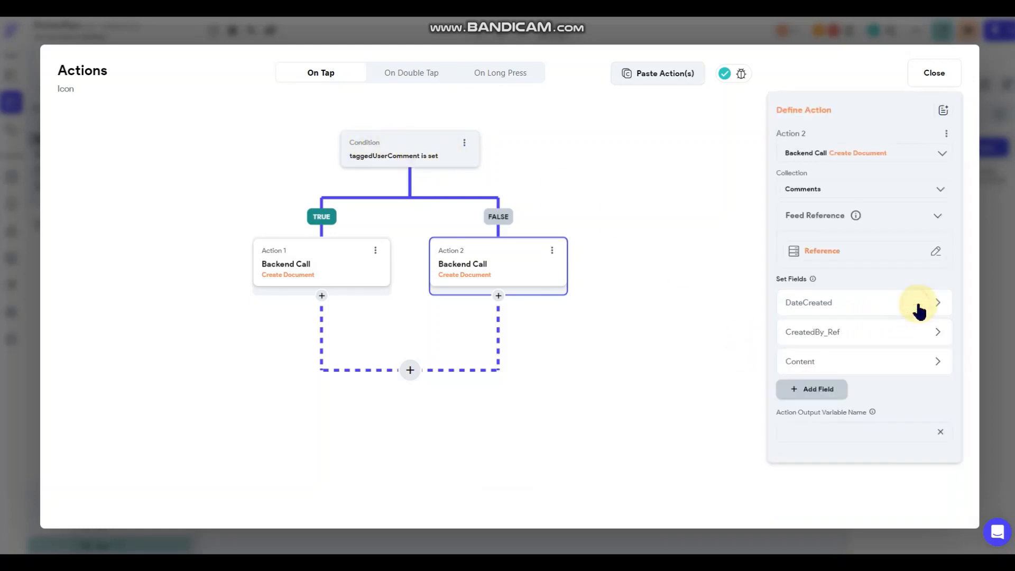
click(671, 286)
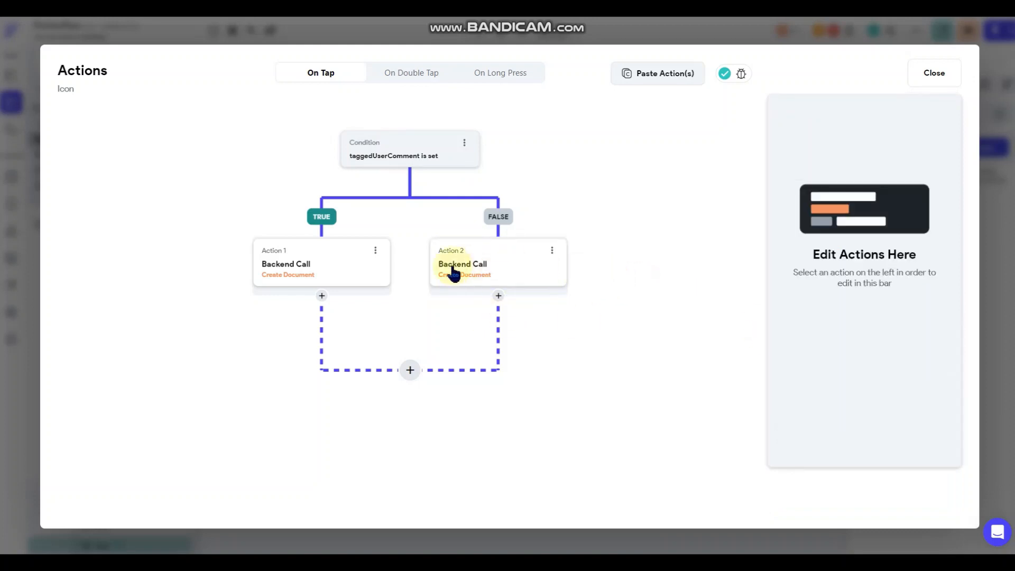
- Add an Update App State action after the Create Document action in the TRUE branch
click(321, 295)
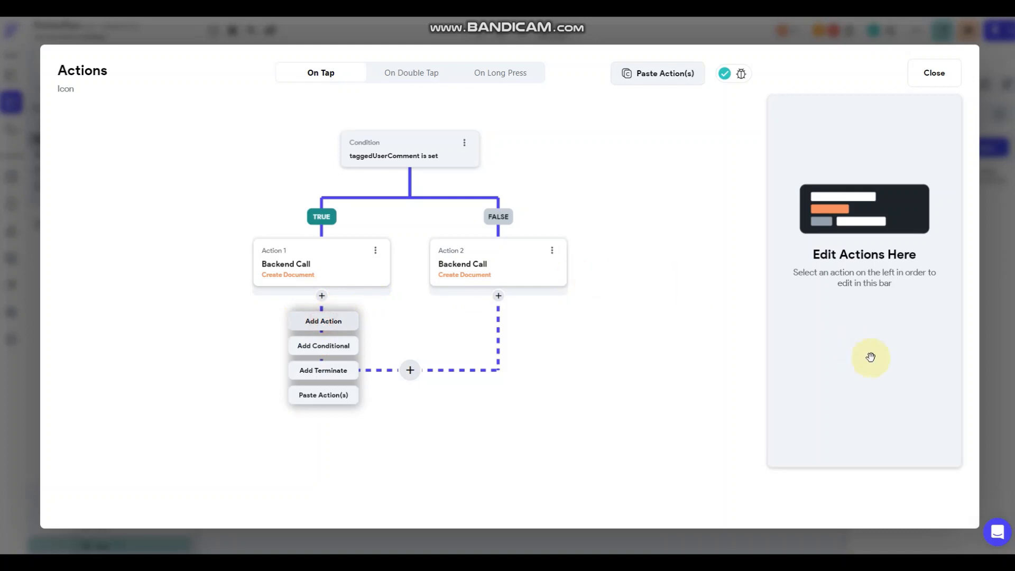
scroll(856, 325, down, 4)
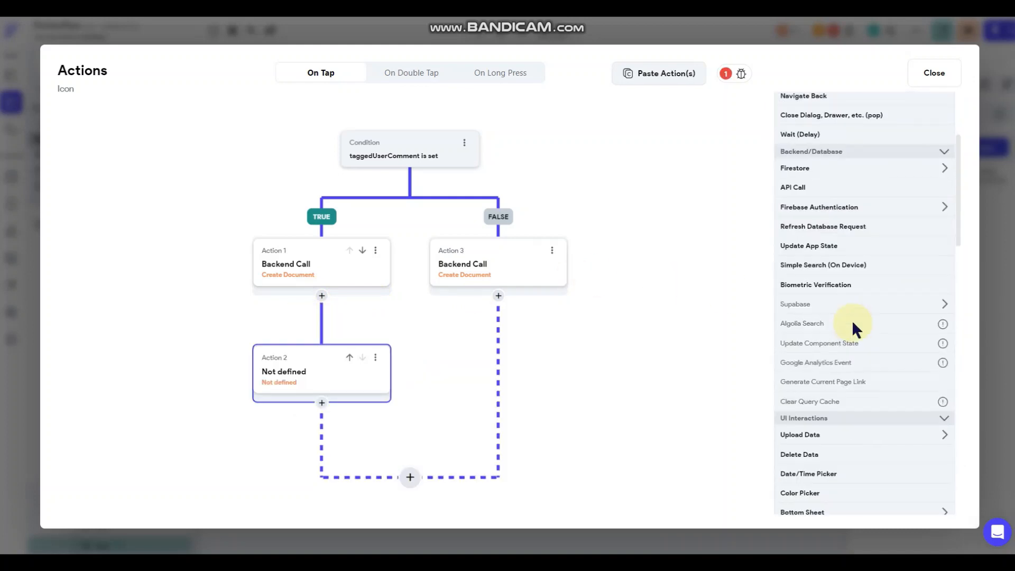
click(817, 245)
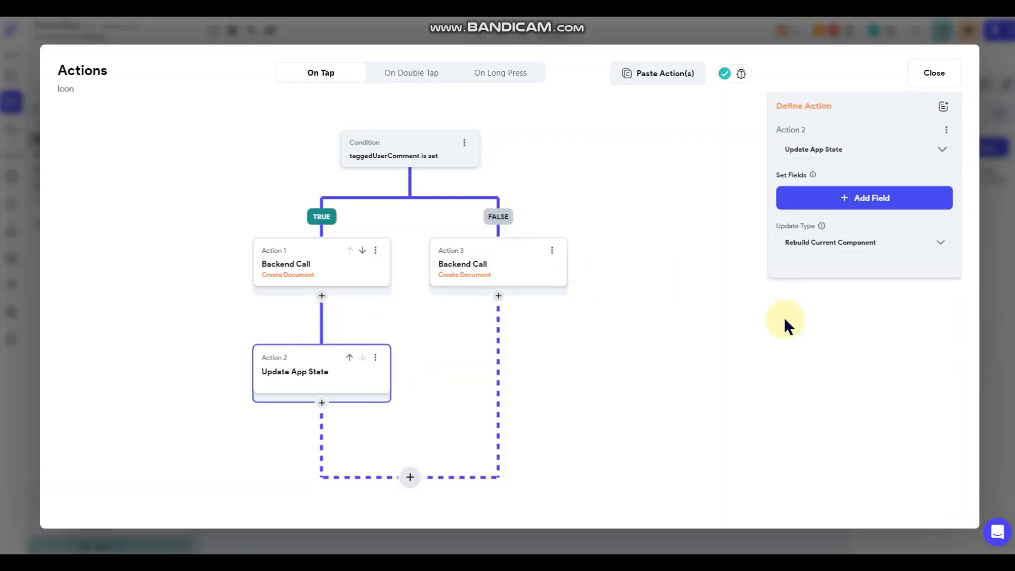
- Have the Update App State action clear the value of taggedUserComment, with the update type No Rebuild
click(851, 199)
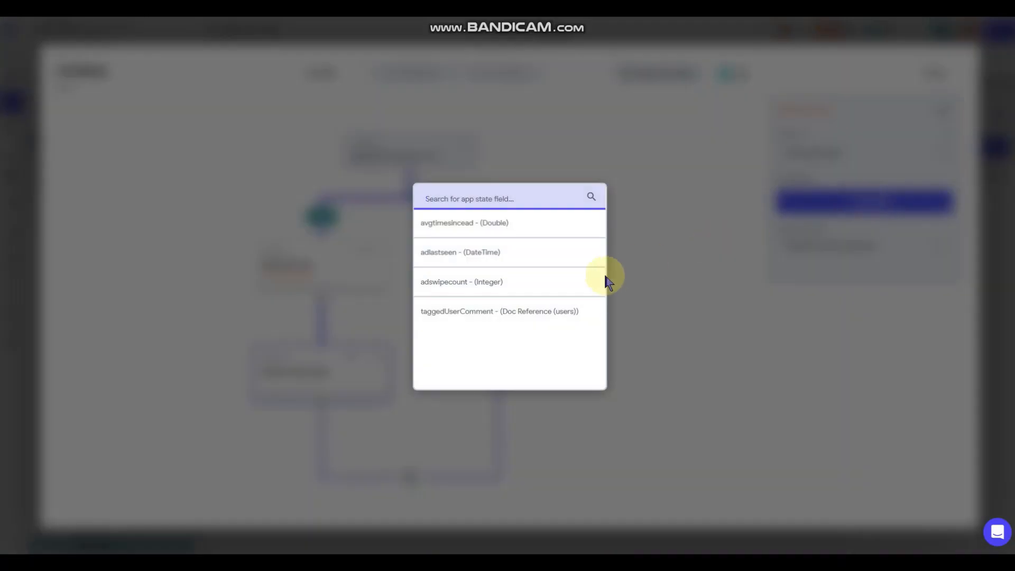
click(449, 312)
click(808, 209)
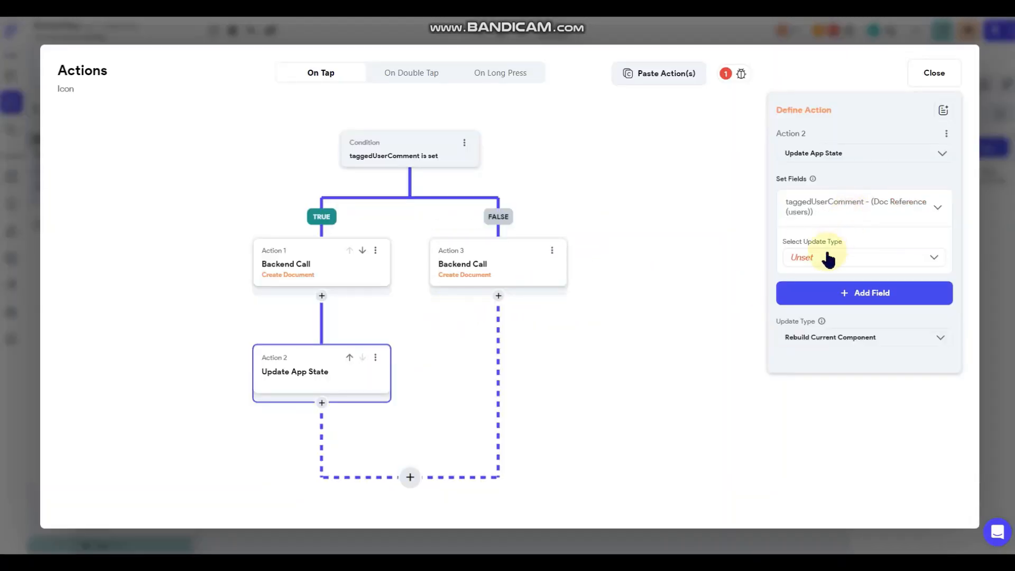
click(828, 260)
click(911, 294)
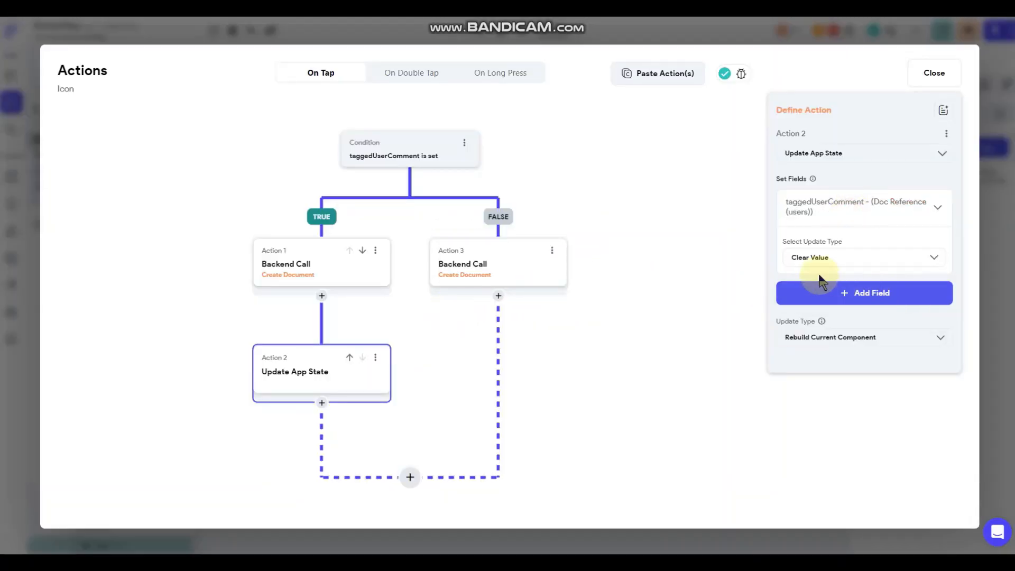
click(838, 340)
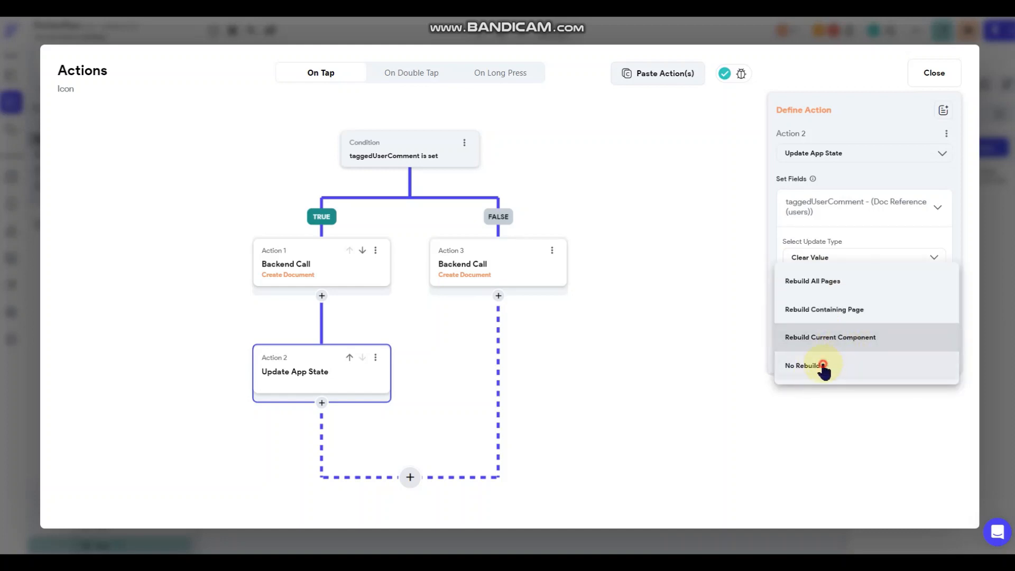
click(824, 366)
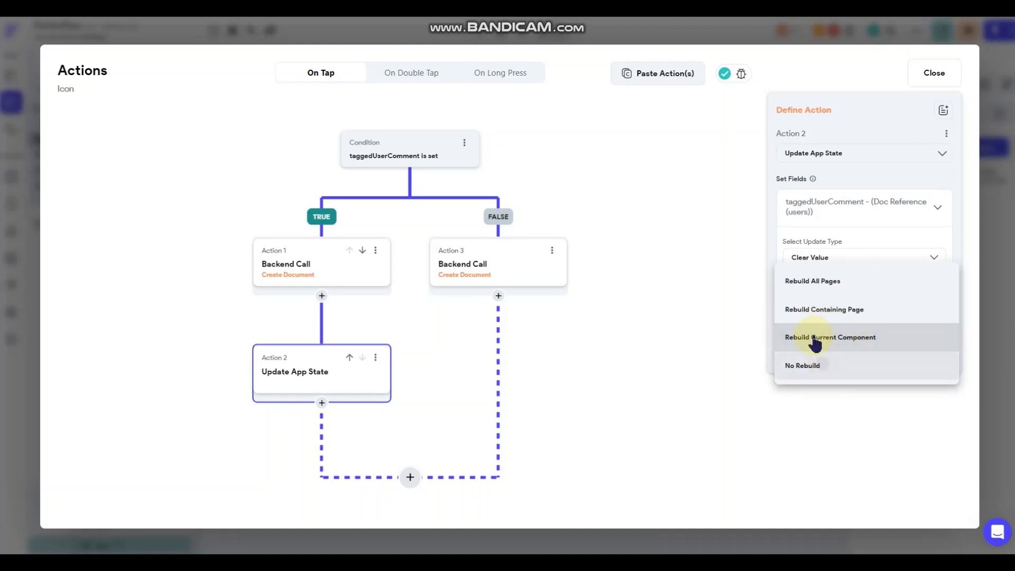
click(376, 358)
click(325, 381)
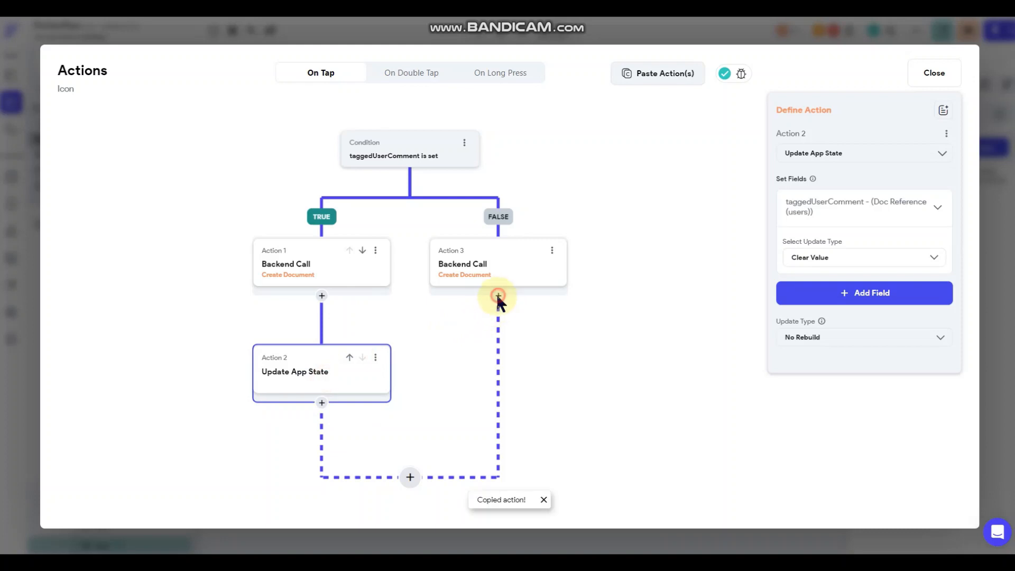
click(498, 296)
click(497, 397)
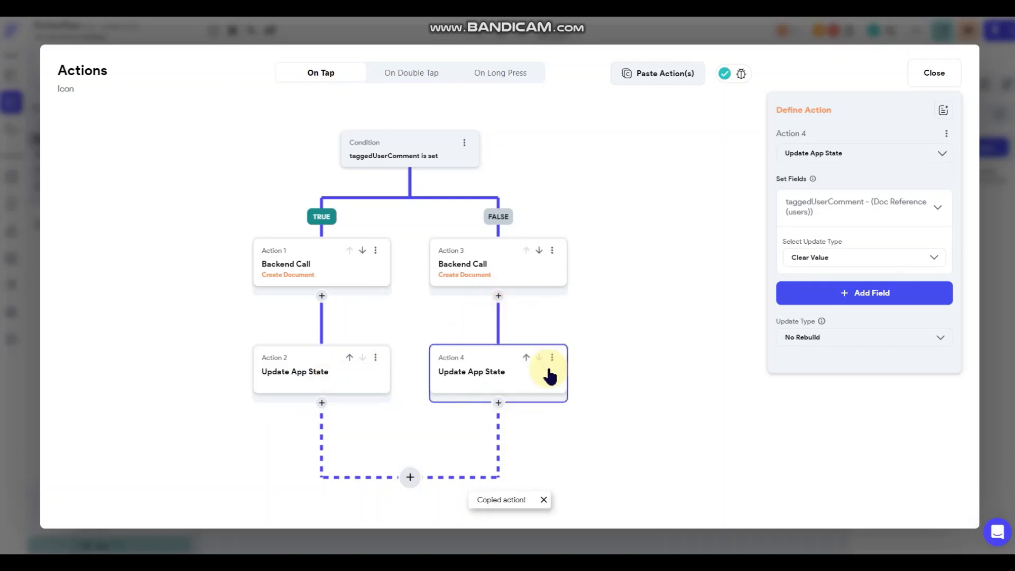
click(498, 403)
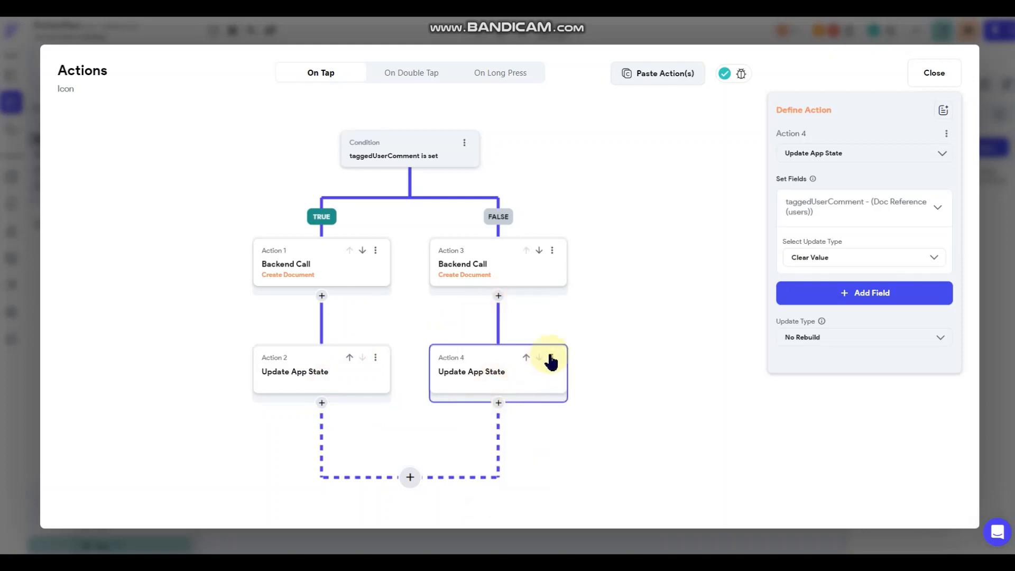
click(552, 358)
click(508, 403)
click(592, 313)
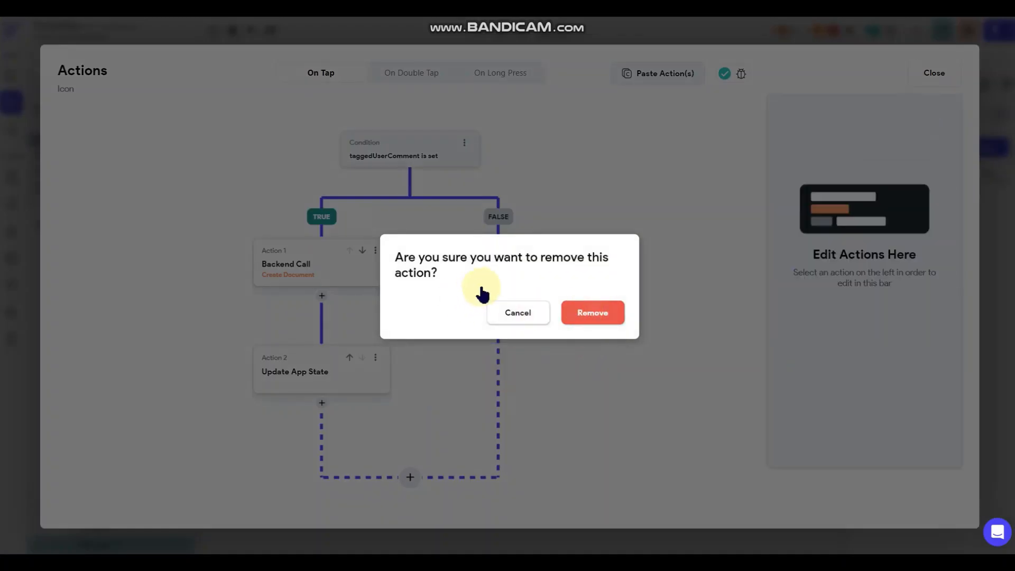
click(485, 281)
- End both branches with a Terminate, after Update App State in TRUE and after Create Document in FALSE, and leave the action editor
click(333, 370)
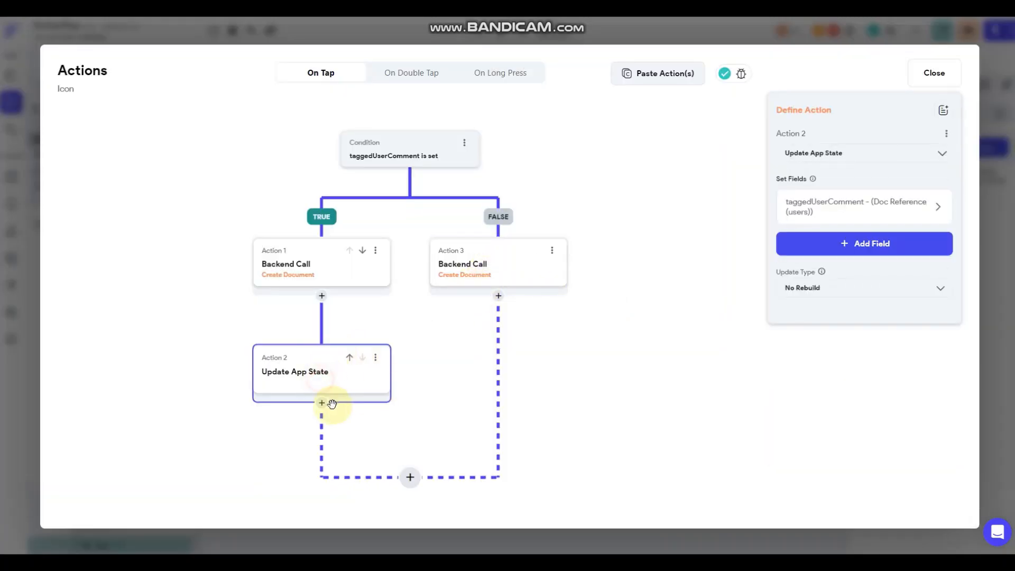
click(322, 404)
click(323, 478)
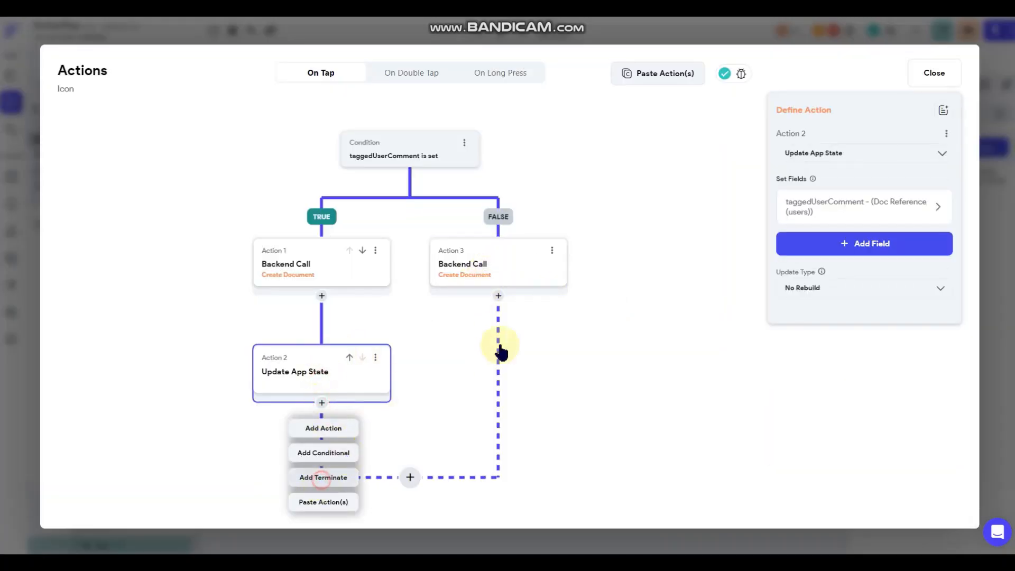
click(498, 296)
click(501, 370)
drag(587, 289, 661, 308)
click(997, 251)
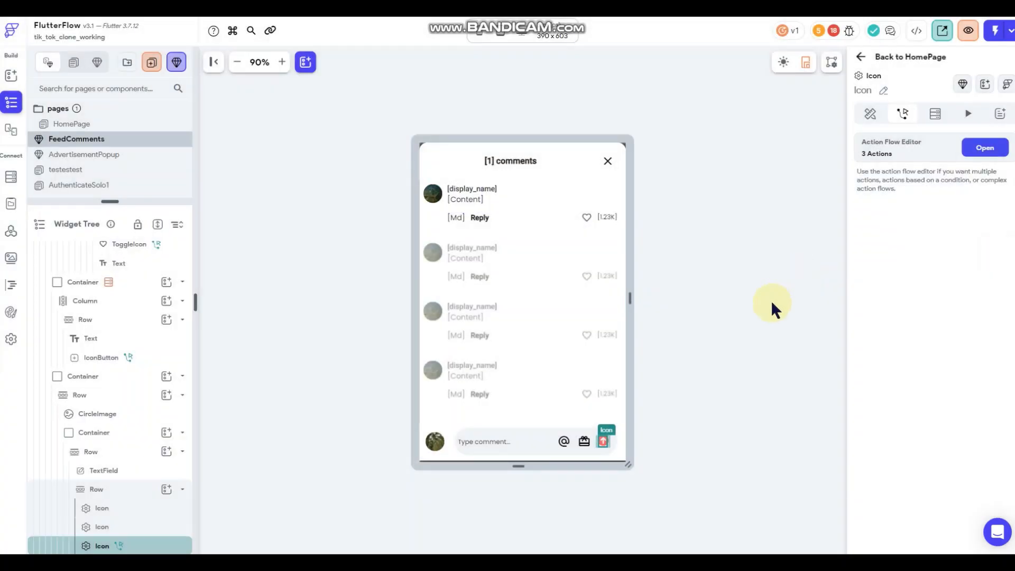
- Review the Reply row's on-tap actions, checking the Update App State update type and the Set Form Field settings
click(733, 343)
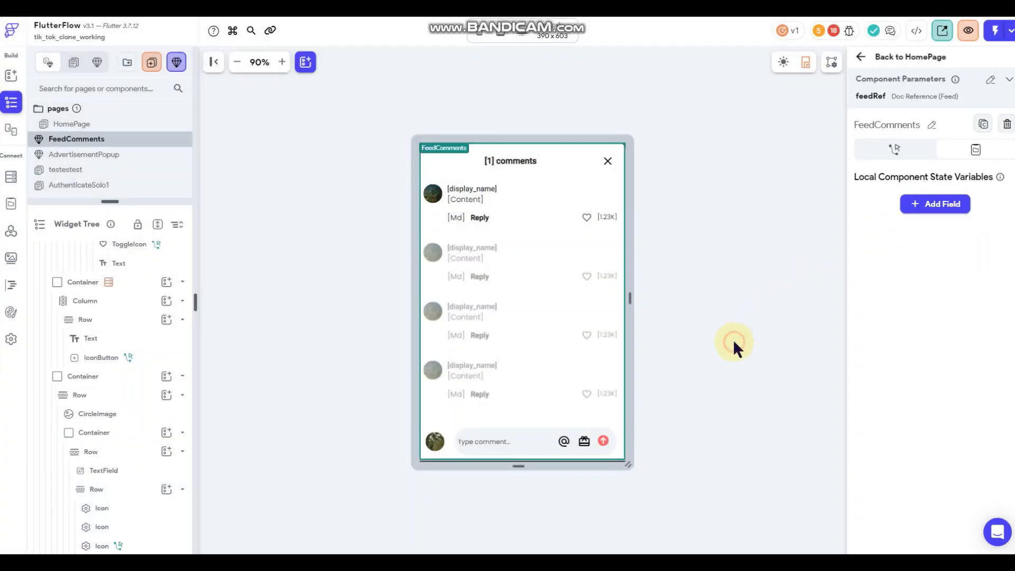
click(468, 222)
click(985, 148)
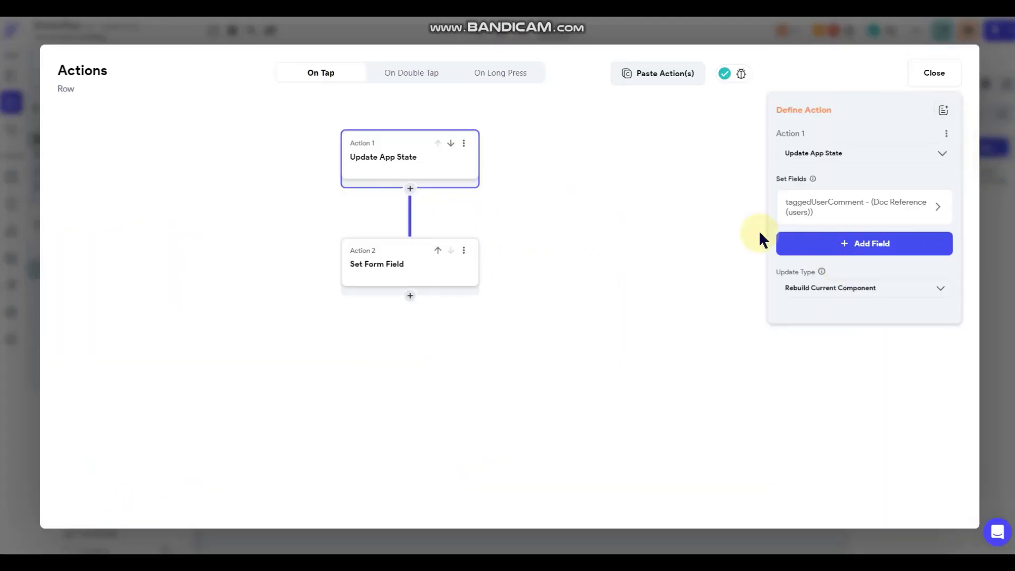
click(514, 212)
click(831, 289)
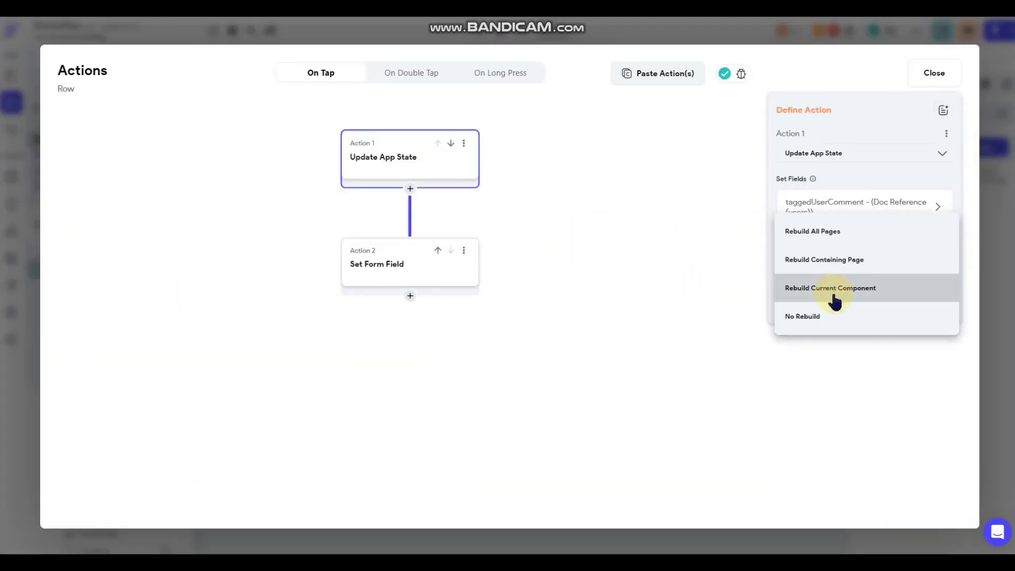
click(569, 216)
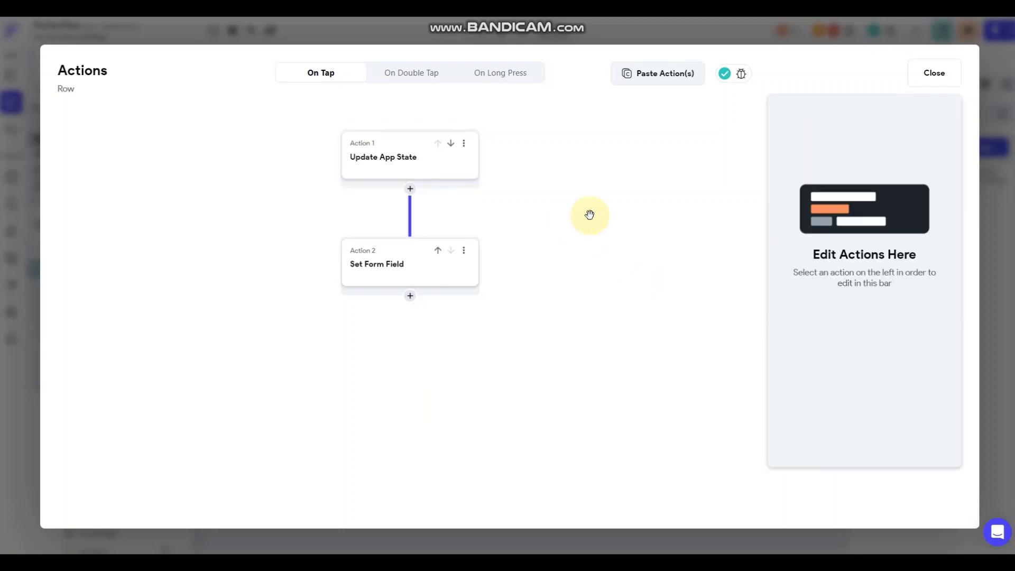
click(461, 281)
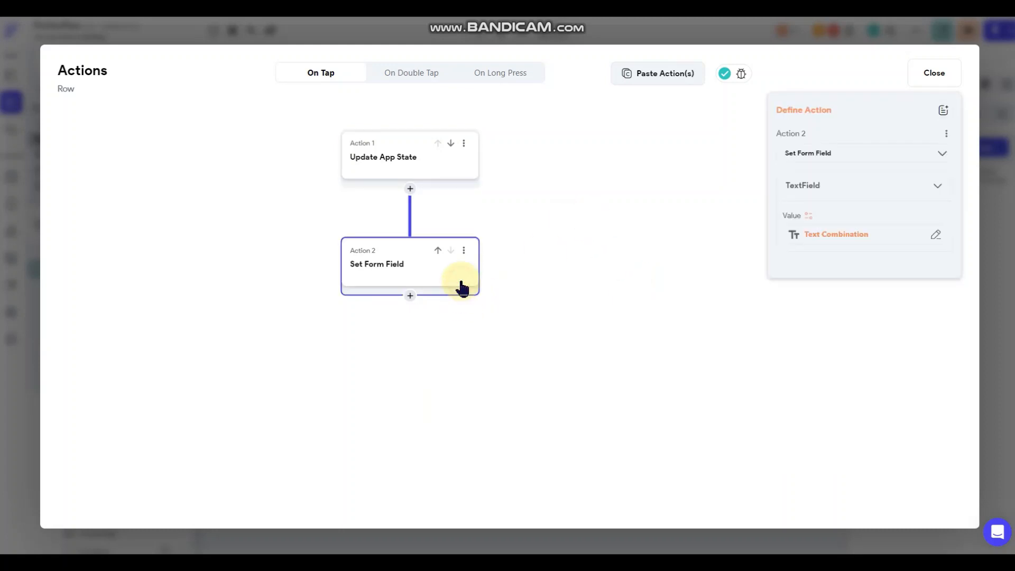
click(600, 215)
click(983, 233)
click(705, 281)
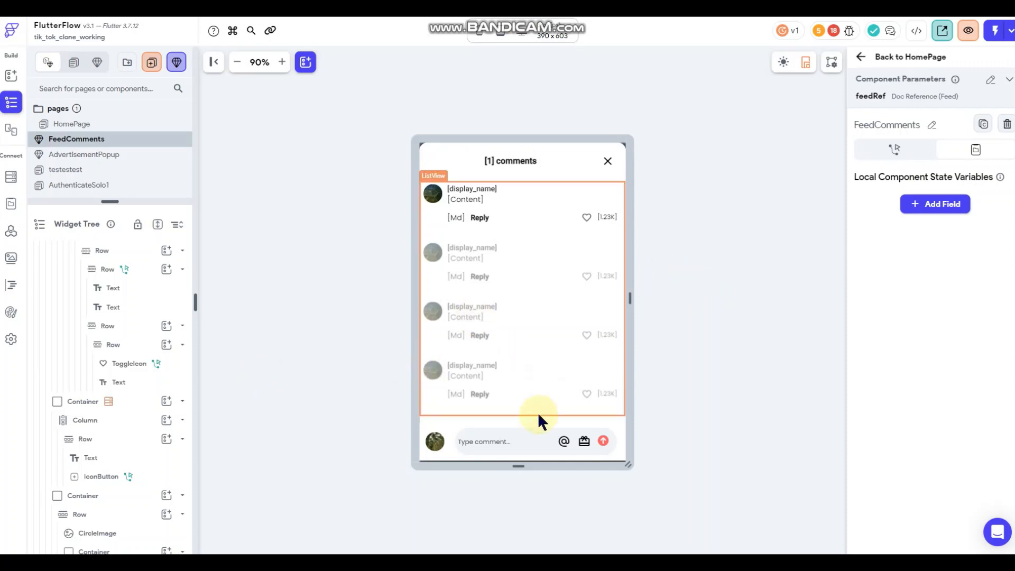
- Remove the fixed height from the options container that wraps the comments component
click(500, 441)
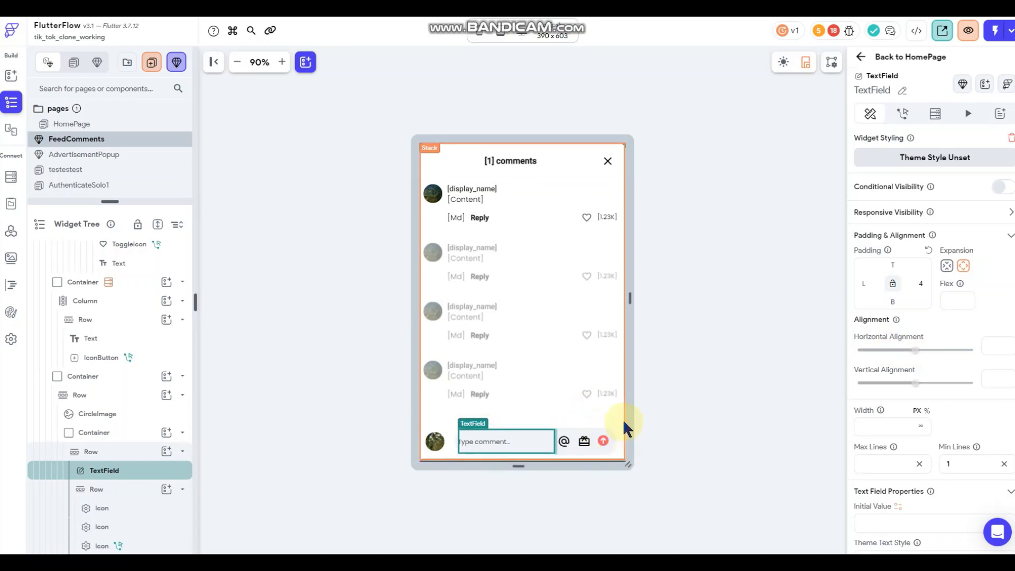
scroll(96, 328, up, 3)
scroll(97, 328, up, 3)
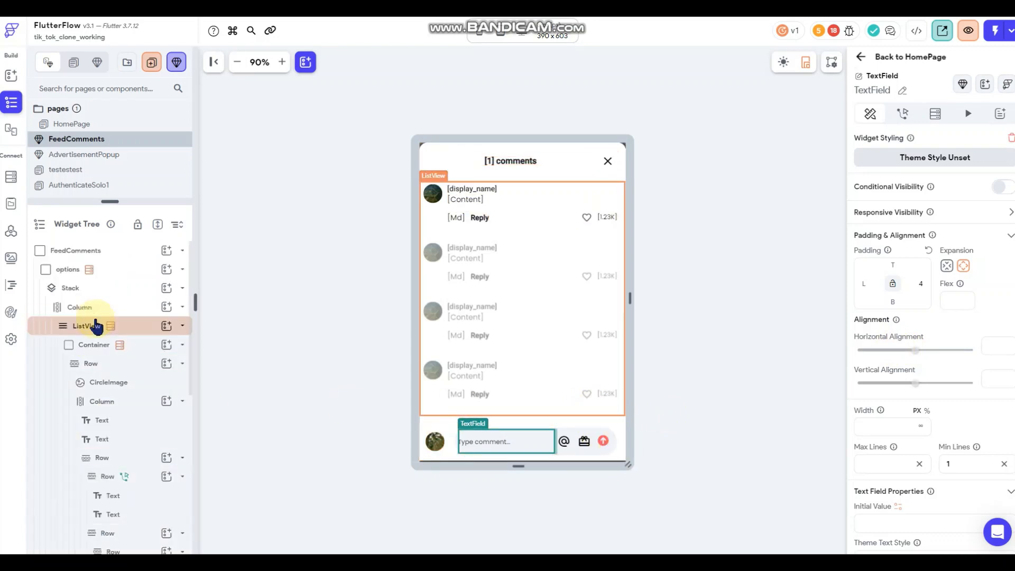
click(69, 270)
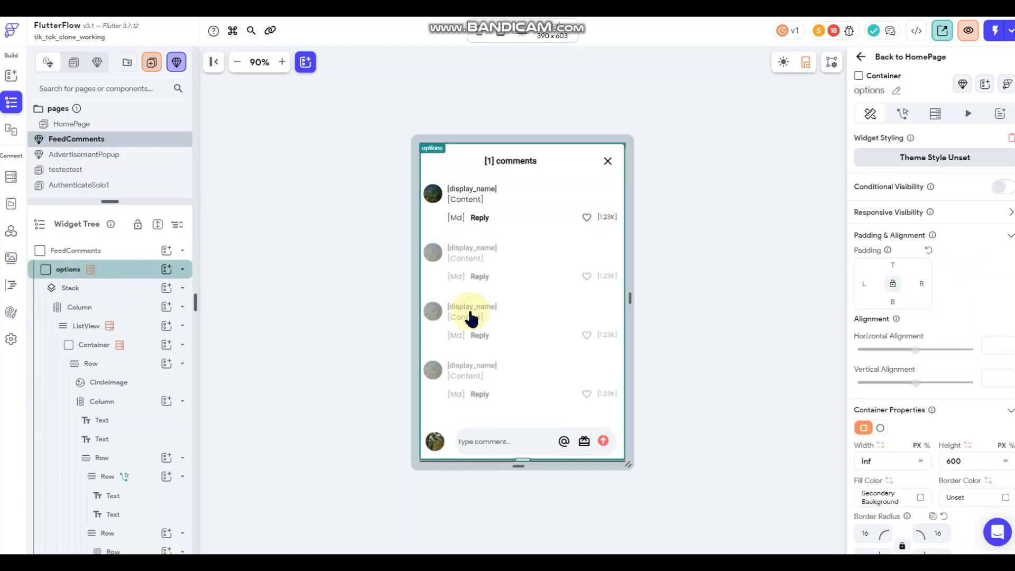
double_click(952, 461)
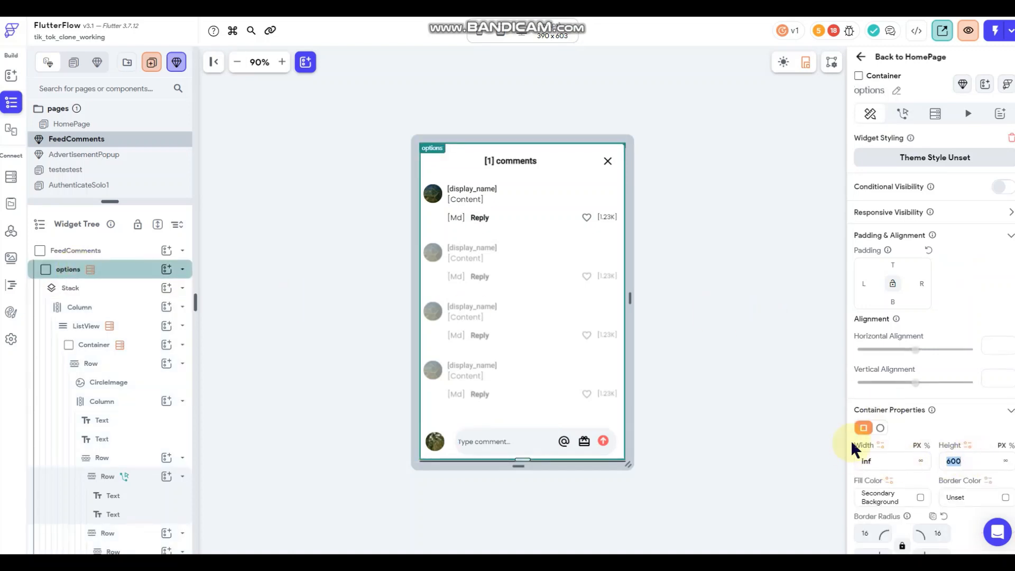
key(BackSpace)
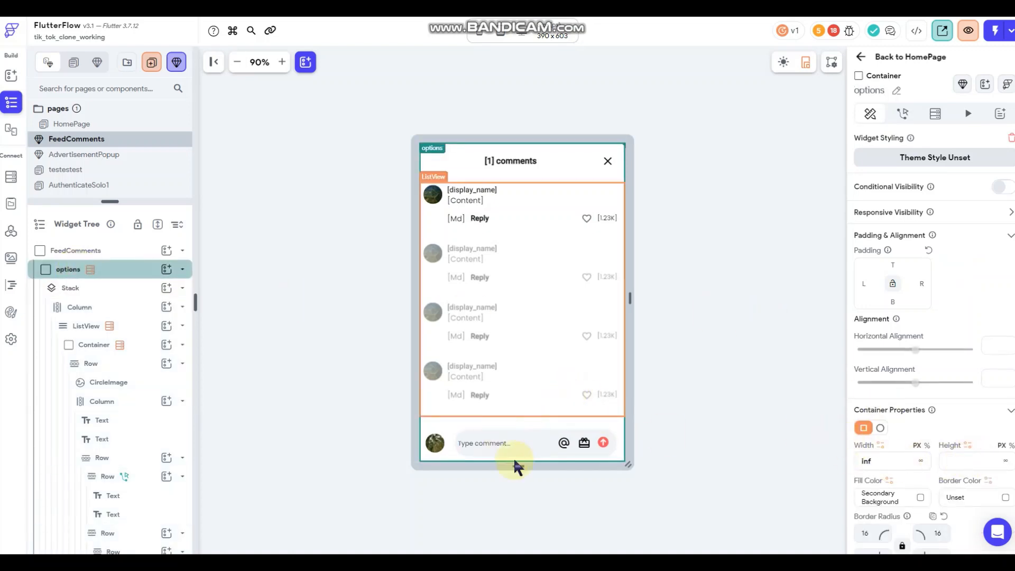
- Remove the fixed height from the container holding the comment input bar and enlarge the component canvas to 390x626
click(424, 447)
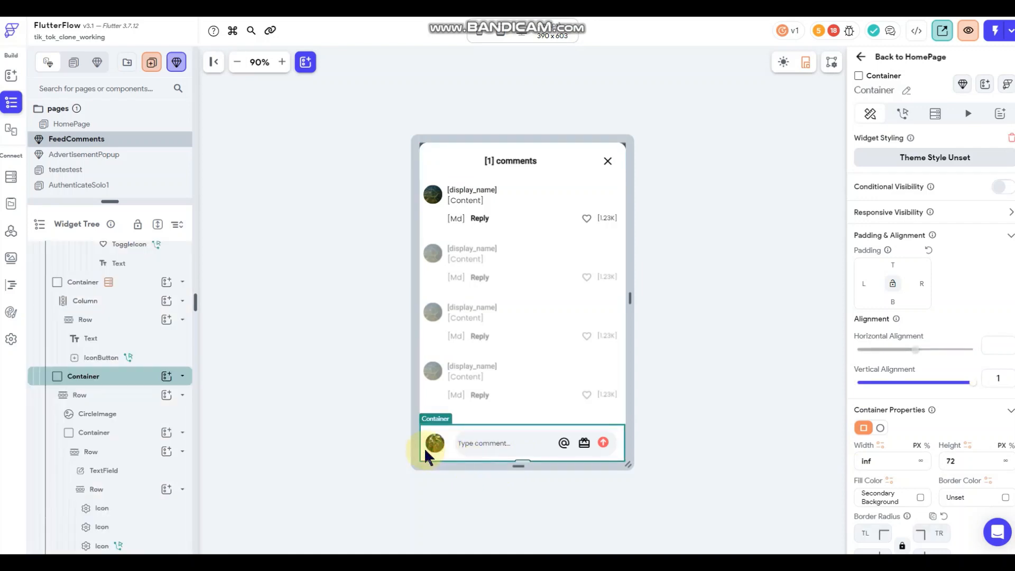
click(967, 458)
key(BackSpace)
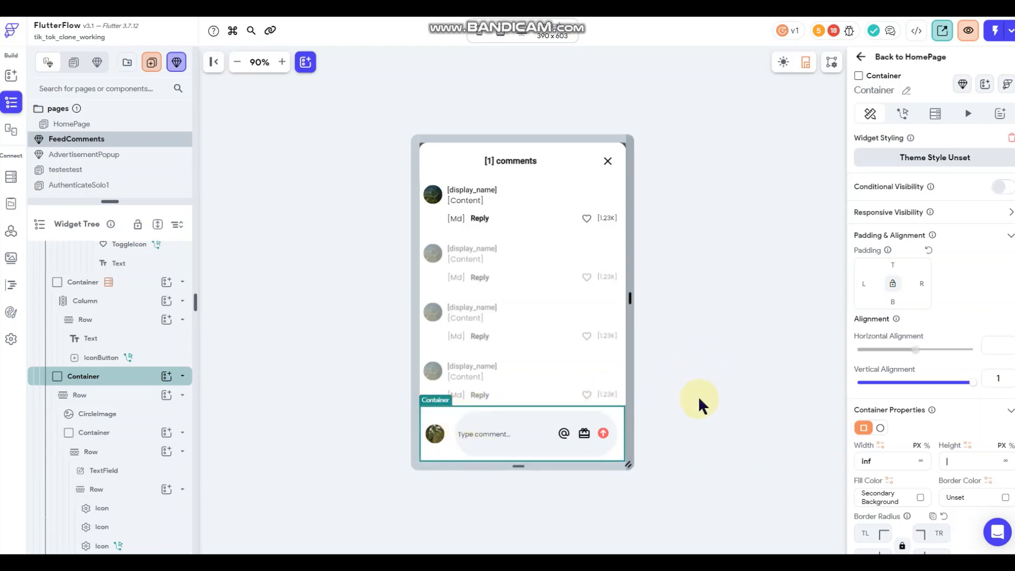
click(518, 476)
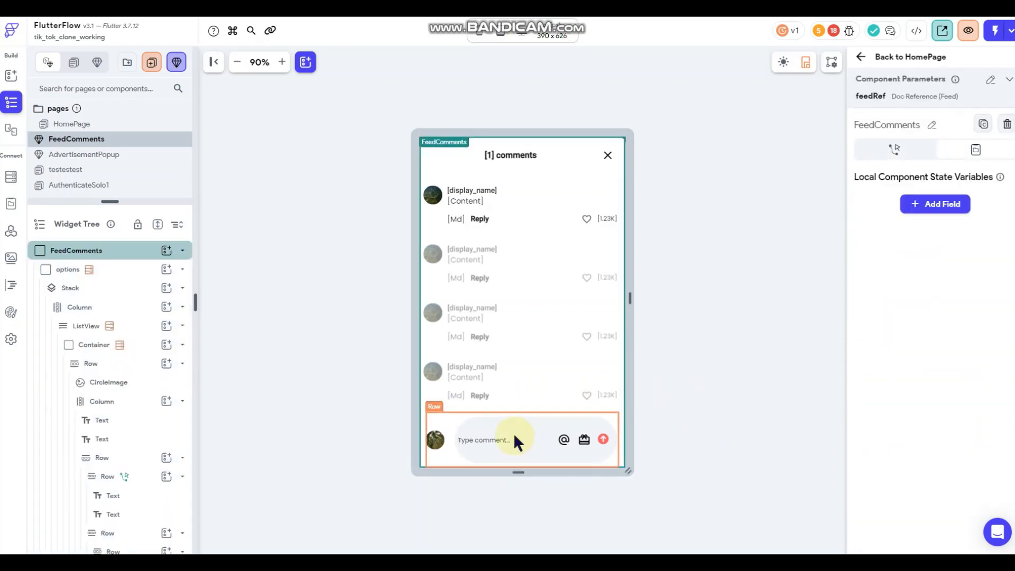
- Shrink the rounded container around the comment text field and icons to a height of about 59 px
click(515, 464)
right_click(515, 465)
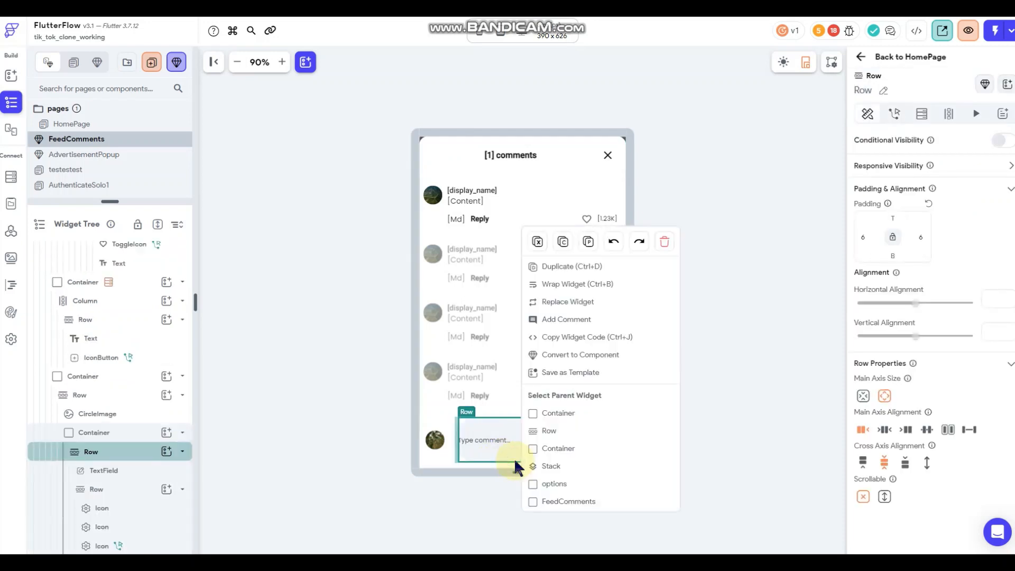
click(550, 414)
drag(539, 461, 536, 447)
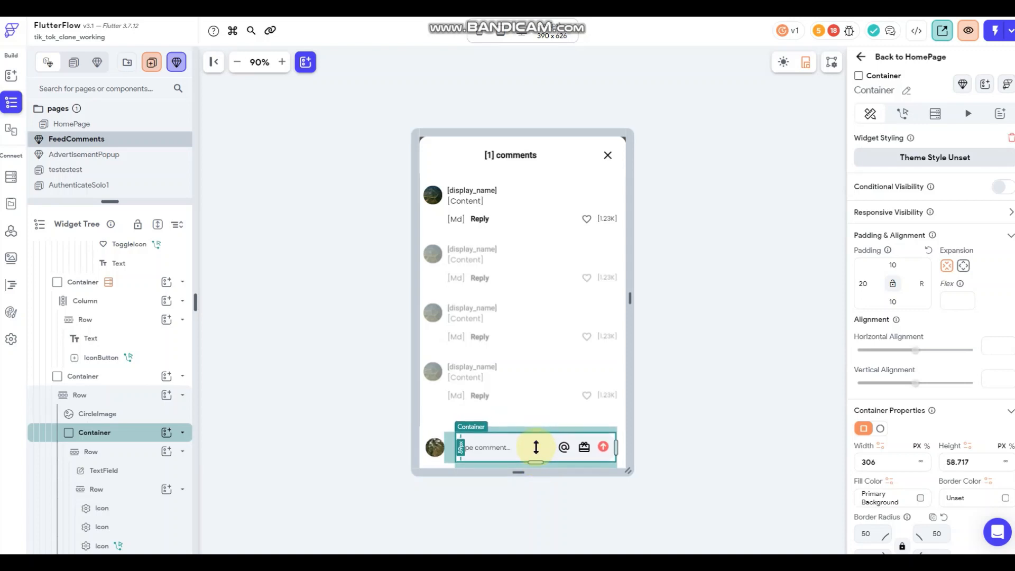
click(700, 378)
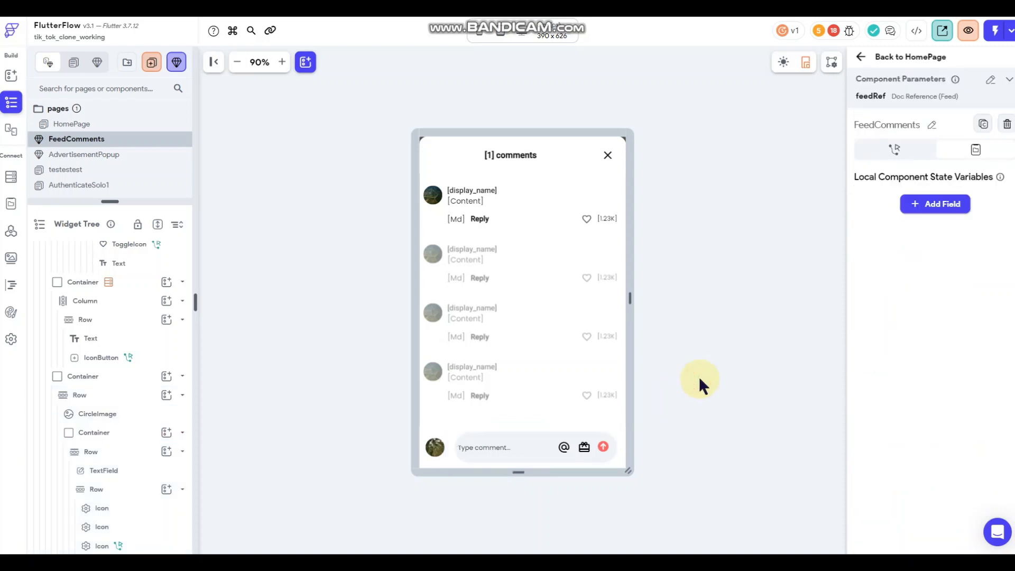
- Reduce the height of the rounded comment input container further to about 42 px
click(521, 458)
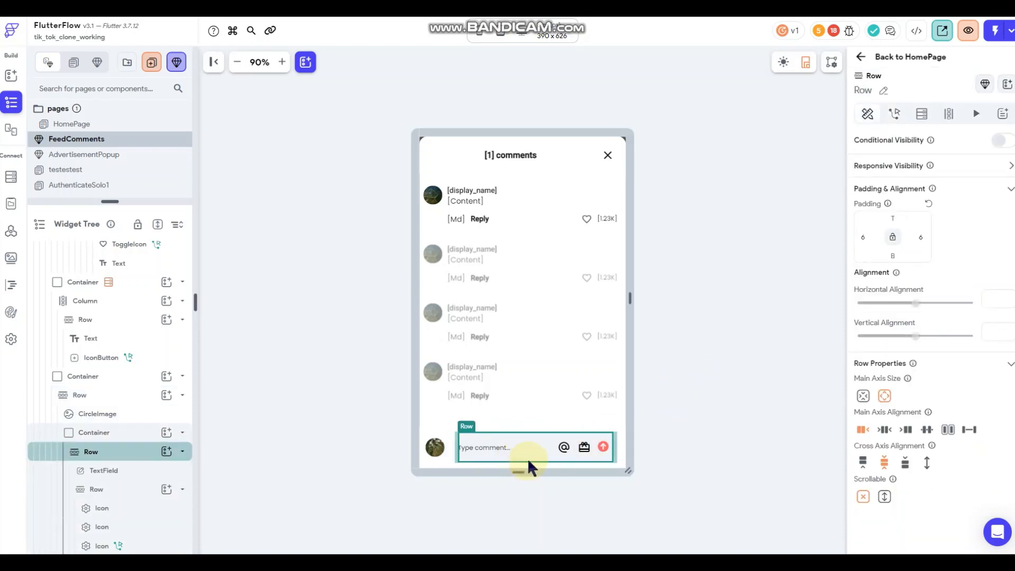
right_click(527, 459)
click(569, 414)
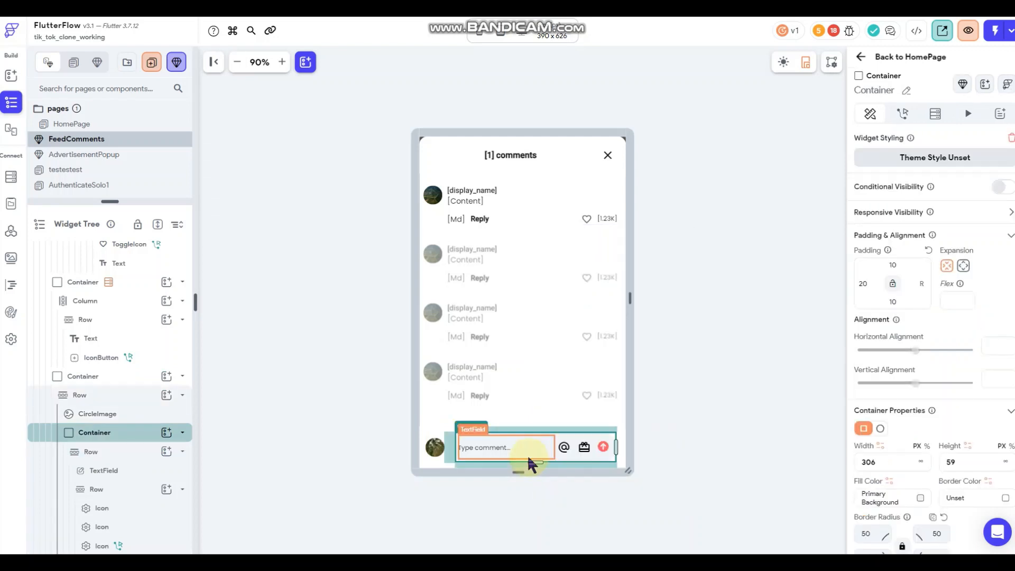
drag(536, 455, 535, 452)
click(712, 376)
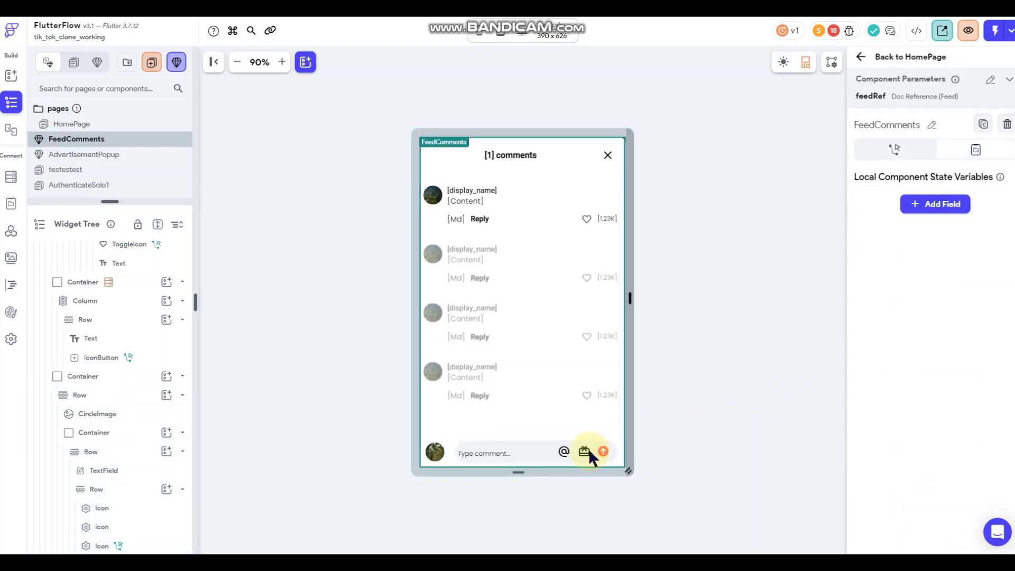
- Increase the height of the rounded comment input container to about 47 px
click(554, 458)
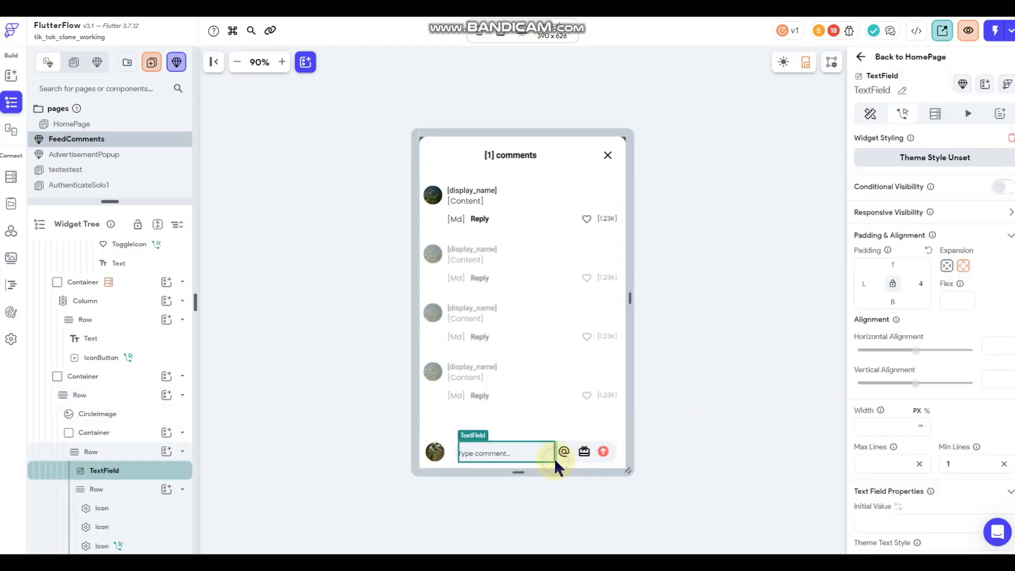
right_click(554, 458)
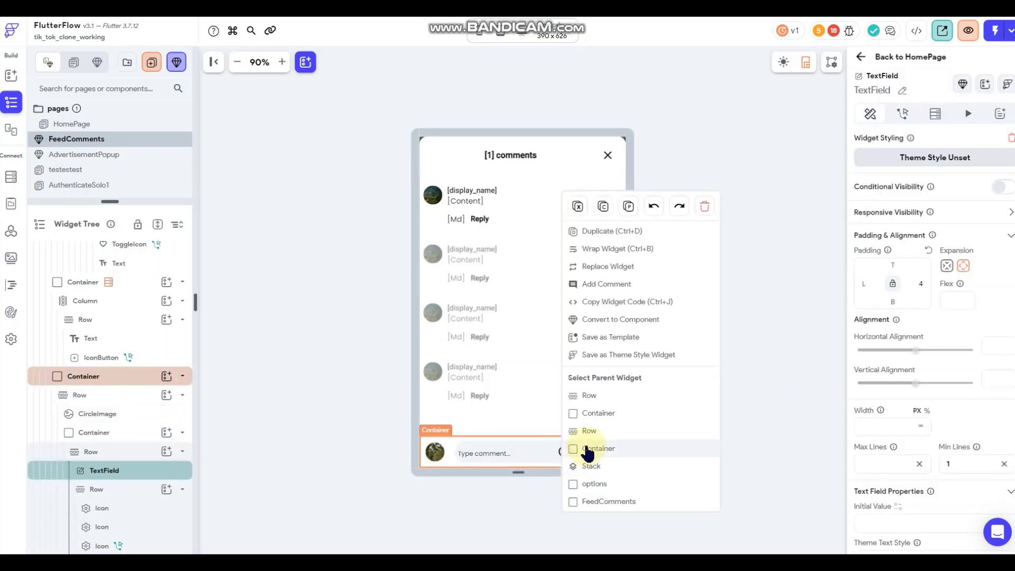
click(598, 413)
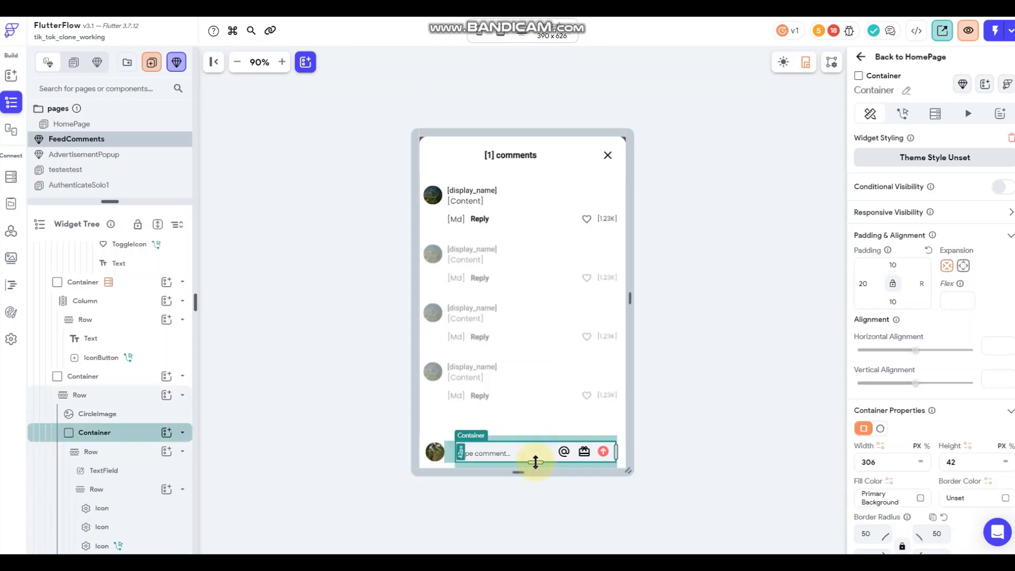
drag(536, 463, 536, 464)
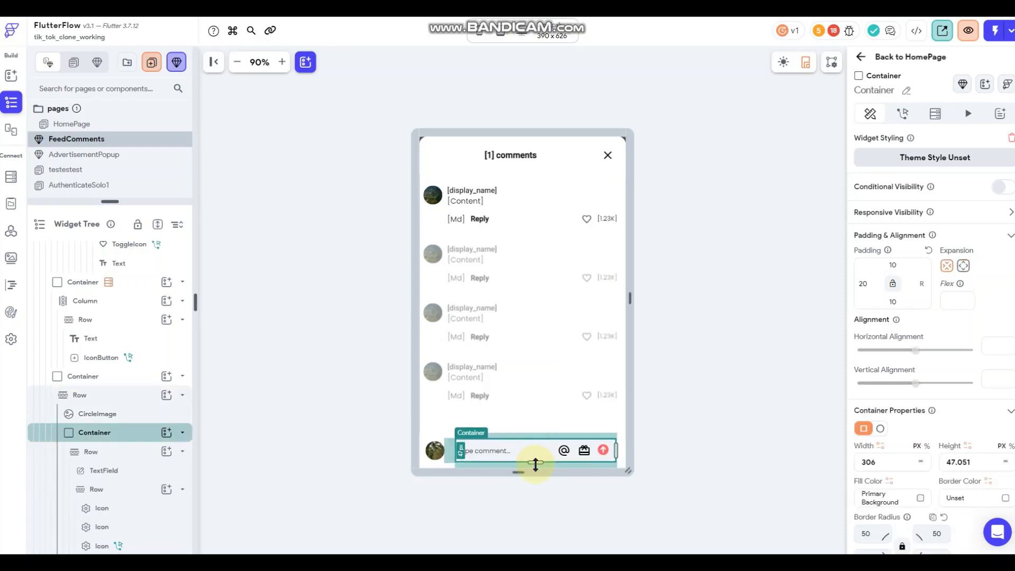
click(737, 385)
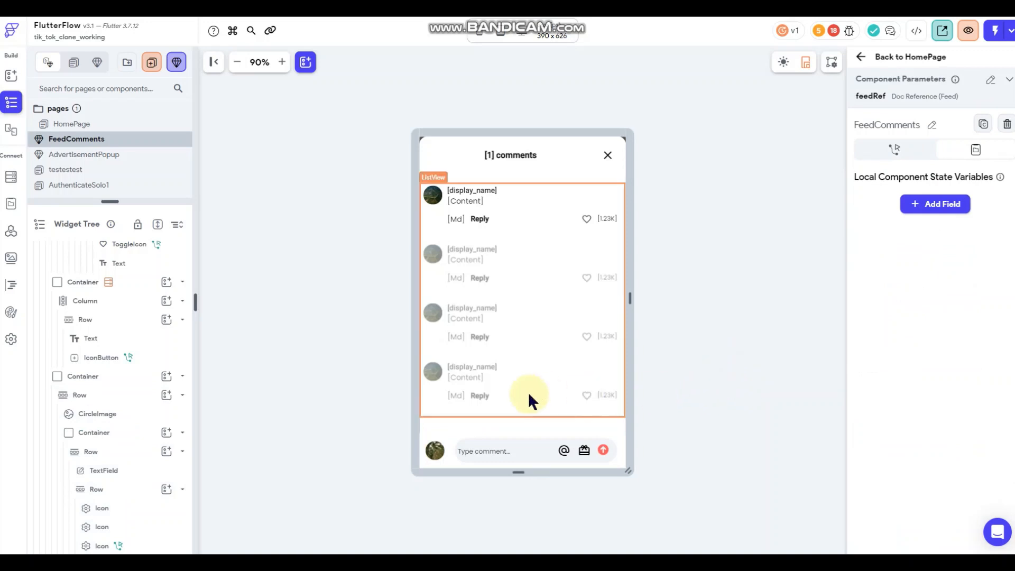
- Add a Clear Text Fields action for TextField_1 after the Create Document call in the TRUE branch of the send icon's action flow
click(604, 450)
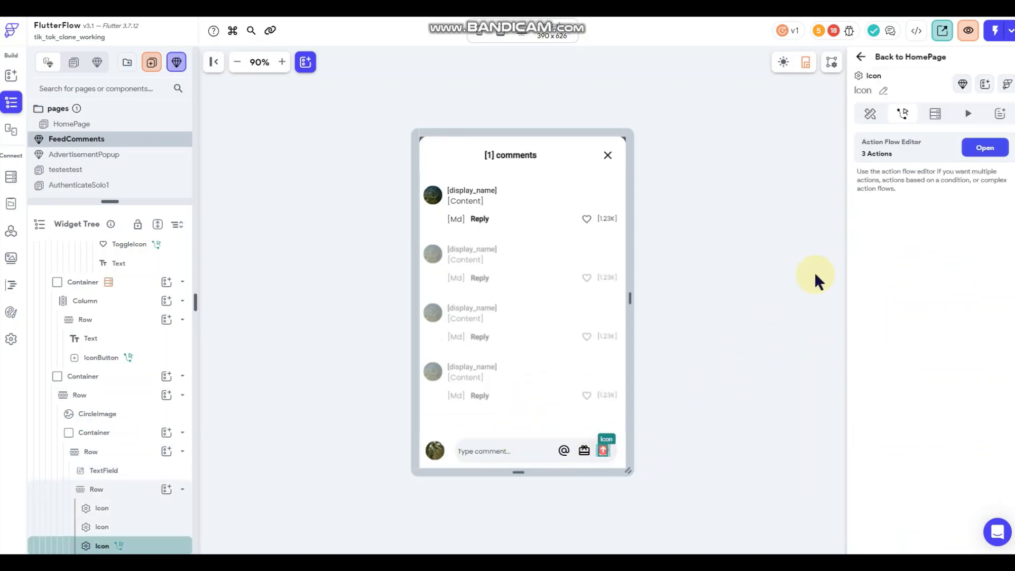
click(972, 153)
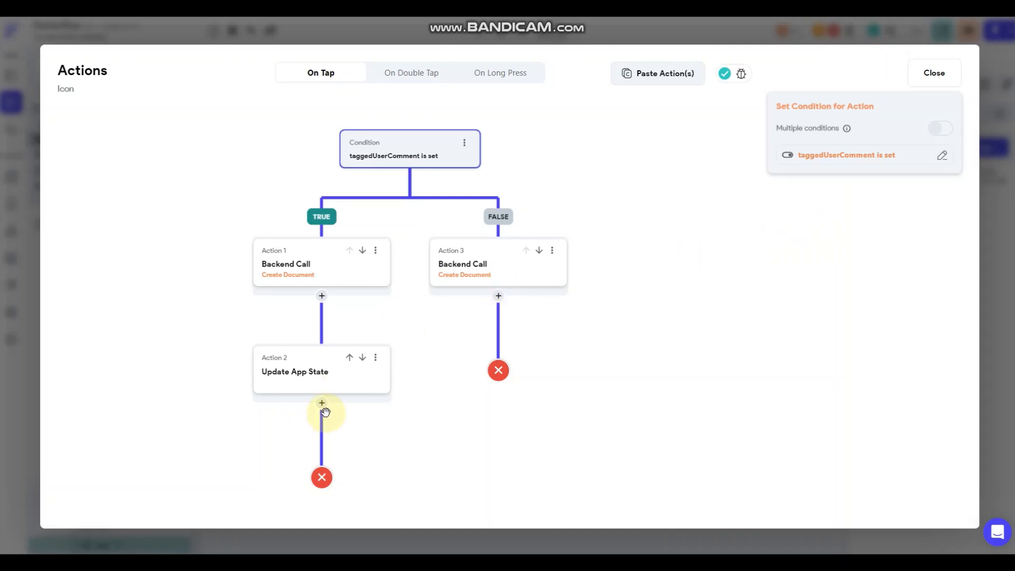
click(322, 296)
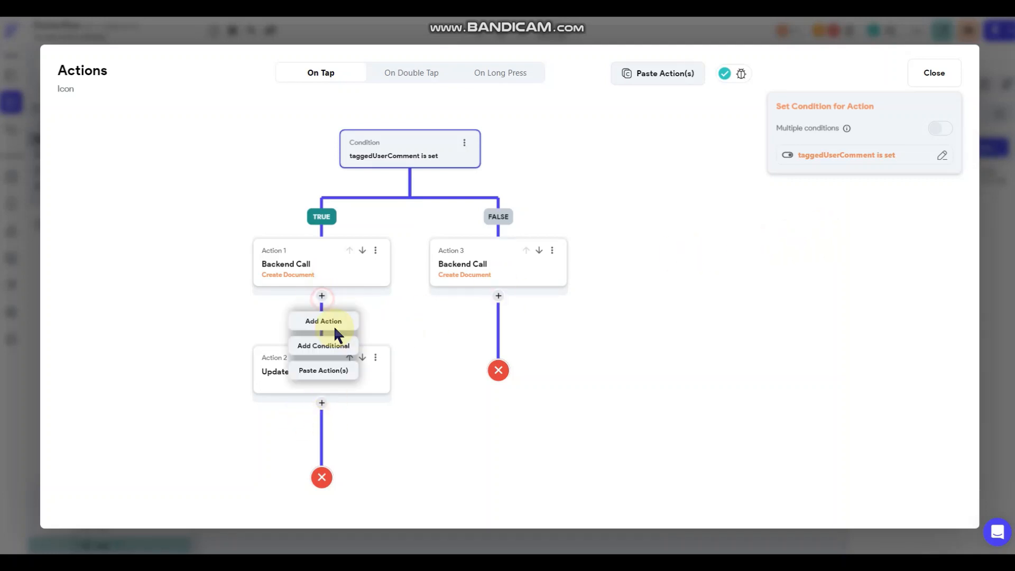
click(333, 321)
scroll(886, 350, down, 7)
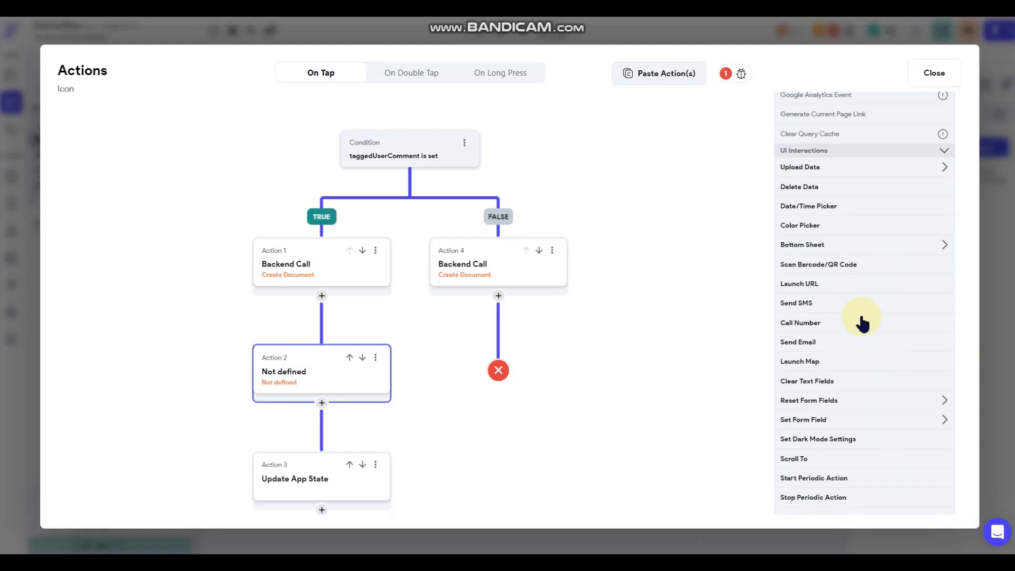
scroll(838, 266, down, 1)
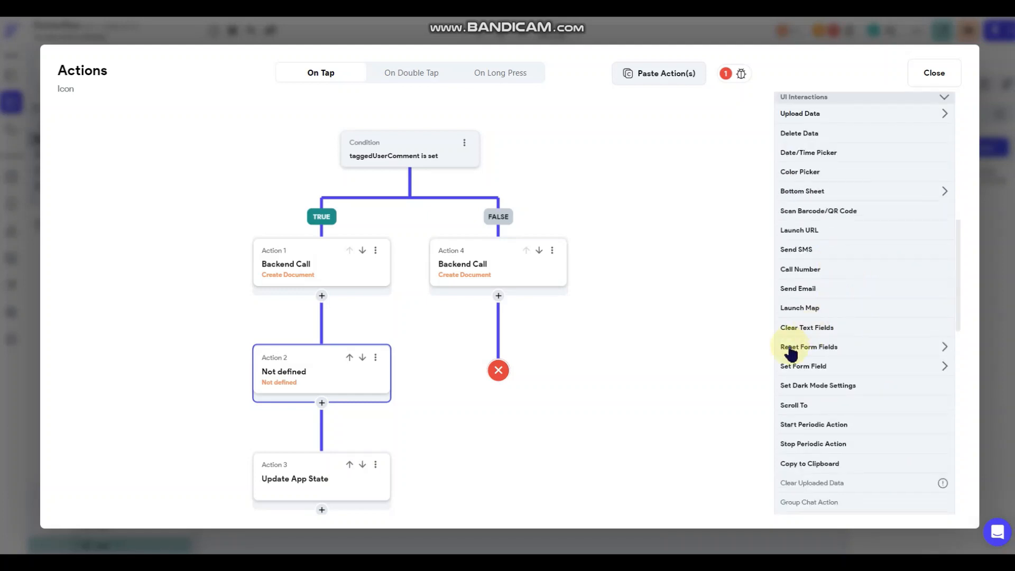
click(812, 327)
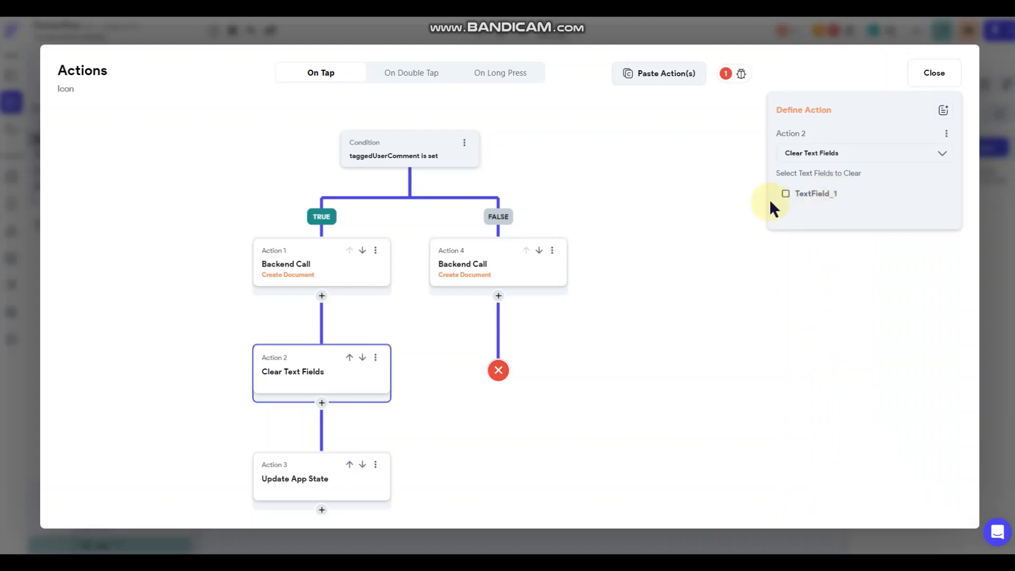
click(784, 194)
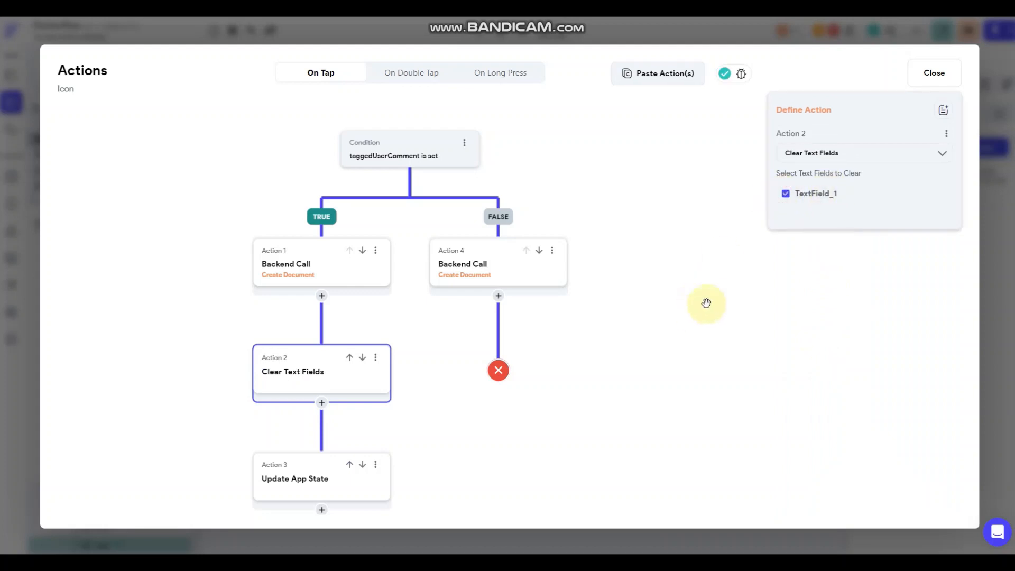
- Copy the Clear Text Fields action to follow the Create Document call in the FALSE branch, and close the action flow editor
click(374, 358)
click(305, 380)
click(499, 296)
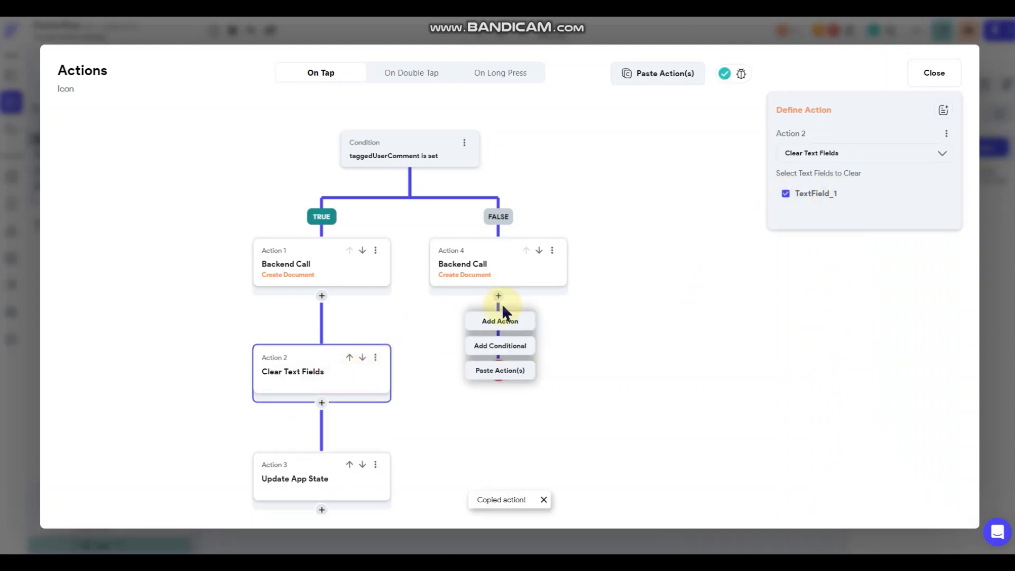
click(500, 371)
click(621, 341)
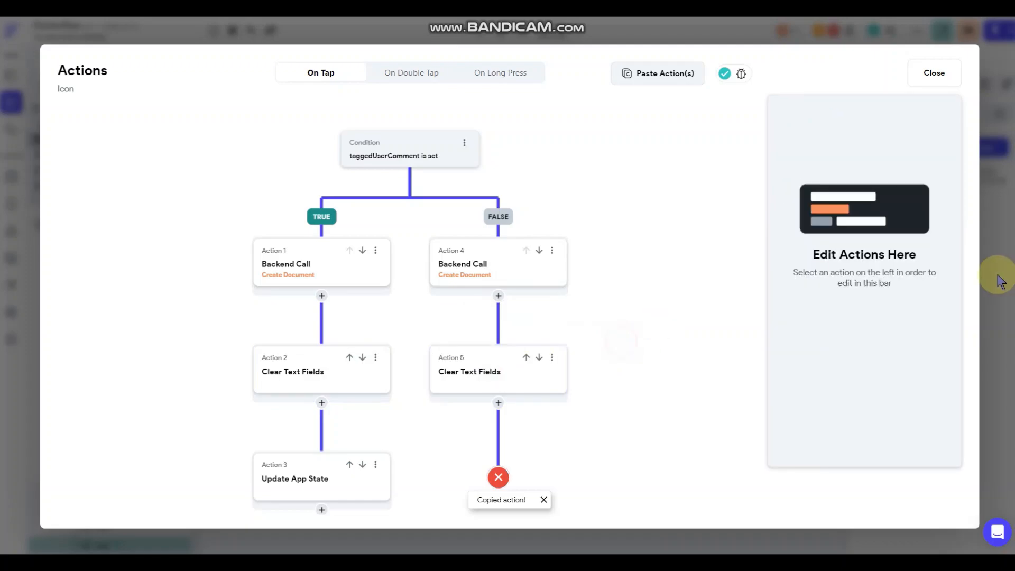
click(997, 272)
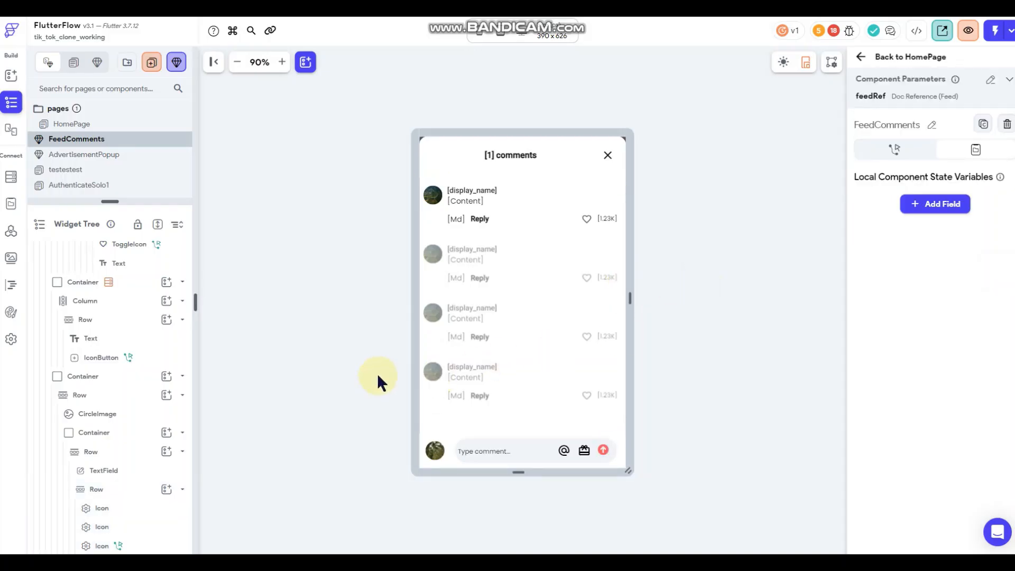
click(474, 200)
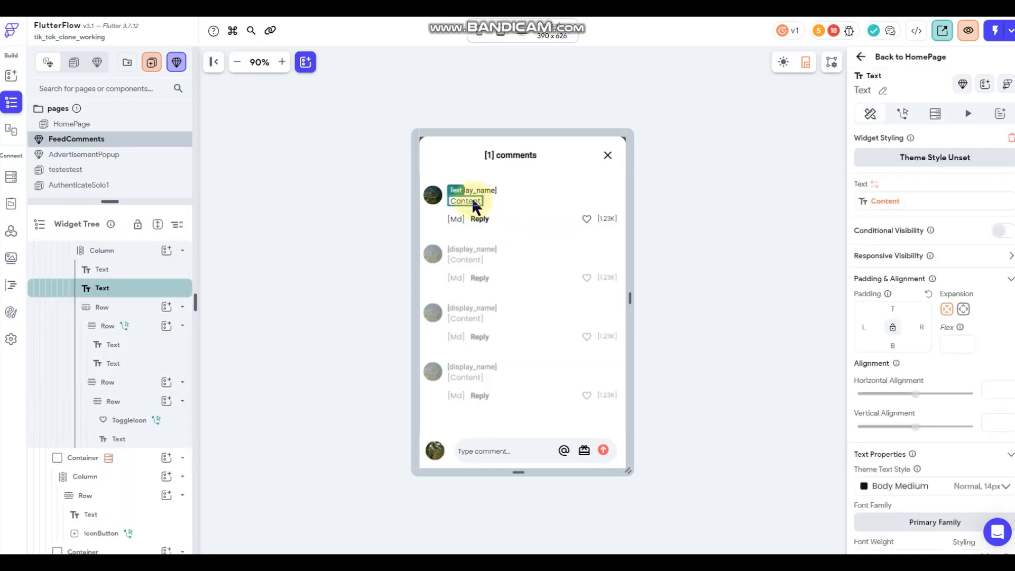
right_click(474, 205)
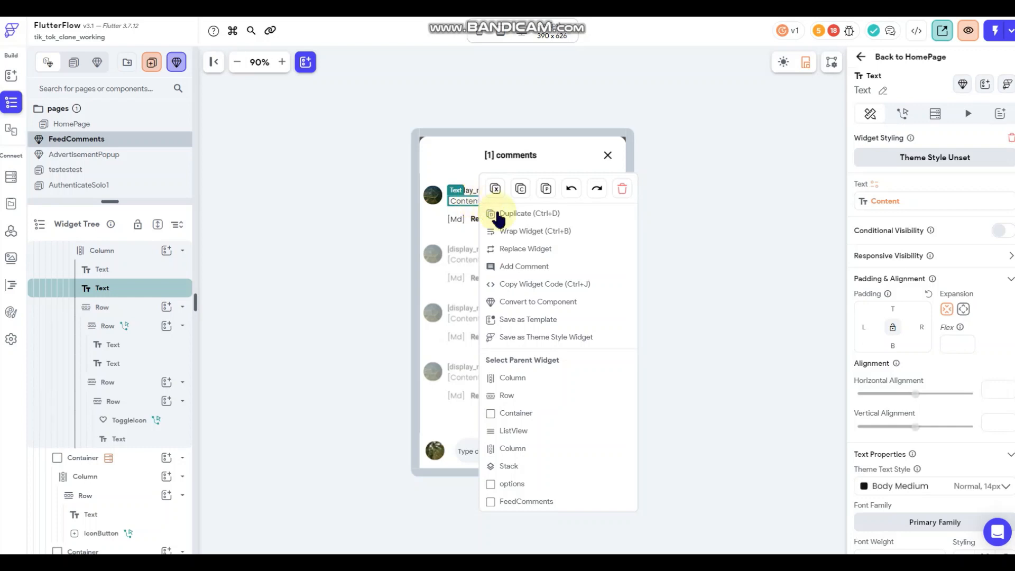
click(515, 213)
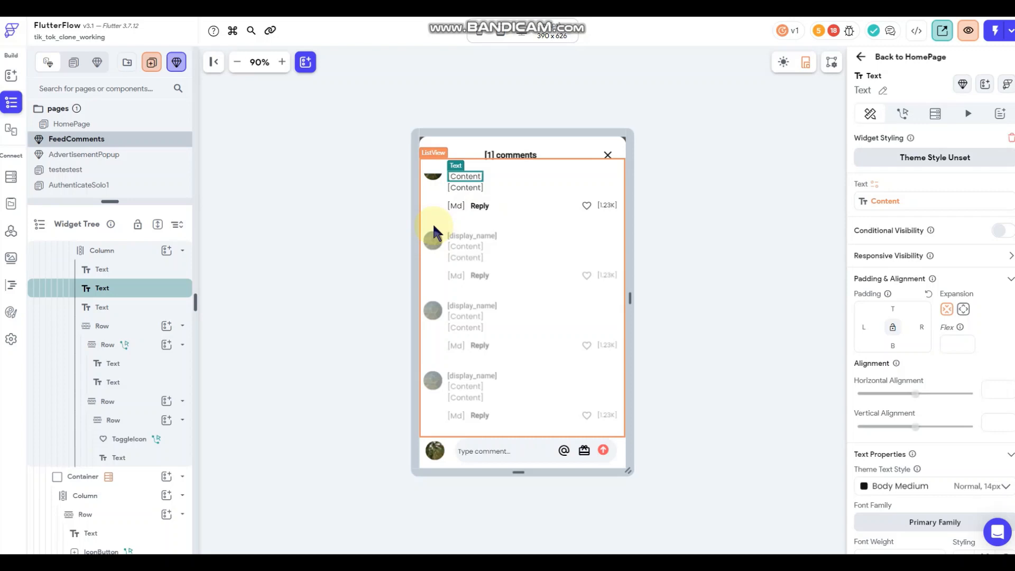
key(ctrl+z)
click(676, 204)
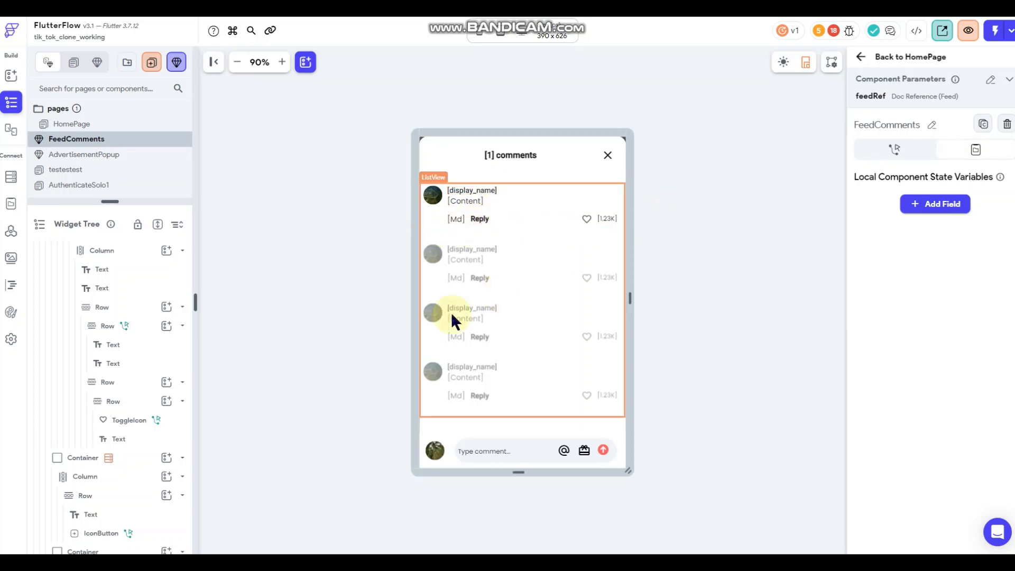
click(722, 231)
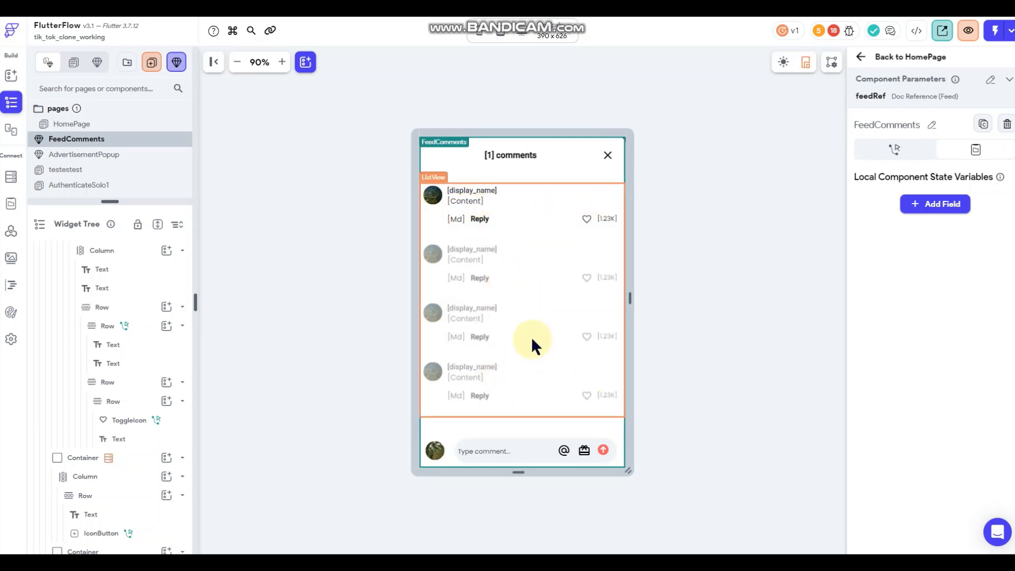
click(564, 451)
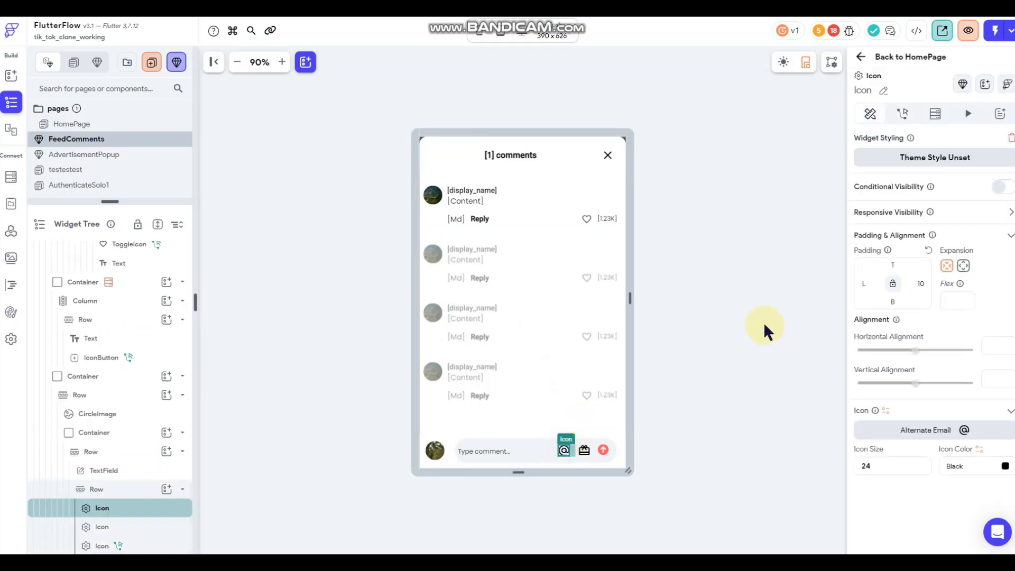
click(902, 114)
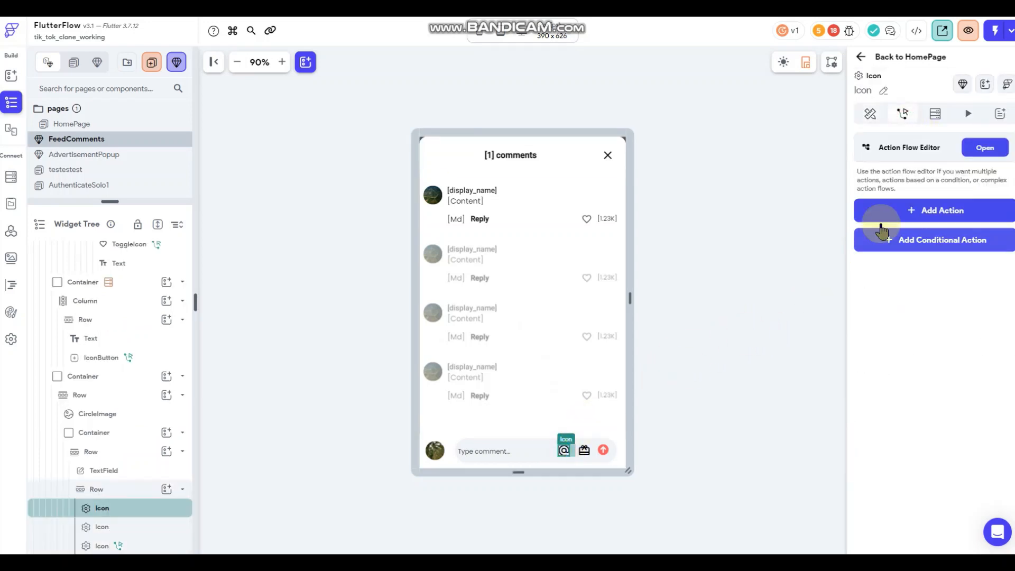
click(926, 211)
scroll(931, 323, down, 5)
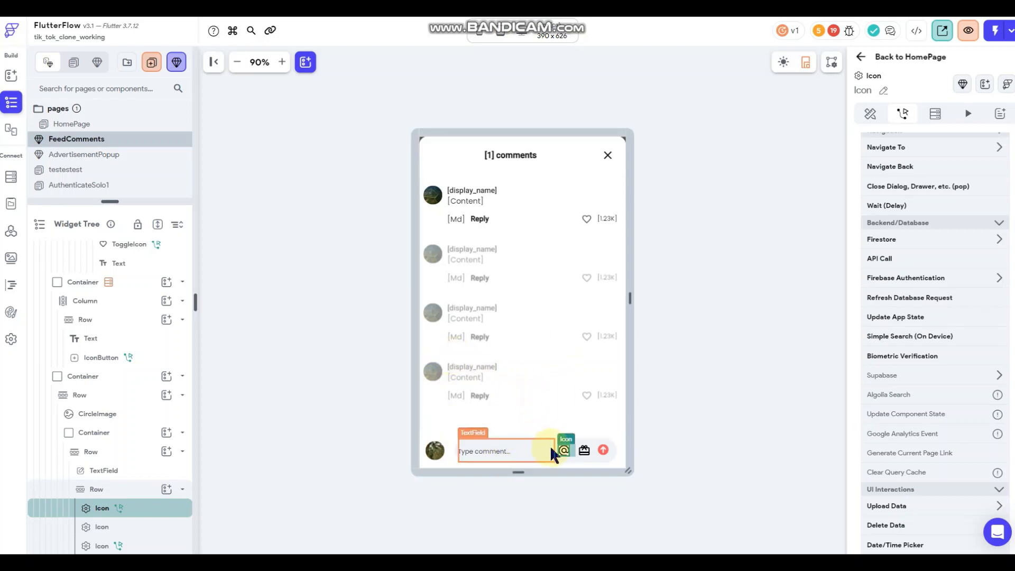
- Cut the @ icon out of the comment input bar
right_click(564, 448)
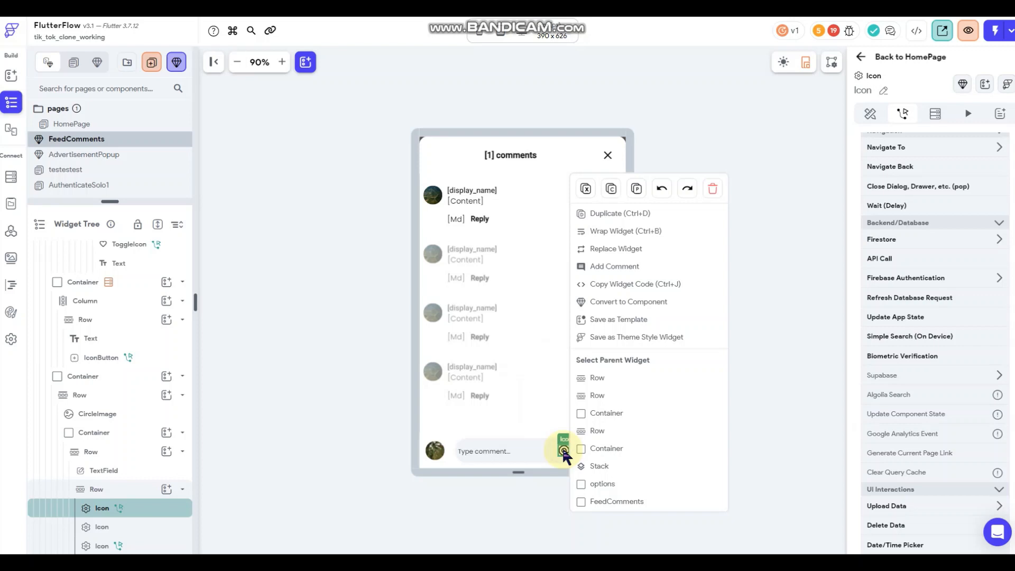
click(585, 189)
click(725, 352)
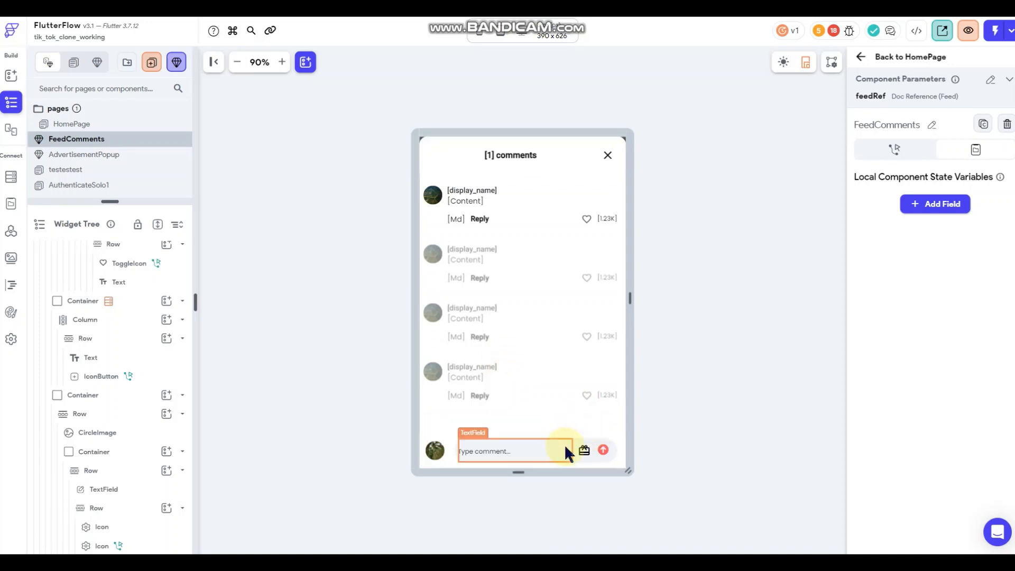
click(478, 450)
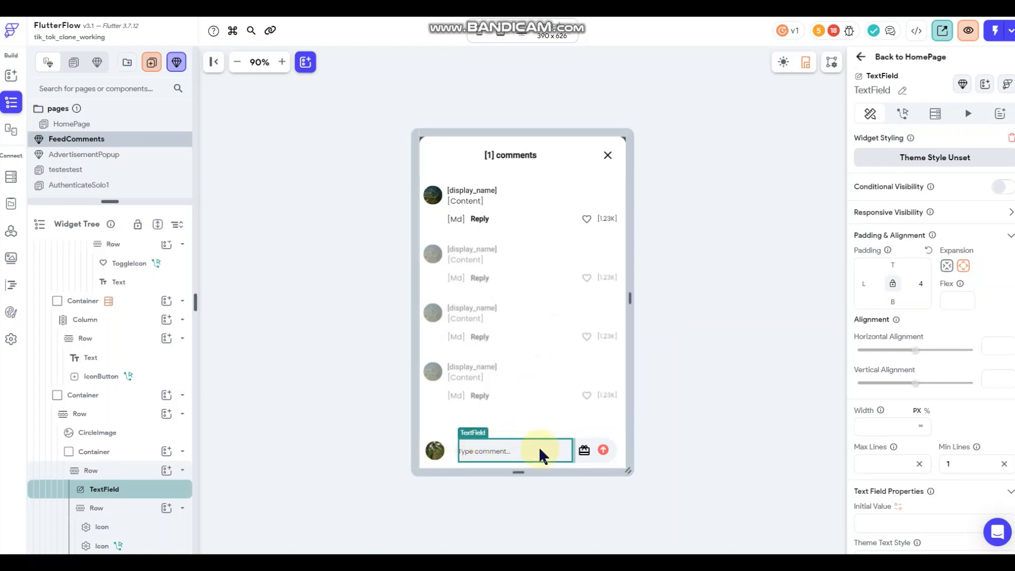
click(699, 369)
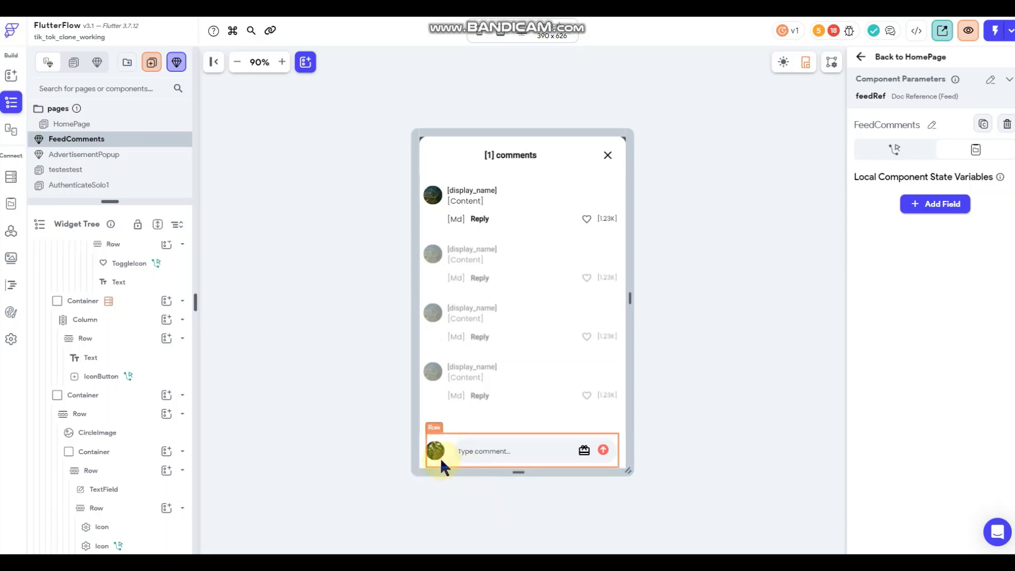
- Set the bottom padding of the outer container around the comment input bar to 16
click(424, 463)
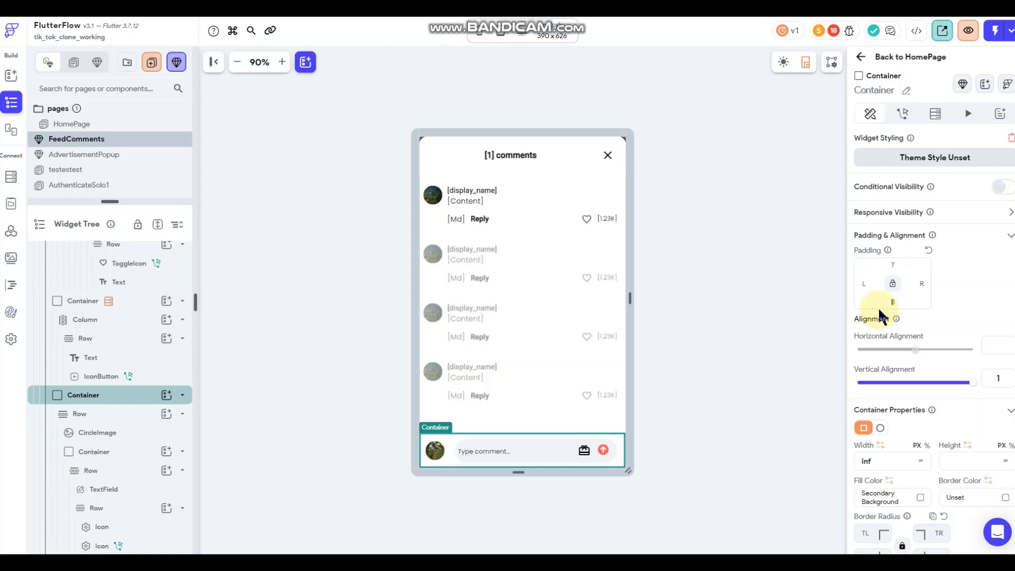
text(16)
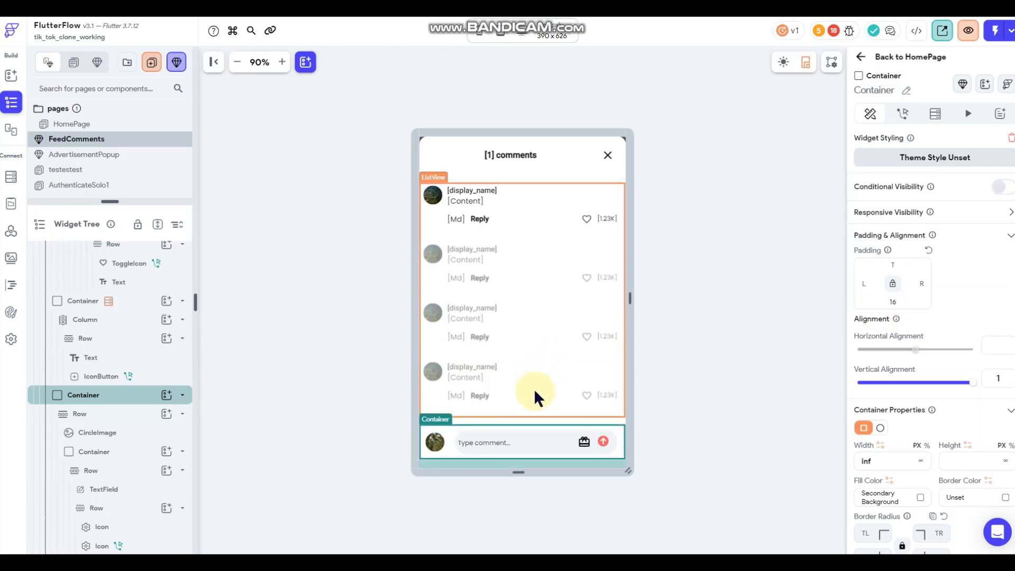
click(732, 355)
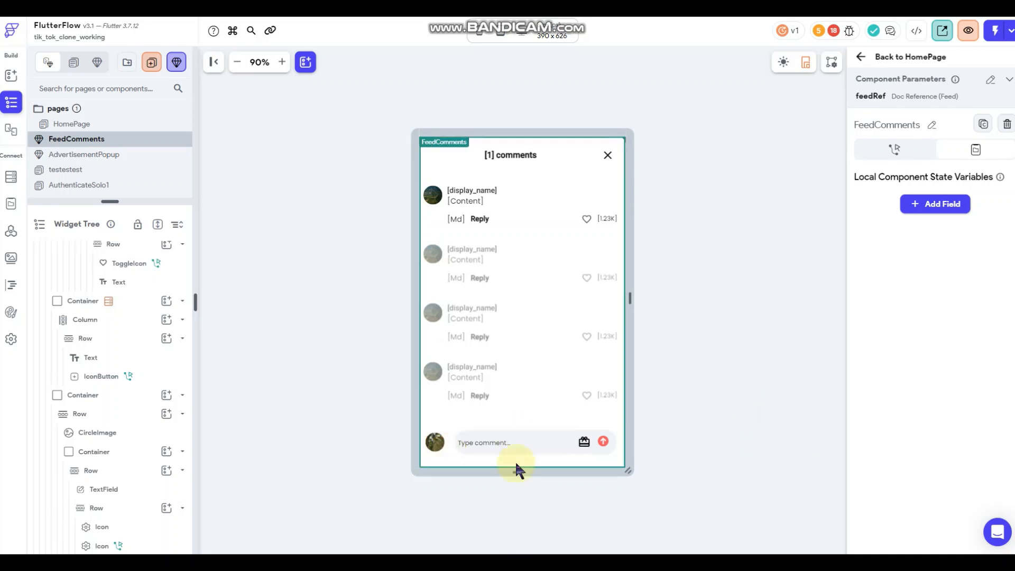
click(423, 456)
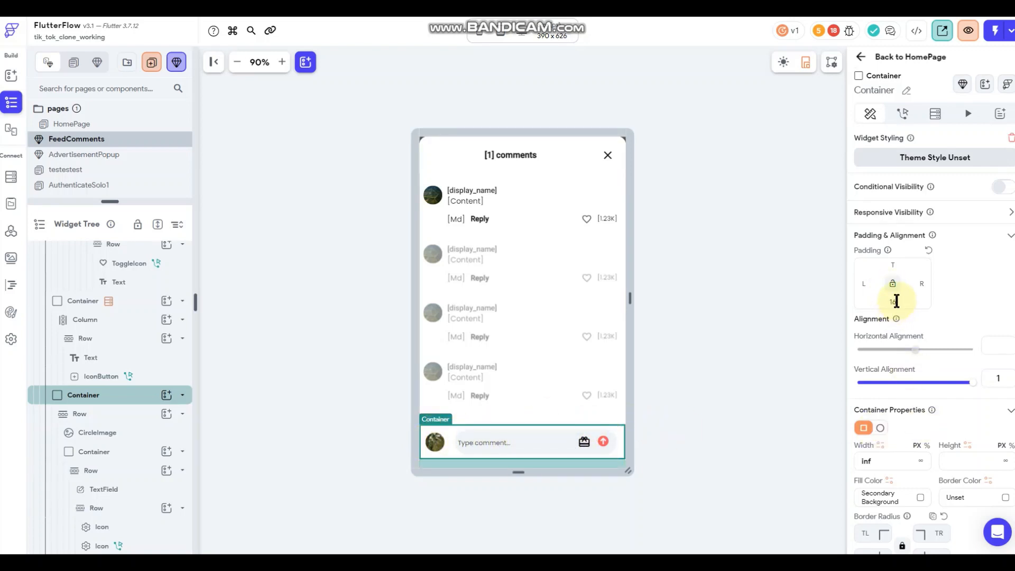
click(681, 352)
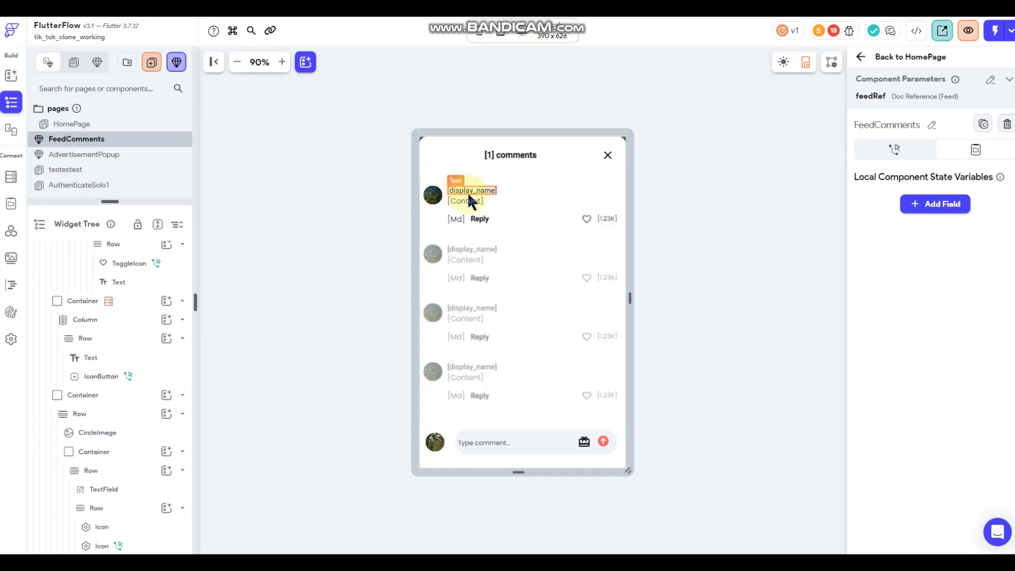
click(493, 199)
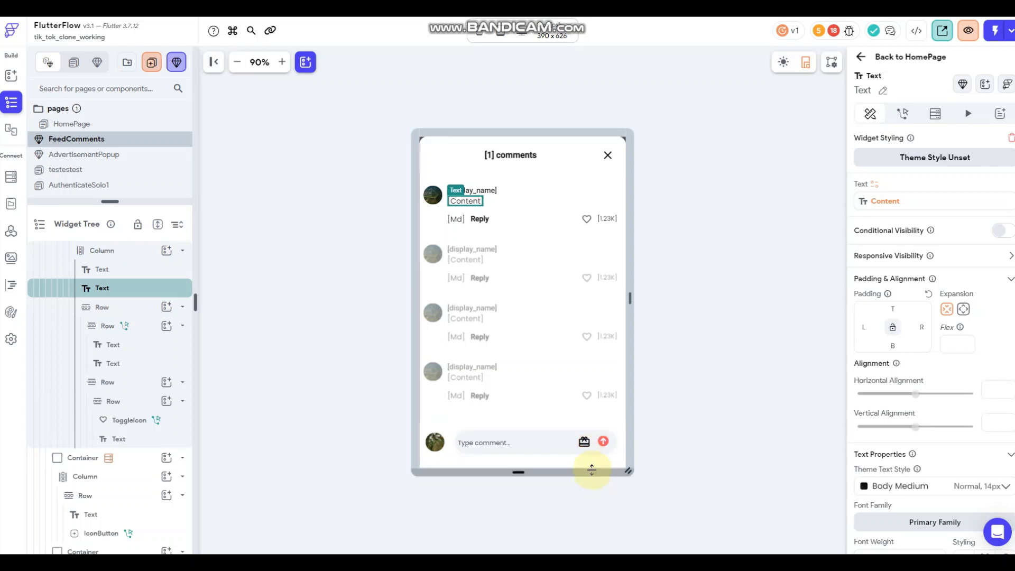
- Attach the project comment "Configure presents action in comments" to the gift card icon in the comment input bar
click(585, 441)
click(890, 30)
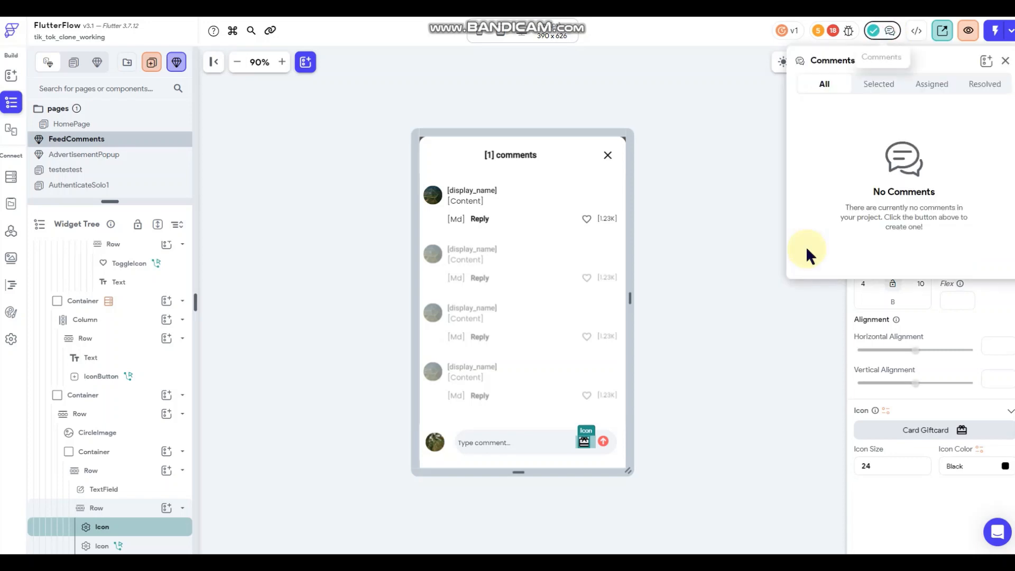
click(986, 61)
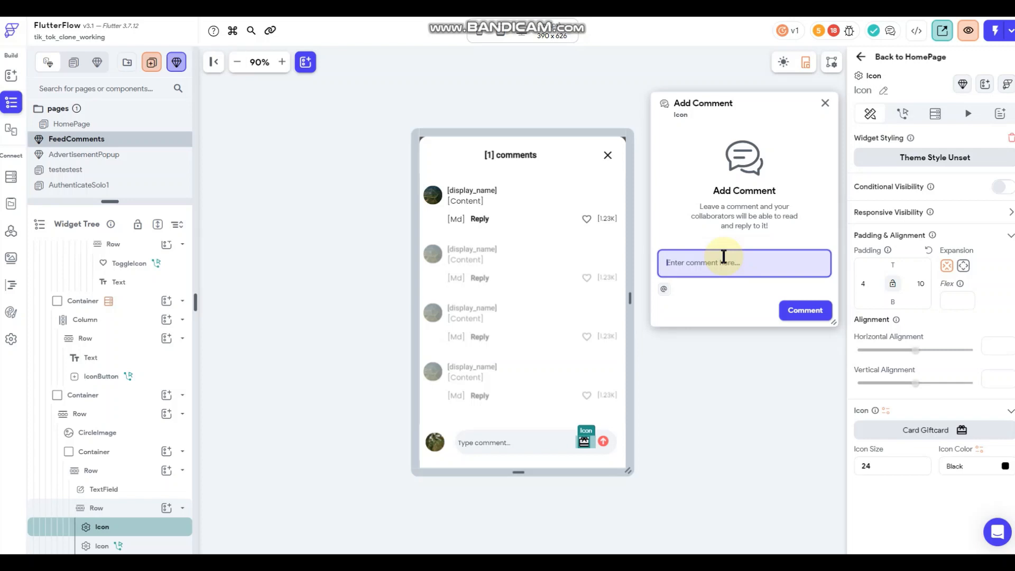
text(Co)
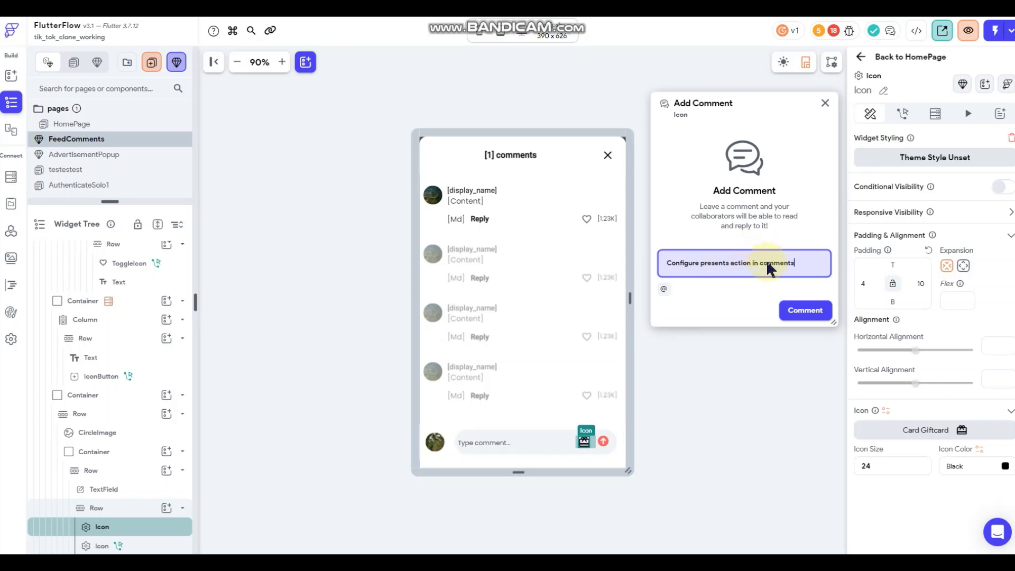
click(817, 316)
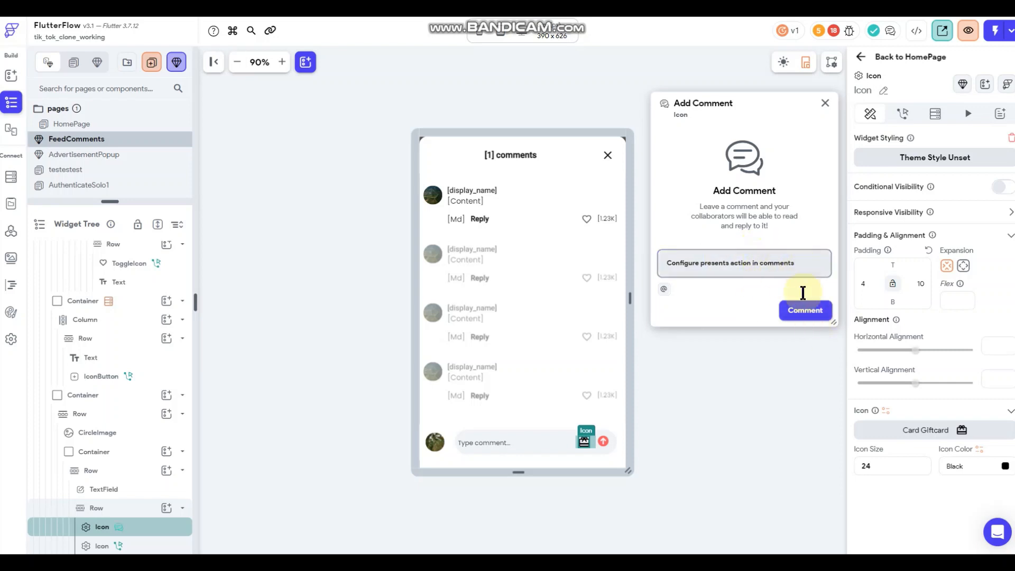
- Reply to the gift card icon's comment with "Assign user profile to commenter photo" and close the comment thread
click(755, 261)
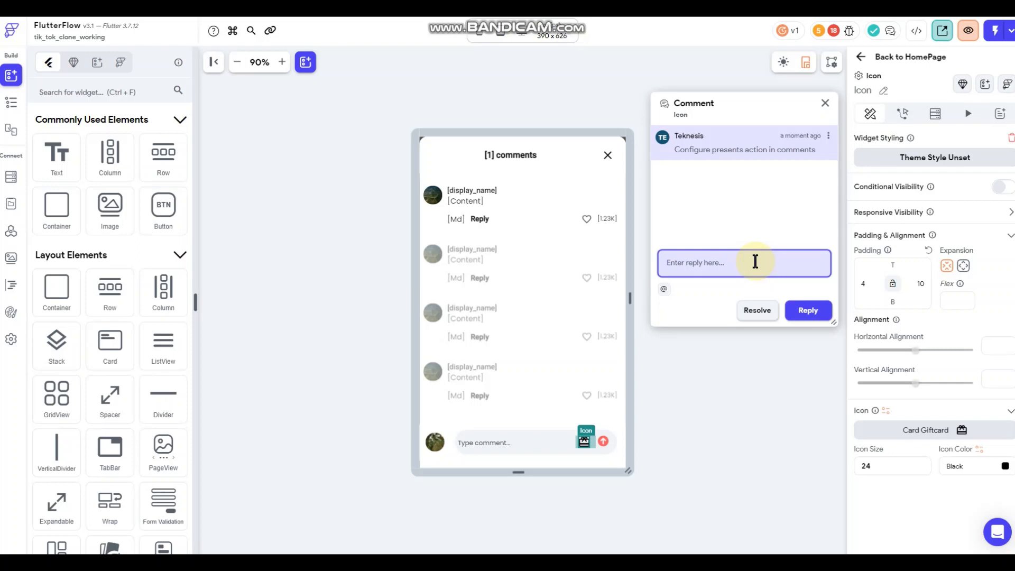
text(As)
click(808, 310)
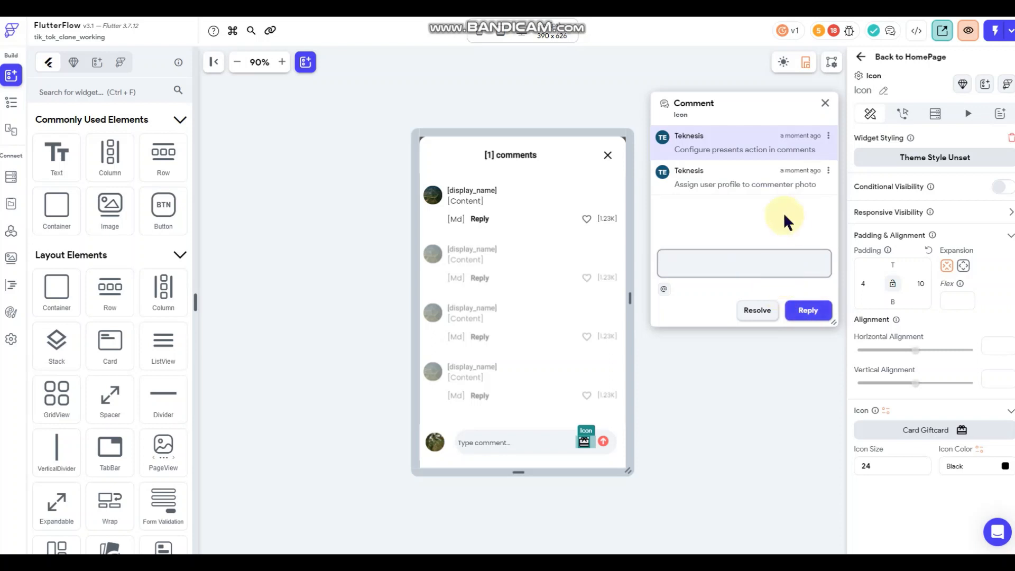
click(825, 103)
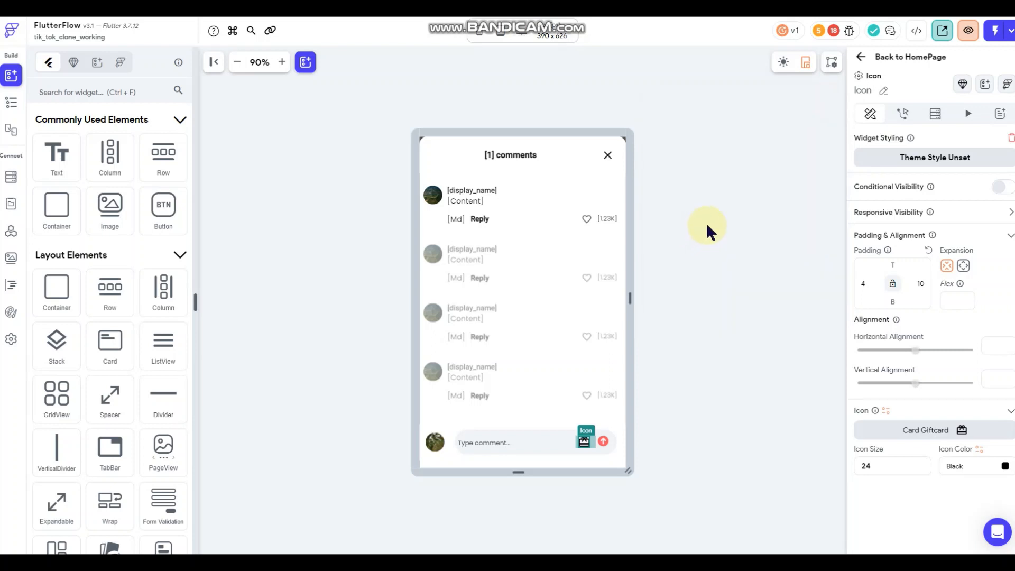
- Check the tap action assigned to the close icon in the FeedComments header
click(321, 326)
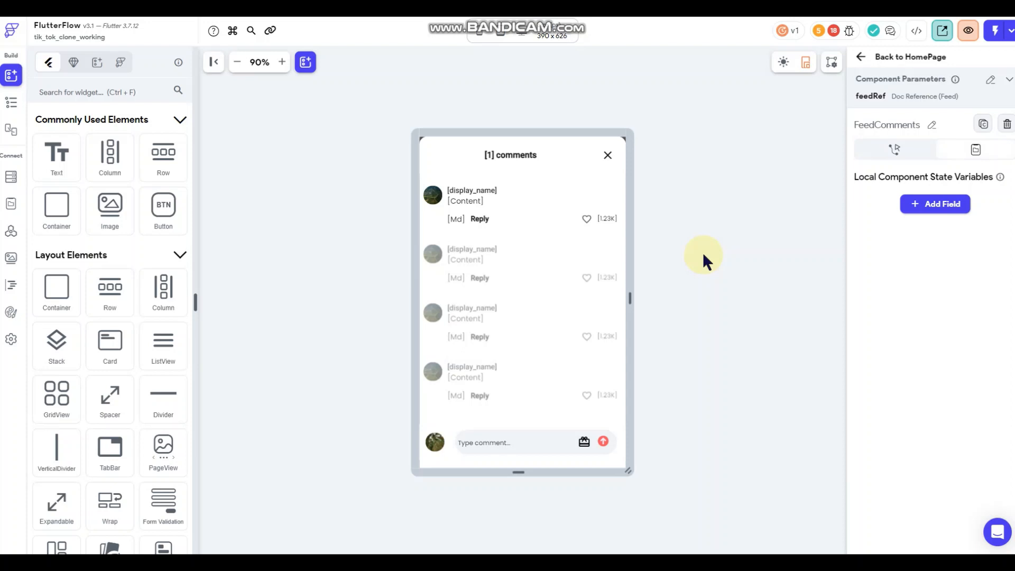
click(607, 155)
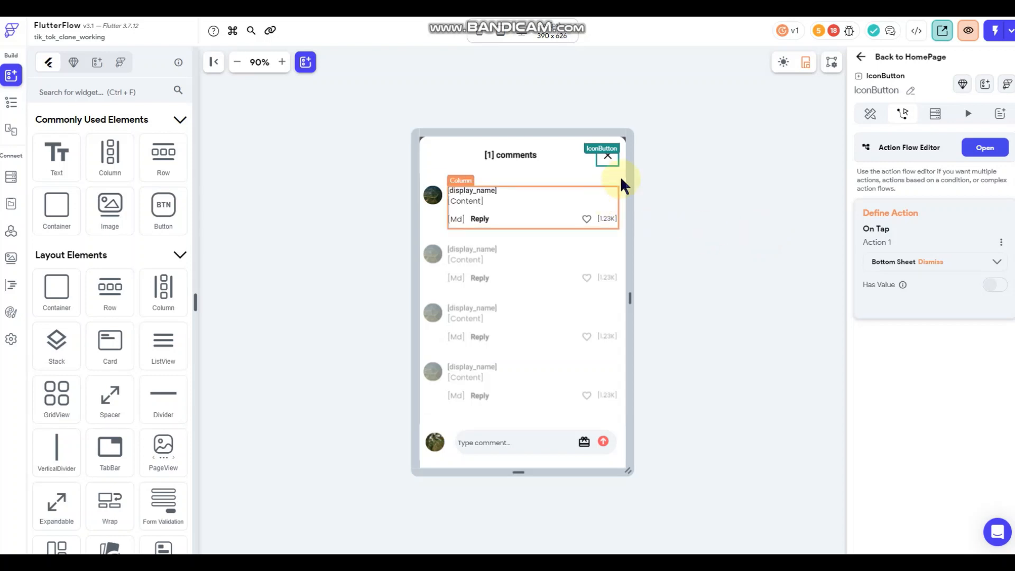
click(717, 192)
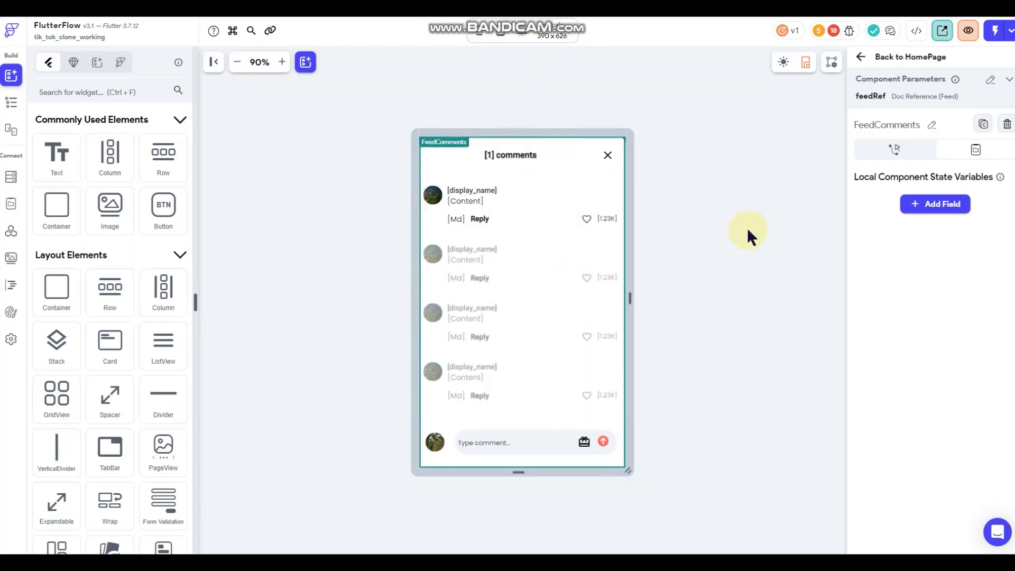
click(773, 328)
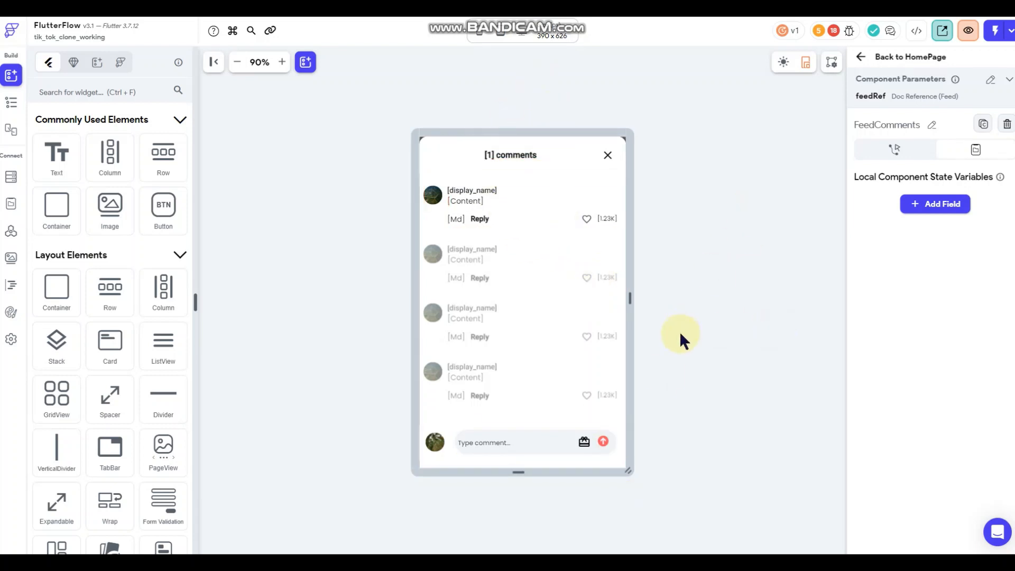
- Turn off Autofocus for the text field in the comment input bar
click(512, 439)
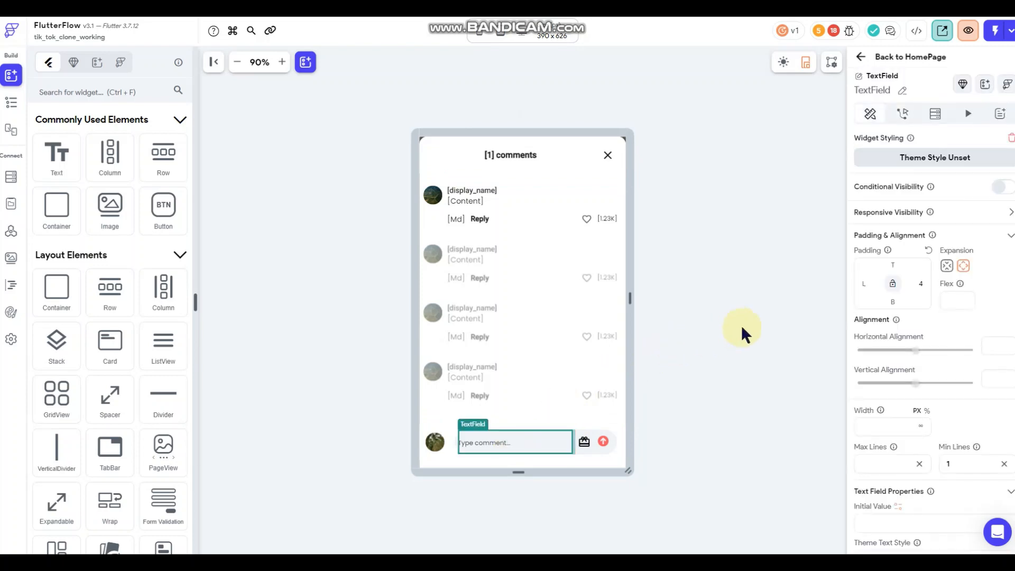
scroll(961, 333, down, 10)
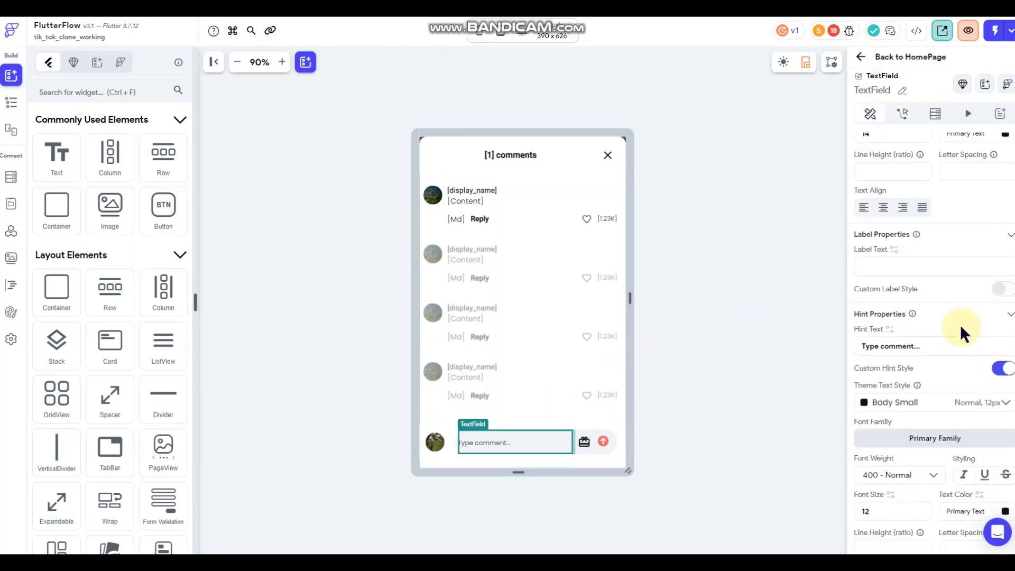
scroll(960, 330, down, 10)
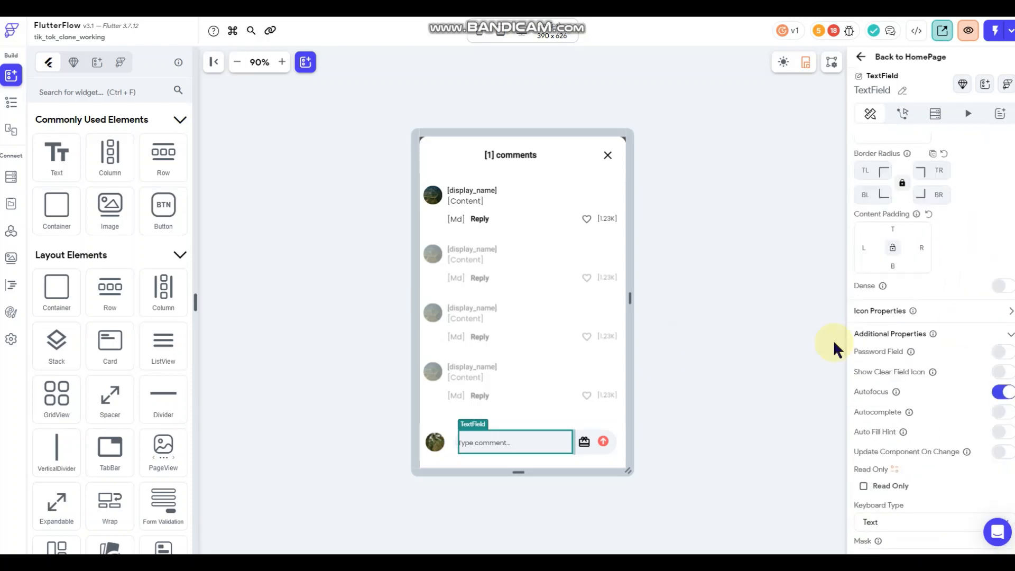
click(1000, 392)
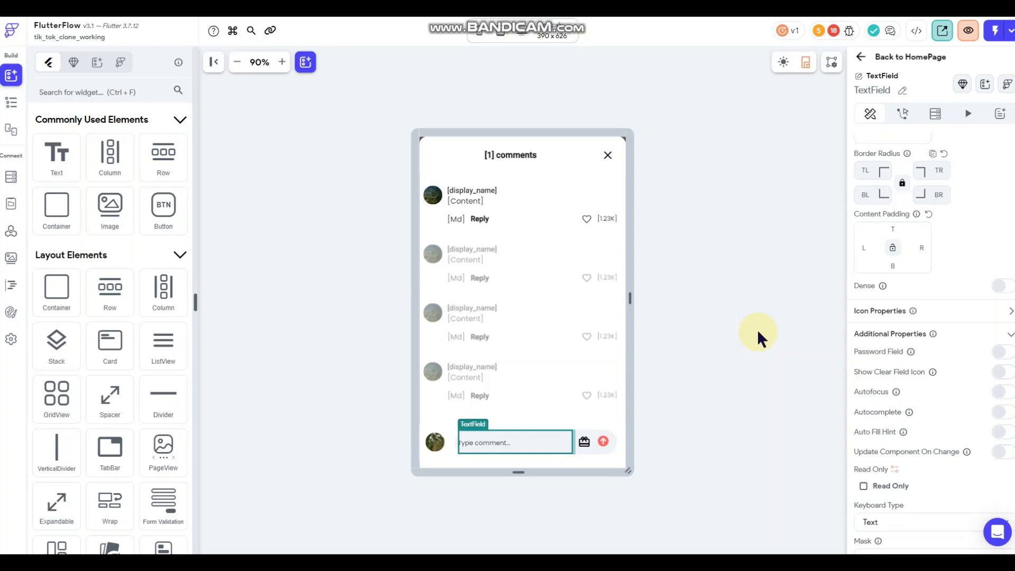
scroll(908, 370, down, 3)
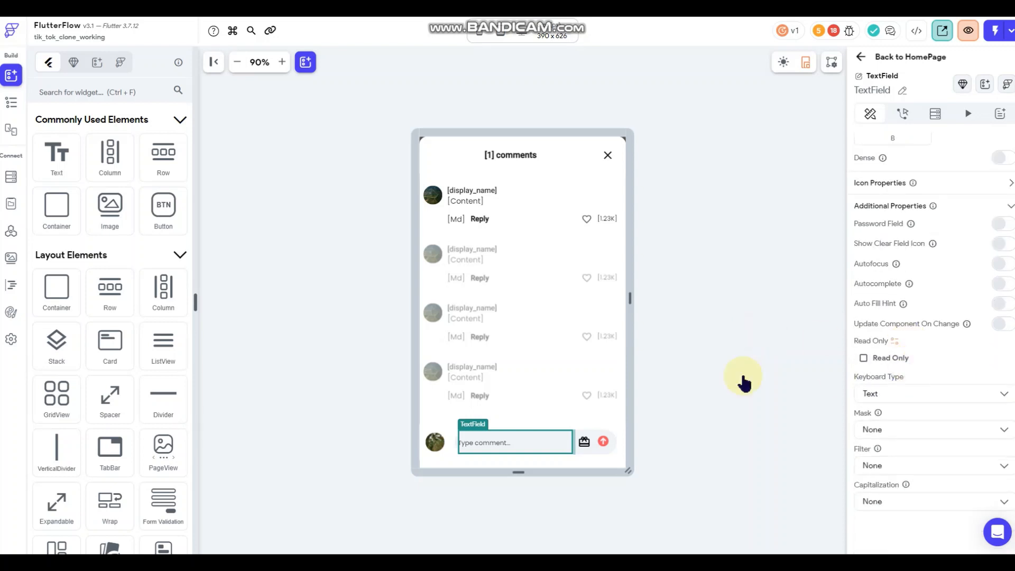
click(717, 366)
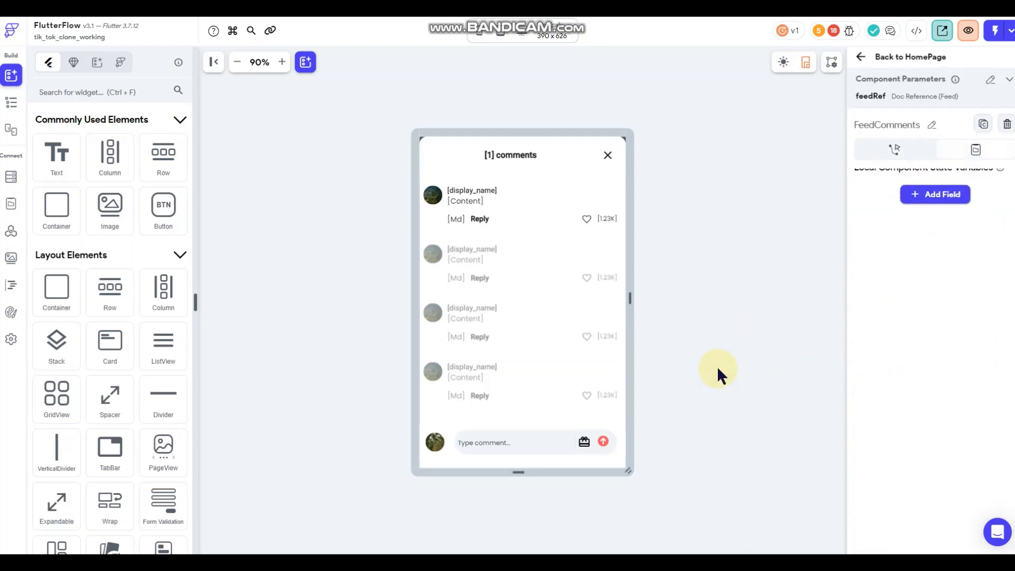
- Review the send icon's on-tap action flow, checking the create document, clear text field and app state actions in its conditional branches
click(603, 441)
click(981, 150)
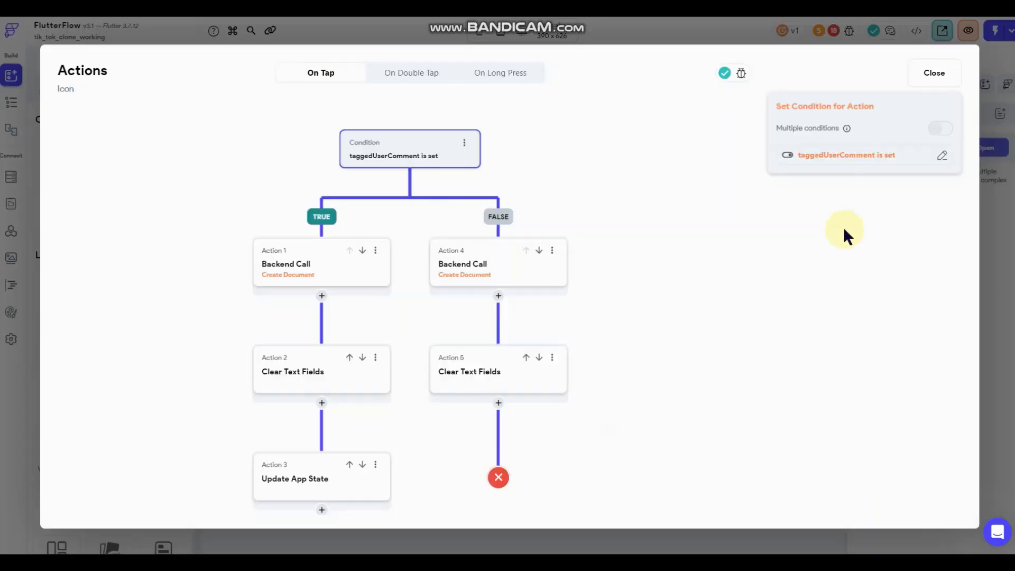
scroll(619, 286, down, 2)
drag(623, 269, 719, 351)
click(627, 267)
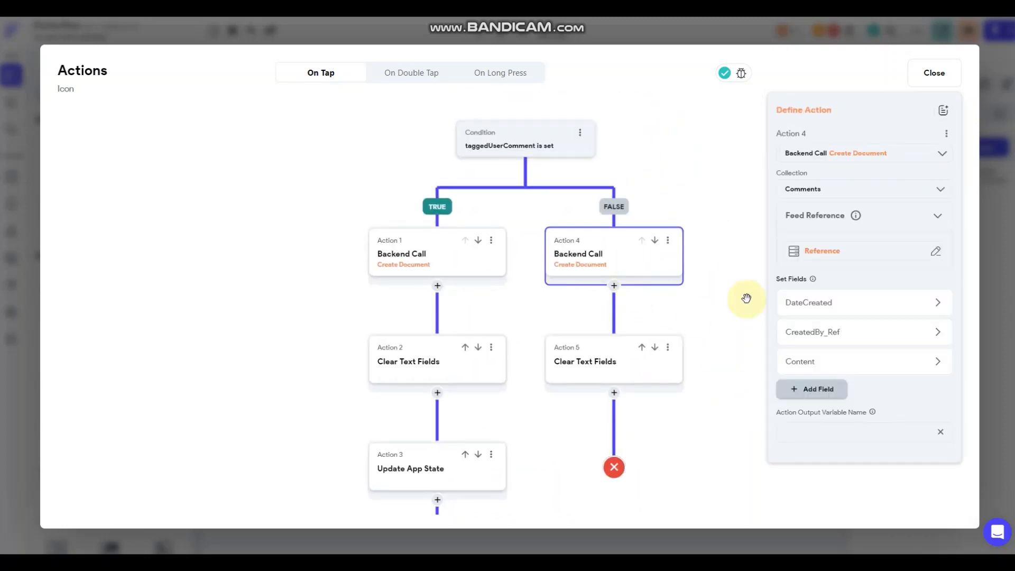
click(637, 367)
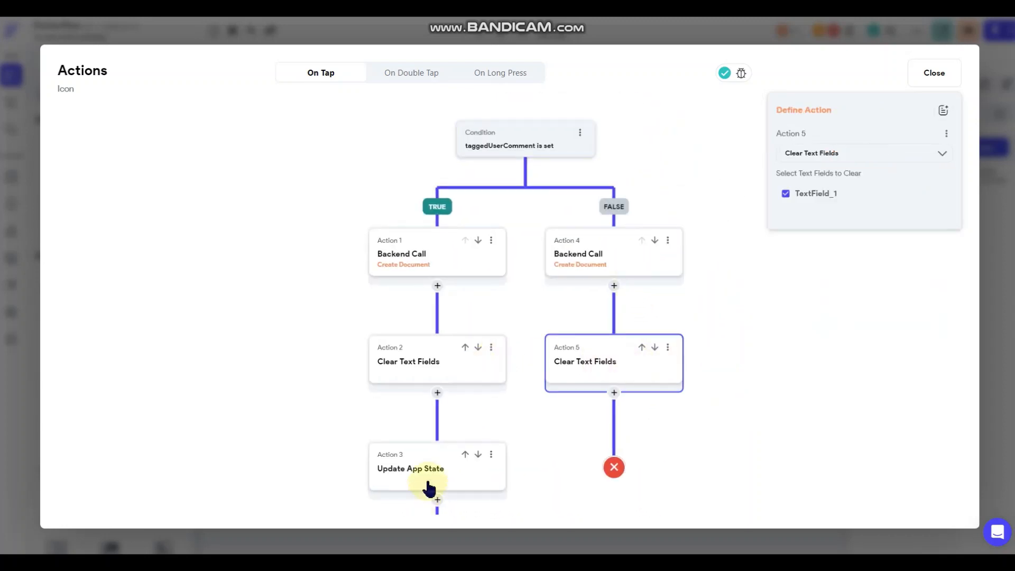
click(427, 478)
click(730, 312)
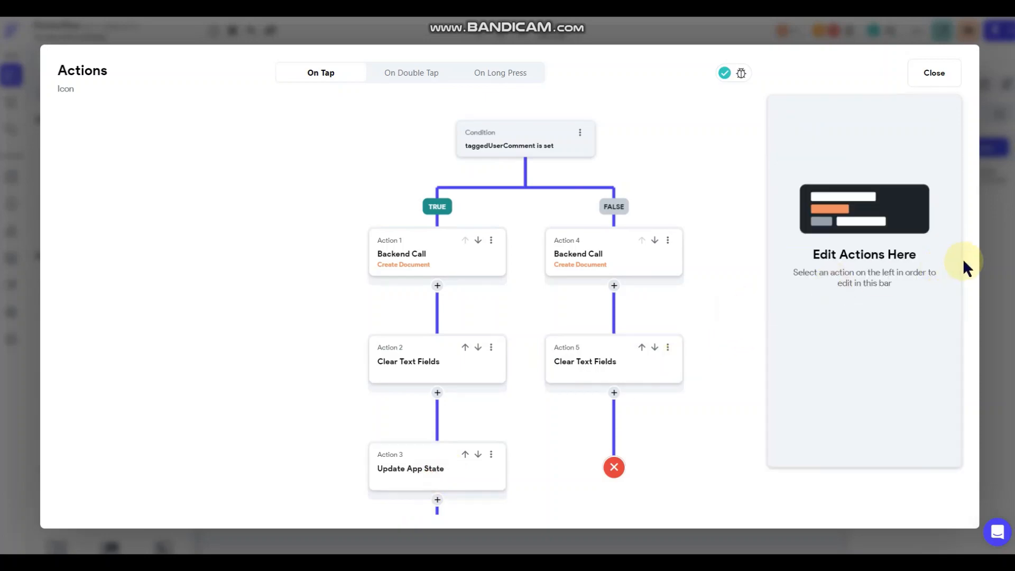
click(997, 244)
click(719, 317)
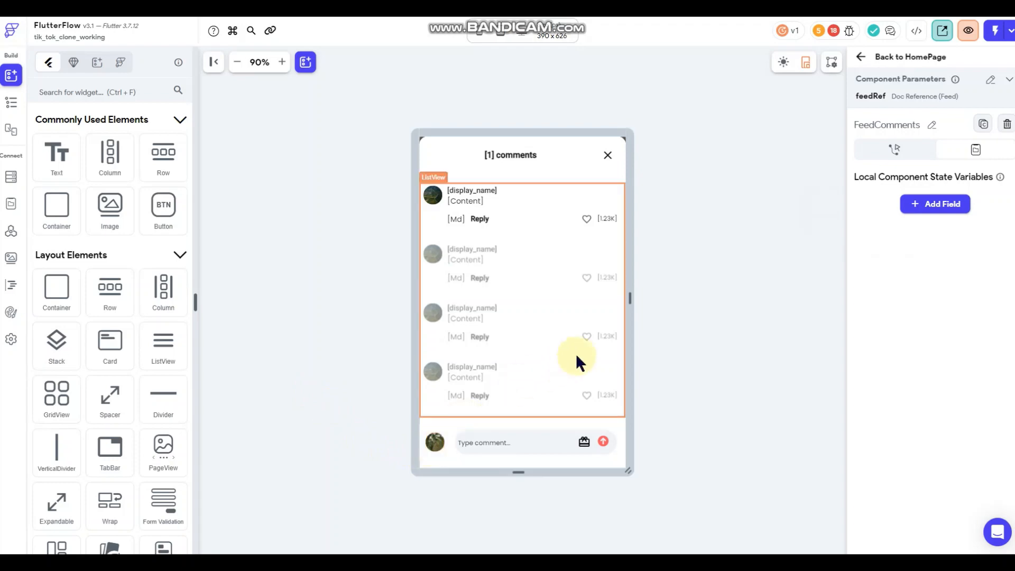
- Return to the HomePage, dismiss the invalid action notice, and open the project preview in a maximized window
click(861, 57)
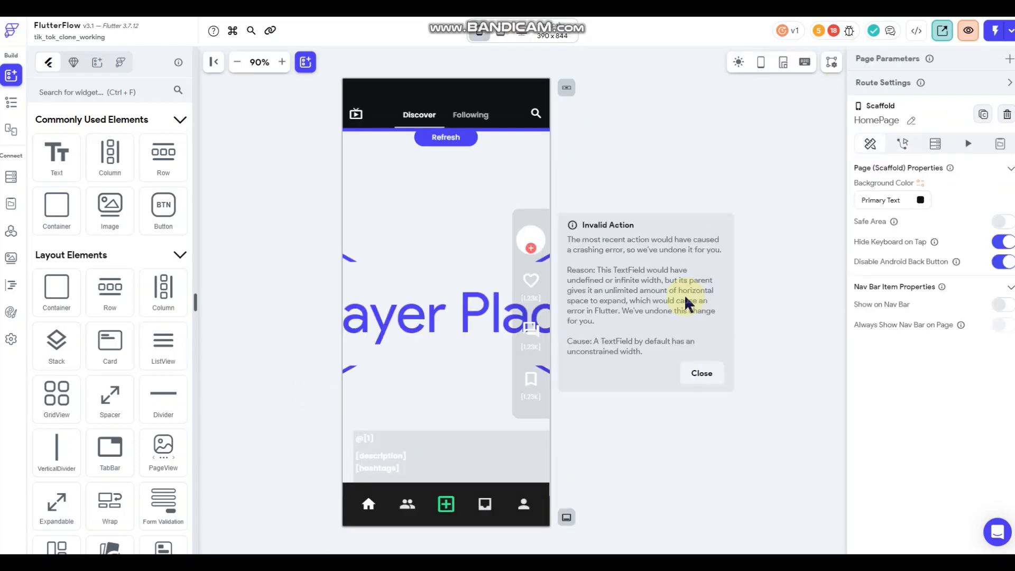
click(702, 372)
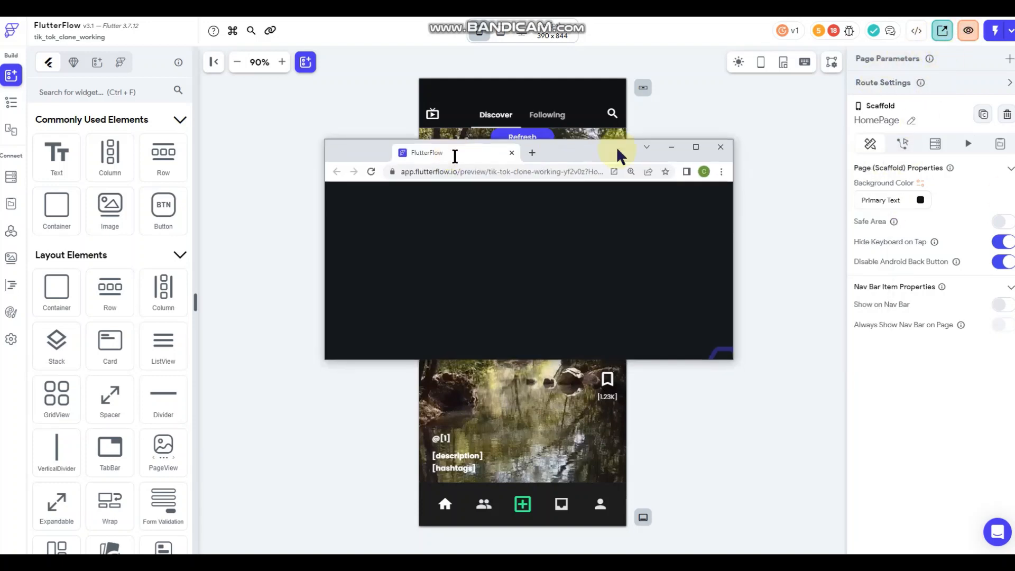
double_click(605, 148)
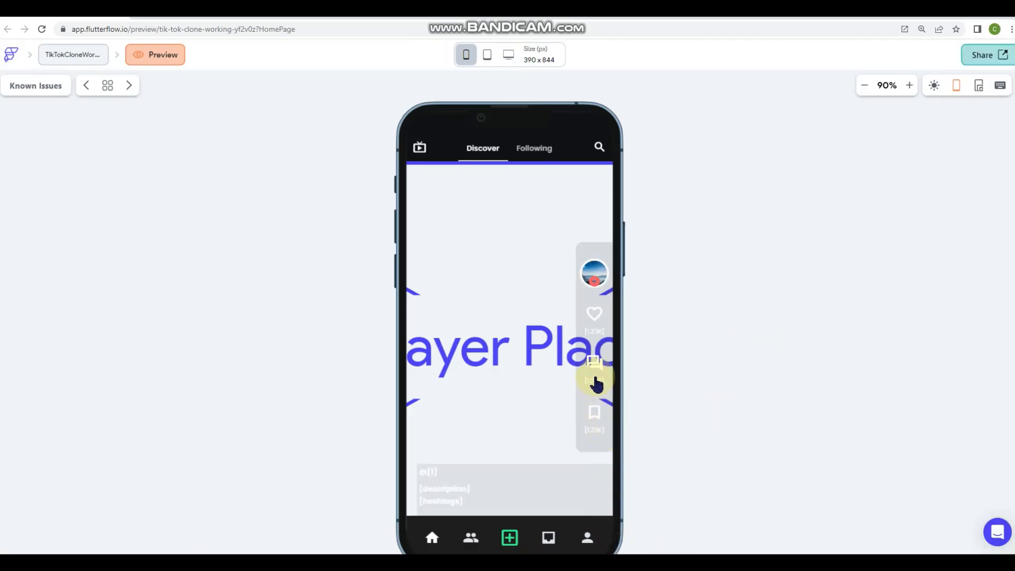
- Open the comments bottom sheet from the video's comment icon in the preview and examine its full layout
click(596, 375)
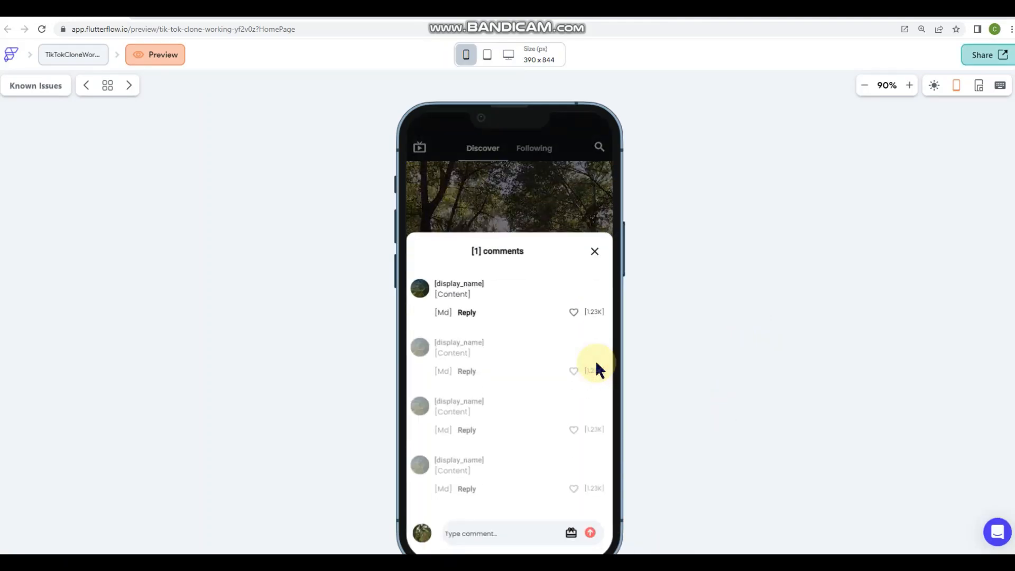
scroll(535, 379, down, 1)
scroll(535, 378, up, 1)
scroll(535, 378, down, 1)
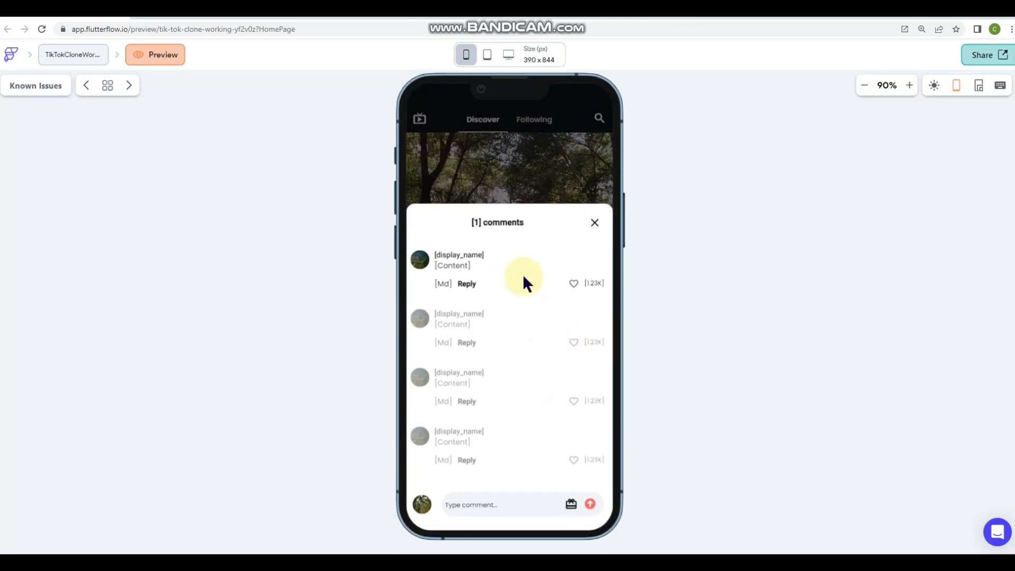
mouse_move(541, 223)
mouse_down()
mouse_move(534, 385)
mouse_move(535, 205)
mouse_up()
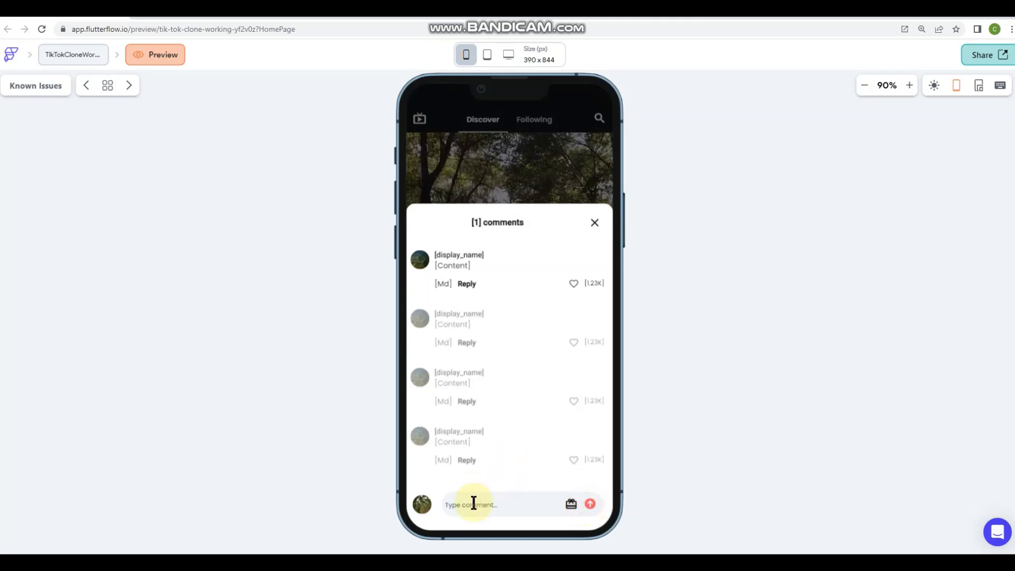
- Test the comment input by sending "ghdfdfg" in the preview, and close the comments sheet
click(489, 509)
text(ghdfdfg)
click(590, 505)
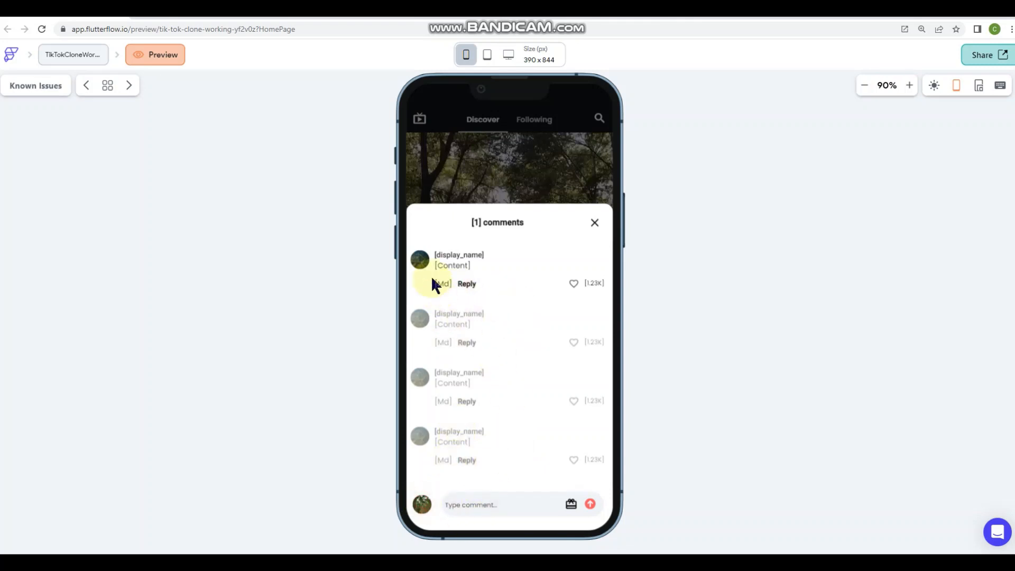
click(594, 222)
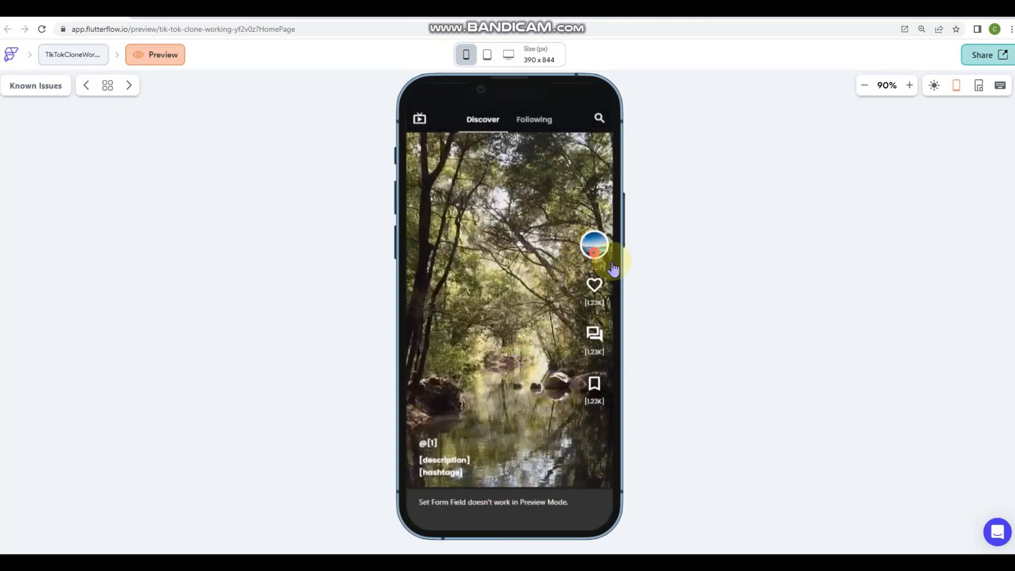
- Test the like, bookmark and follow icons on the video in the preview
click(594, 289)
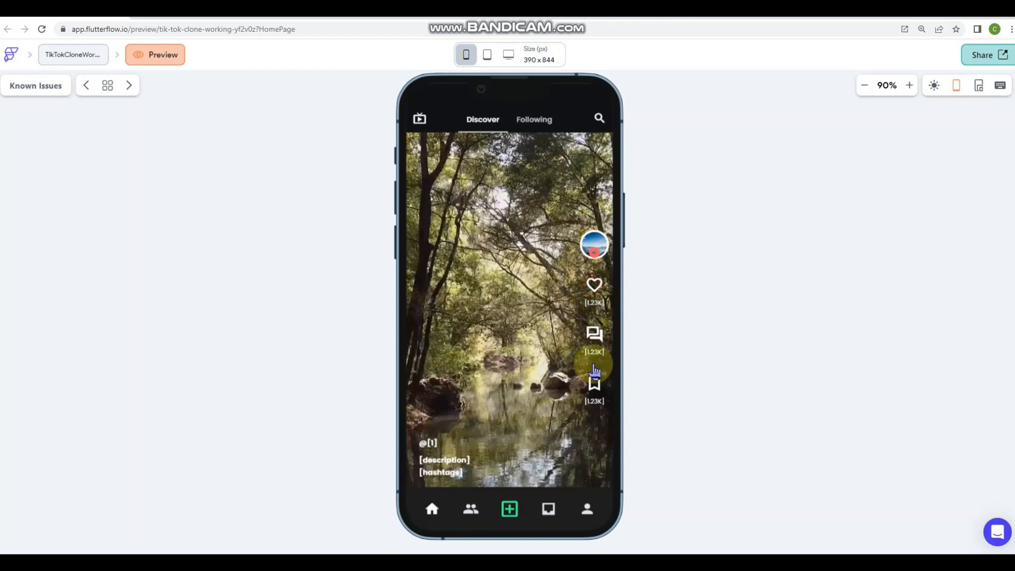
click(595, 389)
click(597, 283)
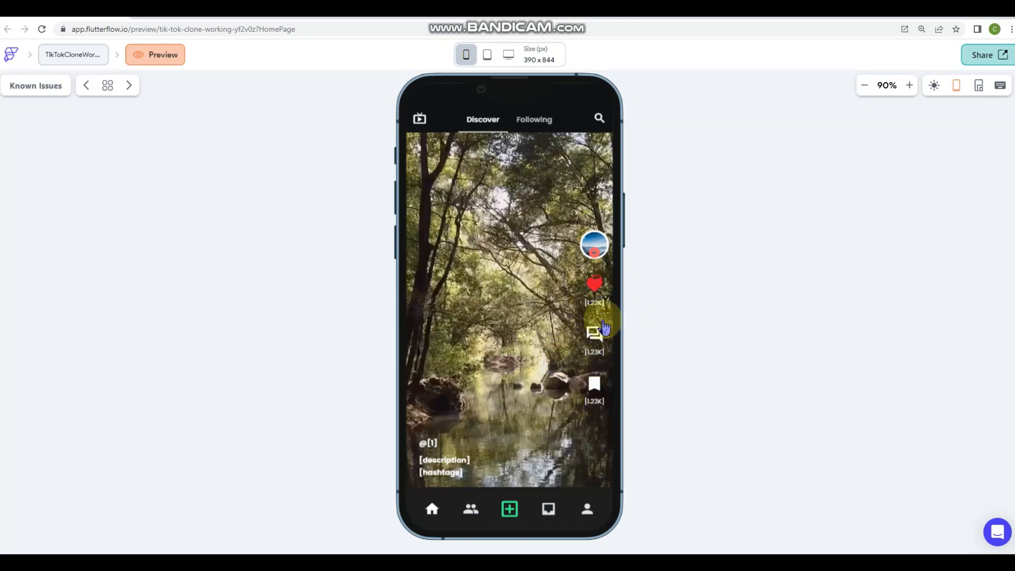
click(595, 258)
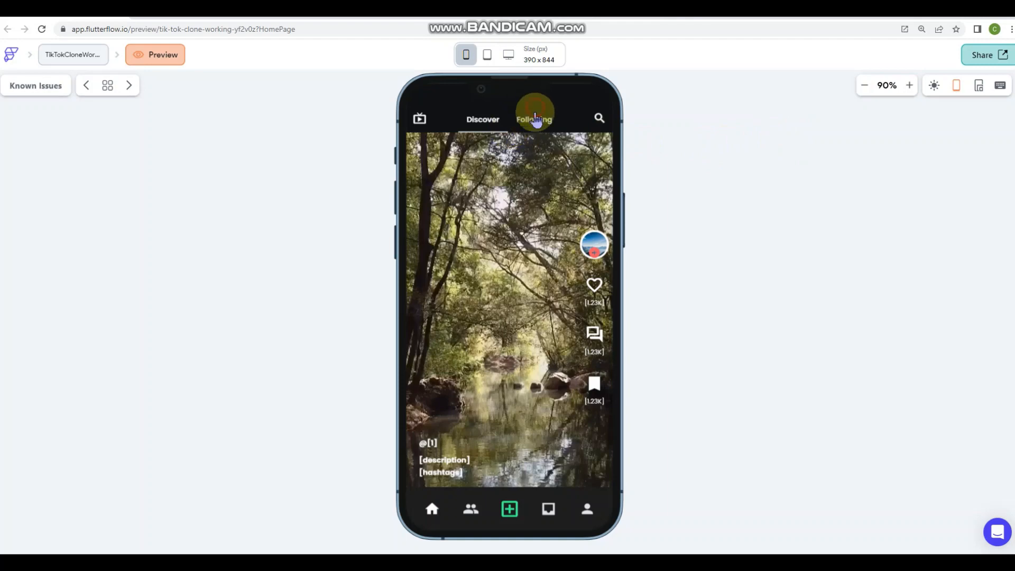
- Switch the previewed feed between Following and Discover, and return to the project editor's HomePage
click(534, 118)
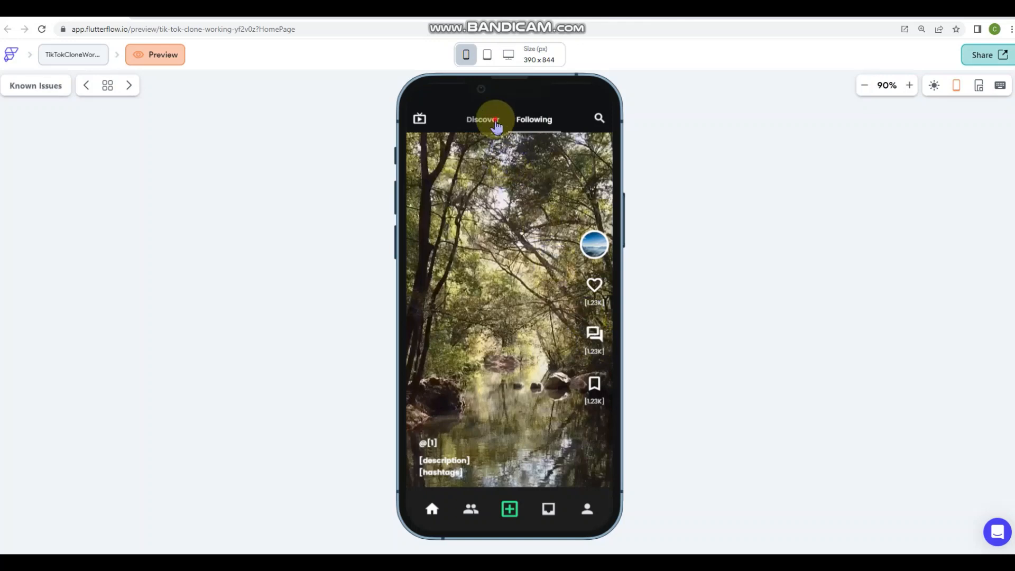
click(540, 121)
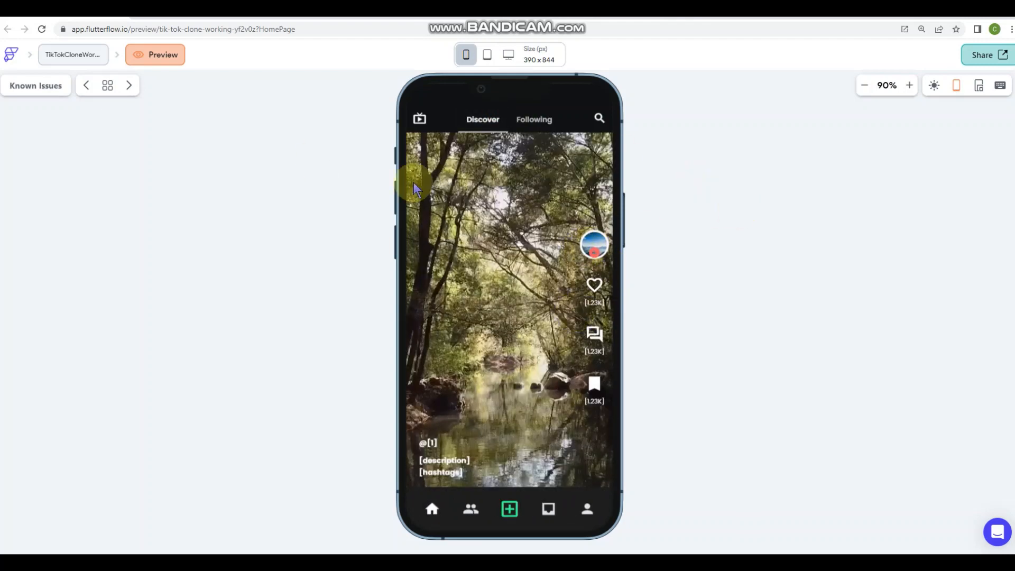
click(121, 16)
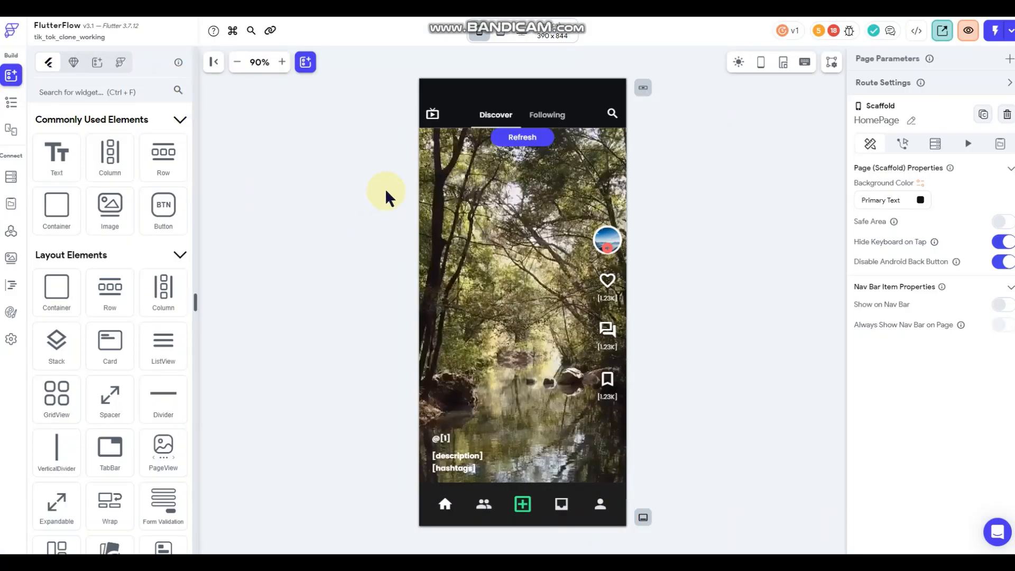
click(744, 232)
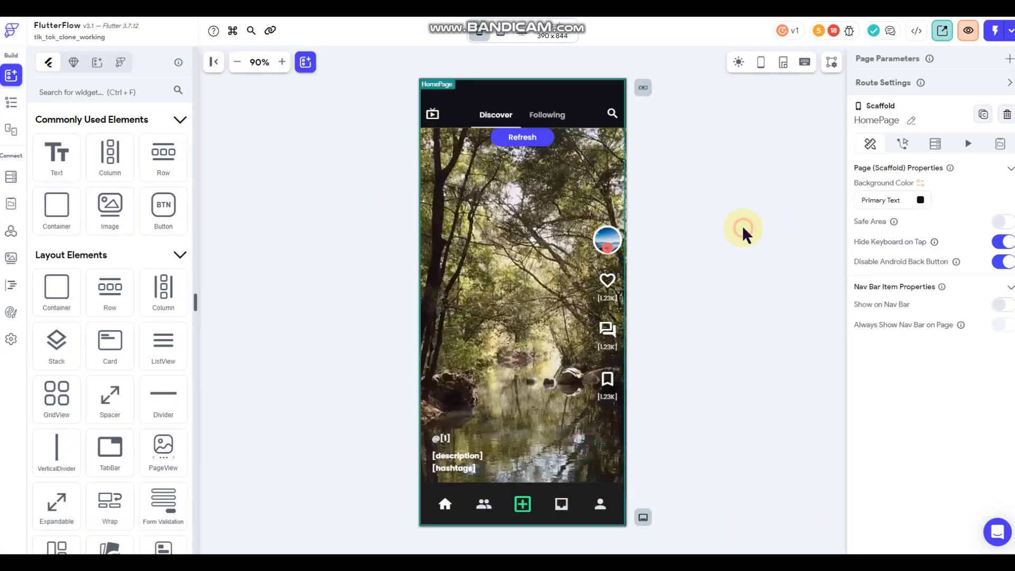